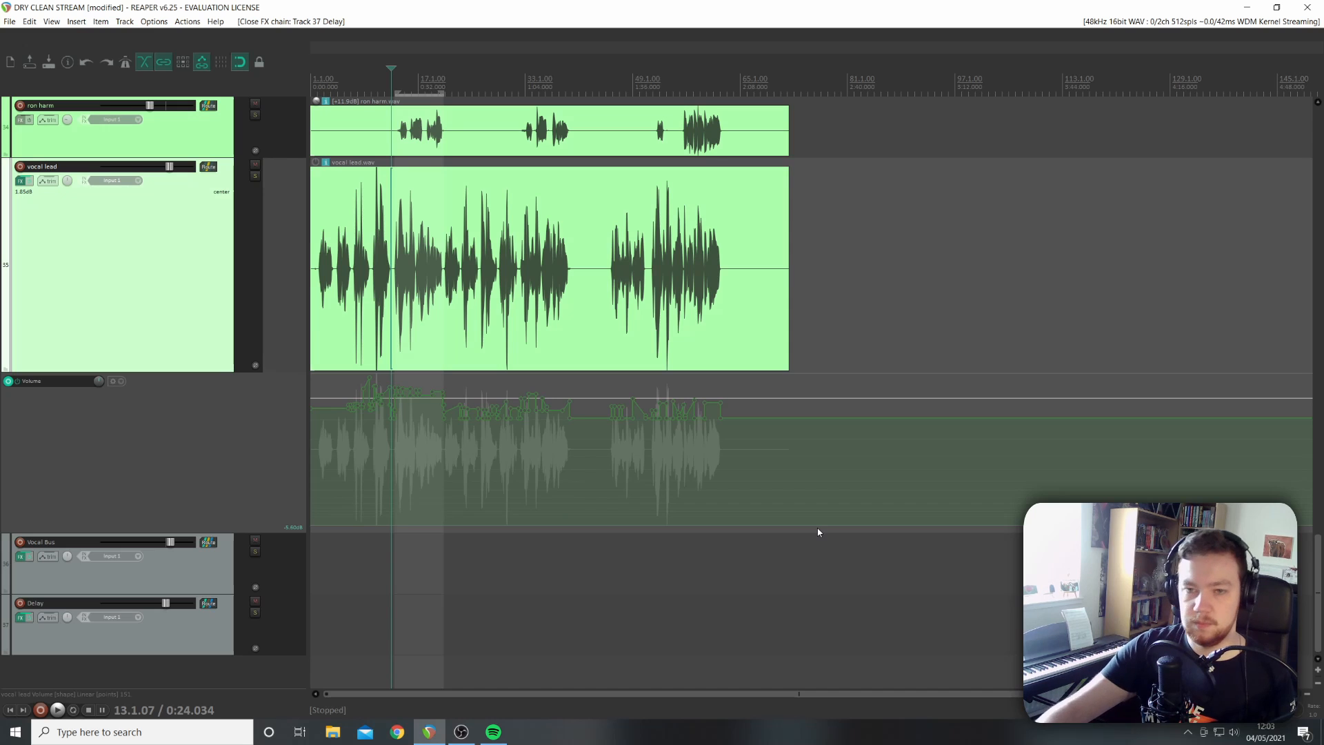
Play the song from about 0:11.8 and lower the vocal lead track's volume to +0.72 dB, resetting its clipped meter.
{"action": "scroll", "coordinate": [698, 276], "scroll_direction": "up", "scroll_amount": 8}
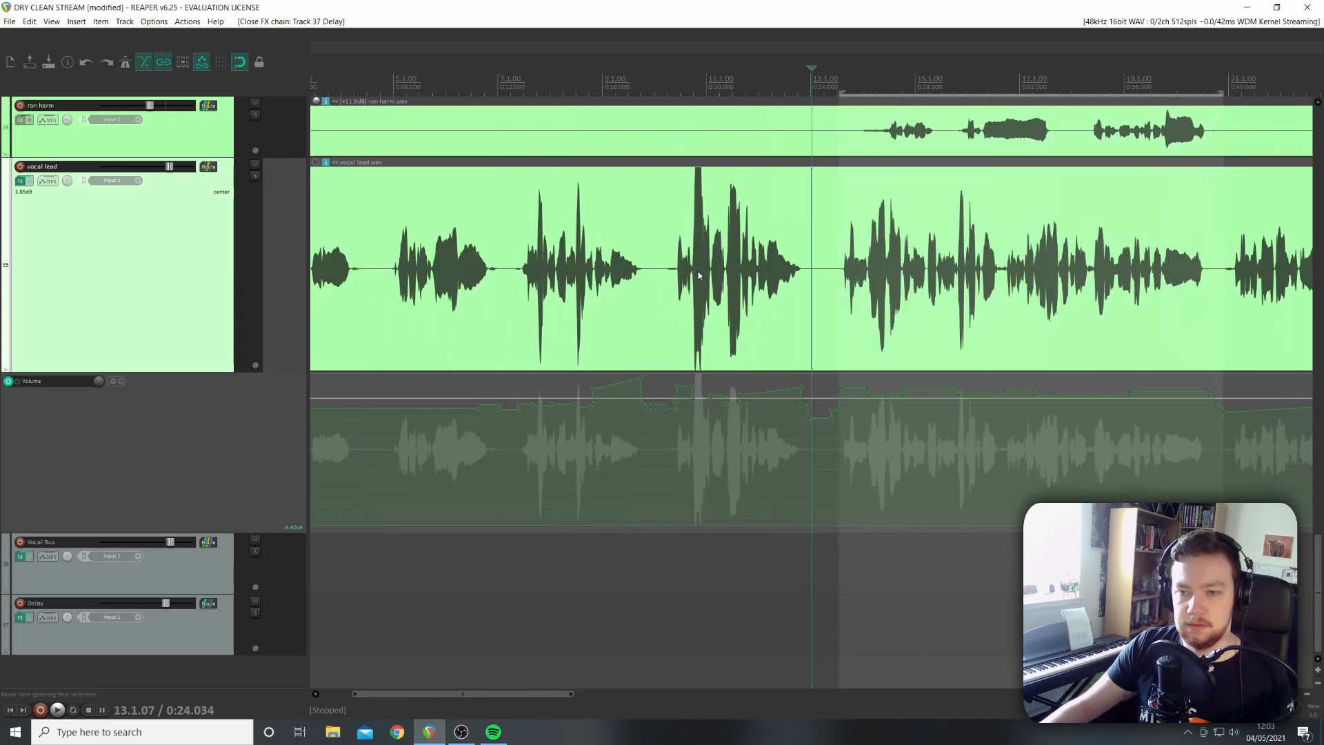
{"action": "scroll", "coordinate": [698, 276], "scroll_direction": "down", "scroll_amount": 5}
{"action": "scroll", "coordinate": [125, 291], "scroll_direction": "up", "scroll_amount": 2}
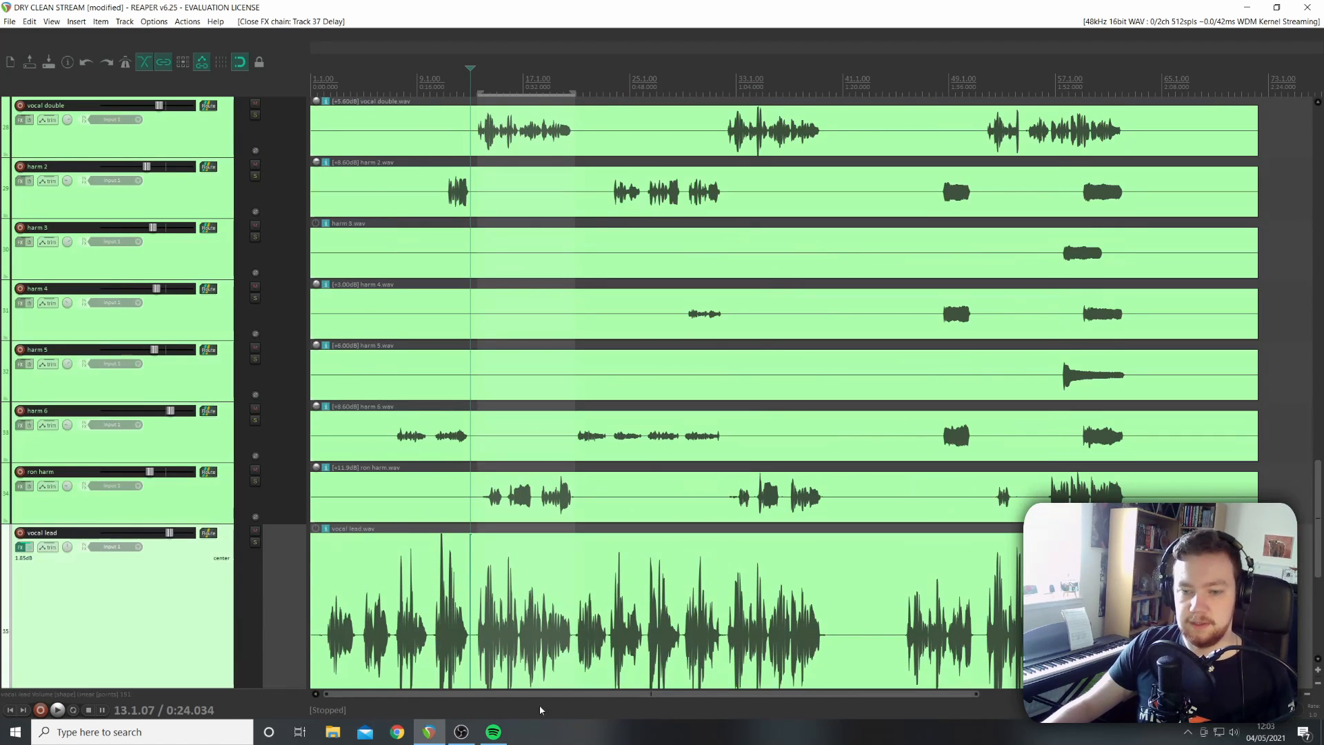
{"action": "left_click", "coordinate": [389, 607]}
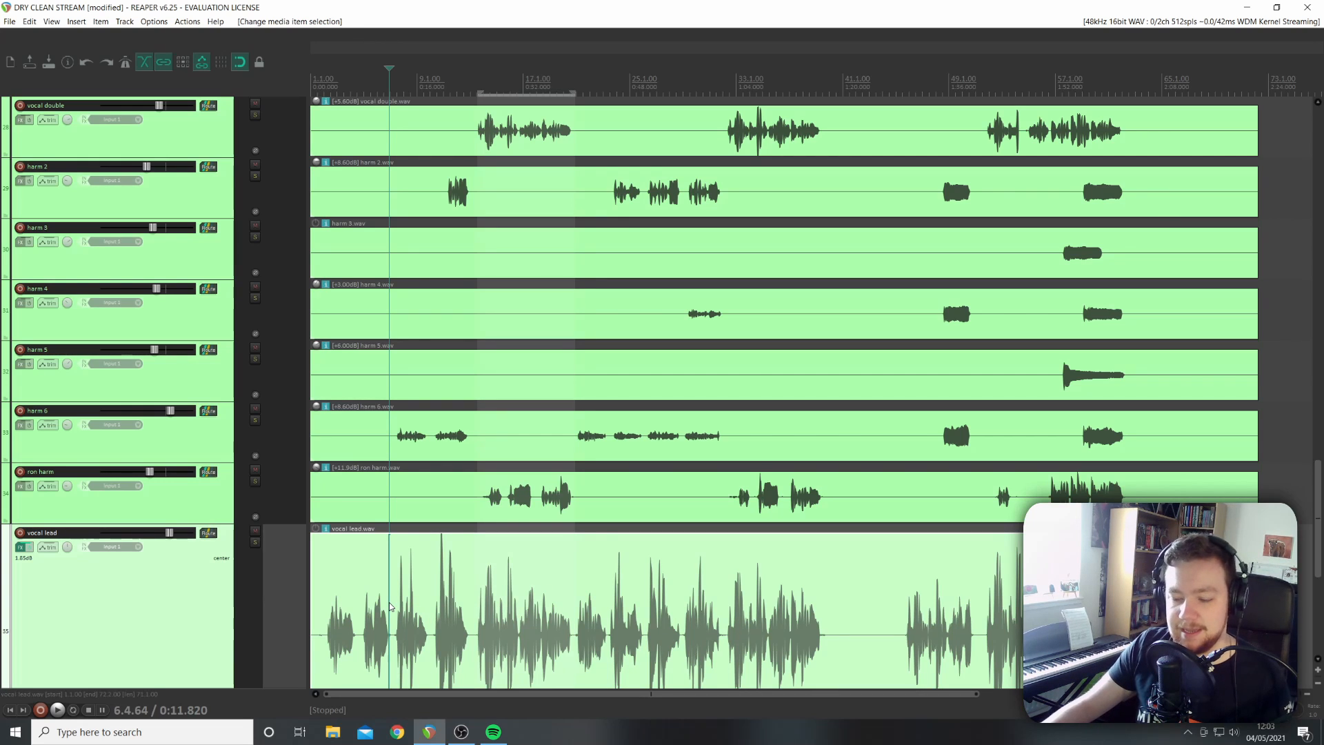
{"action": "key", "text": "space"}
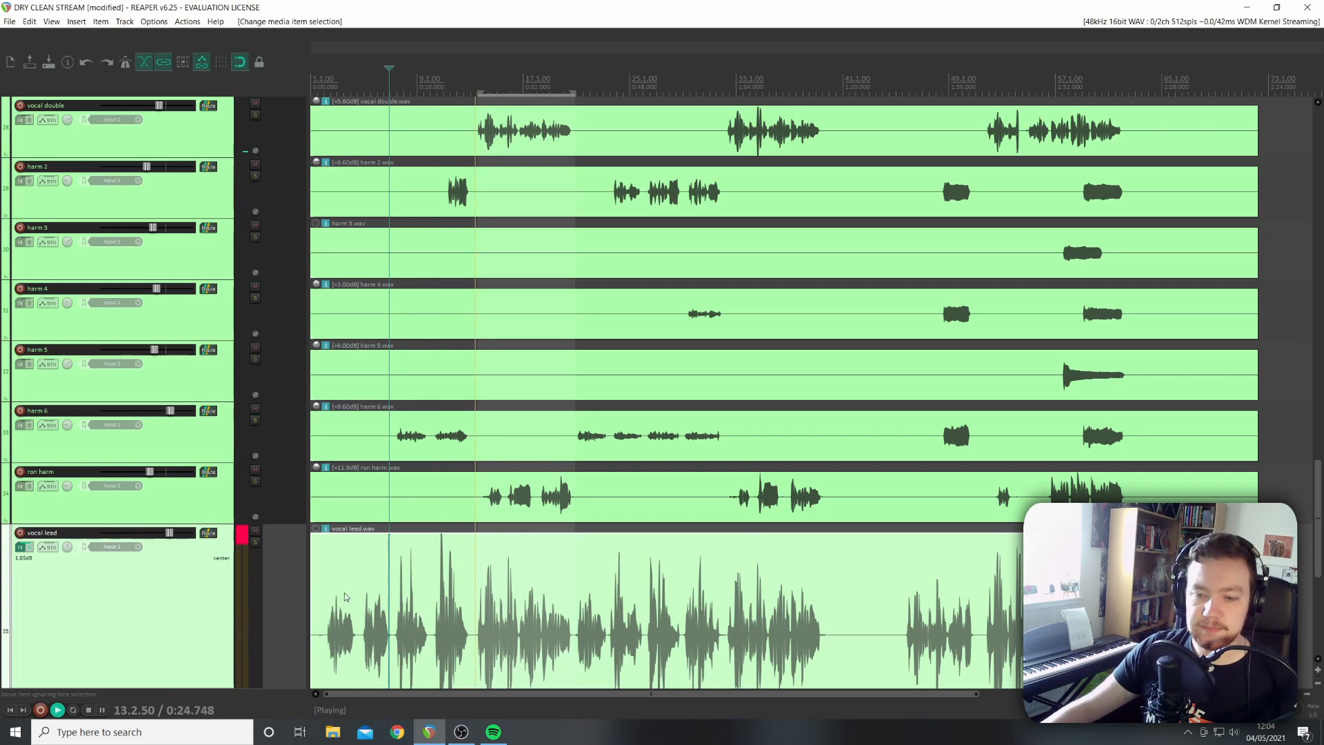
{"action": "left_click", "coordinate": [243, 538]}
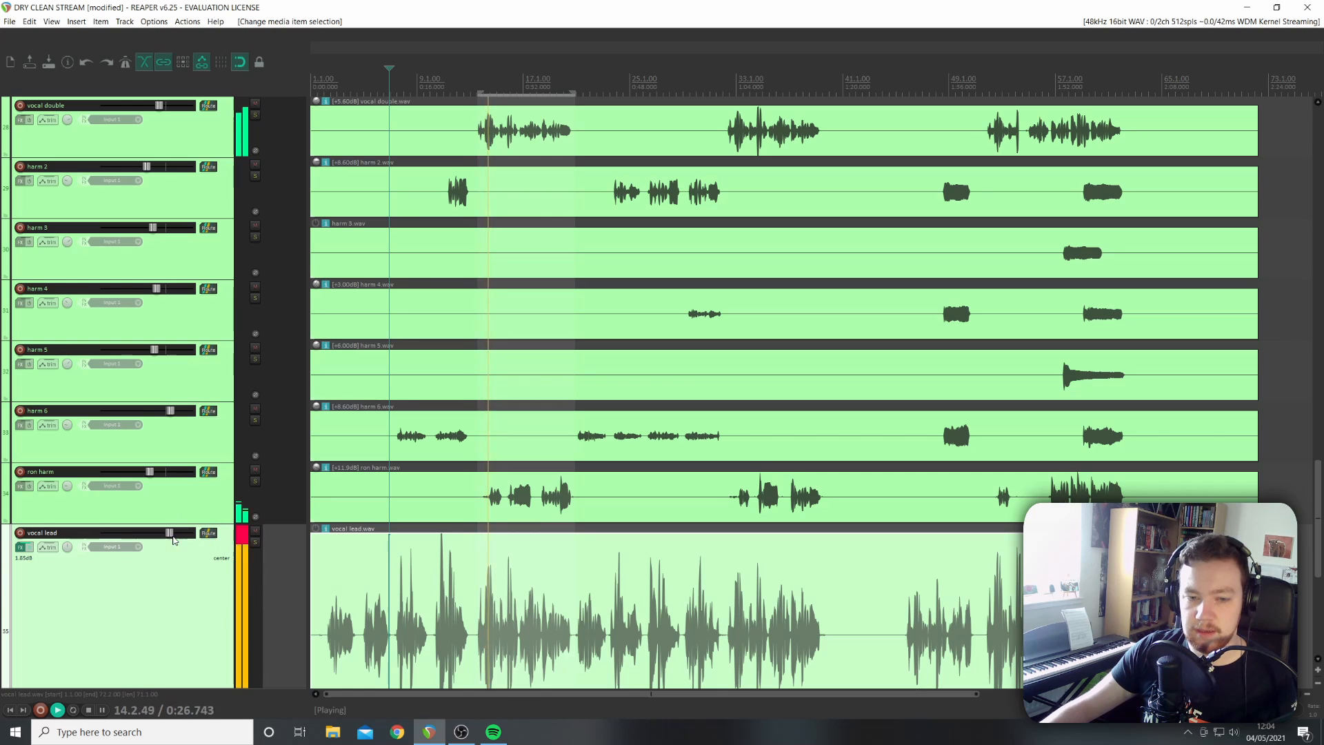
{"action": "left_click_drag", "start_coordinate": [169, 534], "coordinate": [165, 538]}
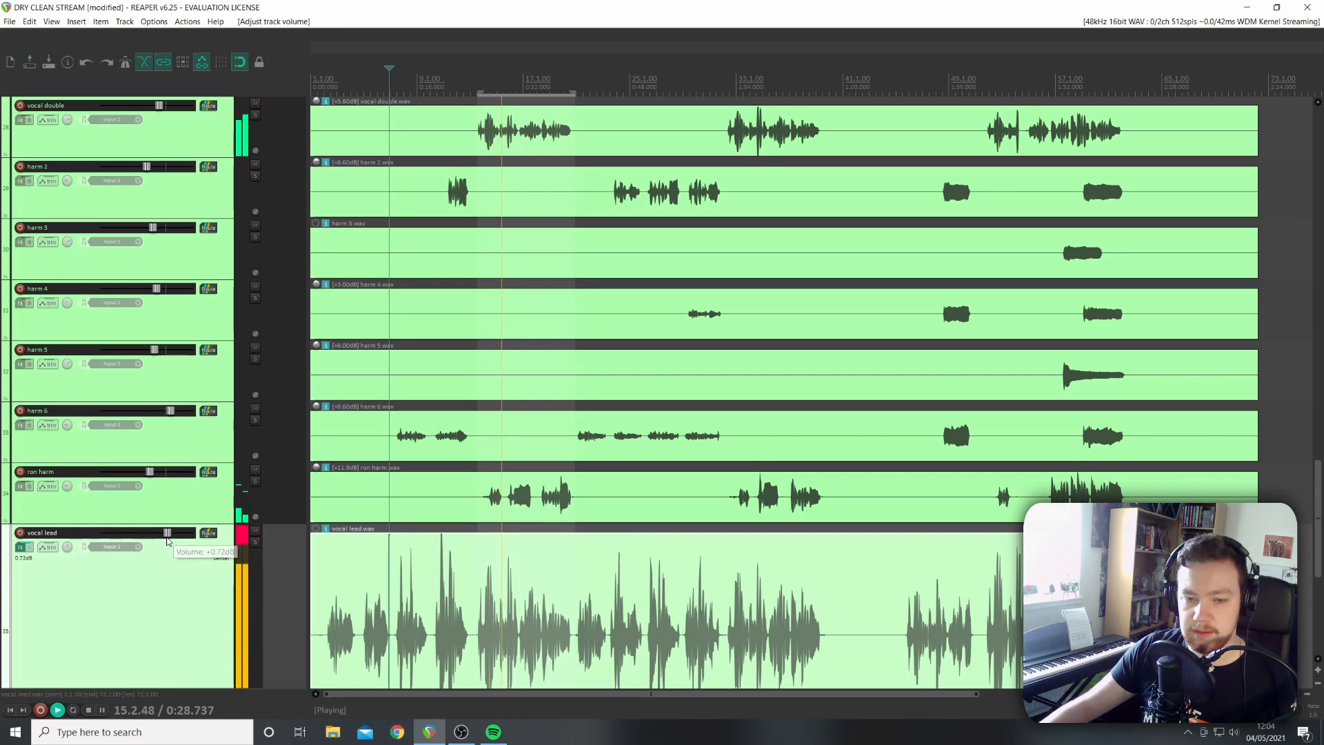
{"action": "left_click", "coordinate": [238, 545]}
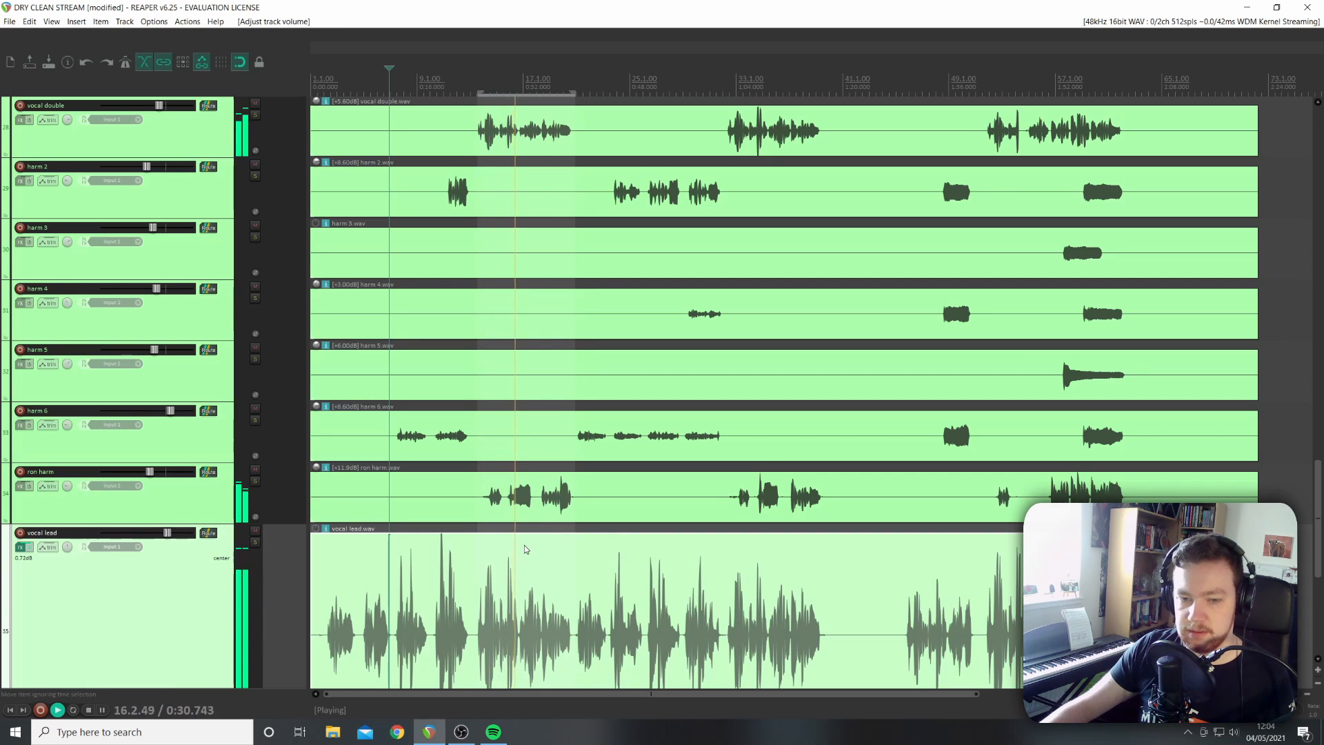
Review the effects on the vocal lead track and the Vocal Bus's routing and effects chain, ending with playback stopped.
{"action": "scroll", "coordinate": [59, 527], "scroll_direction": "down", "scroll_amount": 2}
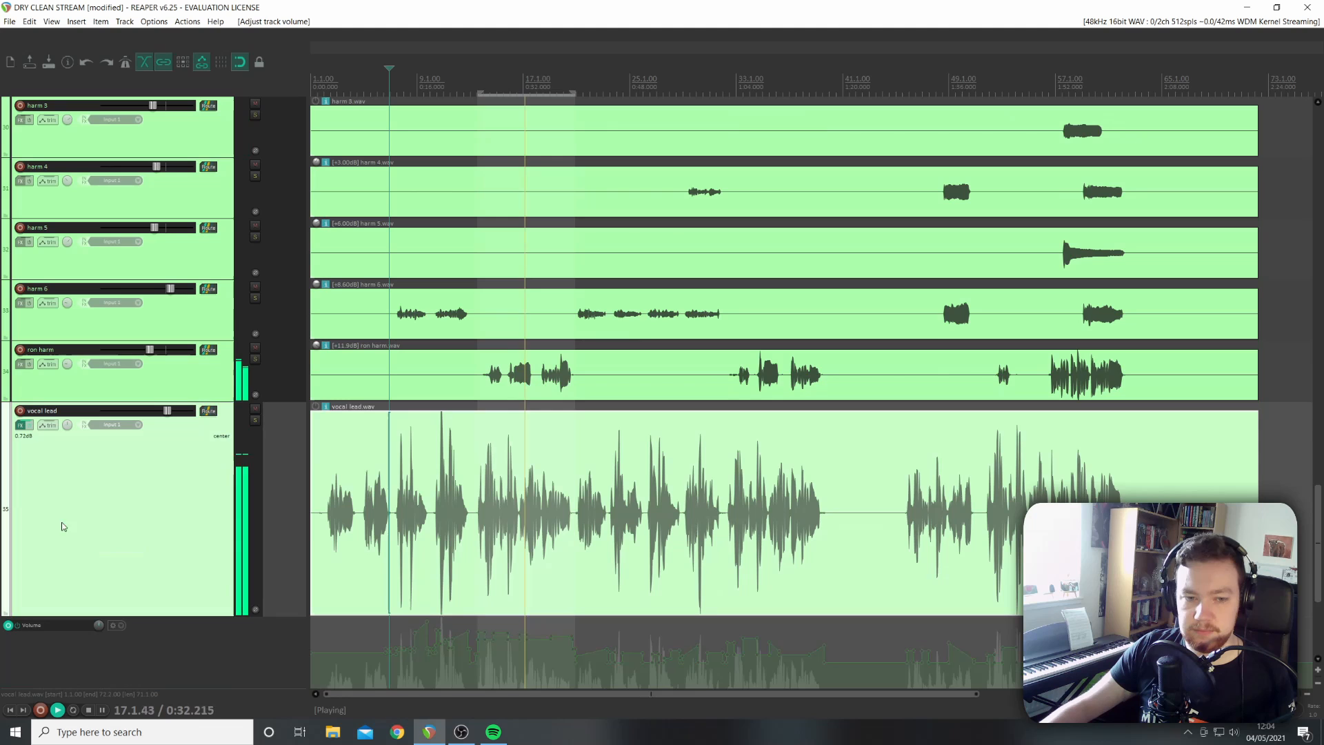
{"action": "left_click", "coordinate": [21, 425]}
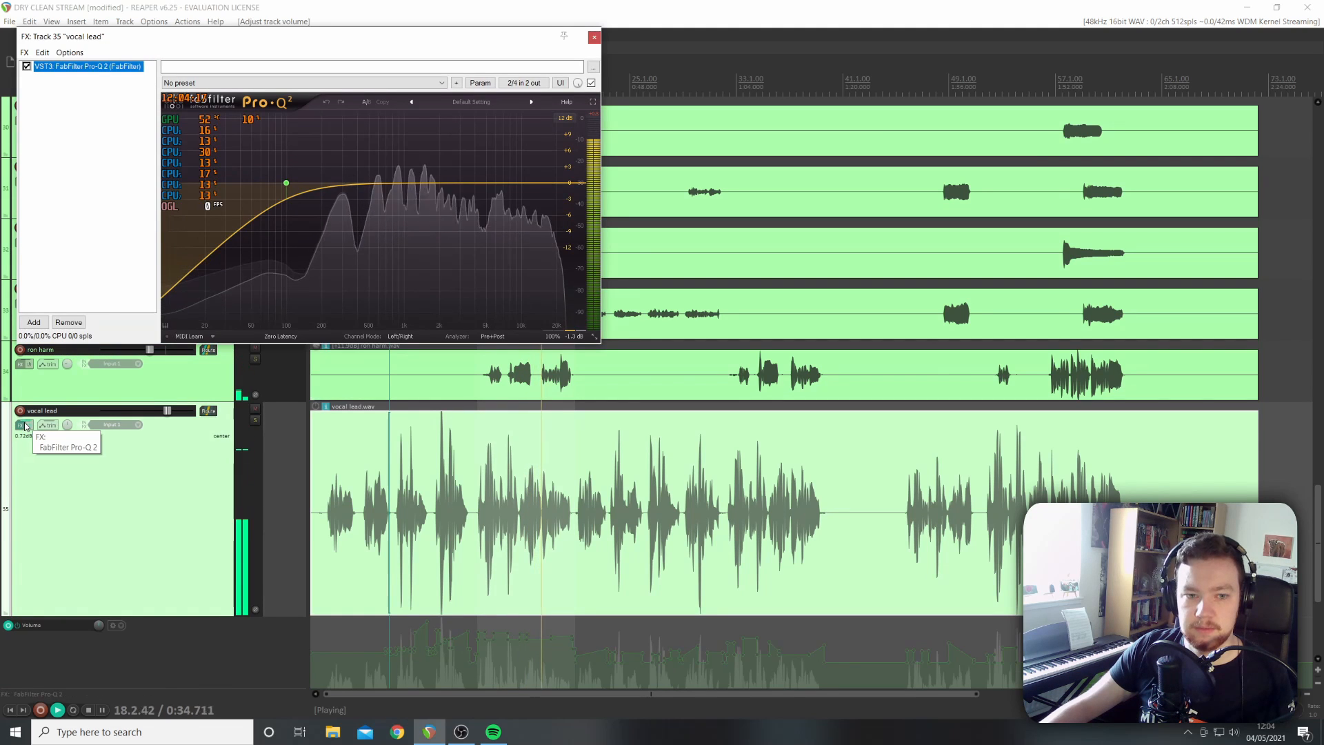
{"action": "scroll", "coordinate": [157, 593], "scroll_direction": "down", "scroll_amount": 4}
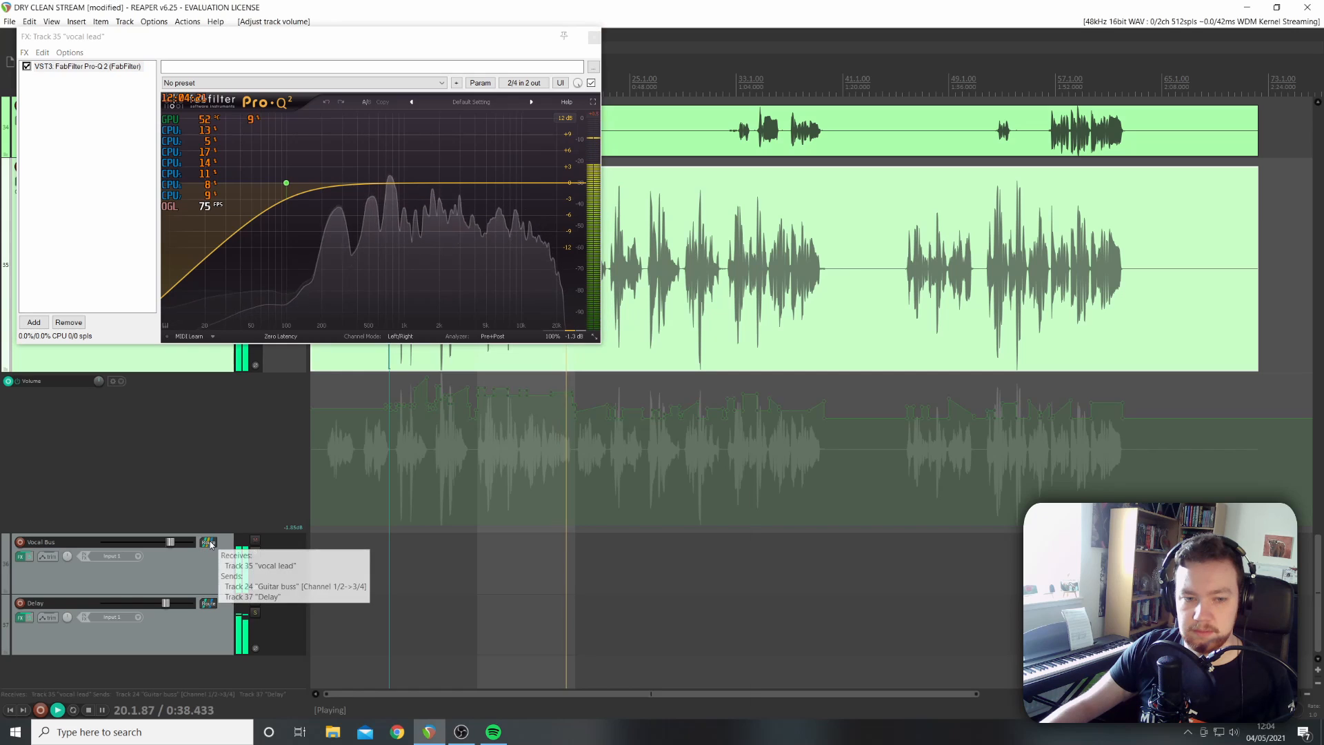
{"action": "left_click", "coordinate": [210, 544]}
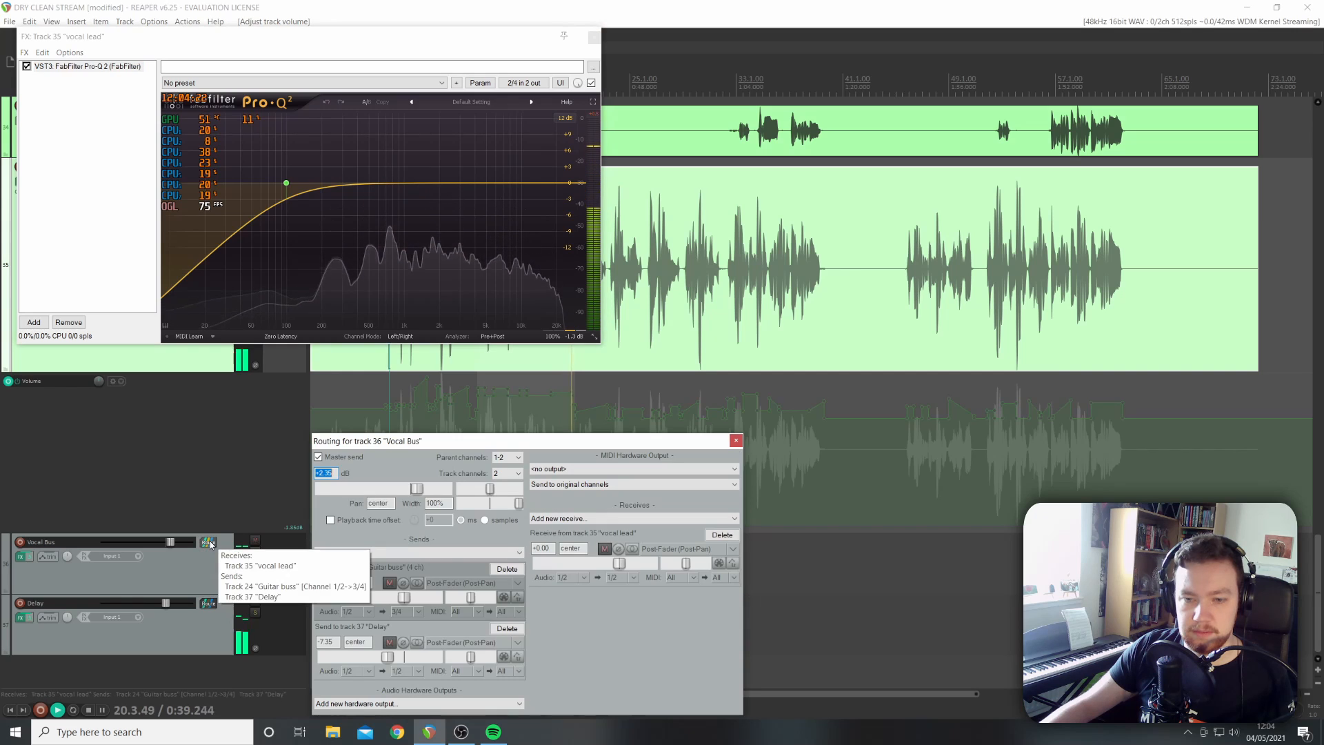
{"action": "left_click", "coordinate": [21, 558]}
{"action": "left_click", "coordinate": [21, 558]}
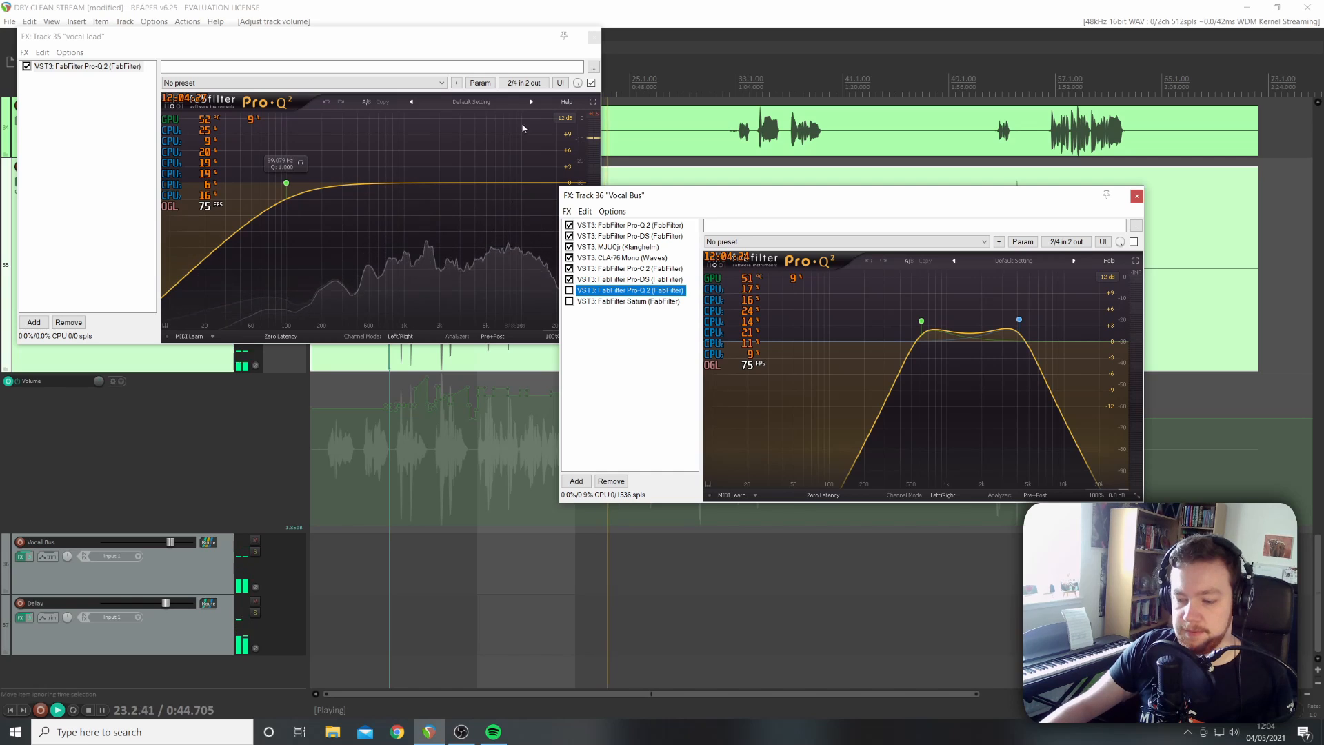
{"action": "left_click", "coordinate": [593, 37]}
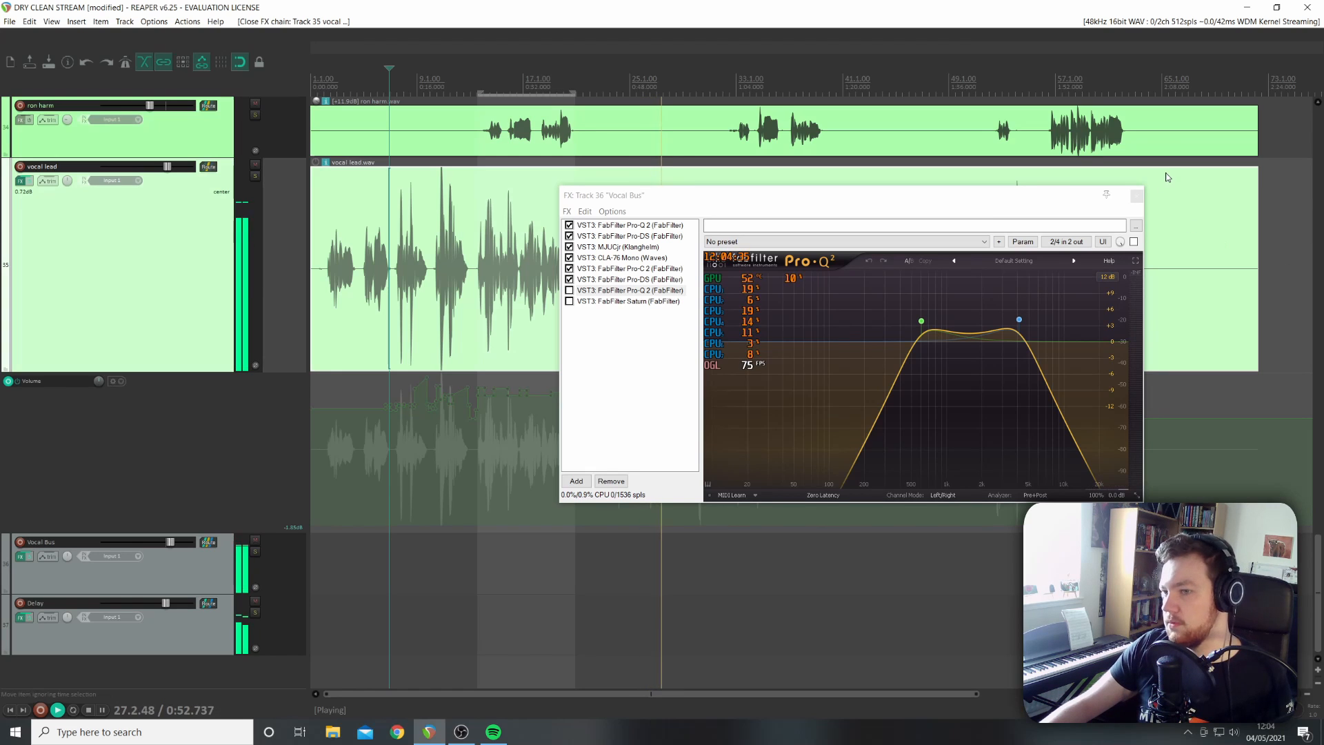
{"action": "left_click", "coordinate": [1137, 195]}
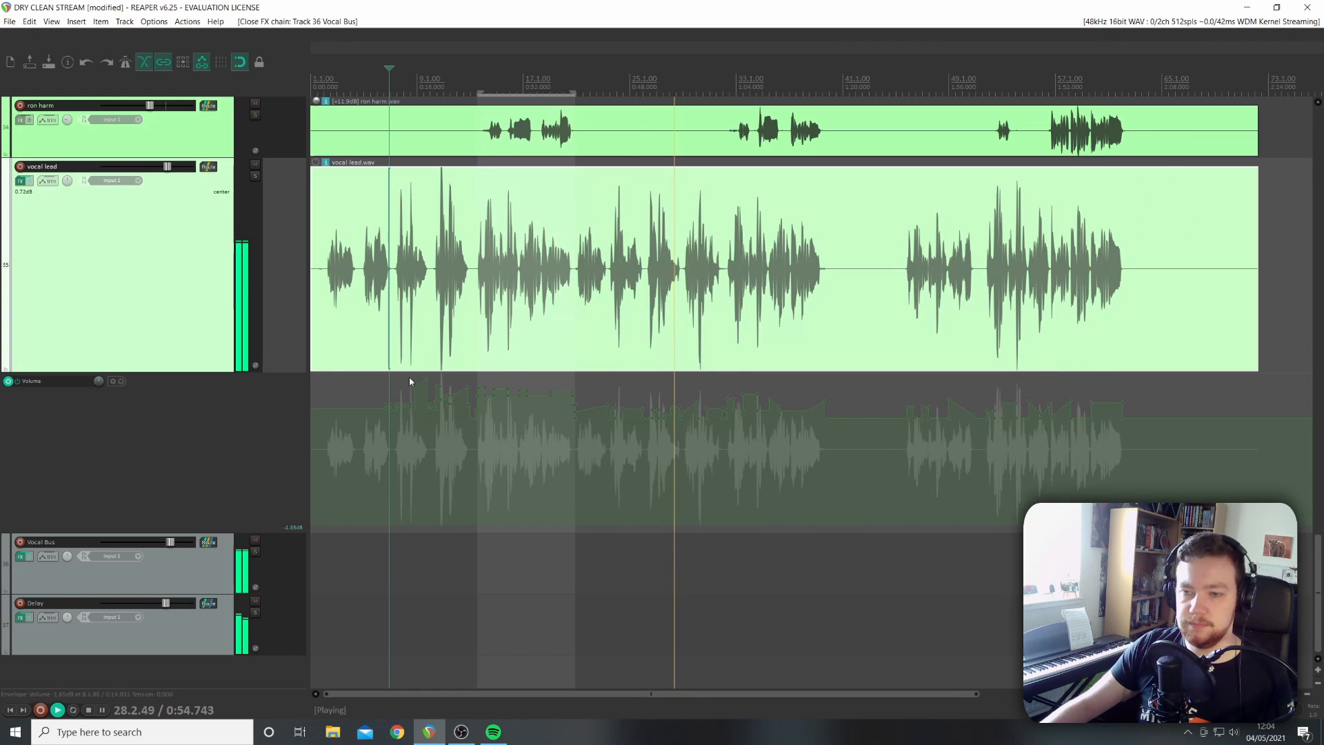
{"action": "key", "text": "space"}
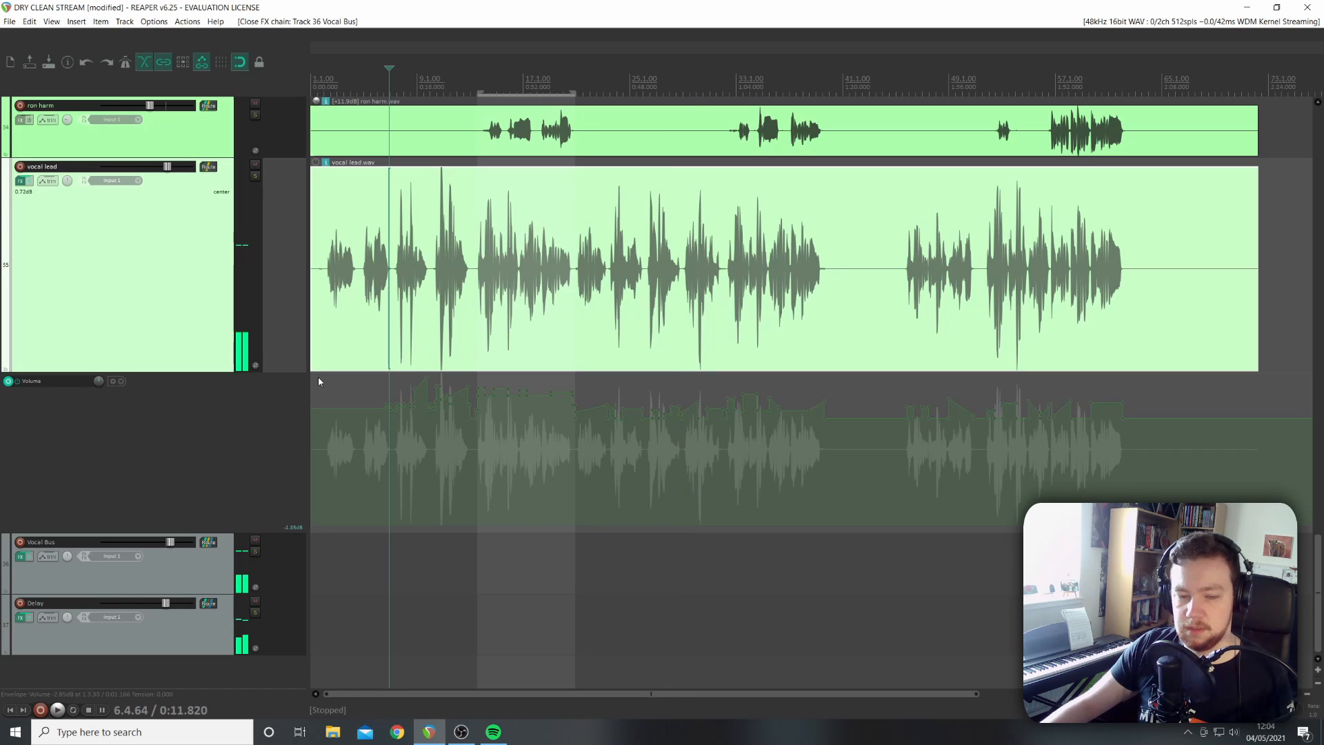
{"action": "scroll", "coordinate": [166, 356], "scroll_direction": "up", "scroll_amount": 15}
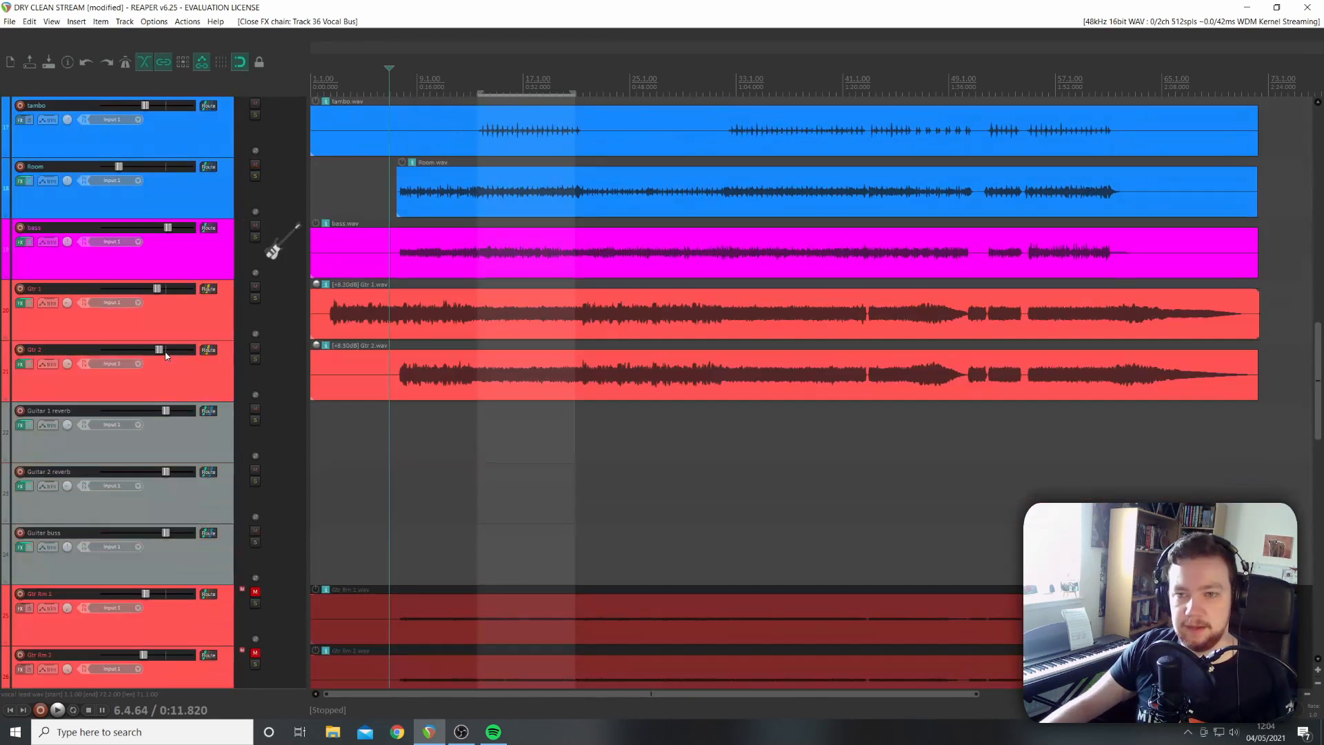
{"action": "scroll", "coordinate": [158, 421], "scroll_direction": "up", "scroll_amount": 1}
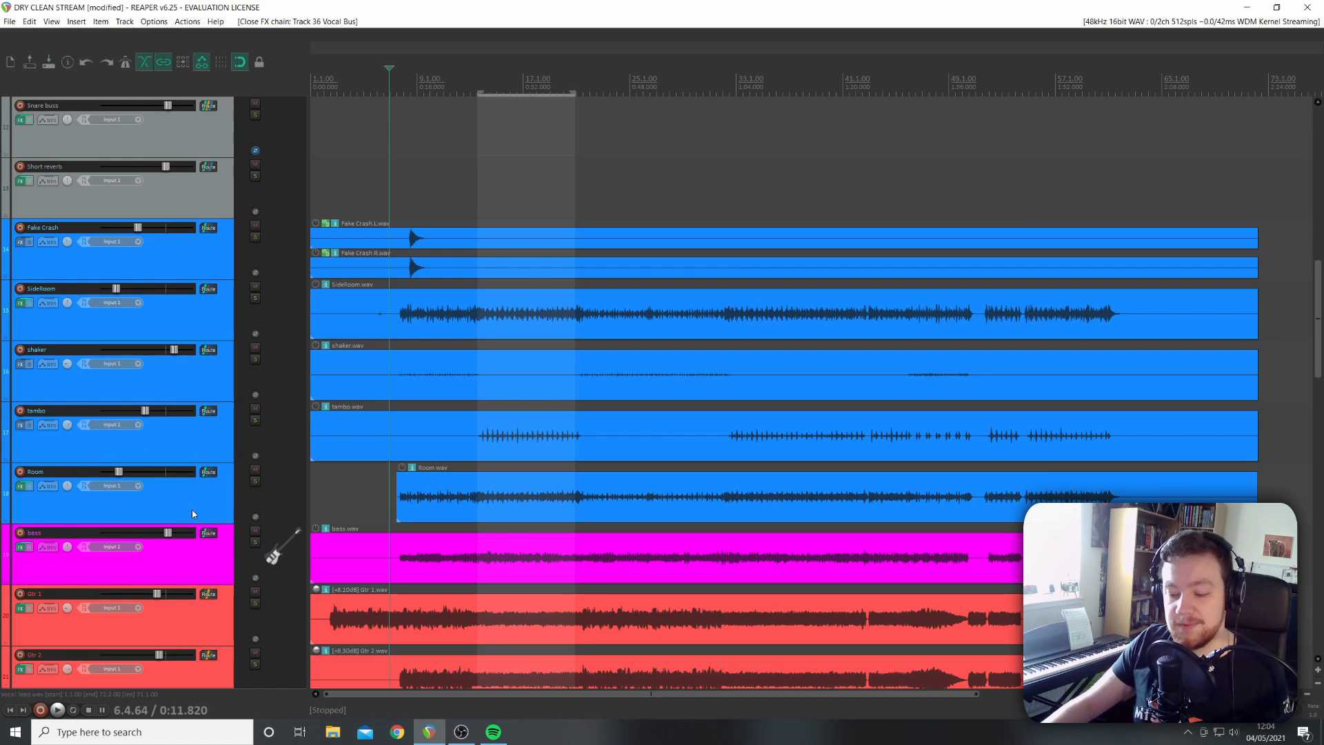
{"action": "scroll", "coordinate": [55, 476], "scroll_direction": "down", "scroll_amount": 20}
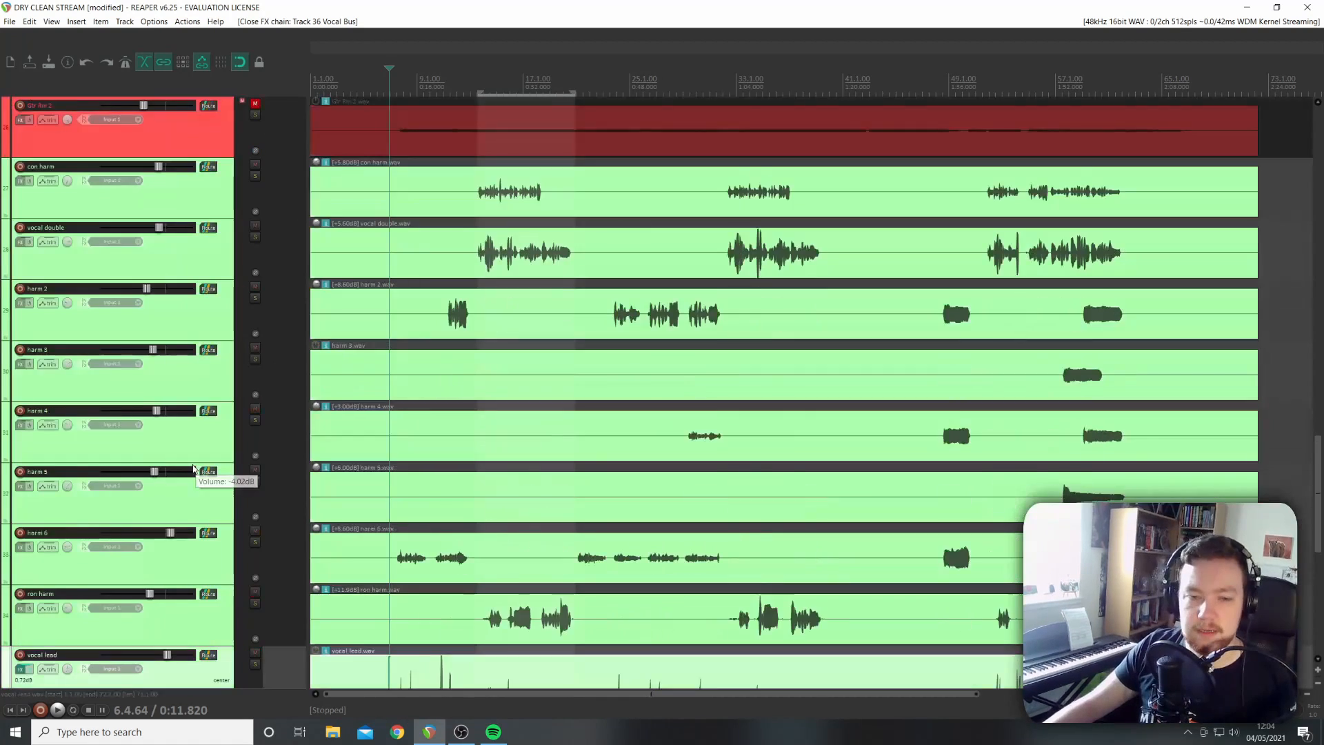
{"action": "scroll", "coordinate": [198, 469], "scroll_direction": "down", "scroll_amount": 1}
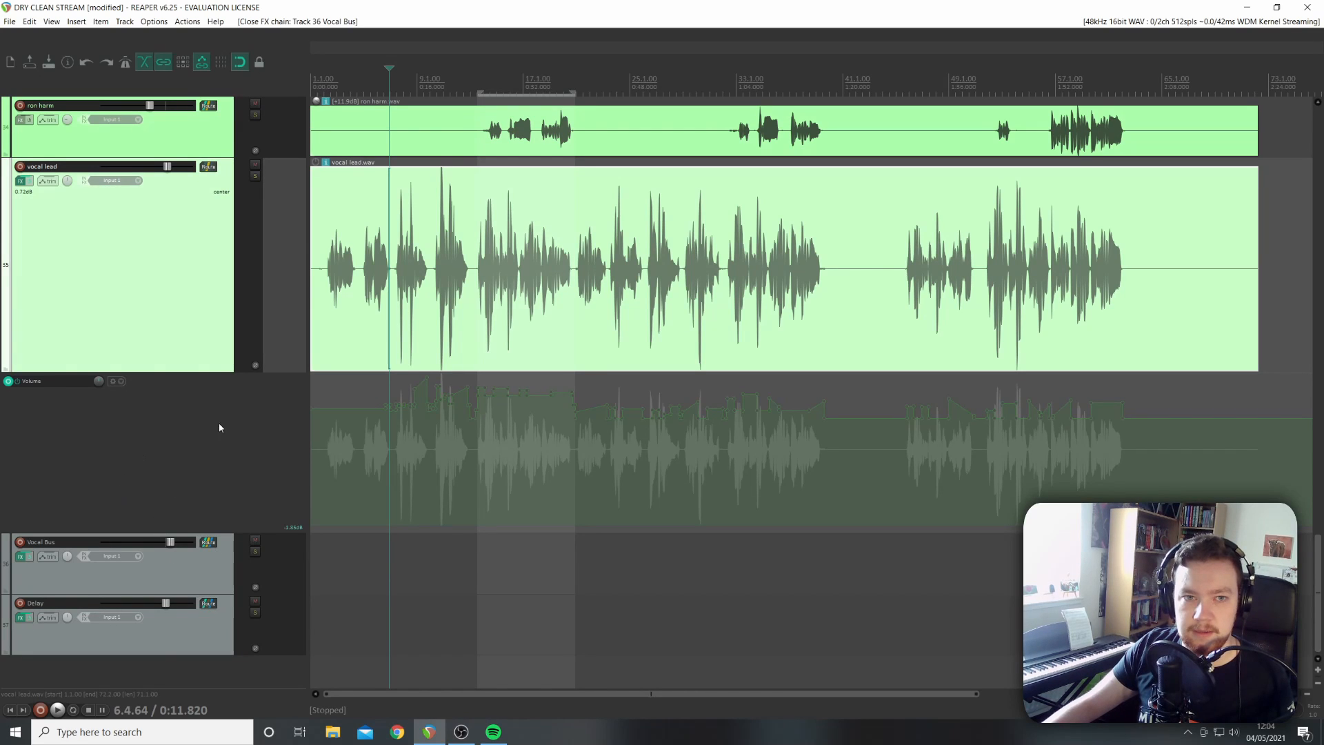
{"action": "scroll", "coordinate": [160, 425], "scroll_direction": "up", "scroll_amount": 8}
{"action": "scroll", "coordinate": [160, 425], "scroll_direction": "down", "scroll_amount": 3}
{"action": "scroll", "coordinate": [162, 431], "scroll_direction": "down", "scroll_amount": 5}
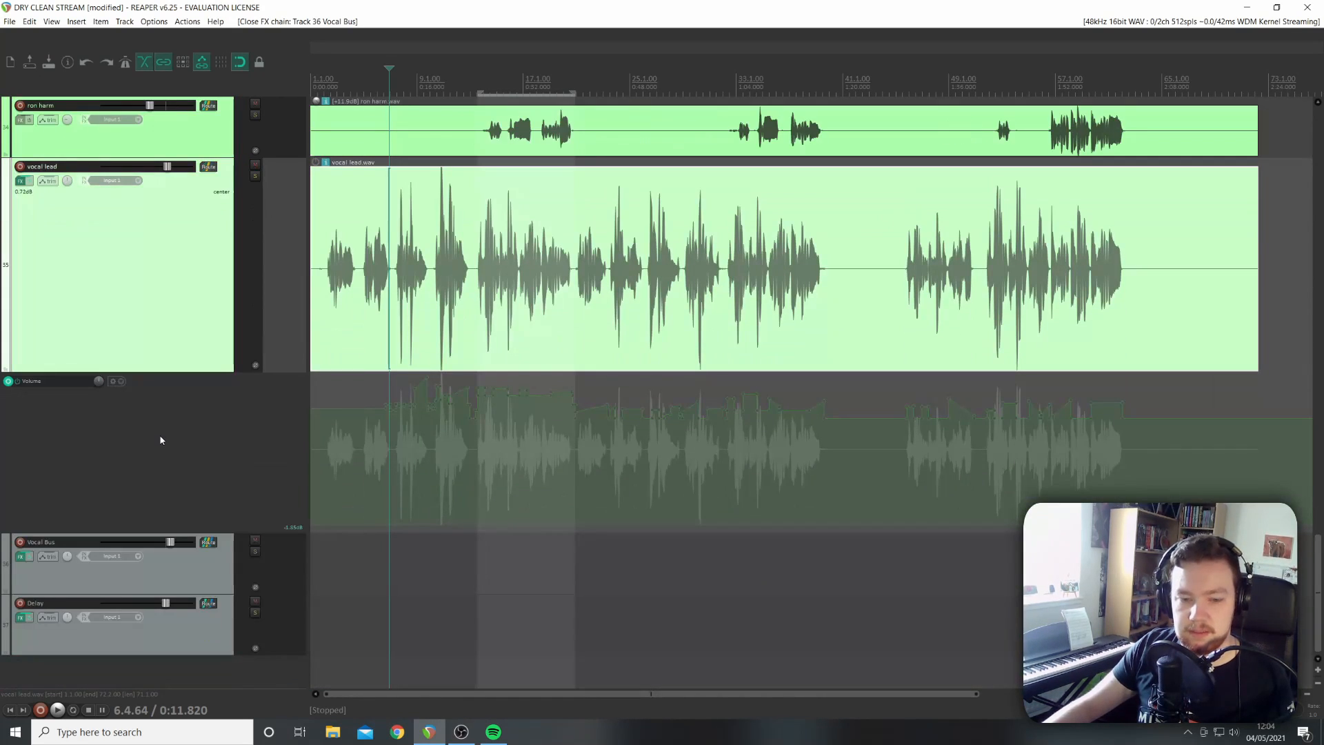
Add a new track below the Delay track and name it Reverb.
{"action": "double_click", "coordinate": [189, 685]}
{"action": "scroll", "coordinate": [11, 538], "scroll_direction": "down", "scroll_amount": 1}
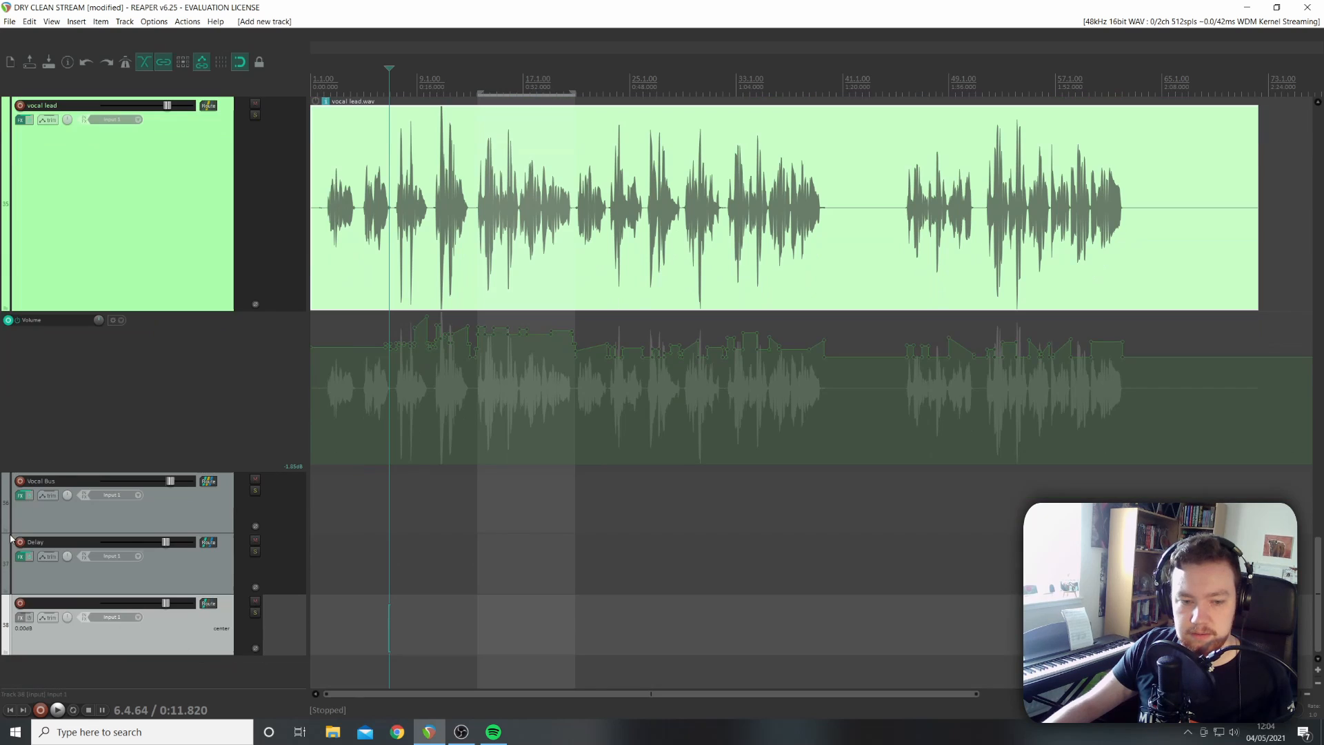
{"action": "double_click", "coordinate": [69, 604]}
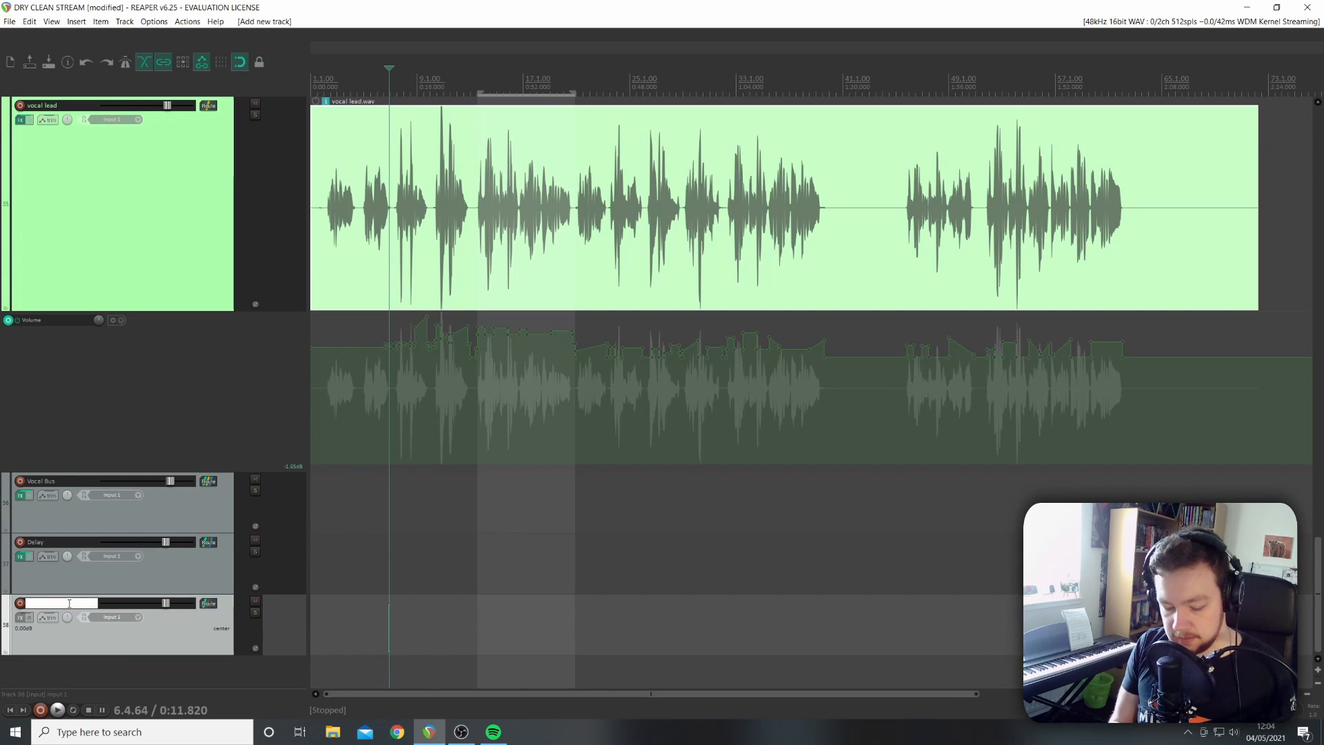
{"action": "type", "text": "Reverb"}
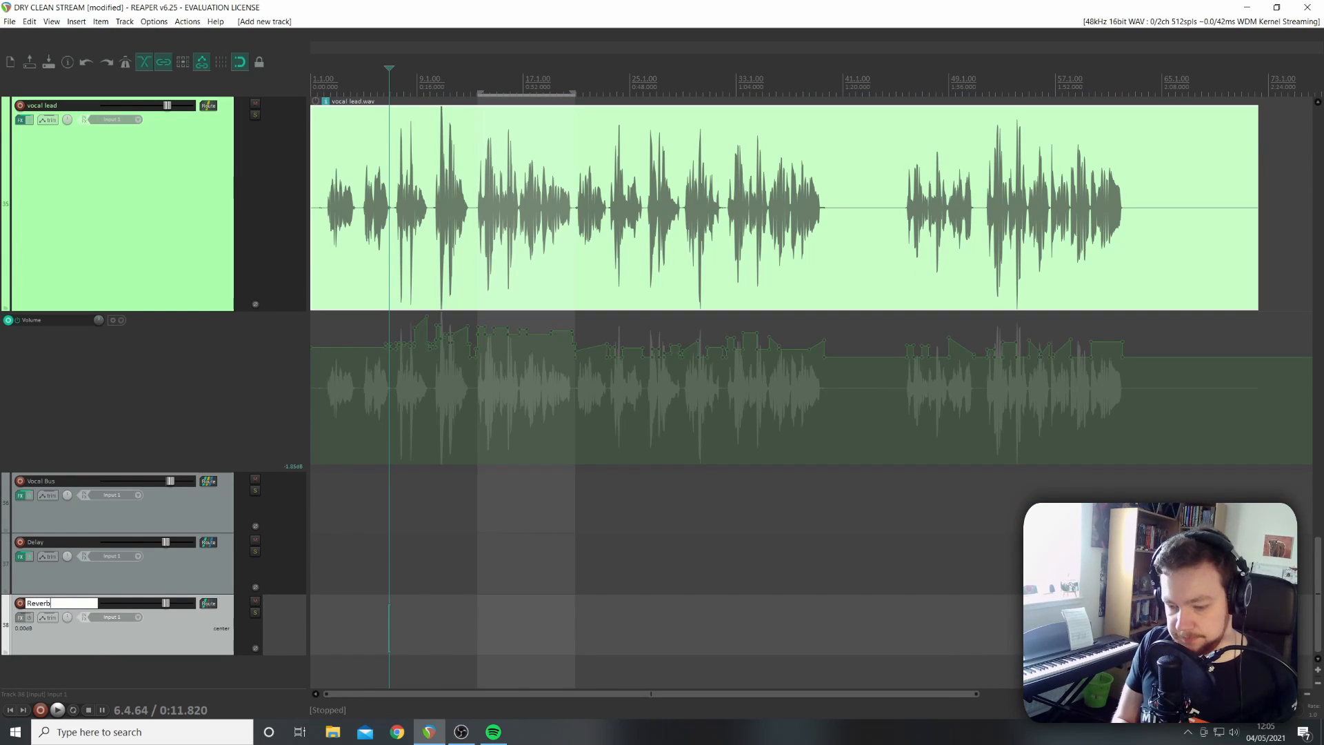
{"action": "key", "text": "Return"}
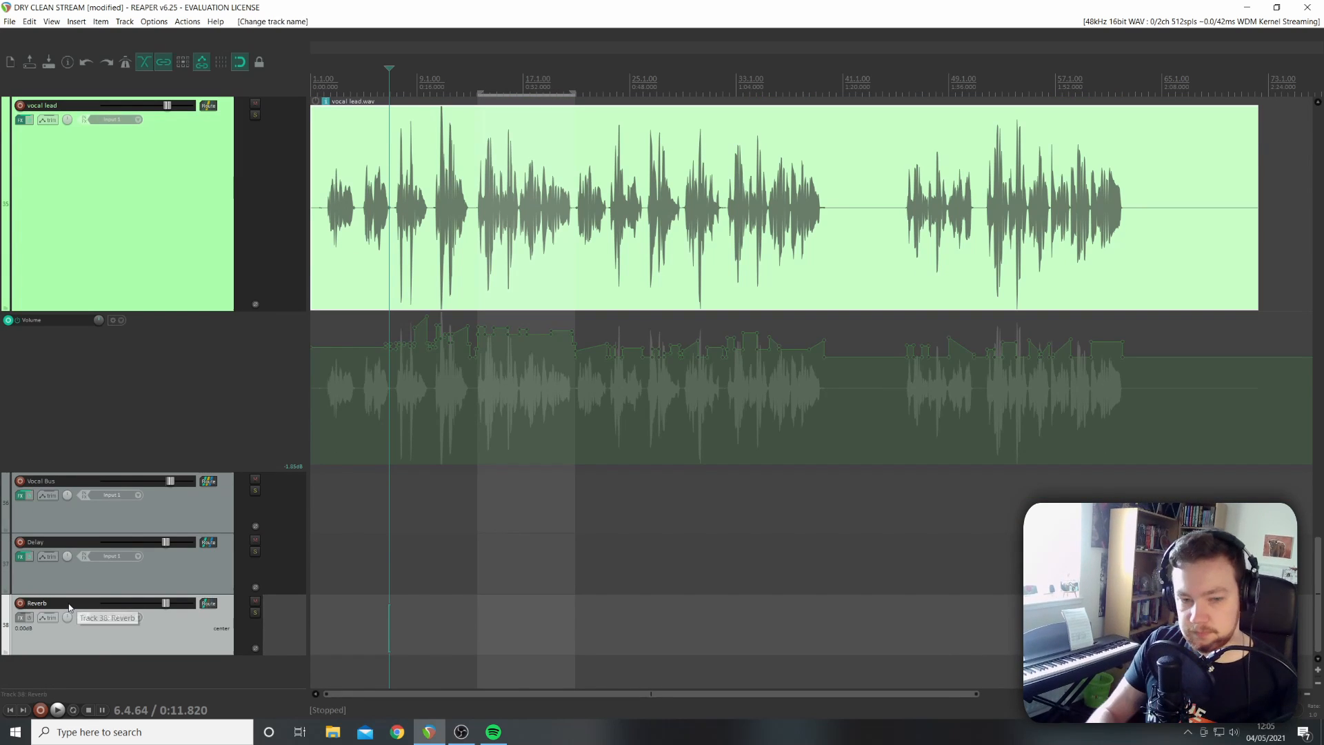
Insert the ReaVerbate (Cockos) effect on the Reverb track and move its window clear over the arrangement.
{"action": "left_click", "coordinate": [23, 619]}
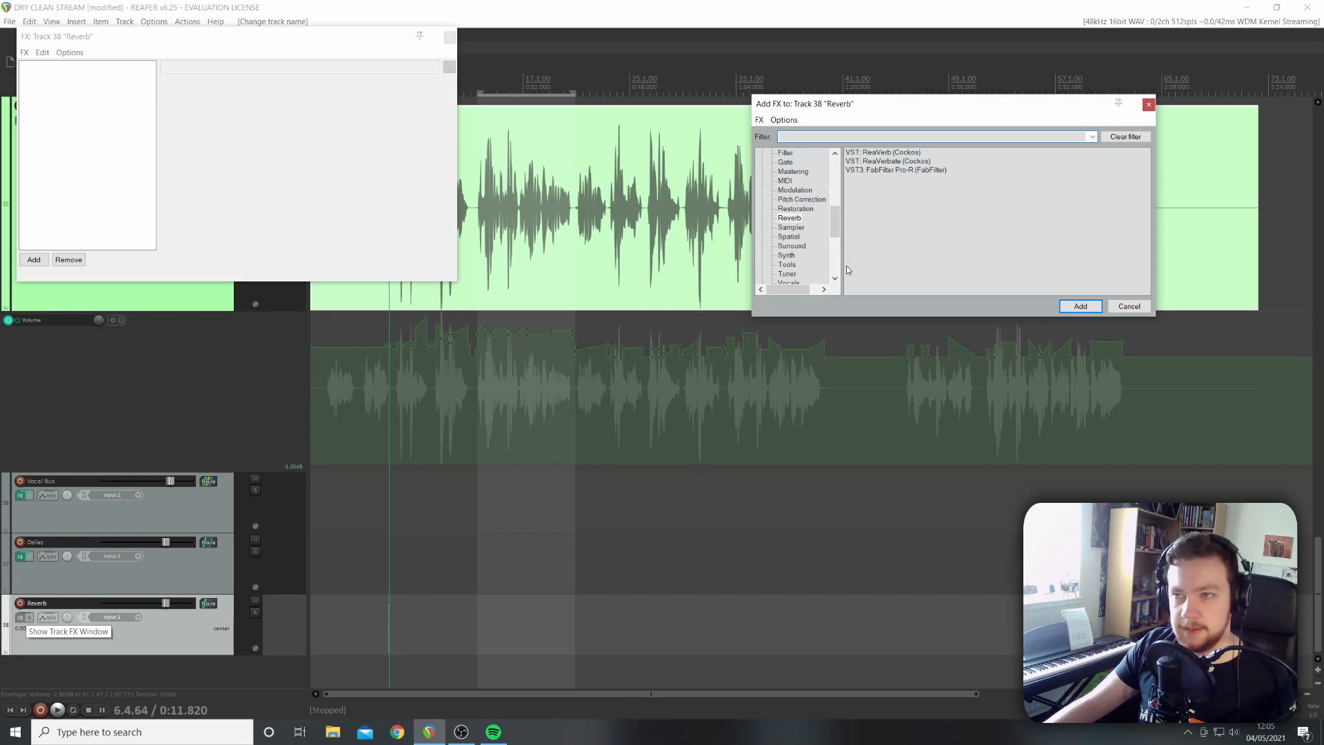
{"action": "scroll", "coordinate": [790, 212], "scroll_direction": "down", "scroll_amount": 2}
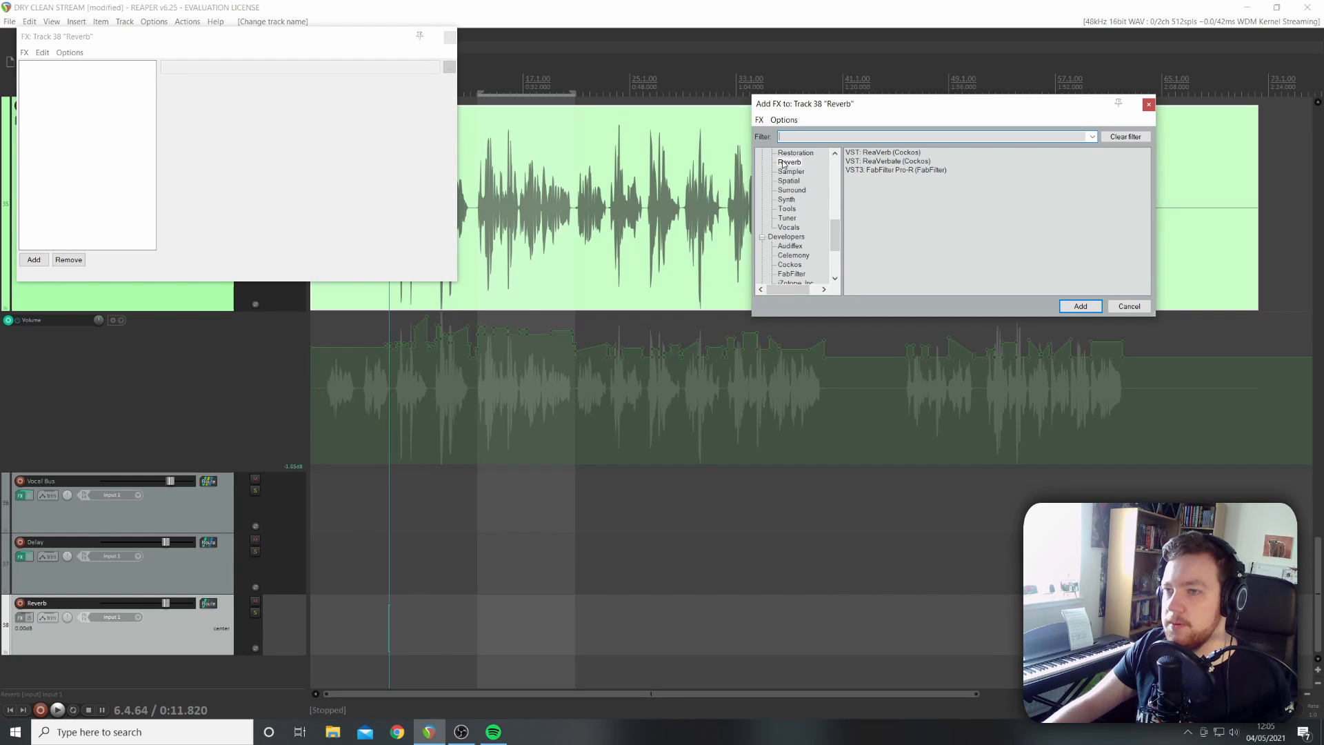
{"action": "left_click", "coordinate": [890, 161]}
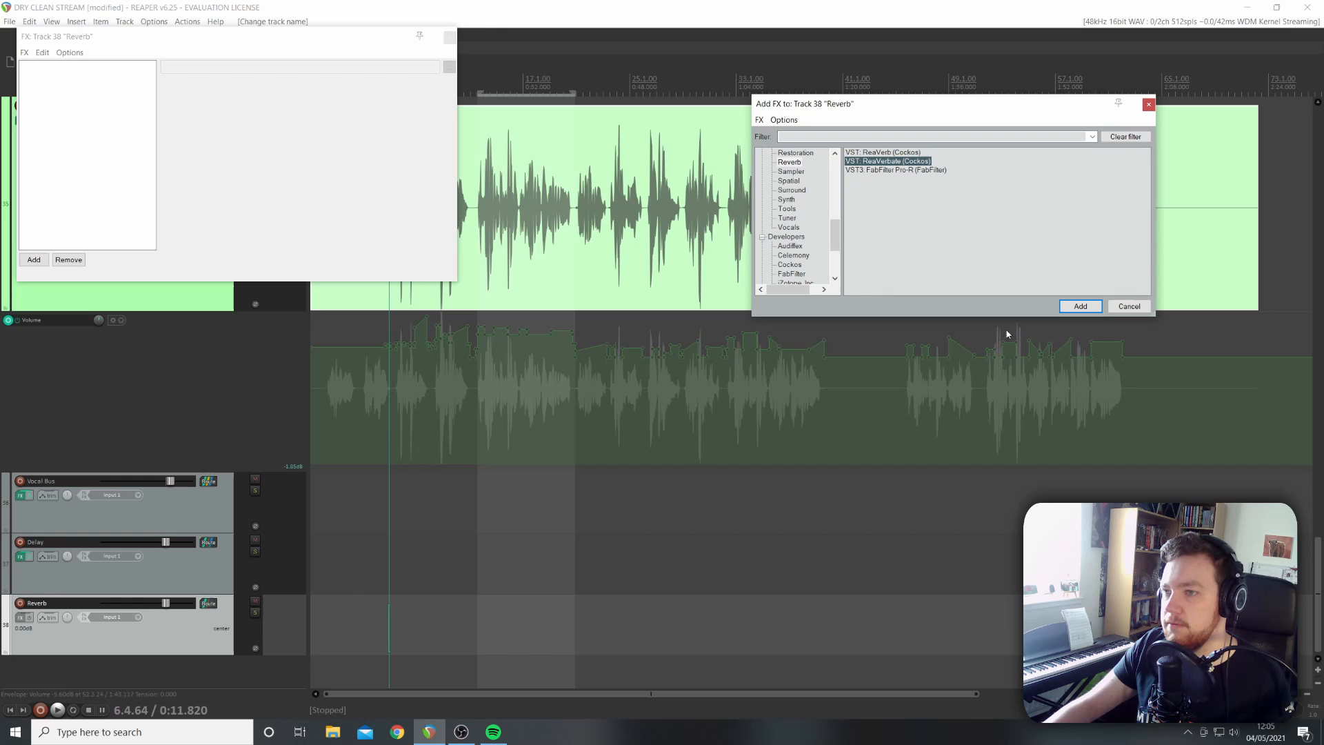
{"action": "left_click", "coordinate": [1082, 306]}
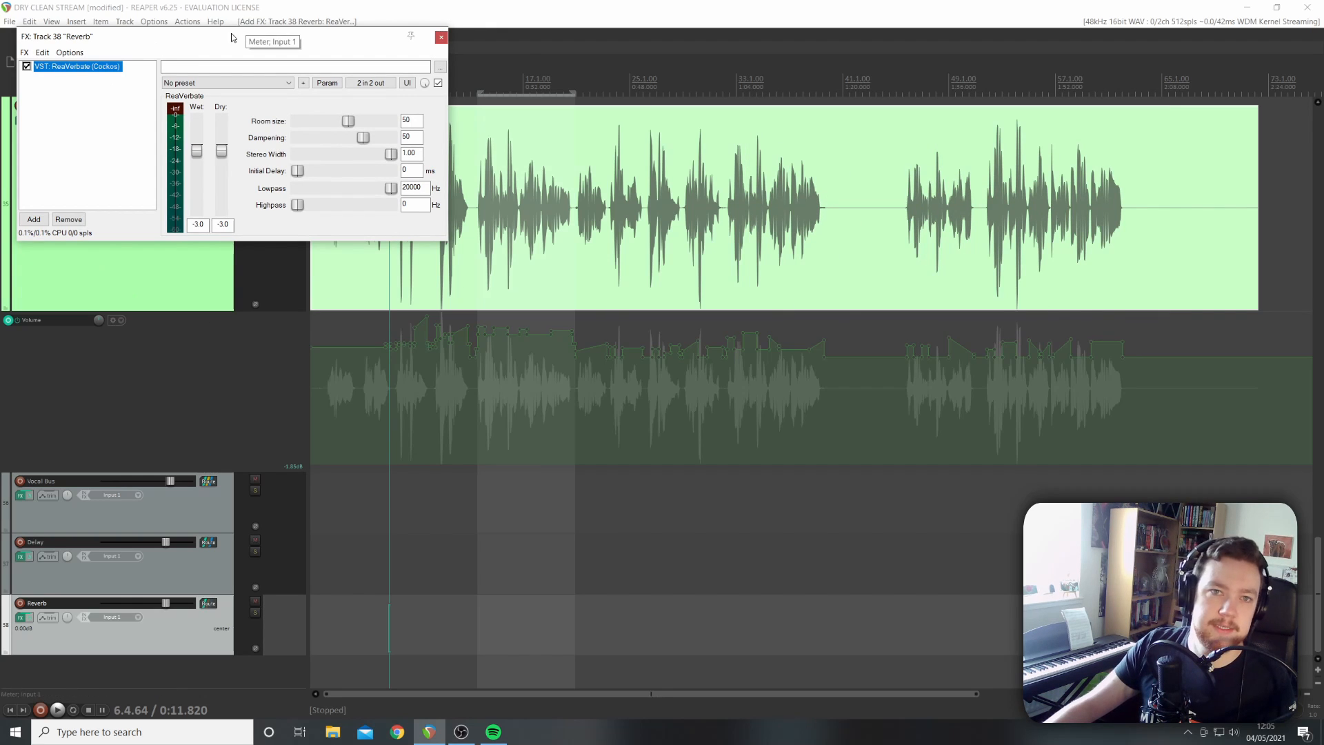
{"action": "left_click_drag", "start_coordinate": [221, 42], "coordinate": [640, 161]}
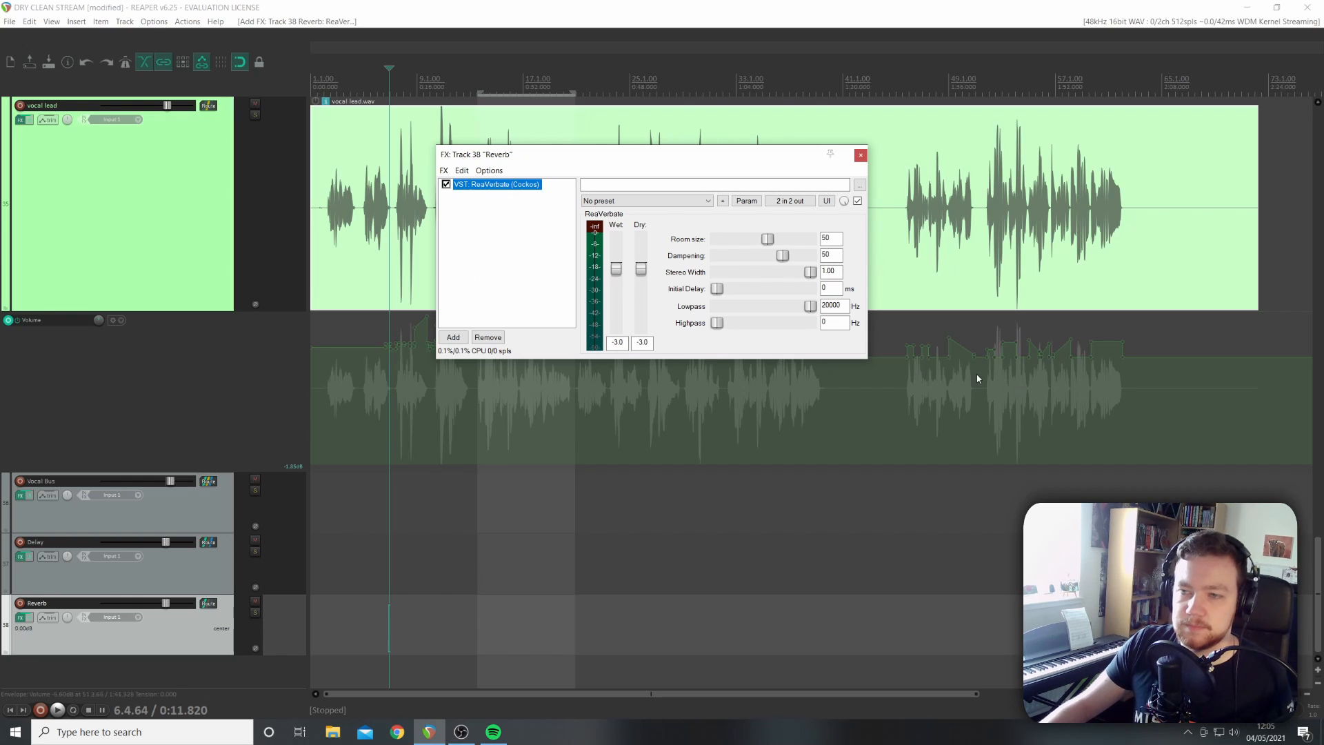
Configure ReaVerbate with room size 36, dampening 38, a 233 Hz highpass and a 10528 Hz lowpass.
{"action": "mouse_move", "coordinate": [768, 239]}
{"action": "left_mouse_down"}
{"action": "mouse_move", "coordinate": [800, 238]}
{"action": "mouse_move", "coordinate": [769, 237]}
{"action": "left_mouse_up"}
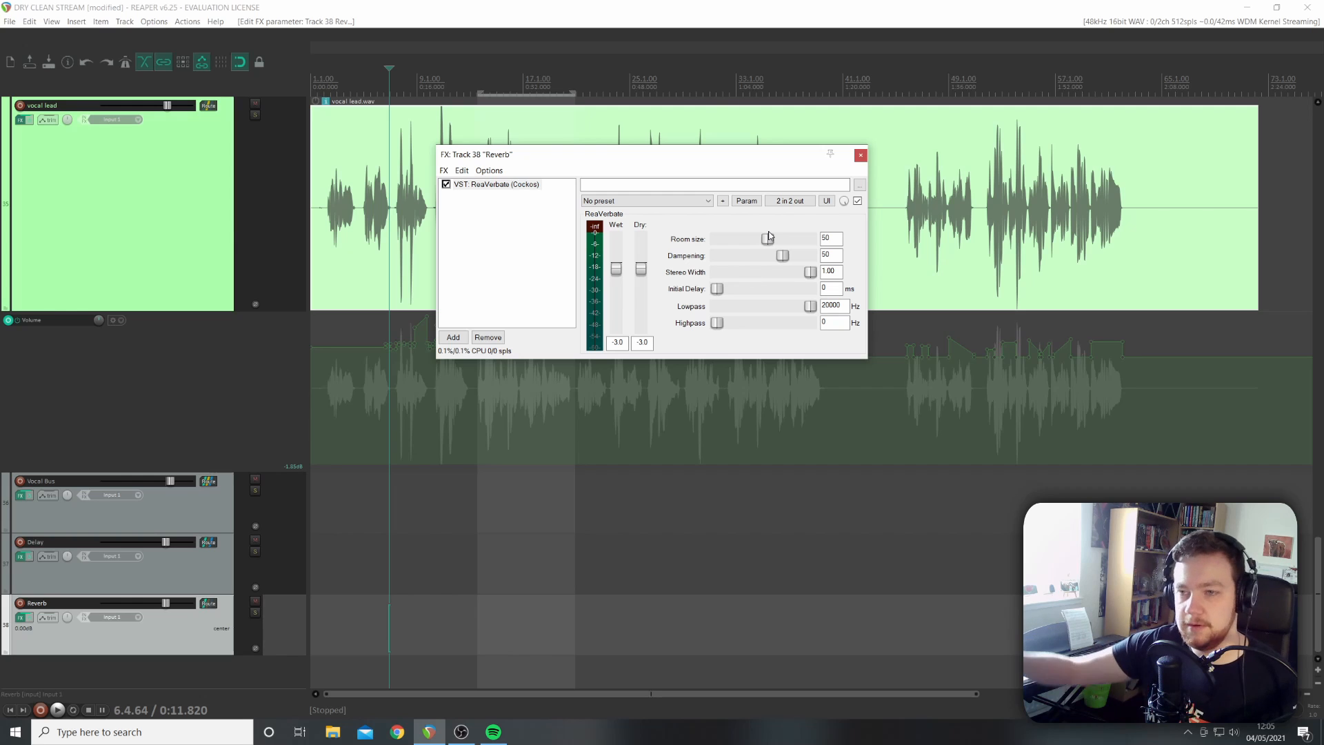
{"action": "left_click_drag", "start_coordinate": [771, 242], "coordinate": [750, 239]}
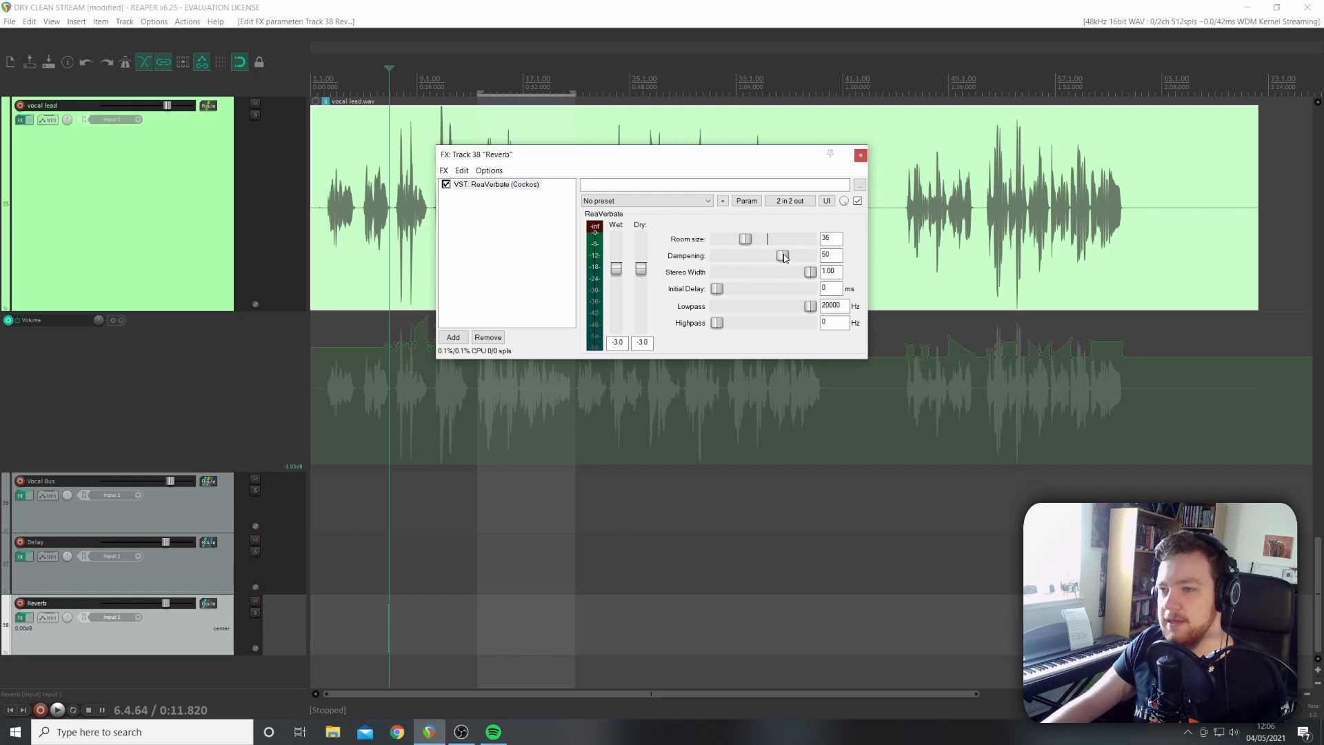
{"action": "mouse_move", "coordinate": [784, 258]}
{"action": "left_mouse_down"}
{"action": "mouse_move", "coordinate": [810, 258]}
{"action": "mouse_move", "coordinate": [786, 259]}
{"action": "left_mouse_up"}
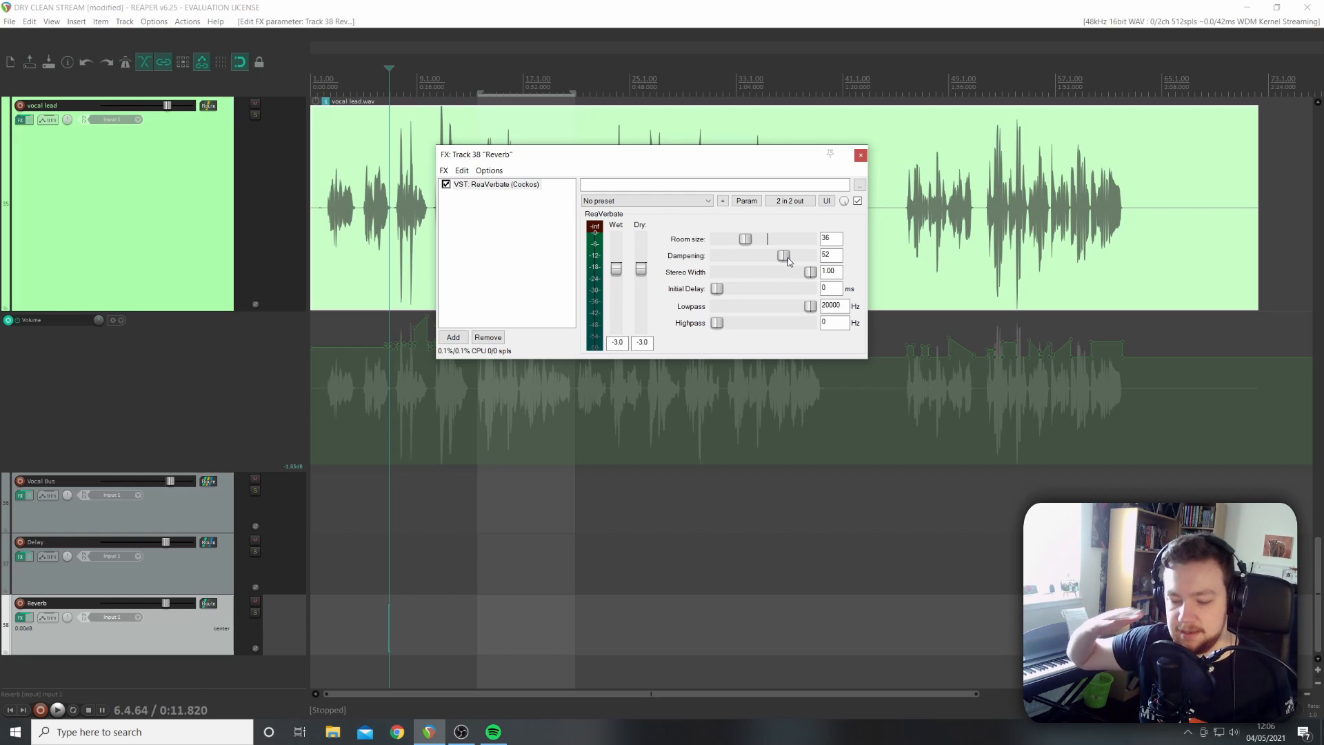
{"action": "mouse_move", "coordinate": [787, 261]}
{"action": "left_mouse_down"}
{"action": "mouse_move", "coordinate": [766, 259]}
{"action": "mouse_move", "coordinate": [807, 259]}
{"action": "mouse_move", "coordinate": [763, 258]}
{"action": "mouse_move", "coordinate": [777, 257]}
{"action": "left_mouse_up"}
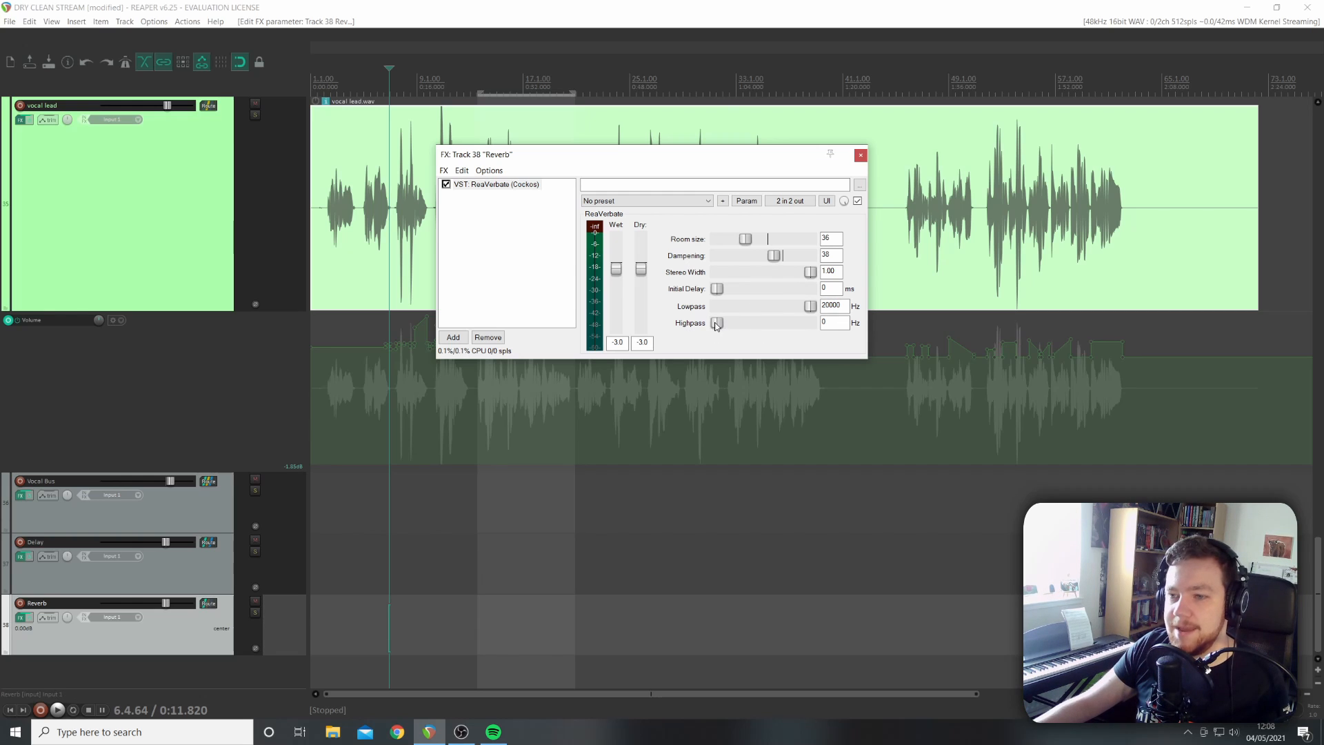
{"action": "left_click_drag", "start_coordinate": [717, 325], "coordinate": [747, 325]}
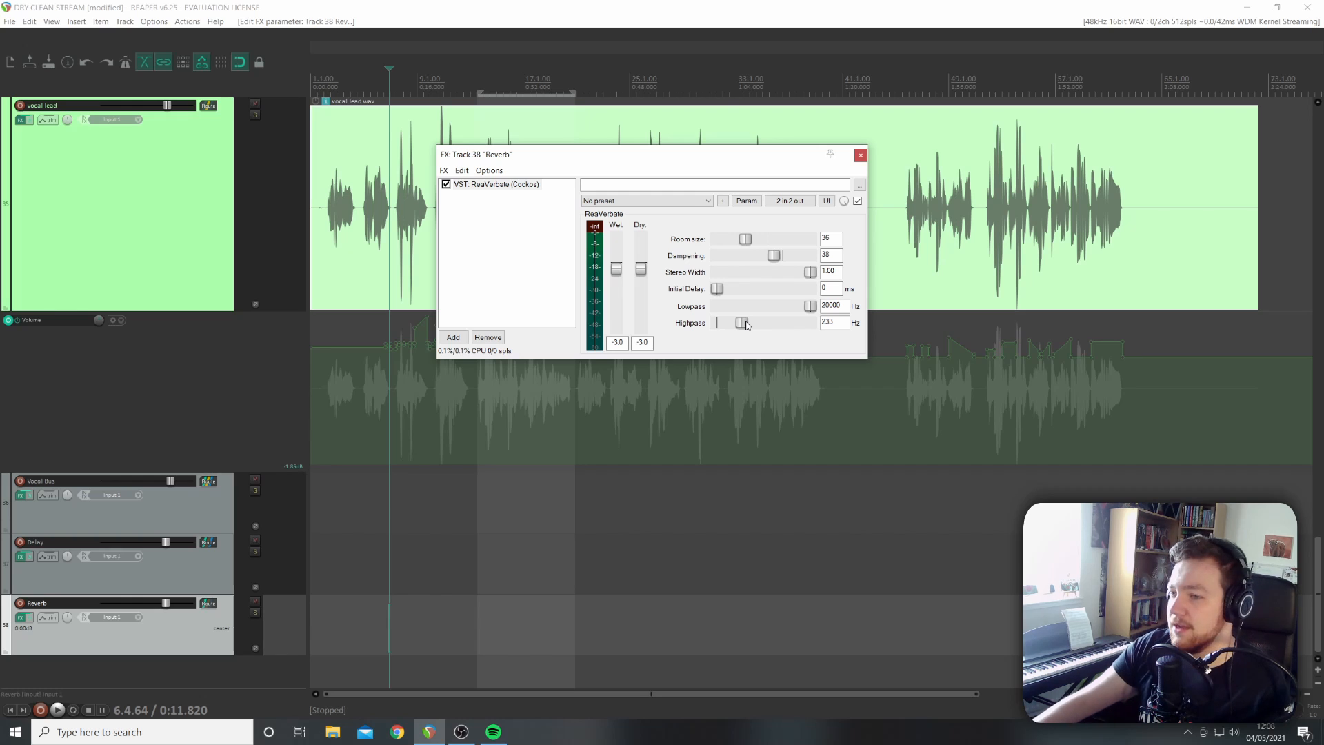
{"action": "left_click_drag", "start_coordinate": [818, 309], "coordinate": [802, 309]}
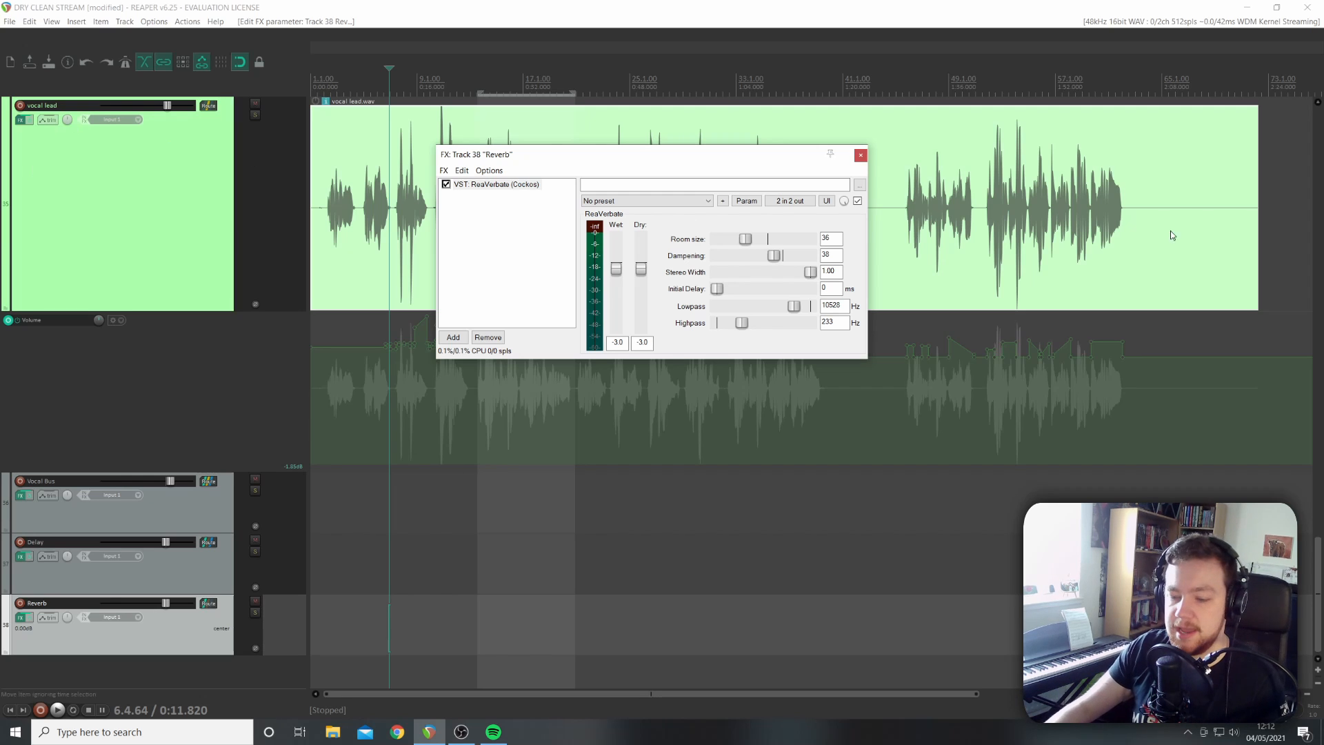
Set ReaVerbate's dry level to -inf and its wet level to +0.0, and move its window aside.
{"action": "left_click_drag", "start_coordinate": [641, 268], "coordinate": [641, 327]}
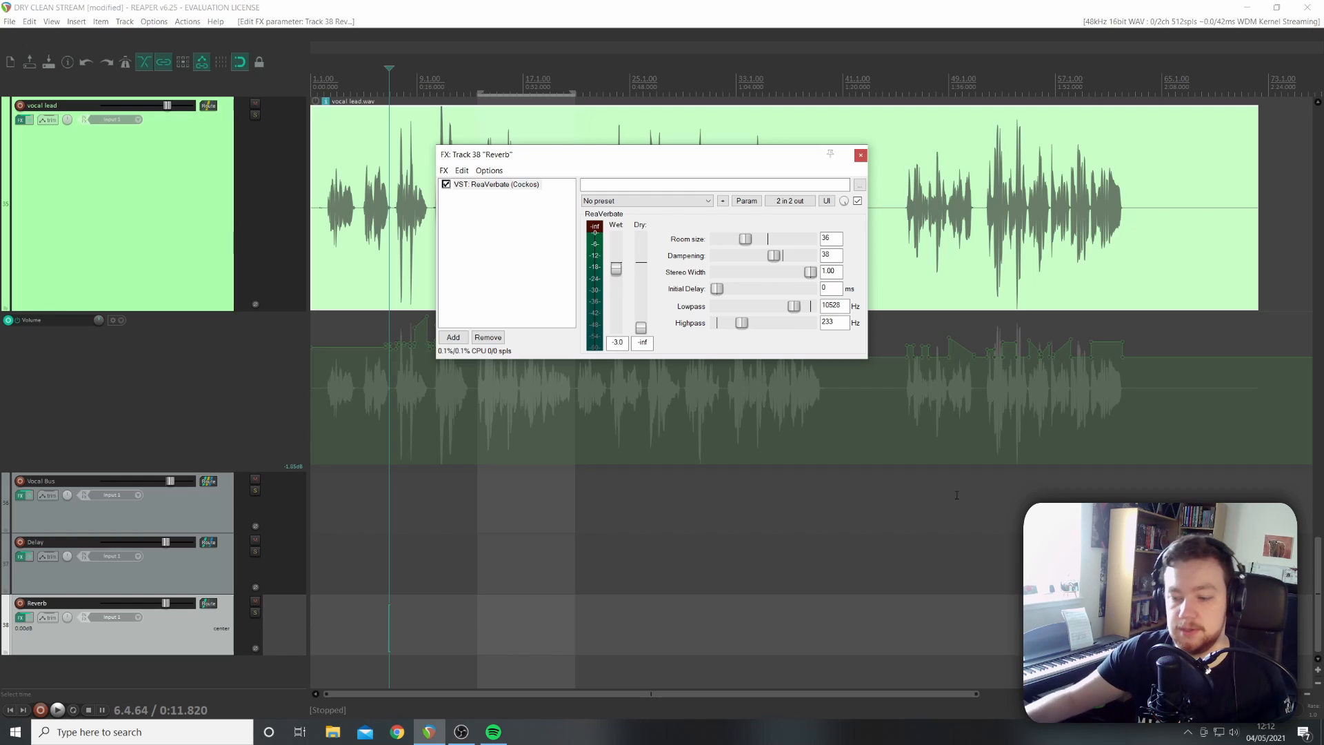
{"action": "double_click", "coordinate": [619, 271]}
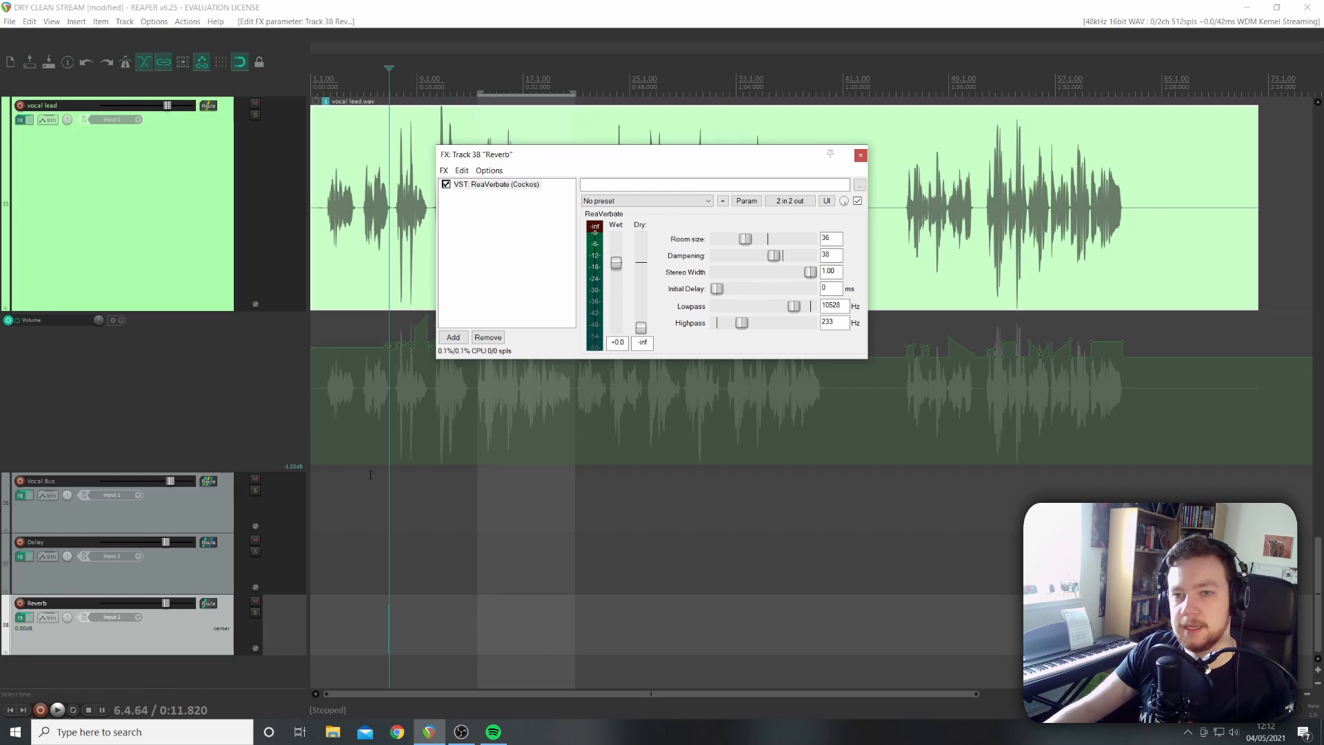
{"action": "left_click", "coordinate": [177, 632]}
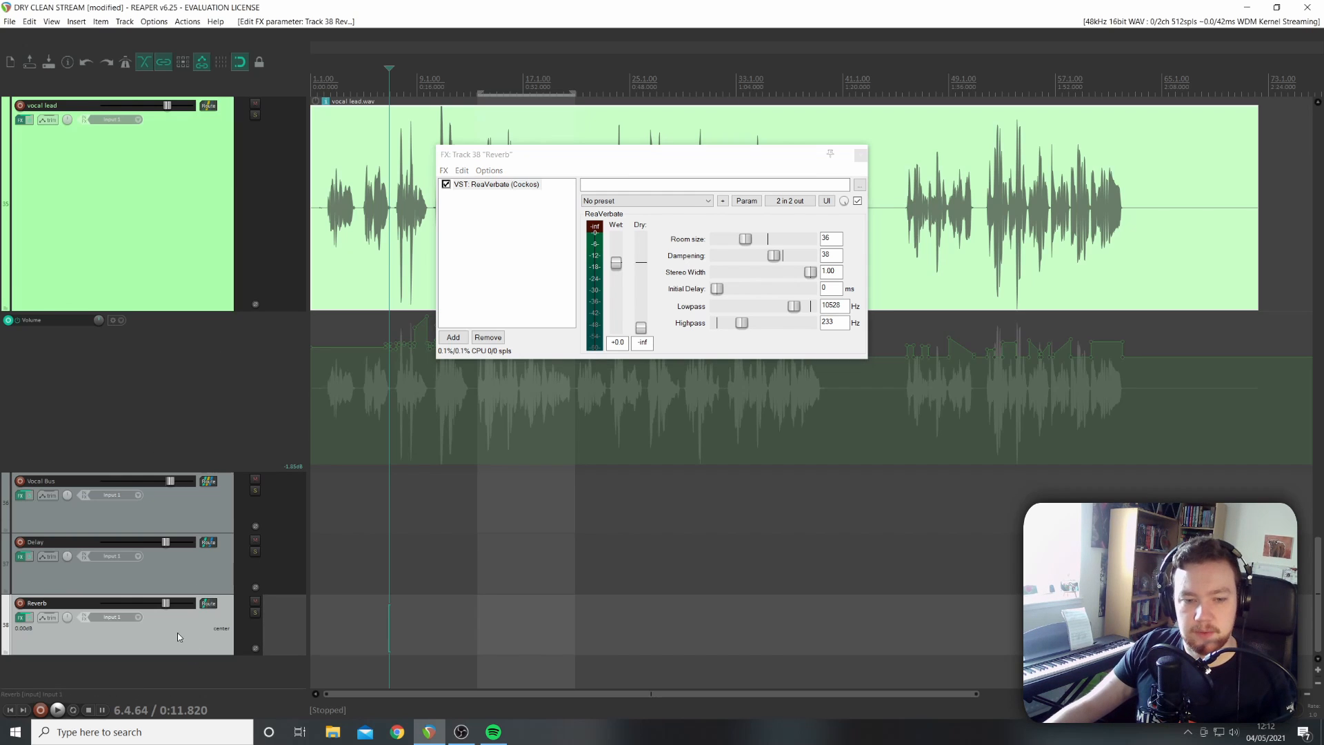
{"action": "scroll", "coordinate": [522, 483], "scroll_direction": "down", "scroll_amount": 2}
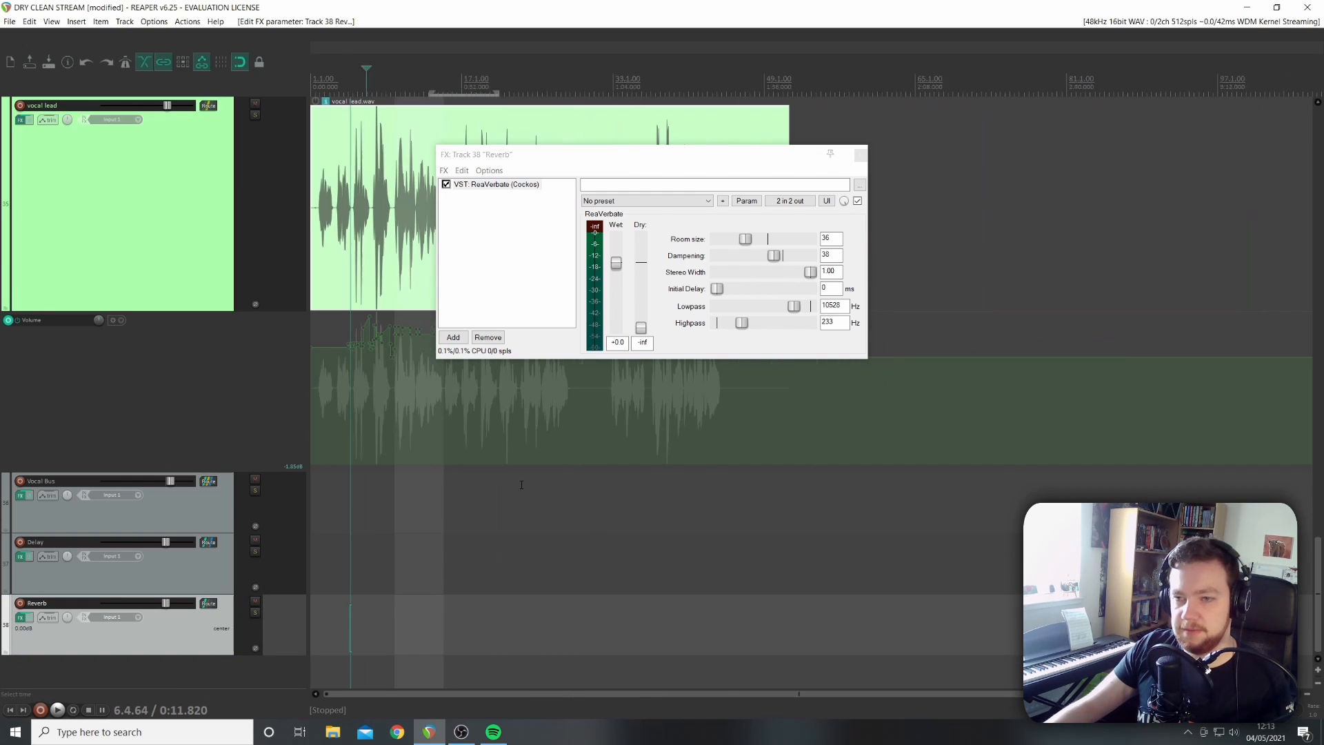
{"action": "scroll", "coordinate": [460, 472], "scroll_direction": "up", "scroll_amount": 3}
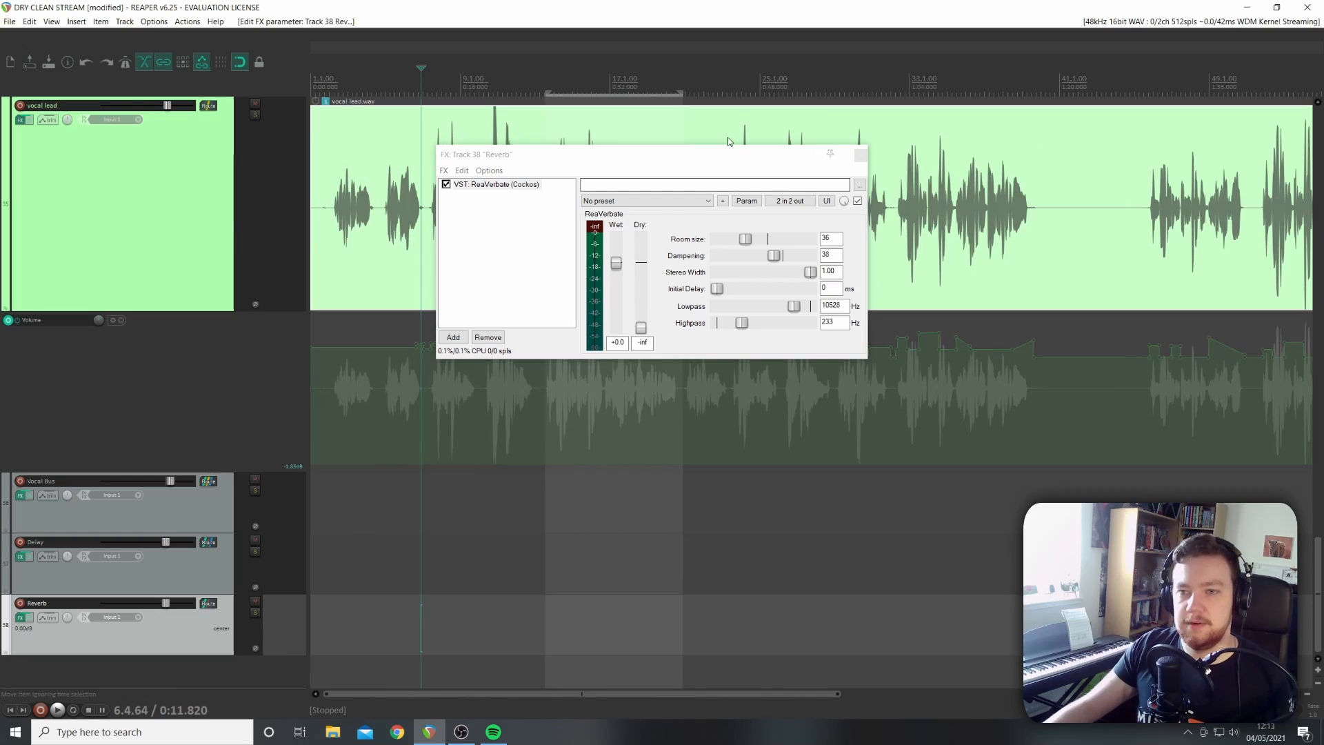
{"action": "left_click_drag", "start_coordinate": [615, 156], "coordinate": [907, 264]}
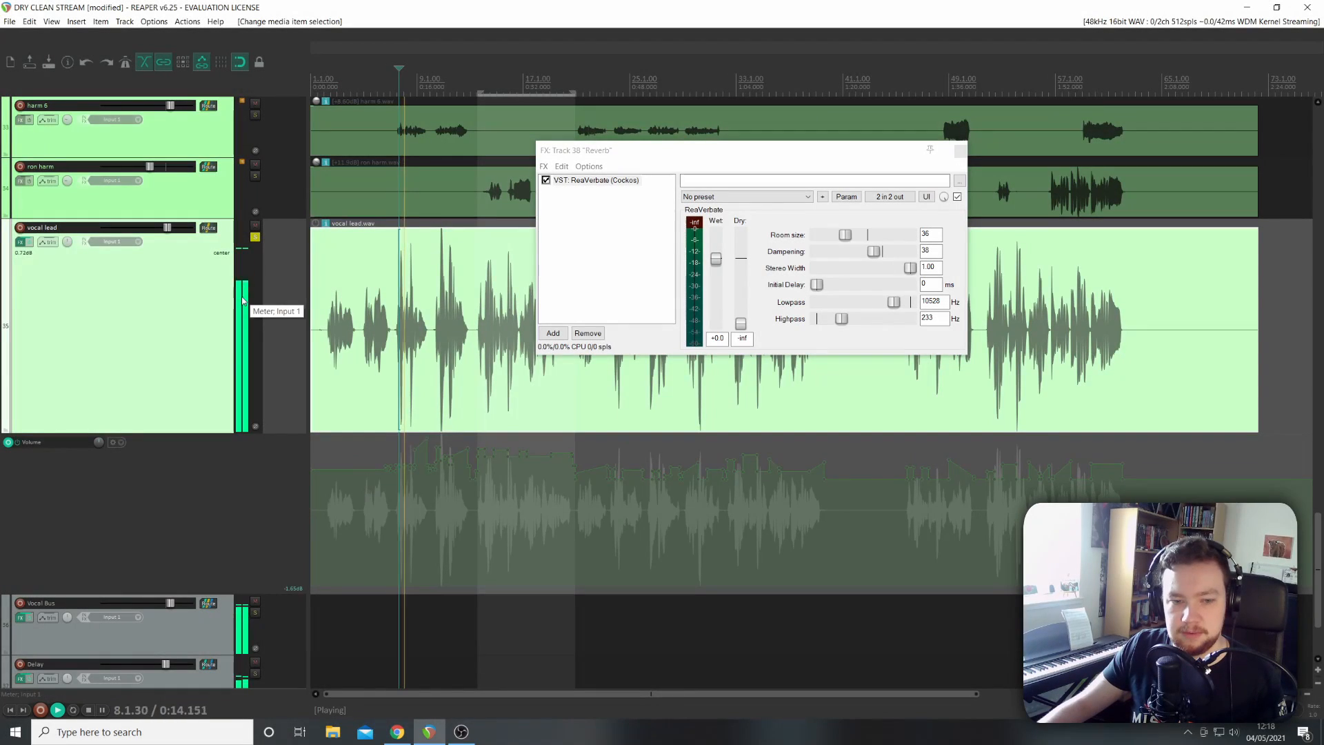
Mute the Delay track, audition the soloed vocal lead from about bar 10, and move the ReaVerbate window clear of that section.
{"action": "scroll", "coordinate": [243, 301], "scroll_direction": "down", "scroll_amount": 2}
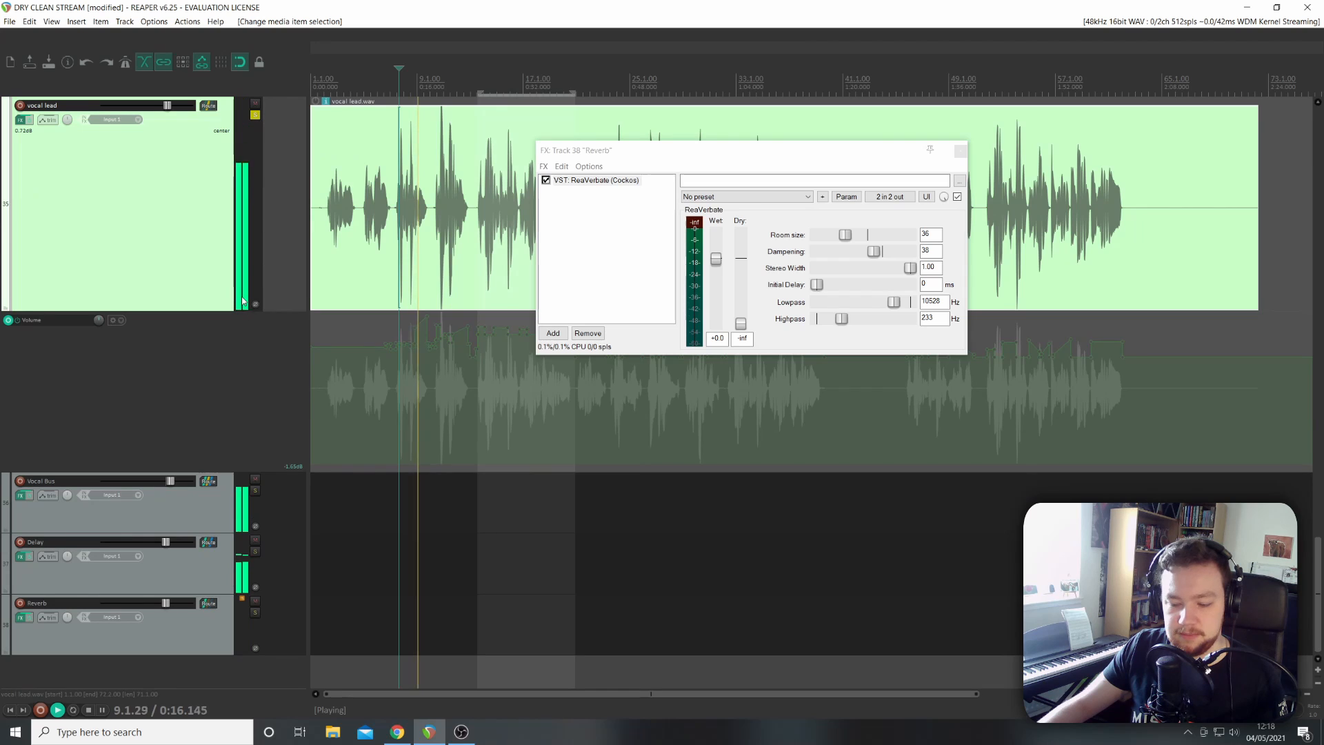
{"action": "key", "text": "space"}
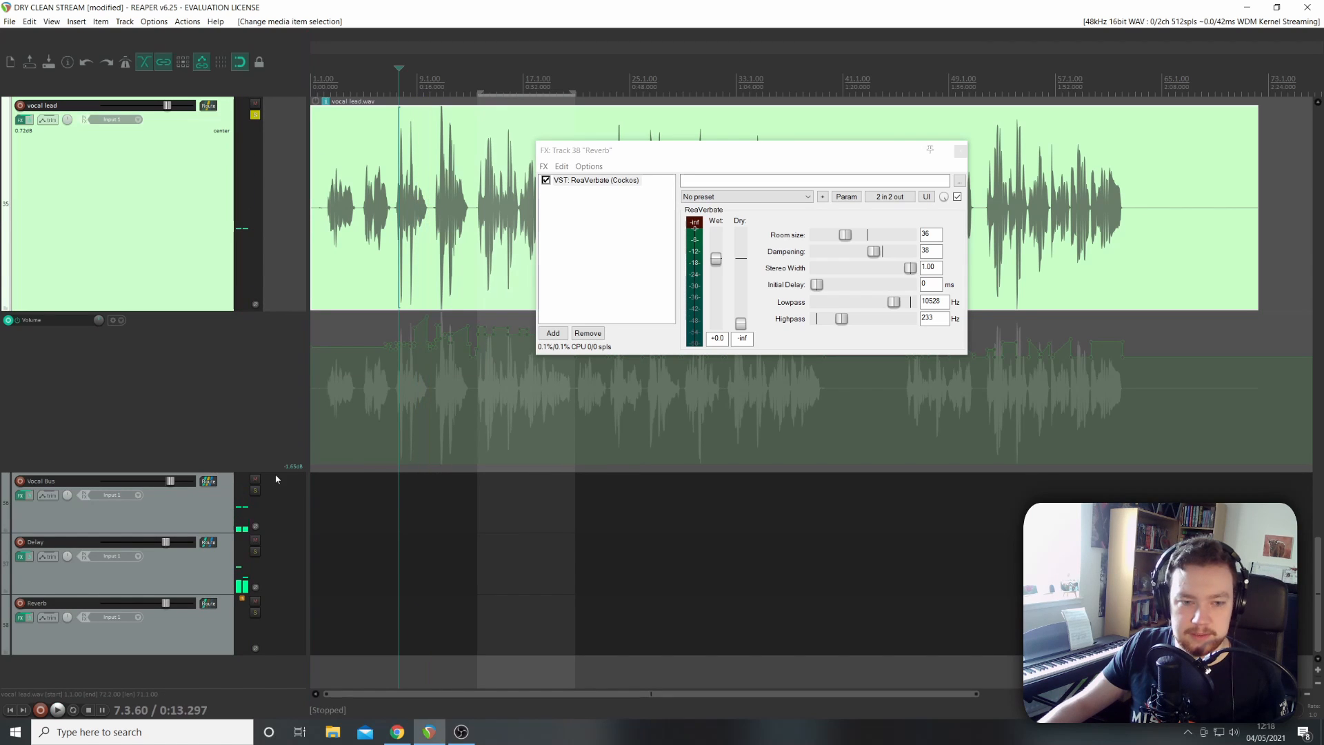
{"action": "left_click", "coordinate": [255, 540]}
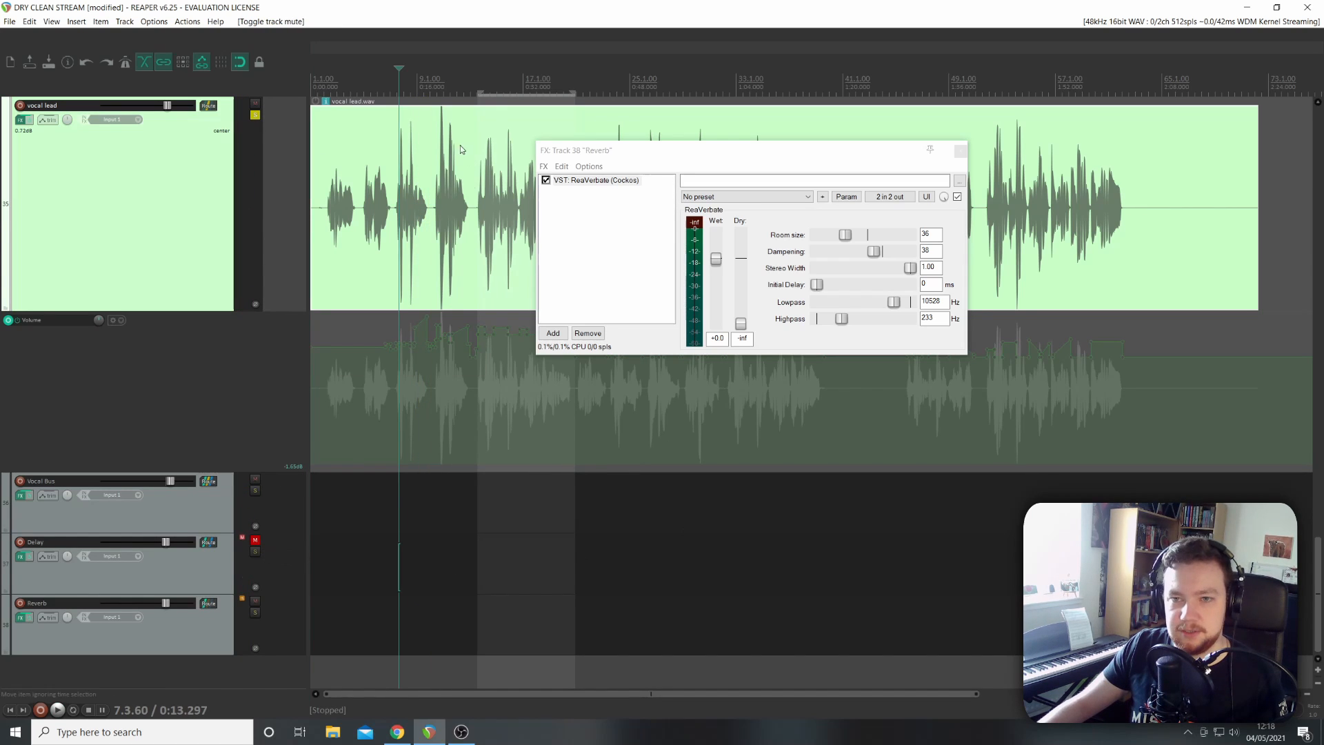
{"action": "left_click", "coordinate": [436, 192]}
{"action": "key", "text": "space"}
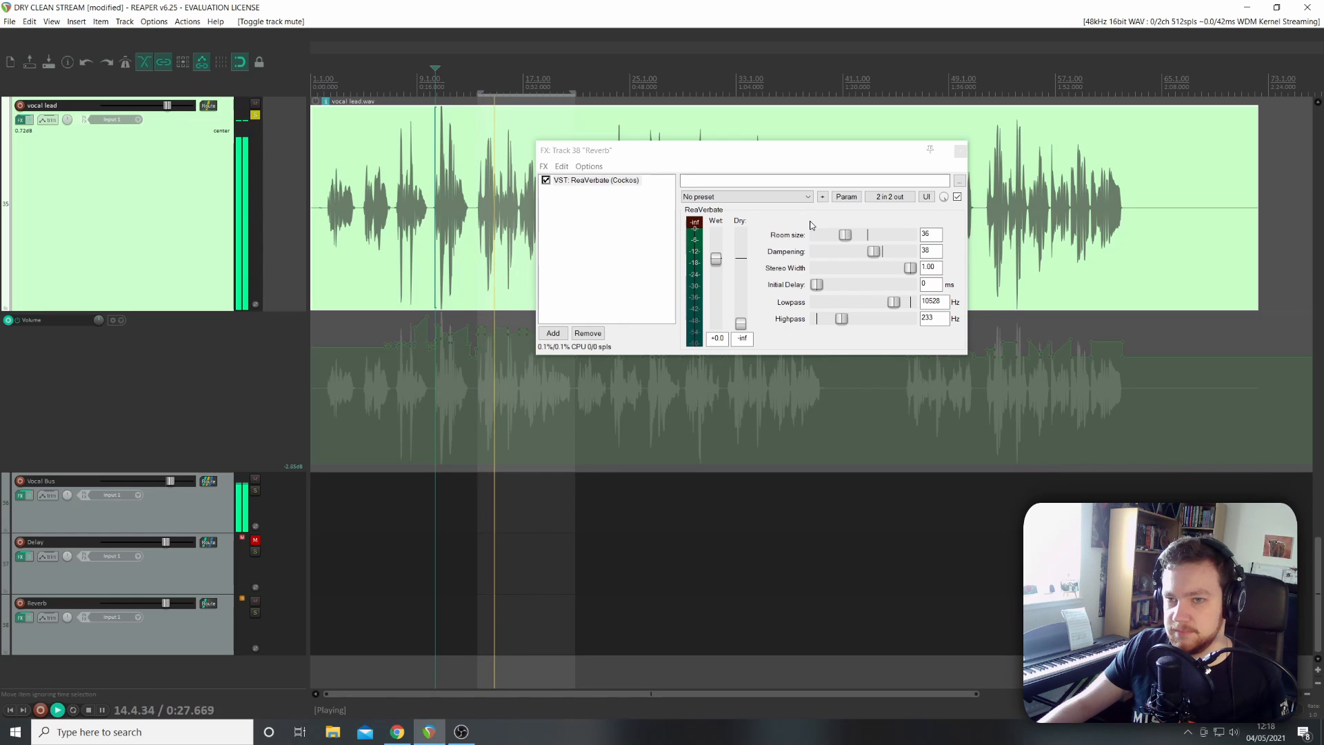
{"action": "key", "text": "space"}
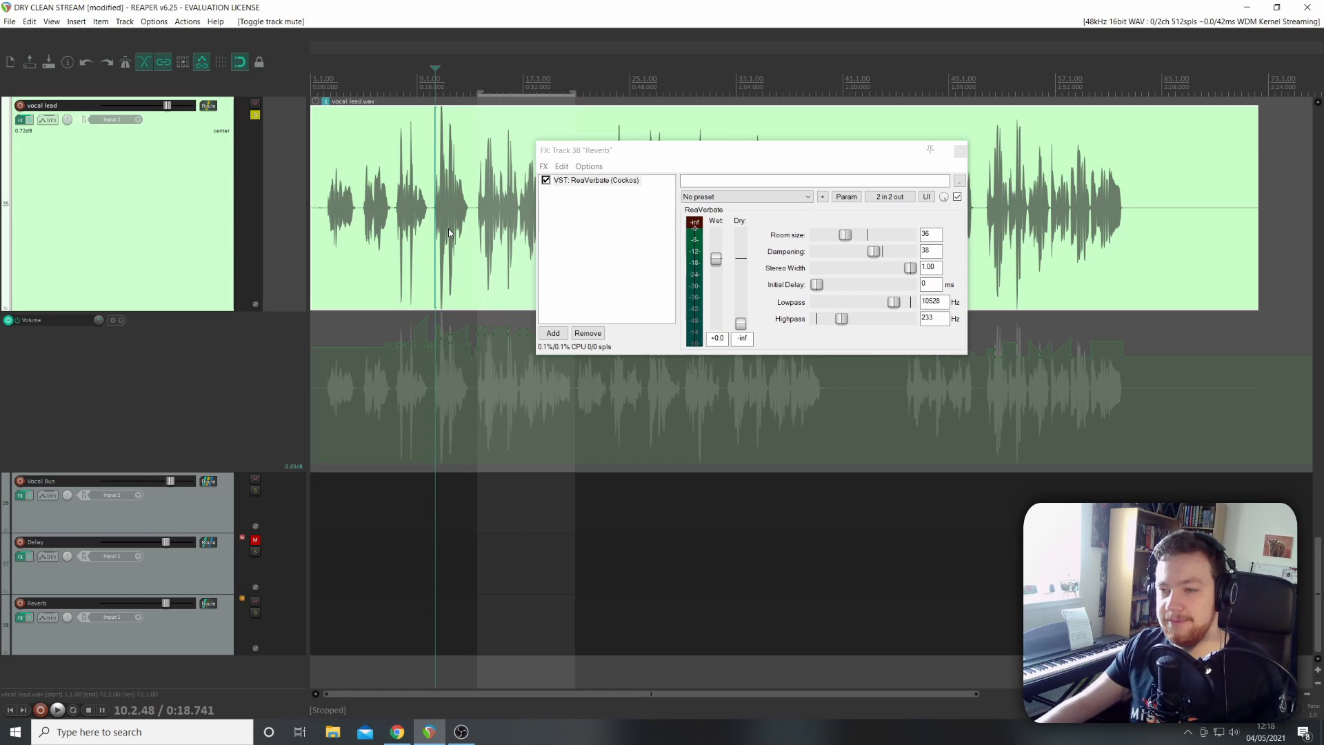
{"action": "left_click_drag", "start_coordinate": [829, 143], "coordinate": [1035, 200]}
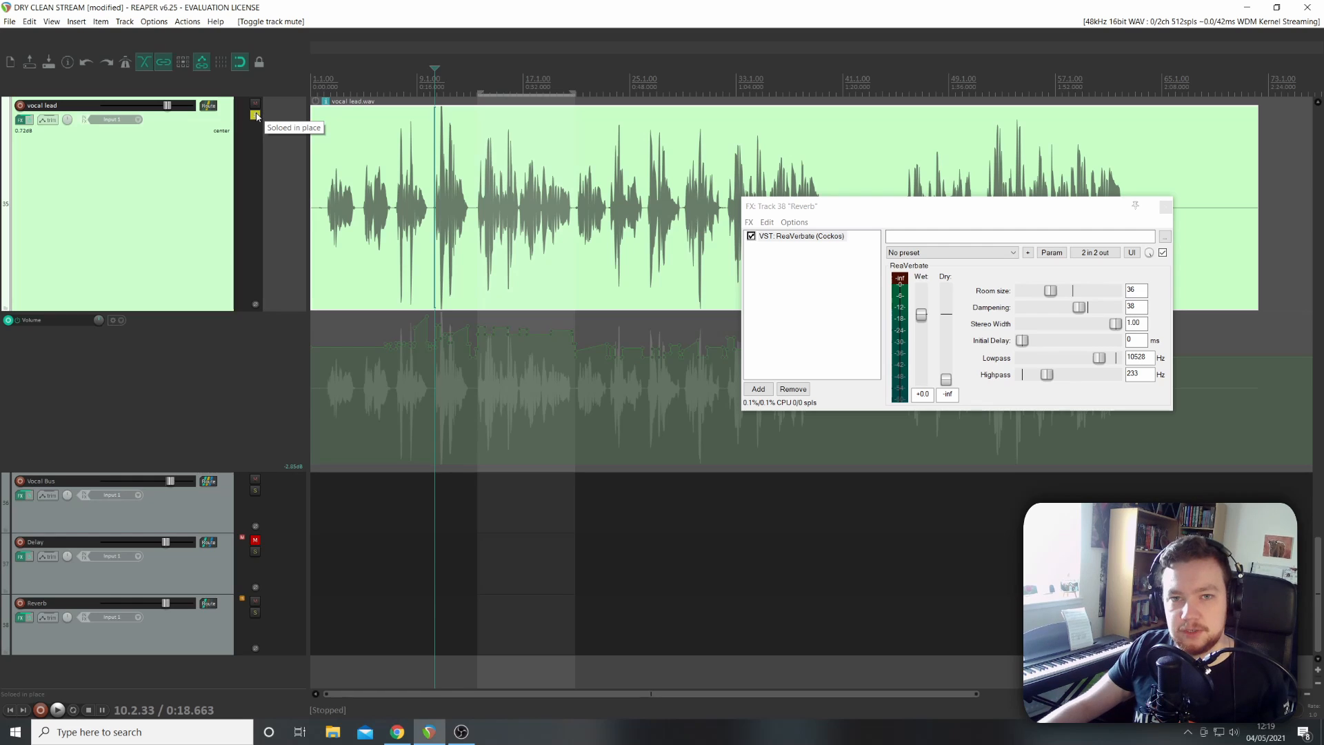
Unsolo the vocal lead track and audition it in the full mix, ending with playback stopped.
{"action": "left_click", "coordinate": [255, 115]}
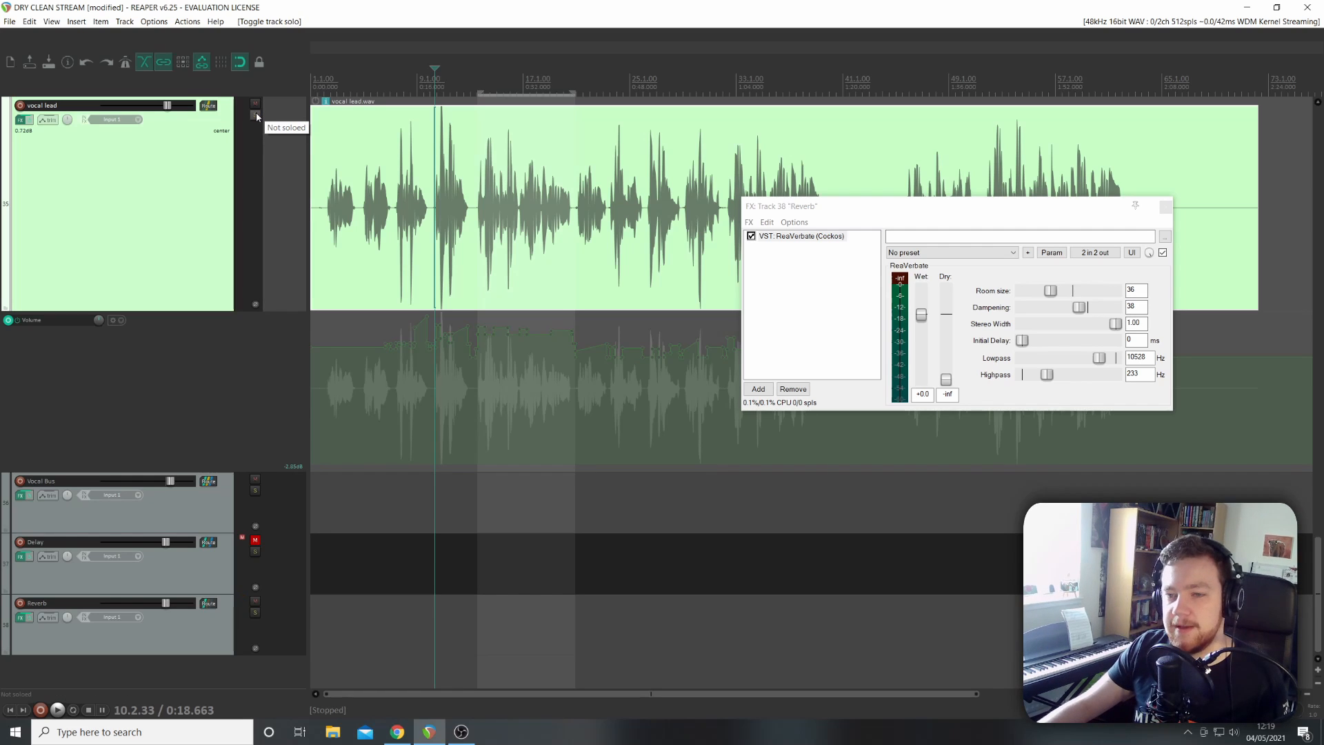
{"action": "key", "text": "space"}
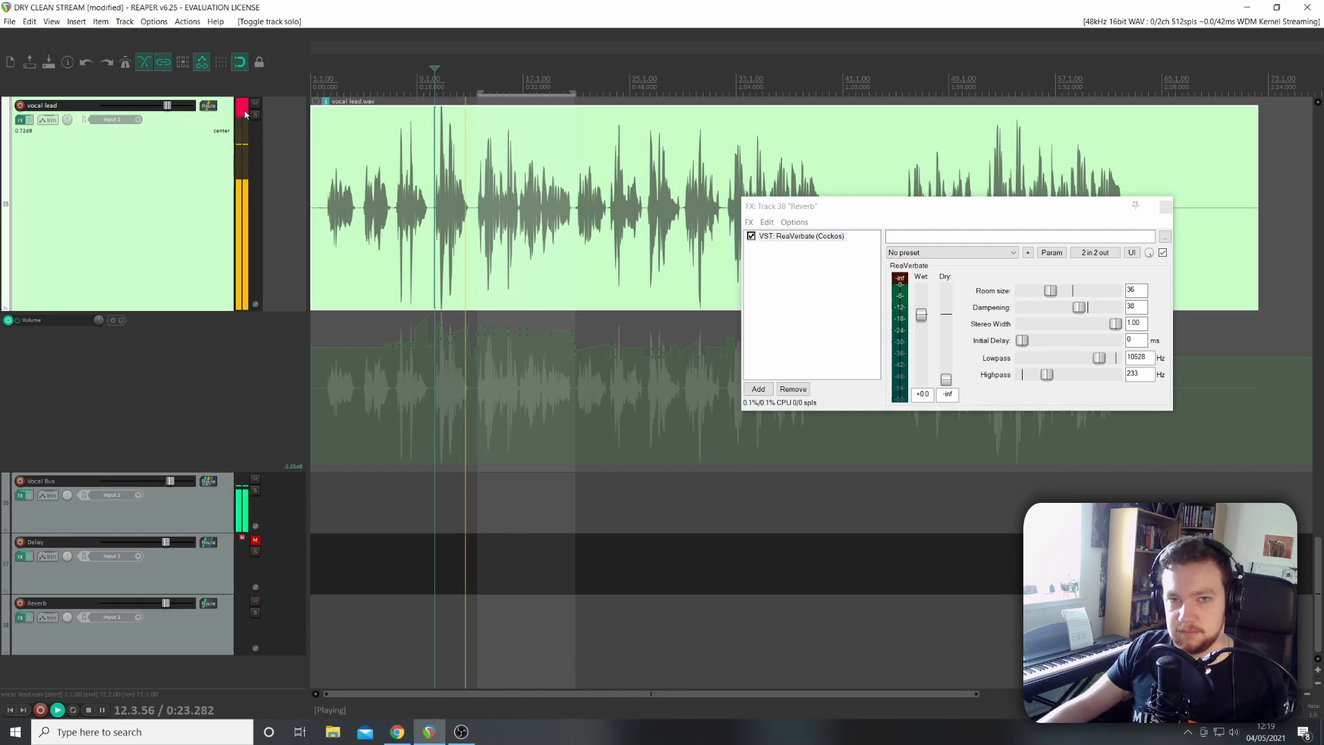
{"action": "key", "text": "space"}
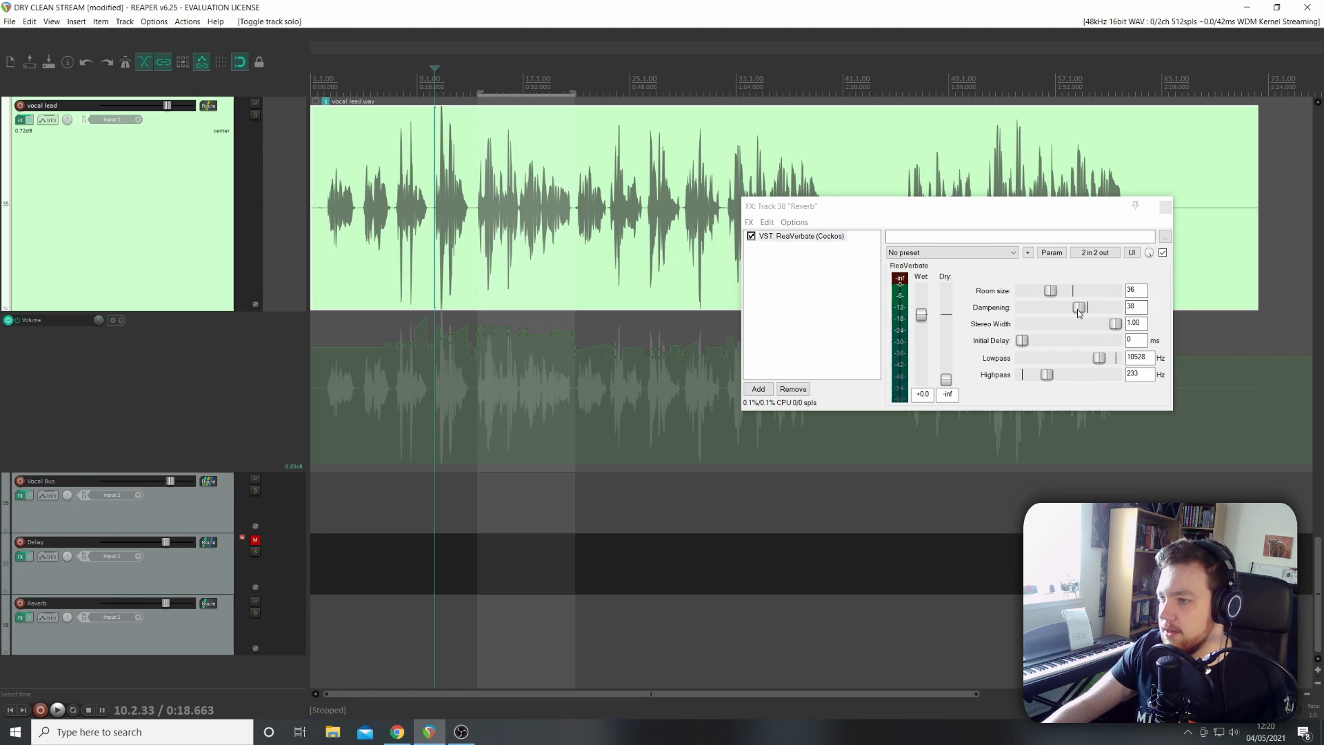
{"action": "key", "text": "space"}
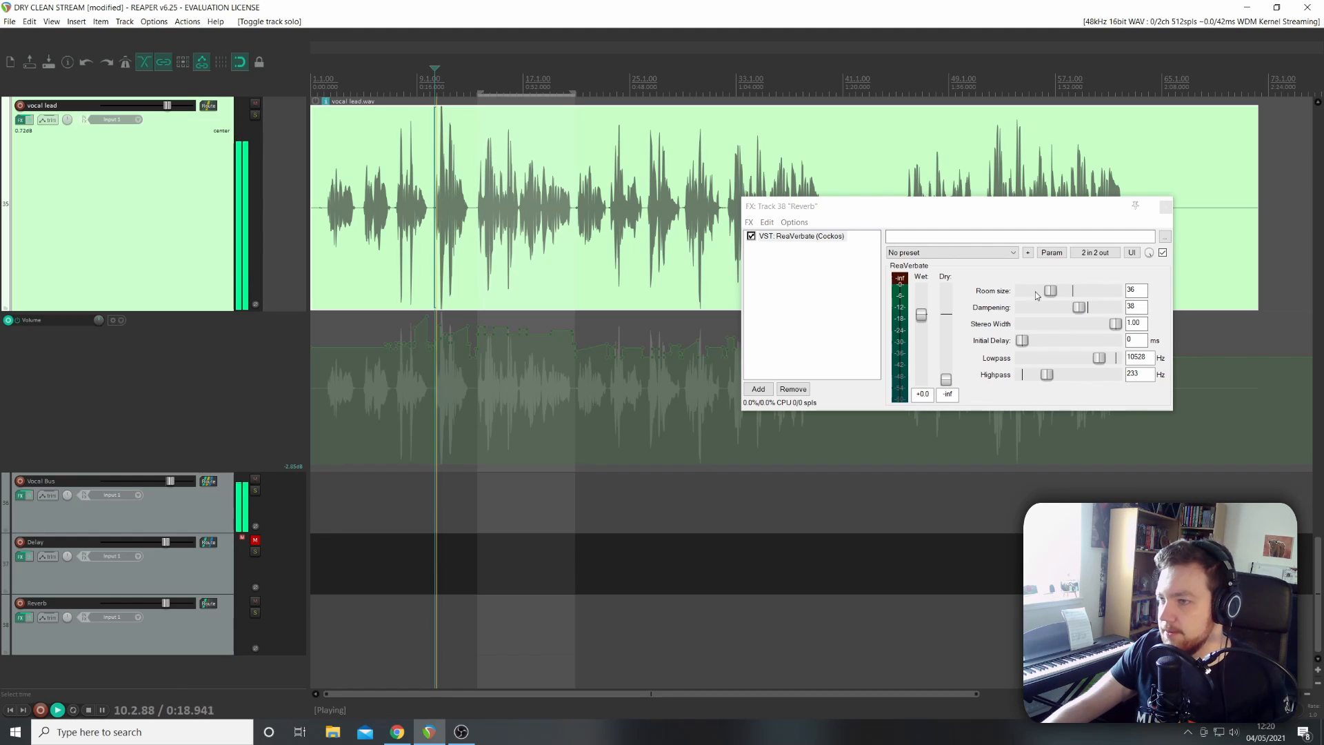
{"action": "key", "text": "space"}
Solo the vocal lead track again and create a post-fader send from it to the Reverb track at +0.00.
{"action": "left_click", "coordinate": [253, 116]}
{"action": "scroll", "coordinate": [151, 168], "scroll_direction": "up", "scroll_amount": 2}
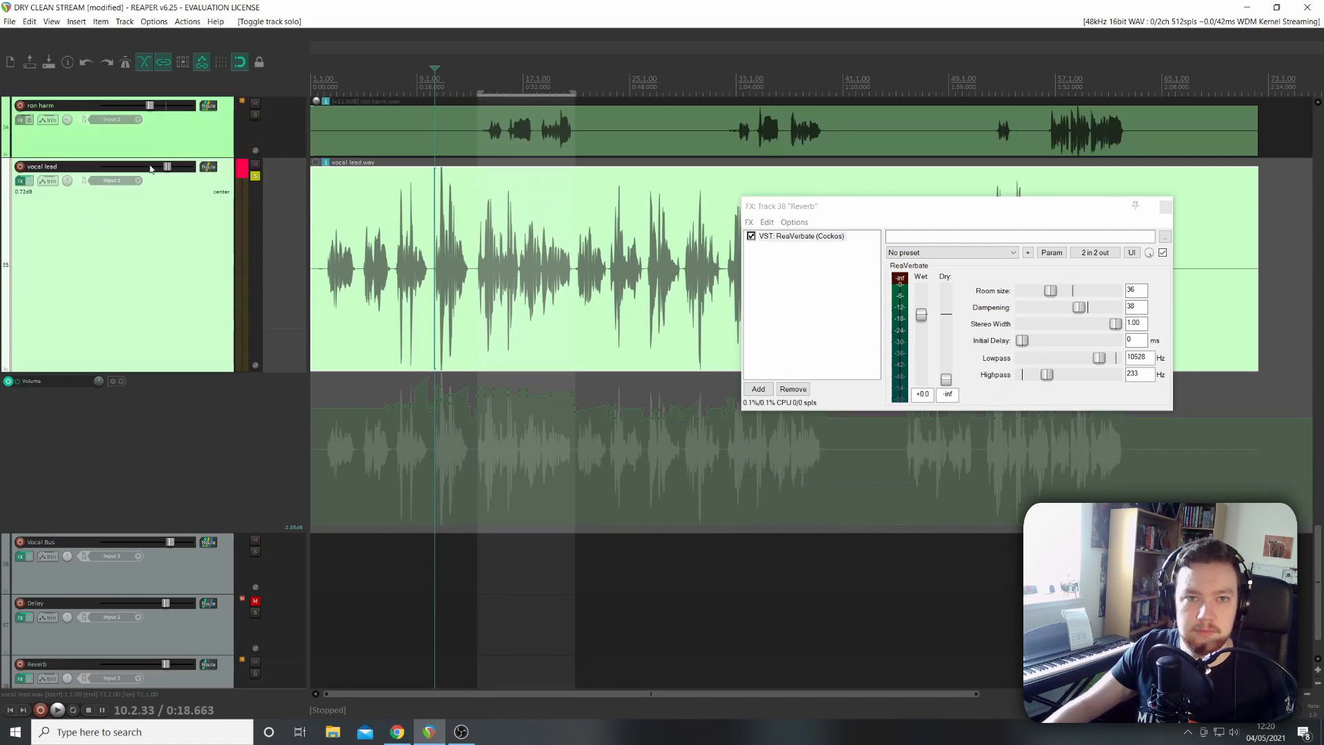
{"action": "scroll", "coordinate": [118, 618], "scroll_direction": "down", "scroll_amount": 2}
{"action": "left_click_drag", "start_coordinate": [117, 617], "coordinate": [216, 607]}
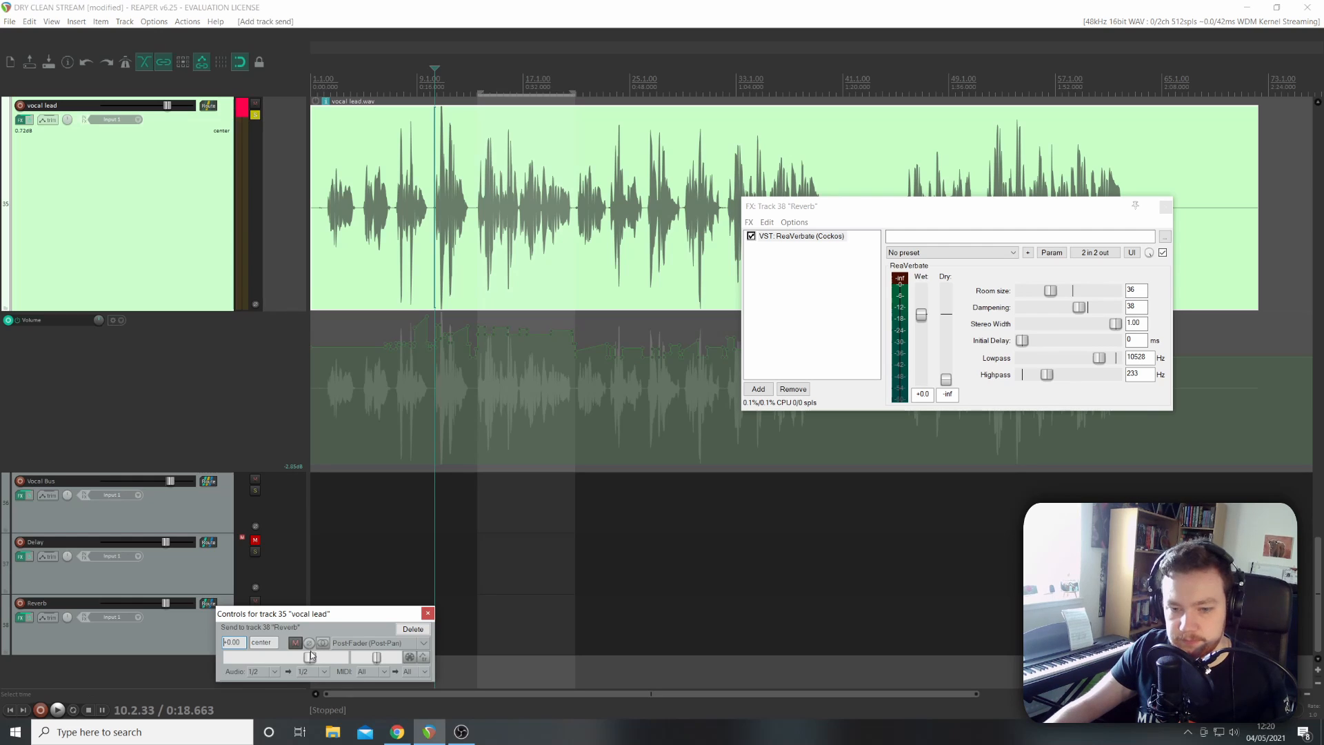
Audition the vocal with ReaVerbate's dampening at 0 and at 93, and settle on 100.
{"action": "key", "text": "space"}
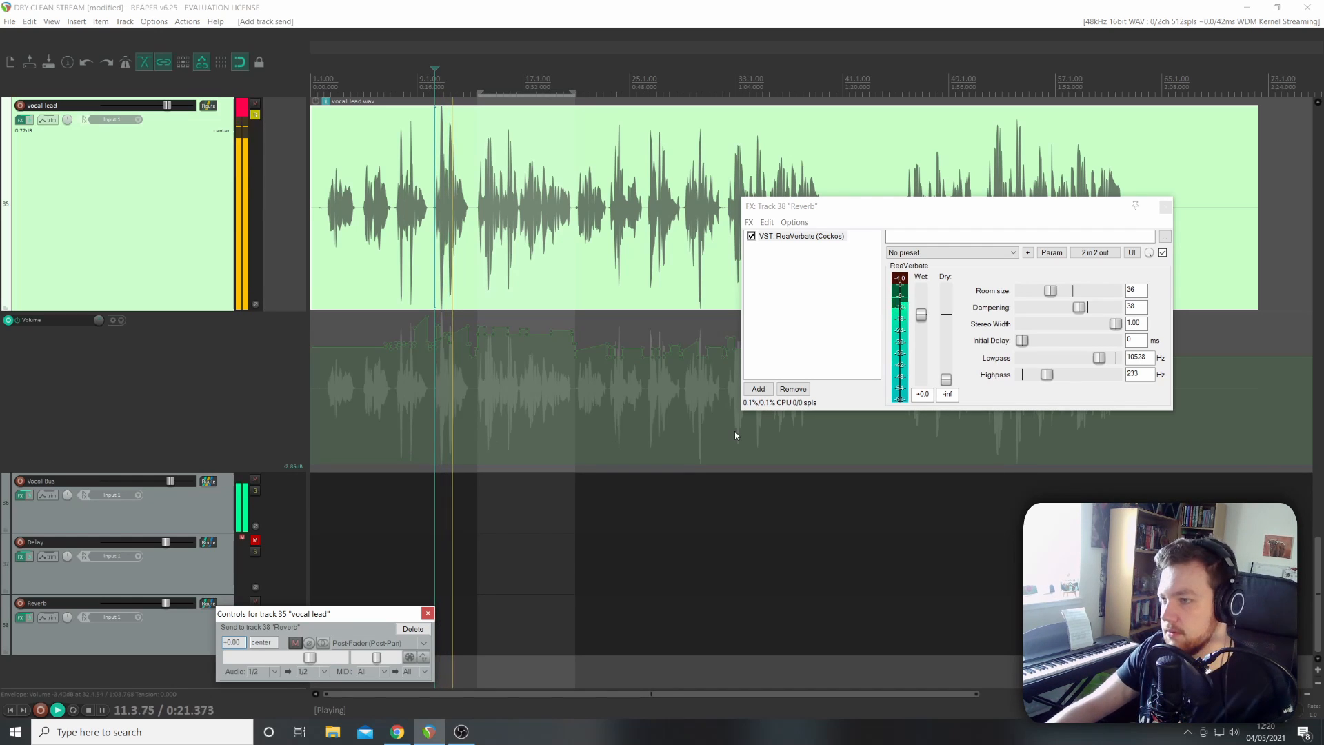
{"action": "left_click", "coordinate": [1022, 341]}
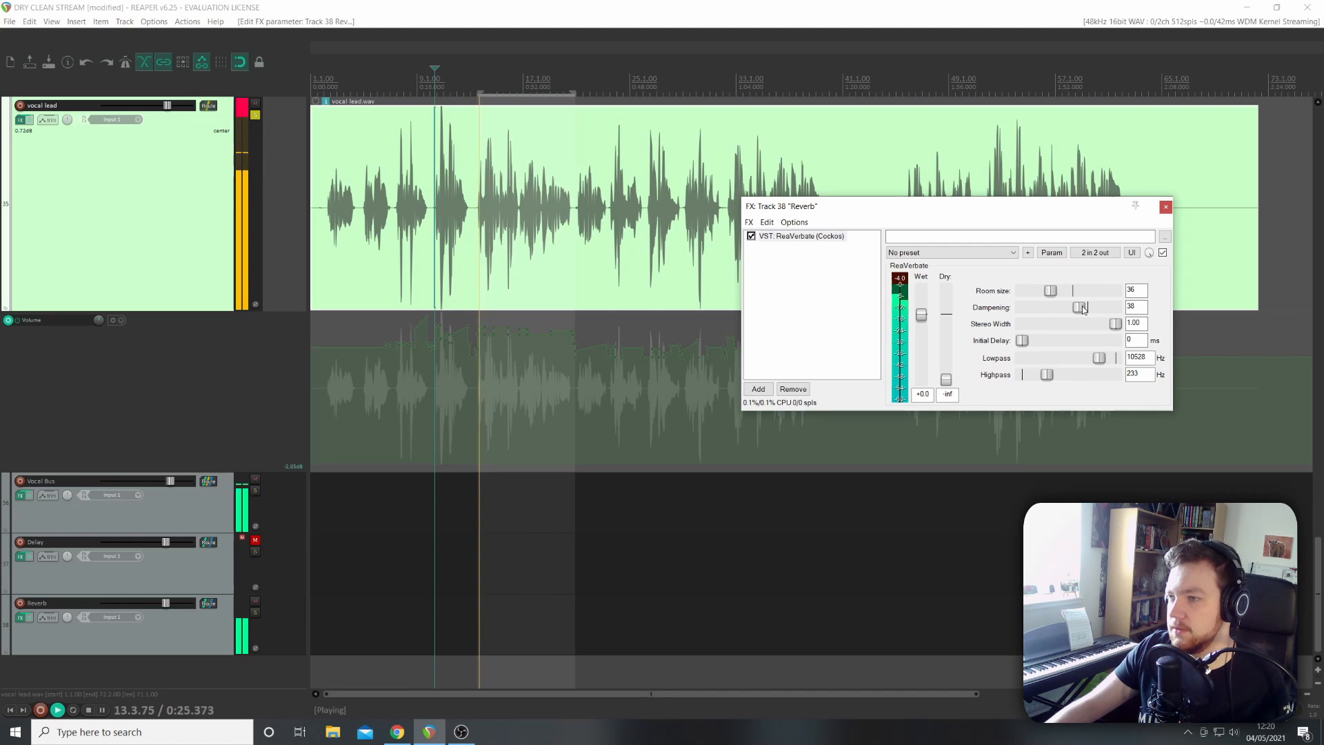
{"action": "left_click_drag", "start_coordinate": [1090, 311], "coordinate": [1026, 301]}
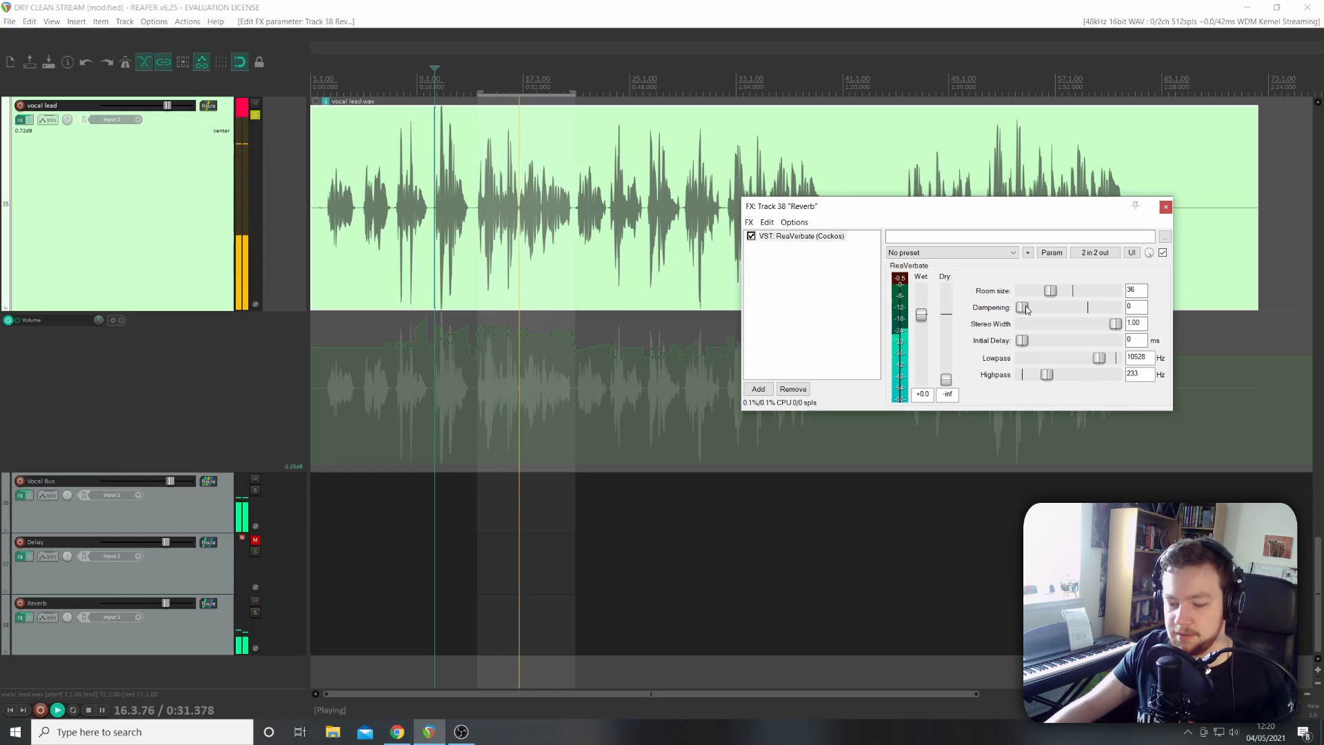
{"action": "key", "text": "space"}
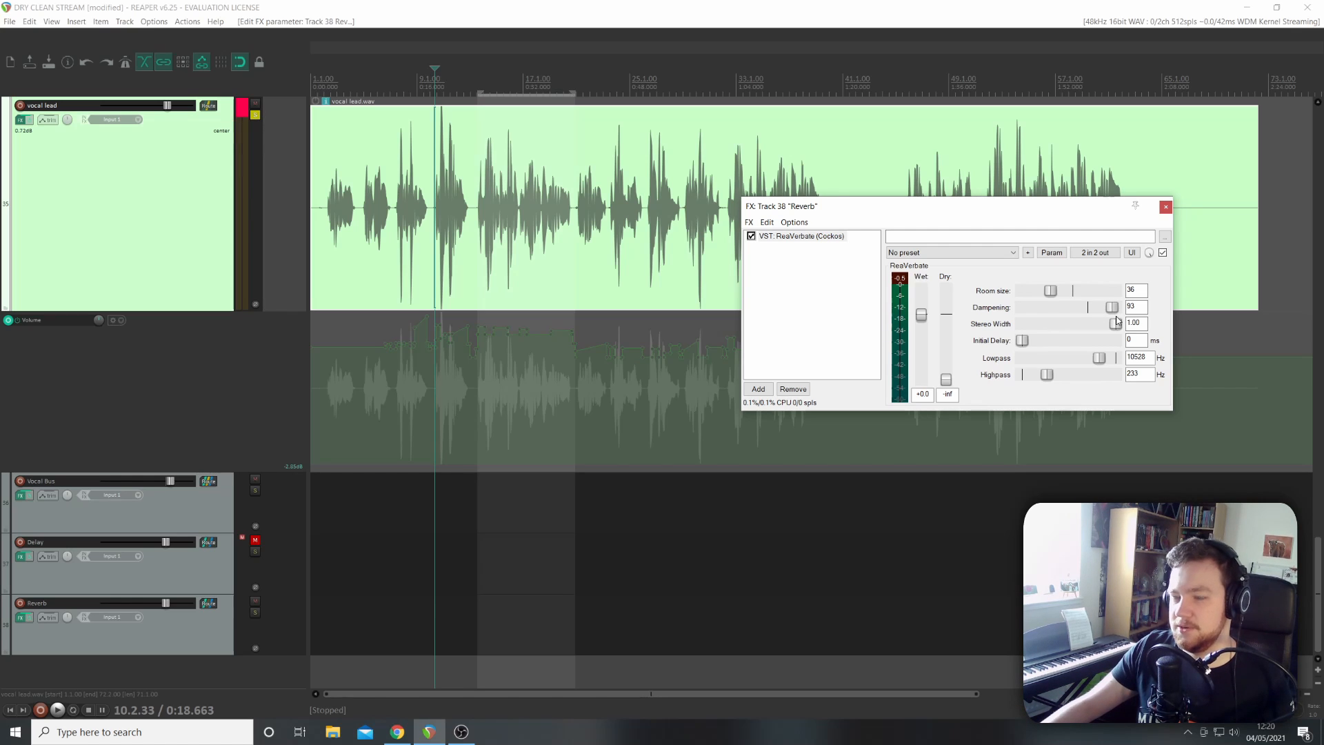
{"action": "key", "text": "space"}
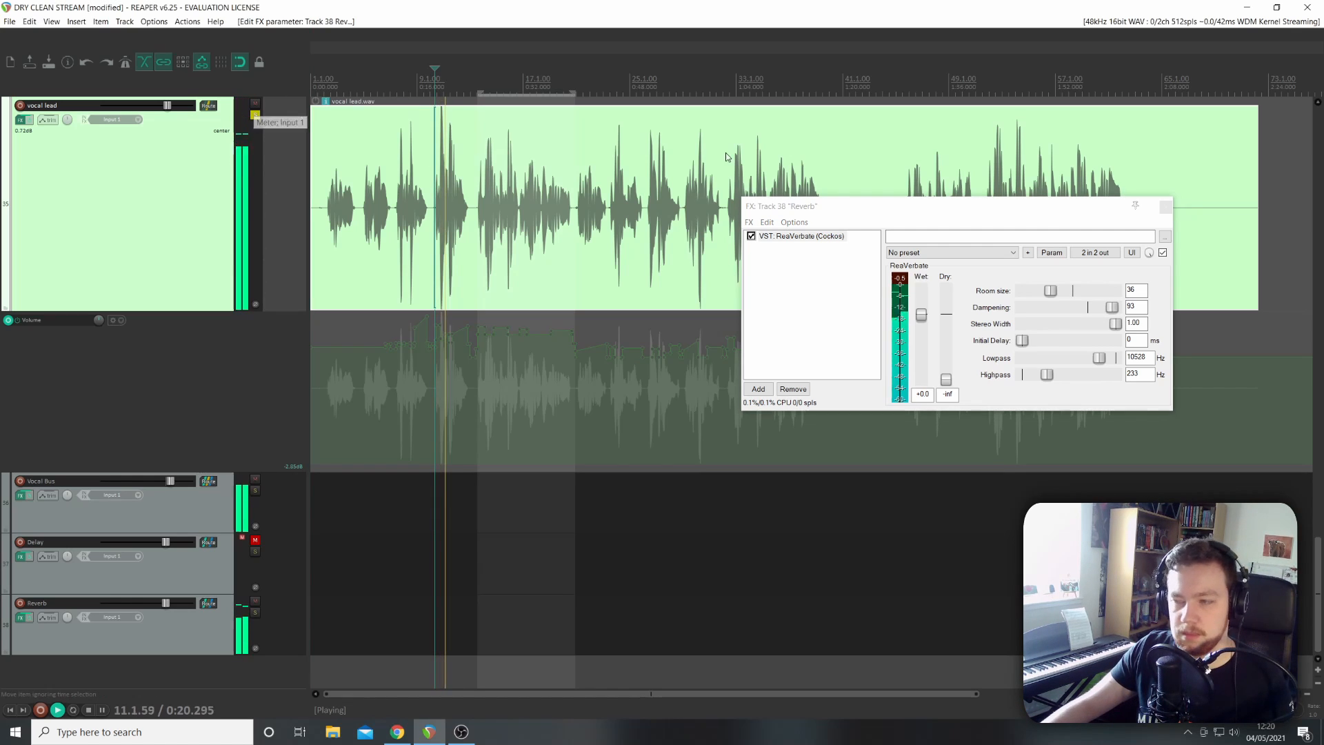
{"action": "left_click_drag", "start_coordinate": [1112, 307], "coordinate": [1130, 311]}
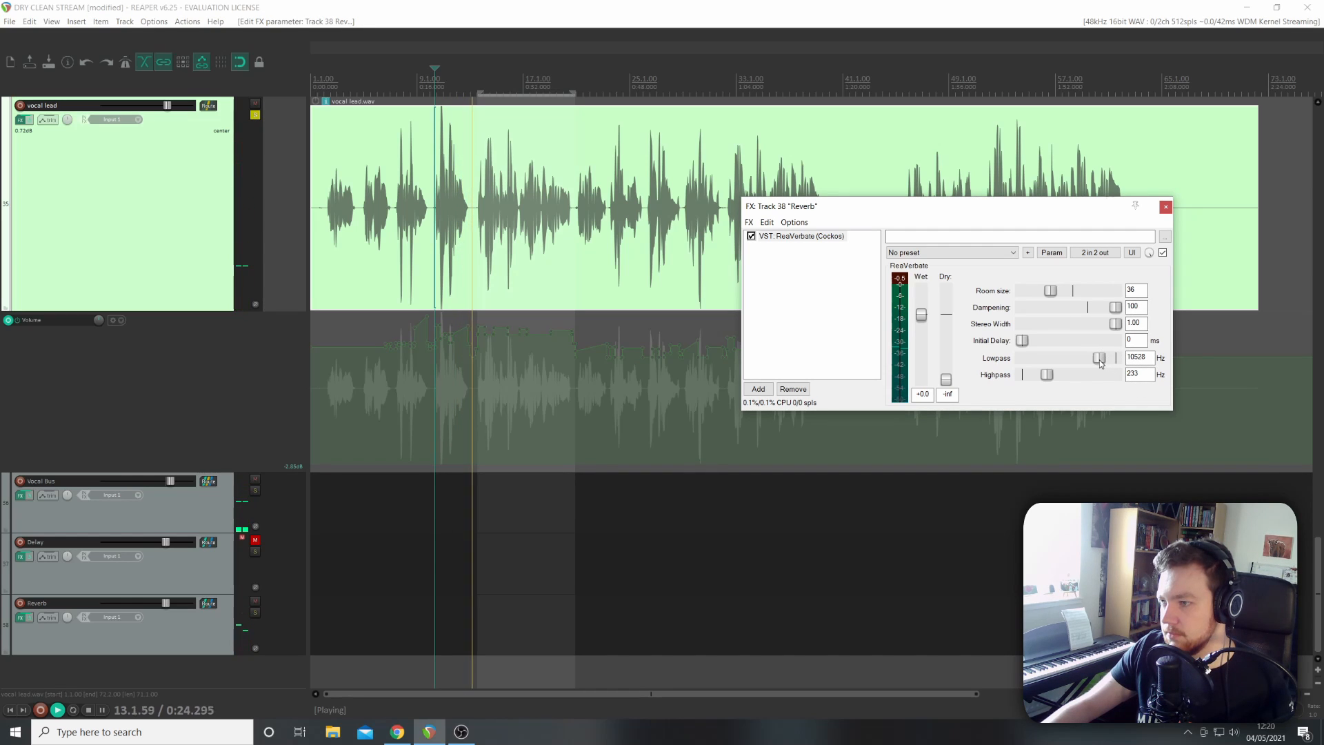
Set ReaVerbate's lowpass to 4745 Hz and its highpass to 250 Hz, and stop playback.
{"action": "left_click_drag", "start_coordinate": [1101, 364], "coordinate": [1083, 362]}
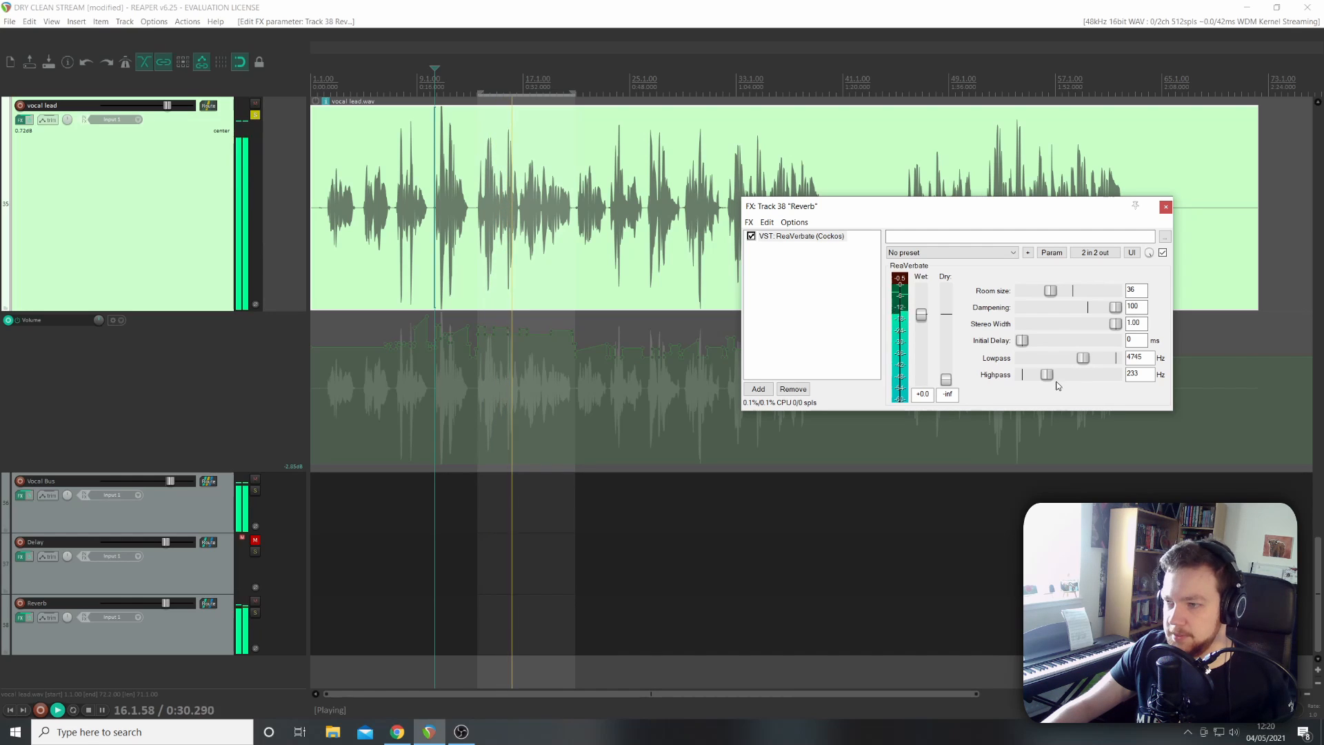
{"action": "double_click", "coordinate": [1136, 373]}
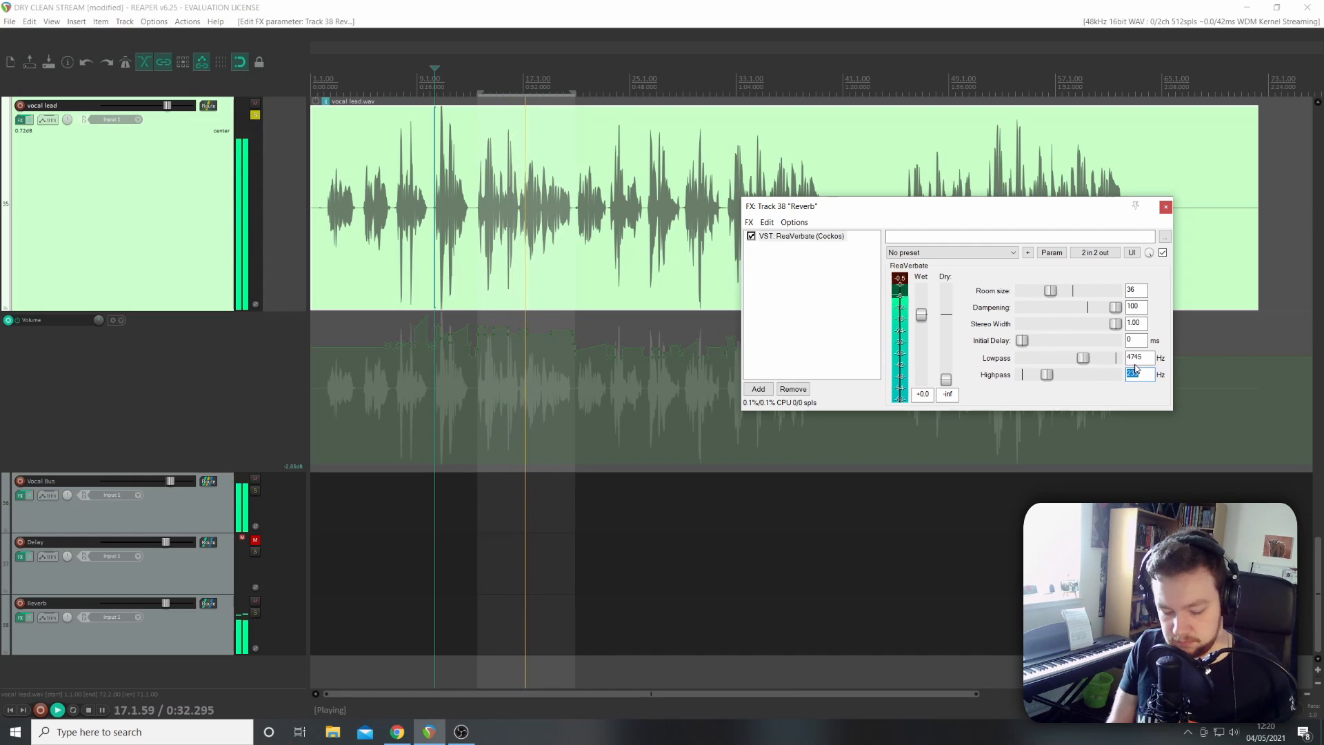
{"action": "type", "text": "250"}
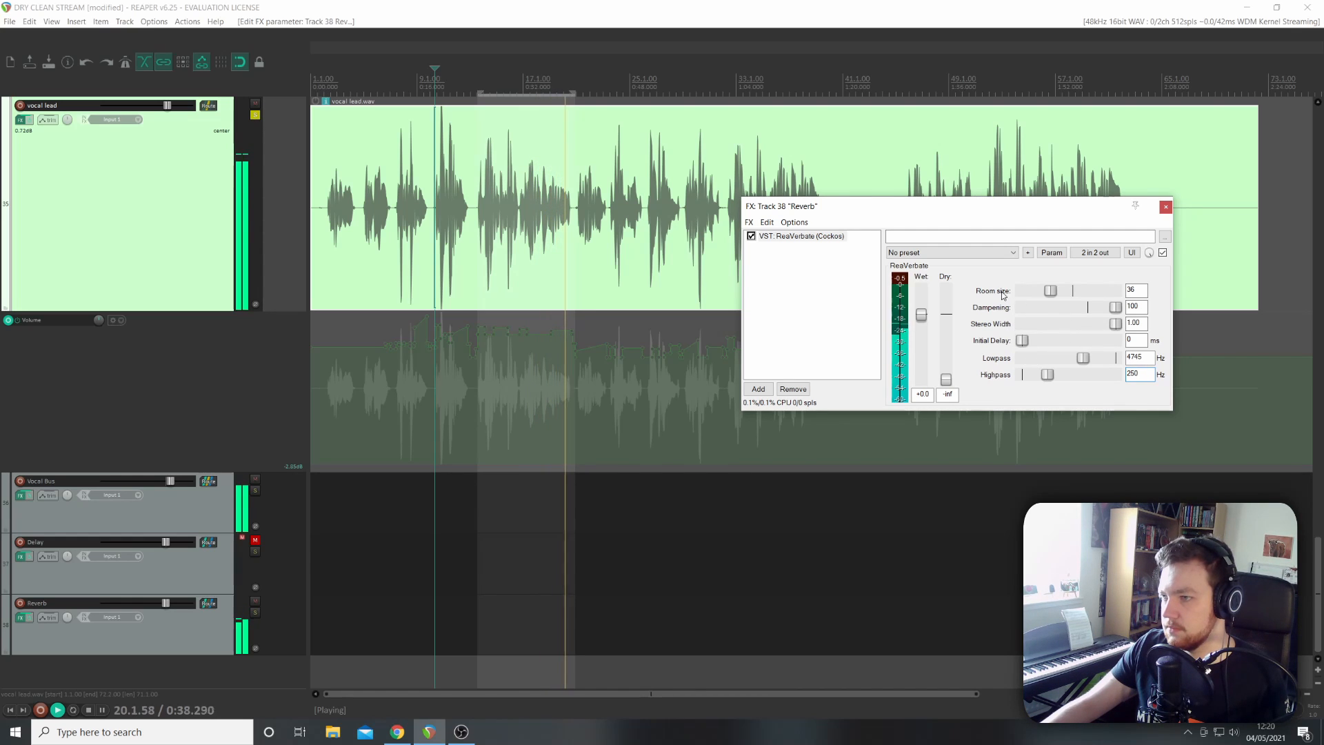
{"action": "key", "text": "space"}
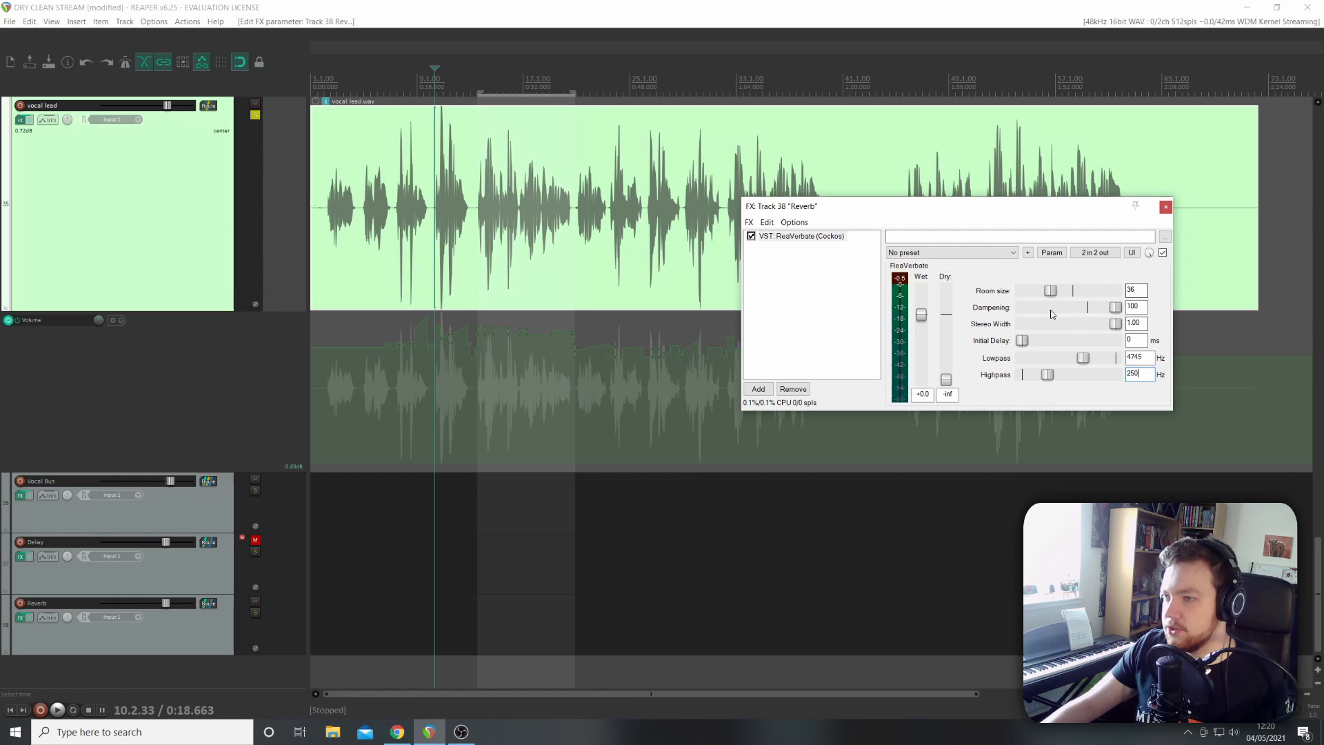
Compare room sizes from 30 up to the maximum while playing the vocal from about bar 7, and settle on 57.
{"action": "left_click", "coordinate": [396, 211]}
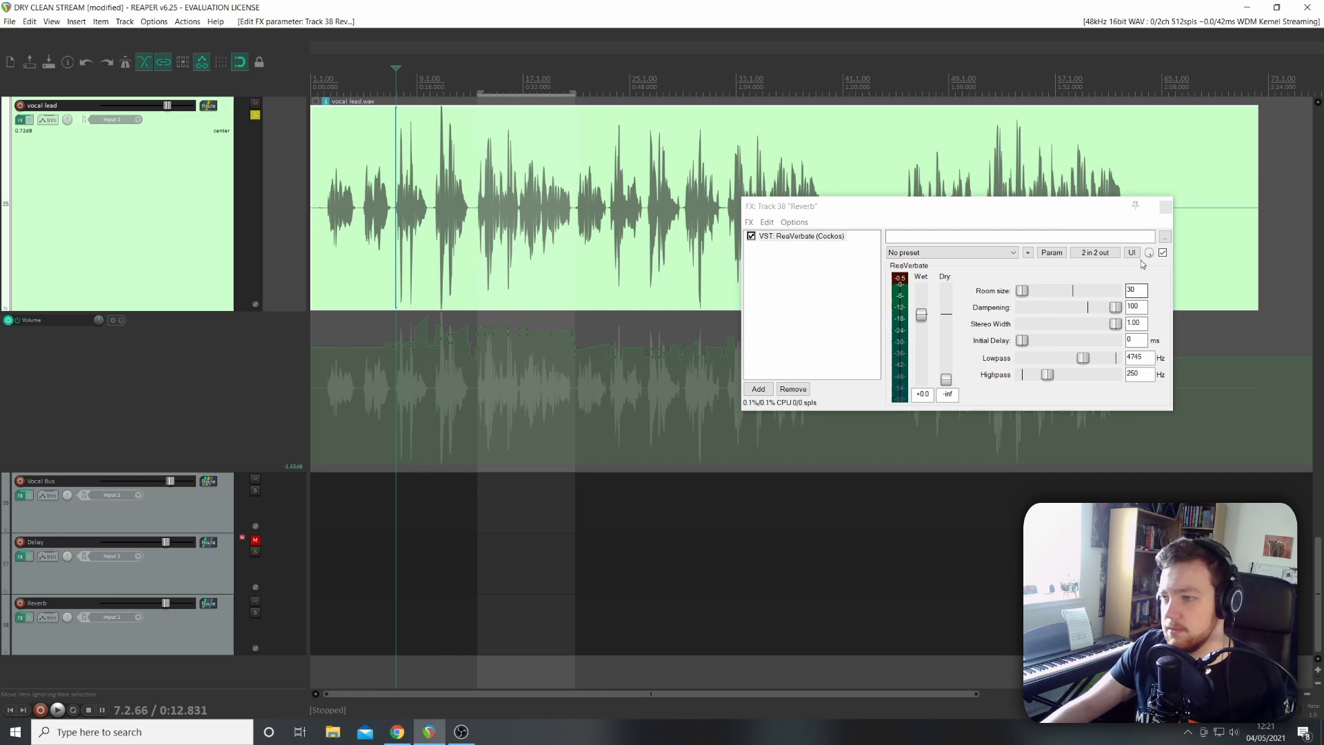
{"action": "key", "text": "space"}
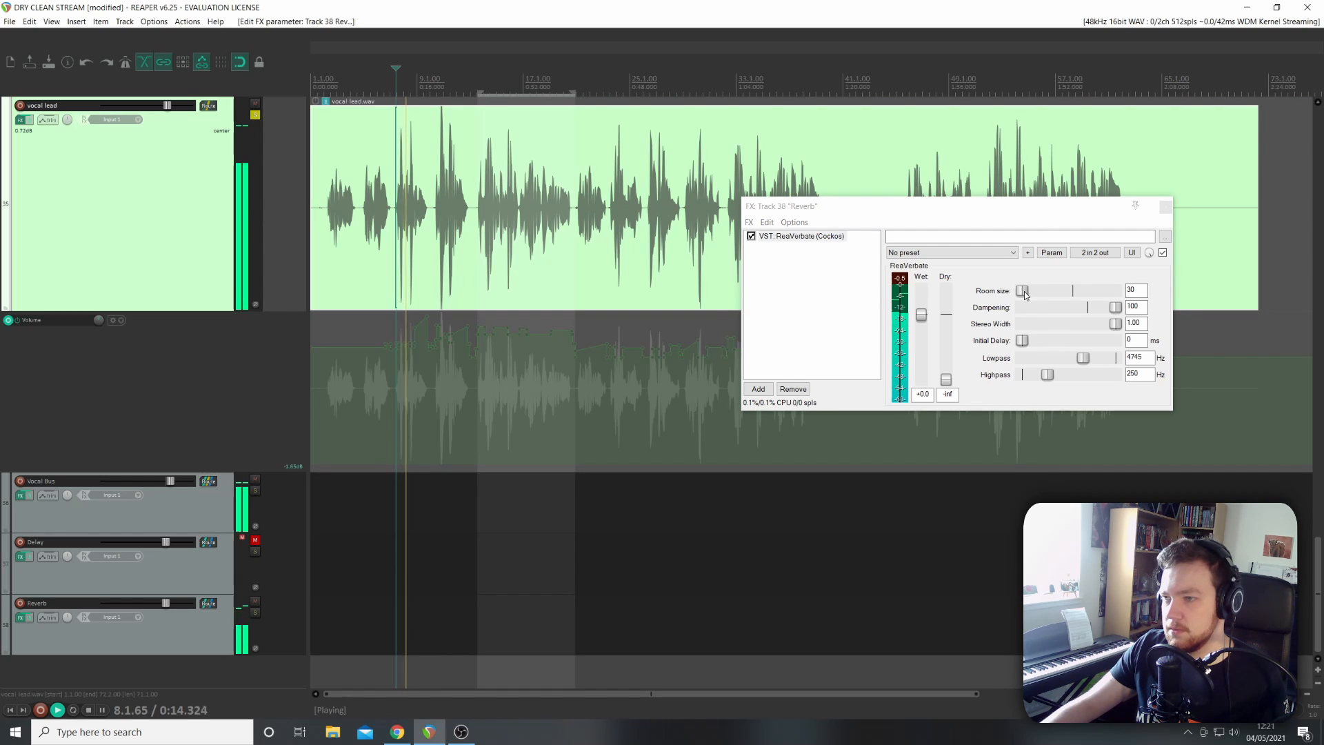
{"action": "left_click", "coordinate": [1025, 295]}
{"action": "left_click_drag", "start_coordinate": [1025, 296], "coordinate": [1124, 295]}
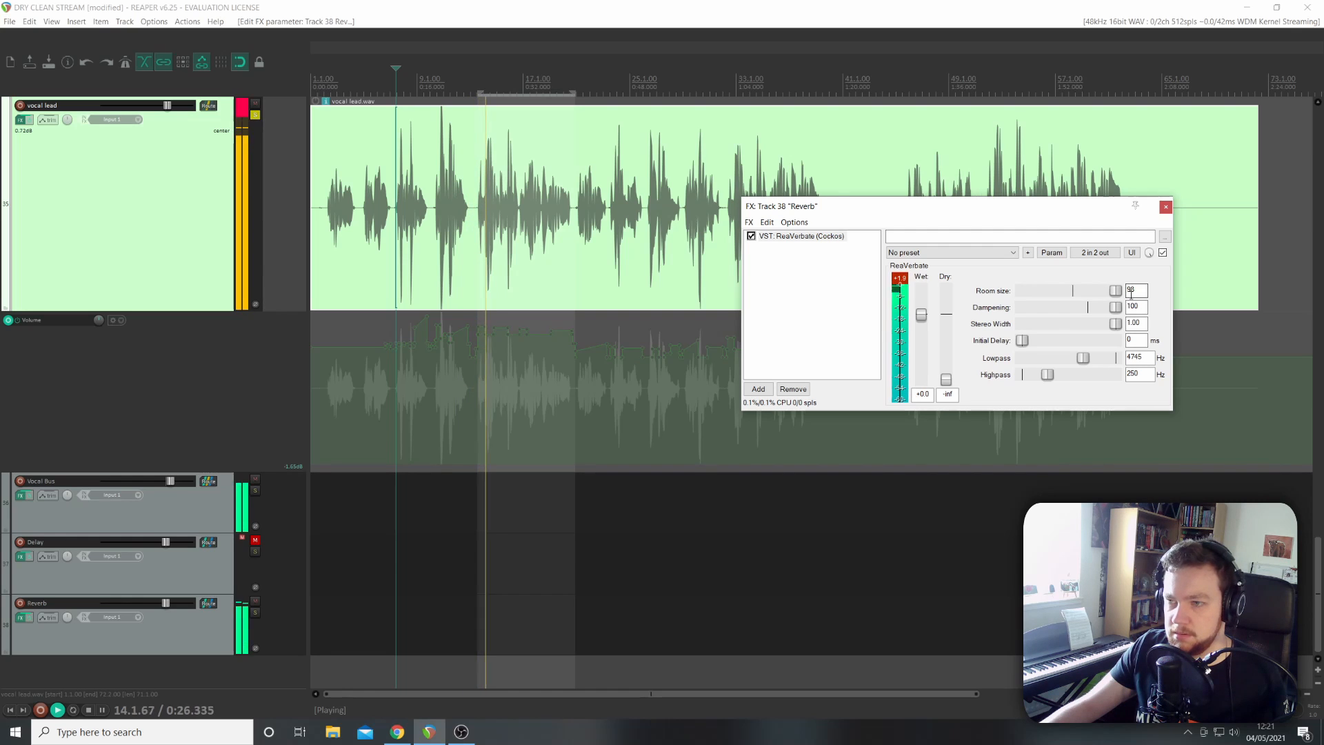
{"action": "key", "text": "space"}
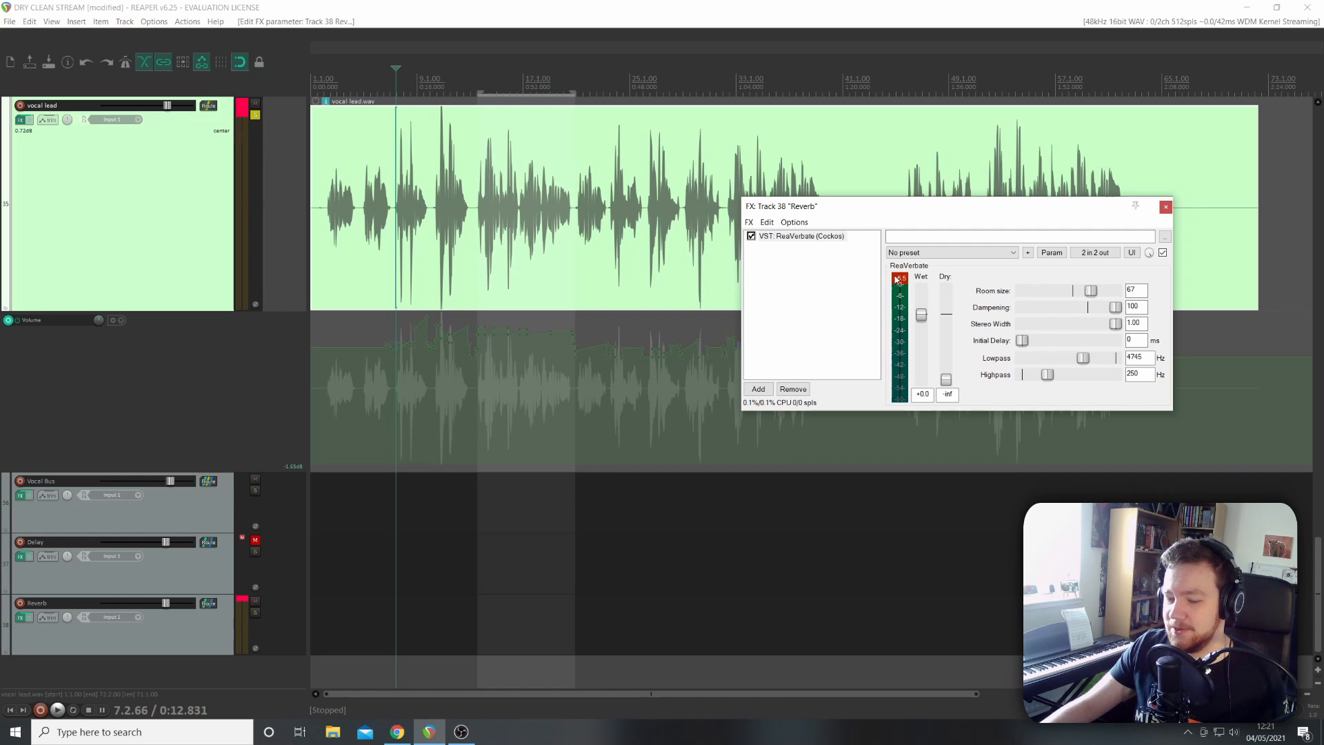
{"action": "key", "text": "space"}
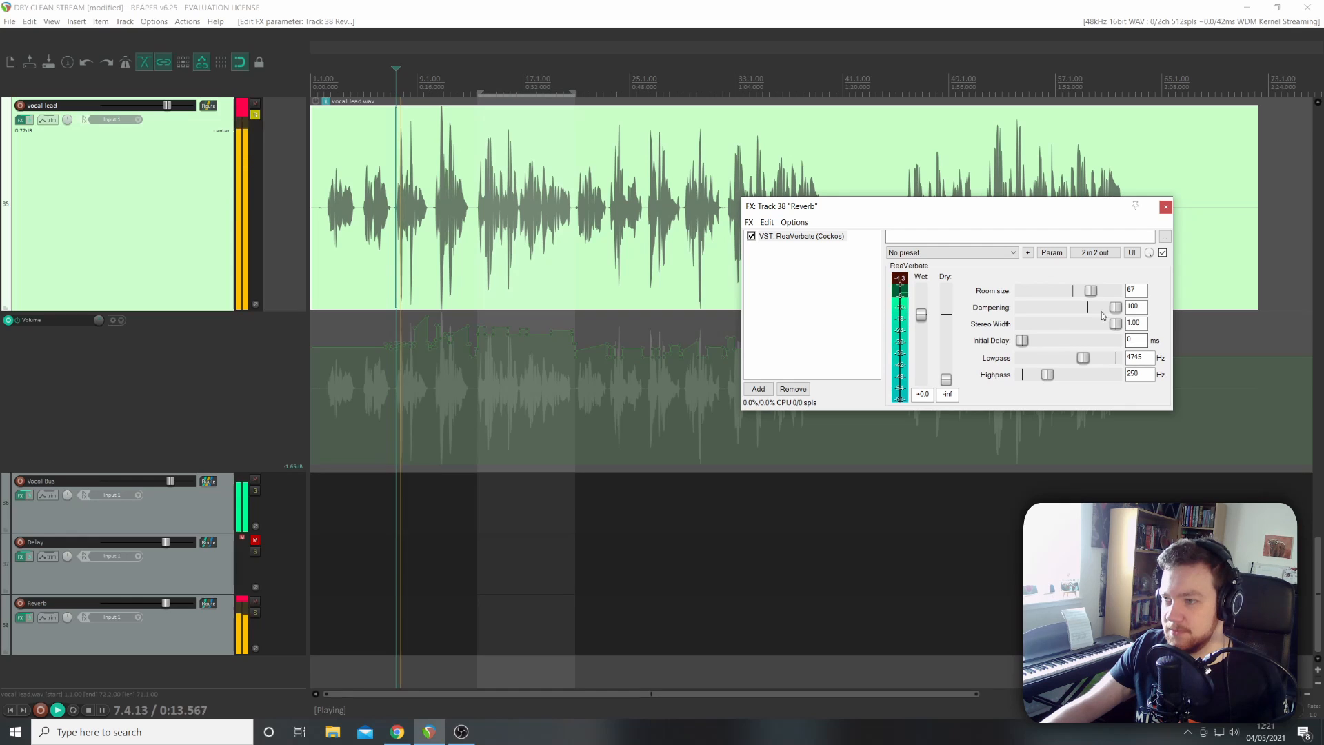
{"action": "left_click_drag", "start_coordinate": [1093, 295], "coordinate": [1080, 294]}
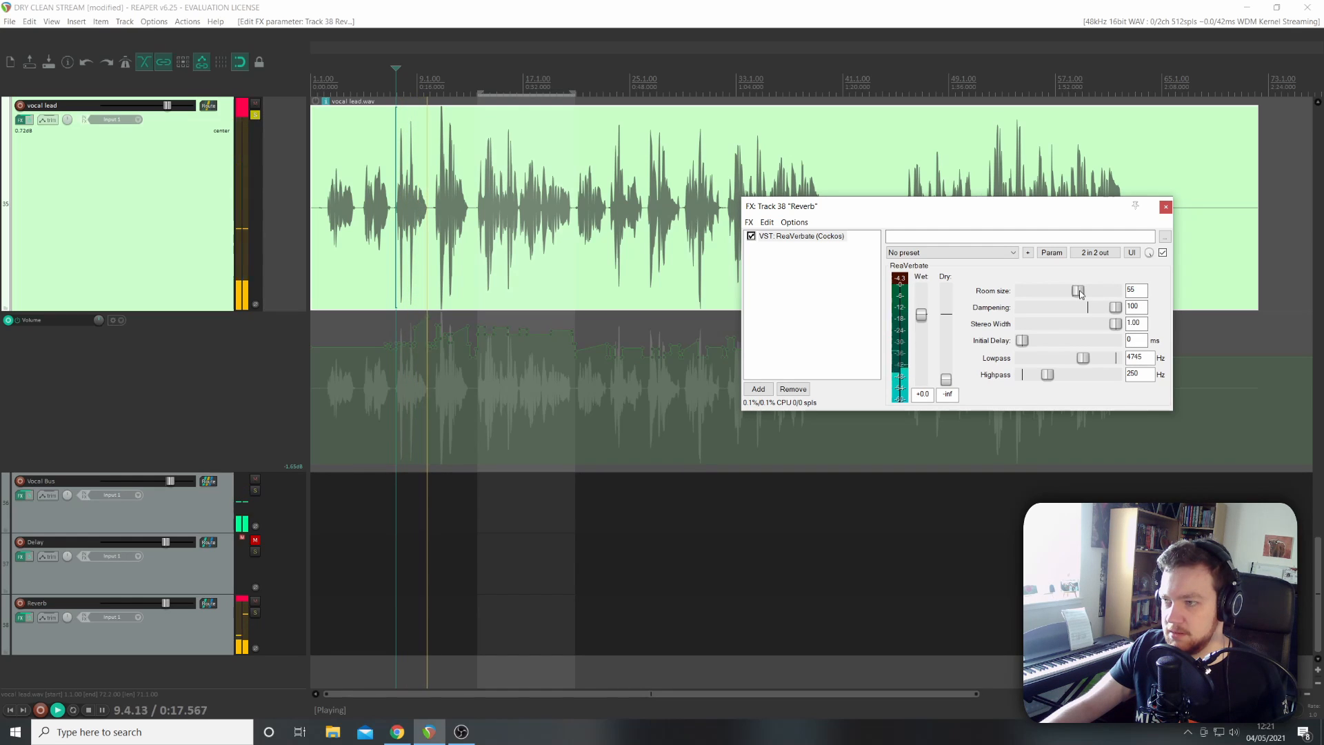
{"action": "left_click_drag", "start_coordinate": [1080, 294], "coordinate": [1081, 294]}
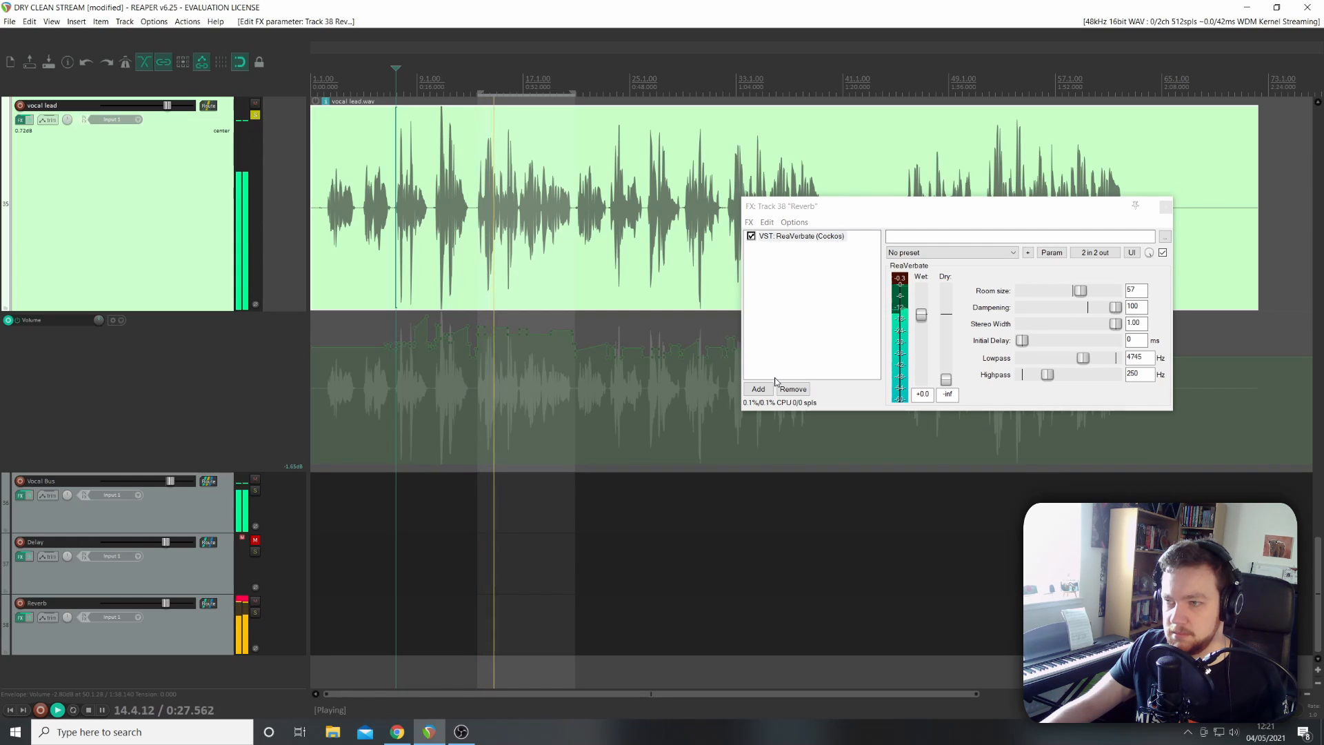
Audition the vocal with ReaVerbate's initial delay at 10 ms and at 307 ms, and stop playback.
{"action": "key", "text": "space"}
{"action": "left_click", "coordinate": [1021, 343]}
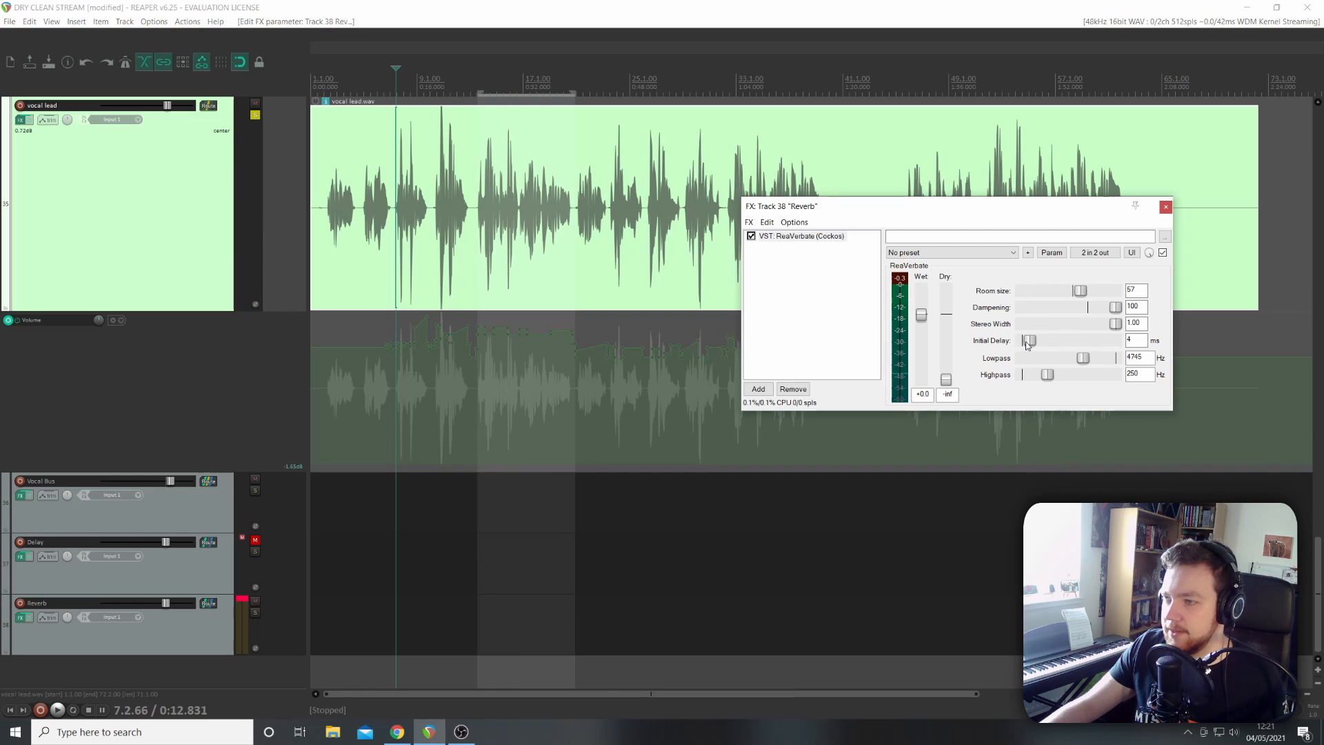
{"action": "left_click_drag", "start_coordinate": [1033, 341], "coordinate": [1031, 343]}
{"action": "key", "text": "space"}
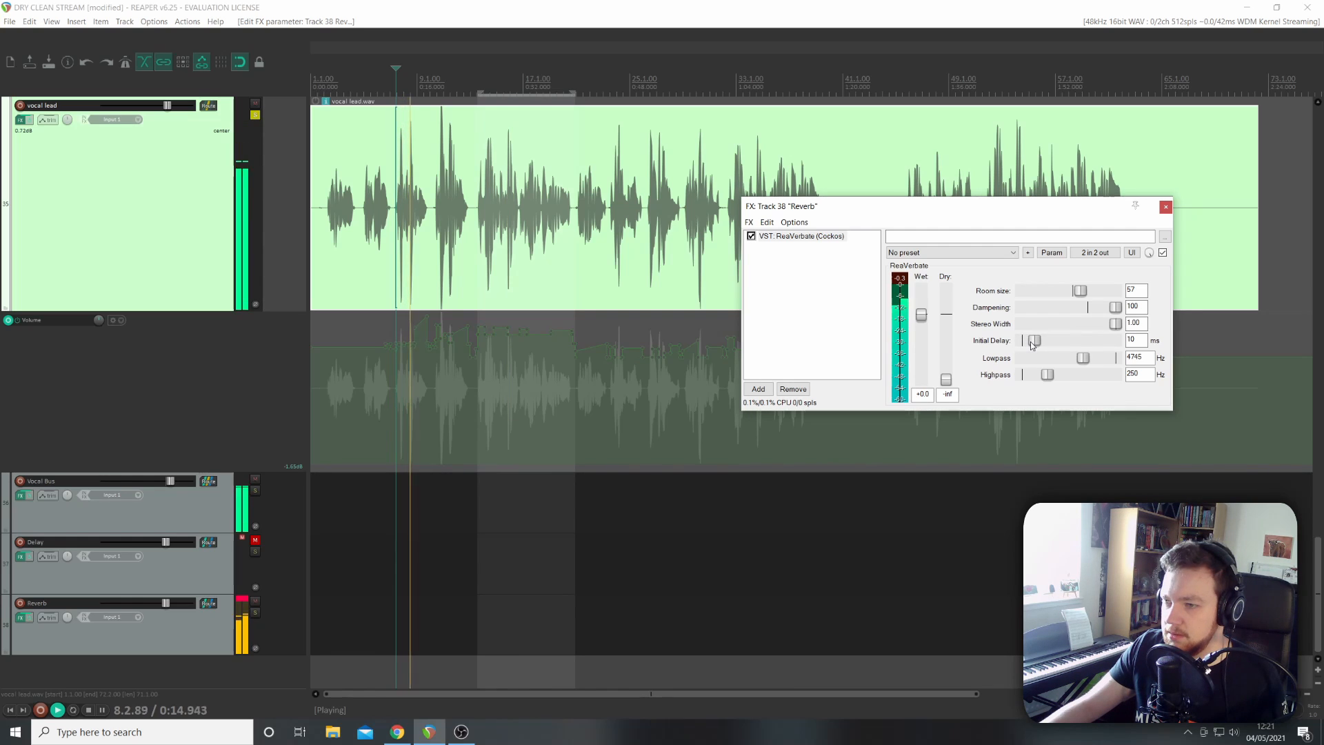
{"action": "left_click_drag", "start_coordinate": [1032, 343], "coordinate": [1094, 346]}
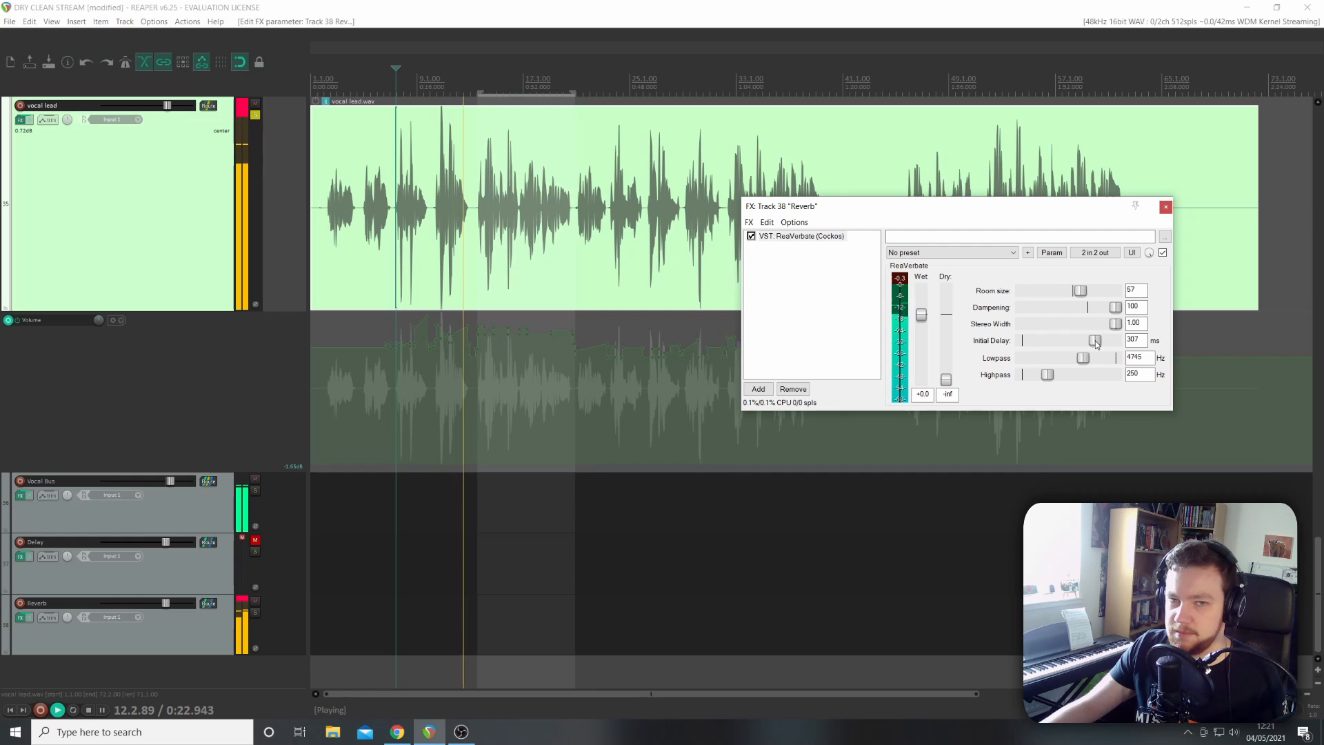
{"action": "key", "text": "space"}
{"action": "left_click", "coordinate": [240, 112]}
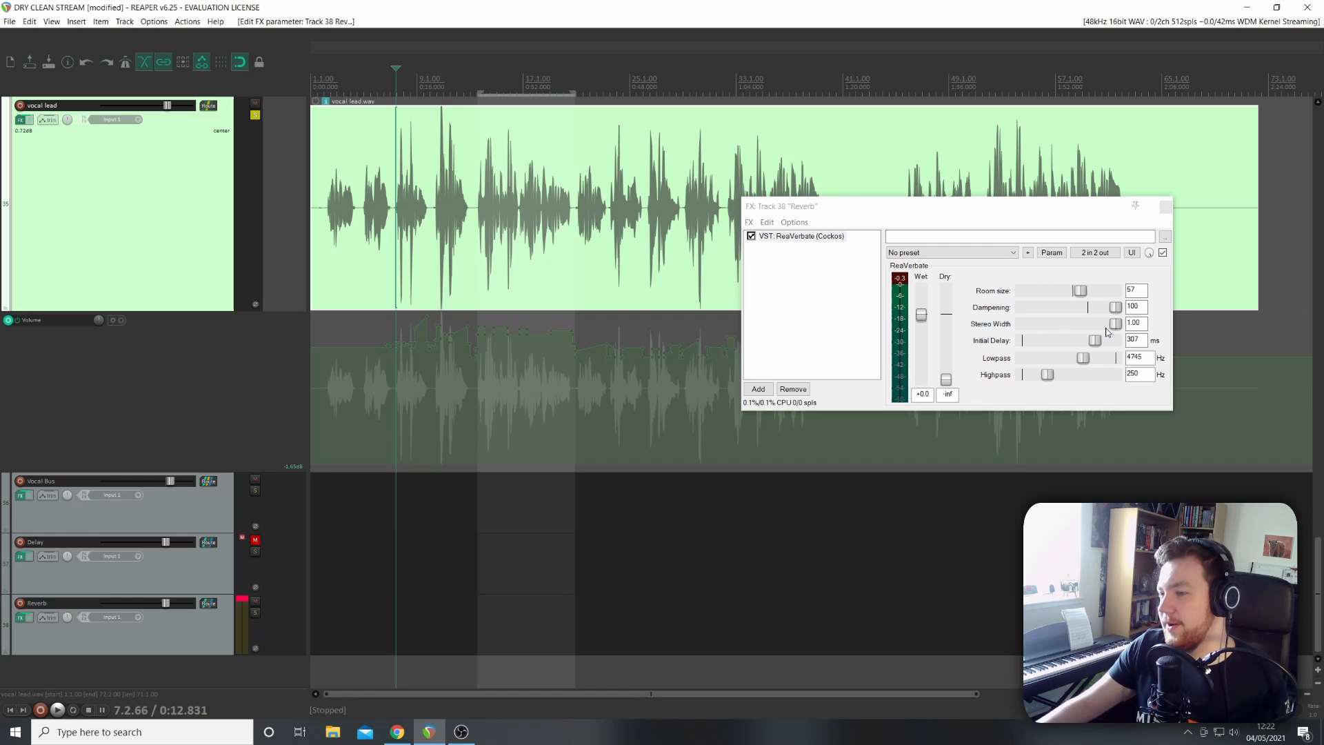
Compare an initial delay of 286 ms while playing the vocal, settle on 21 ms, and clear the vocal lead's clip indicator.
{"action": "left_click_drag", "start_coordinate": [1098, 343], "coordinate": [1096, 348]}
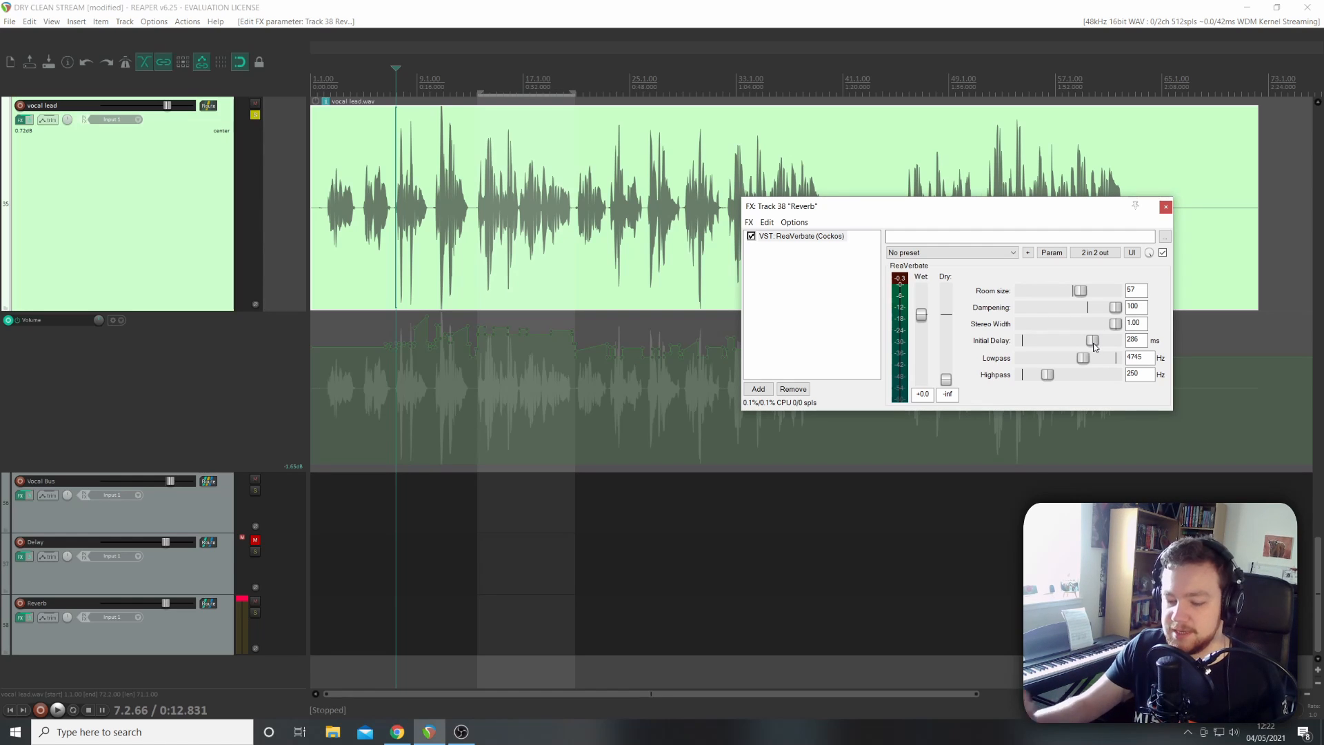
{"action": "key", "text": "space"}
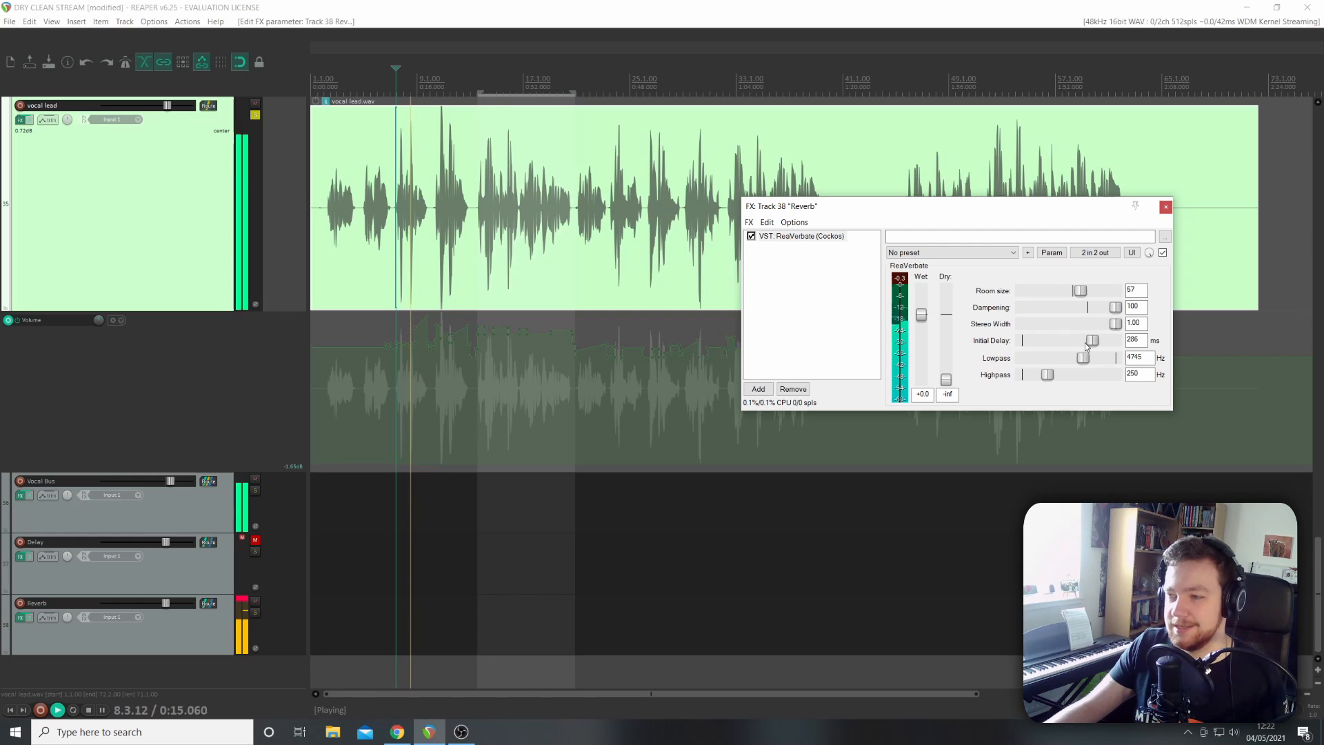
{"action": "key", "text": "space"}
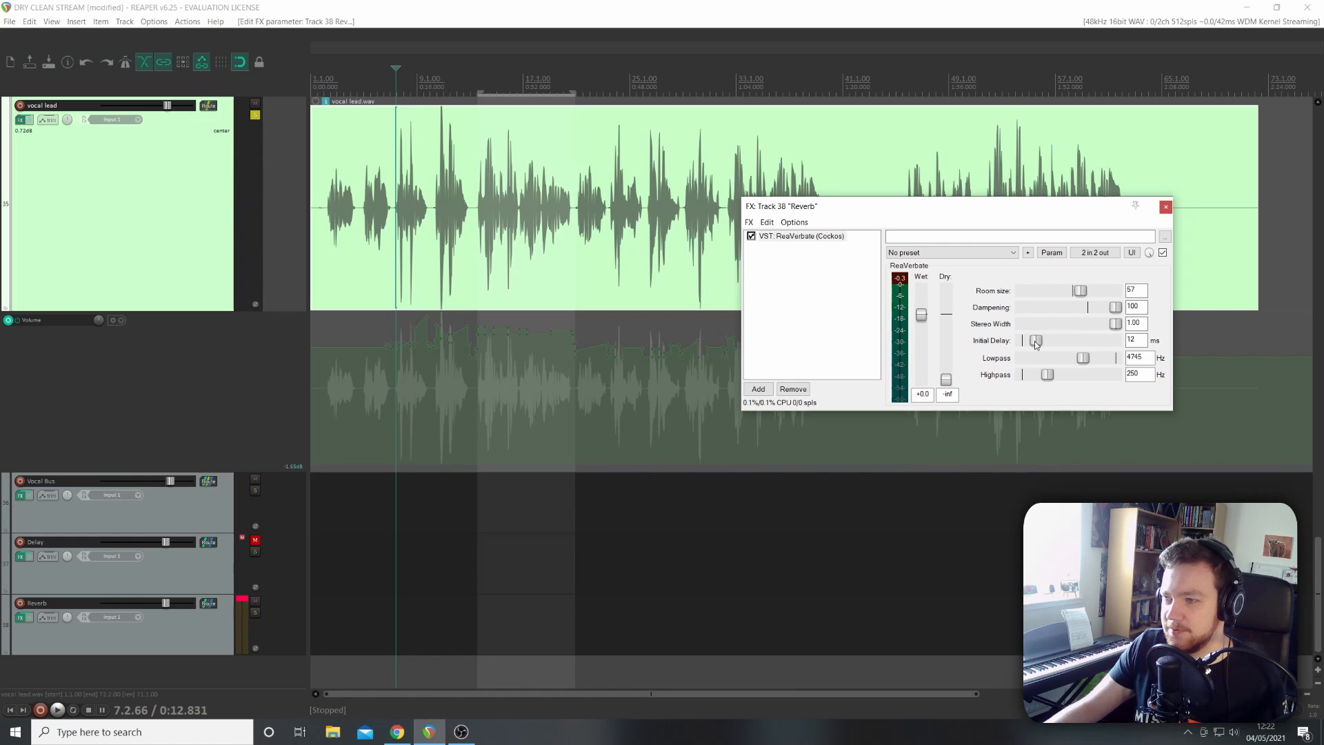
{"action": "scroll", "coordinate": [1041, 345], "scroll_direction": "up", "scroll_amount": 2}
{"action": "key", "text": "space"}
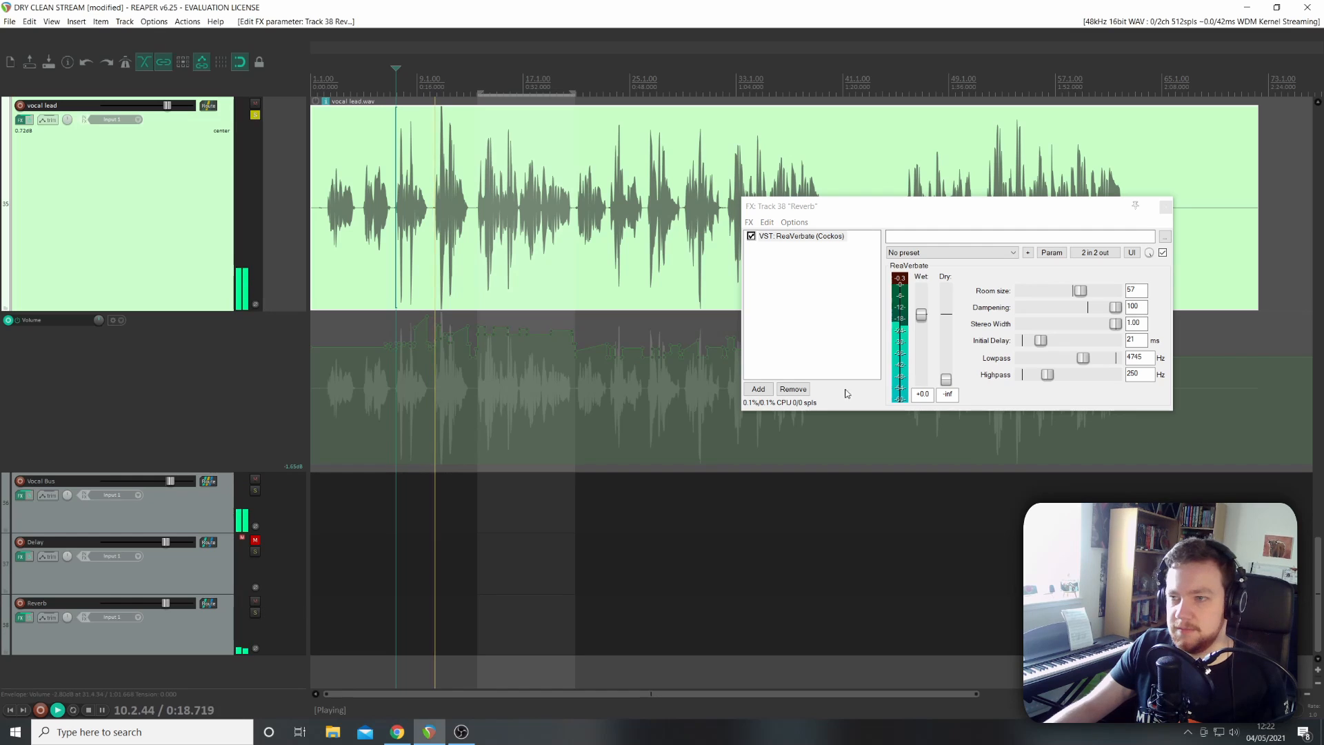
{"action": "left_click", "coordinate": [947, 387]}
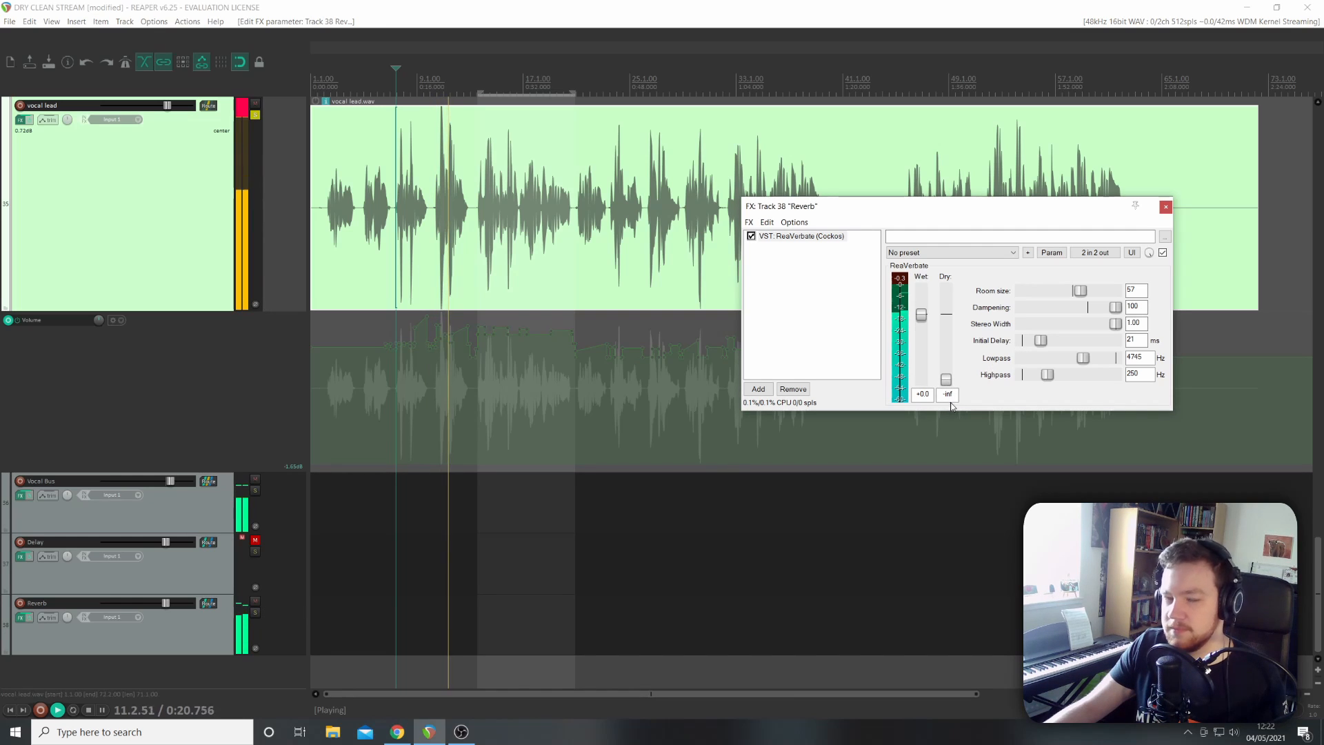
{"action": "left_click", "coordinate": [238, 109]}
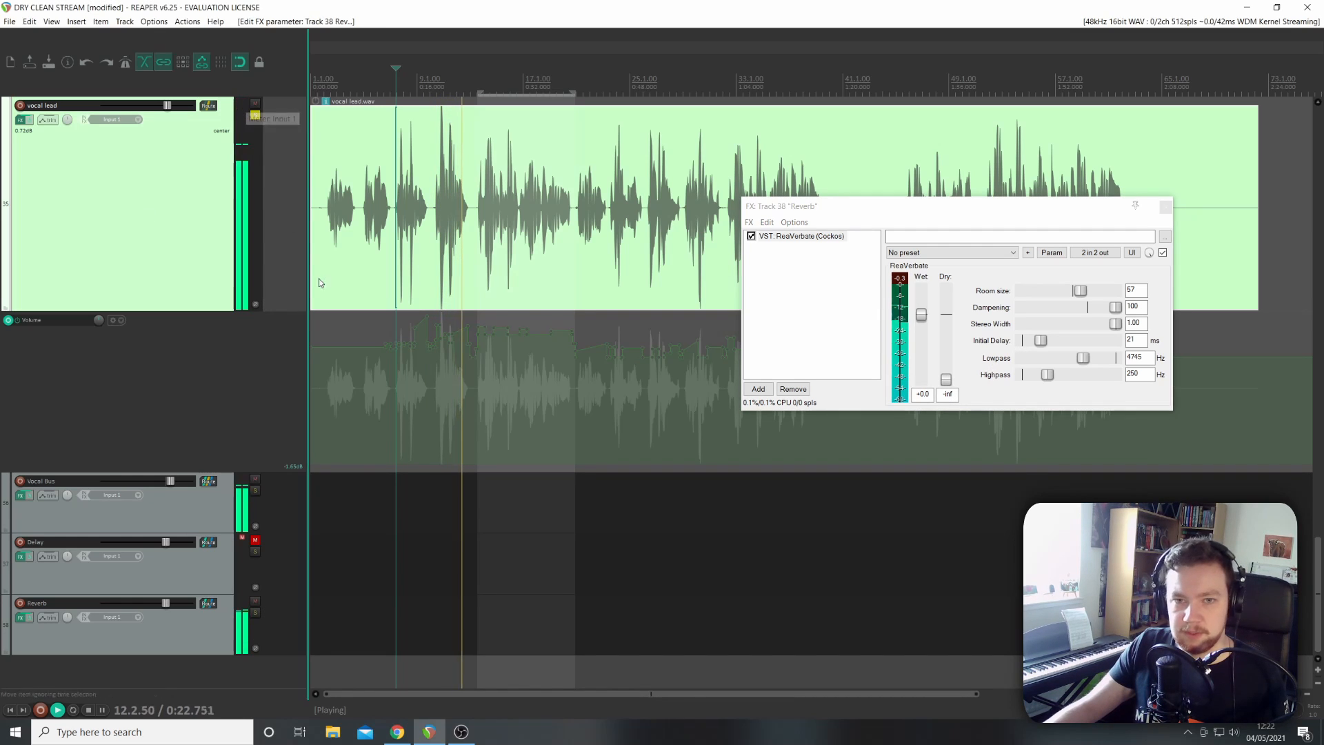
Unsolo the vocal lead, play the full mix from about bar 7, and reopen ReaVerbate on the Reverb track.
{"action": "key", "text": "space"}
{"action": "left_click", "coordinate": [255, 115]}
{"action": "key", "text": "space"}
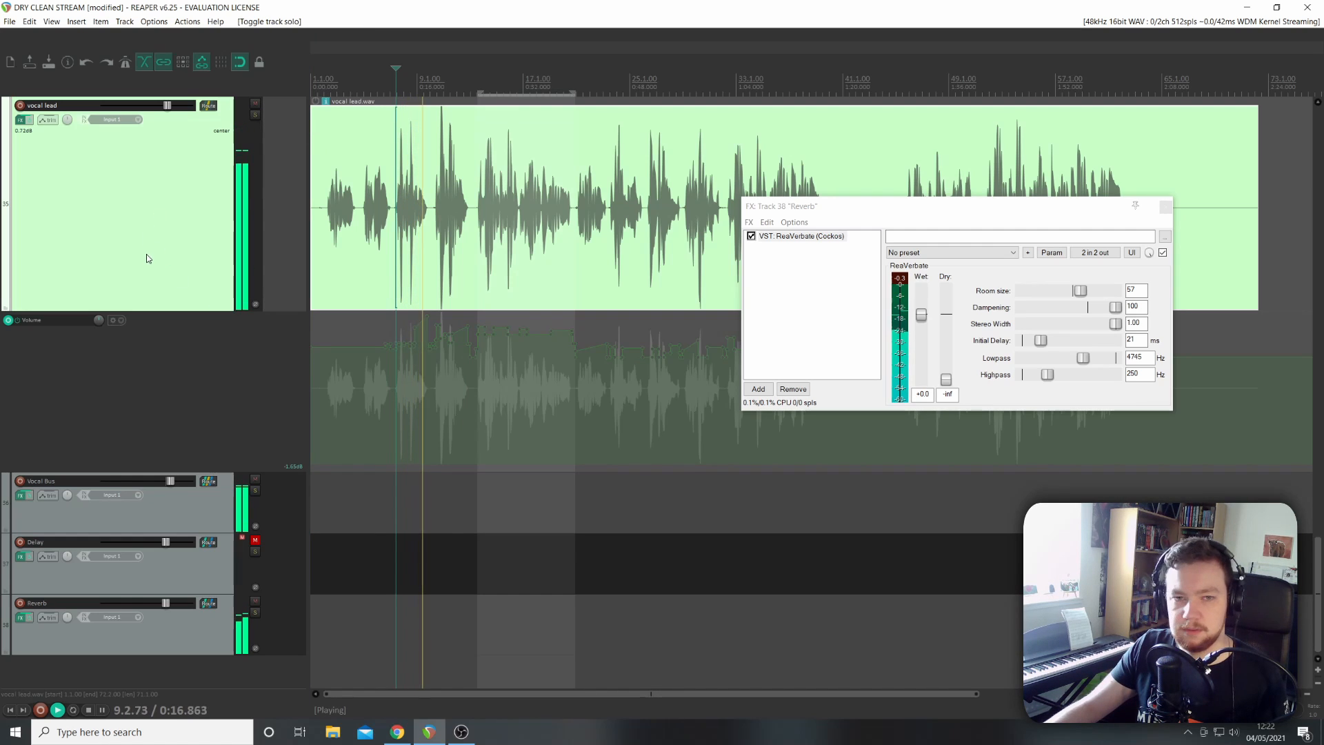
{"action": "left_click", "coordinate": [21, 619]}
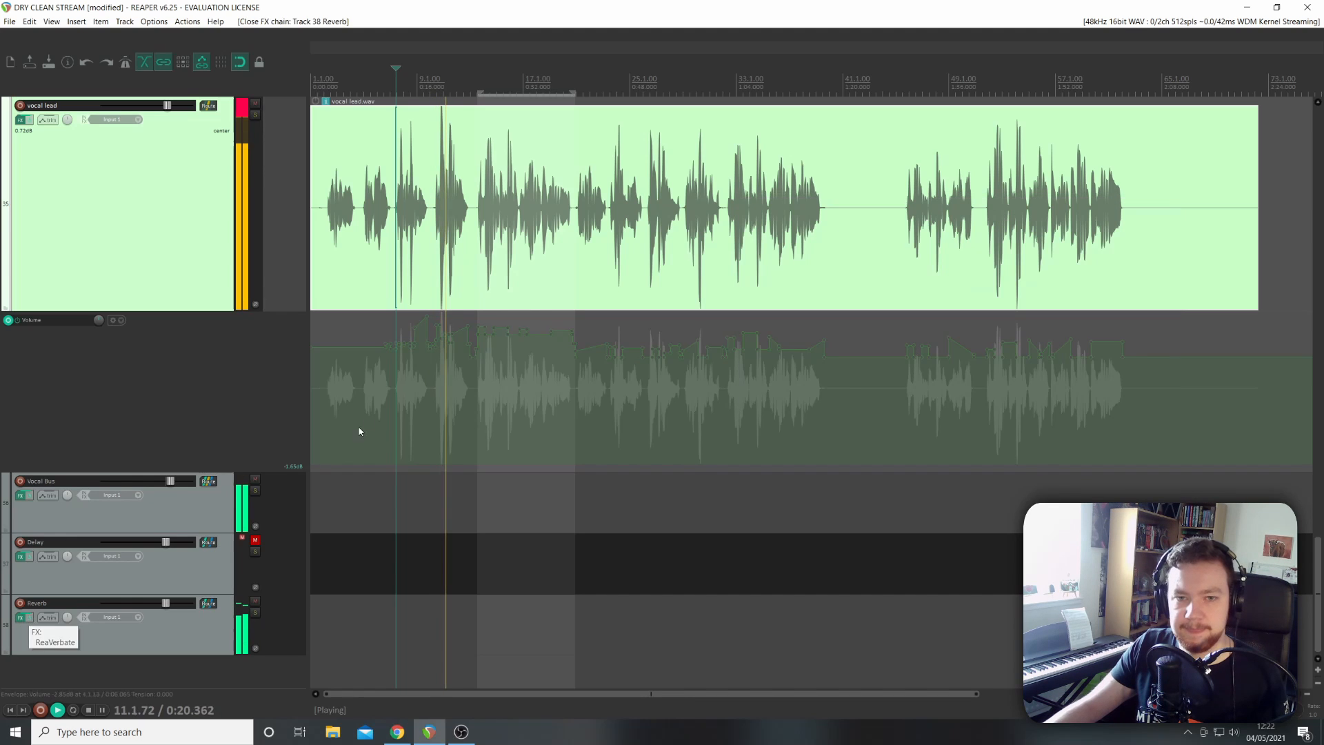
{"action": "left_click", "coordinate": [19, 619]}
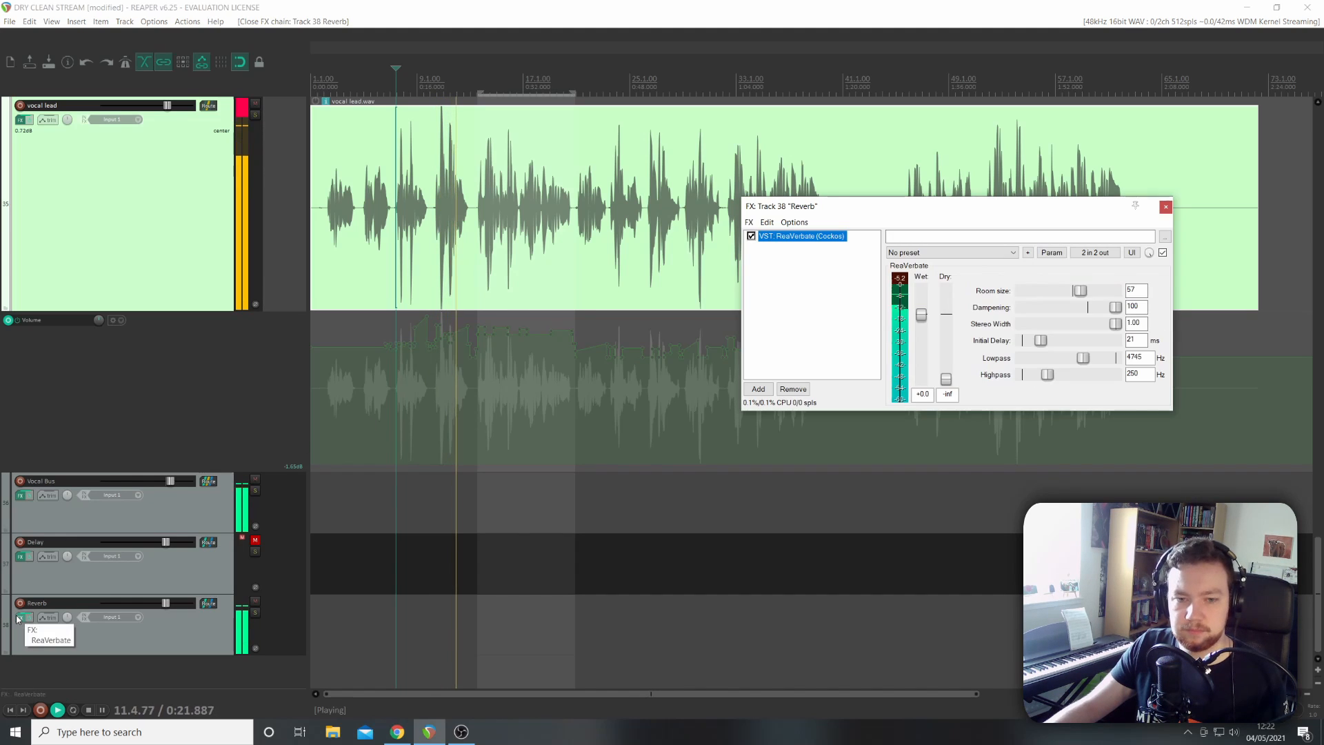
Lower the vocal lead receive on the Reverb track while the mix plays, trying about -5.4 dB and settling between that and 0 dB.
{"action": "left_click", "coordinate": [208, 603]}
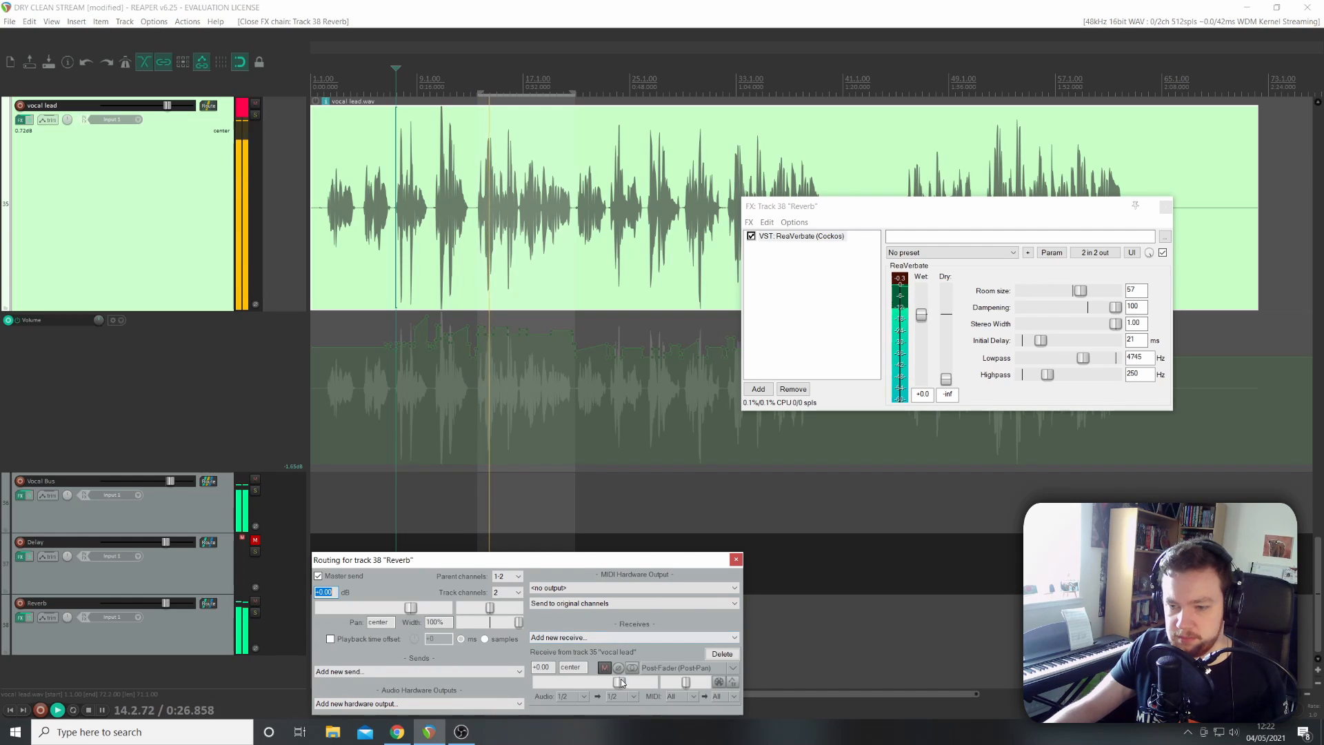
{"action": "left_click_drag", "start_coordinate": [621, 682], "coordinate": [611, 685]}
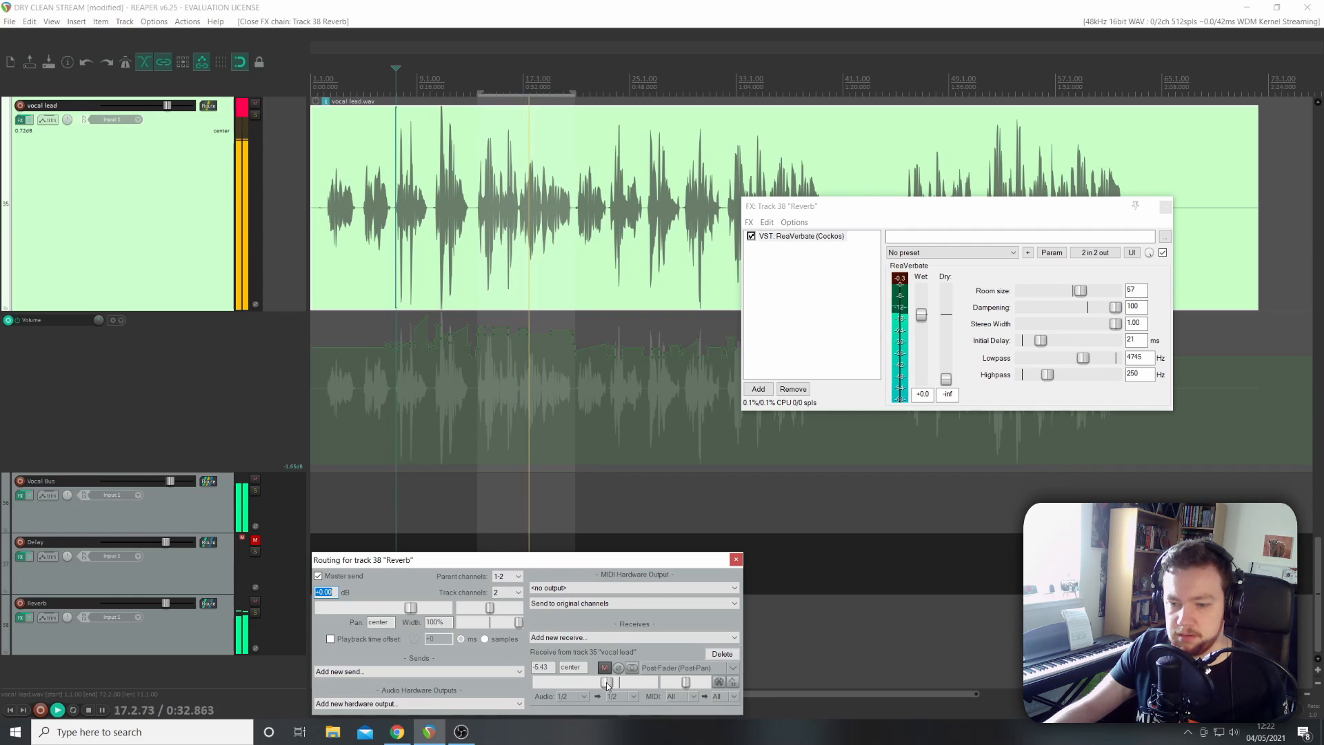
{"action": "left_click_drag", "start_coordinate": [607, 685], "coordinate": [611, 682]}
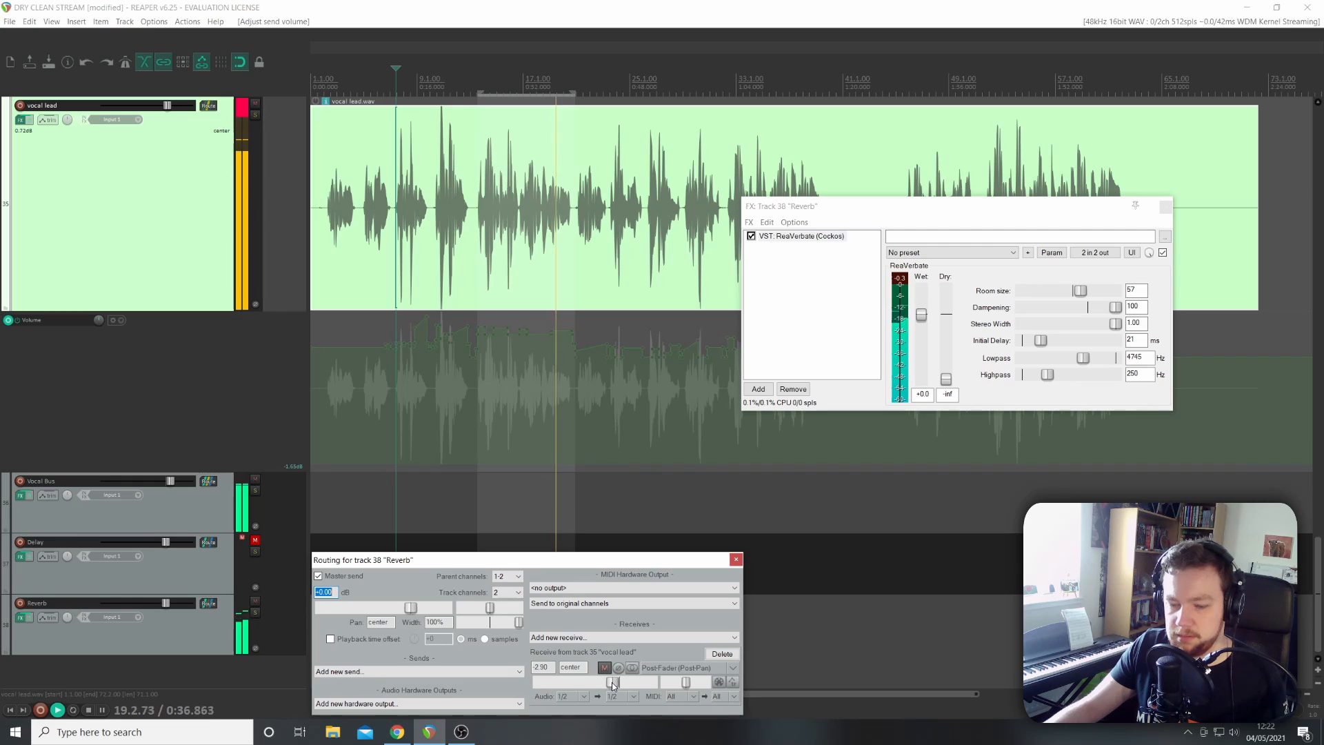
{"action": "left_click", "coordinate": [243, 110]}
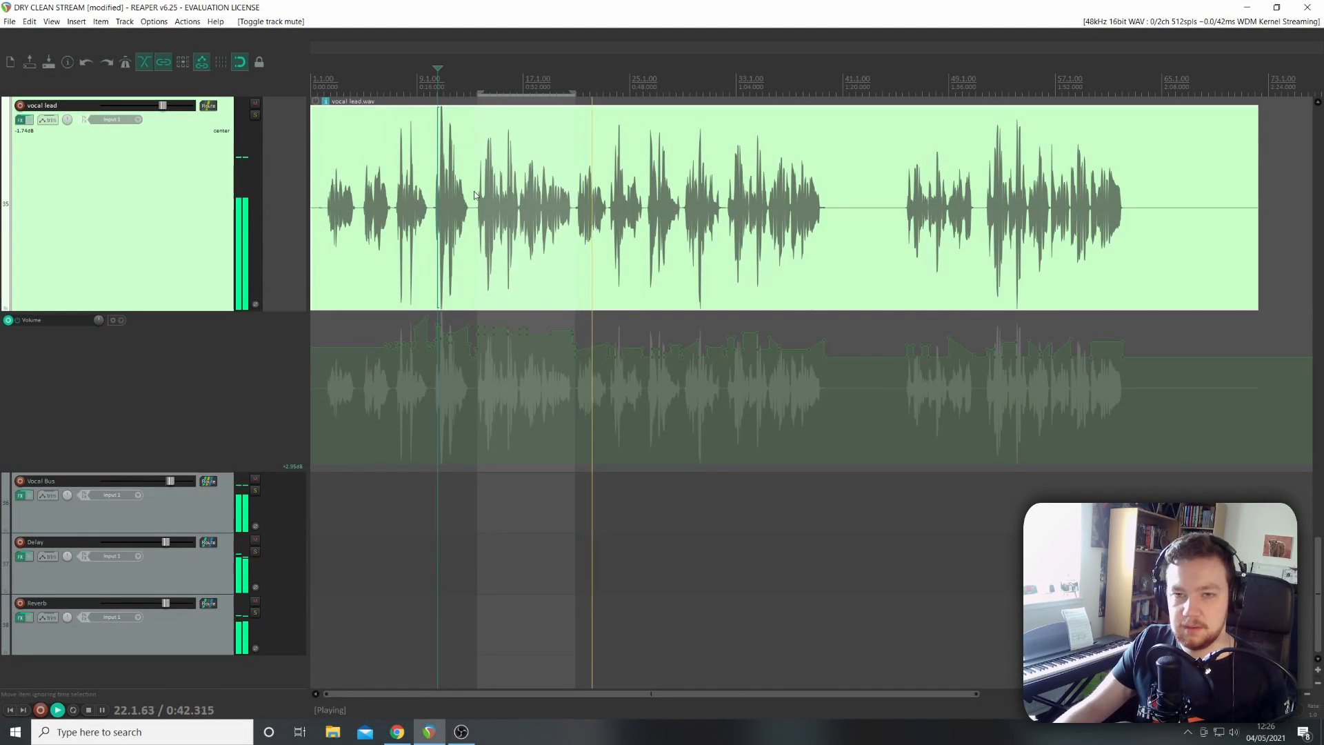
Solo the vocal lead, play it from about bar 10, and compare it with the Reverb track muted and unmuted.
{"action": "scroll", "coordinate": [392, 283], "scroll_direction": "down", "scroll_amount": 3}
{"action": "scroll", "coordinate": [363, 281], "scroll_direction": "up", "scroll_amount": 2}
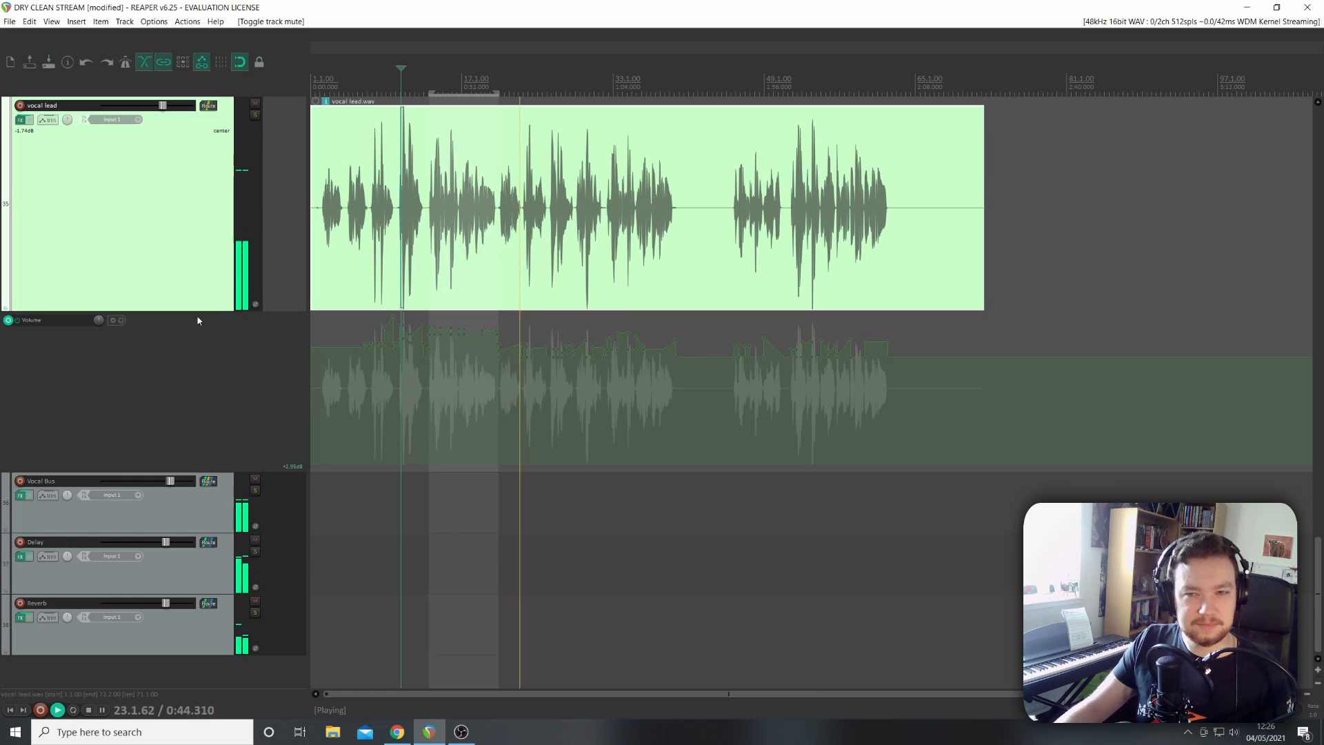
{"action": "scroll", "coordinate": [535, 367], "scroll_direction": "down", "scroll_amount": 2}
{"action": "scroll", "coordinate": [536, 369], "scroll_direction": "up", "scroll_amount": 4}
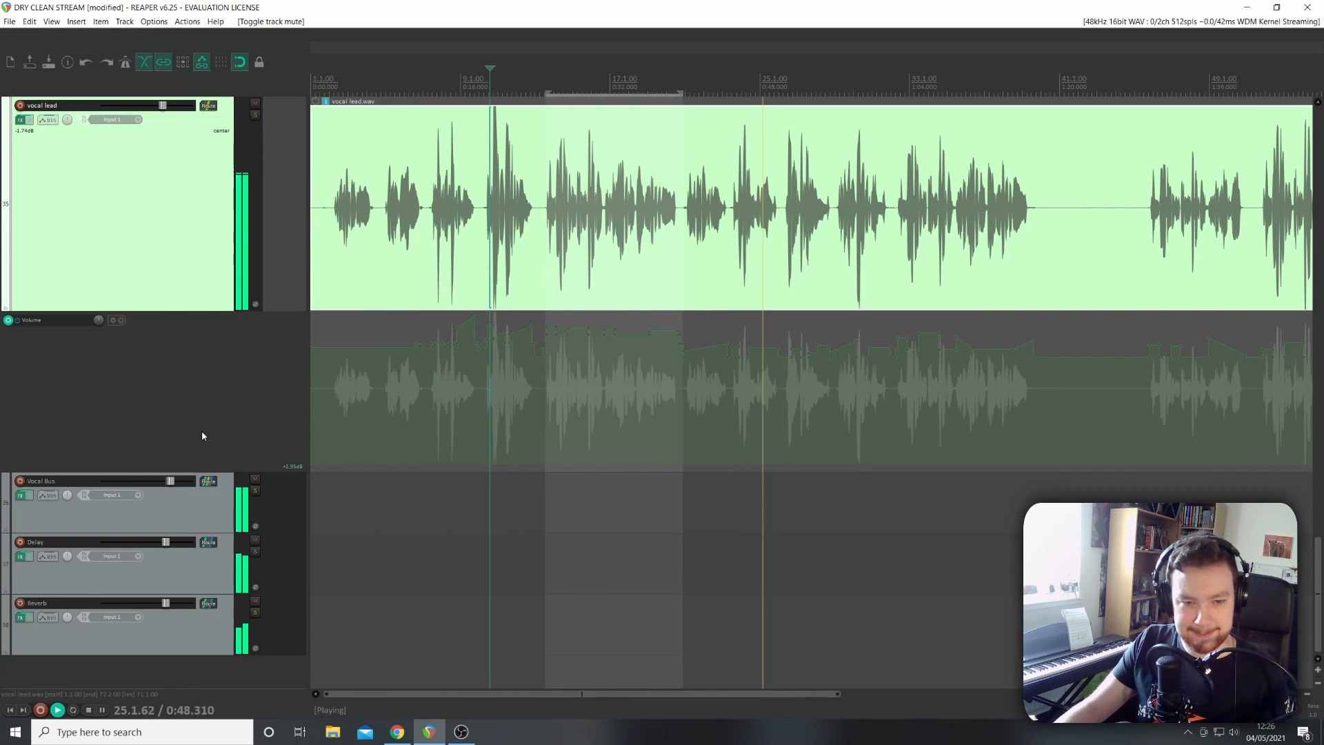
{"action": "key", "text": "space"}
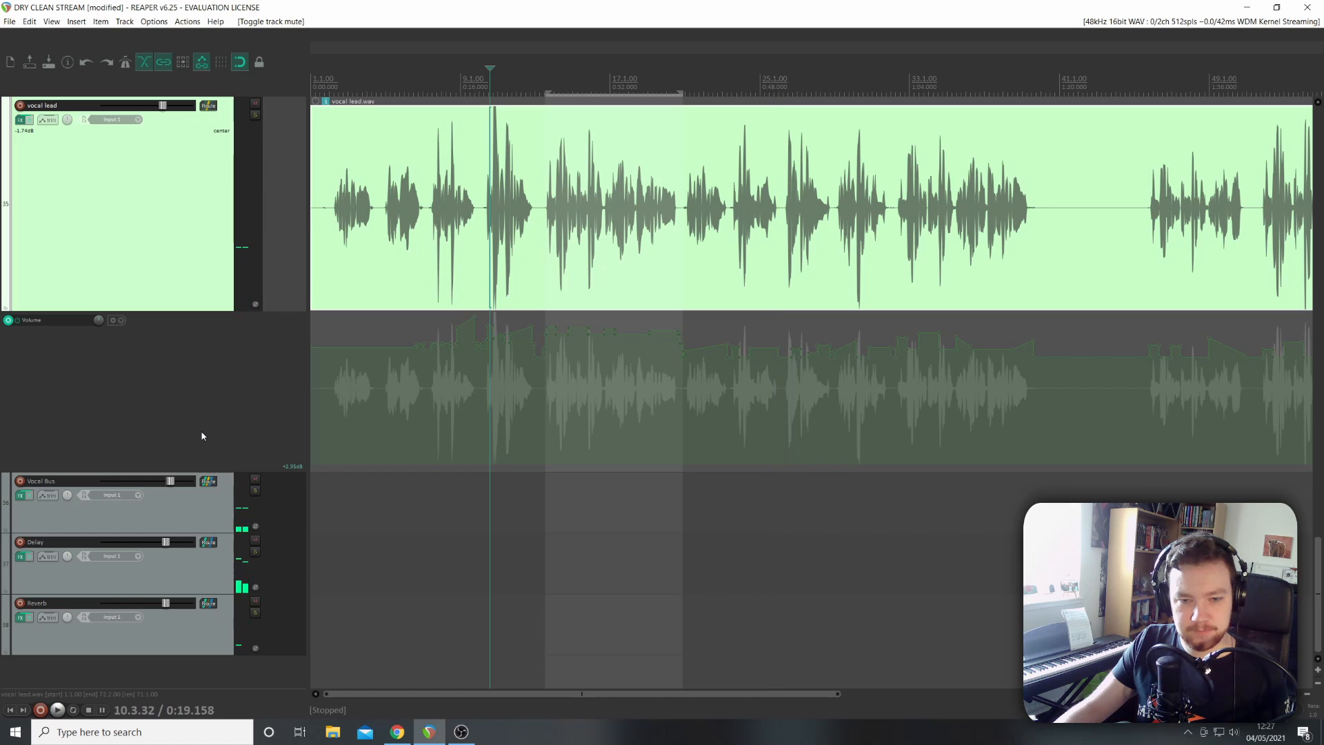
{"action": "left_click", "coordinate": [255, 115]}
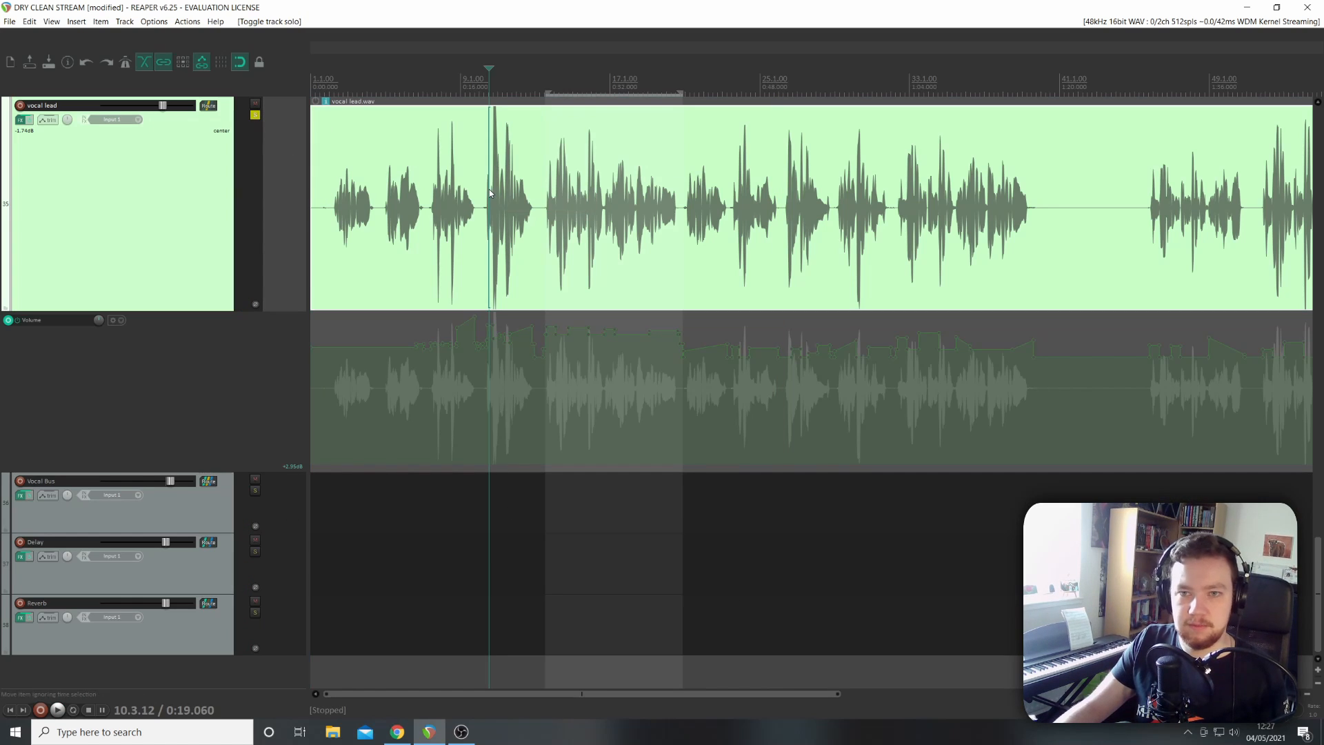
{"action": "key", "text": "space"}
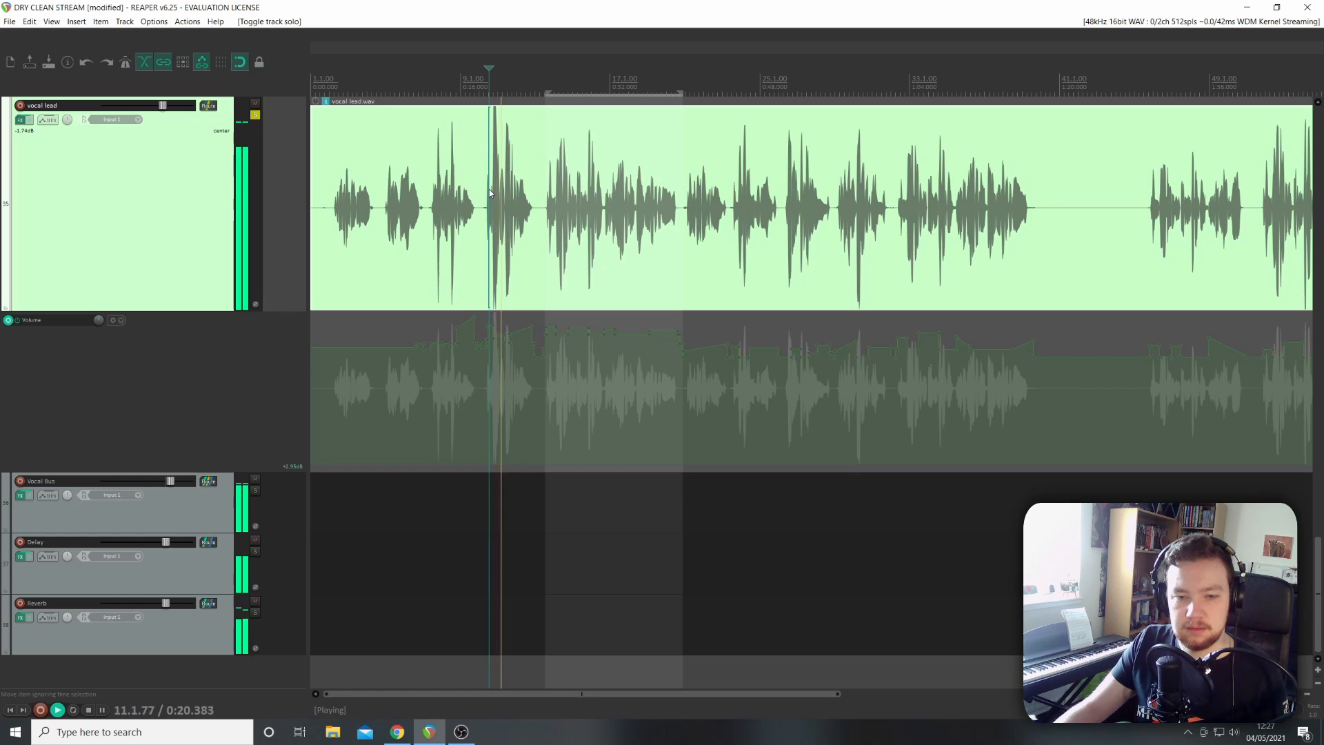
{"action": "left_click", "coordinate": [255, 600]}
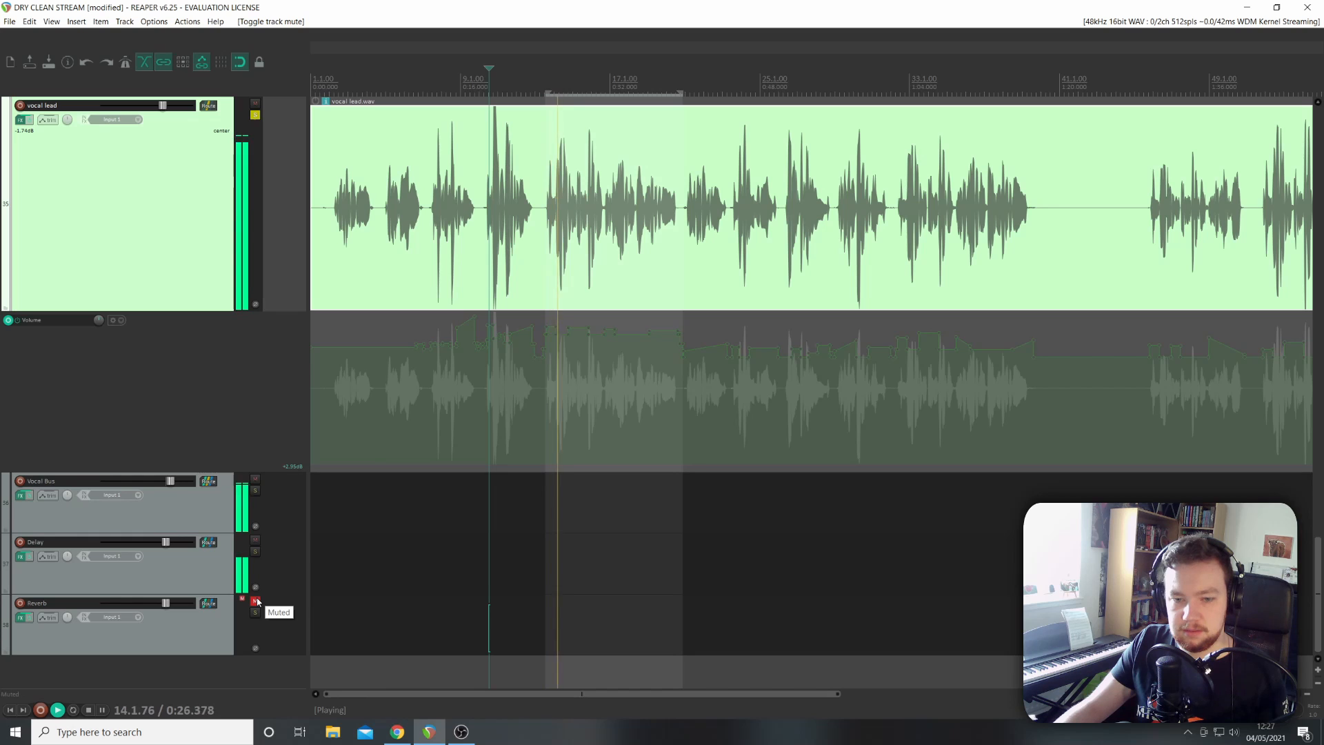
{"action": "left_click", "coordinate": [256, 601]}
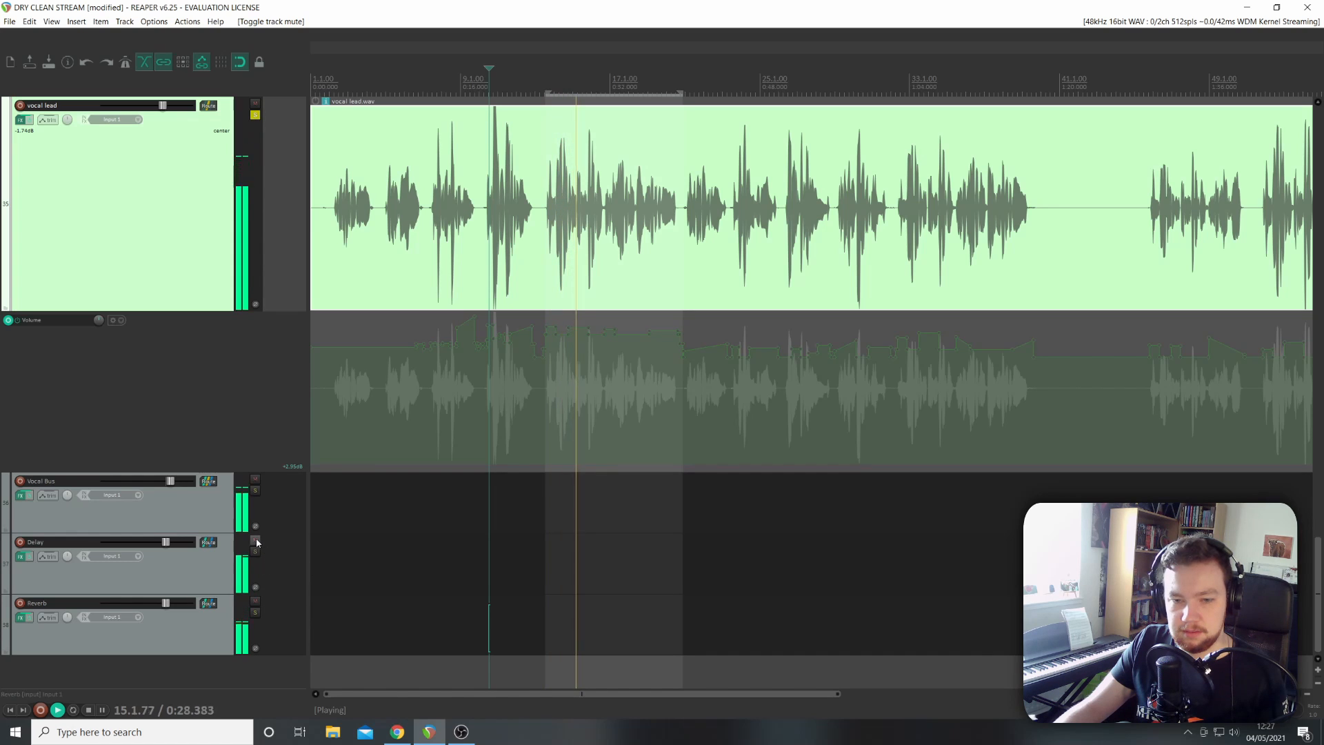
Adjust the Verb amount in the Delay track's MannyM Delay, close the plugin, and unsolo the vocal lead.
{"action": "left_click", "coordinate": [21, 556]}
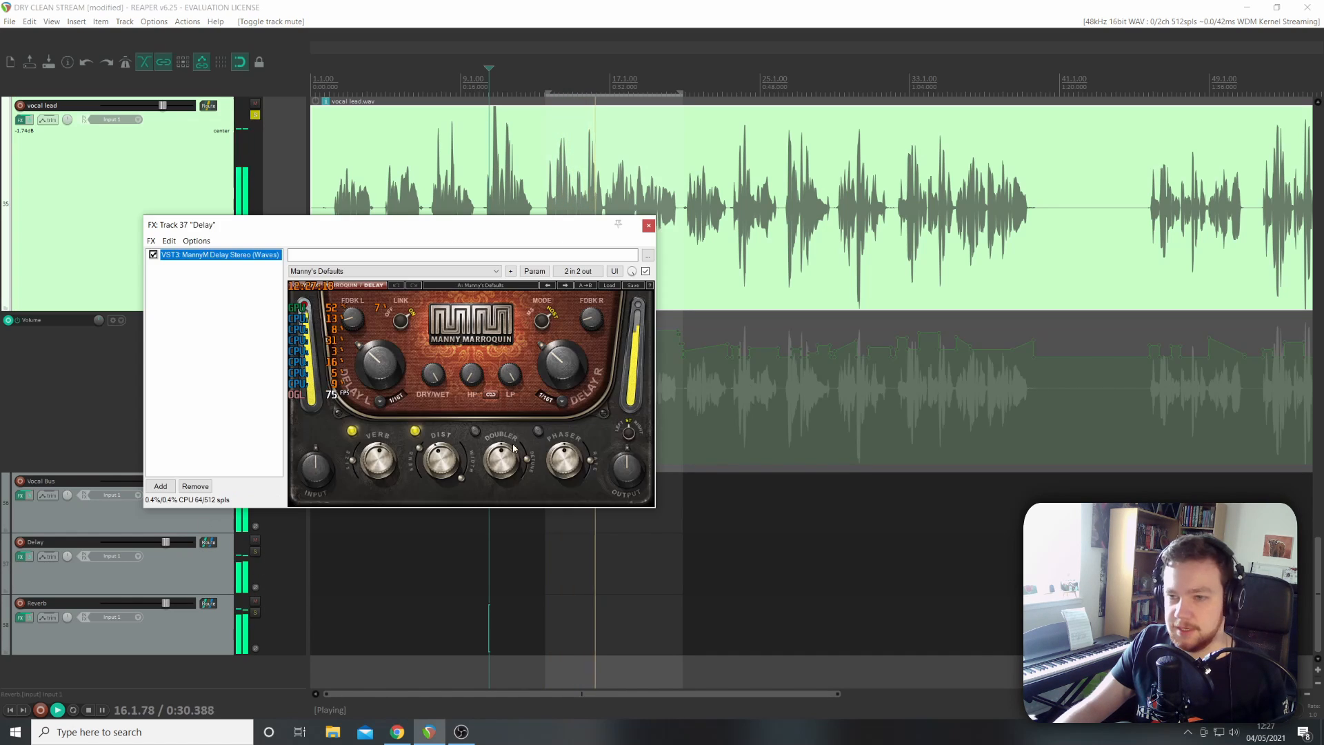
{"action": "left_click_drag", "start_coordinate": [351, 462], "coordinate": [350, 459]}
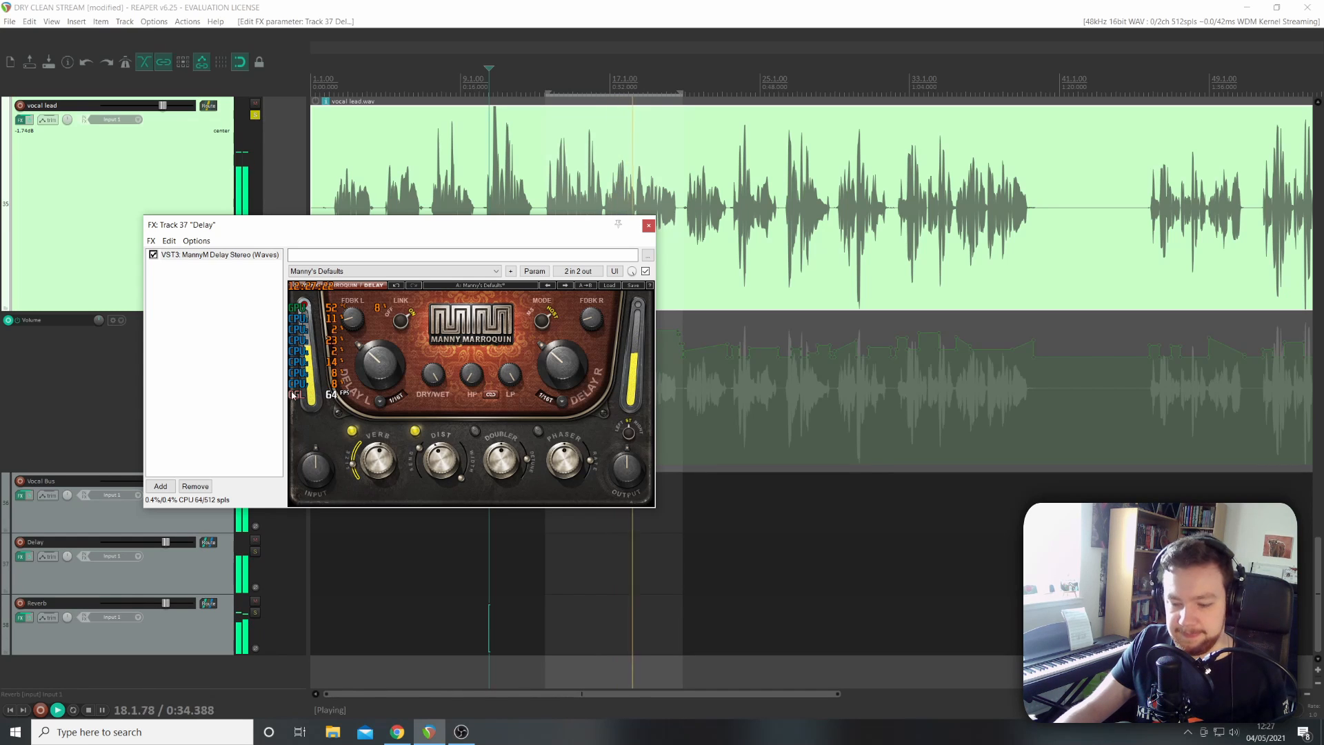
{"action": "left_click", "coordinate": [649, 226]}
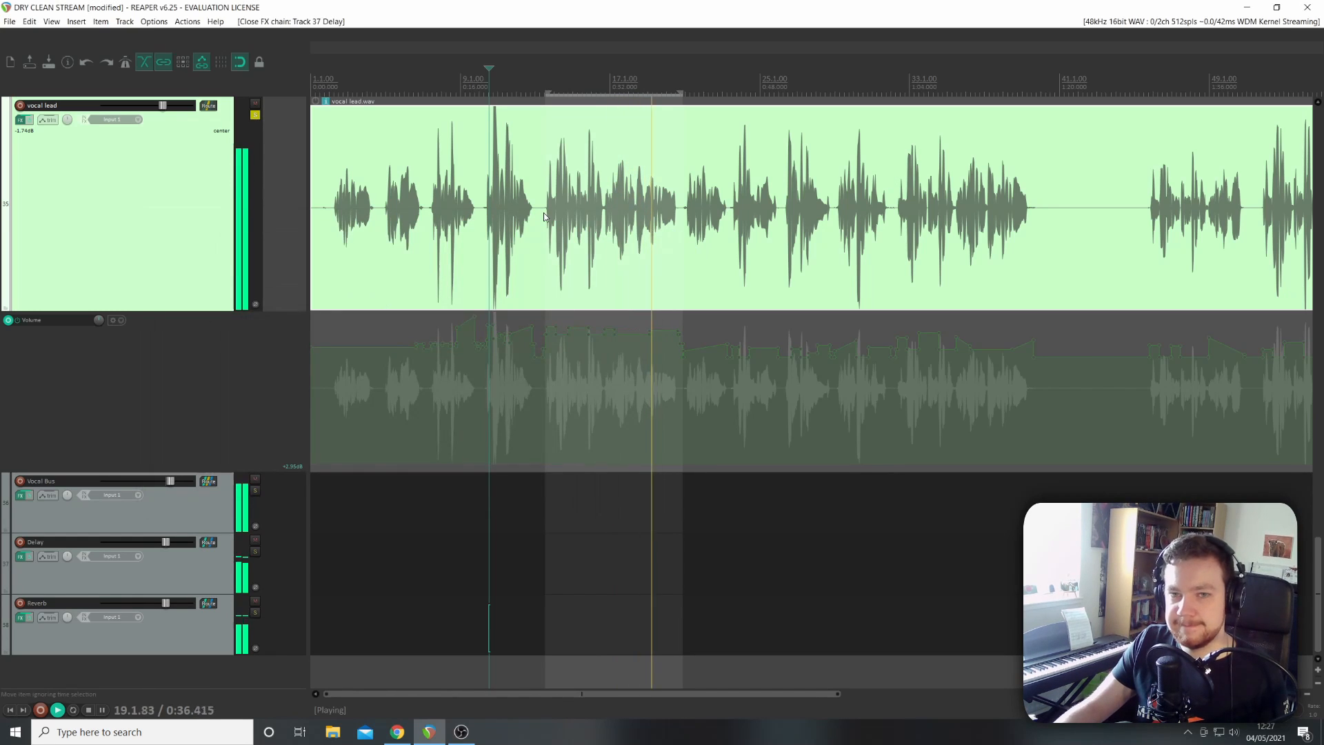
{"action": "left_click", "coordinate": [255, 116]}
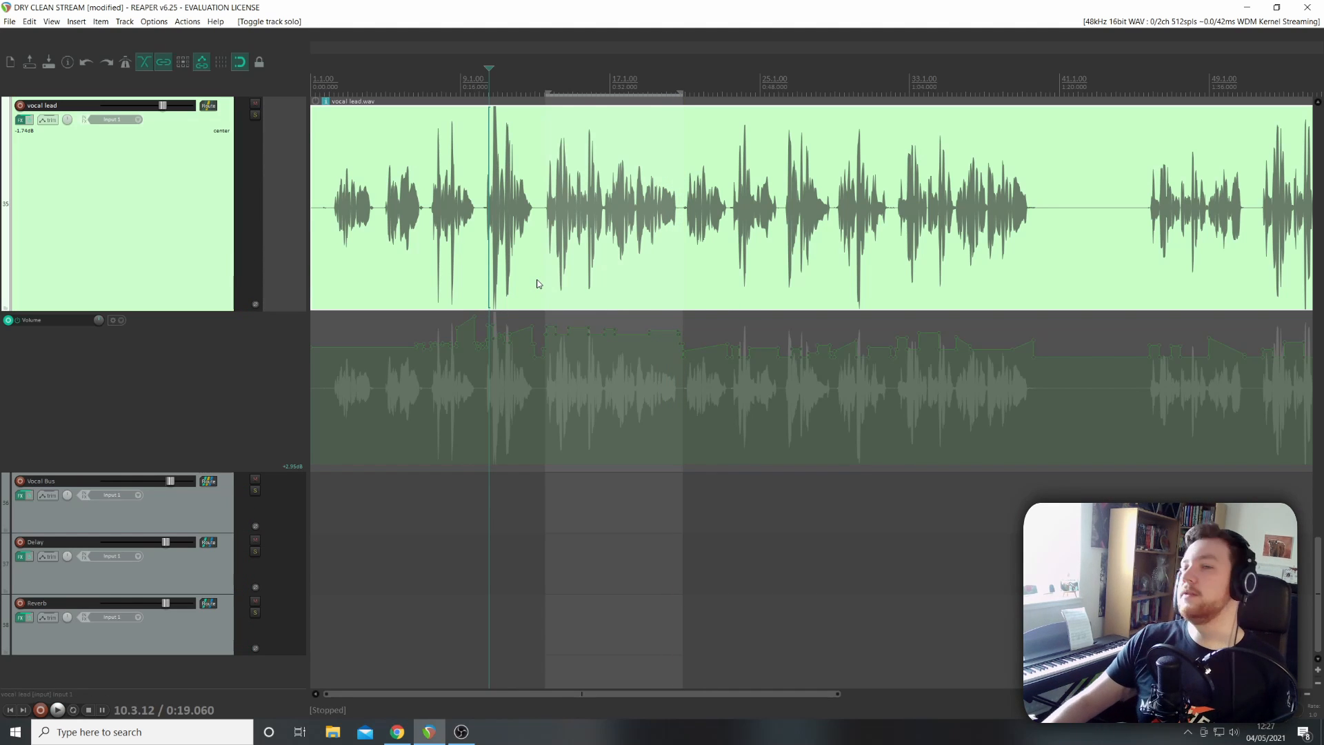
Look through the project's vocal, guitar, bass and drum tracks, and select the SnareTop item.
{"action": "scroll", "coordinate": [34, 212], "scroll_direction": "up", "scroll_amount": 15}
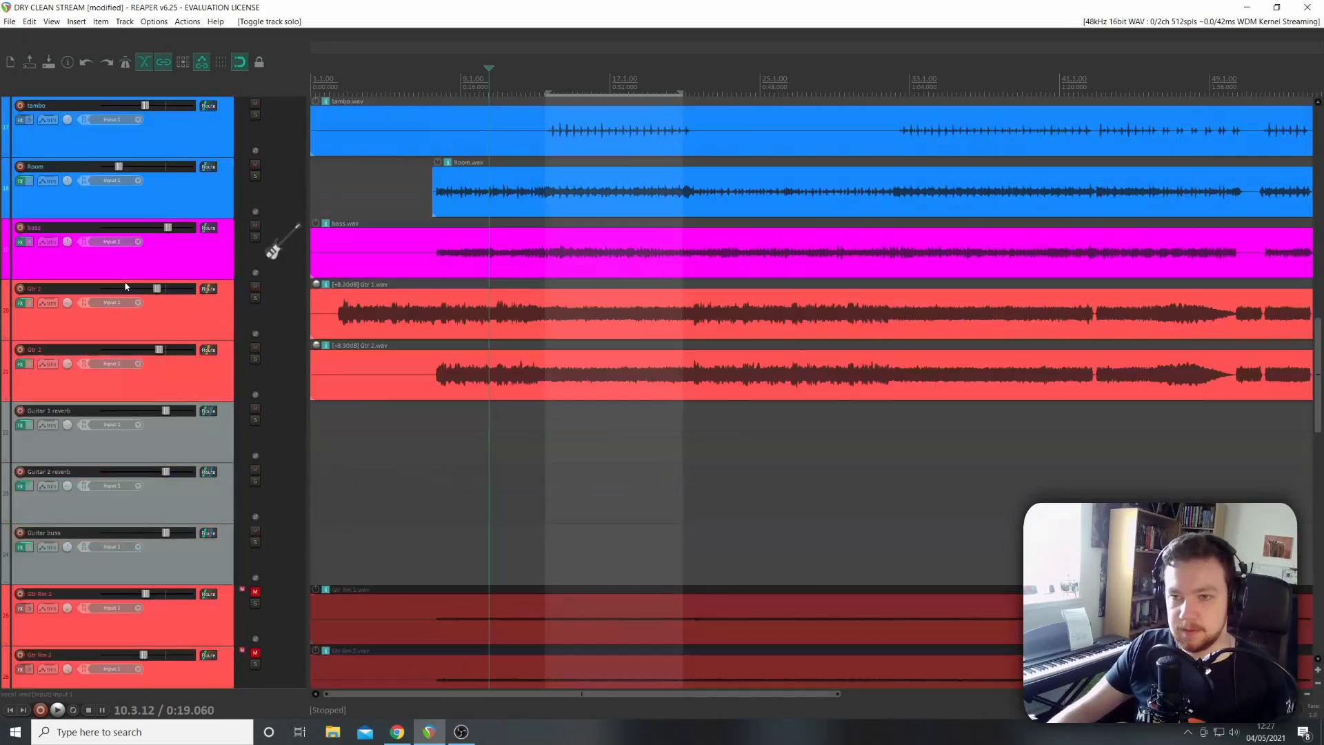
{"action": "scroll", "coordinate": [126, 287], "scroll_direction": "down", "scroll_amount": 15}
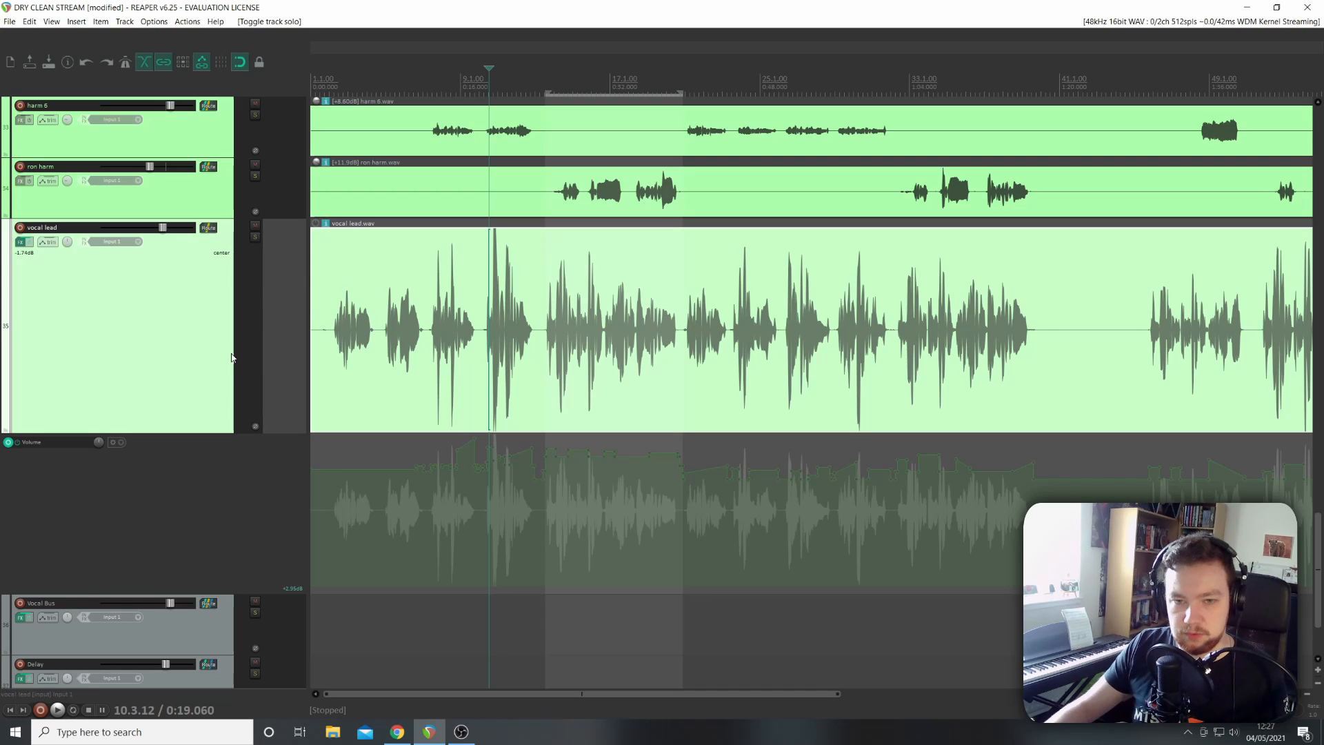
{"action": "scroll", "coordinate": [240, 369], "scroll_direction": "down", "scroll_amount": 2}
{"action": "scroll", "coordinate": [724, 376], "scroll_direction": "down", "scroll_amount": 5}
{"action": "scroll", "coordinate": [141, 253], "scroll_direction": "up", "scroll_amount": 10}
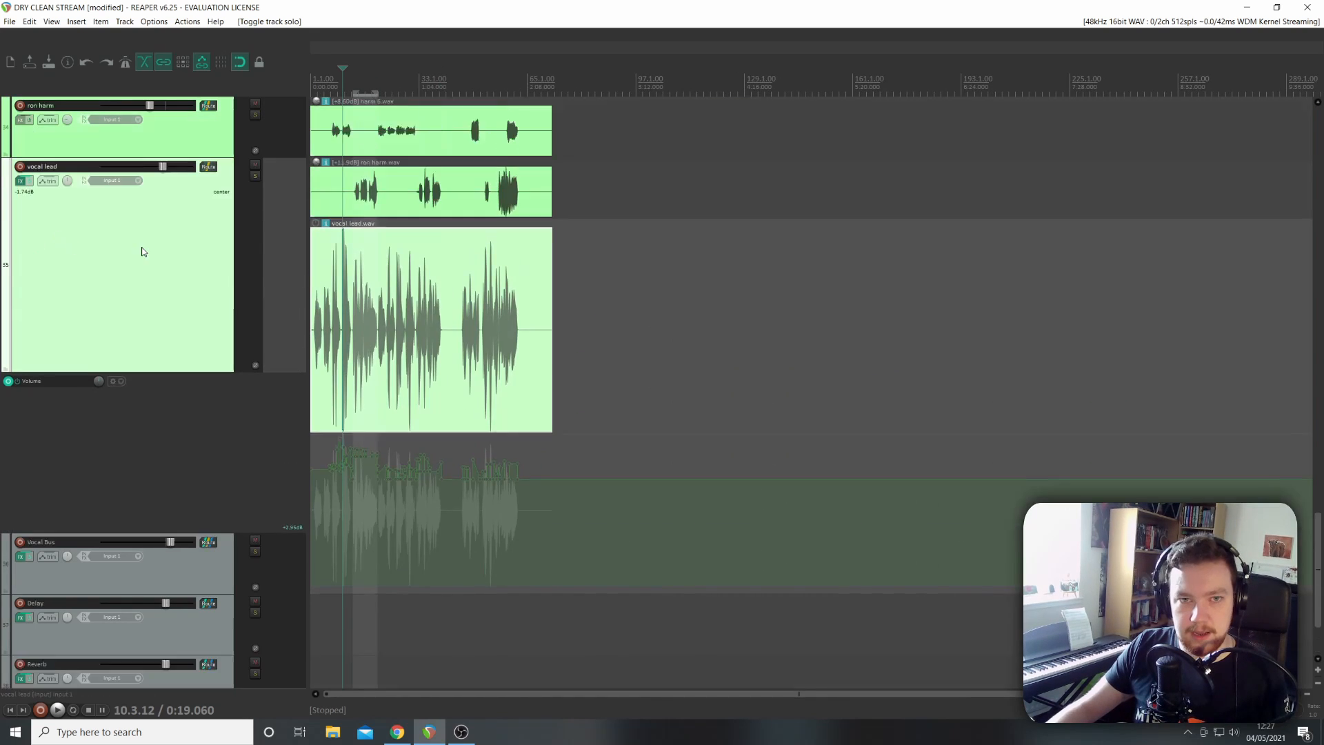
{"action": "scroll", "coordinate": [435, 292], "scroll_direction": "up", "scroll_amount": 5}
{"action": "scroll", "coordinate": [124, 292], "scroll_direction": "up", "scroll_amount": 9}
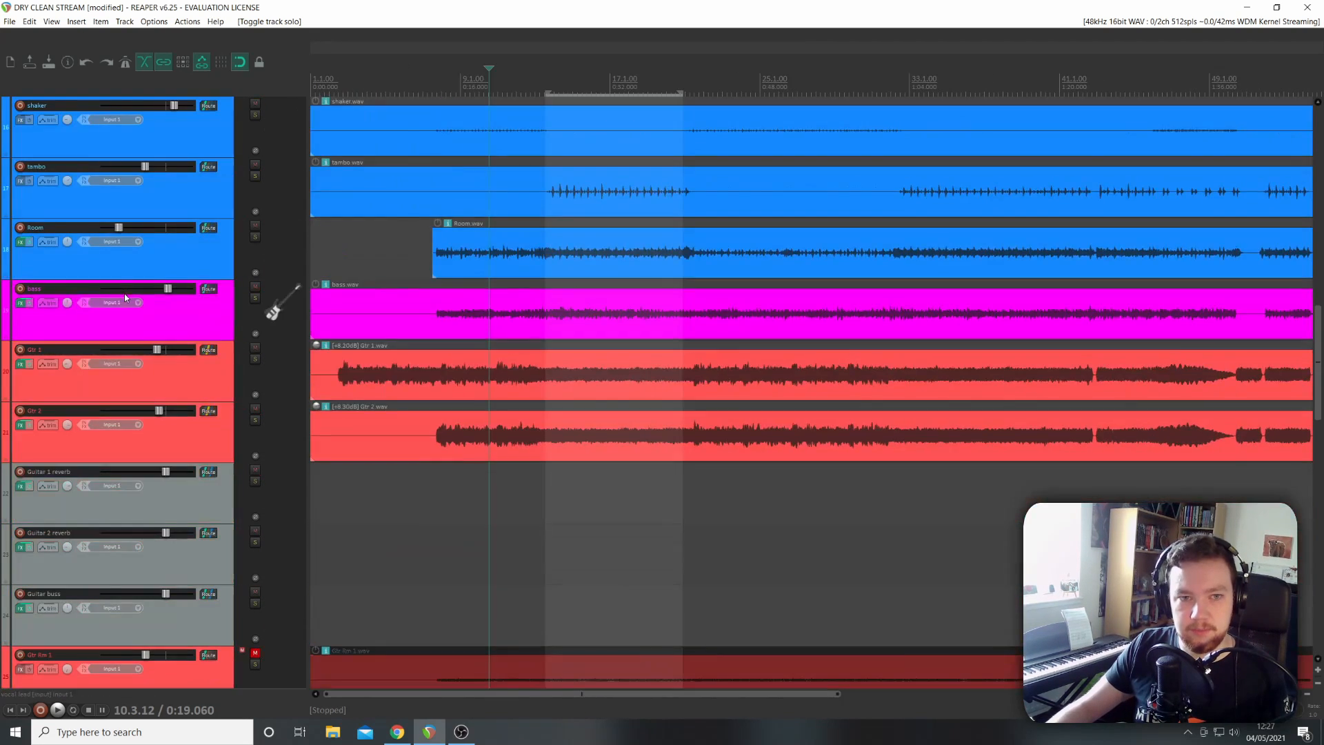
{"action": "scroll", "coordinate": [124, 294], "scroll_direction": "up", "scroll_amount": 6}
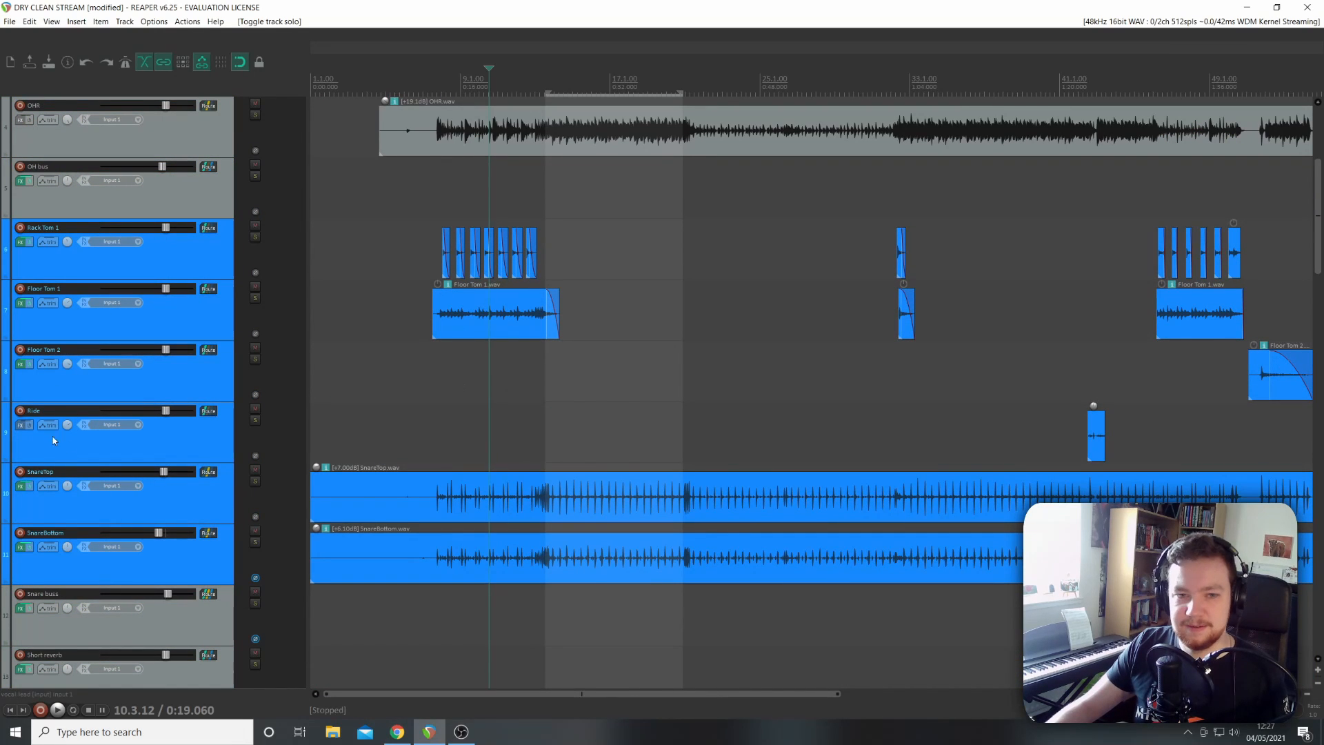
{"action": "scroll", "coordinate": [127, 413], "scroll_direction": "down", "scroll_amount": 3}
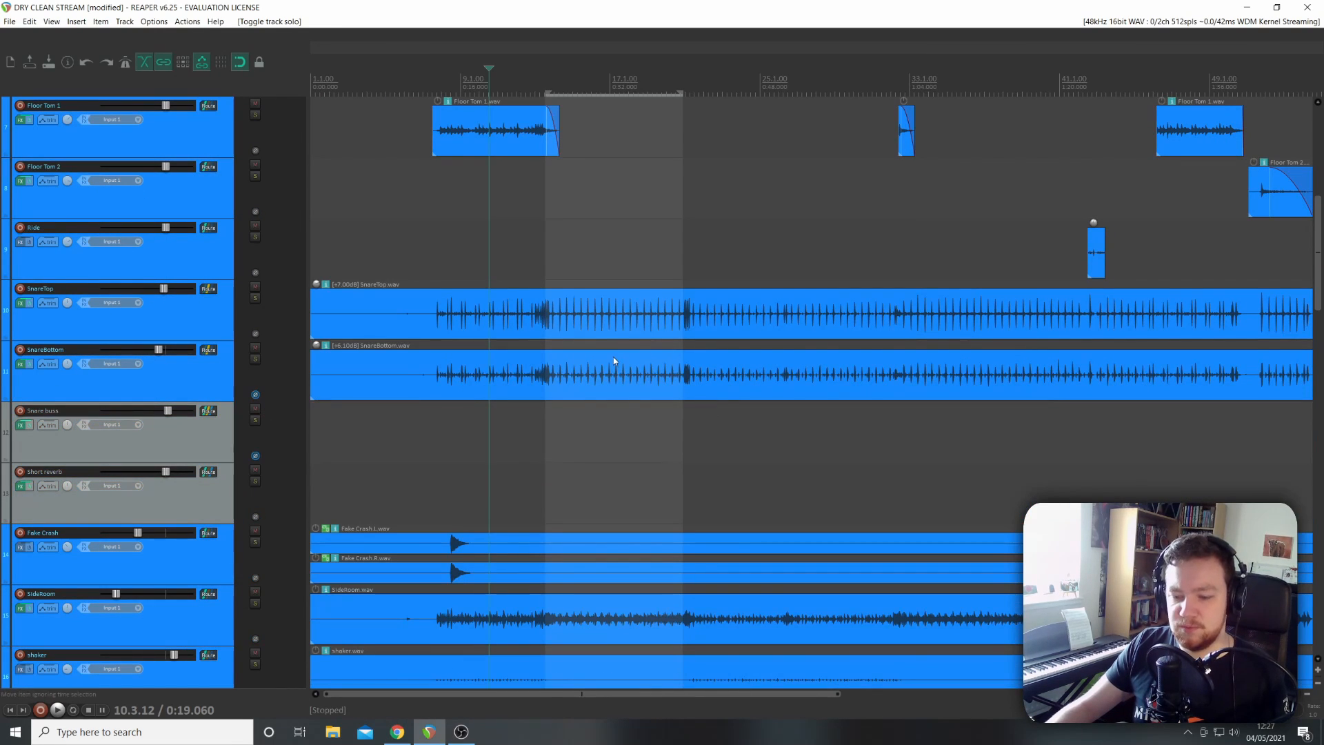
{"action": "left_click", "coordinate": [623, 318]}
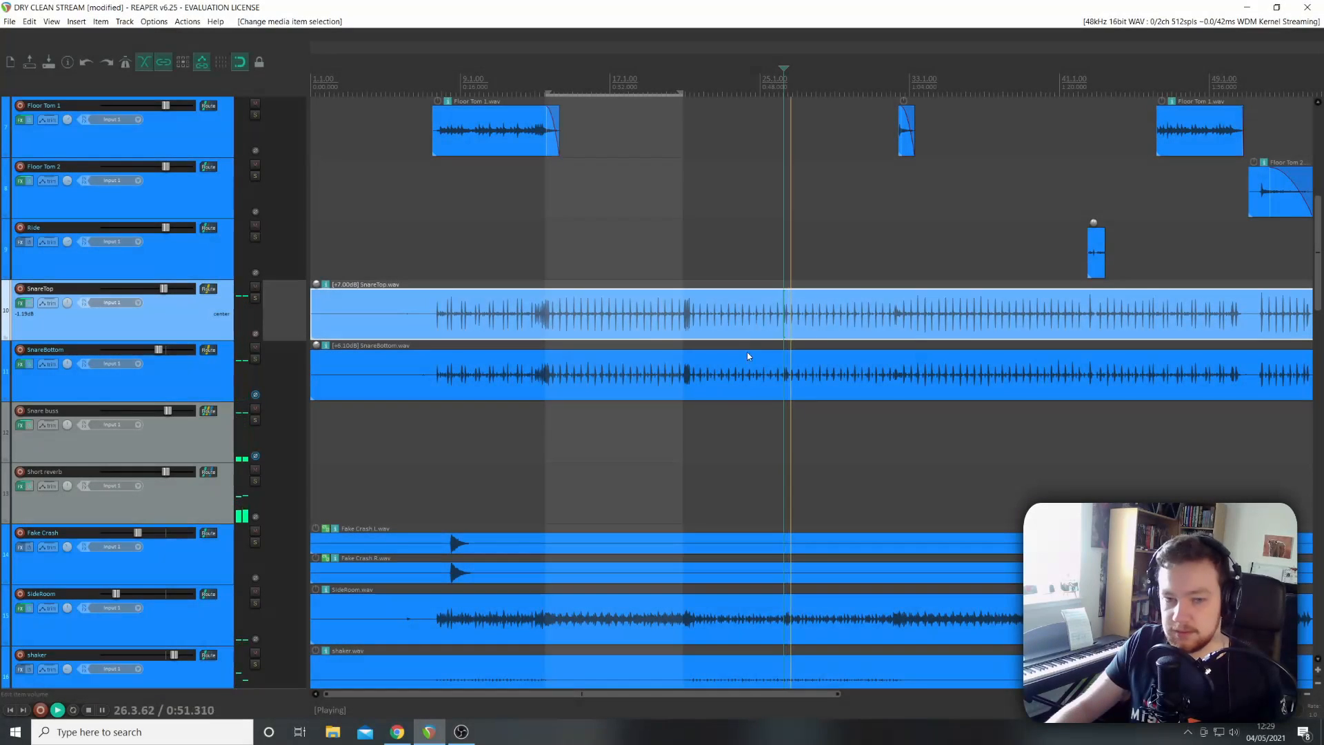
Solo SnareBottom and play from about bar 26, switch the solo to the Snare buss, and listen to the snare.
{"action": "key", "text": "space"}
{"action": "key", "text": "space"}
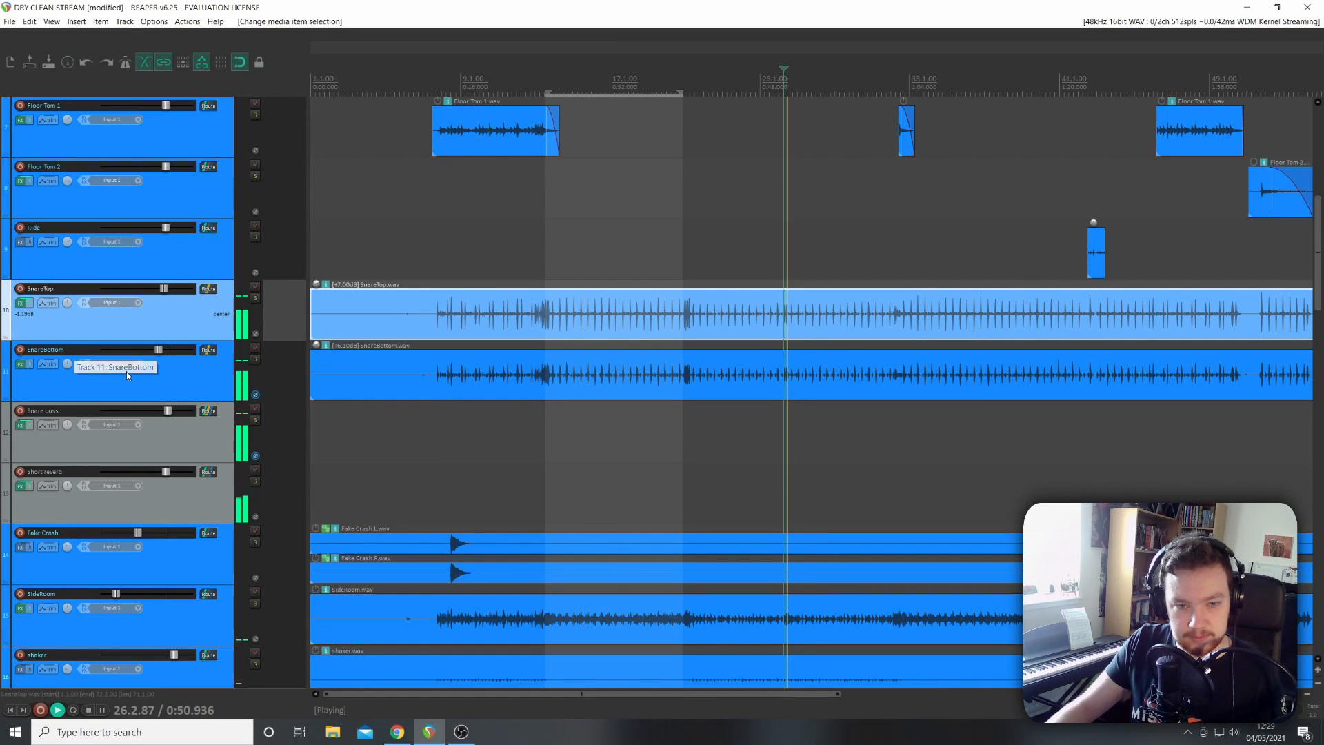
{"action": "key", "text": "space"}
{"action": "left_click", "coordinate": [255, 360]}
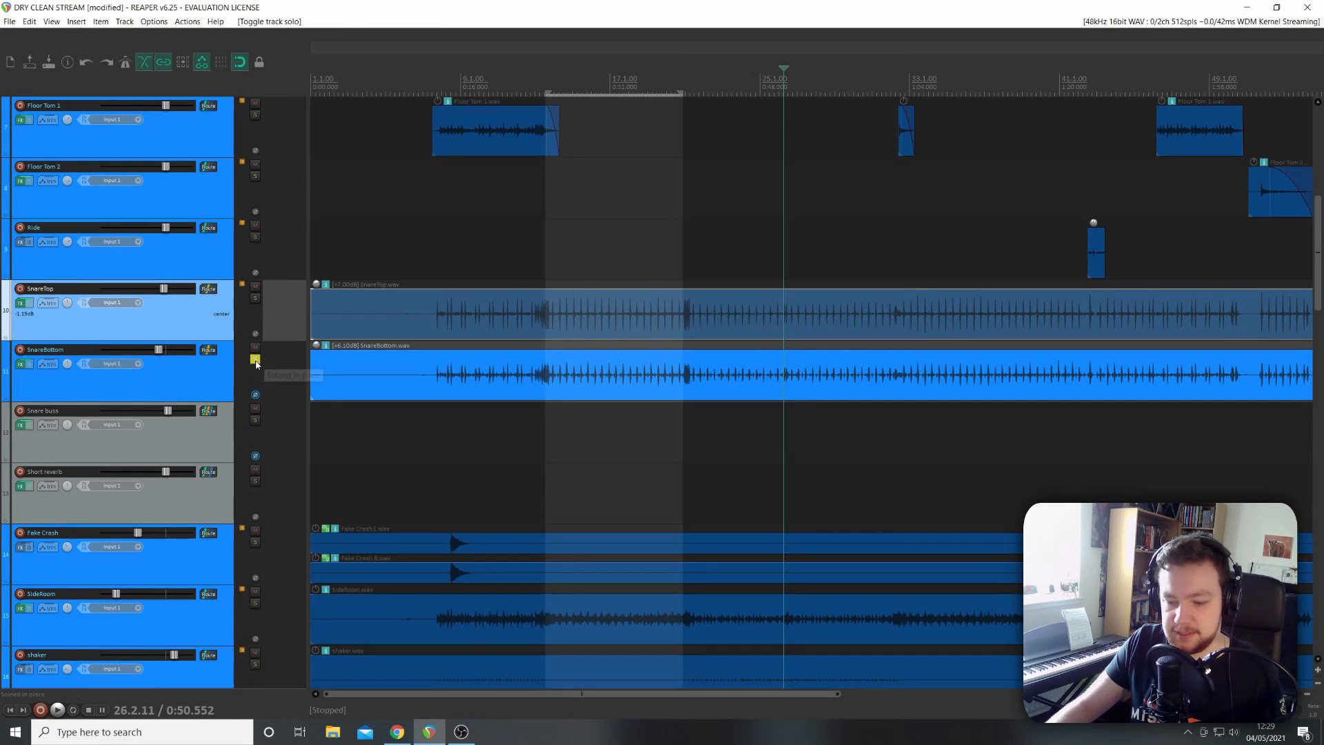
{"action": "key", "text": "space"}
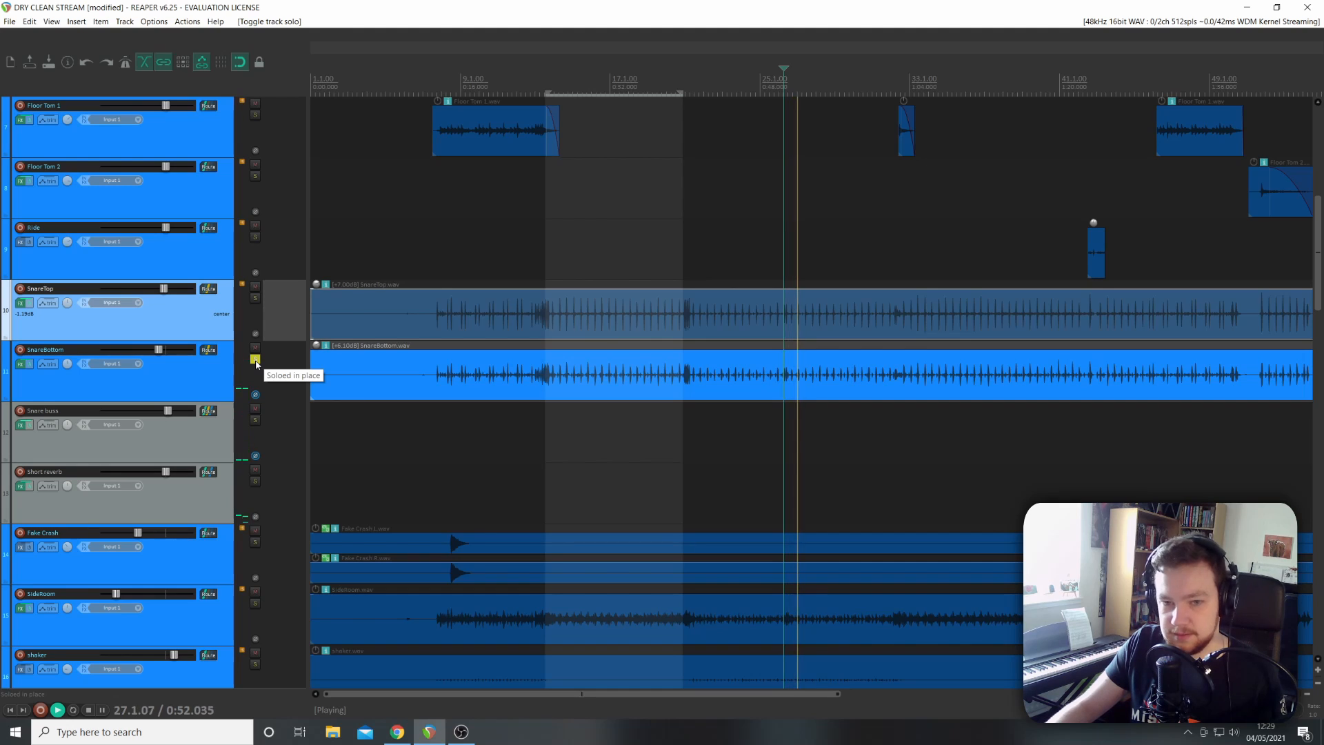
{"action": "left_click", "coordinate": [248, 433]}
{"action": "left_click", "coordinate": [255, 420]}
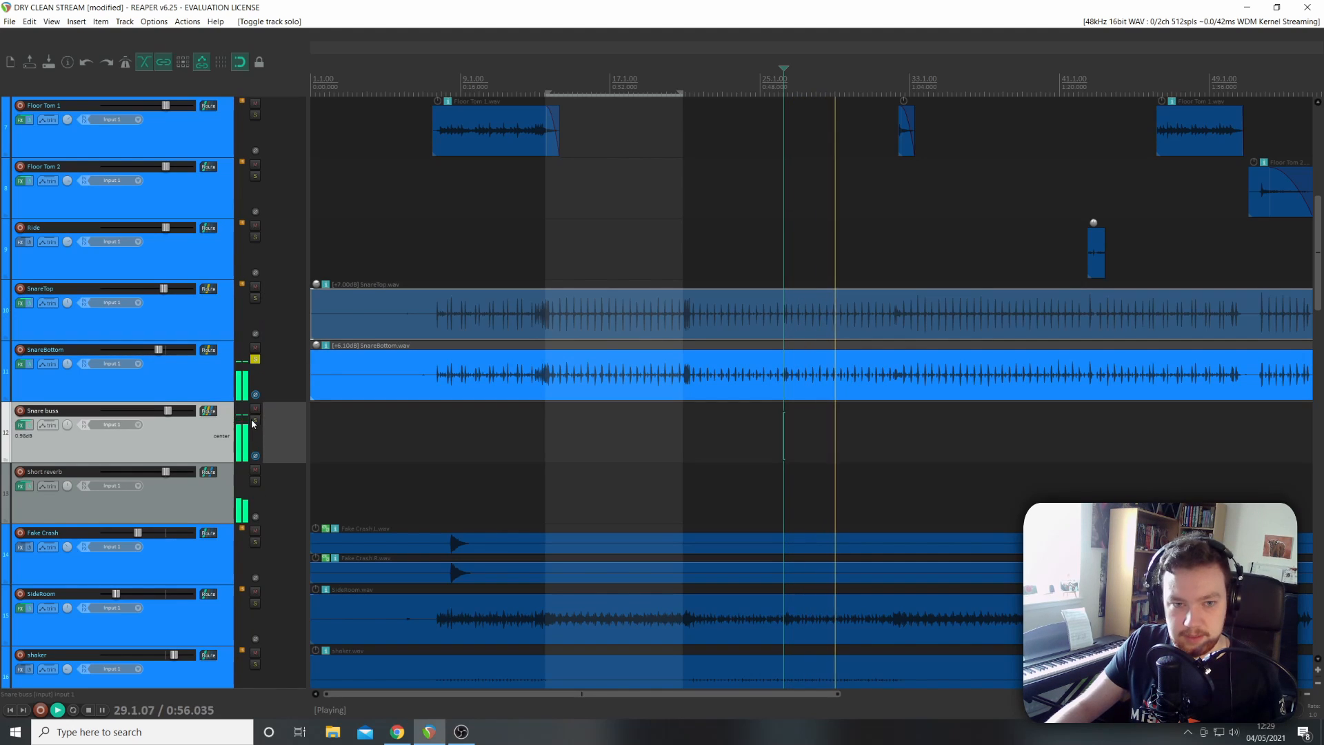
{"action": "left_click", "coordinate": [254, 359]}
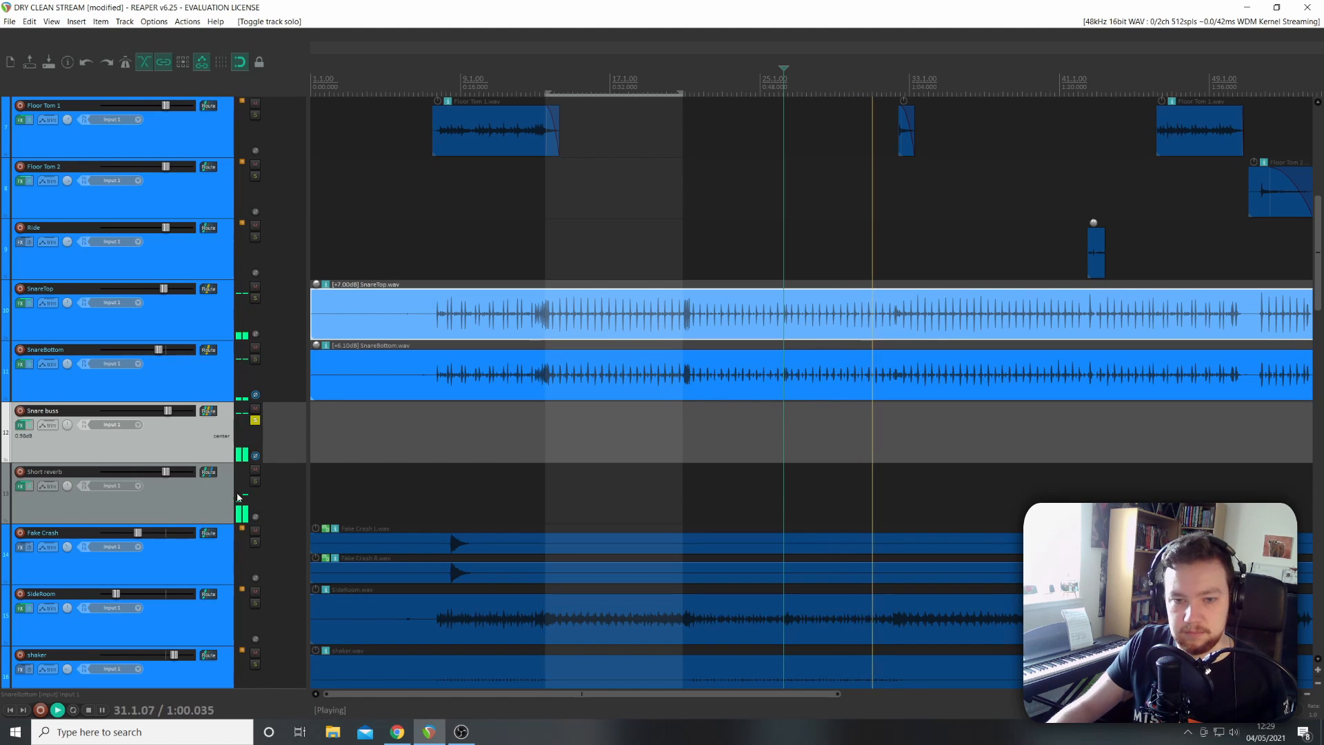
{"action": "key", "text": "space"}
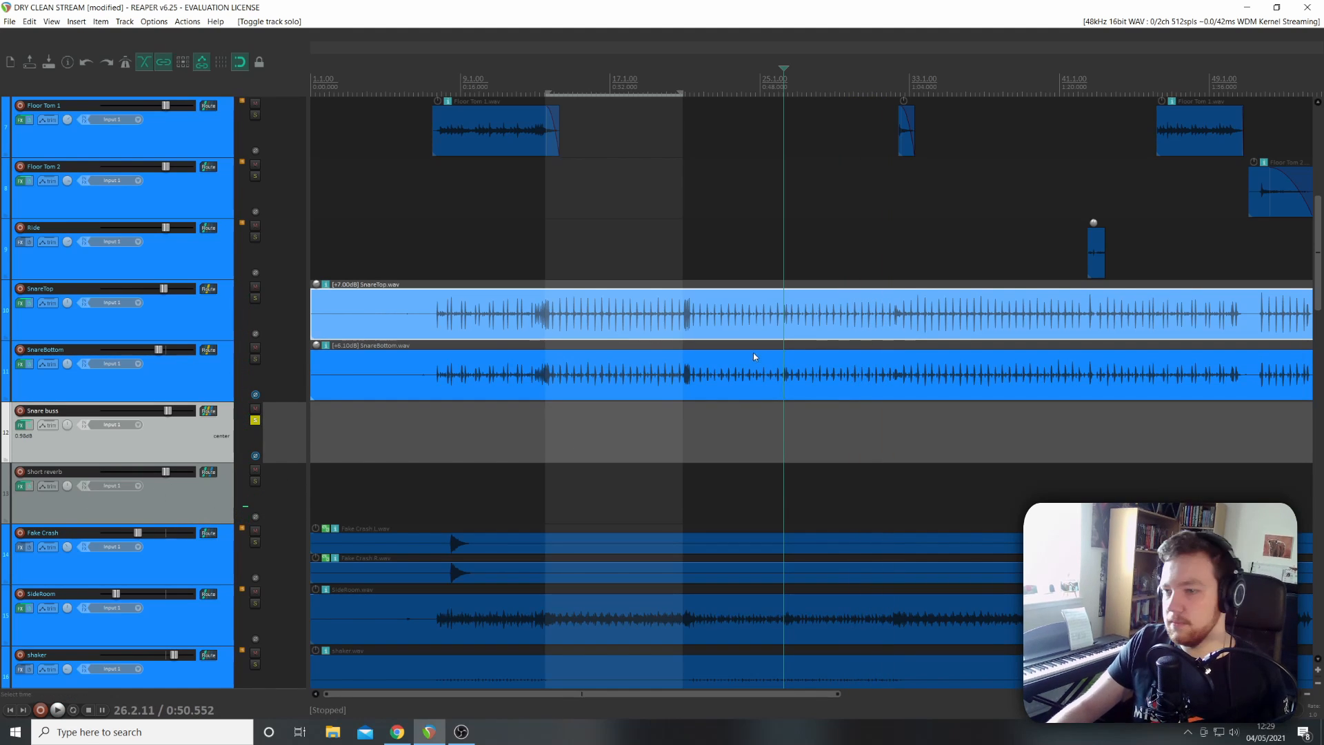
Mute the Short reverb track below the Snare buss.
{"action": "scroll", "coordinate": [755, 357], "scroll_direction": "down", "scroll_amount": 4}
{"action": "scroll", "coordinate": [428, 391], "scroll_direction": "up", "scroll_amount": 2}
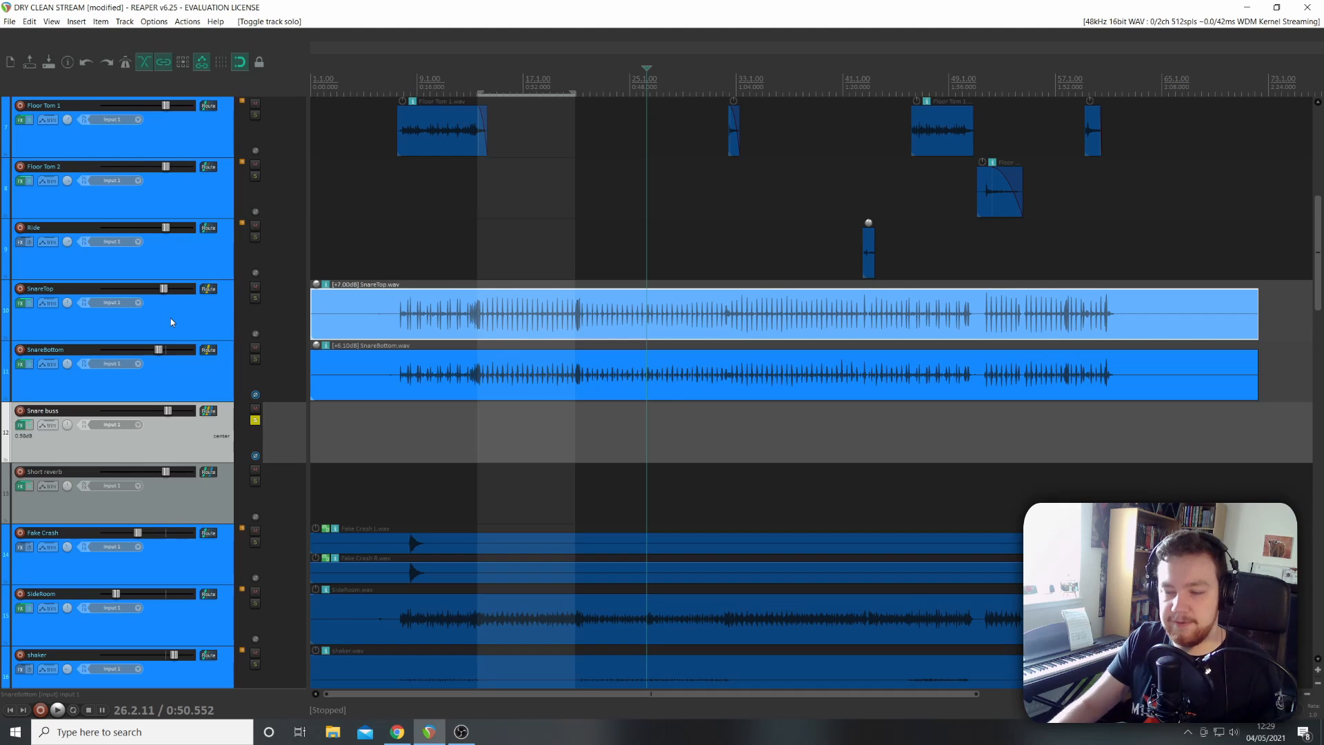
{"action": "scroll", "coordinate": [150, 529], "scroll_direction": "down", "scroll_amount": 10}
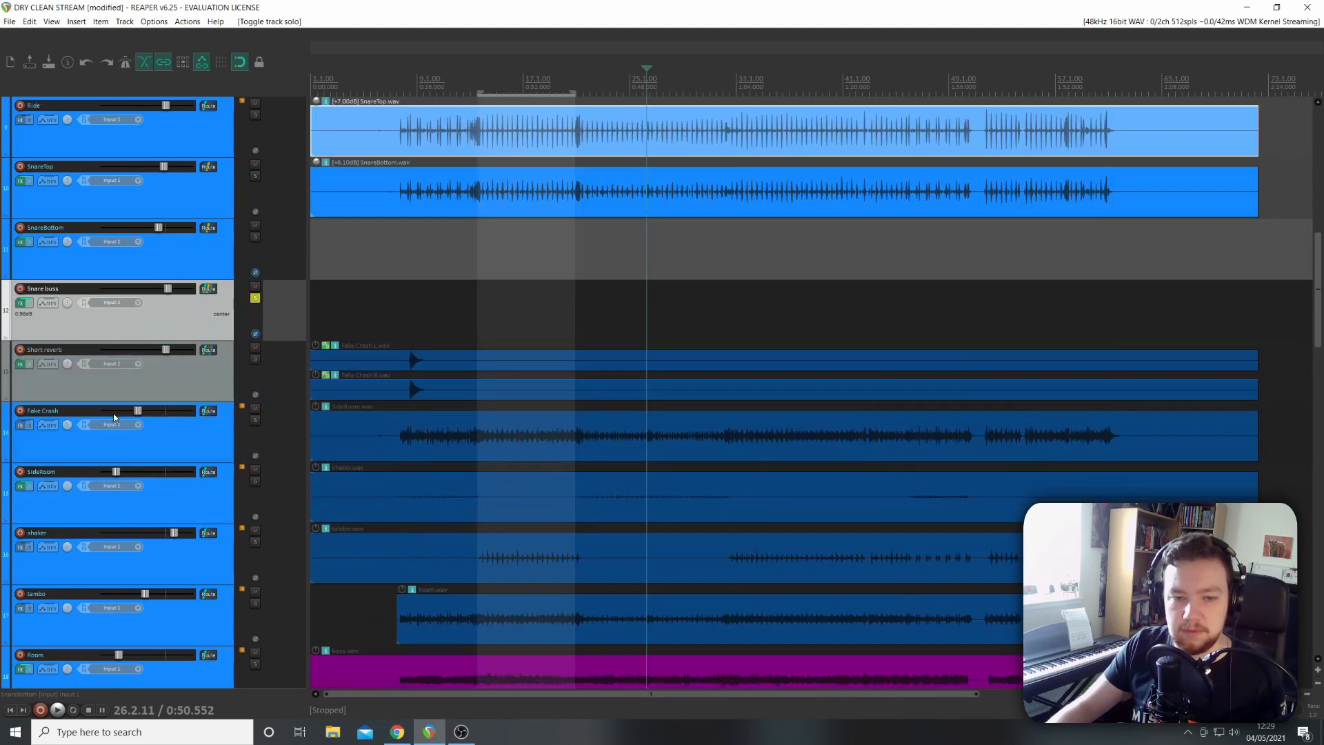
{"action": "scroll", "coordinate": [148, 424], "scroll_direction": "down", "scroll_amount": 8}
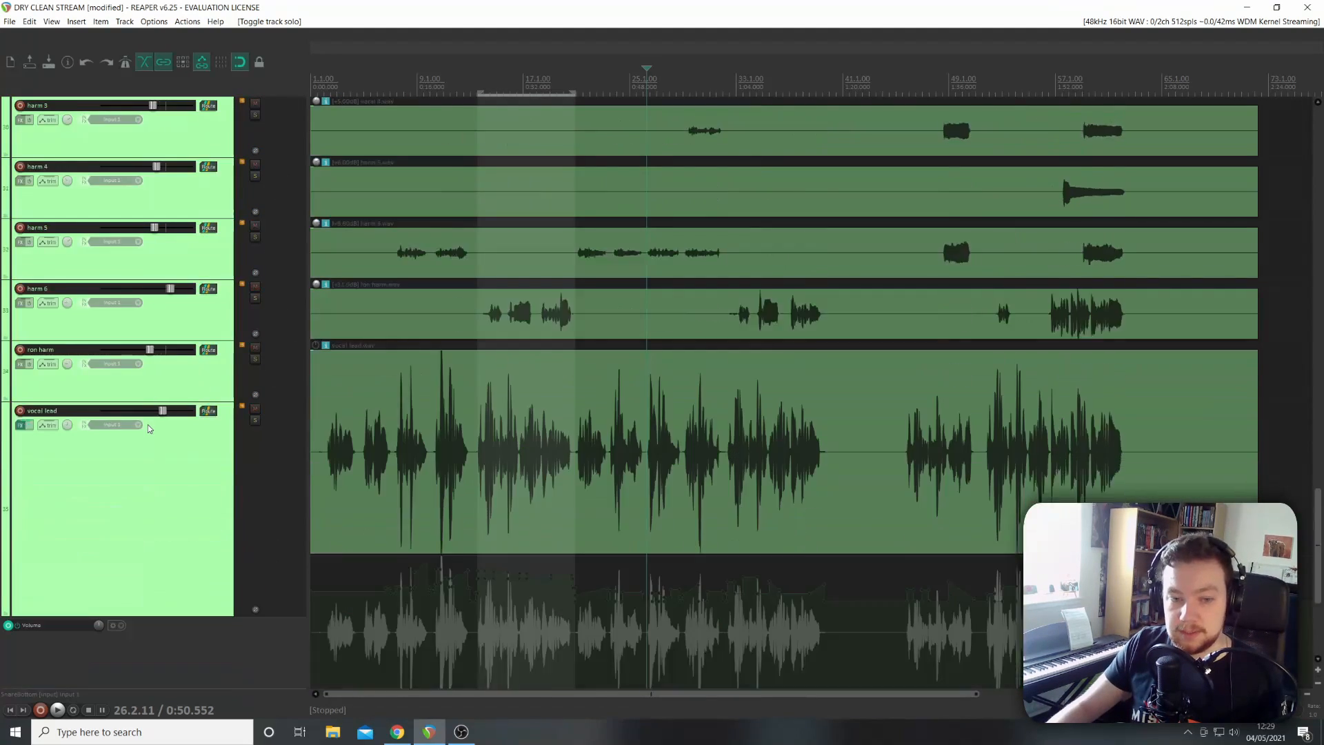
{"action": "scroll", "coordinate": [148, 425], "scroll_direction": "up", "scroll_amount": 15}
{"action": "scroll", "coordinate": [266, 466], "scroll_direction": "up", "scroll_amount": 7}
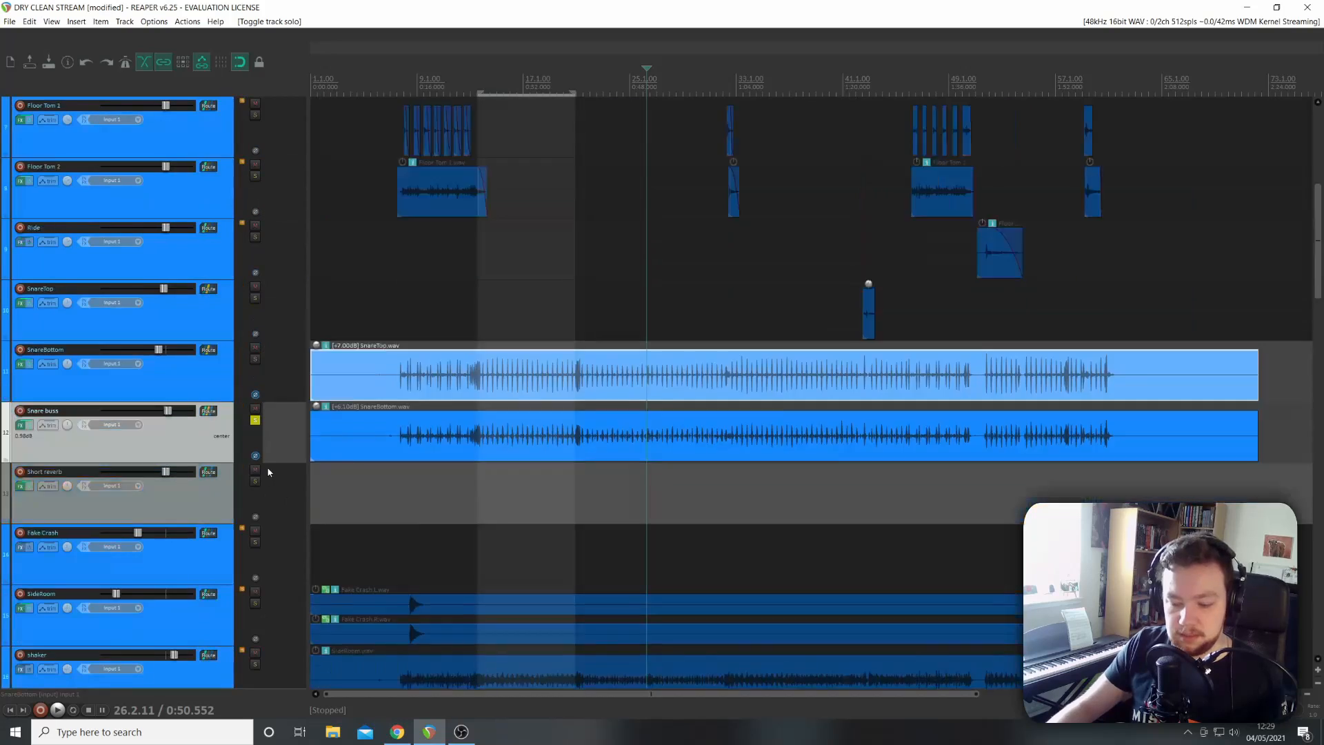
{"action": "scroll", "coordinate": [209, 440], "scroll_direction": "down", "scroll_amount": 2}
{"action": "left_click", "coordinate": [173, 436]}
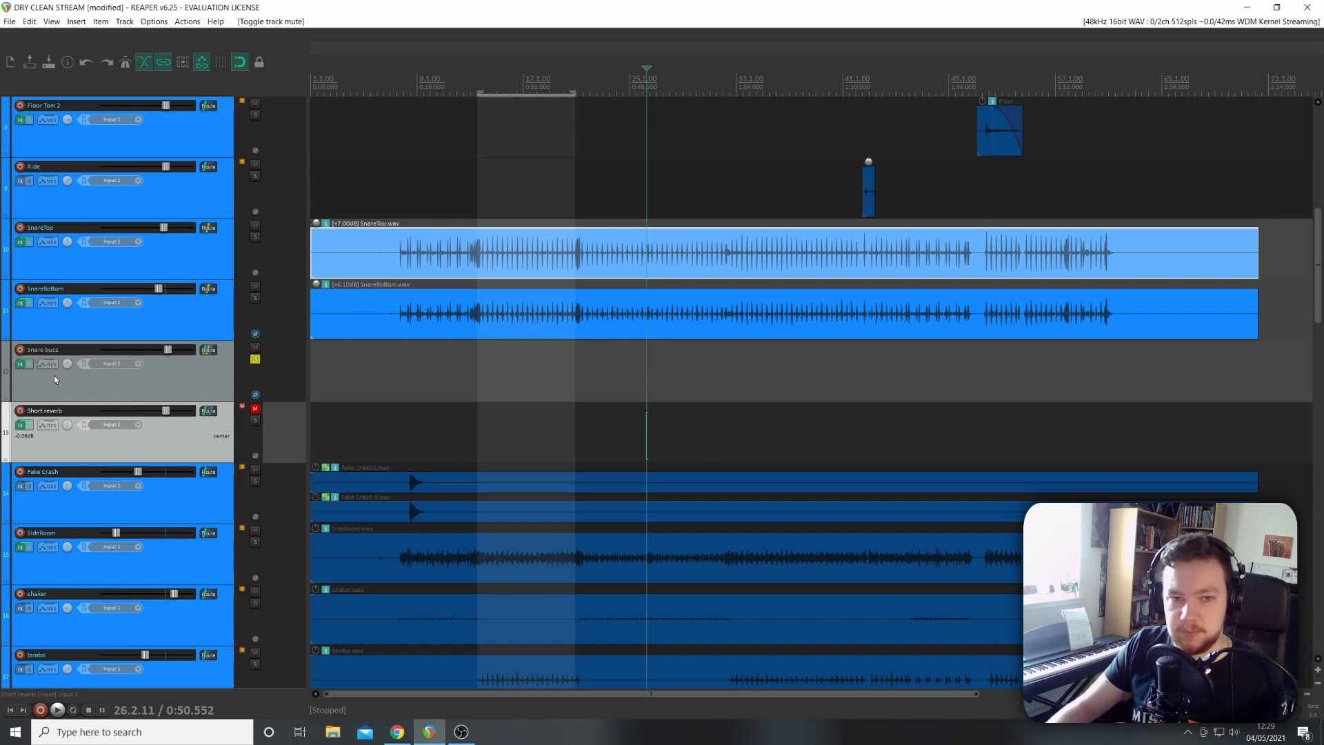
Create a send from the Snare buss to the Reverb track and lower it to about -19.4 dB during playback.
{"action": "mouse_move", "coordinate": [214, 349]}
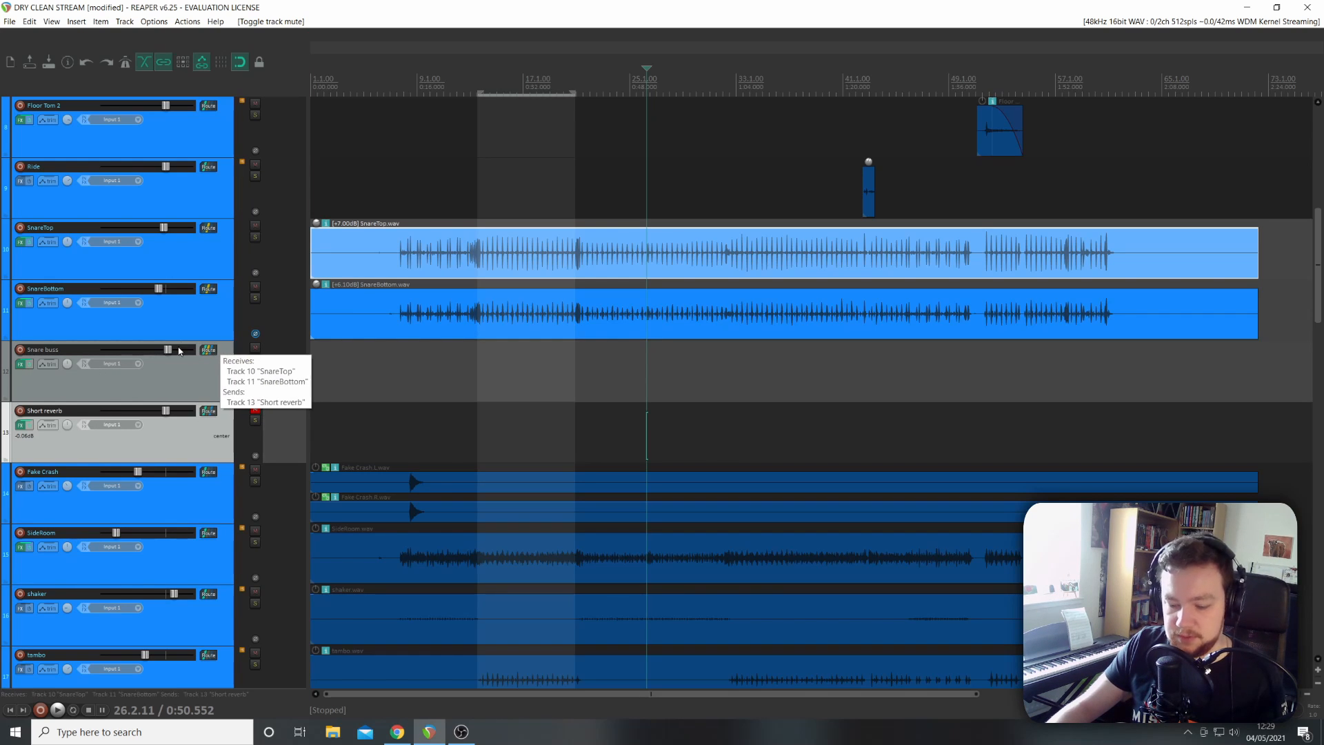
{"action": "scroll", "coordinate": [202, 386], "scroll_direction": "down", "scroll_amount": 12}
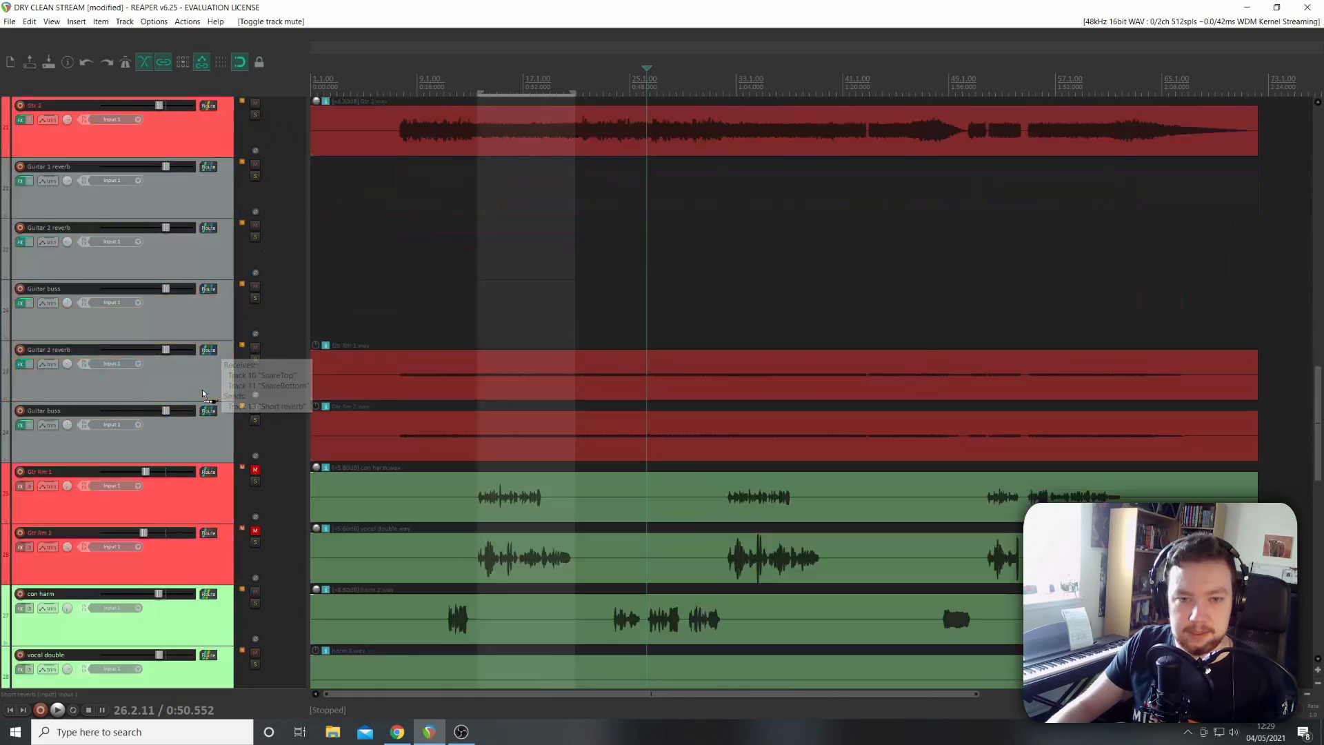
{"action": "scroll", "coordinate": [203, 394], "scroll_direction": "down", "scroll_amount": 8}
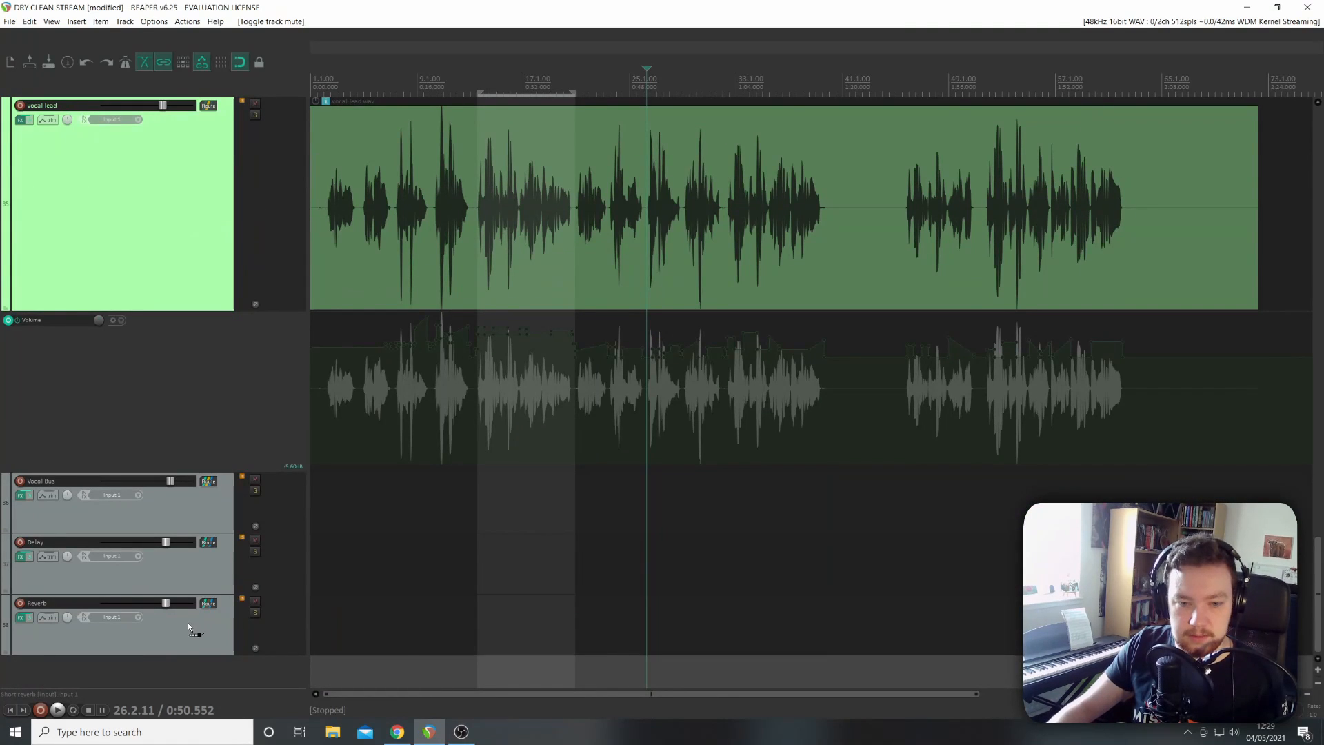
{"action": "left_click_drag", "start_coordinate": [189, 625], "coordinate": [189, 625]}
{"action": "key", "text": "space"}
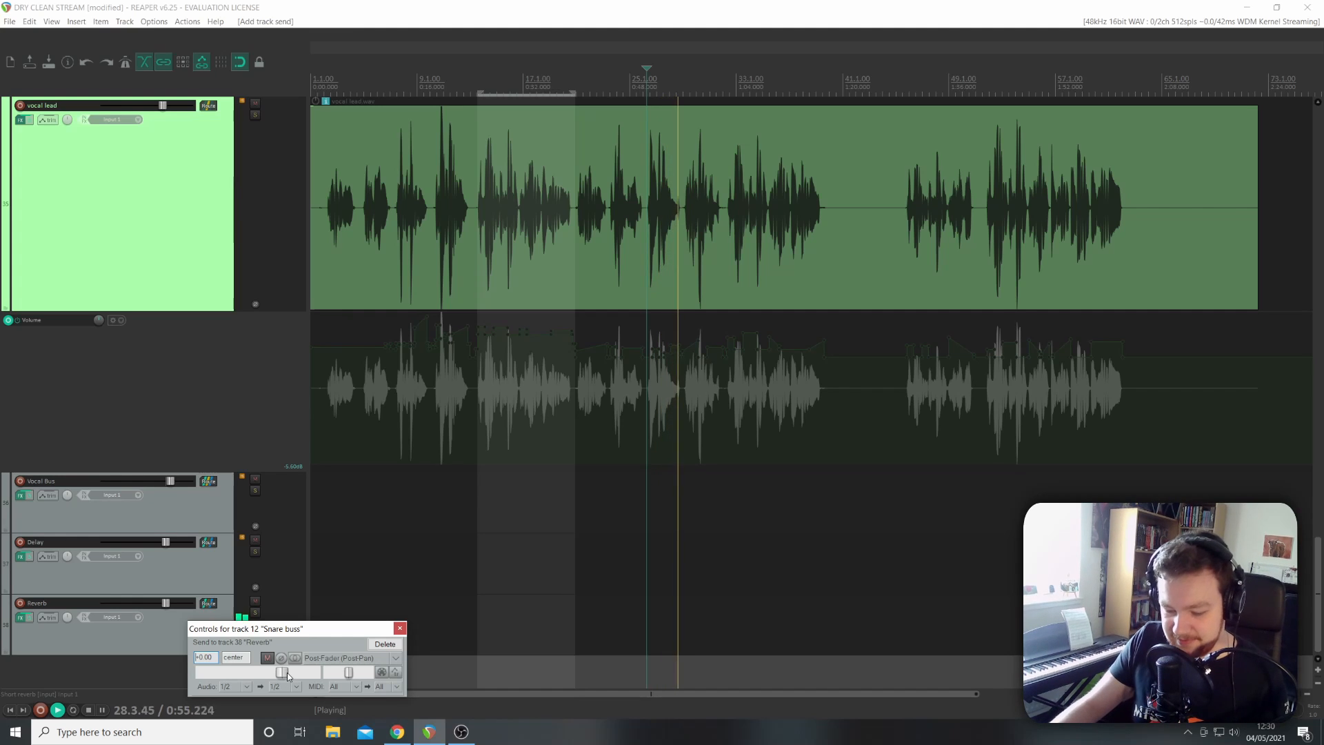
{"action": "left_click_drag", "start_coordinate": [287, 673], "coordinate": [244, 673]}
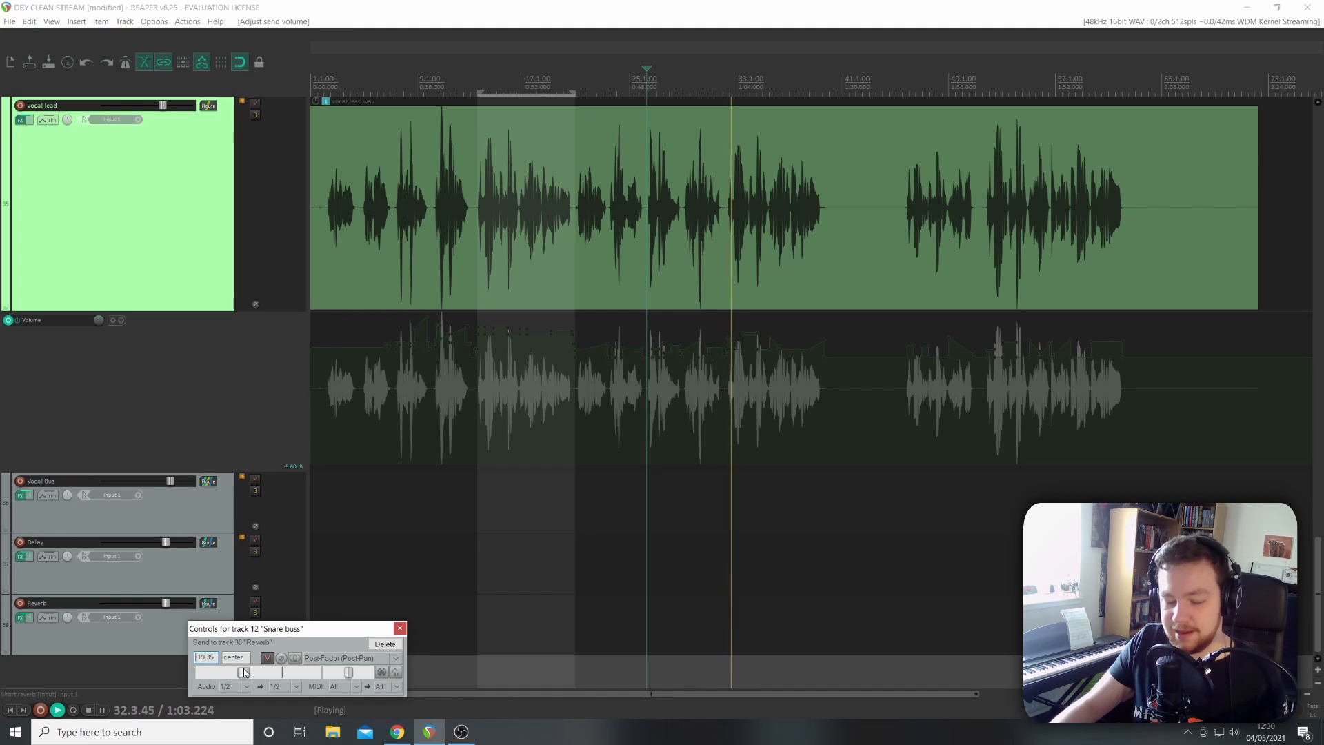
{"action": "key", "text": "space"}
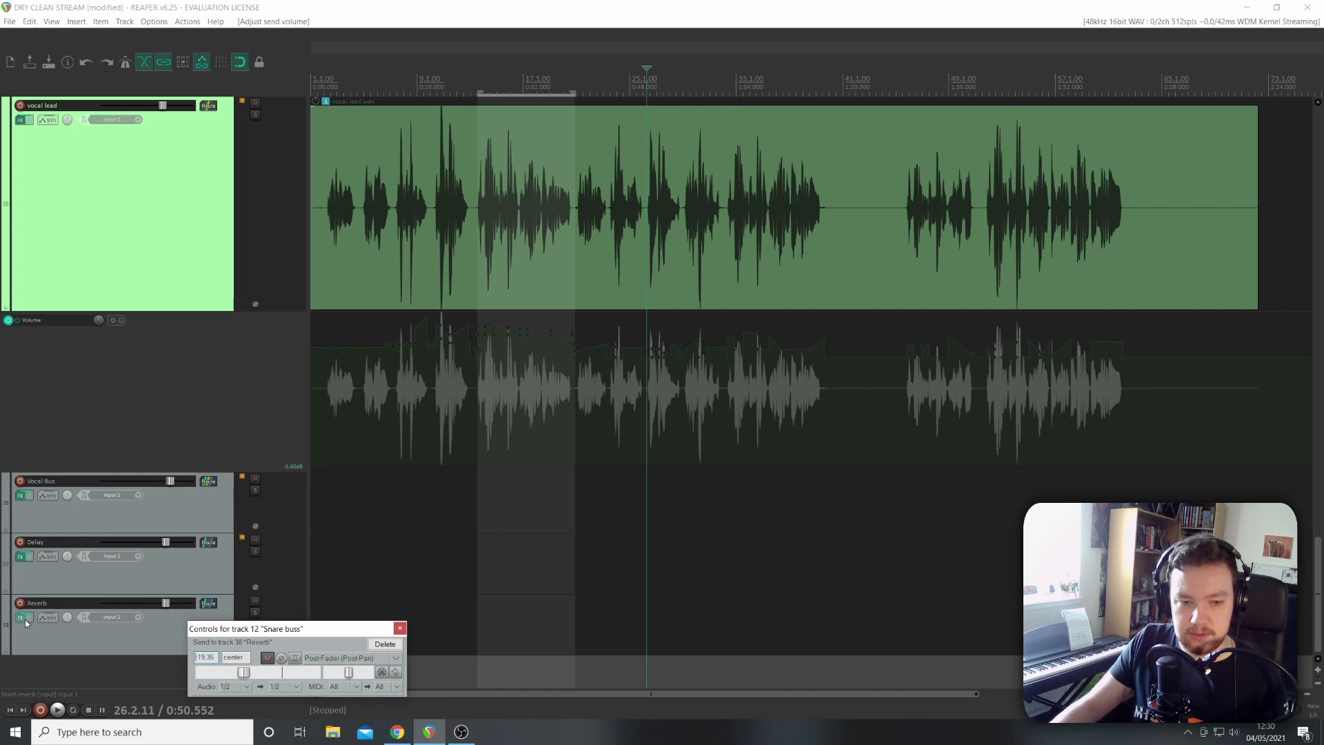
Add FabFilter Pro-Q 2 after ReaVerbate in the Reverb track's effects chain.
{"action": "left_click", "coordinate": [209, 603]}
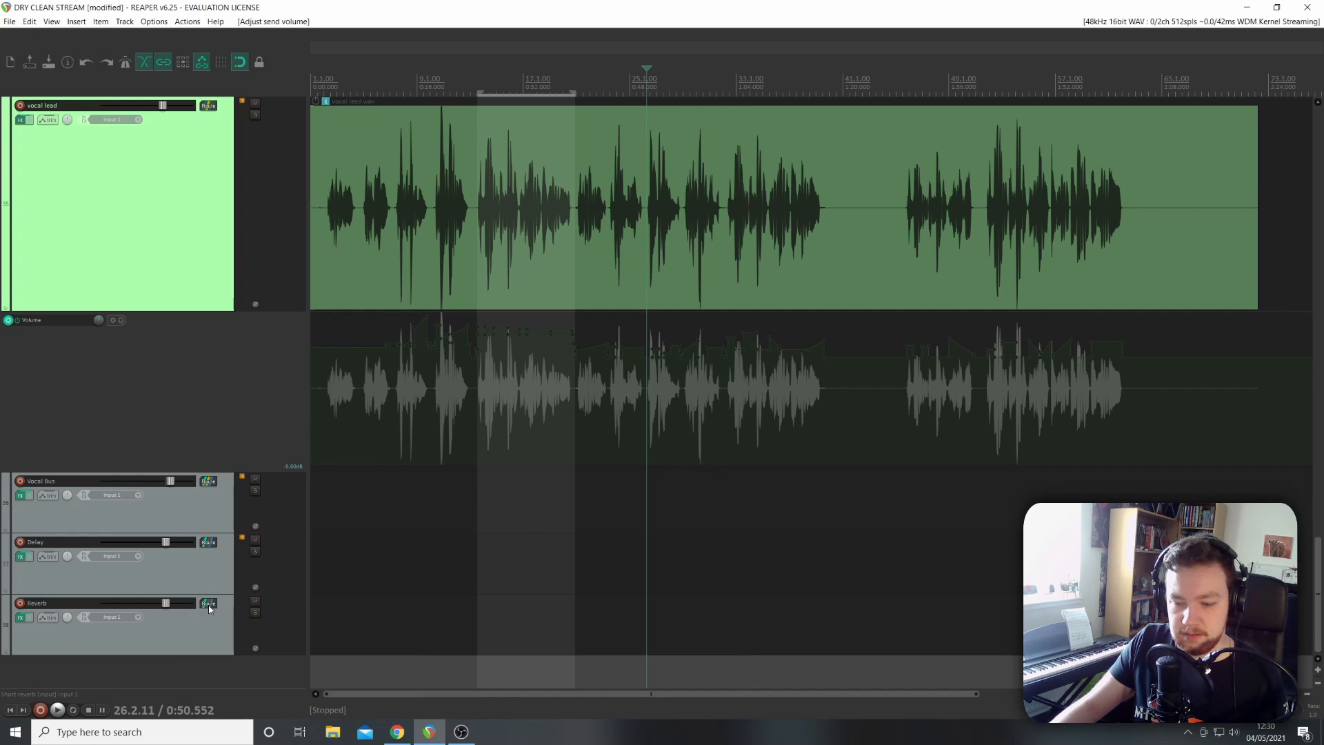
{"action": "left_click", "coordinate": [20, 618]}
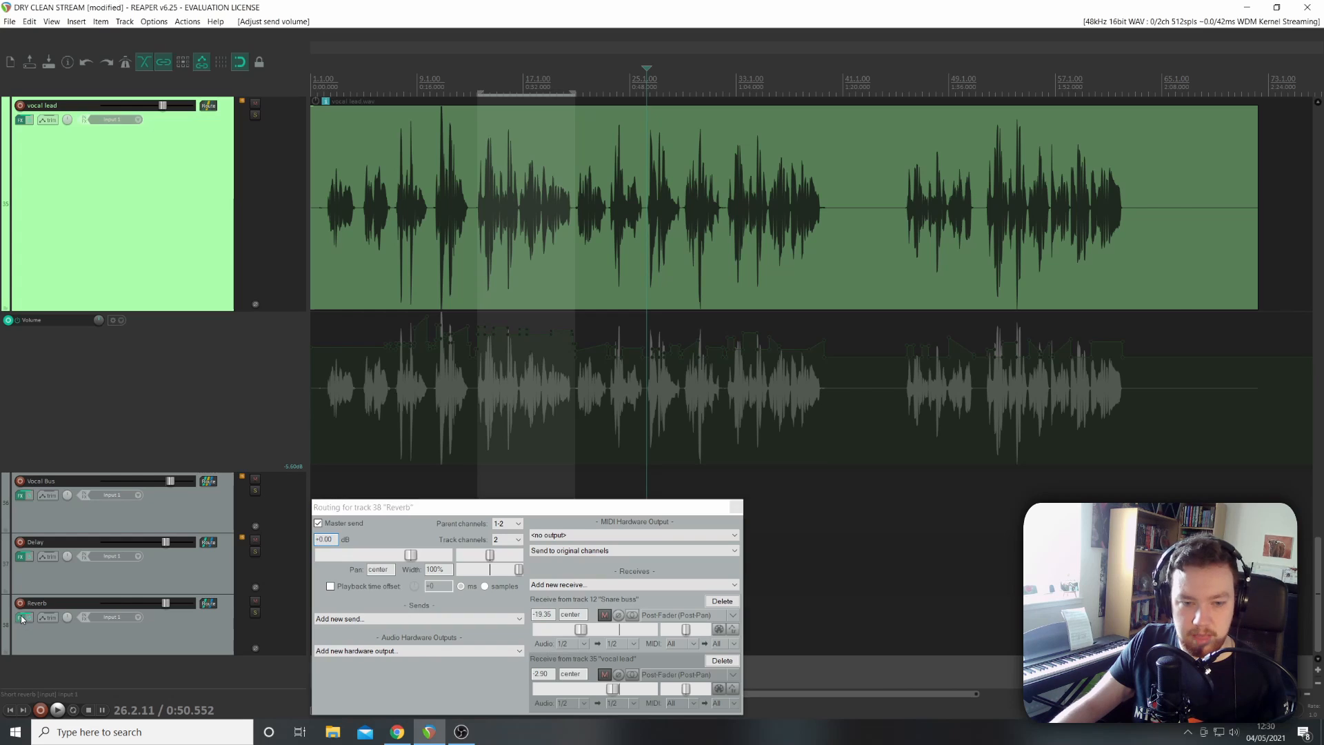
{"action": "double_click", "coordinate": [800, 285]}
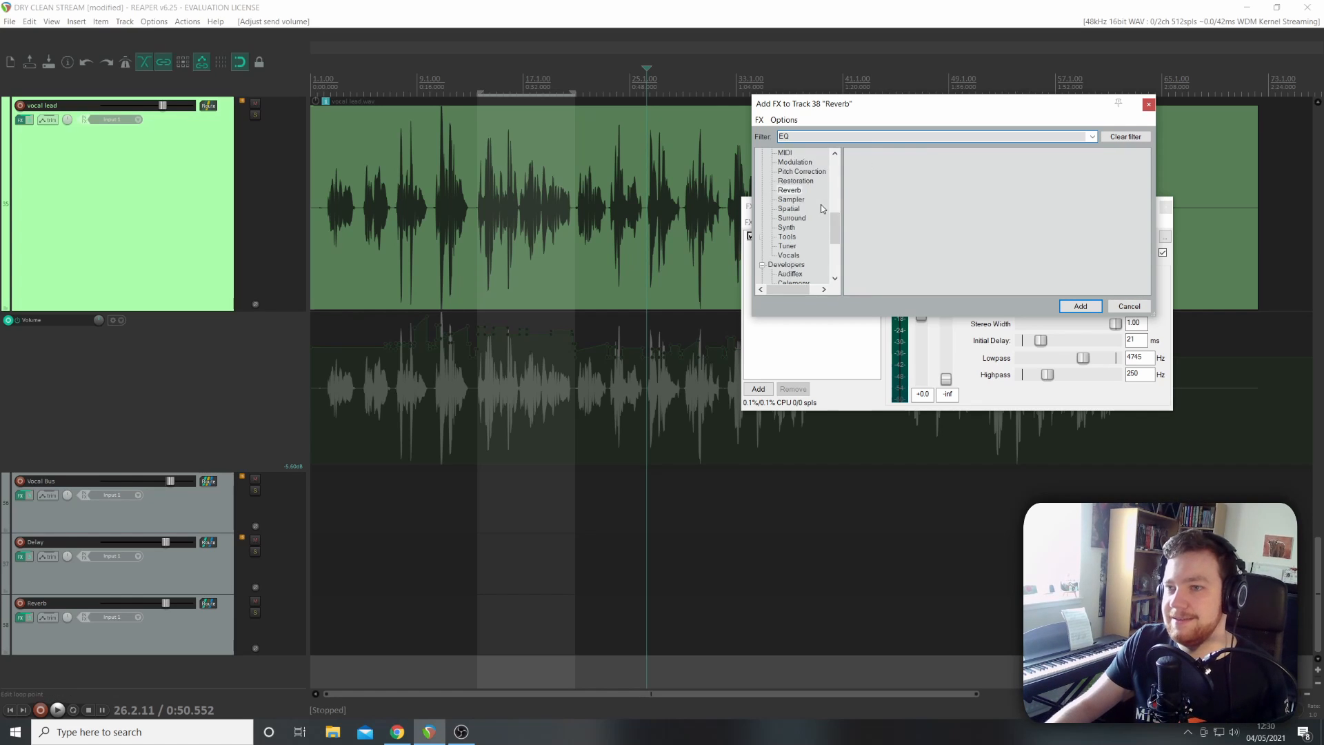
{"action": "scroll", "coordinate": [797, 208], "scroll_direction": "up", "scroll_amount": 3}
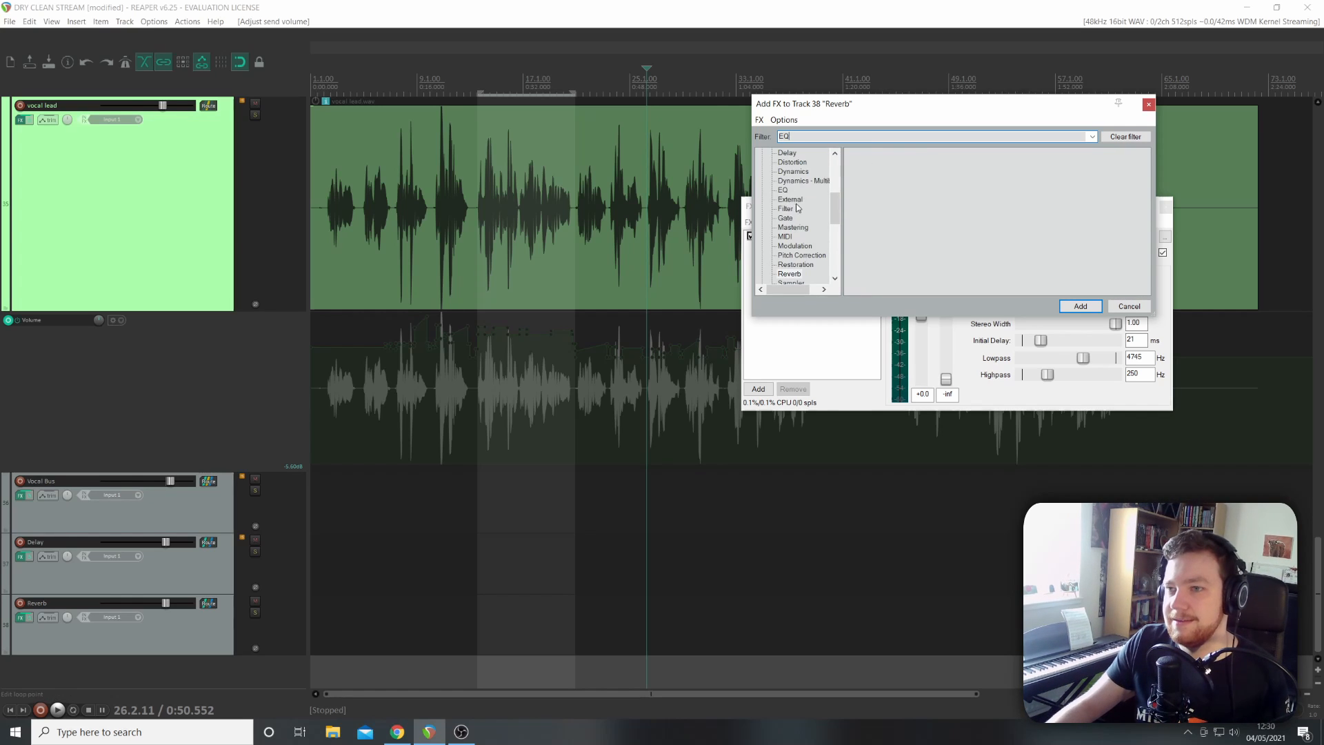
{"action": "left_click", "coordinate": [1135, 140]}
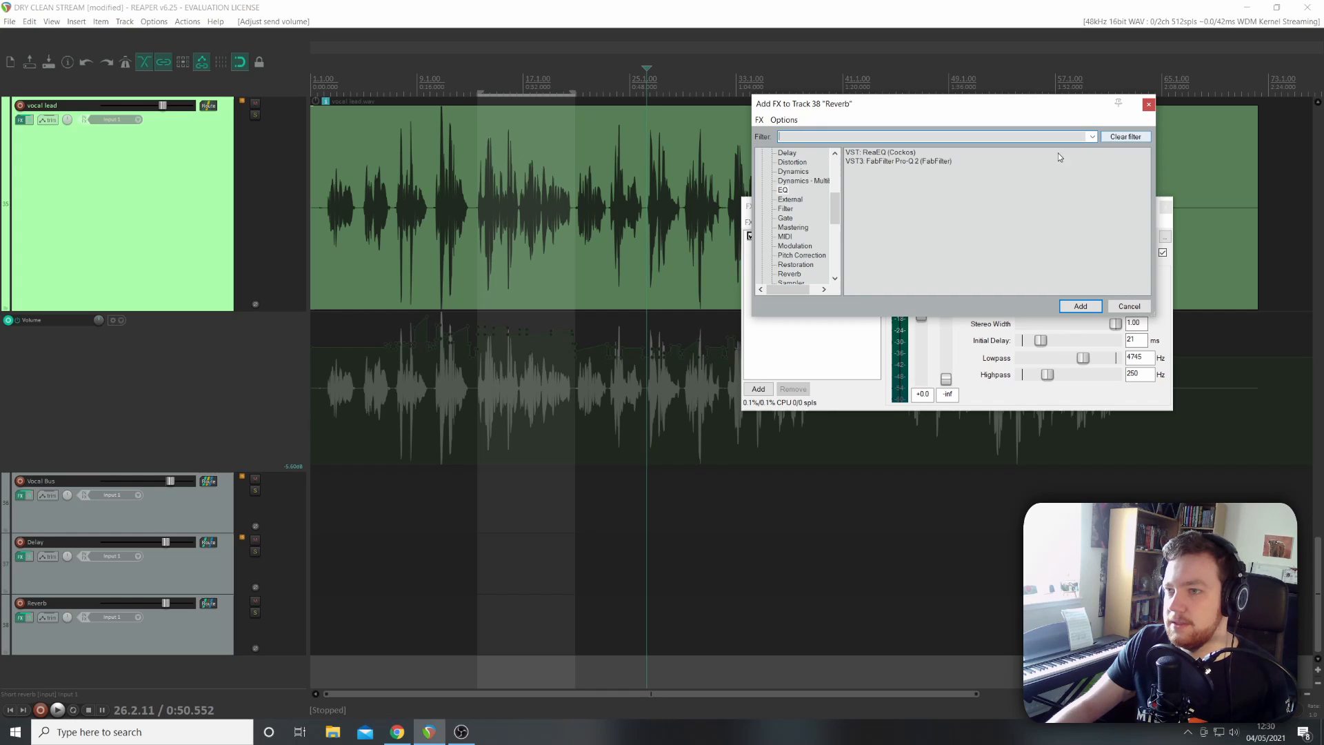
{"action": "left_click", "coordinate": [1081, 306]}
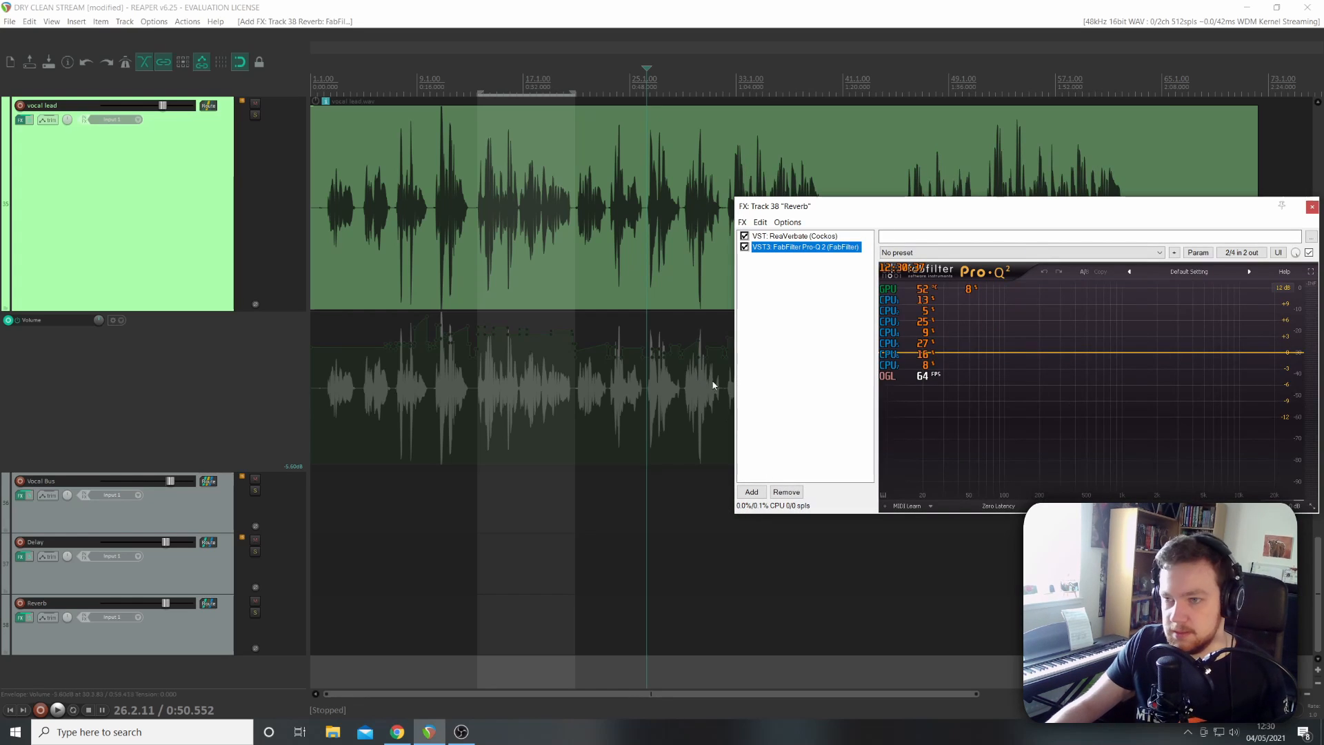
Add a high cut in the Reverb track's Pro-Q 2 and lower it to about 1155 Hz while the snare plays.
{"action": "left_click", "coordinate": [1283, 353]}
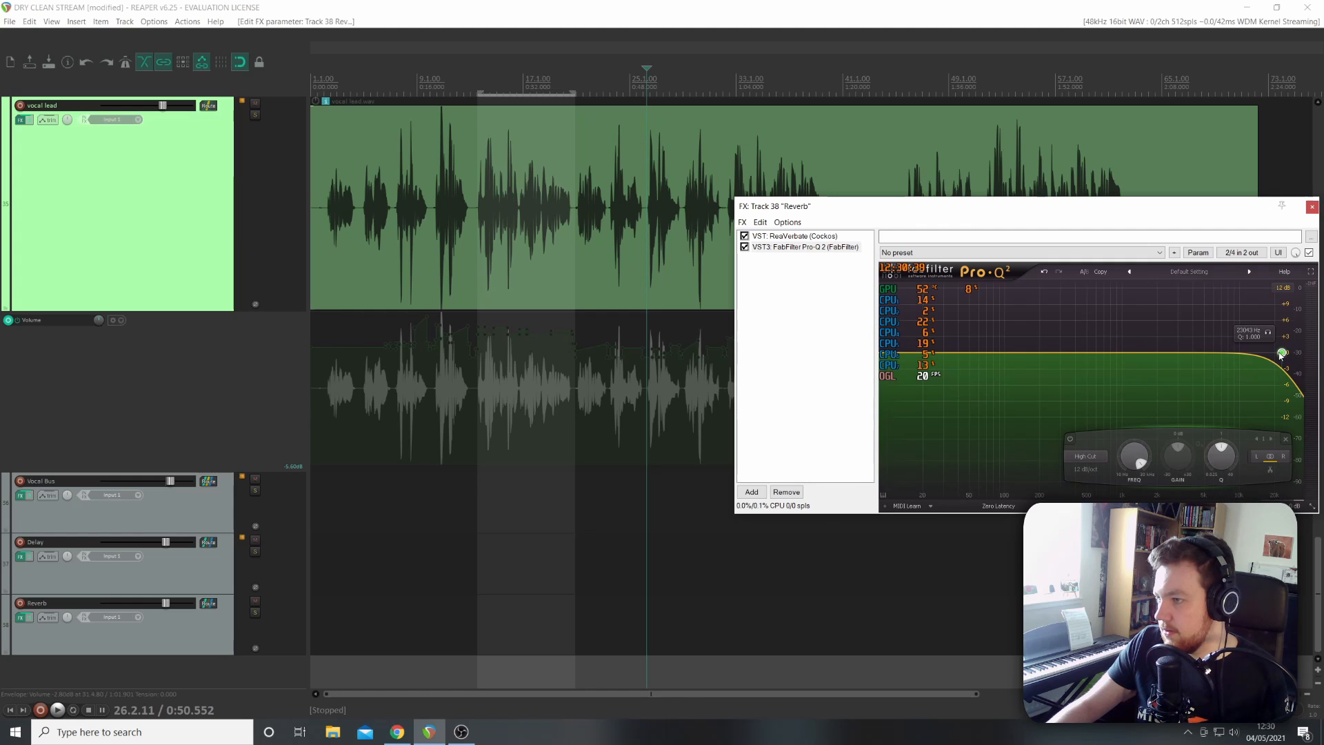
{"action": "left_click_drag", "start_coordinate": [1281, 355], "coordinate": [1159, 356]}
{"action": "key", "text": "space"}
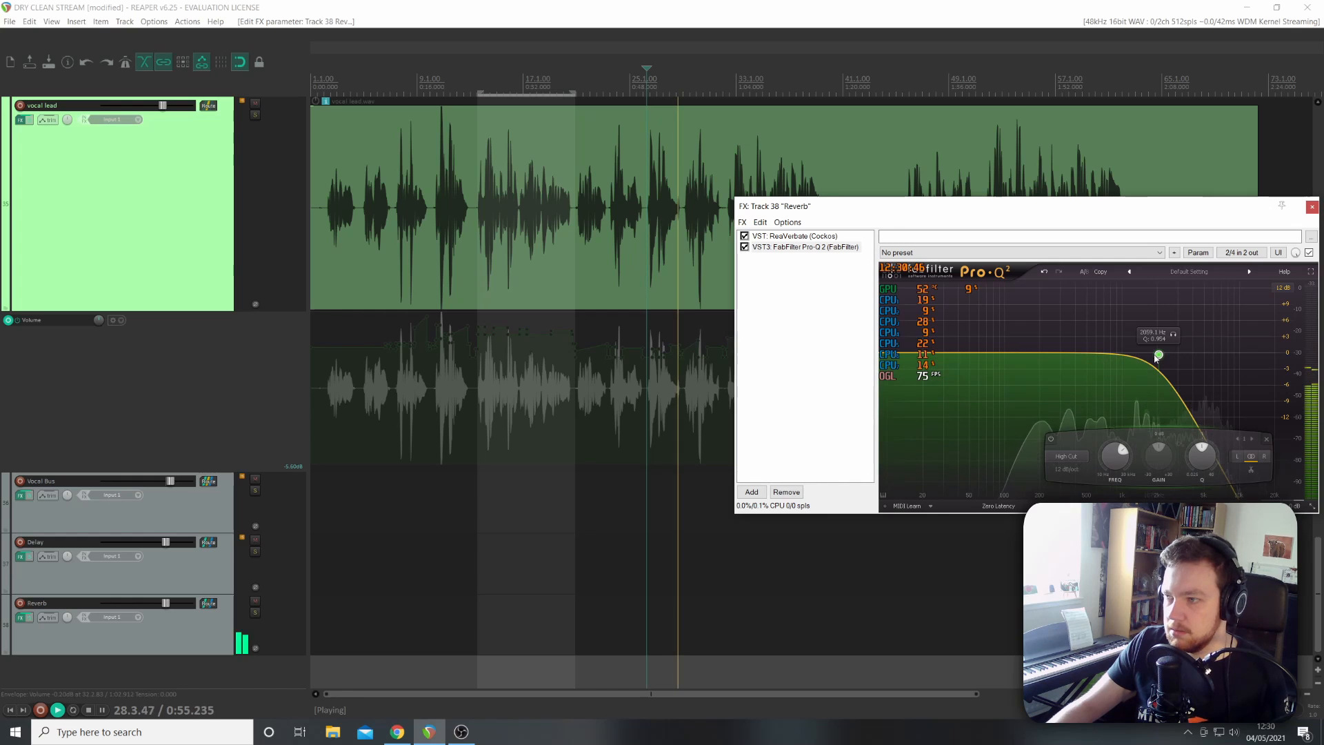
{"action": "left_click_drag", "start_coordinate": [1159, 354], "coordinate": [1128, 360]}
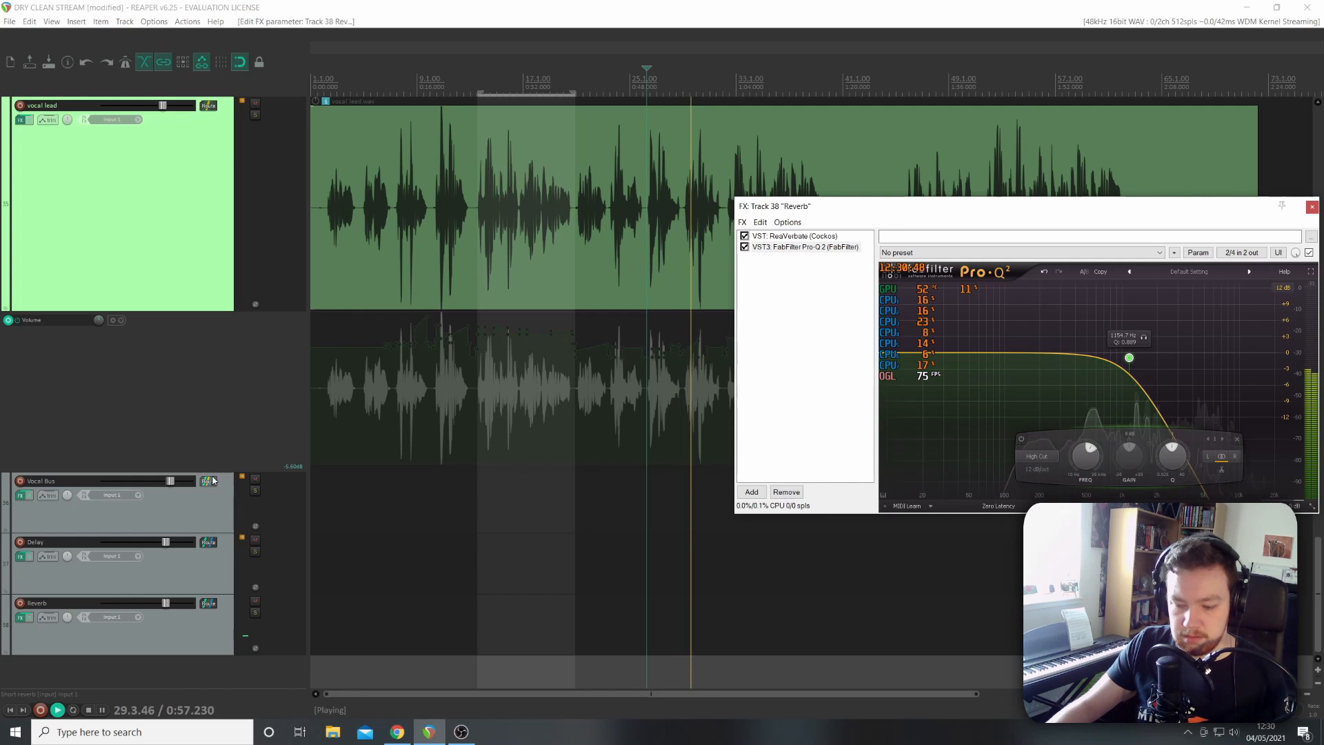
Raise the Snare buss send to the Reverb track to about -3.8 dB while the snare plays.
{"action": "scroll", "coordinate": [201, 483], "scroll_direction": "up", "scroll_amount": 4}
{"action": "scroll", "coordinate": [201, 482], "scroll_direction": "up", "scroll_amount": 15}
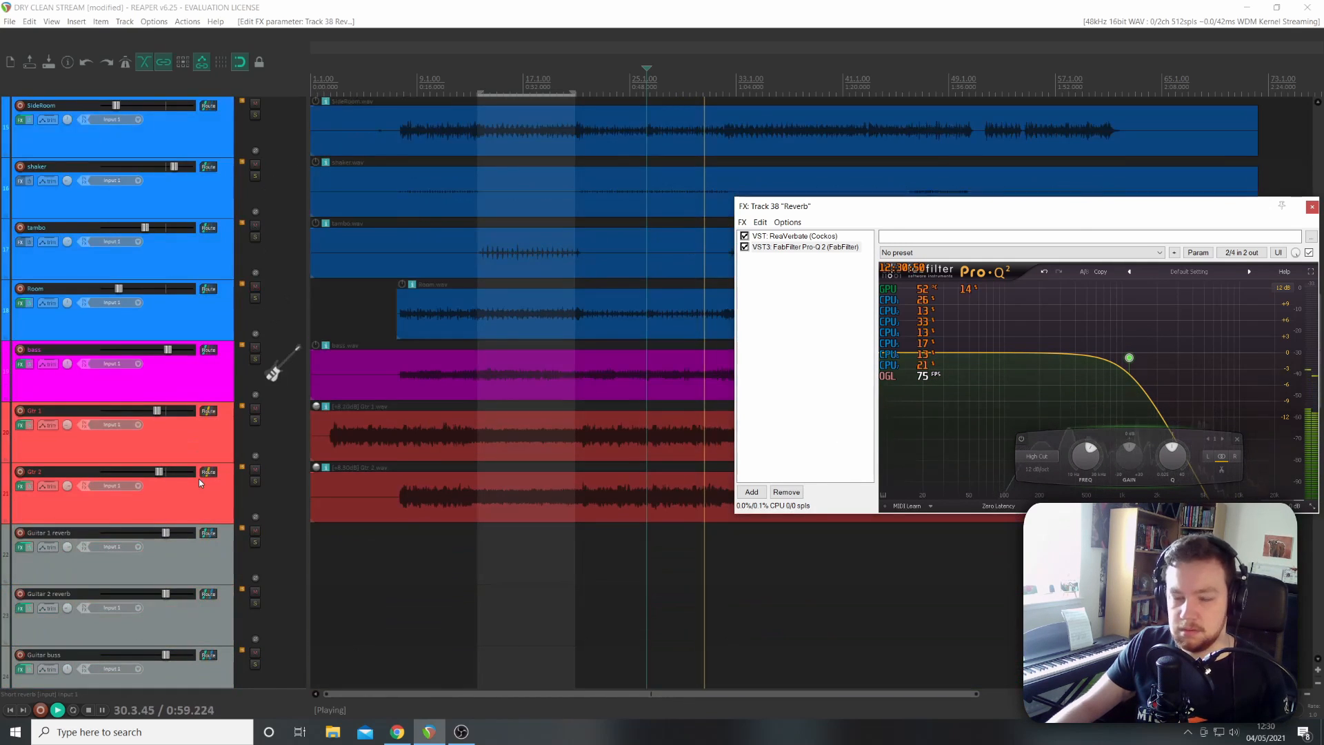
{"action": "scroll", "coordinate": [183, 327], "scroll_direction": "up", "scroll_amount": 1}
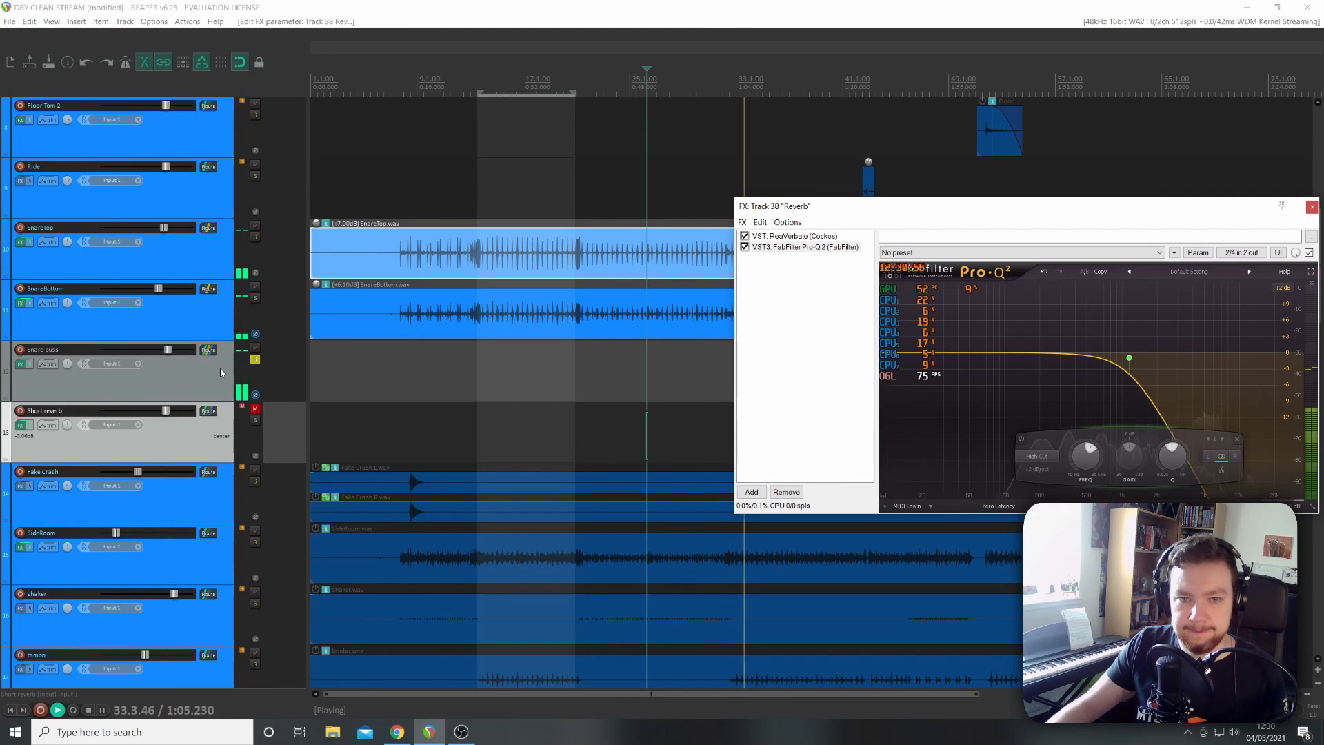
{"action": "left_click", "coordinate": [208, 351]}
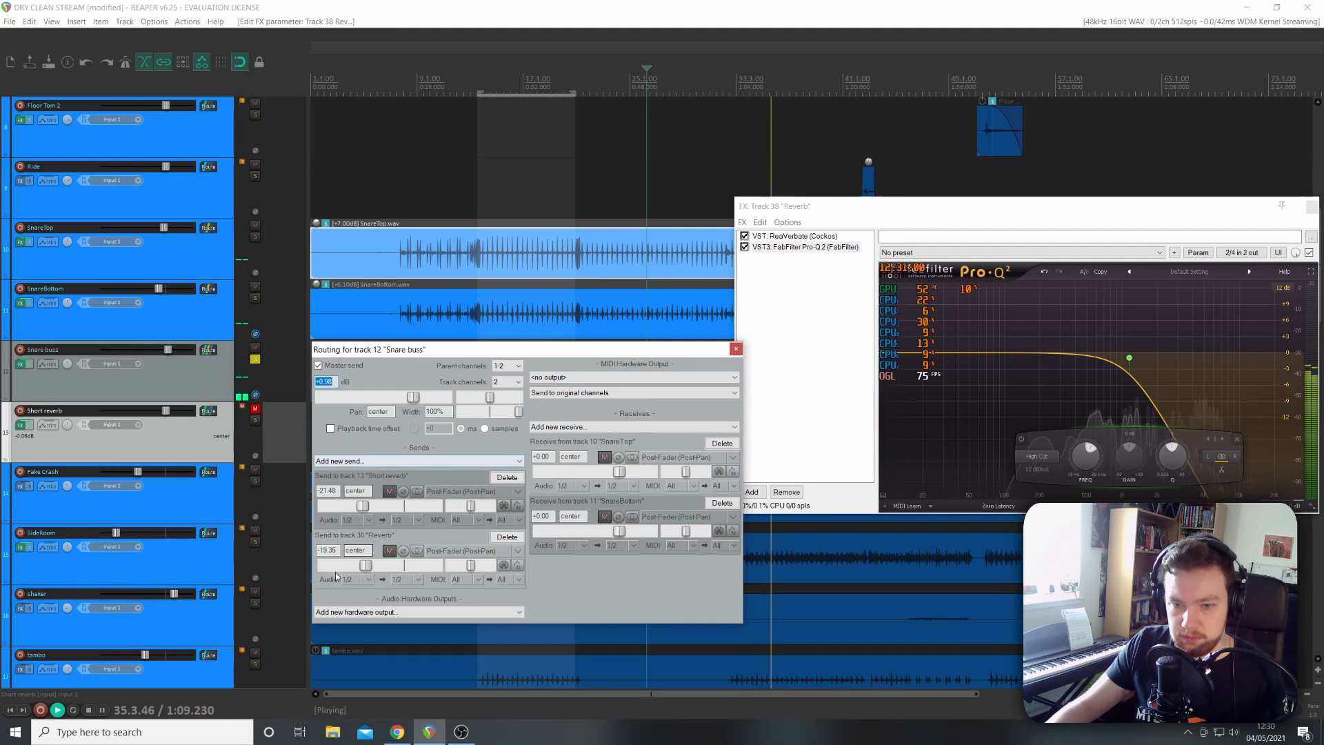
{"action": "left_click_drag", "start_coordinate": [358, 565], "coordinate": [396, 567]}
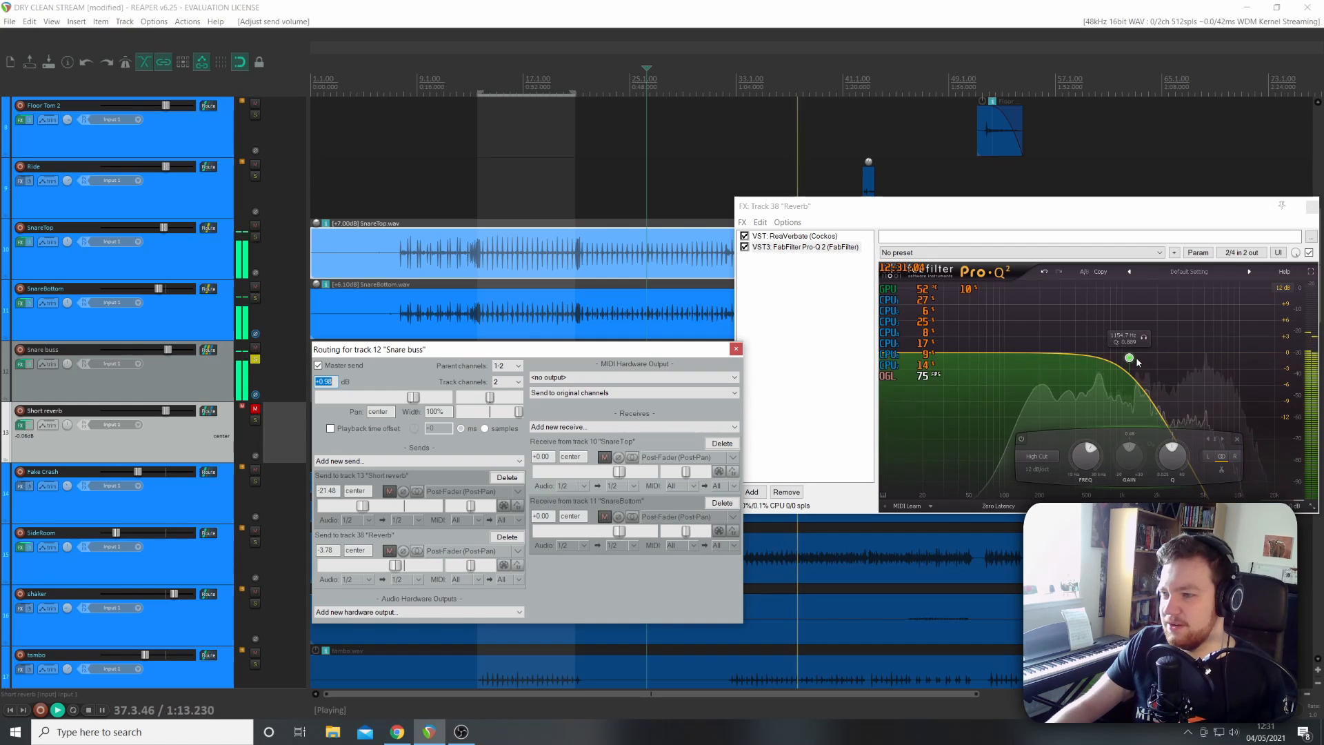
Raise the high cut in the Reverb track's Pro-Q 2 to about 4.5 kHz, stop playback, and close the effects chain.
{"action": "left_click_drag", "start_coordinate": [1130, 358], "coordinate": [1202, 360]}
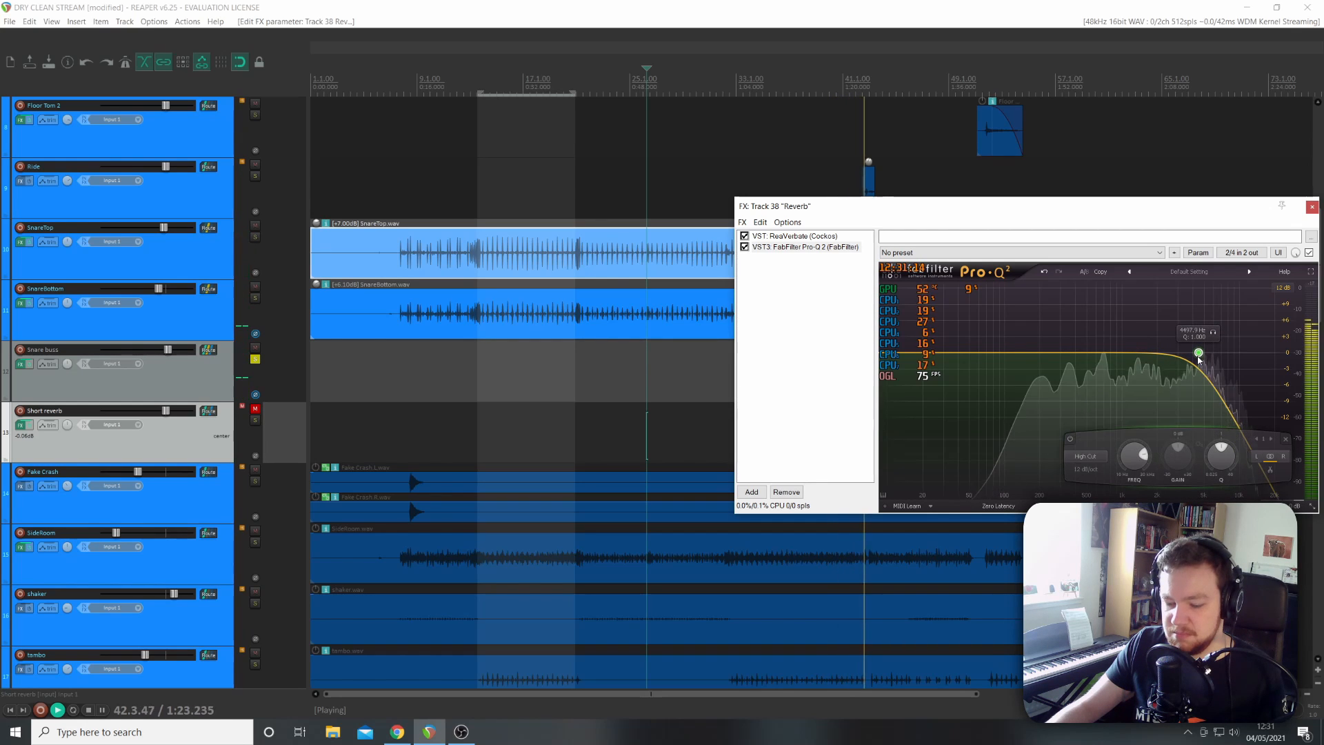
{"action": "key", "text": "space"}
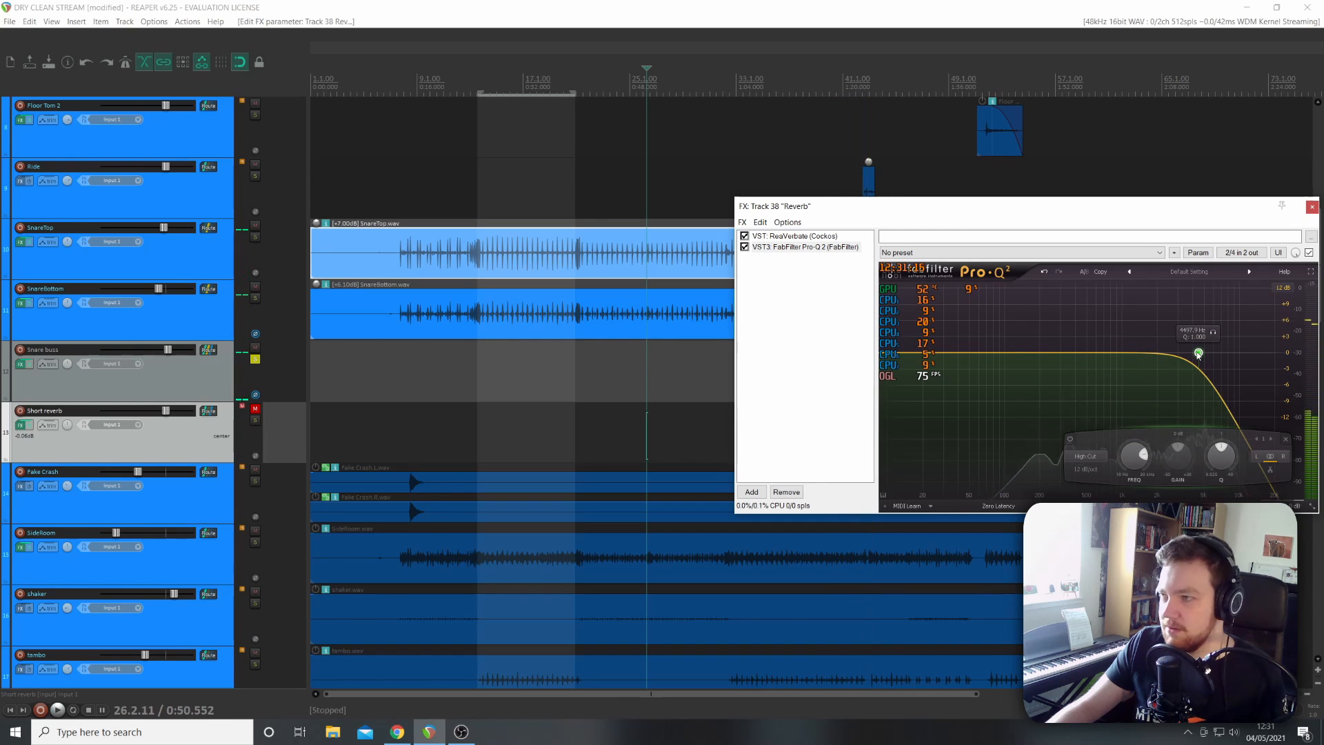
{"action": "left_click", "coordinate": [1312, 207]}
Check the plugins on the Short reverb track, close its effects chain, and look through the tracks down to the guitars.
{"action": "left_click", "coordinate": [19, 427]}
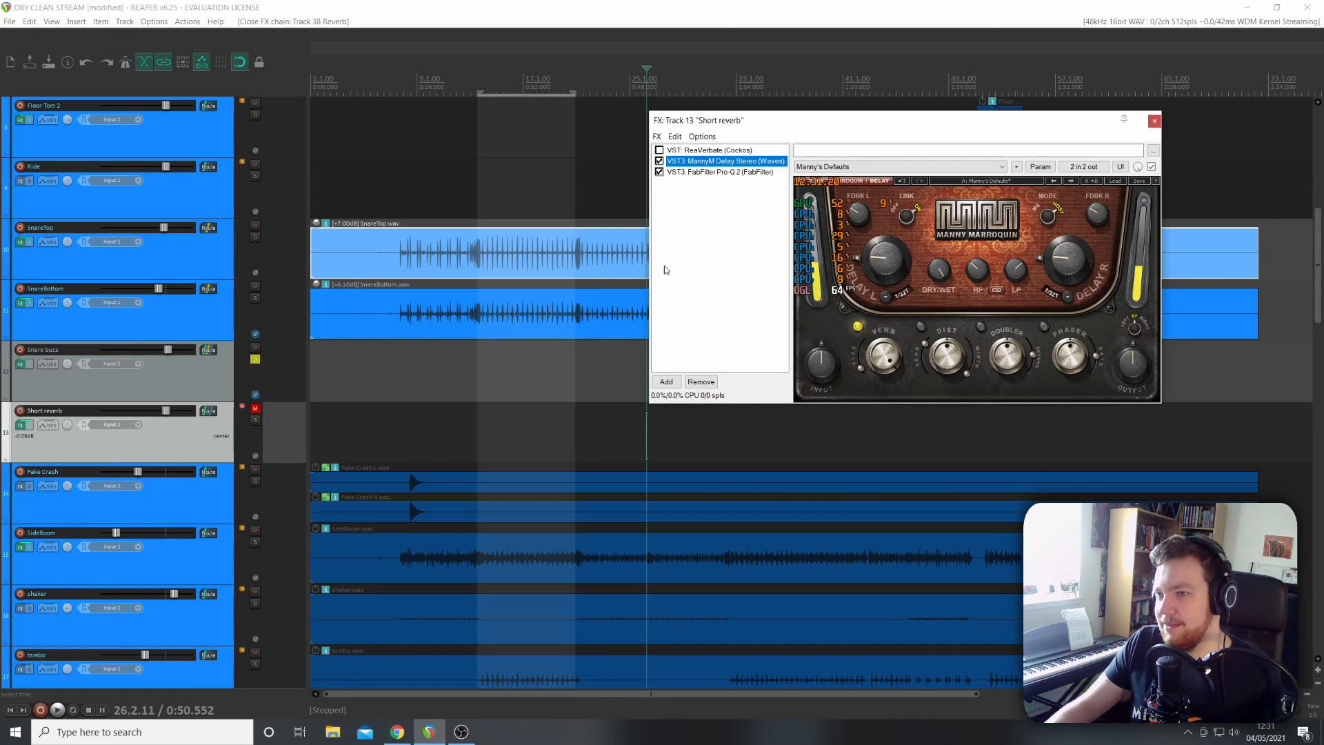
{"action": "left_click", "coordinate": [1154, 122]}
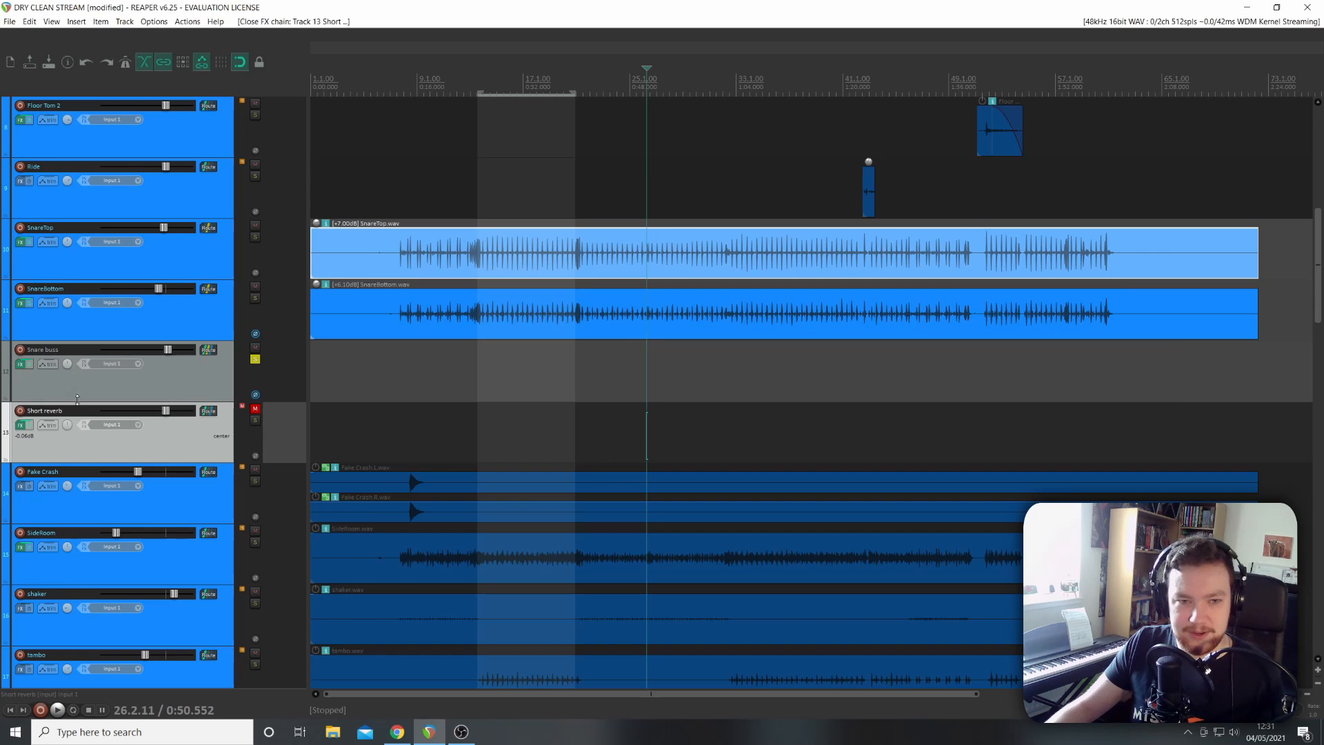
{"action": "scroll", "coordinate": [336, 452], "scroll_direction": "down", "scroll_amount": 8}
{"action": "scroll", "coordinate": [336, 453], "scroll_direction": "up", "scroll_amount": 7}
{"action": "scroll", "coordinate": [144, 415], "scroll_direction": "down", "scroll_amount": 8}
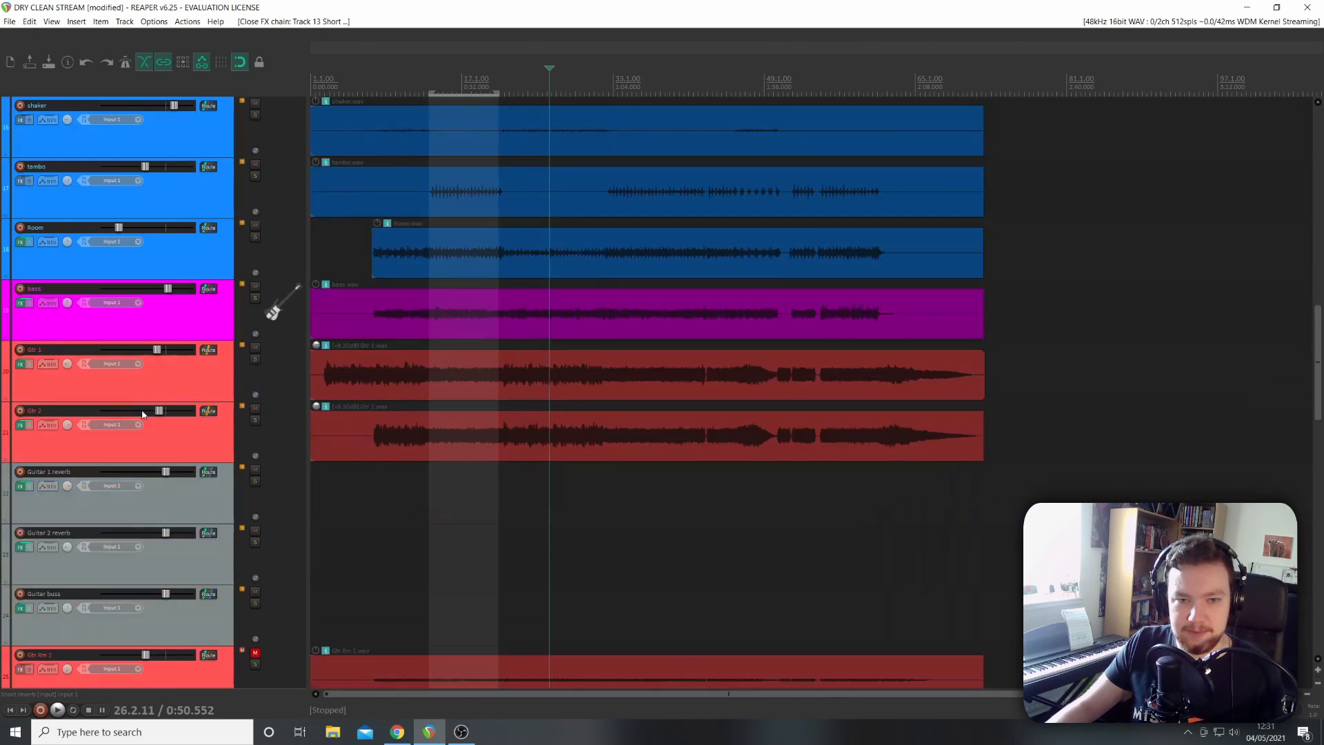
Delete the Snare buss send to the Reverb track and close its routing window.
{"action": "scroll", "coordinate": [143, 415], "scroll_direction": "up", "scroll_amount": 7}
{"action": "left_click", "coordinate": [191, 318]}
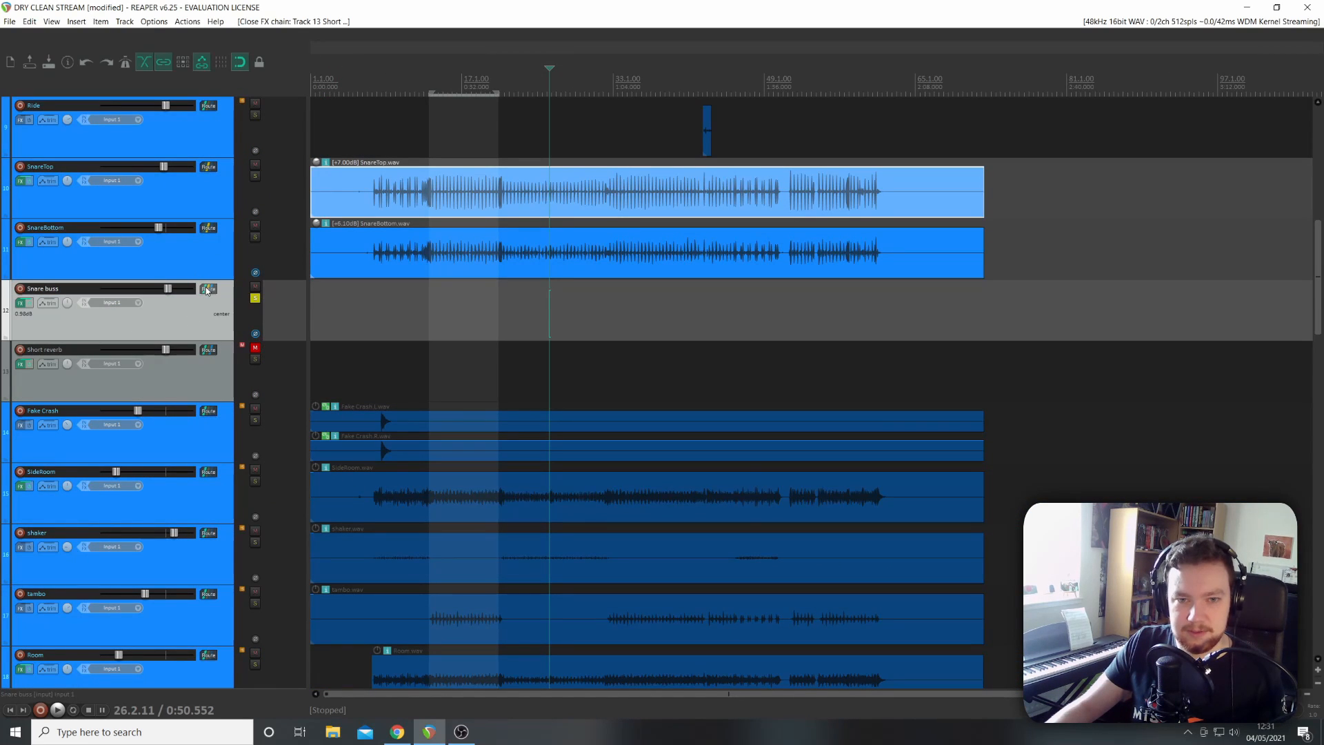
{"action": "left_click", "coordinate": [206, 290]}
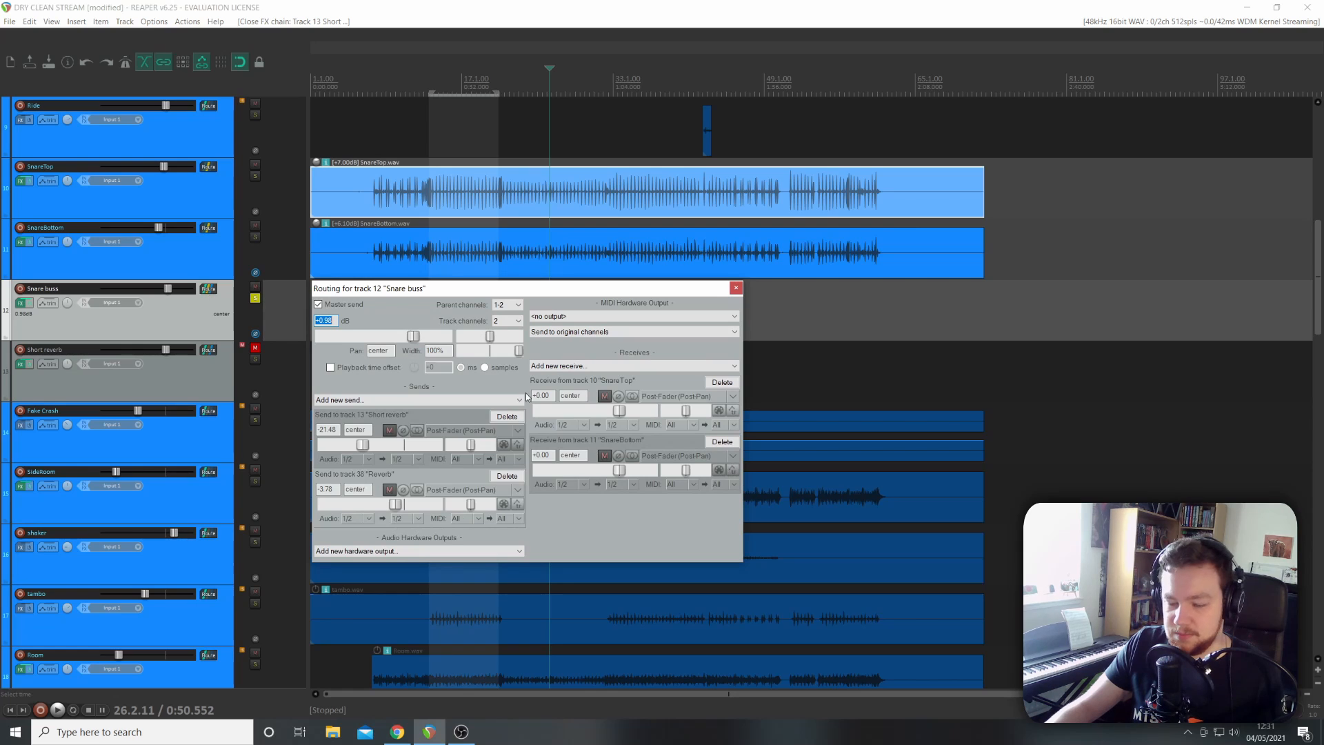
{"action": "left_click", "coordinate": [507, 476]}
{"action": "left_click", "coordinate": [736, 289]}
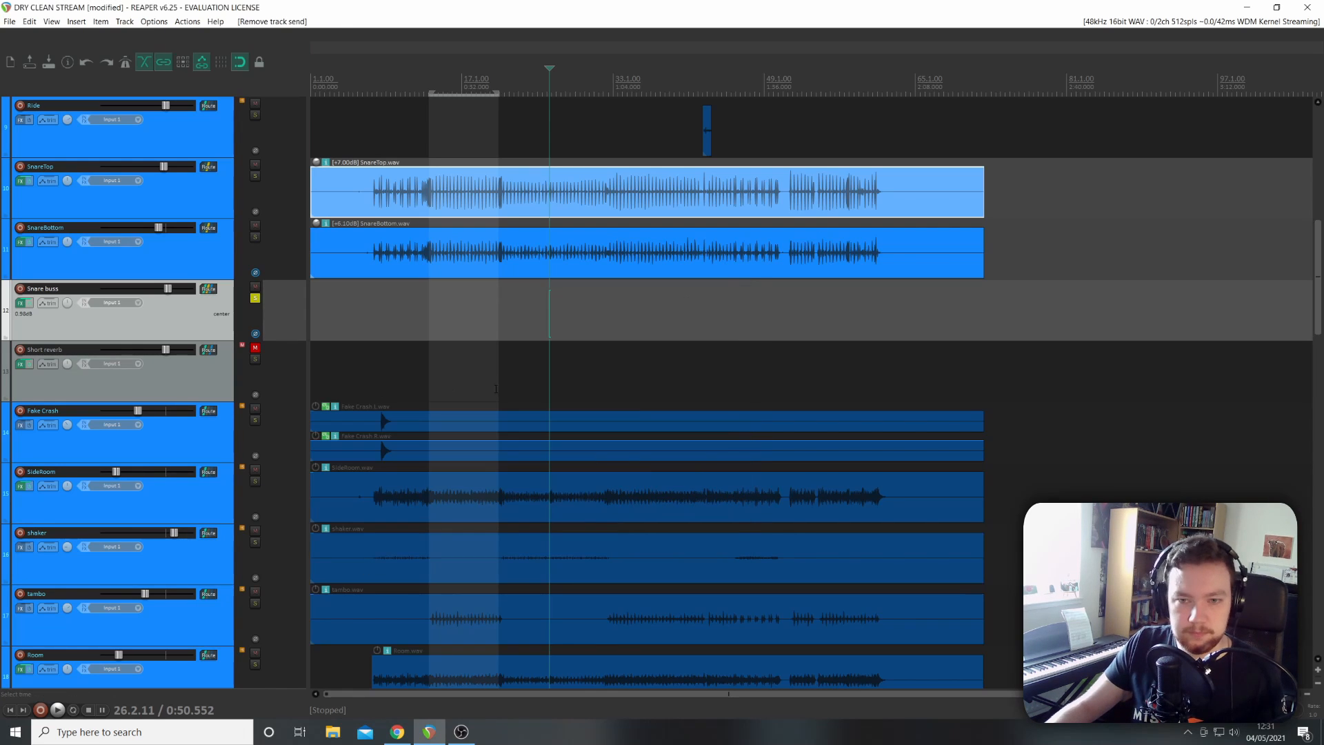
Play the soloed snare from about bar 35 and unmute the Short reverb track.
{"action": "left_click", "coordinate": [505, 373]}
{"action": "key", "text": "space"}
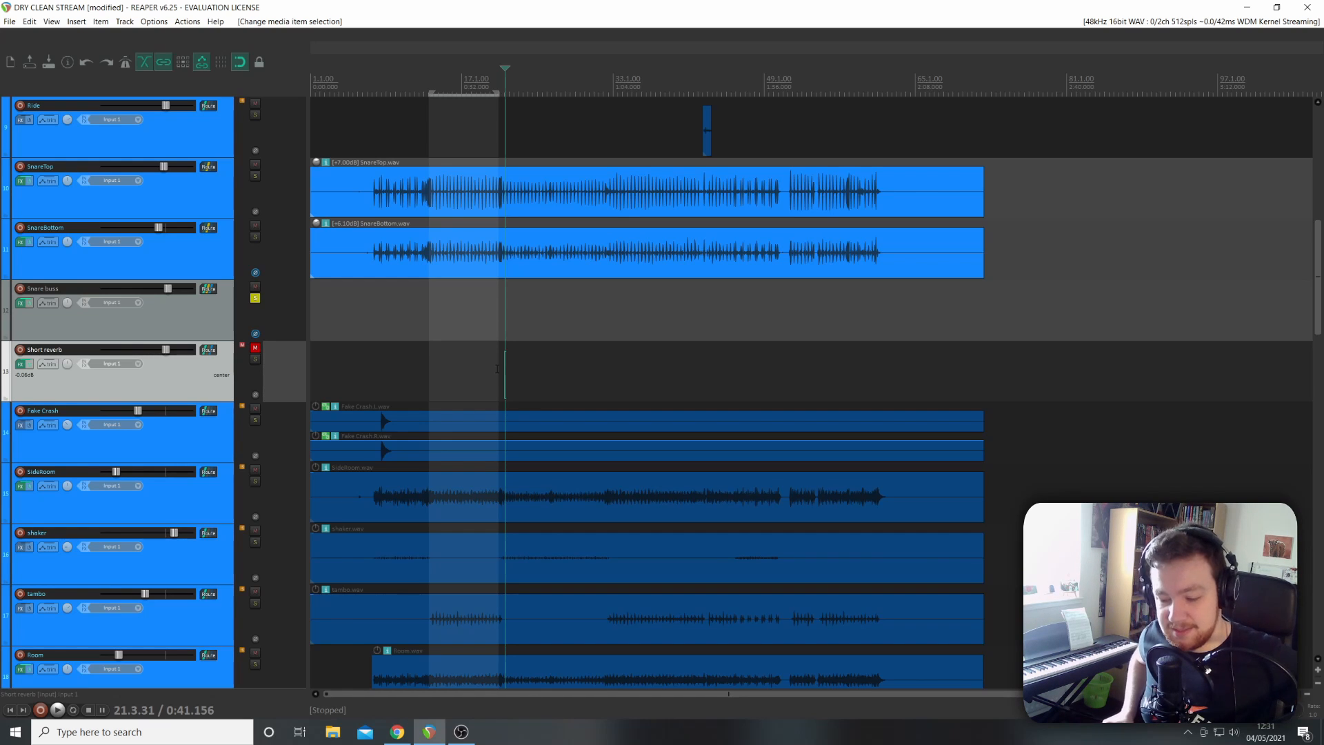
{"action": "left_click", "coordinate": [421, 336]}
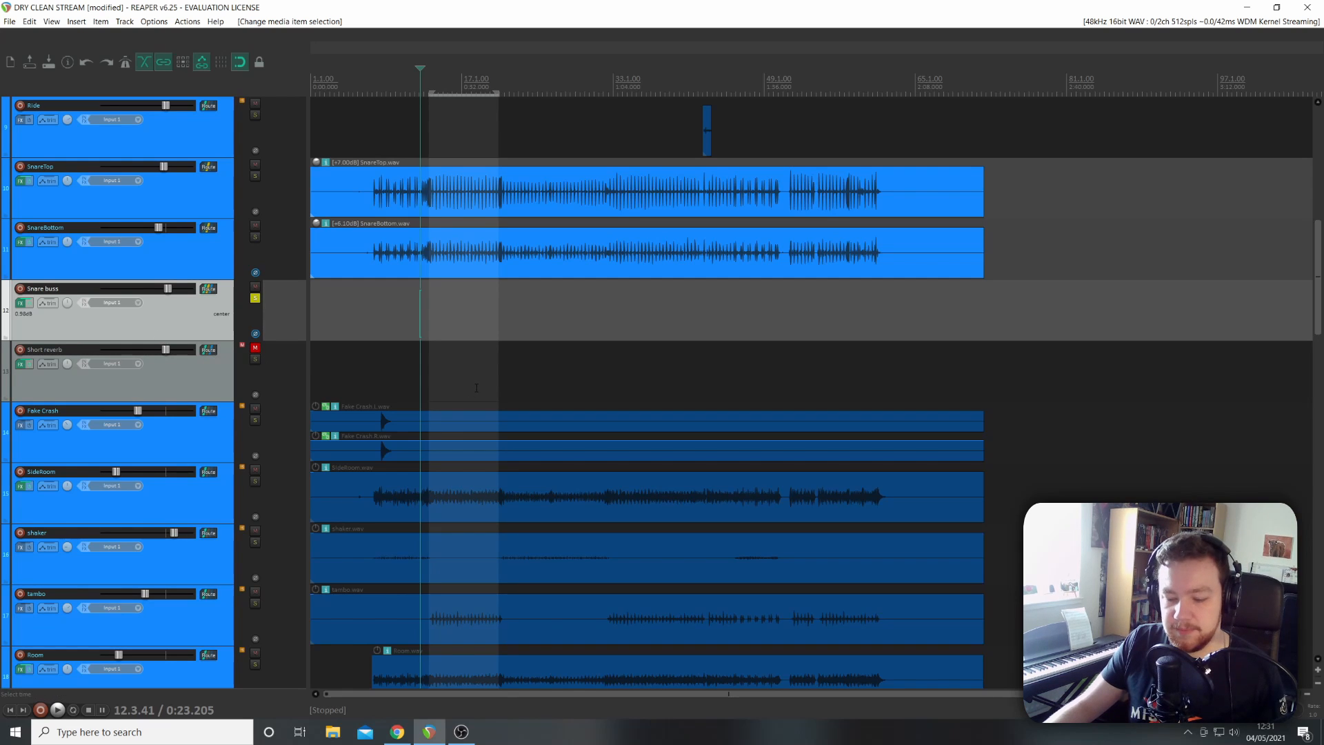
{"action": "left_click", "coordinate": [632, 369]}
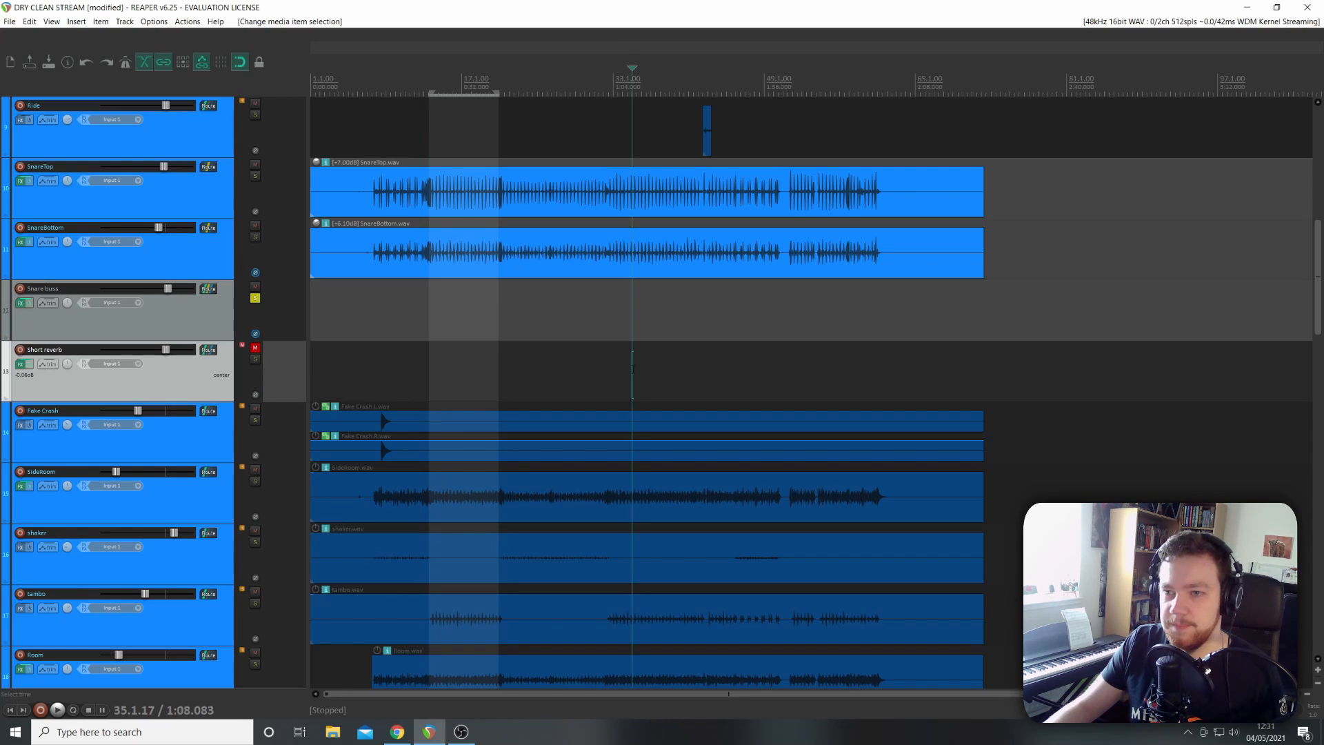
{"action": "key", "text": "space"}
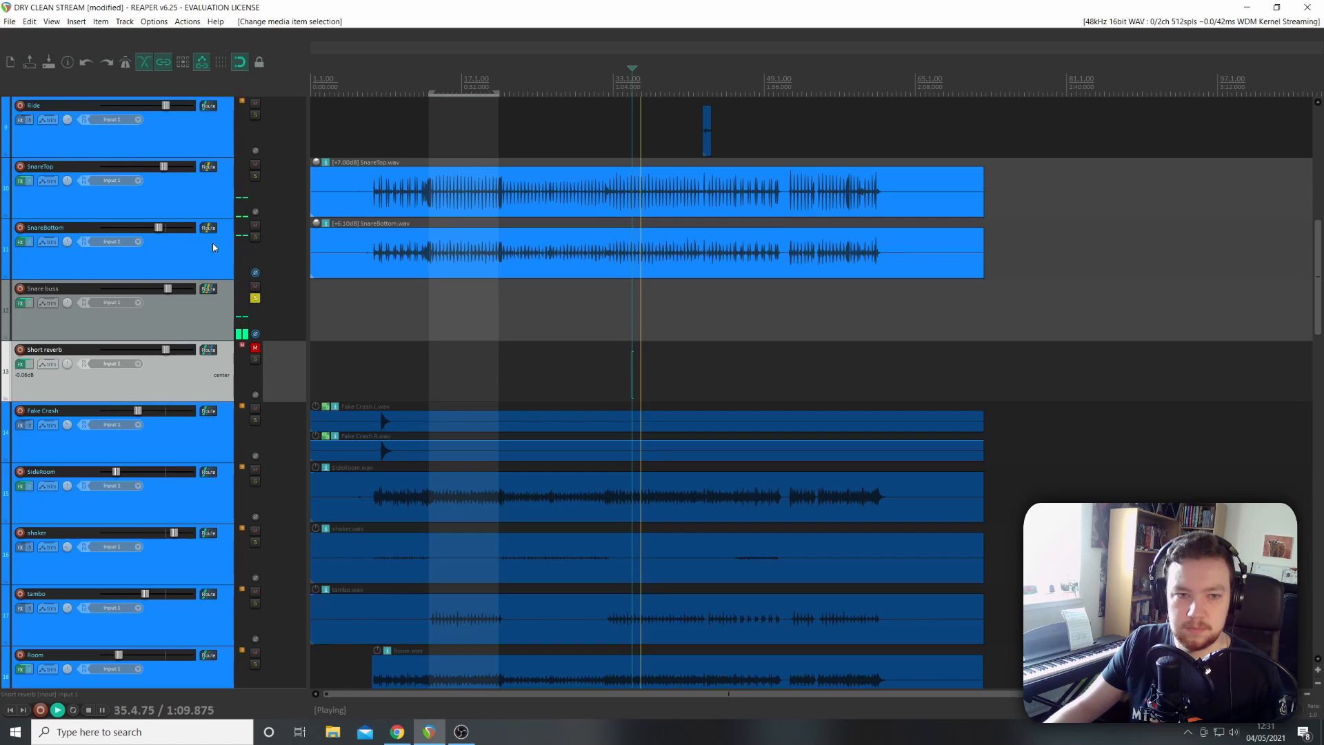
{"action": "left_click", "coordinate": [254, 349]}
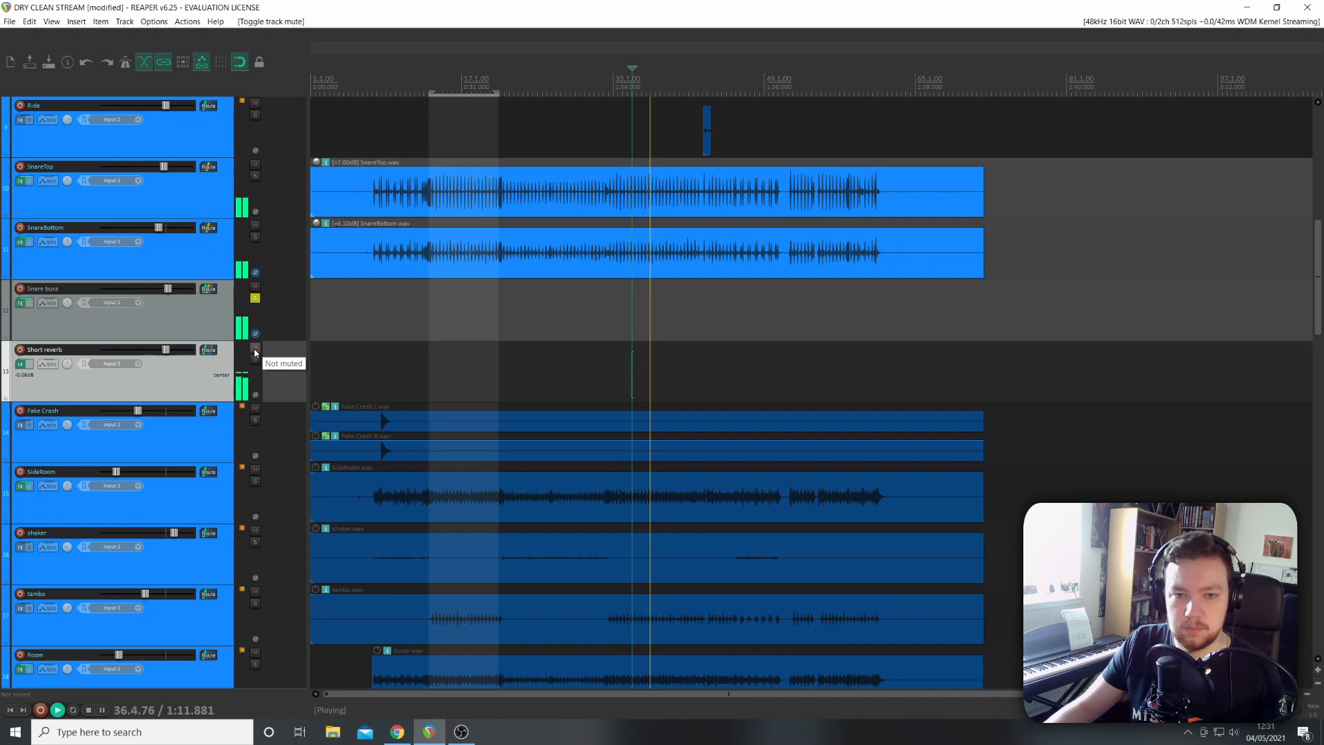
Adjust the left delay and Verb controls in the Short reverb track's MannyM Delay during playback and close the effects chain.
{"action": "left_click", "coordinate": [20, 364]}
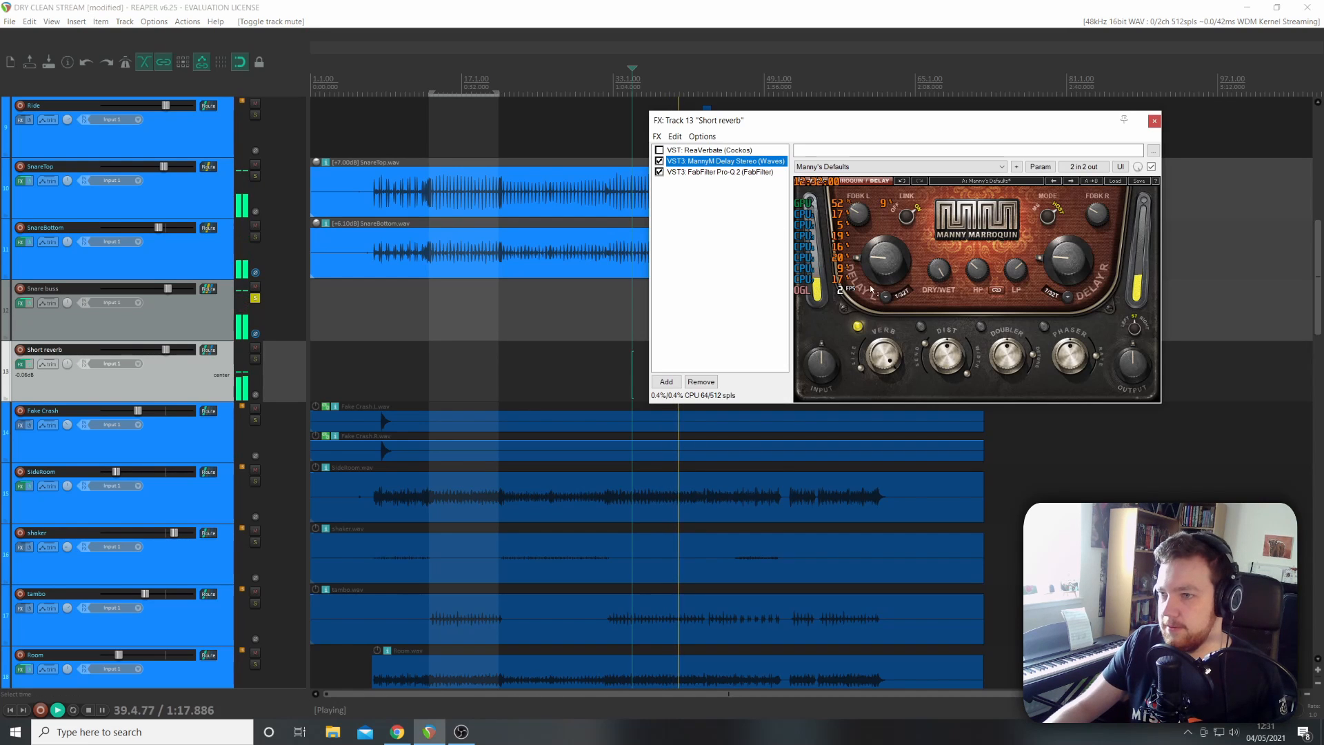
{"action": "left_click_drag", "start_coordinate": [885, 262], "coordinate": [884, 273]}
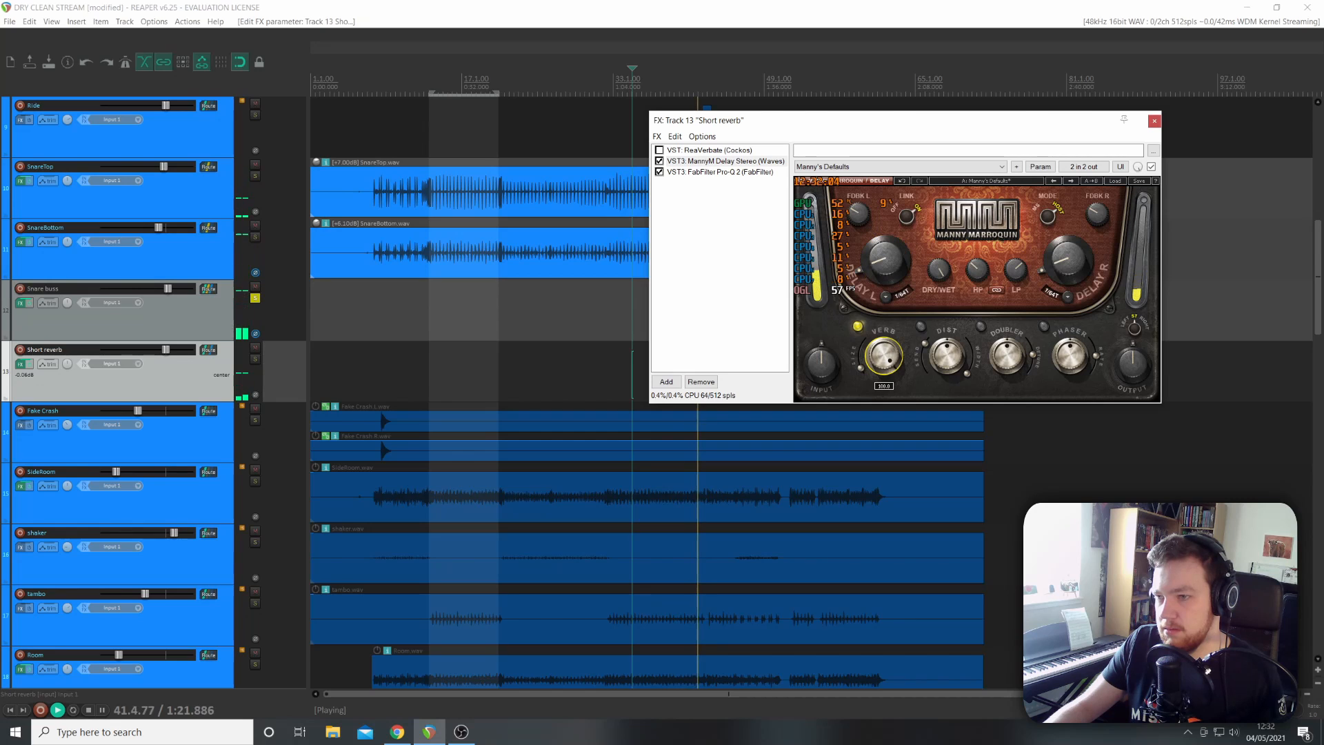
{"action": "left_click", "coordinate": [875, 360]}
{"action": "left_click", "coordinate": [1154, 120]}
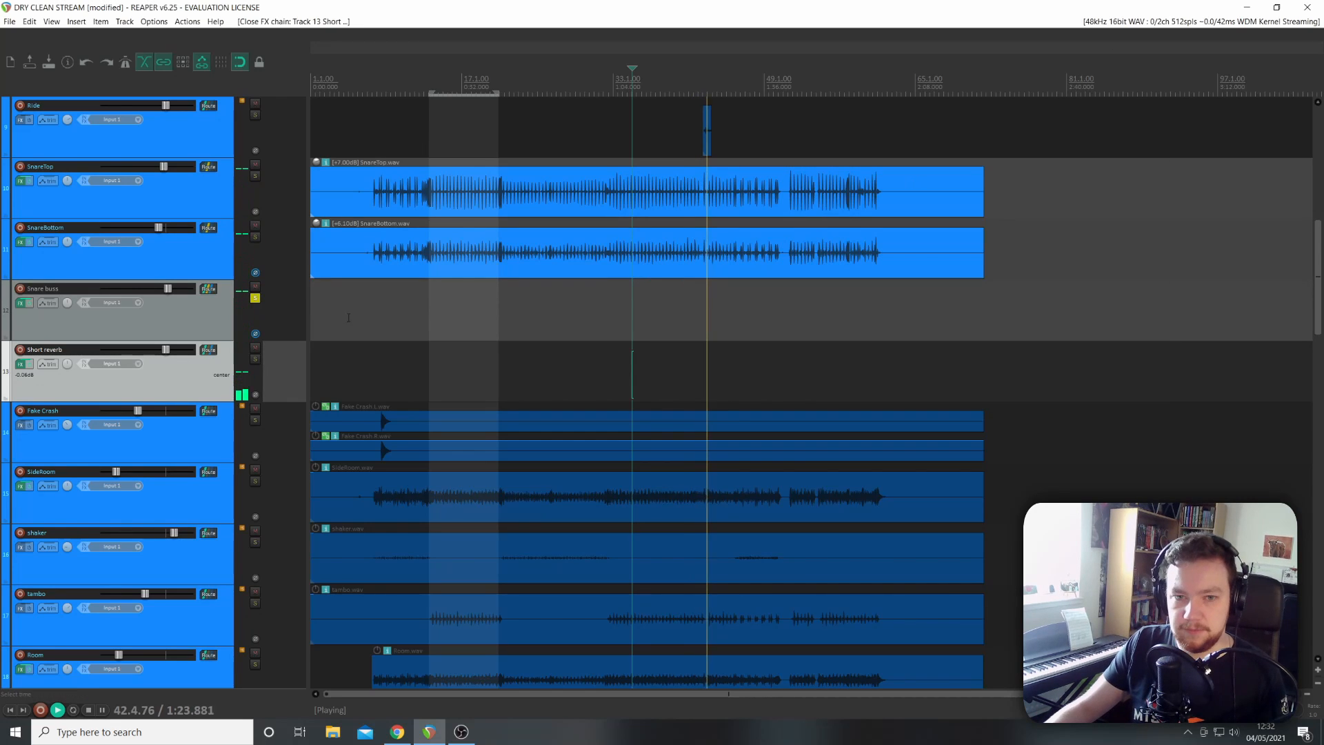
Unsolo the Snare buss, compare the full mix with Short reverb muted and unmuted, and stop playback.
{"action": "left_click", "coordinate": [256, 298]}
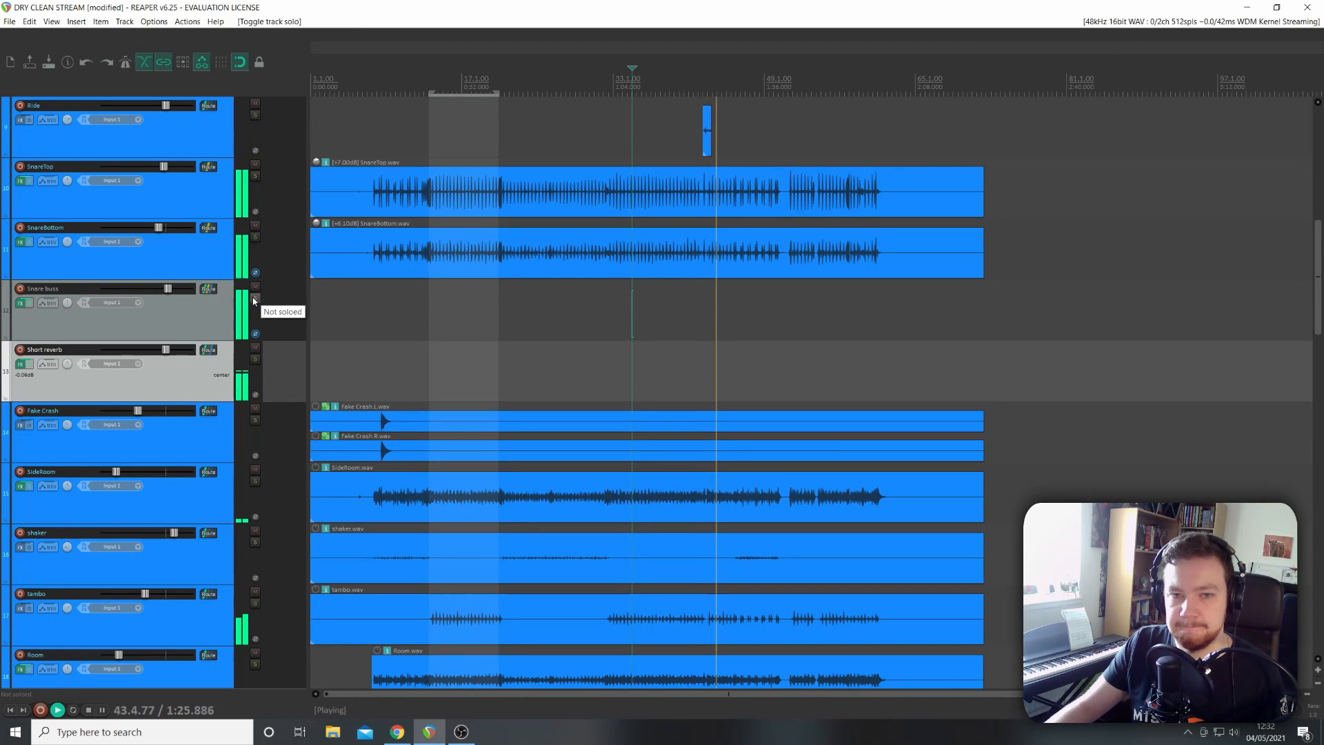
{"action": "left_click", "coordinate": [255, 347]}
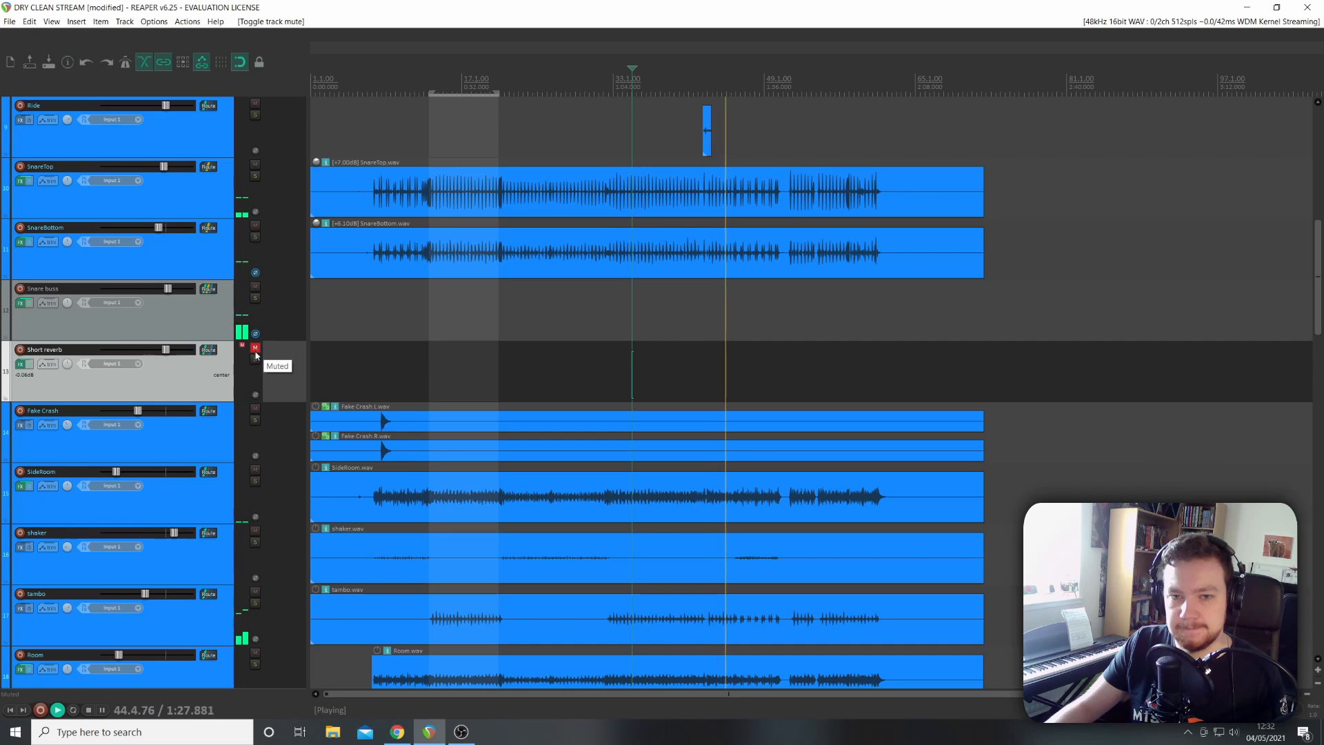
{"action": "left_click", "coordinate": [255, 349]}
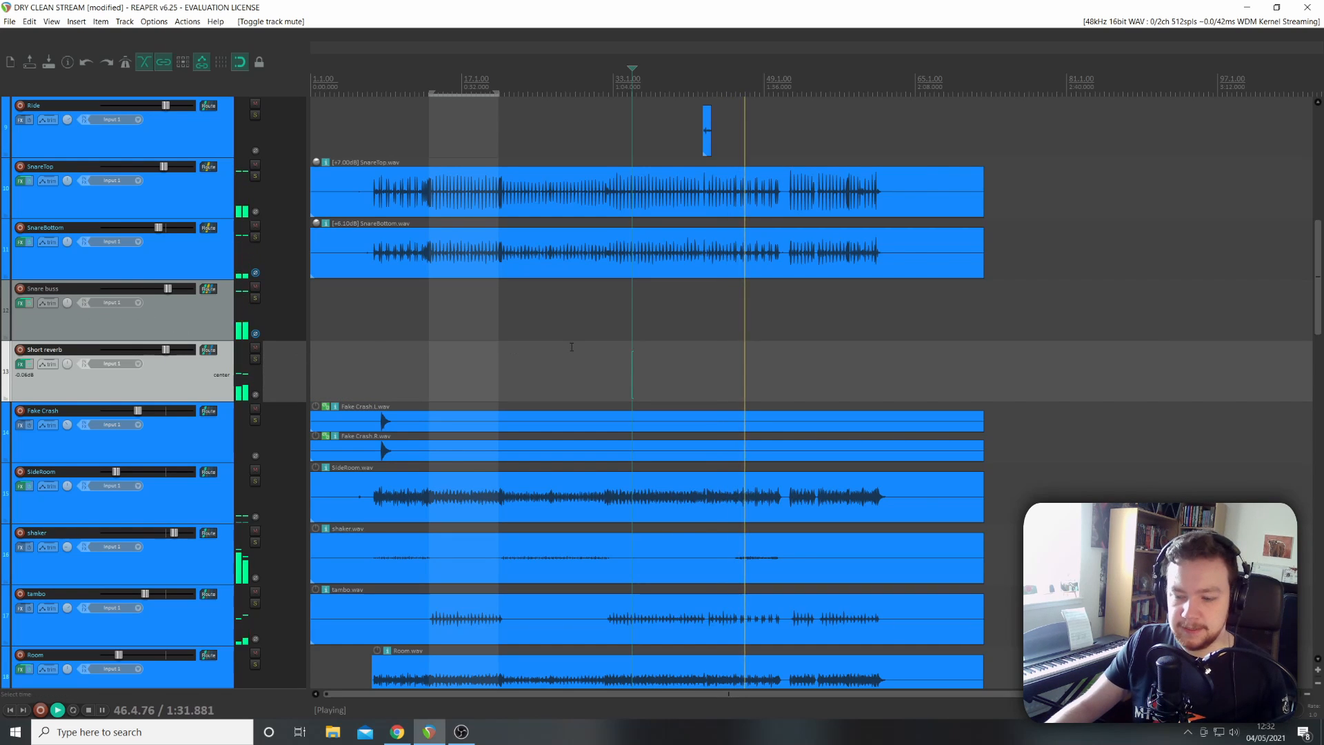
{"action": "key", "text": "space"}
Play from about bar 26, raise the Snare buss send to Short reverb to about -4.3 dB, and close the routing window.
{"action": "left_click", "coordinate": [557, 257]}
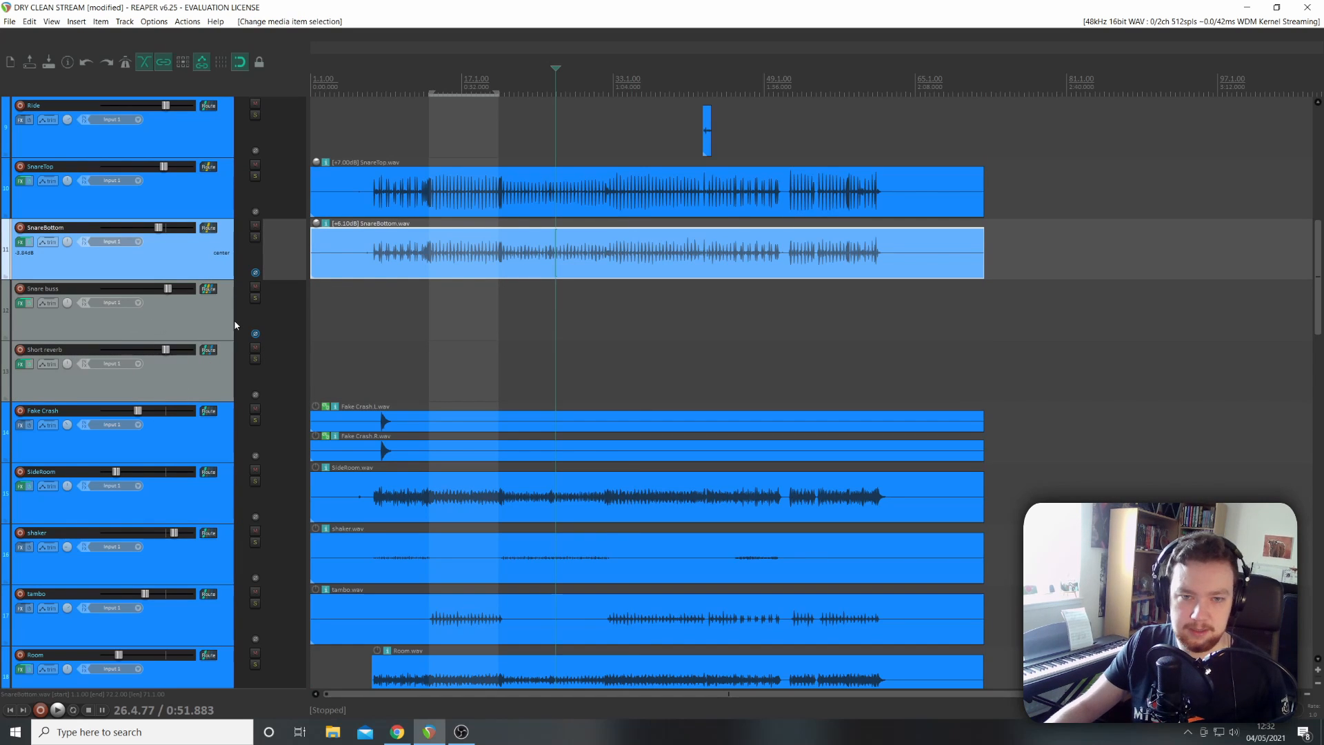
{"action": "left_click", "coordinate": [206, 291]}
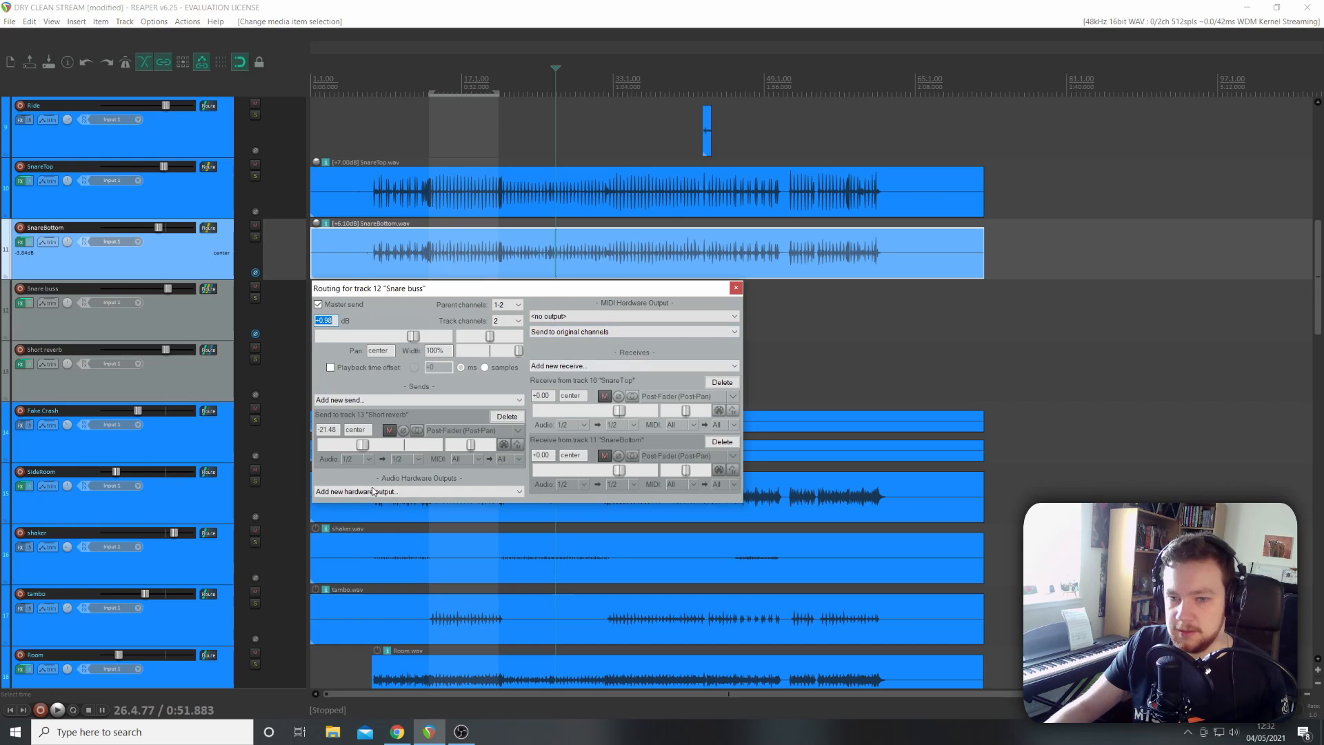
{"action": "key", "text": "space"}
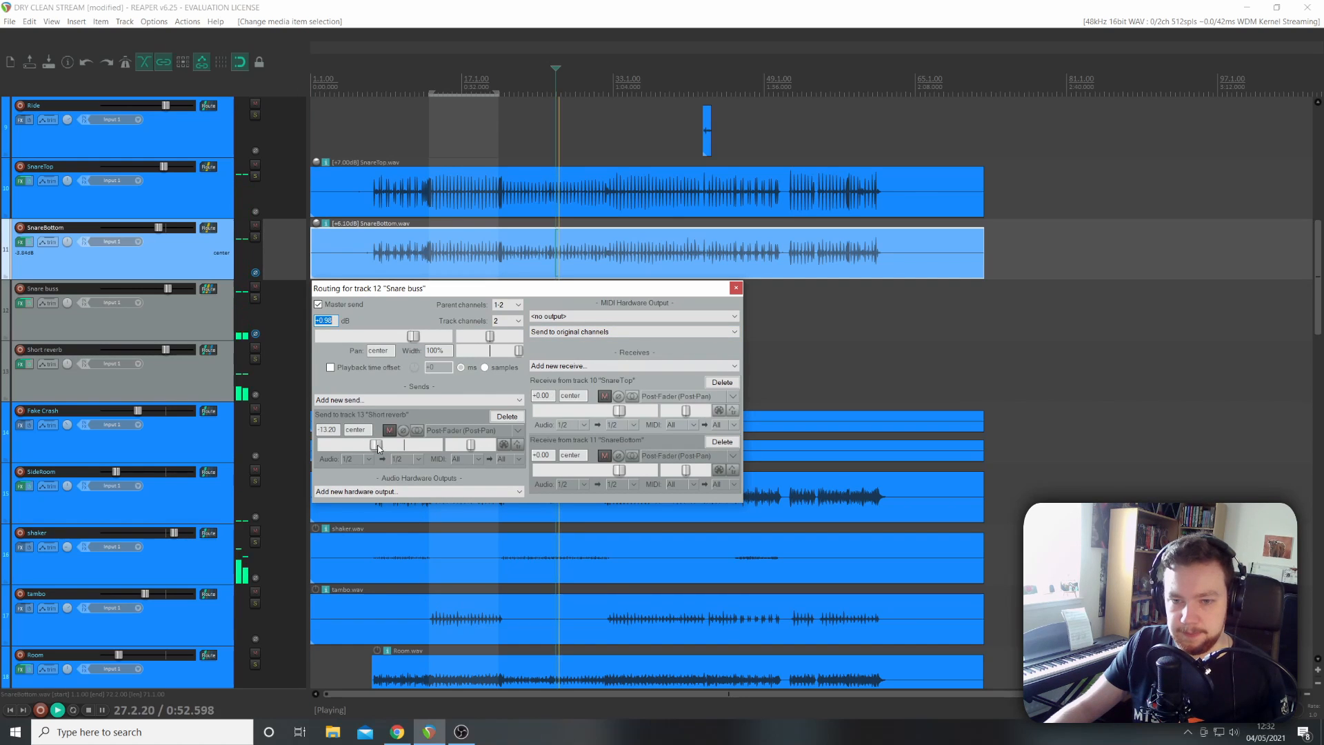
{"action": "left_click_drag", "start_coordinate": [363, 445], "coordinate": [399, 449]}
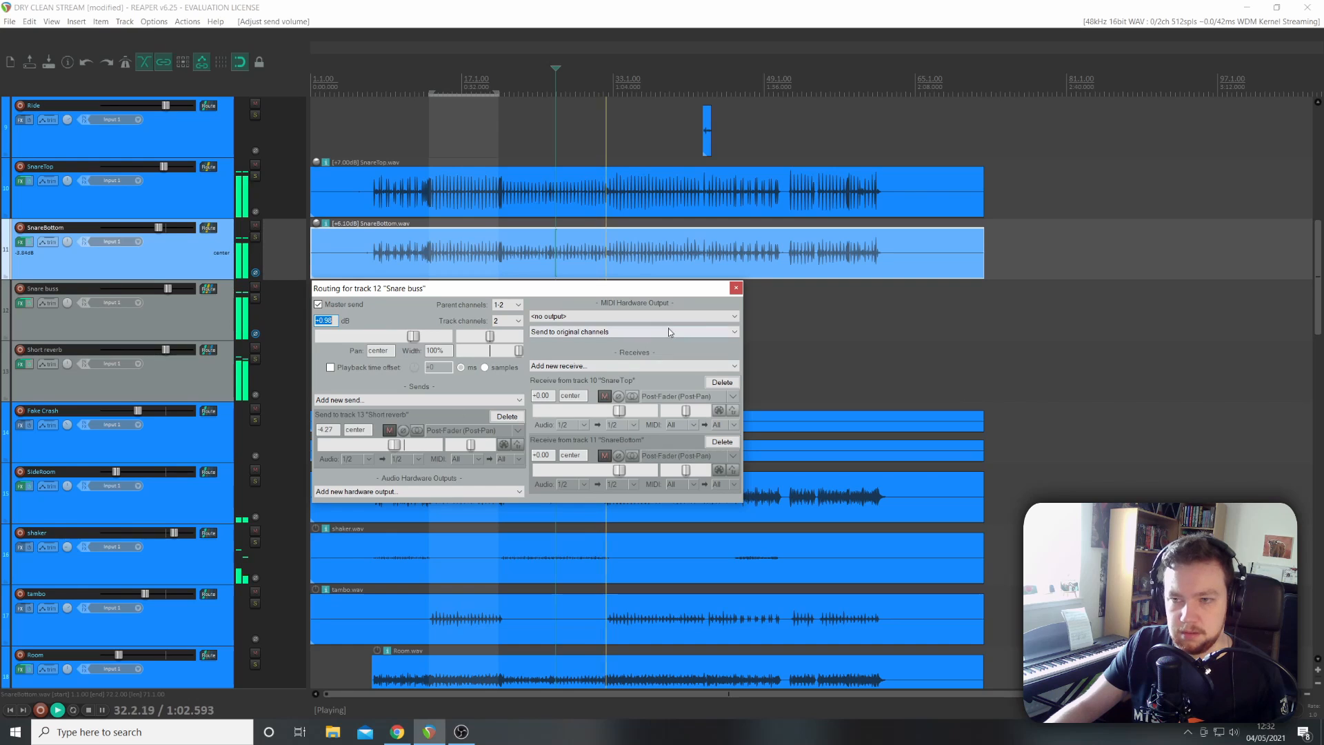
{"action": "left_click", "coordinate": [736, 288]}
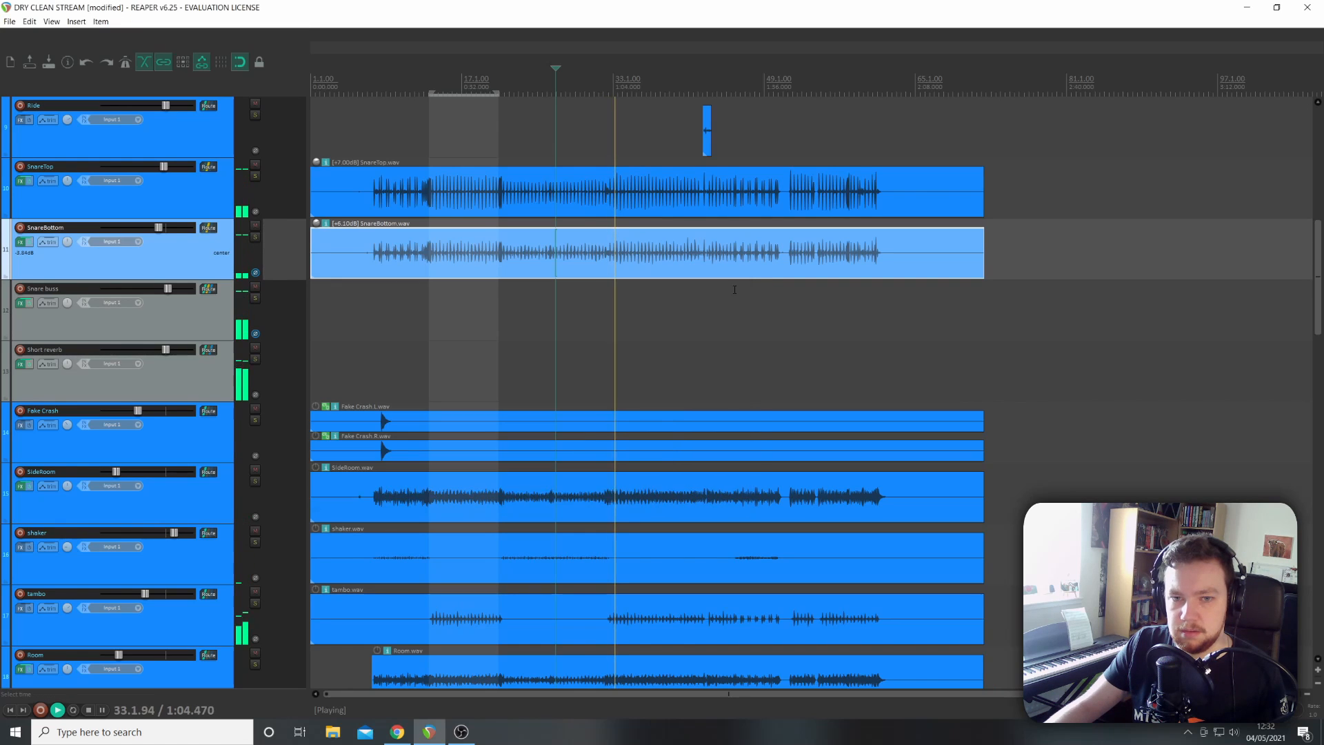
Audition the Snare buss in solo, then lower its send to Short reverb to about -7.7 dB in the full mix.
{"action": "left_click", "coordinate": [255, 303]}
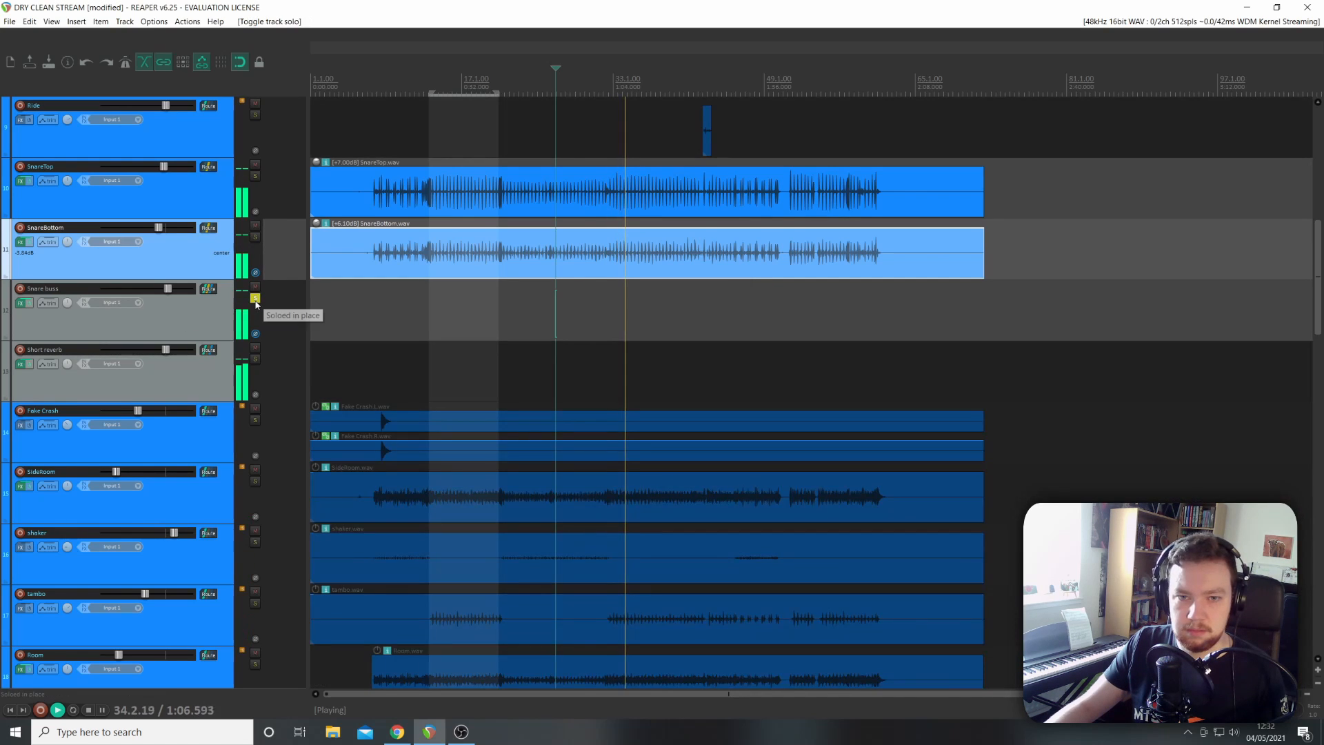
{"action": "left_click", "coordinate": [256, 302]}
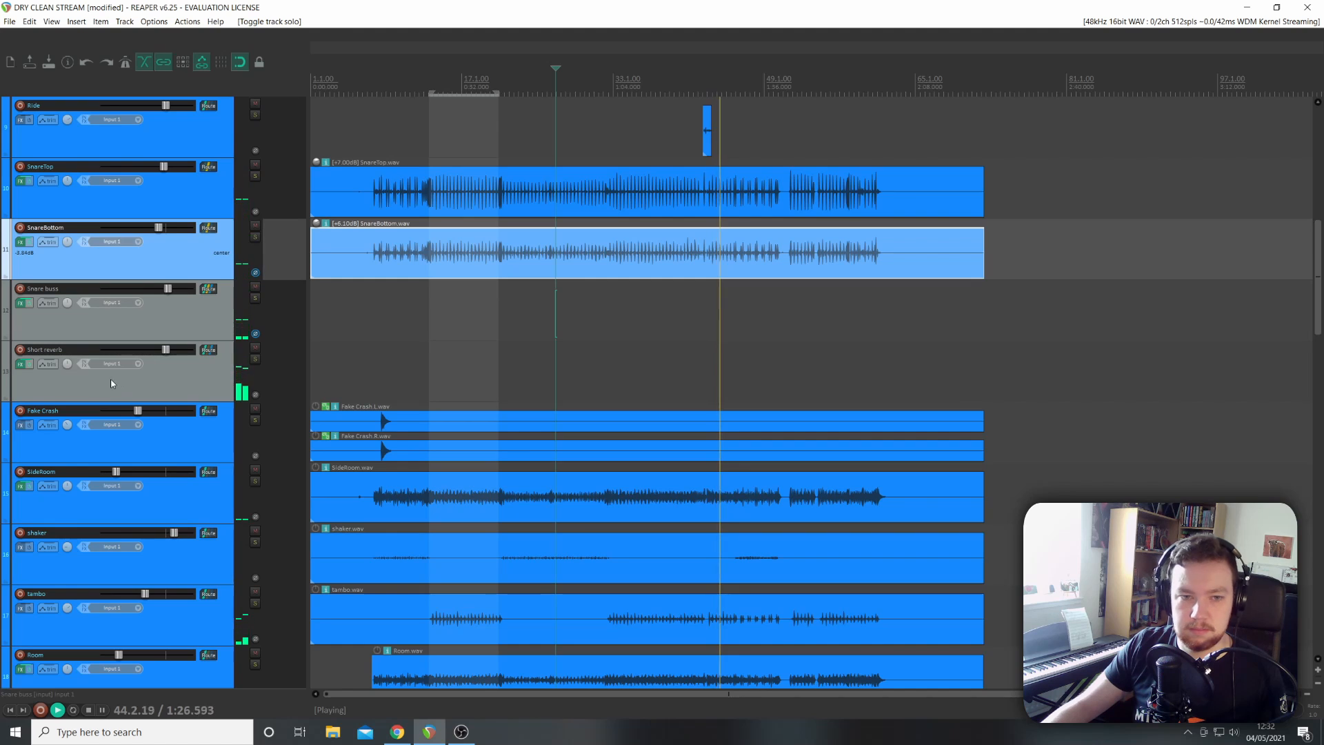
{"action": "left_click", "coordinate": [212, 288]}
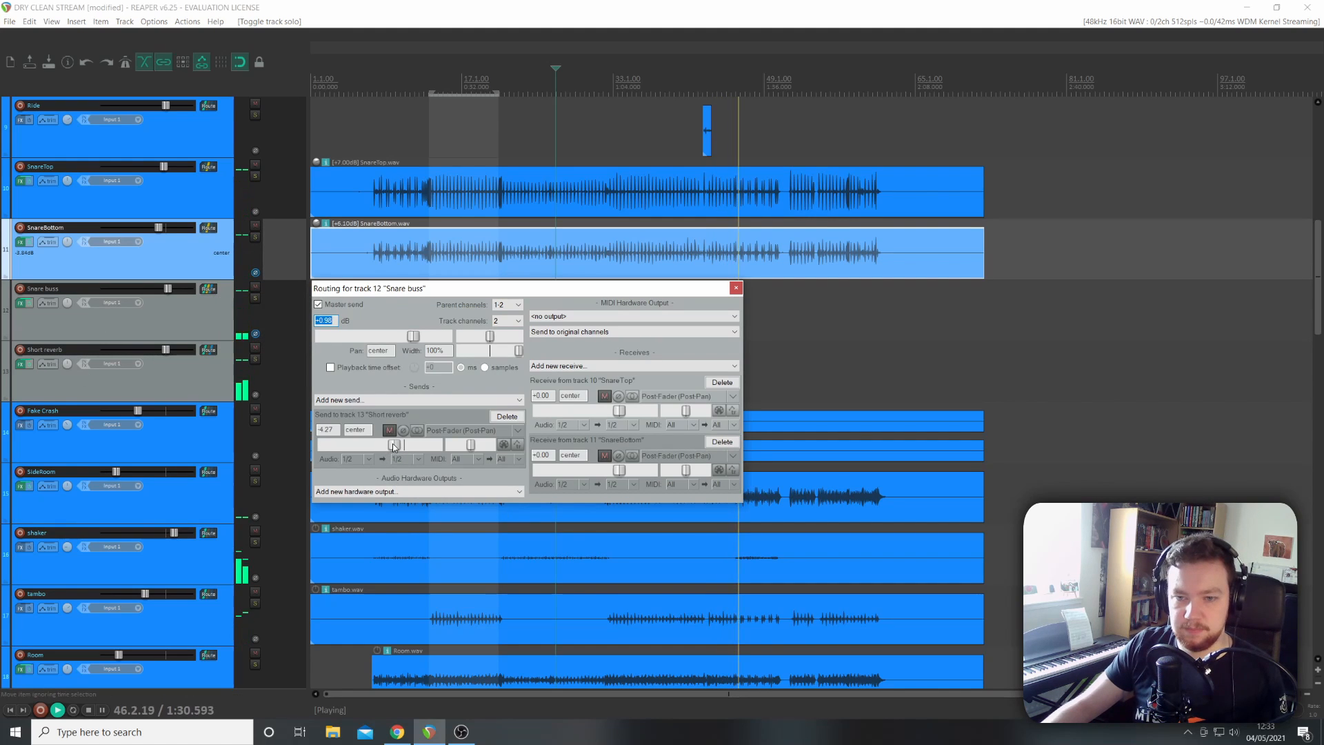
{"action": "left_click_drag", "start_coordinate": [383, 447], "coordinate": [386, 446]}
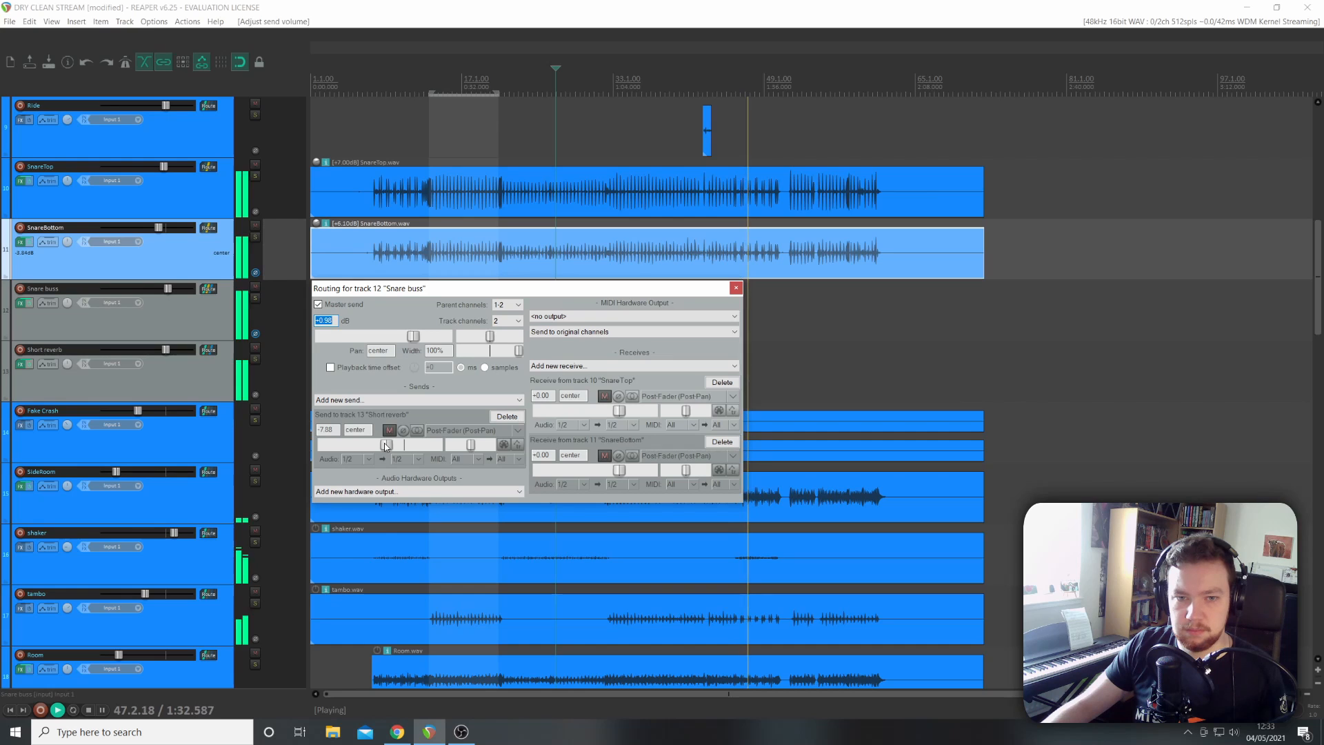
{"action": "left_click", "coordinate": [736, 289]}
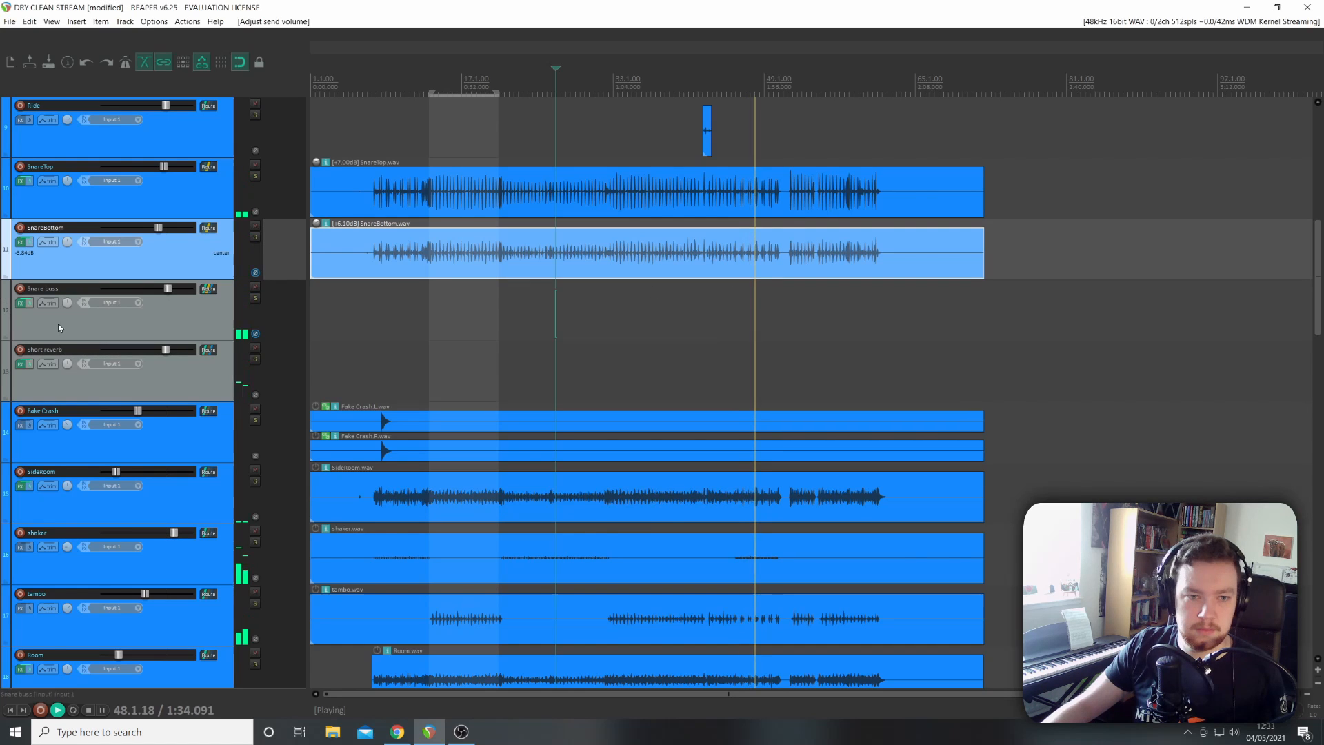
Set the low cut in the Short reverb track's Pro-Q 2 to 250 Hz, raise it to about 298 Hz, and close the effects chain.
{"action": "left_click", "coordinate": [21, 364]}
{"action": "left_click", "coordinate": [710, 173]}
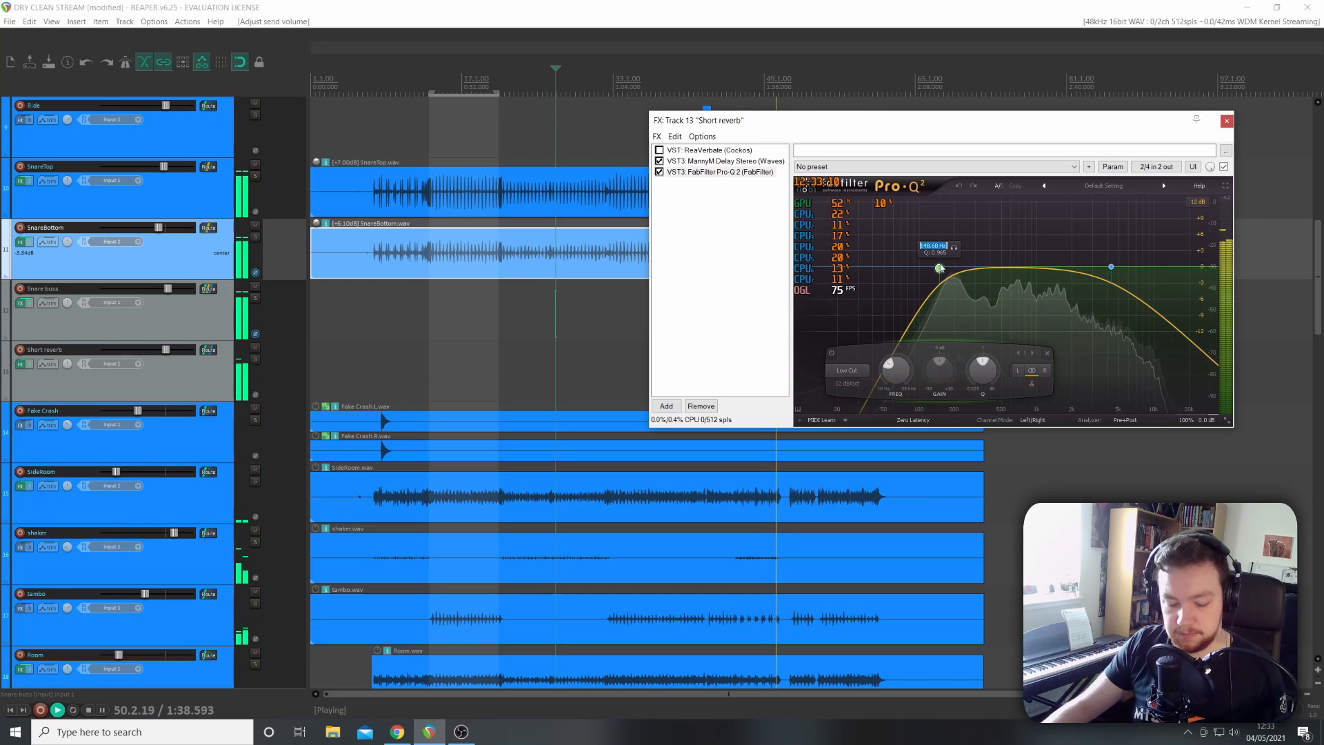
{"action": "type", "text": "250"}
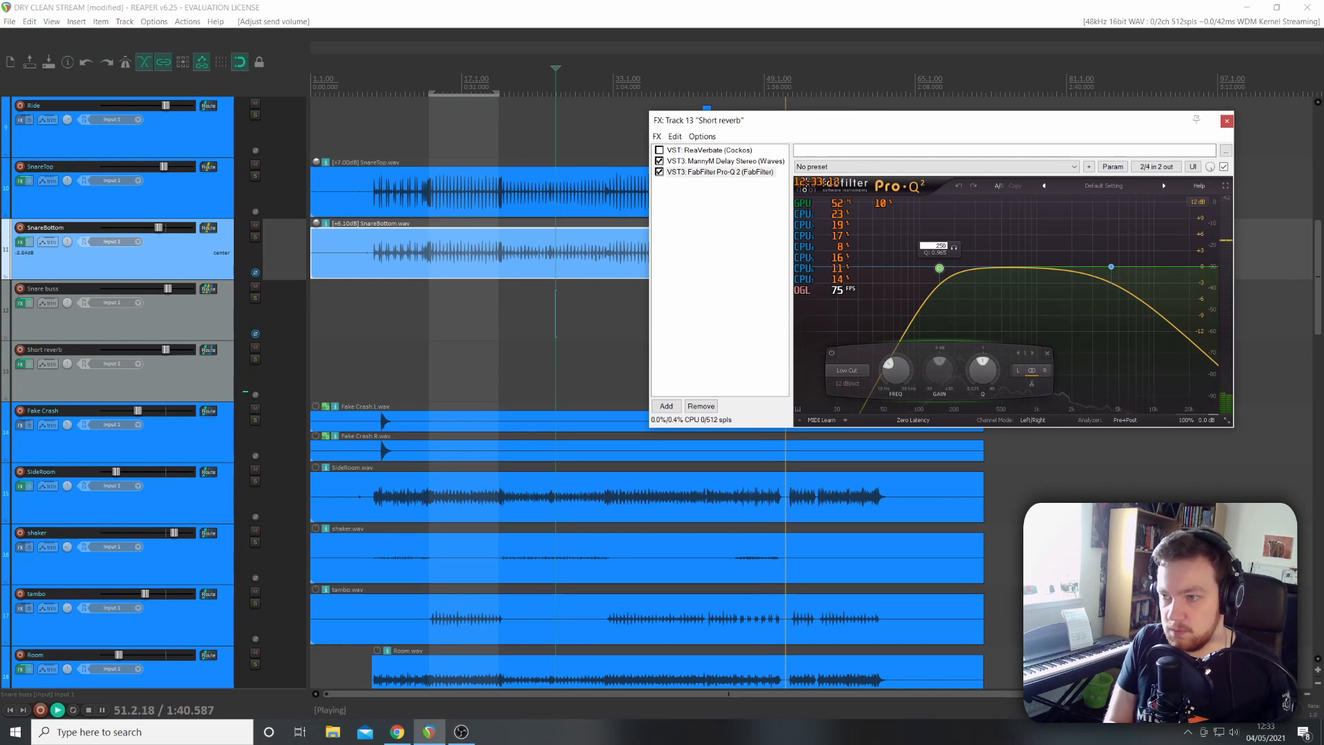
{"action": "key", "text": "Return"}
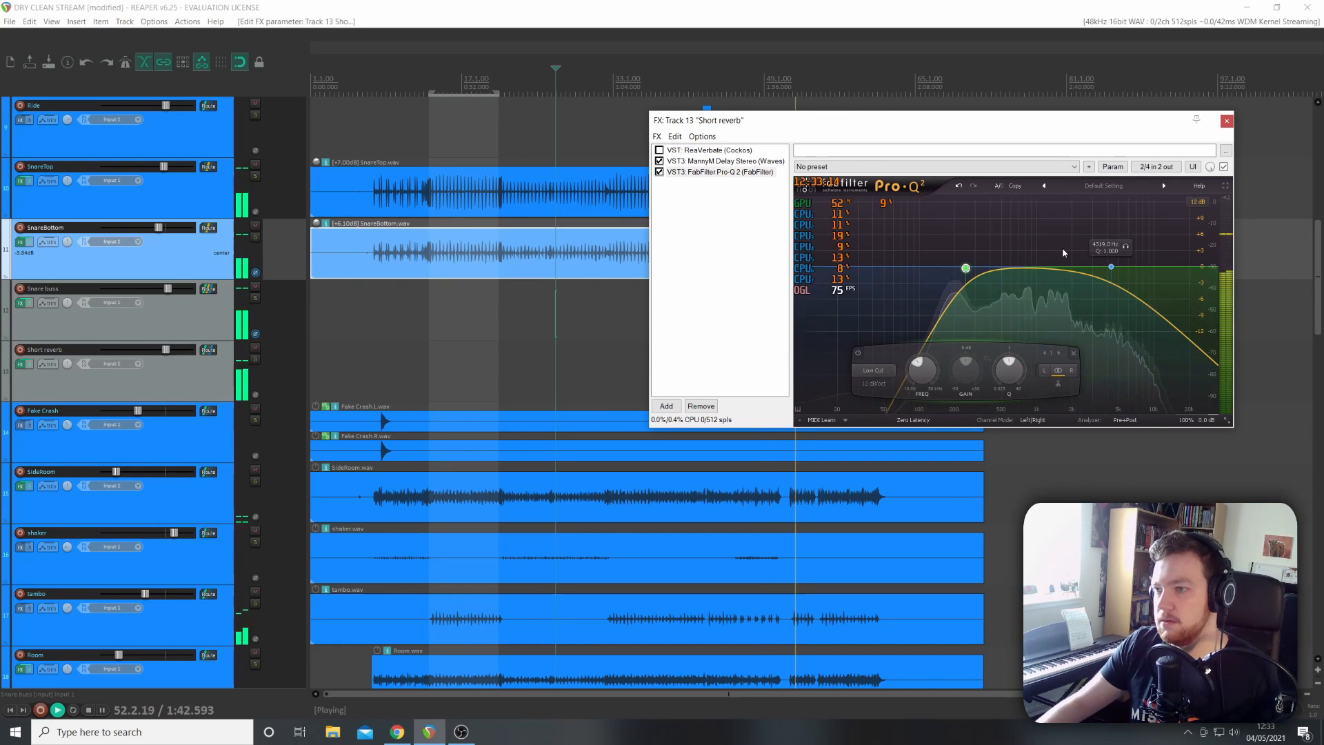
{"action": "left_click_drag", "start_coordinate": [966, 268], "coordinate": [974, 274]}
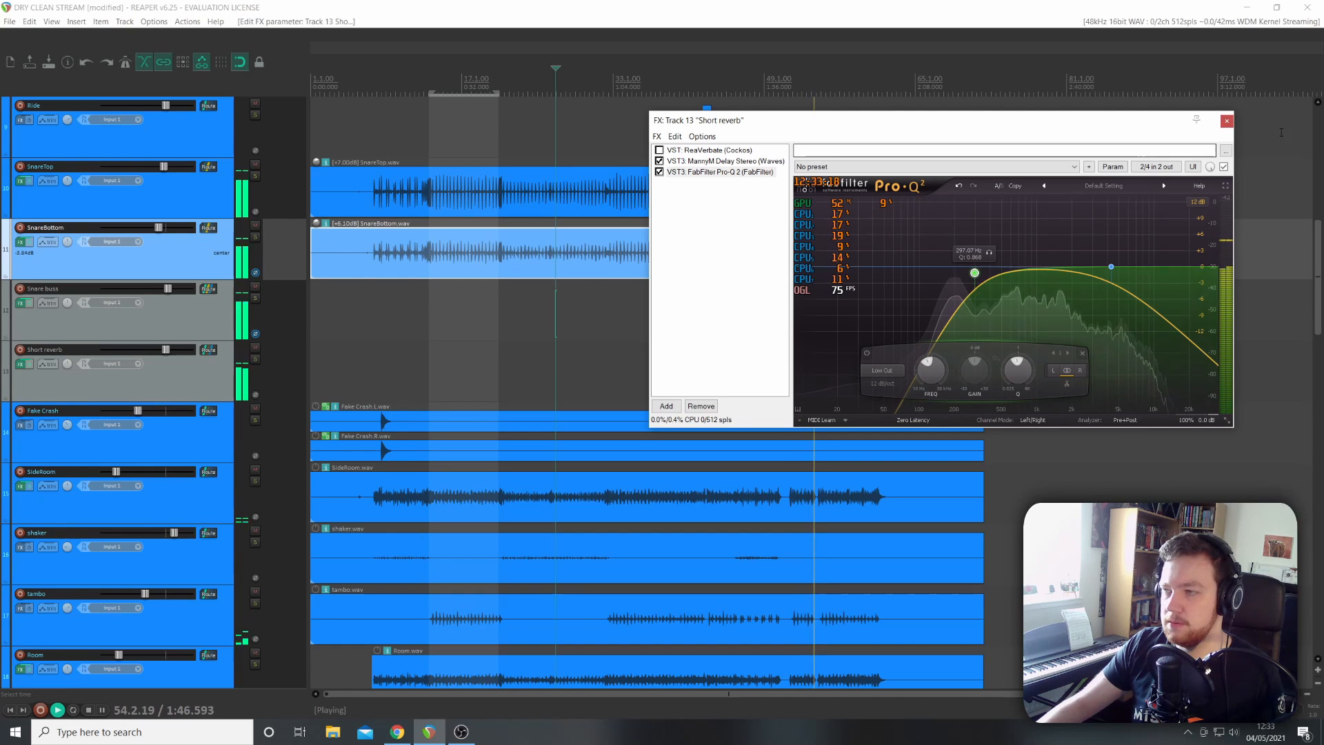
{"action": "left_click", "coordinate": [1227, 120]}
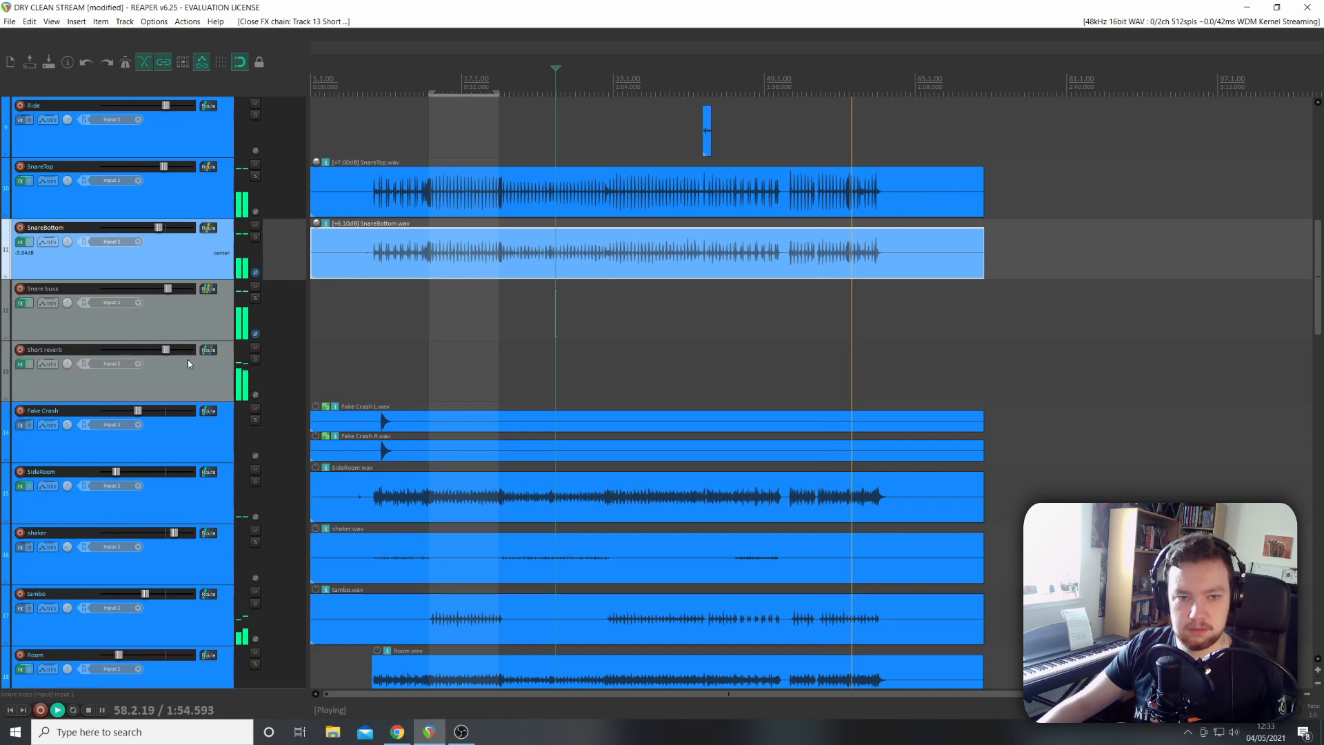
Lower the Short reverb track's volume to about -4.1 dB and check the mix by playing from about bar 51.
{"action": "mouse_move", "coordinate": [166, 349]}
{"action": "left_mouse_down"}
{"action": "mouse_move", "coordinate": [100, 351]}
{"action": "mouse_move", "coordinate": [158, 353]}
{"action": "left_mouse_up"}
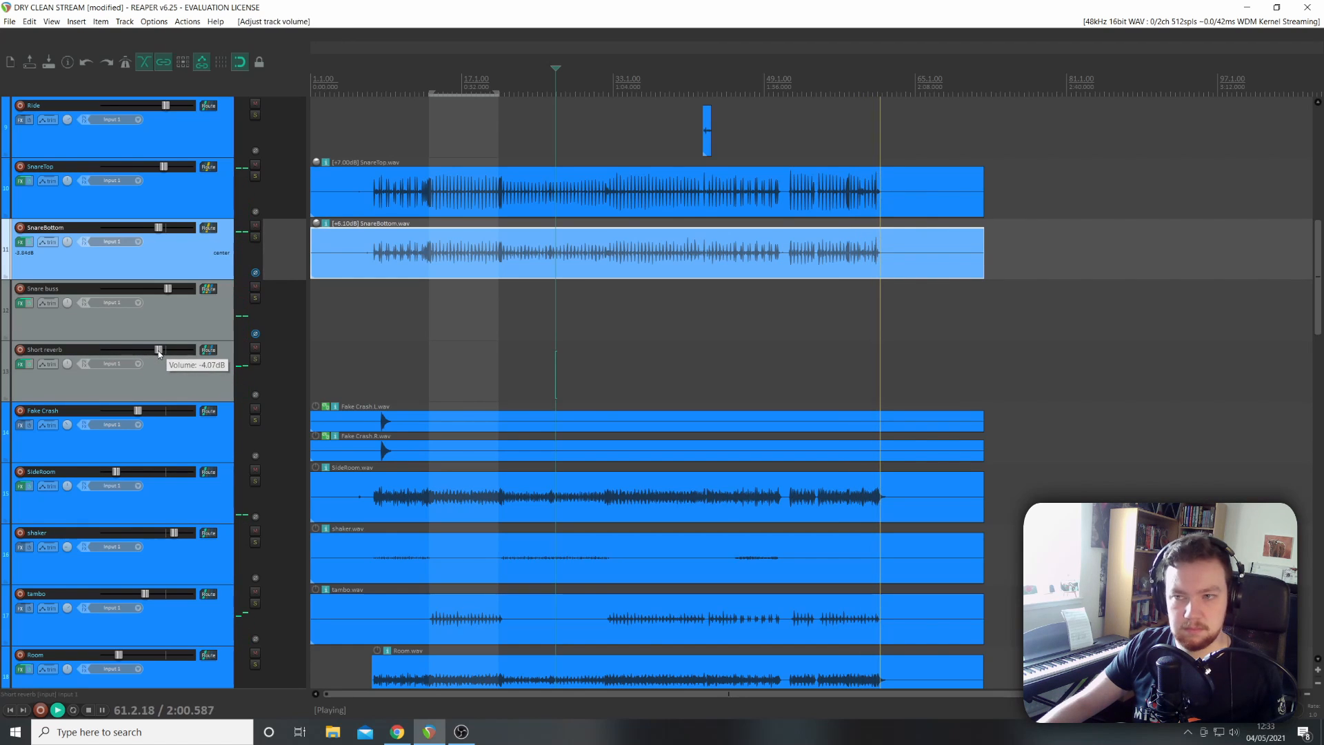
{"action": "left_click", "coordinate": [788, 258]}
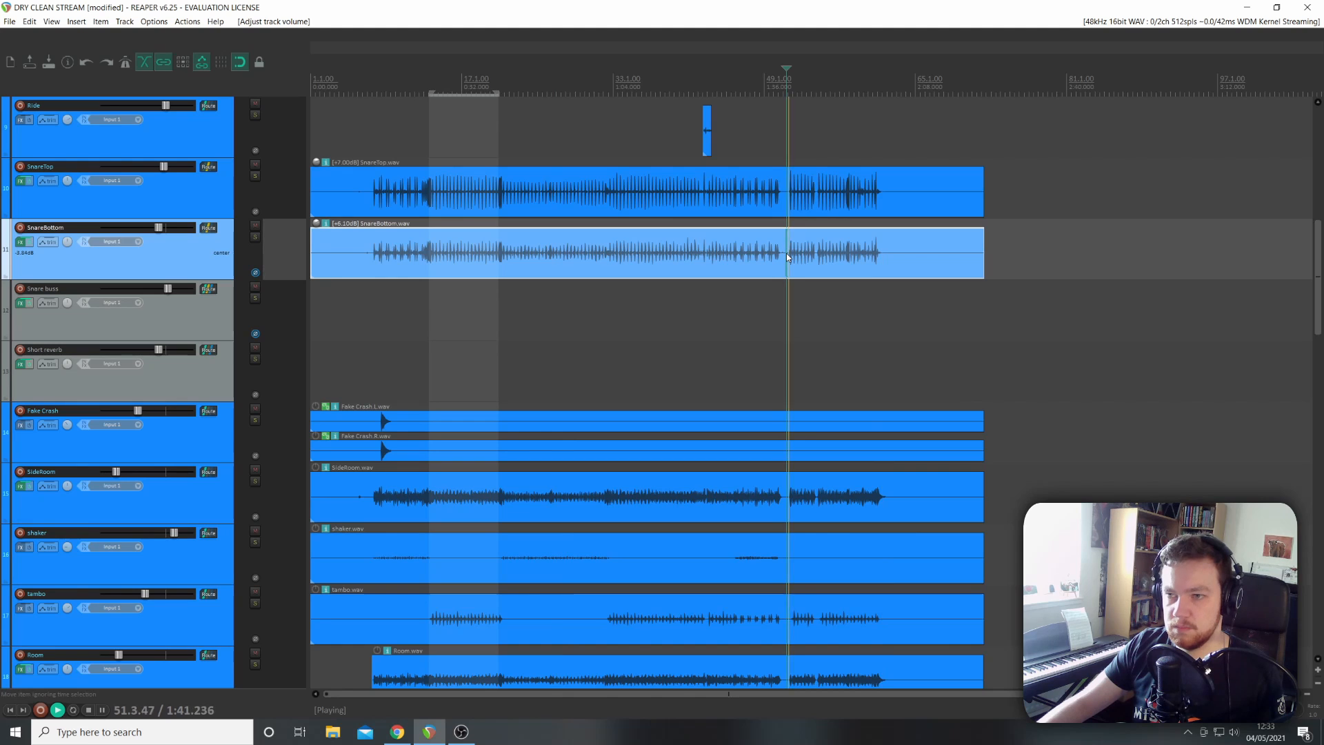
{"action": "key", "text": "space"}
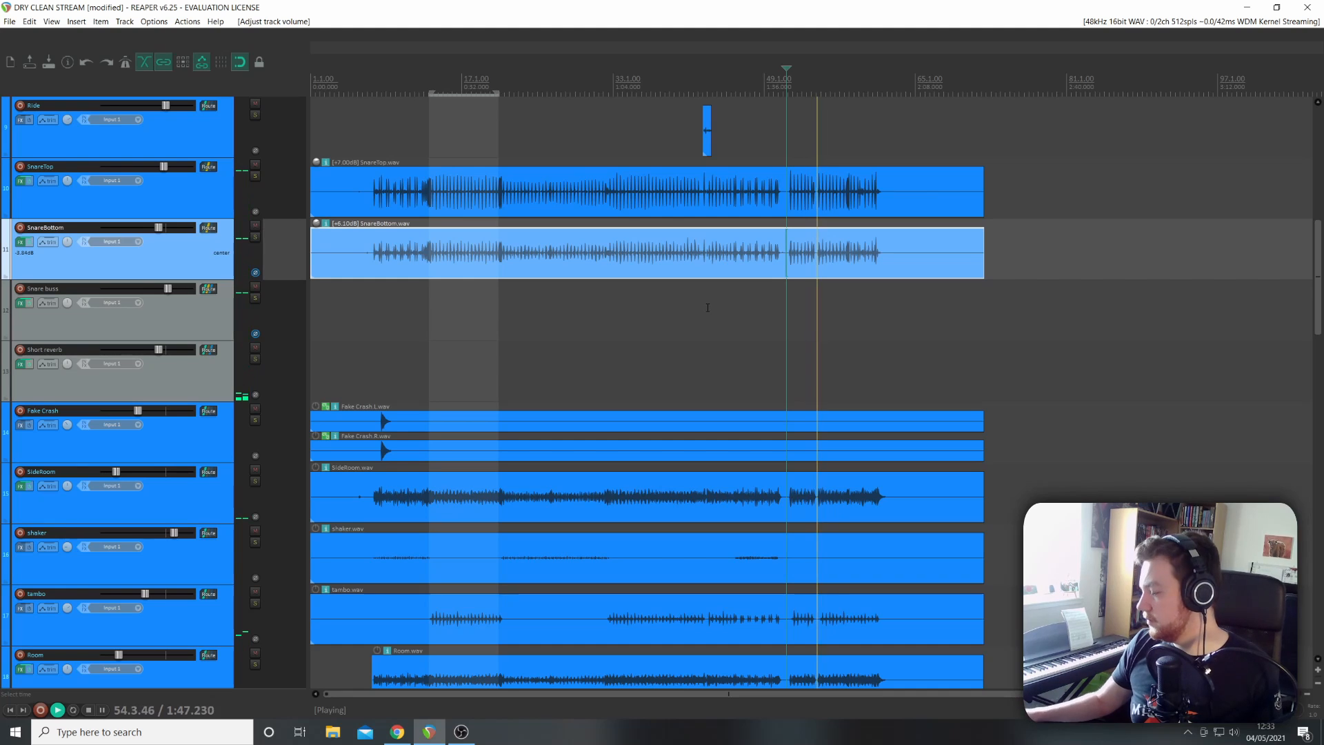
{"action": "key", "text": "space"}
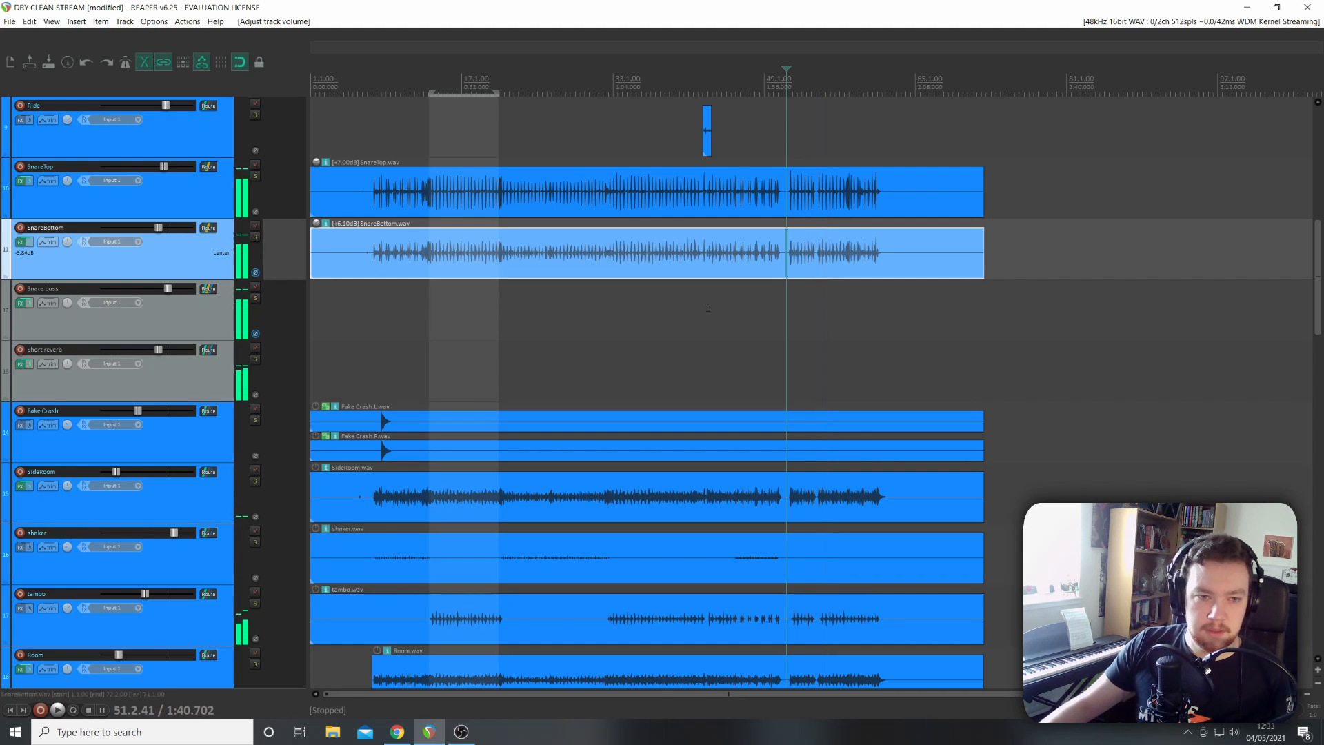
{"action": "scroll", "coordinate": [222, 291], "scroll_direction": "down", "scroll_amount": 1}
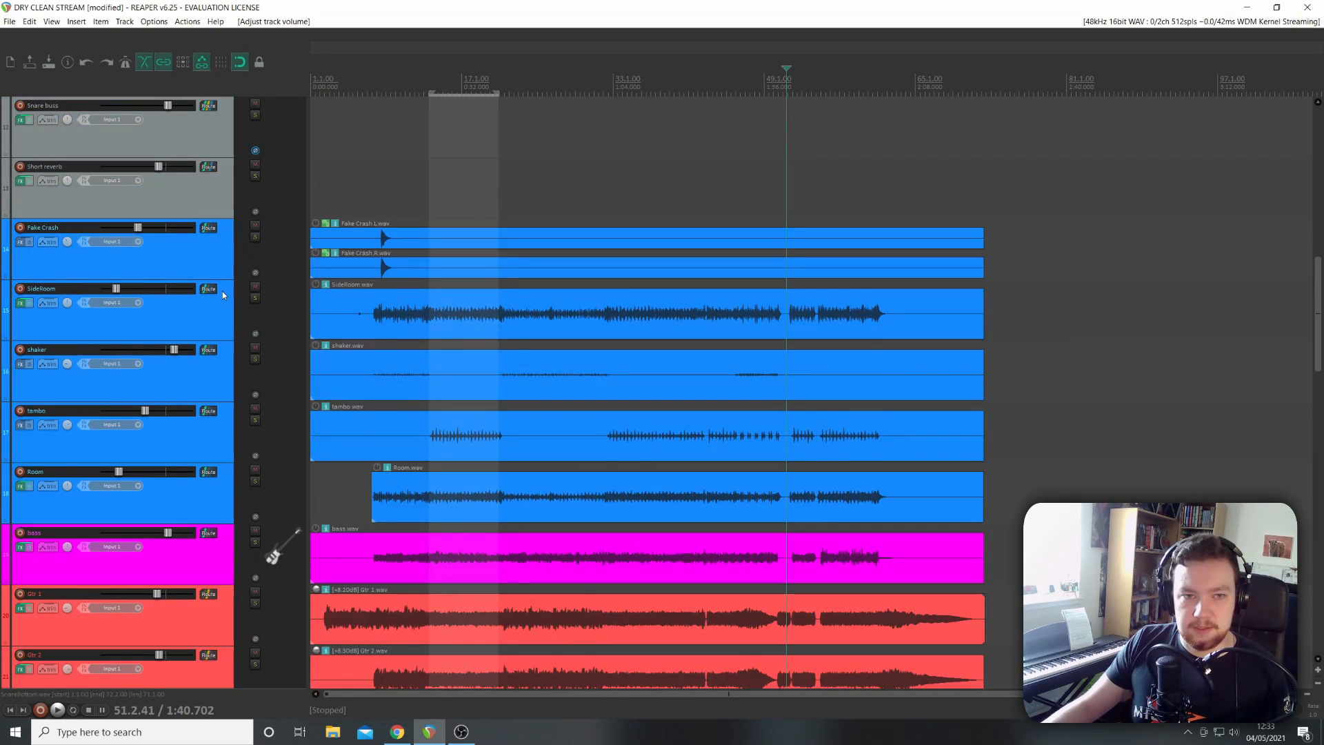
{"action": "scroll", "coordinate": [221, 292], "scroll_direction": "down", "scroll_amount": 1}
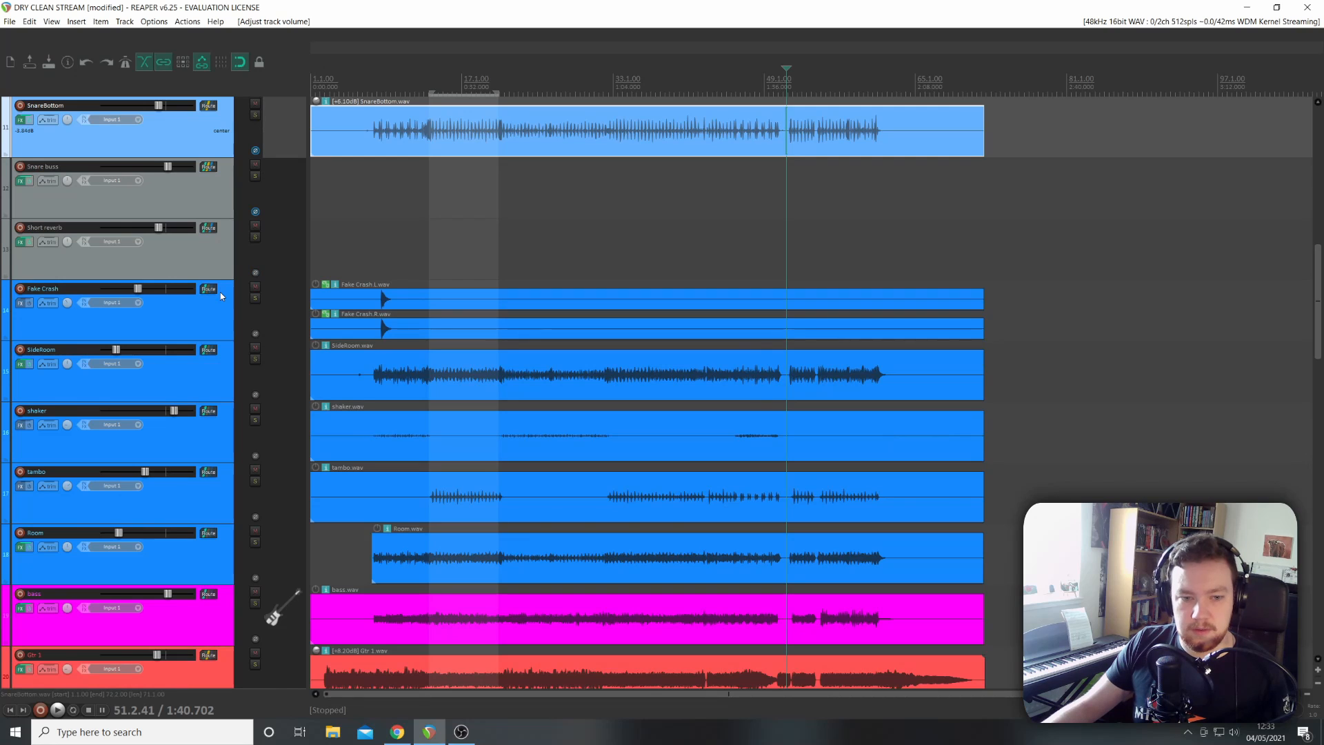
Play the full mix from about bar 10 and look over the tracks from the drums down to the vocals.
{"action": "scroll", "coordinate": [221, 292], "scroll_direction": "down", "scroll_amount": 3}
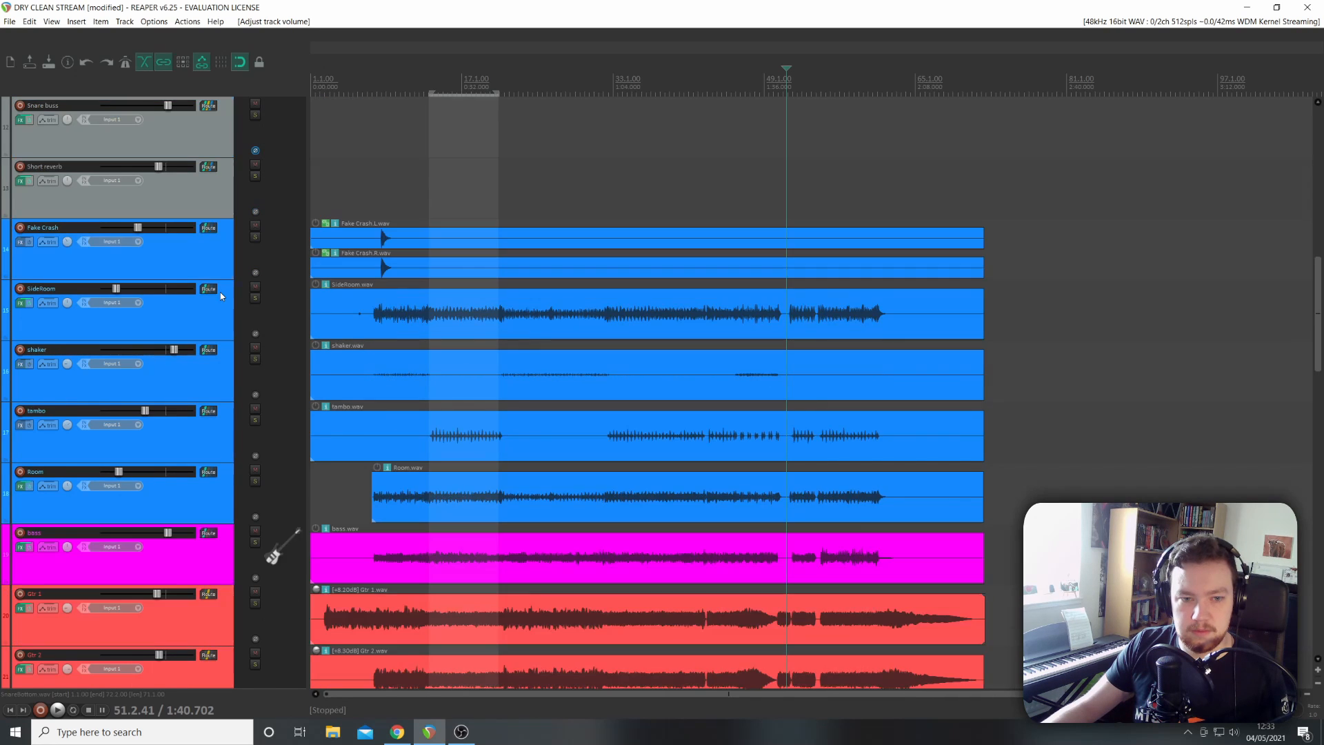
{"action": "scroll", "coordinate": [221, 292], "scroll_direction": "up", "scroll_amount": 4}
{"action": "scroll", "coordinate": [199, 293], "scroll_direction": "up", "scroll_amount": 10}
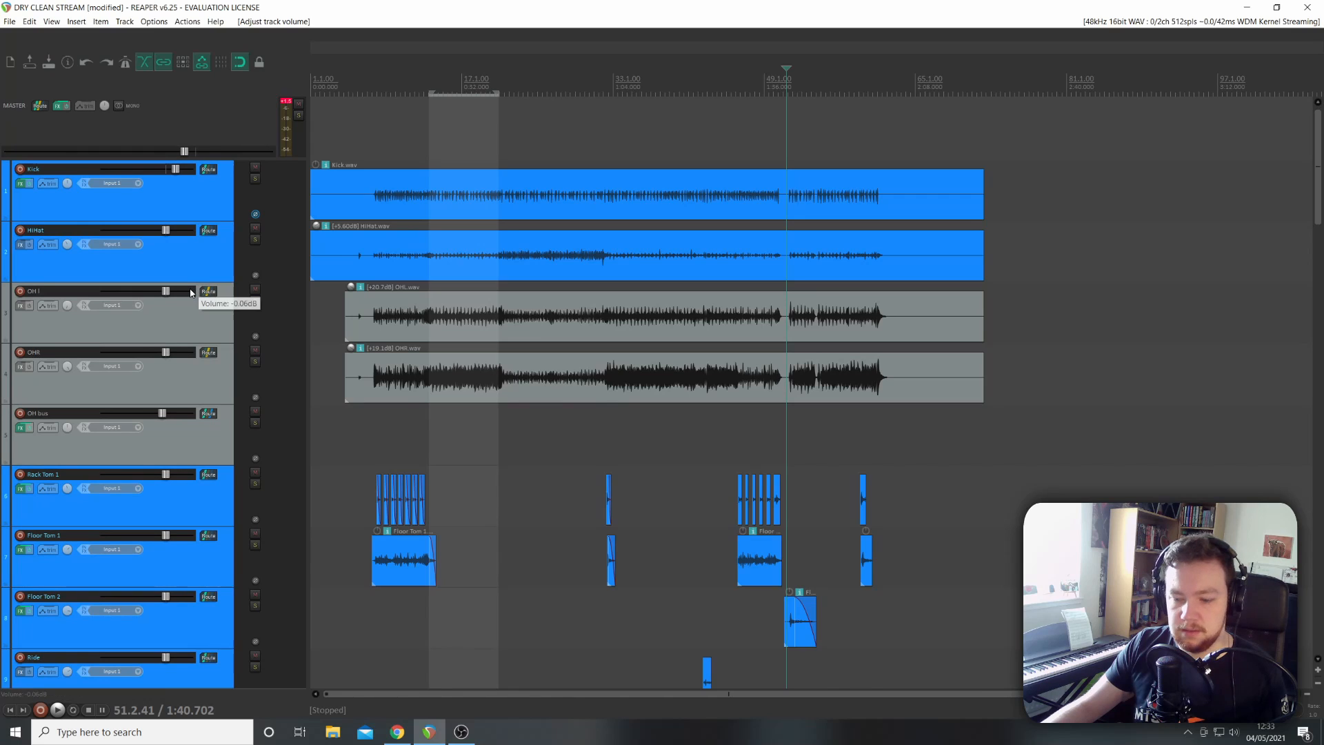
{"action": "scroll", "coordinate": [191, 292], "scroll_direction": "down", "scroll_amount": 3}
{"action": "scroll", "coordinate": [191, 293], "scroll_direction": "up", "scroll_amount": 3}
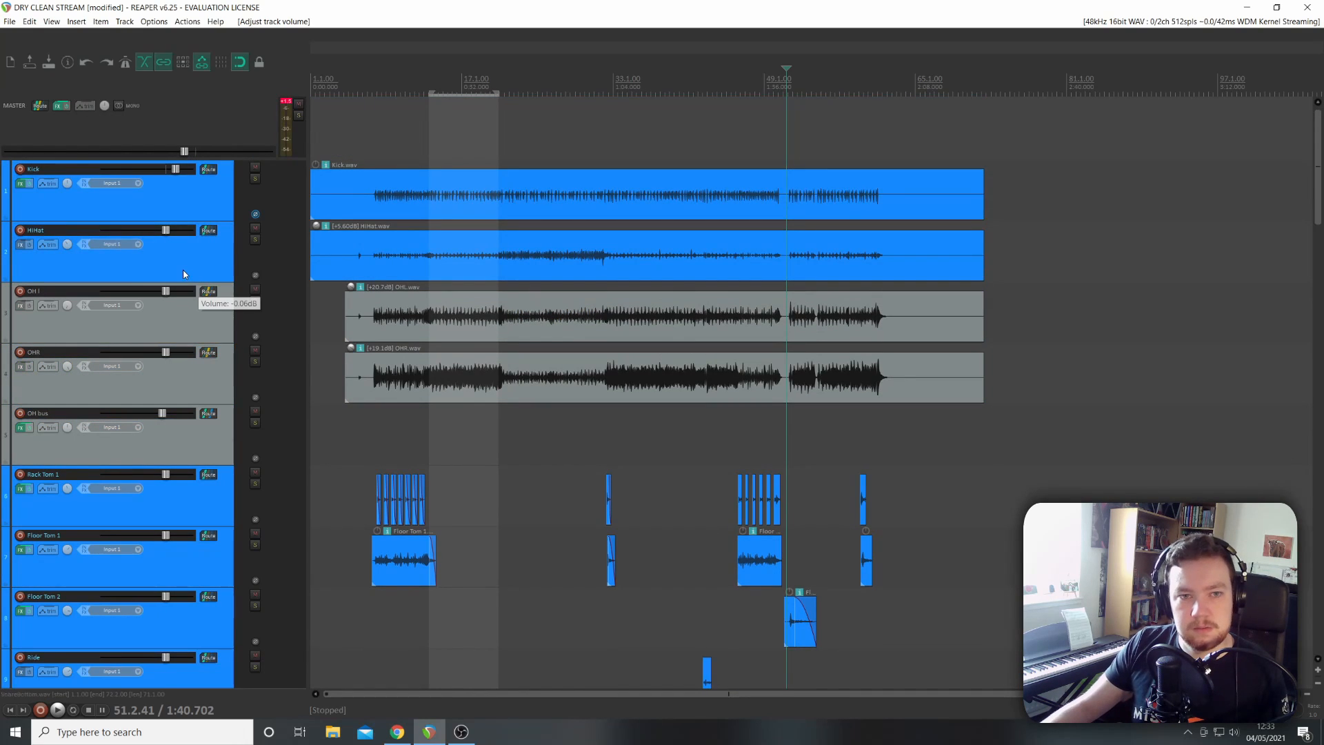
{"action": "scroll", "coordinate": [134, 283], "scroll_direction": "down", "scroll_amount": 3}
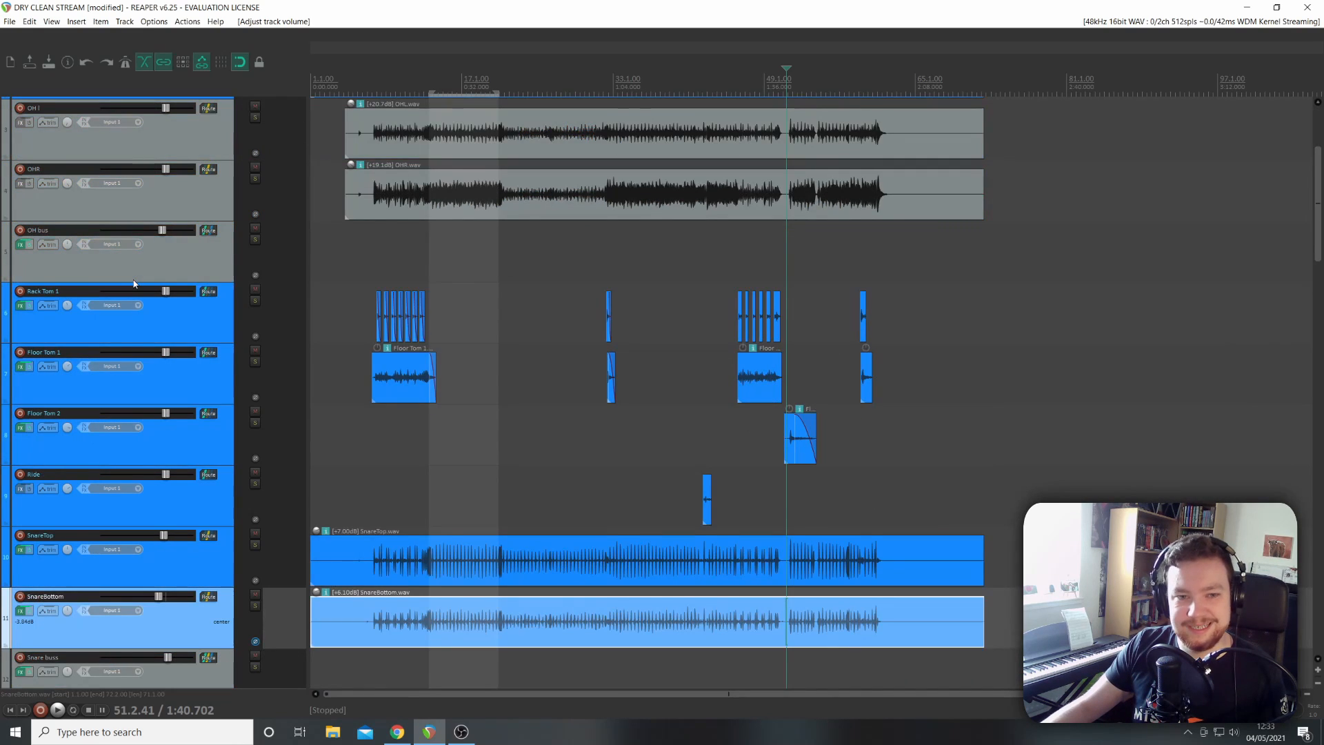
{"action": "scroll", "coordinate": [135, 283], "scroll_direction": "down", "scroll_amount": 2}
{"action": "left_click", "coordinate": [403, 360]}
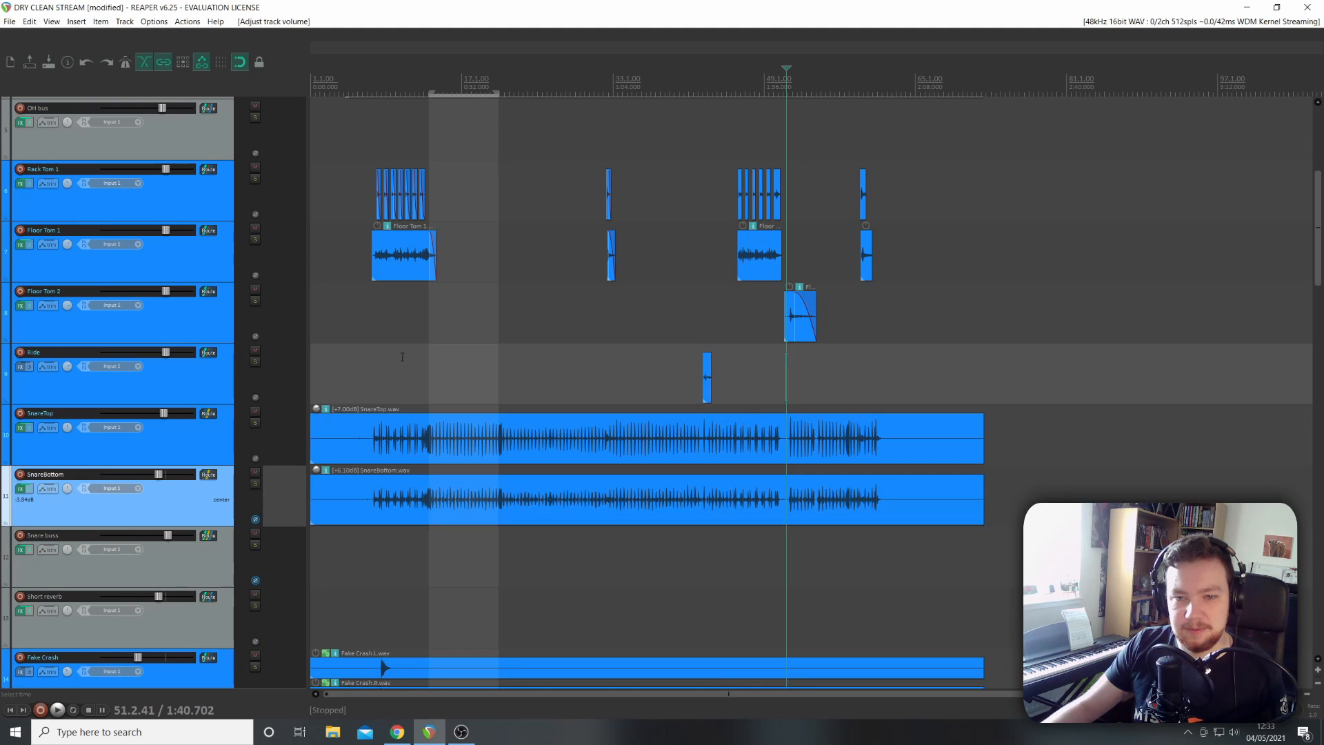
{"action": "key", "text": "space"}
{"action": "scroll", "coordinate": [403, 361], "scroll_direction": "down", "scroll_amount": 2}
{"action": "scroll", "coordinate": [196, 332], "scroll_direction": "up", "scroll_amount": 1}
{"action": "scroll", "coordinate": [312, 338], "scroll_direction": "up", "scroll_amount": 1}
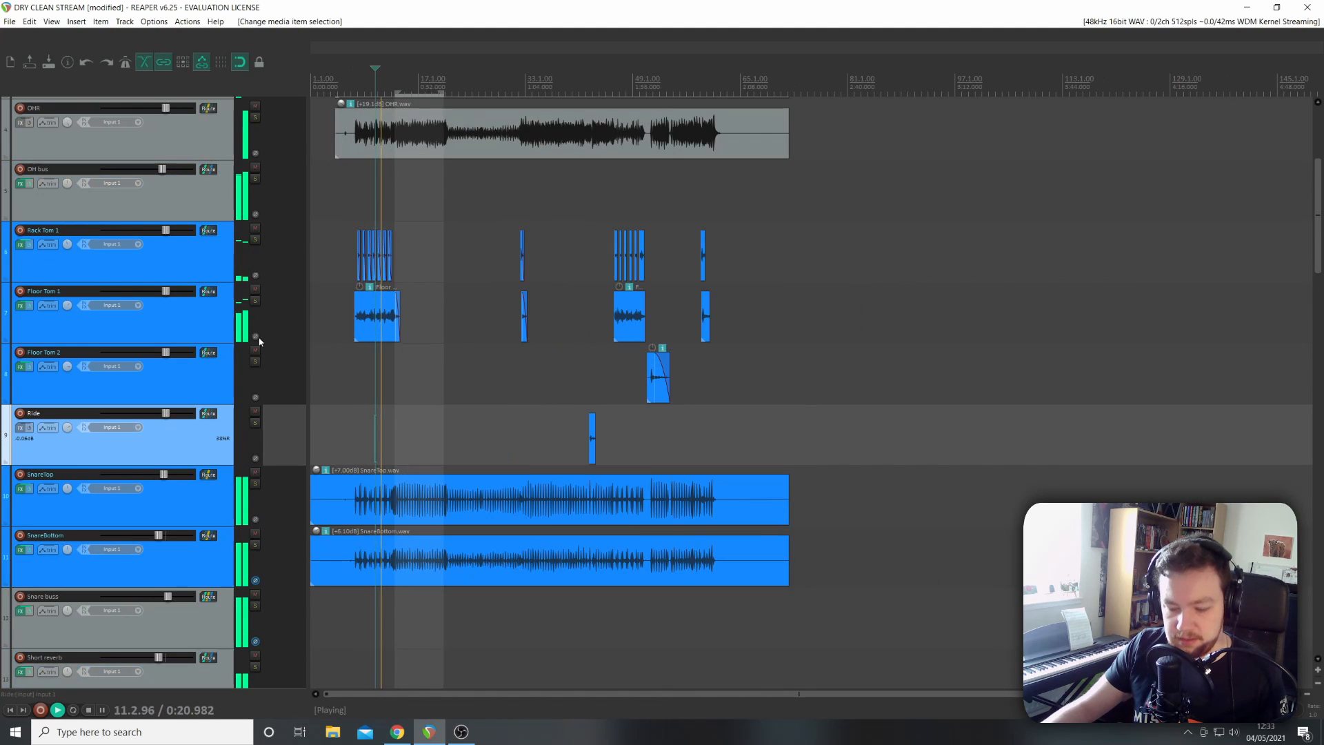
{"action": "scroll", "coordinate": [222, 327], "scroll_direction": "down", "scroll_amount": 3}
{"action": "scroll", "coordinate": [221, 327], "scroll_direction": "down", "scroll_amount": 14}
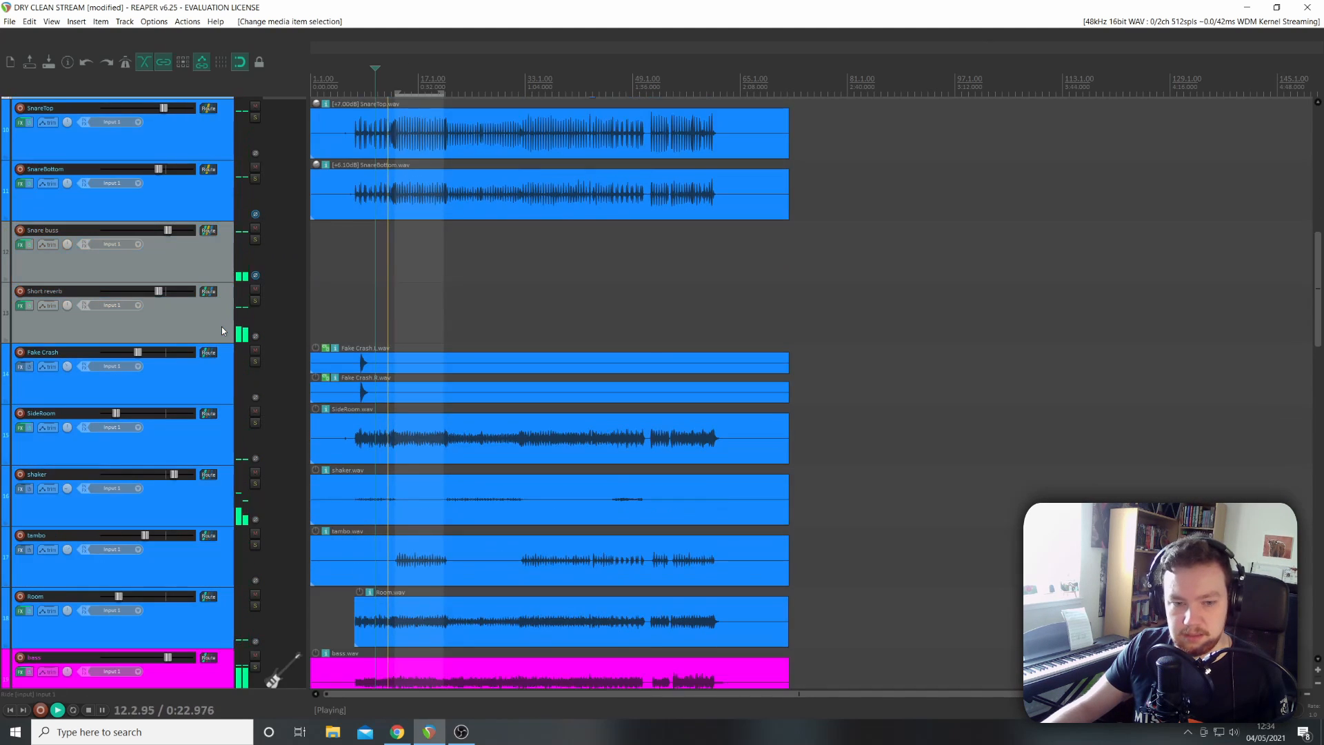
{"action": "scroll", "coordinate": [222, 331], "scroll_direction": "down", "scroll_amount": 5}
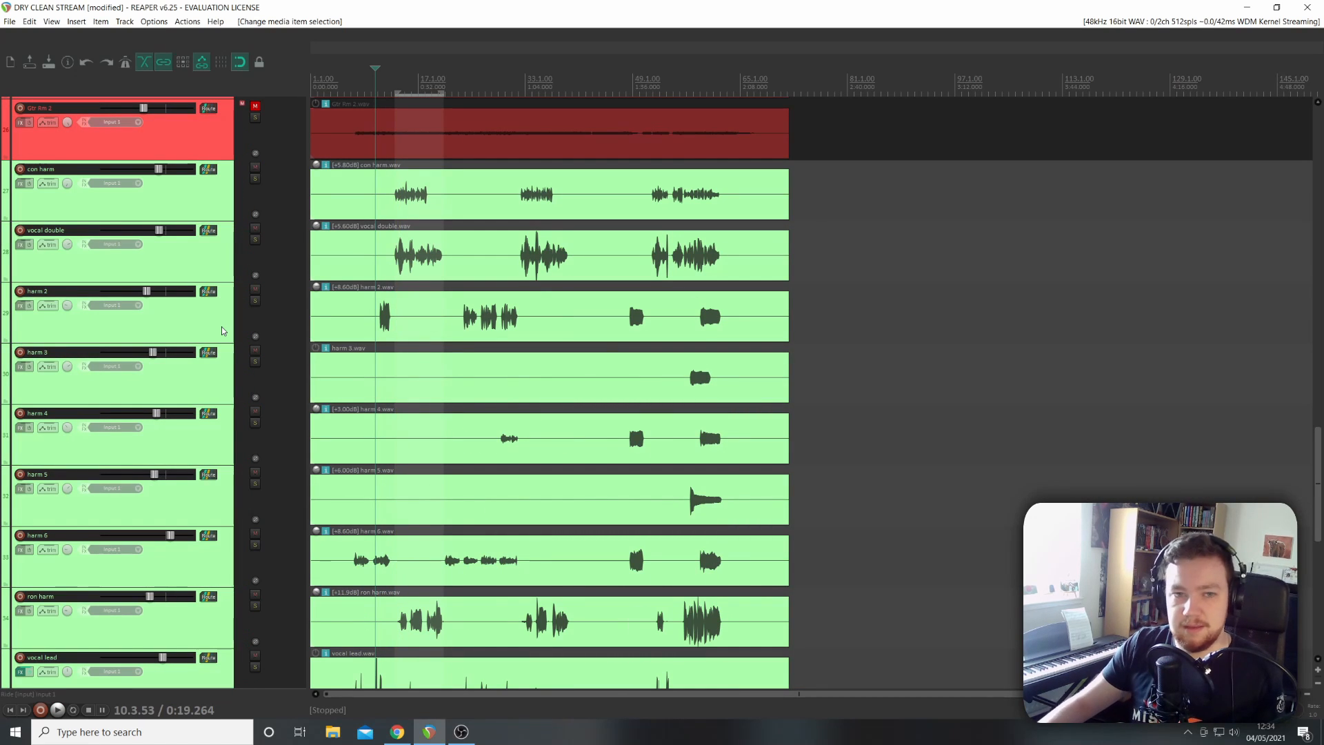
Play the mix from about bar 13 and check the lead vocal together with its Delay and Reverb tracks.
{"action": "left_click", "coordinate": [394, 251]}
{"action": "key", "text": "space"}
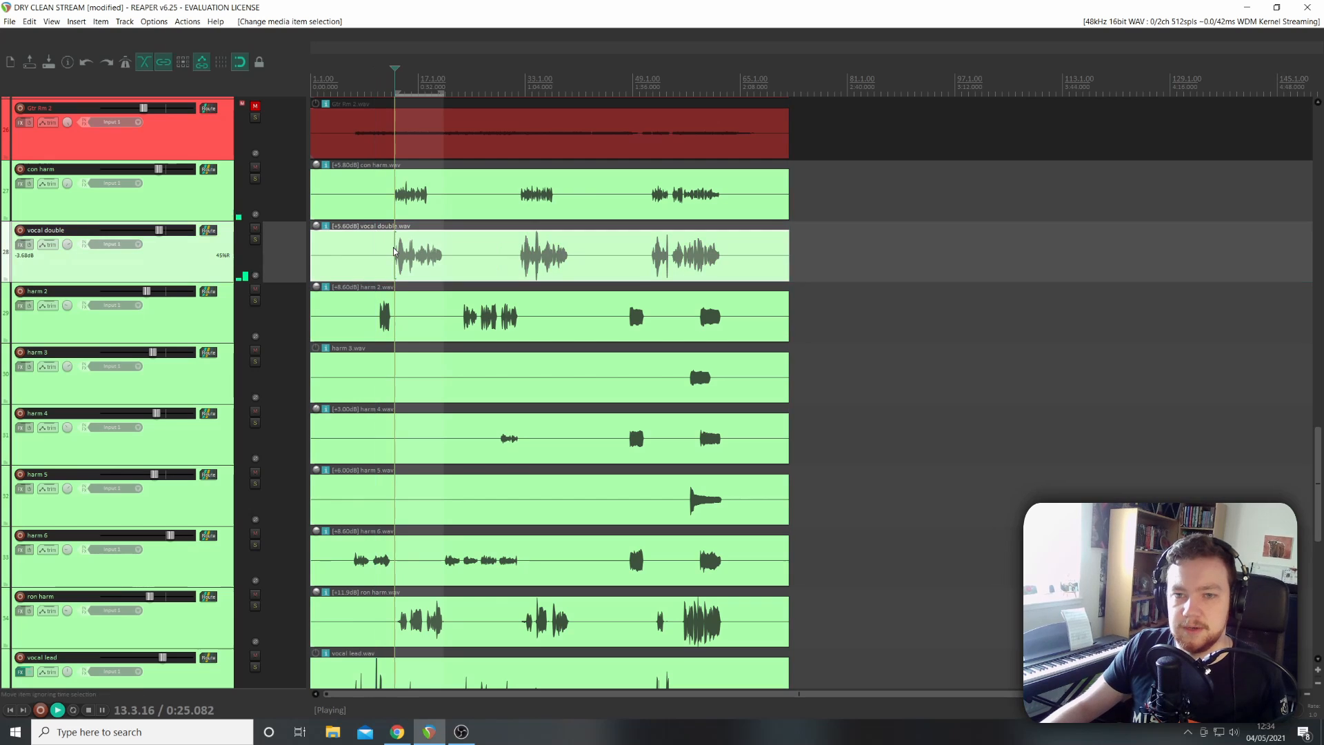
{"action": "scroll", "coordinate": [264, 298], "scroll_direction": "down", "scroll_amount": 3}
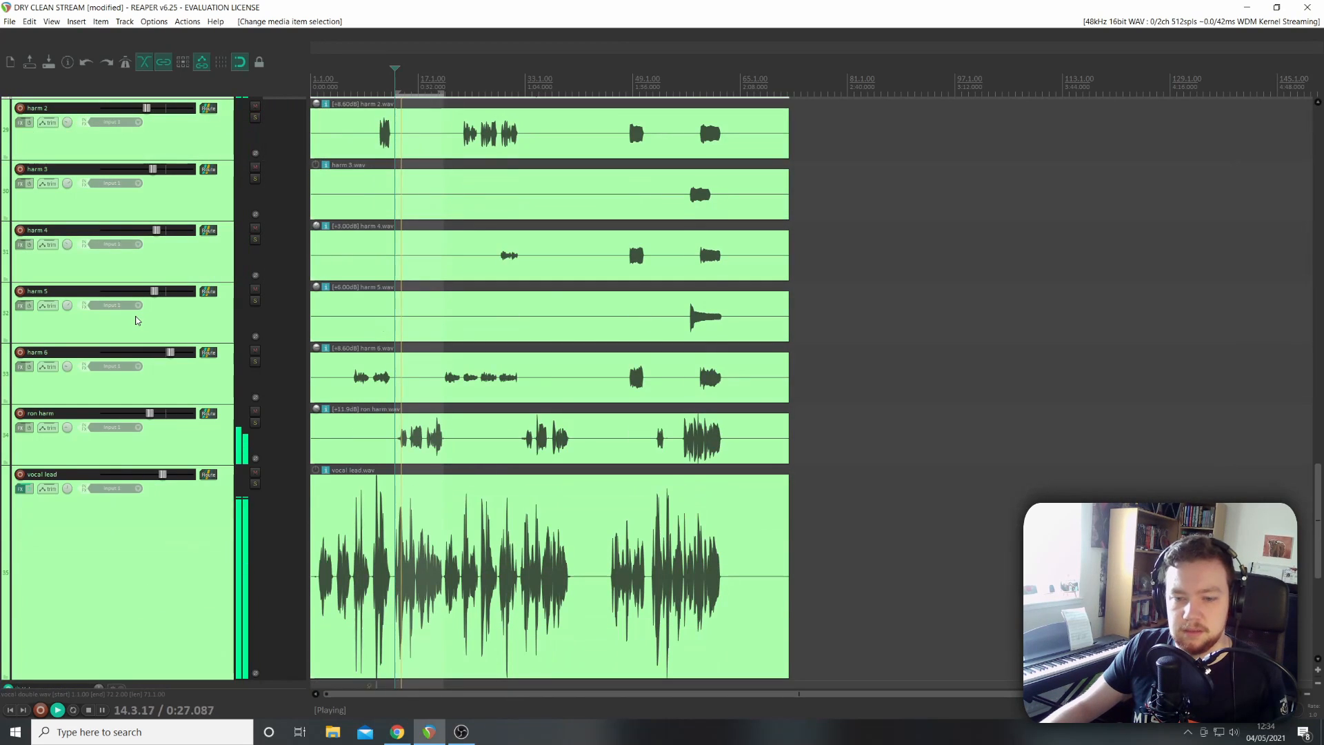
{"action": "scroll", "coordinate": [135, 319], "scroll_direction": "down", "scroll_amount": 6}
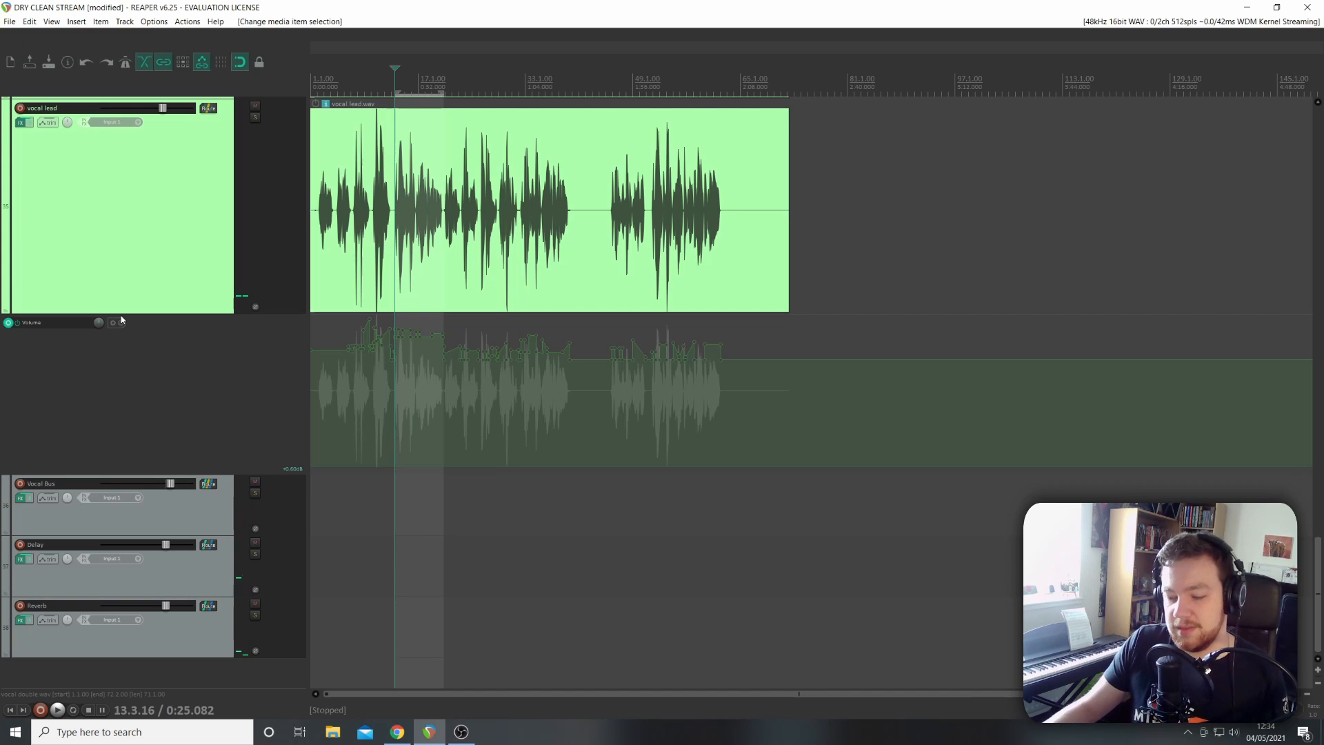
Audition the Kick track in solo from about bar 7, return to the full mix, and stop playback.
{"action": "scroll", "coordinate": [179, 304], "scroll_direction": "up", "scroll_amount": 15}
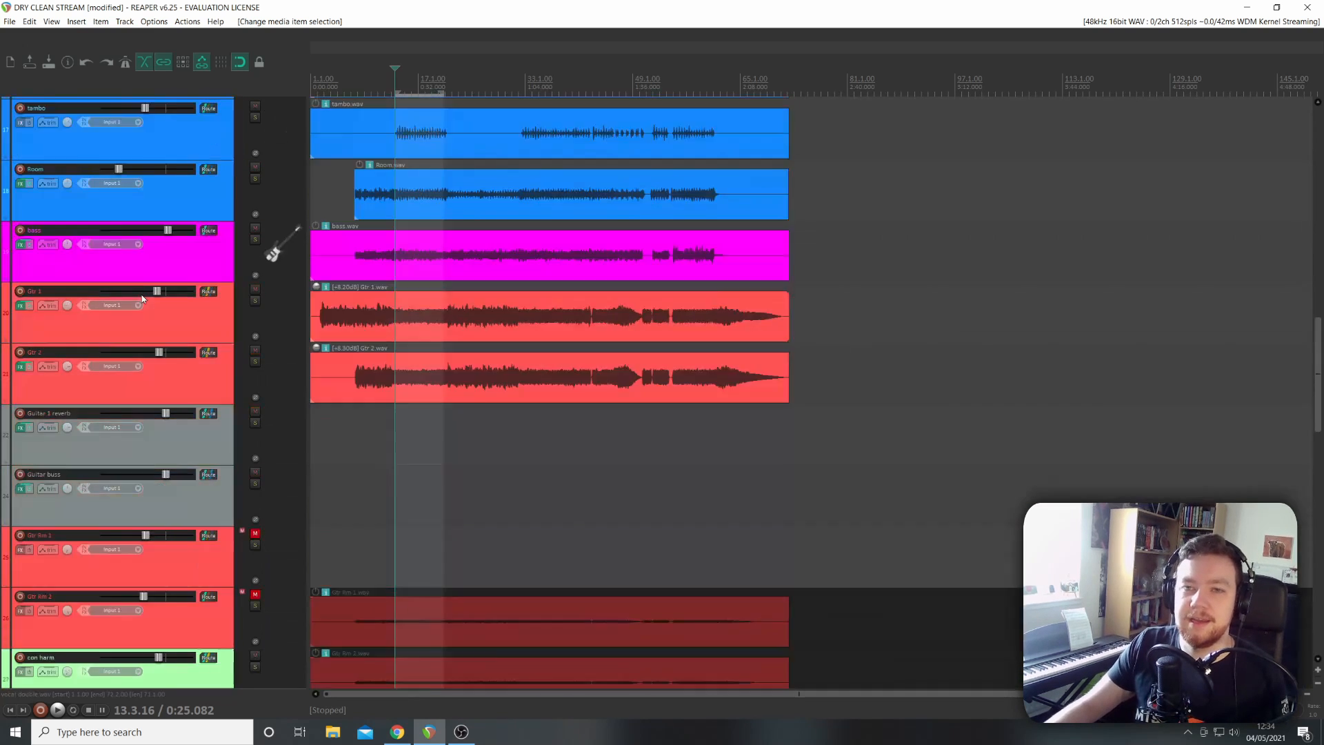
{"action": "scroll", "coordinate": [143, 298], "scroll_direction": "up", "scroll_amount": 10}
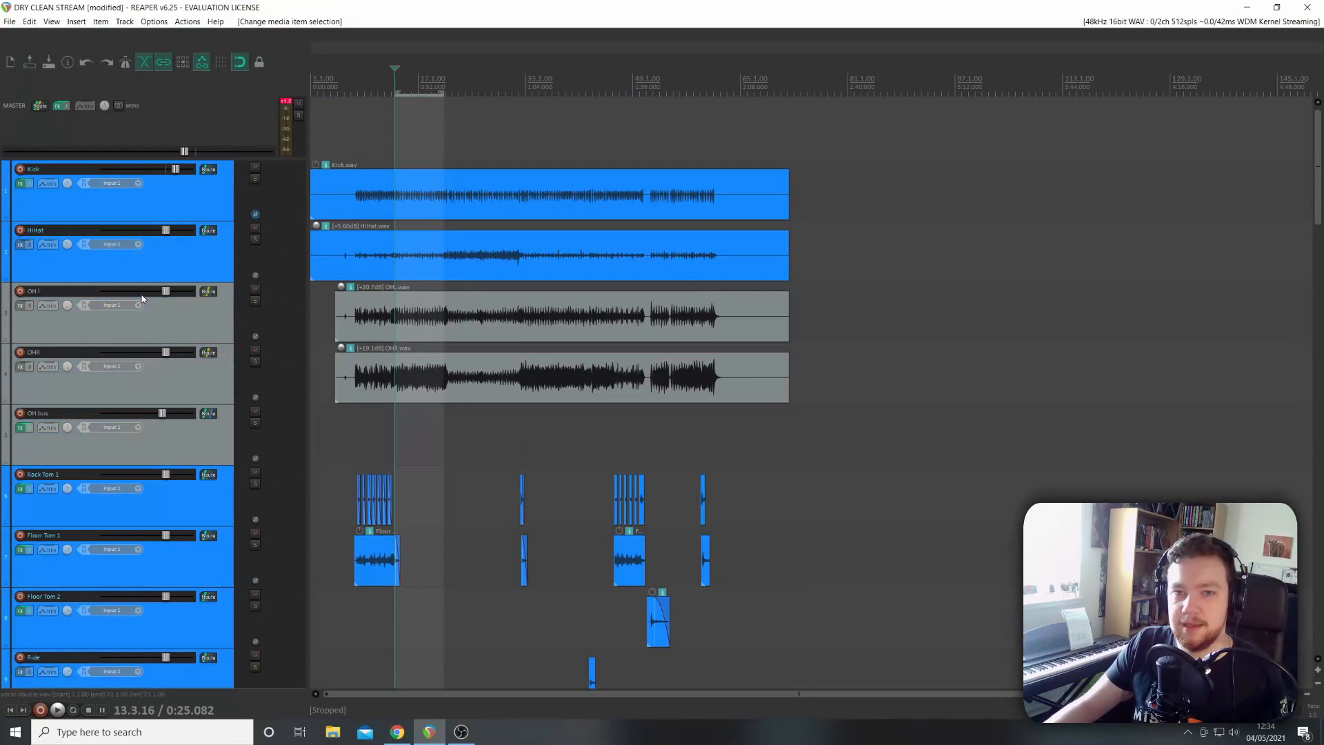
{"action": "scroll", "coordinate": [683, 275], "scroll_direction": "down", "scroll_amount": 2}
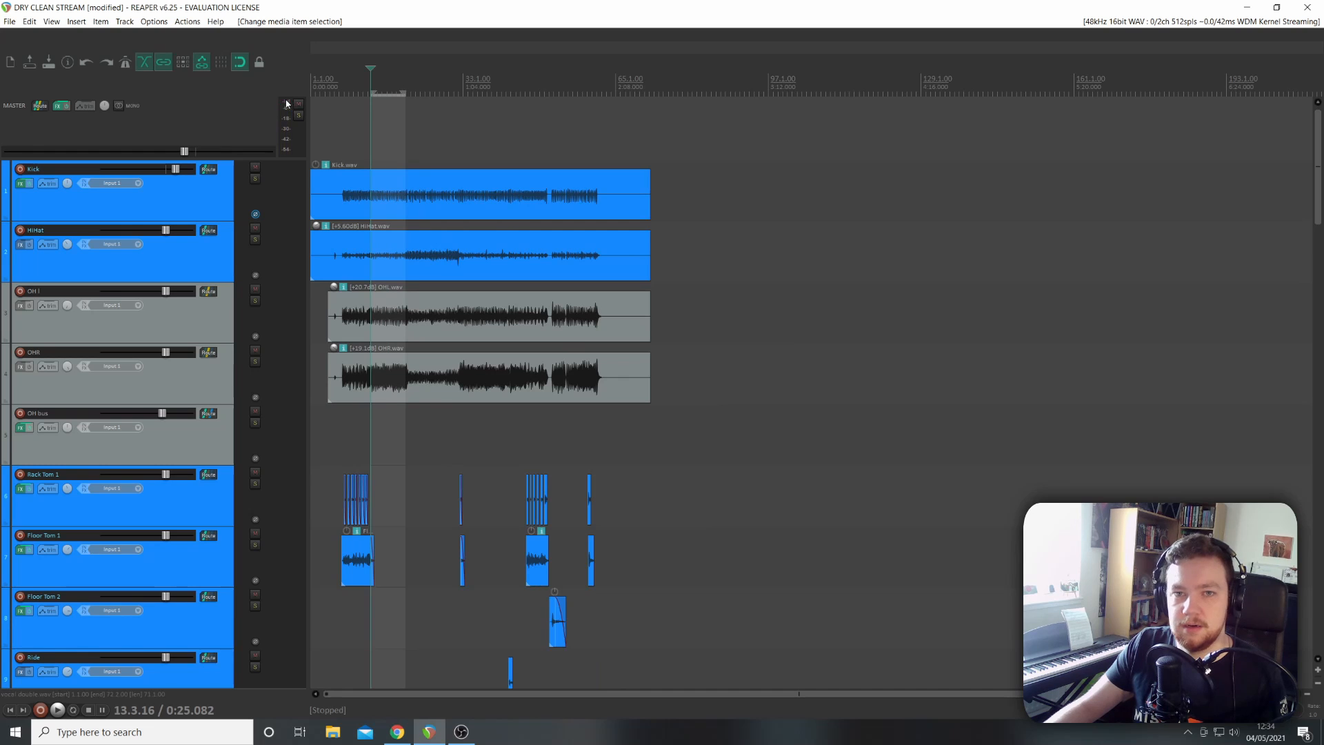
{"action": "scroll", "coordinate": [506, 237], "scroll_direction": "up", "scroll_amount": 6}
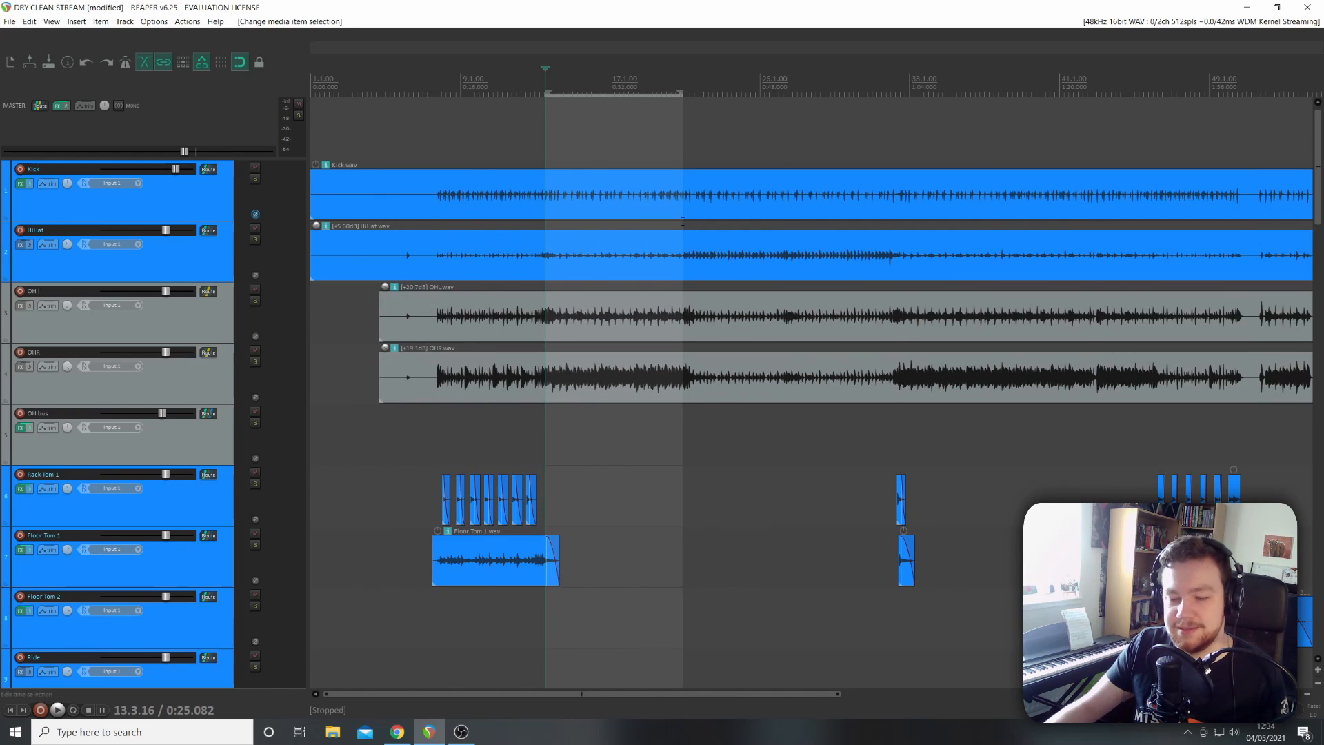
{"action": "left_click", "coordinate": [432, 192]}
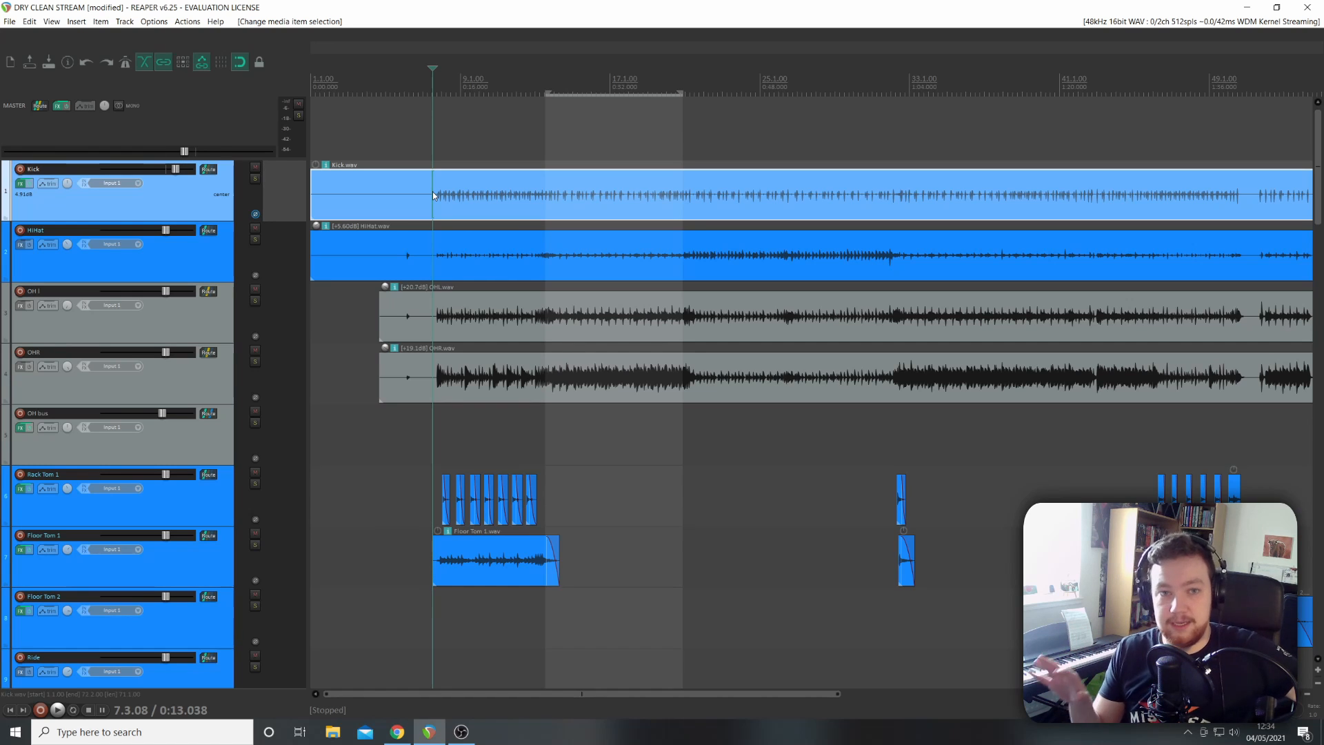
{"action": "left_click", "coordinate": [255, 179]}
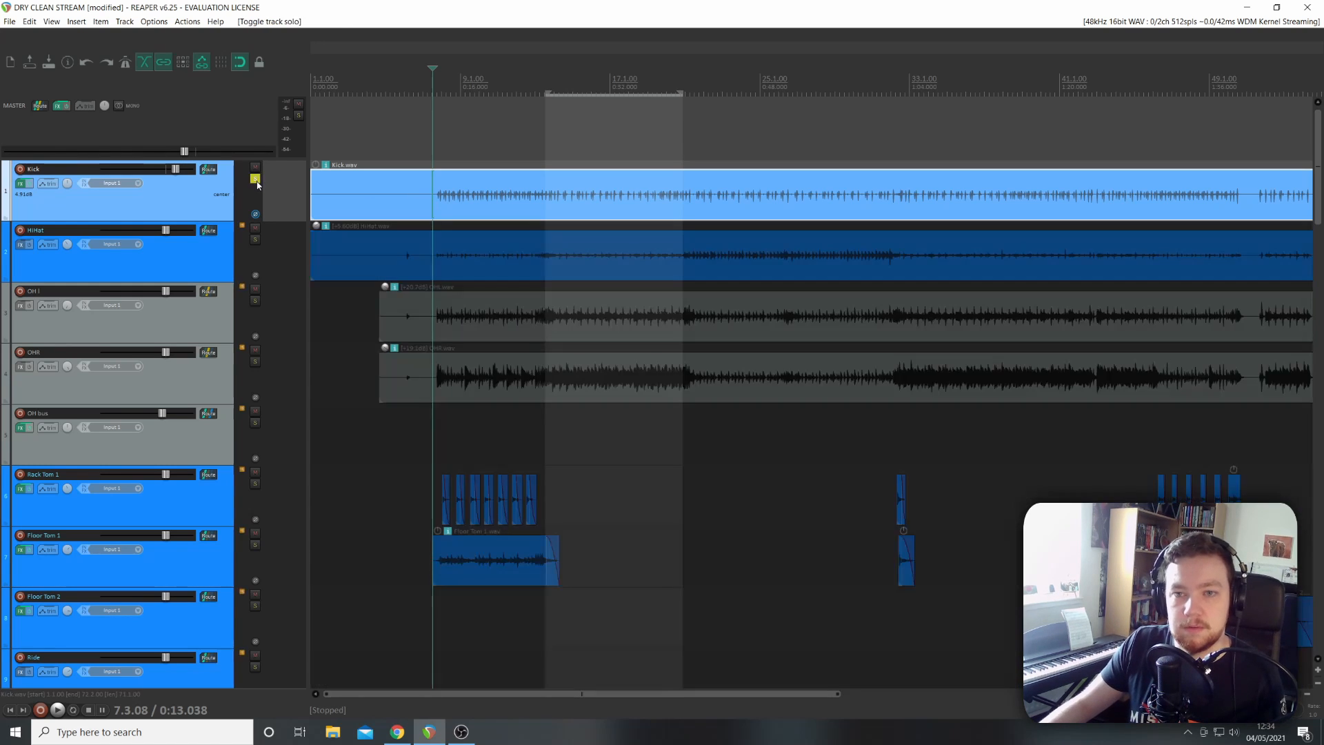
{"action": "key", "text": "space"}
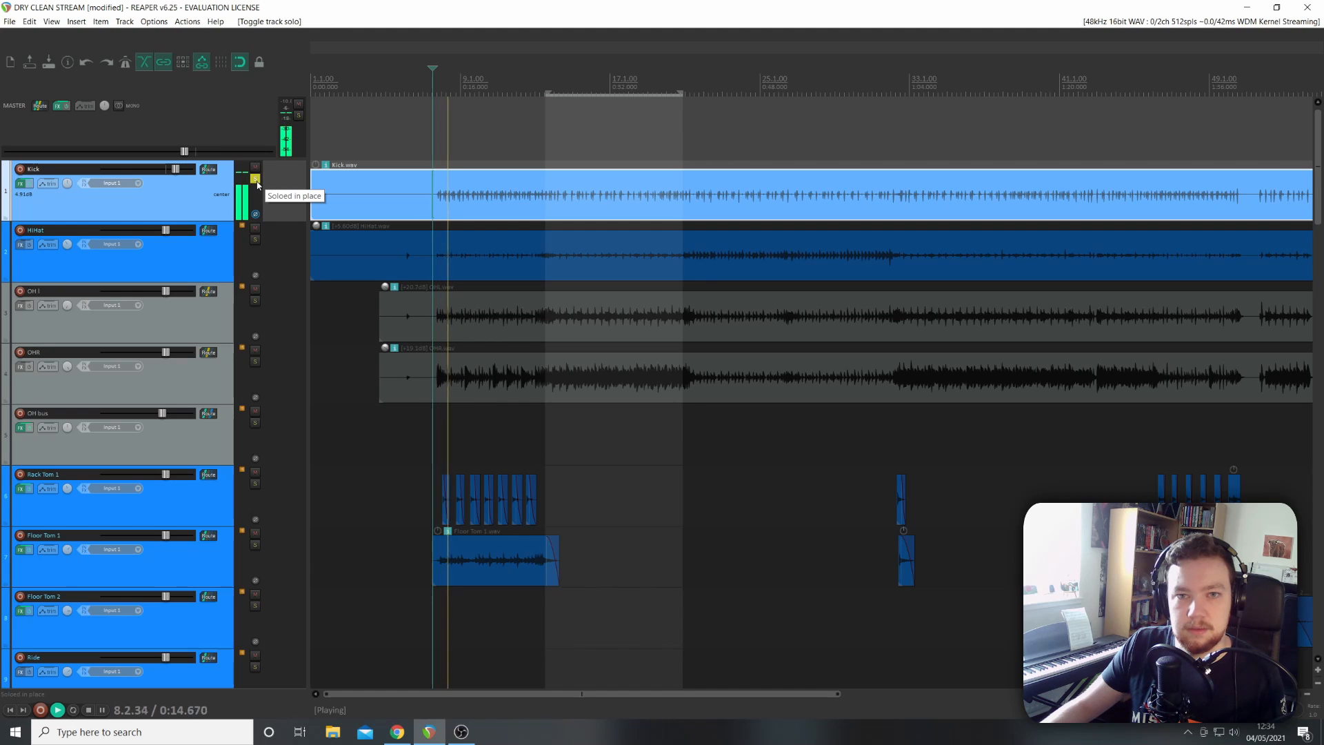
{"action": "left_click", "coordinate": [255, 179]}
{"action": "key", "text": "space"}
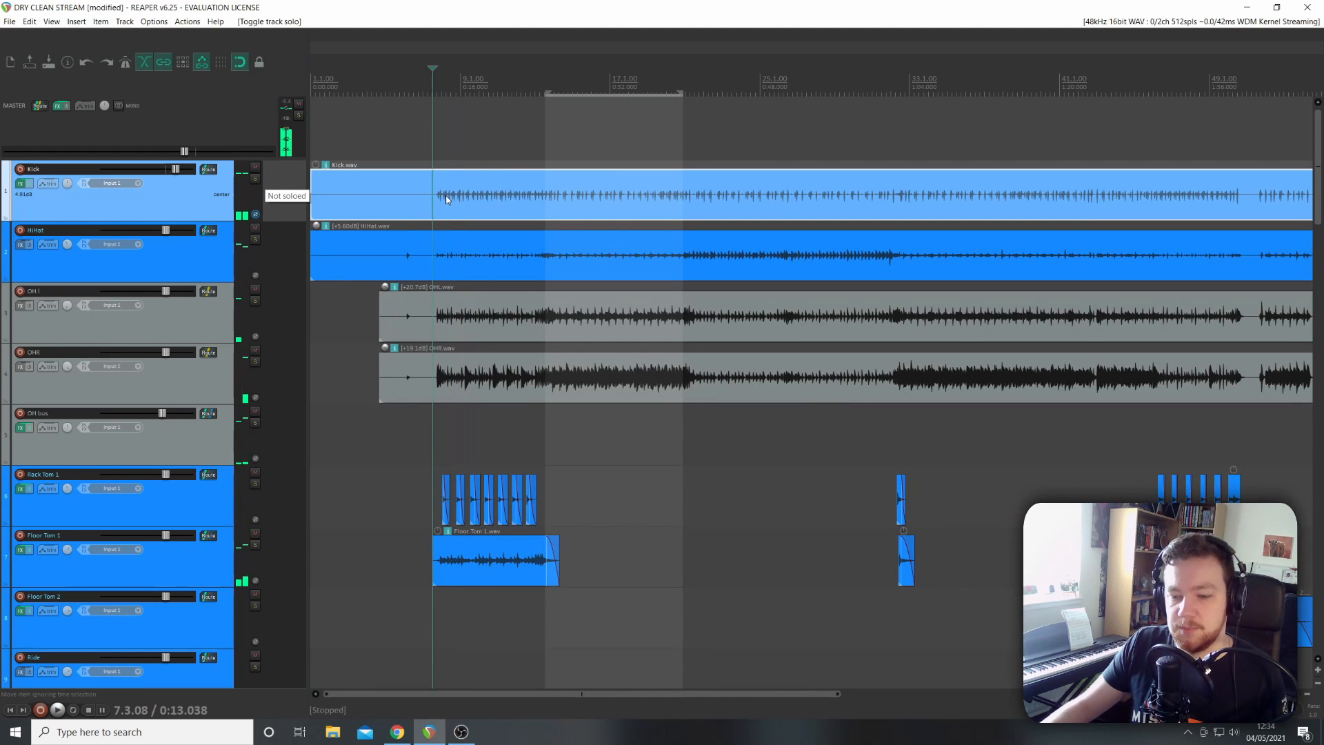
Audition the bass track in solo from about bar 7 and return it to the full mix.
{"action": "scroll", "coordinate": [419, 237], "scroll_direction": "down", "scroll_amount": 1}
{"action": "scroll", "coordinate": [183, 292], "scroll_direction": "down", "scroll_amount": 10}
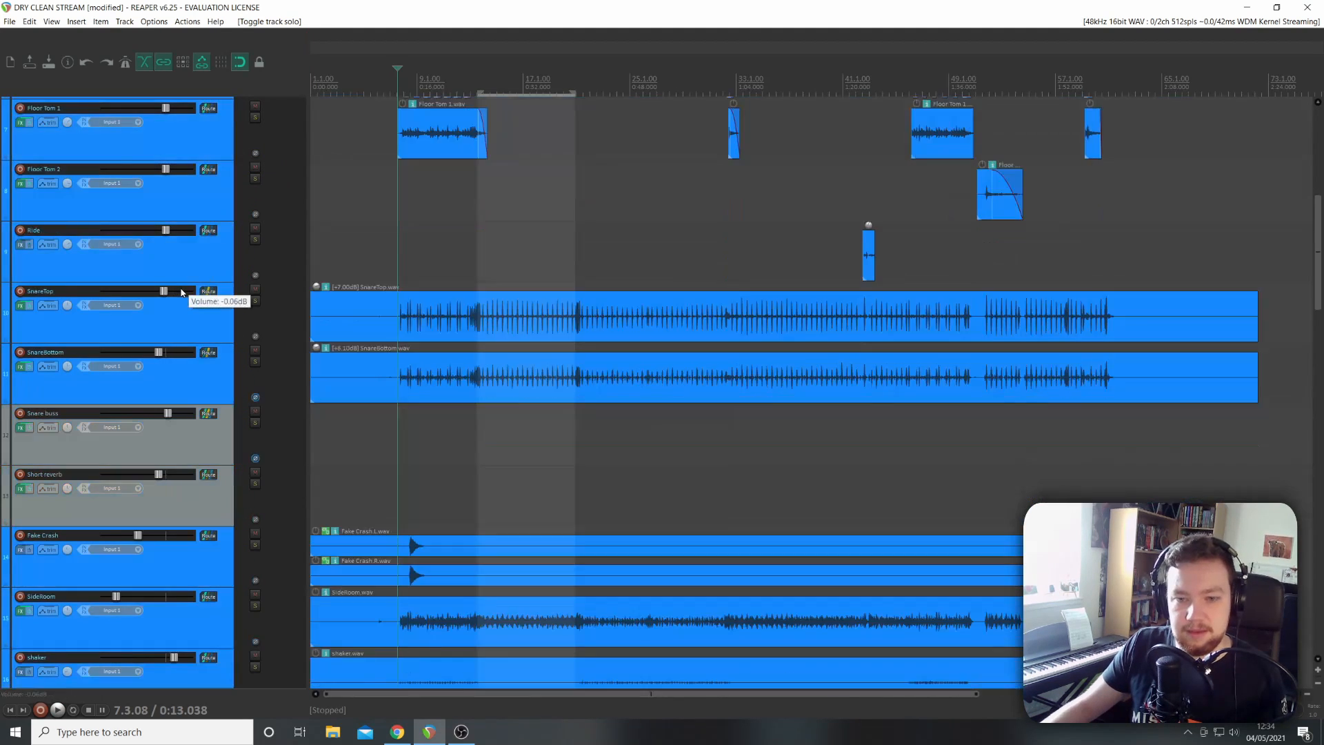
{"action": "scroll", "coordinate": [183, 292], "scroll_direction": "down", "scroll_amount": 3}
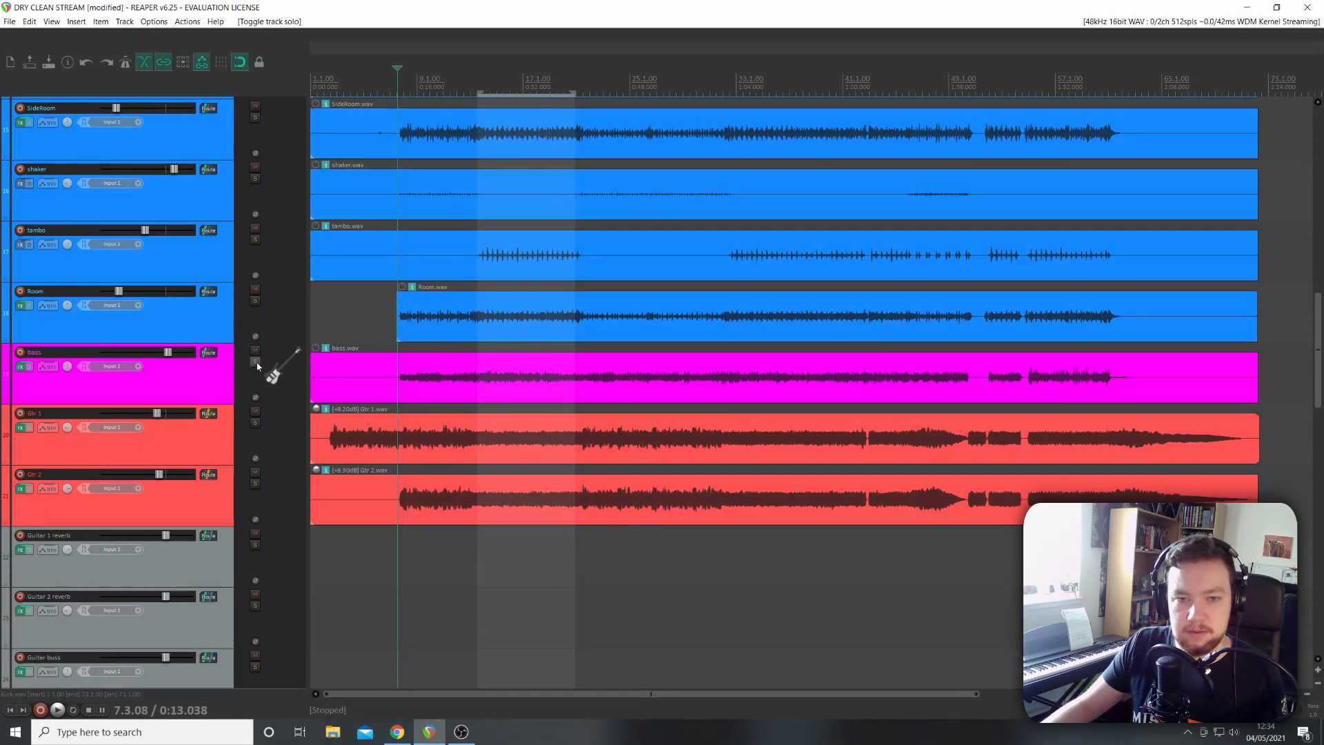
{"action": "left_click", "coordinate": [255, 362]}
{"action": "key", "text": "space"}
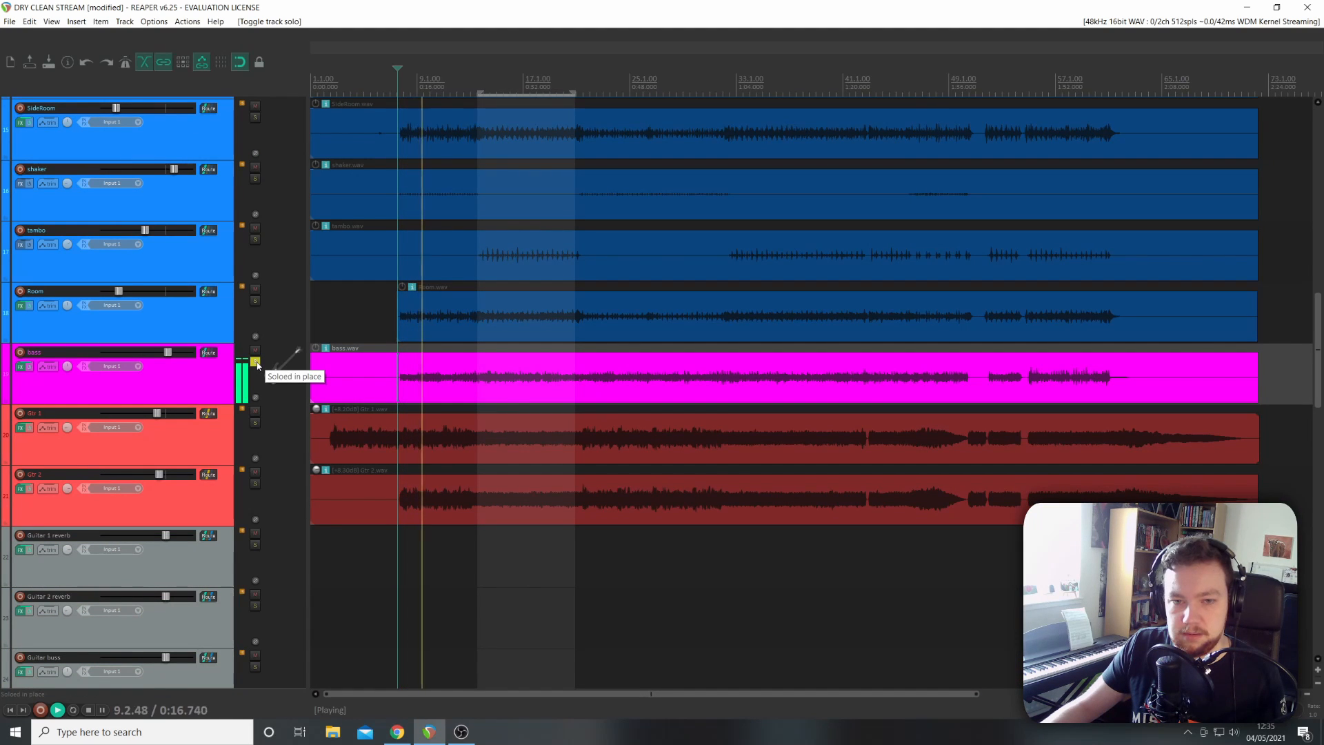
{"action": "left_click", "coordinate": [255, 362]}
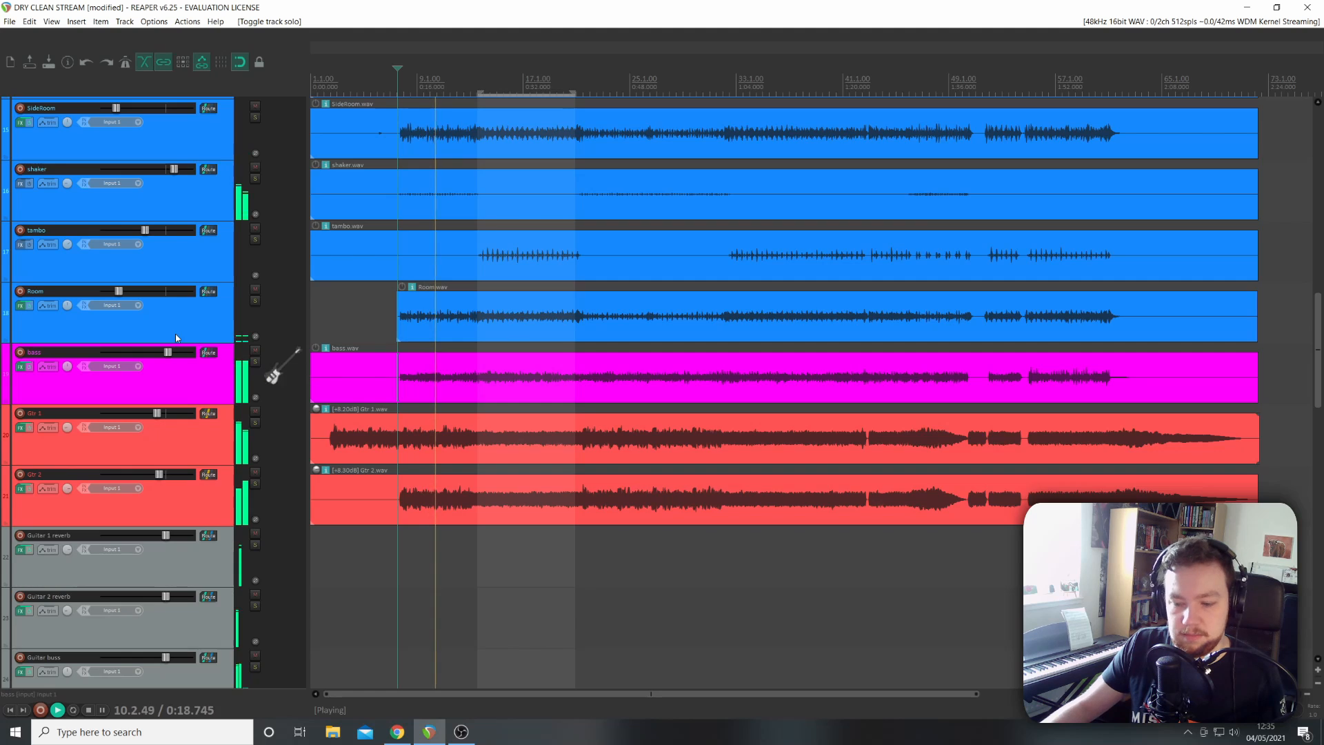
Compare the soloed Kick with the full mix during playback, leave it unsoloed, and stop playback.
{"action": "scroll", "coordinate": [176, 333], "scroll_direction": "up", "scroll_amount": 10}
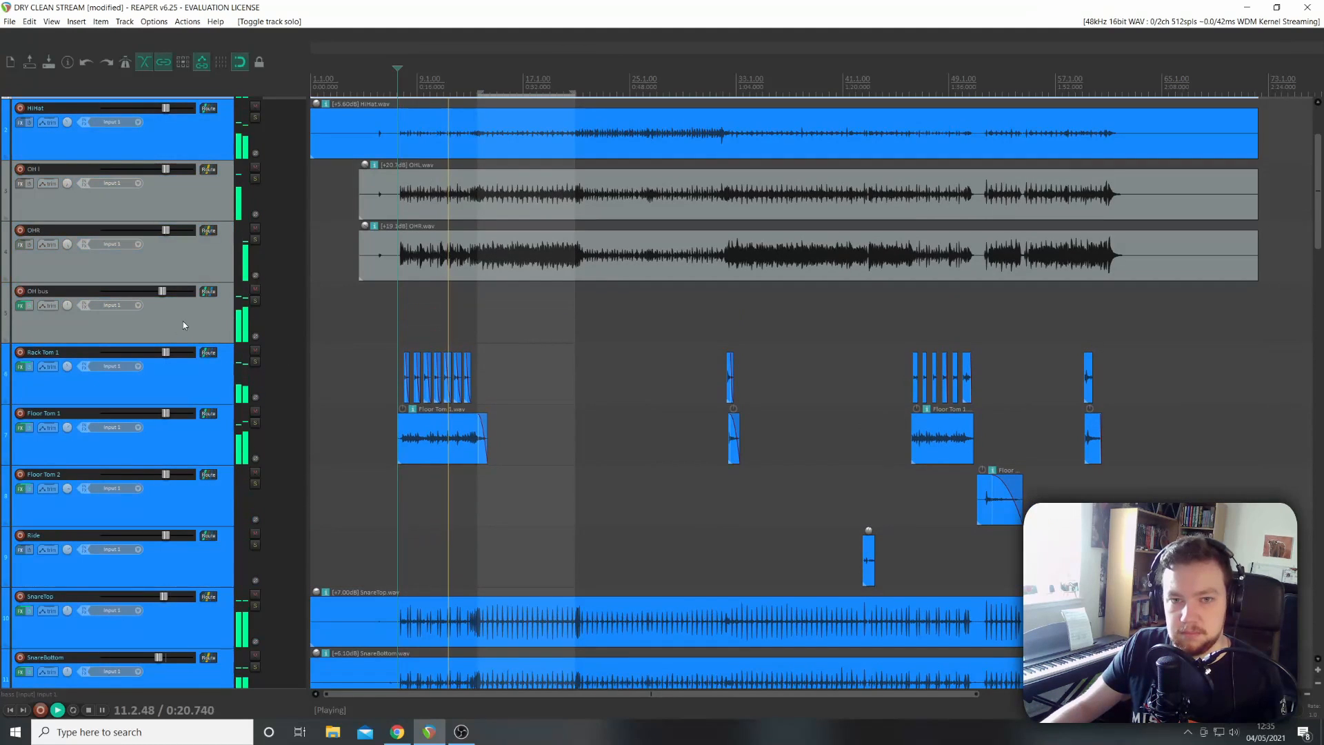
{"action": "scroll", "coordinate": [214, 238], "scroll_direction": "up", "scroll_amount": 2}
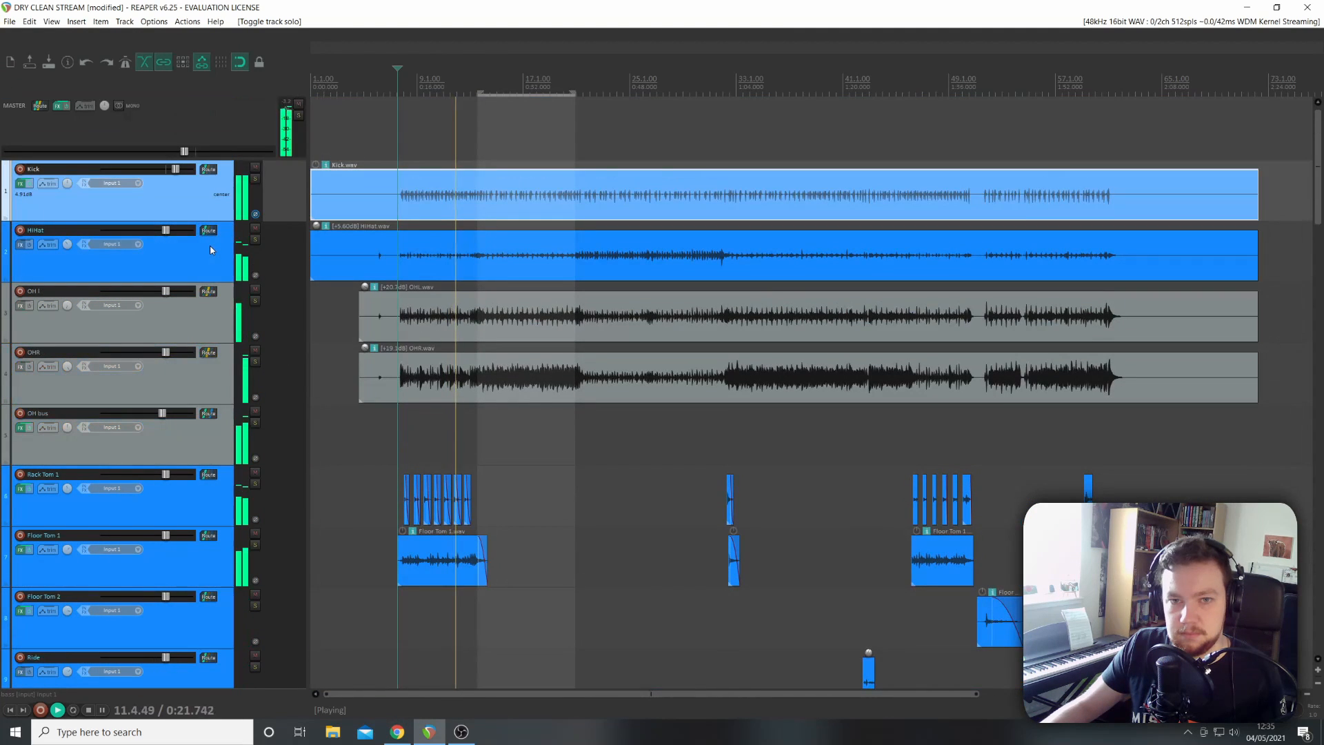
{"action": "left_click", "coordinate": [255, 180]}
{"action": "left_click", "coordinate": [255, 181]}
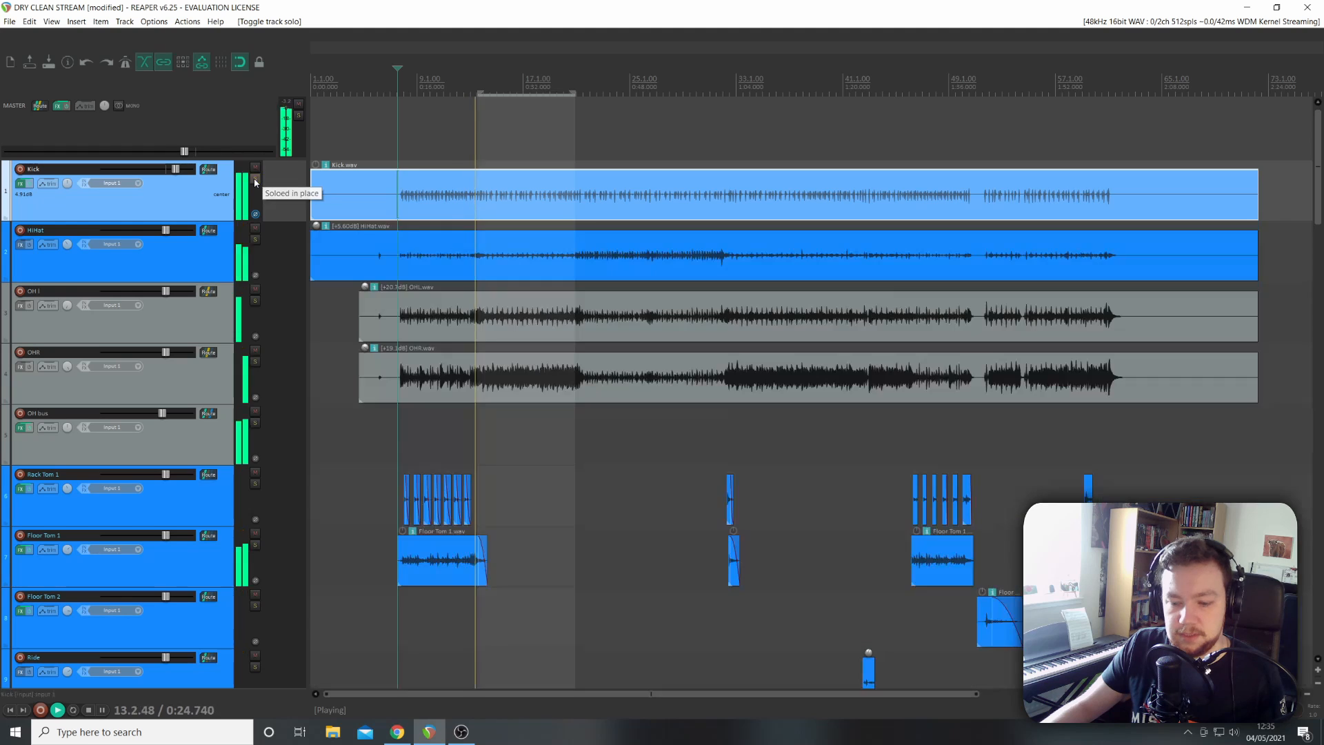
{"action": "key", "text": "space"}
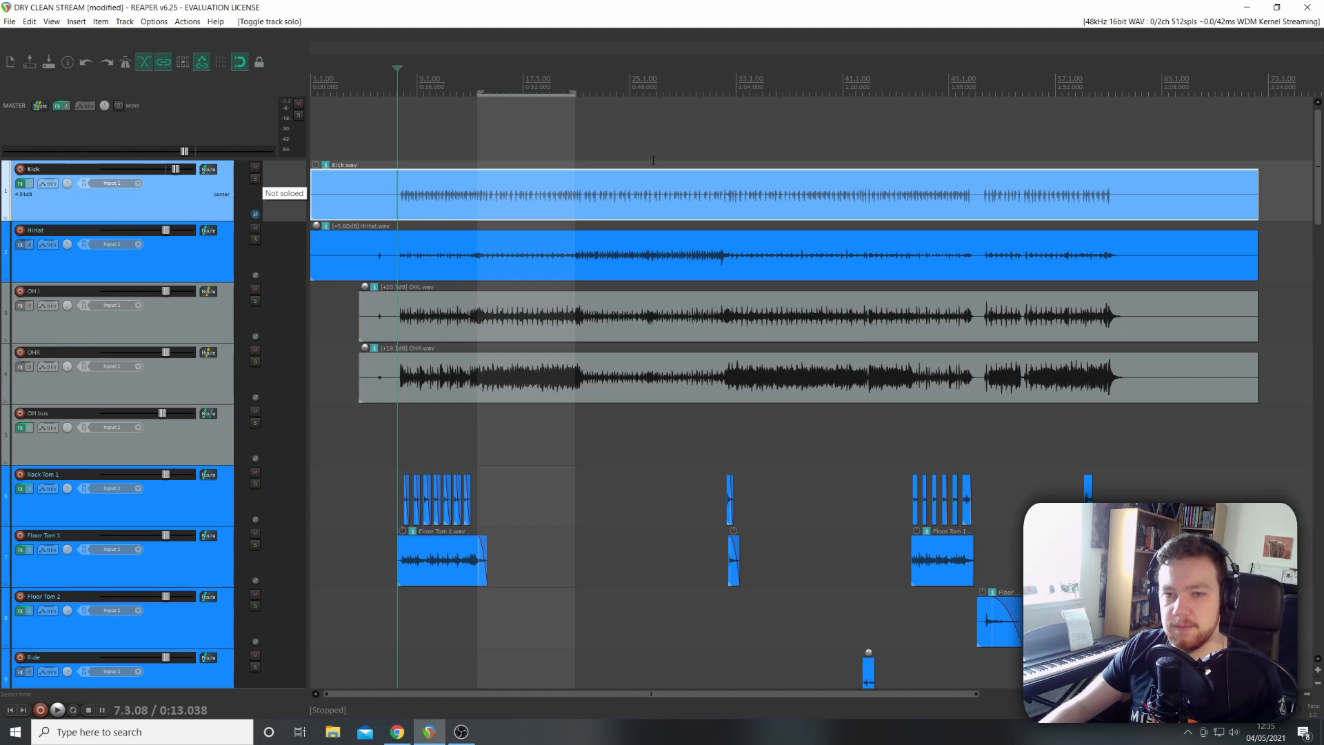
Add a send from Kick to Short reverb and lower its level to about -24 dB while playing from about bar 26.
{"action": "left_click", "coordinate": [648, 198]}
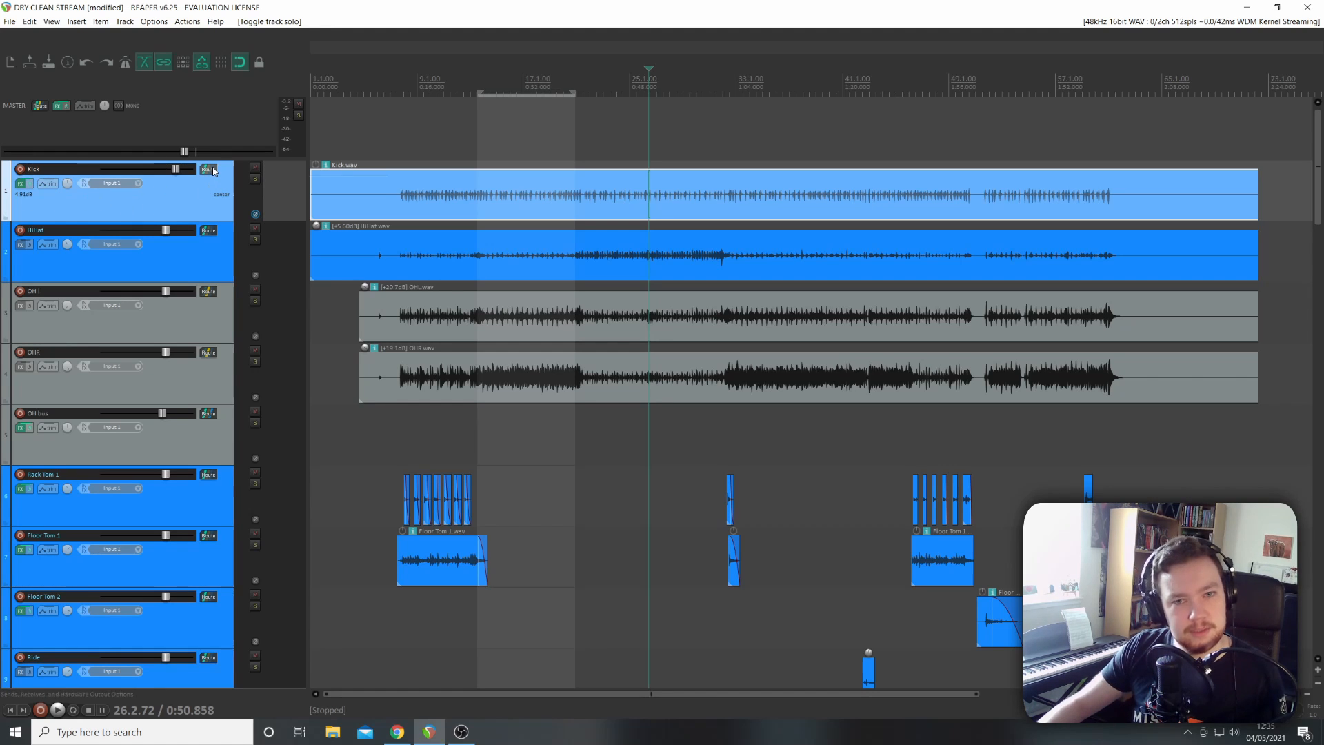
{"action": "scroll", "coordinate": [181, 247], "scroll_direction": "down", "scroll_amount": 5}
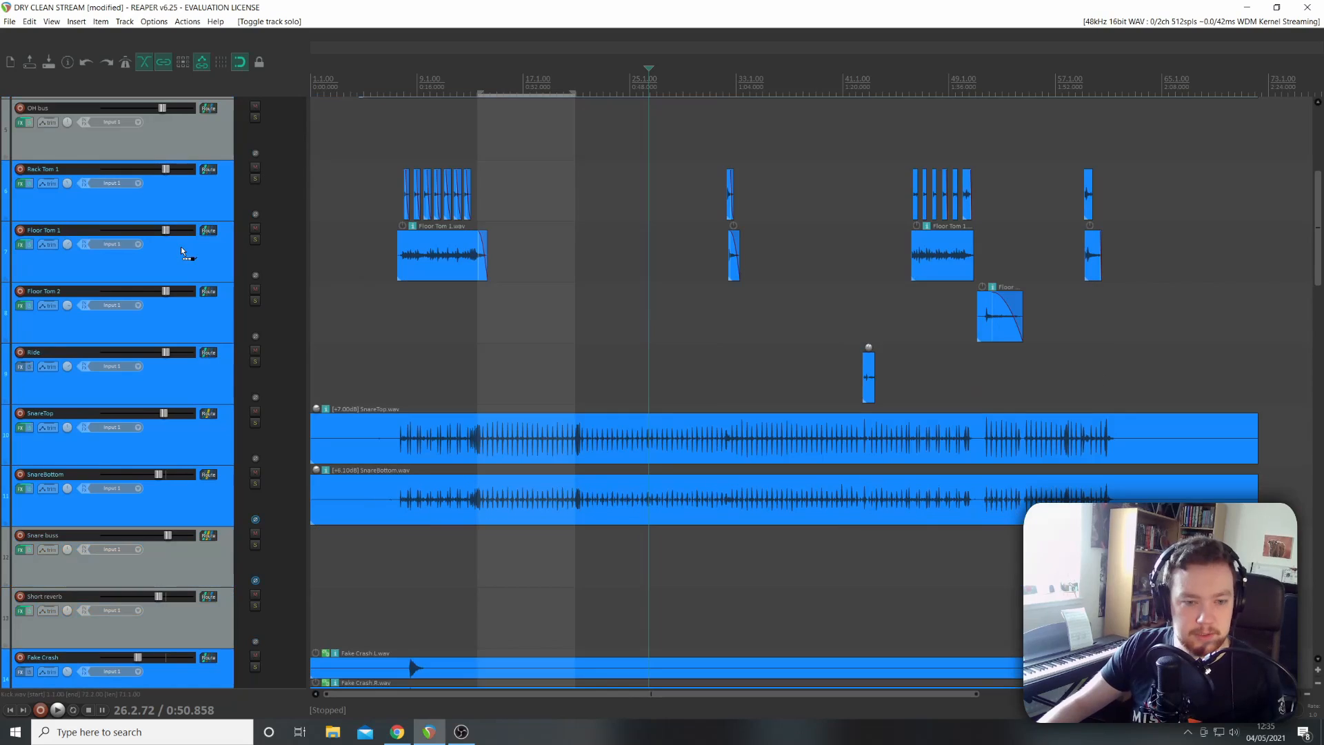
{"action": "scroll", "coordinate": [181, 247], "scroll_direction": "down", "scroll_amount": 4}
{"action": "left_click_drag", "start_coordinate": [211, 358], "coordinate": [212, 356]}
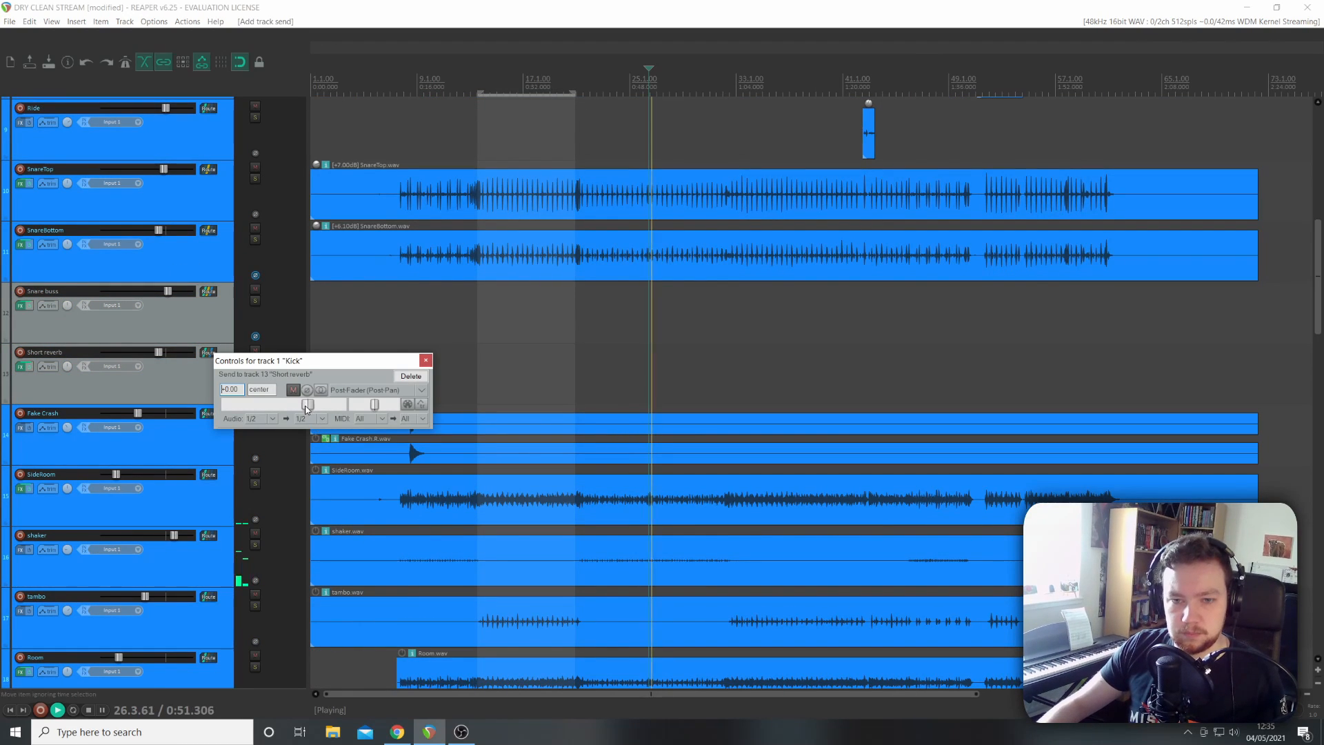
{"action": "left_click_drag", "start_coordinate": [304, 405], "coordinate": [263, 405]}
Audition the Kick with its short reverb in solo, then return it to the full mix.
{"action": "scroll", "coordinate": [284, 298], "scroll_direction": "up", "scroll_amount": 9}
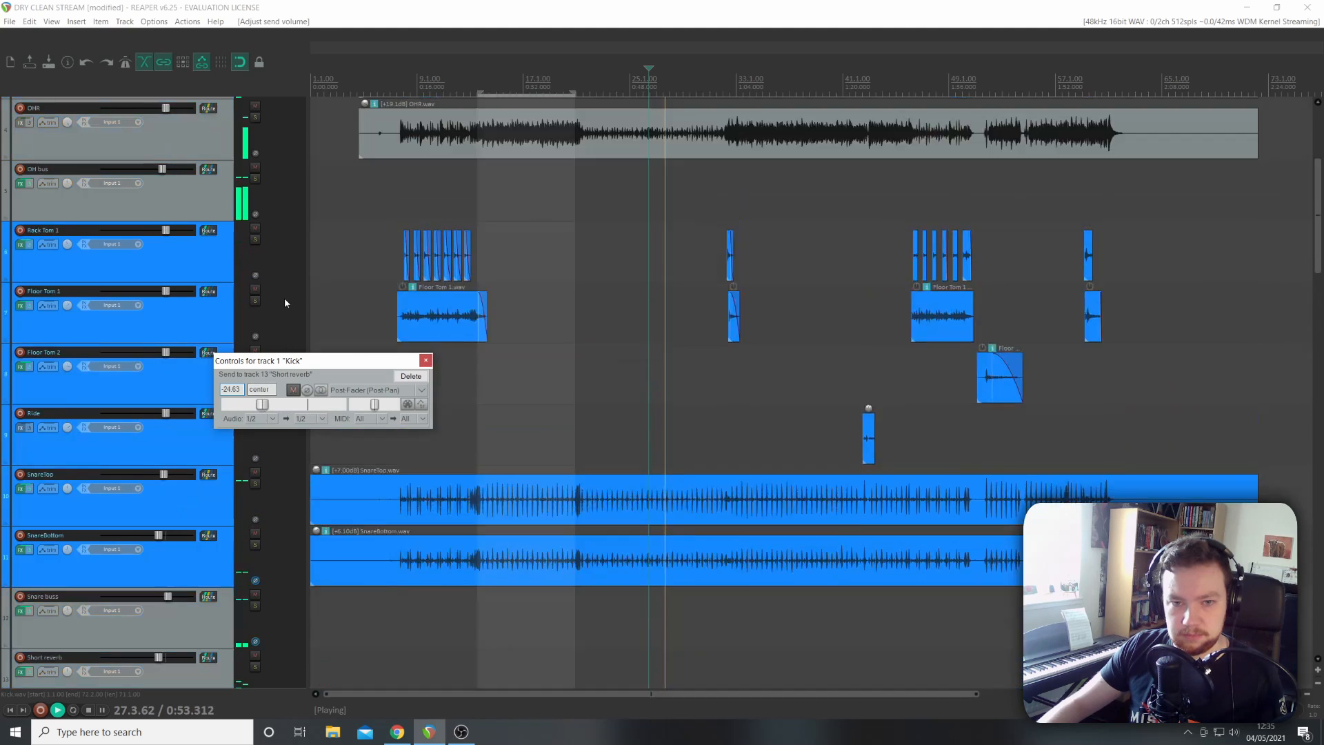
{"action": "left_click", "coordinate": [253, 180]}
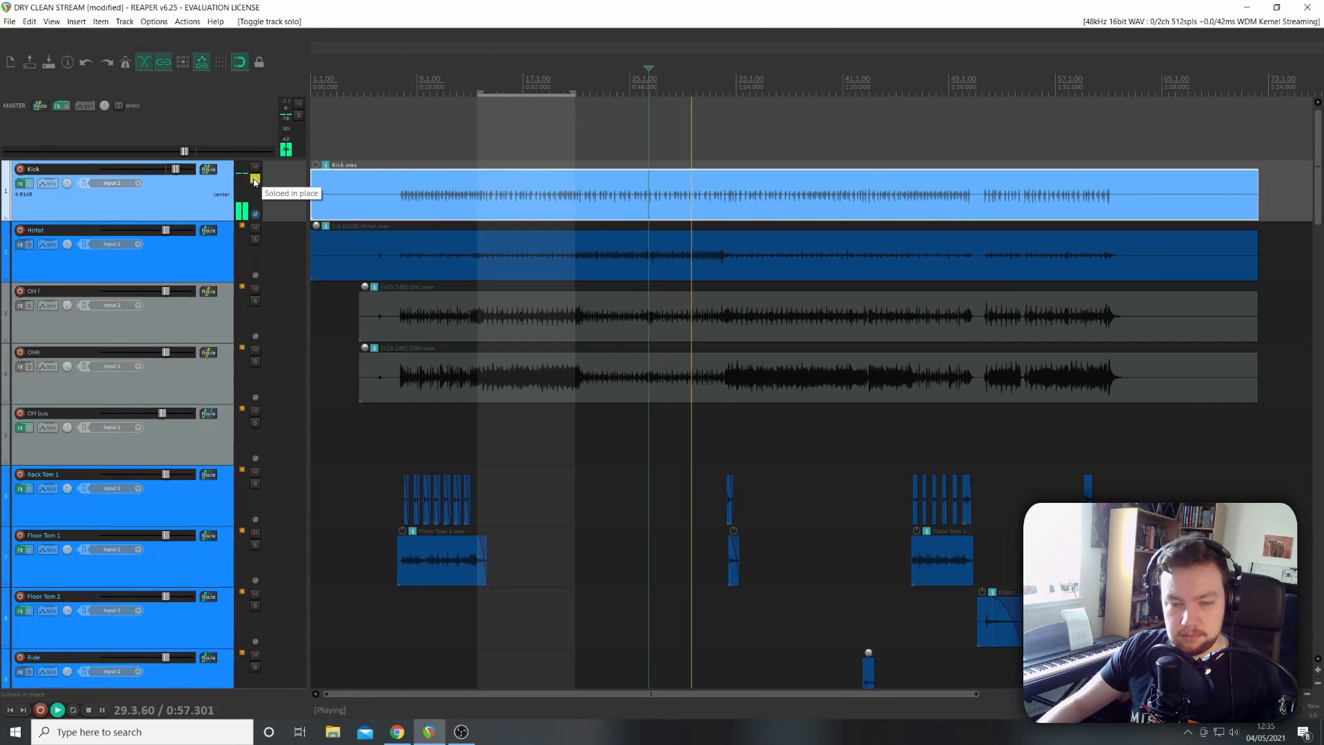
{"action": "scroll", "coordinate": [253, 178], "scroll_direction": "down", "scroll_amount": 3}
{"action": "scroll", "coordinate": [254, 178], "scroll_direction": "up", "scroll_amount": 3}
{"action": "left_click", "coordinate": [254, 180]}
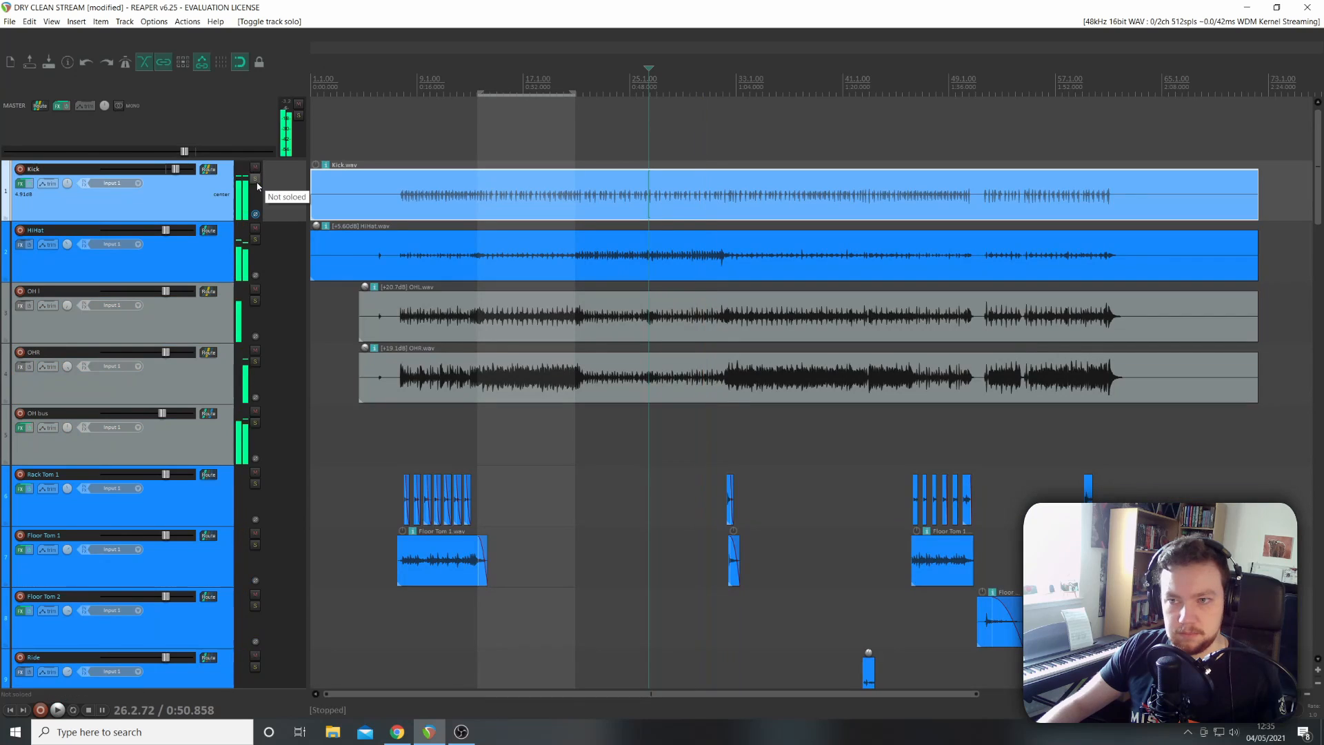
Move FabFilter Pro-Q 2 to the start of the Short reverb effects chain while playing from about bar 7.
{"action": "left_click", "coordinate": [393, 192]}
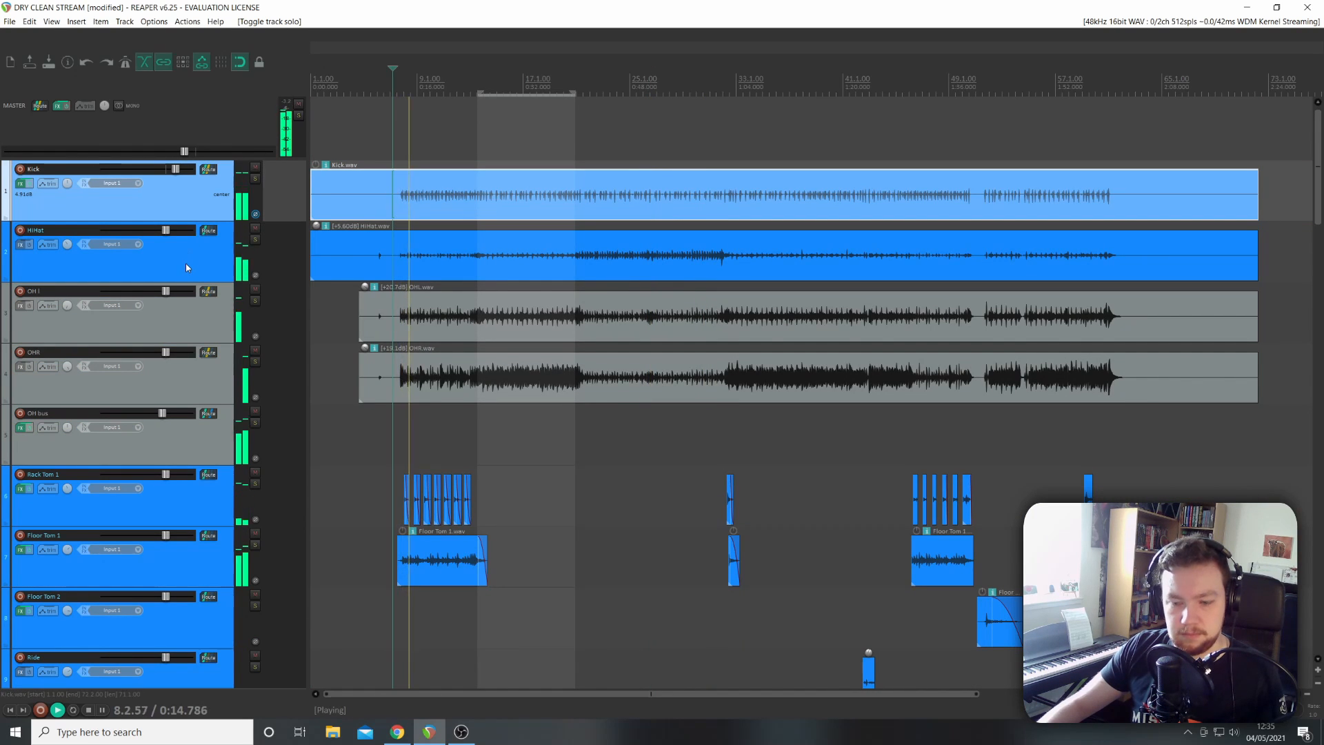
{"action": "scroll", "coordinate": [185, 263], "scroll_direction": "down", "scroll_amount": 2}
{"action": "scroll", "coordinate": [184, 263], "scroll_direction": "down", "scroll_amount": 2}
{"action": "scroll", "coordinate": [185, 262], "scroll_direction": "down", "scroll_amount": 3}
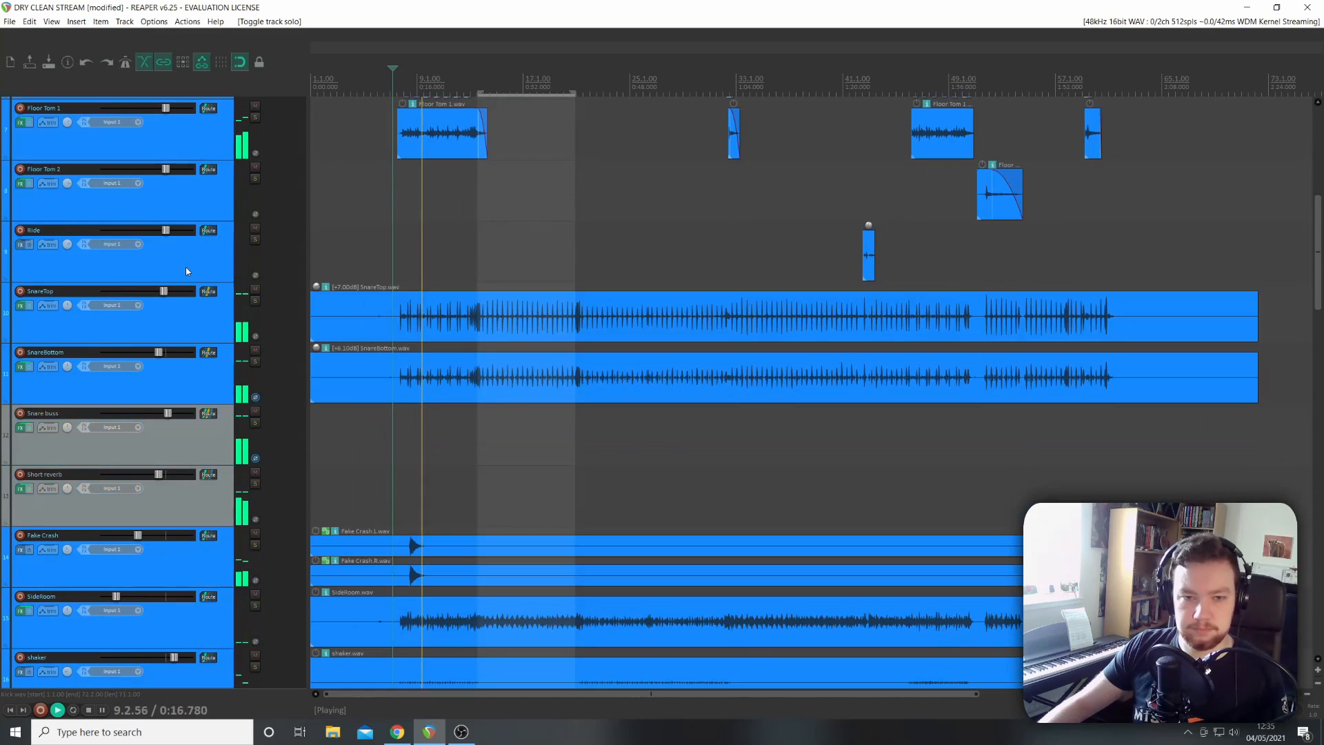
{"action": "left_click", "coordinate": [22, 490]}
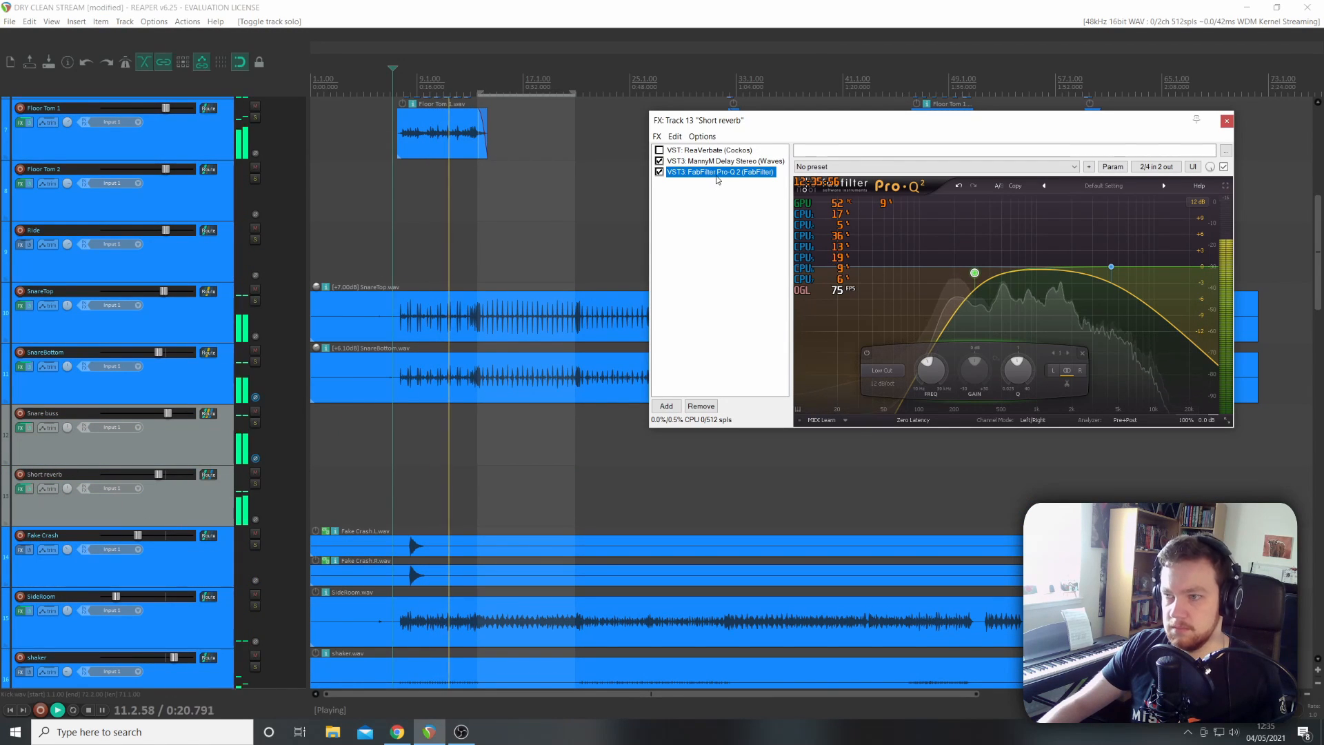
{"action": "left_click_drag", "start_coordinate": [714, 165], "coordinate": [715, 160]}
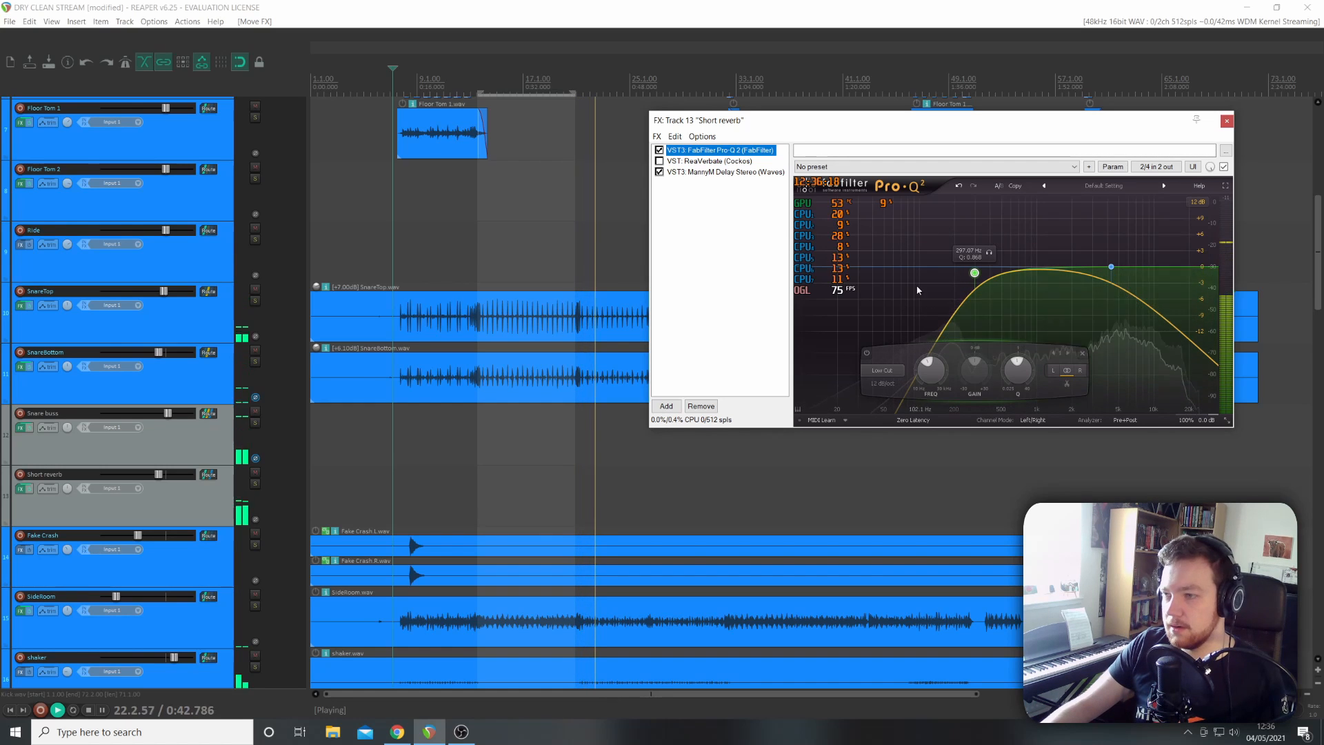
{"action": "left_click", "coordinate": [1227, 121]}
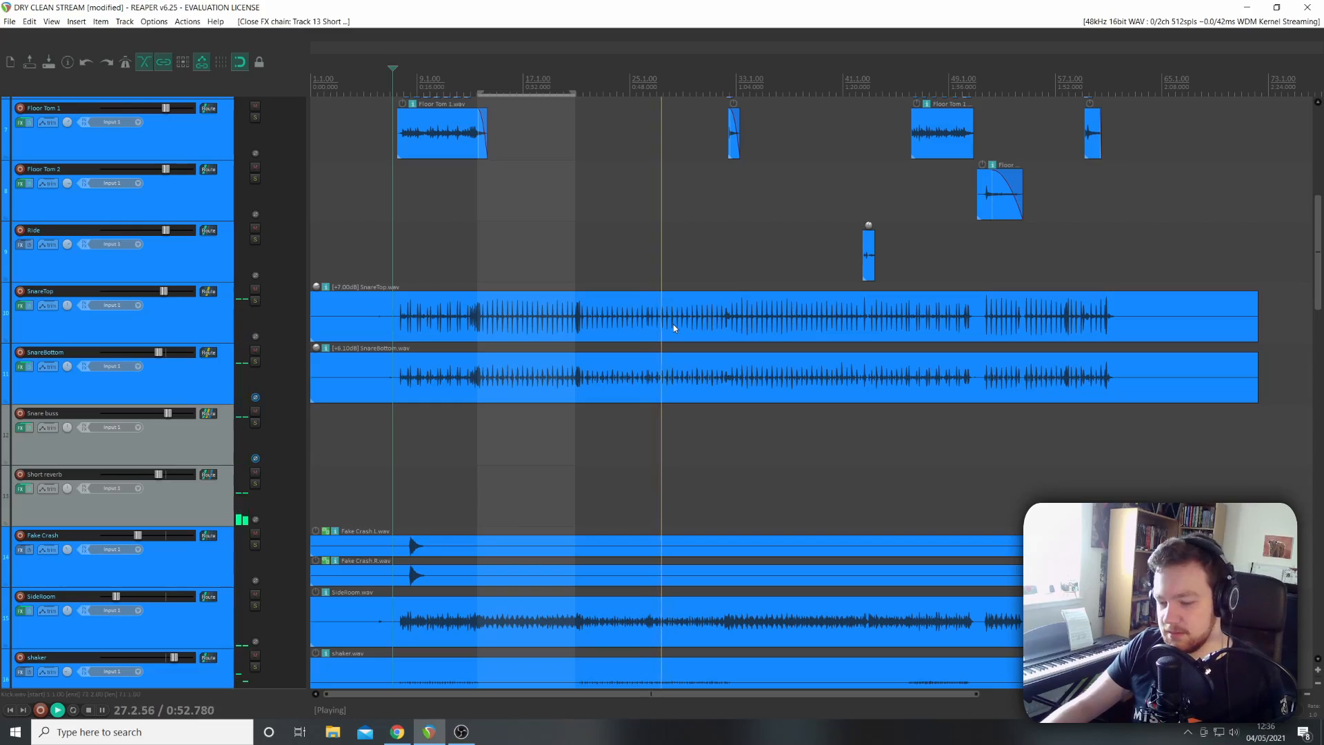
Play the full mix from about bar 25 while looking over the levels of all tracks, and stop playback.
{"action": "key", "text": "space"}
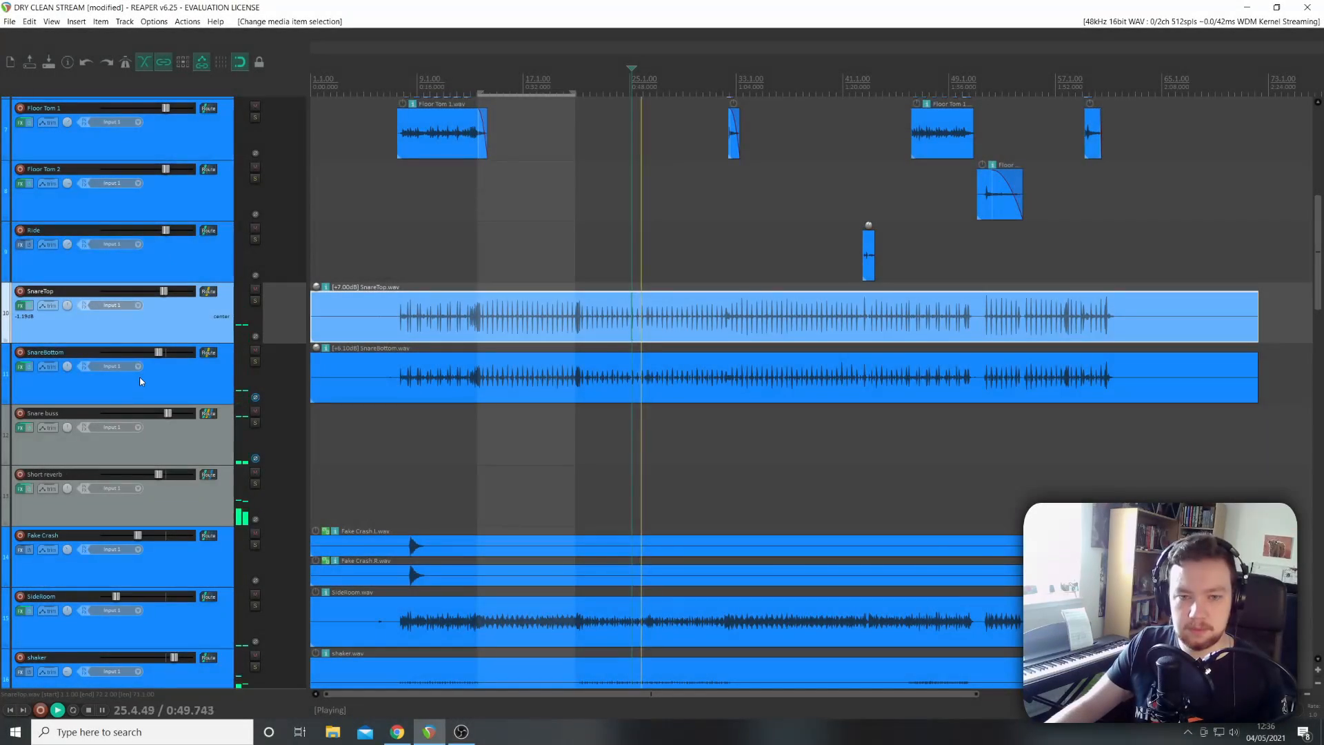
{"action": "scroll", "coordinate": [139, 376], "scroll_direction": "down", "scroll_amount": 9}
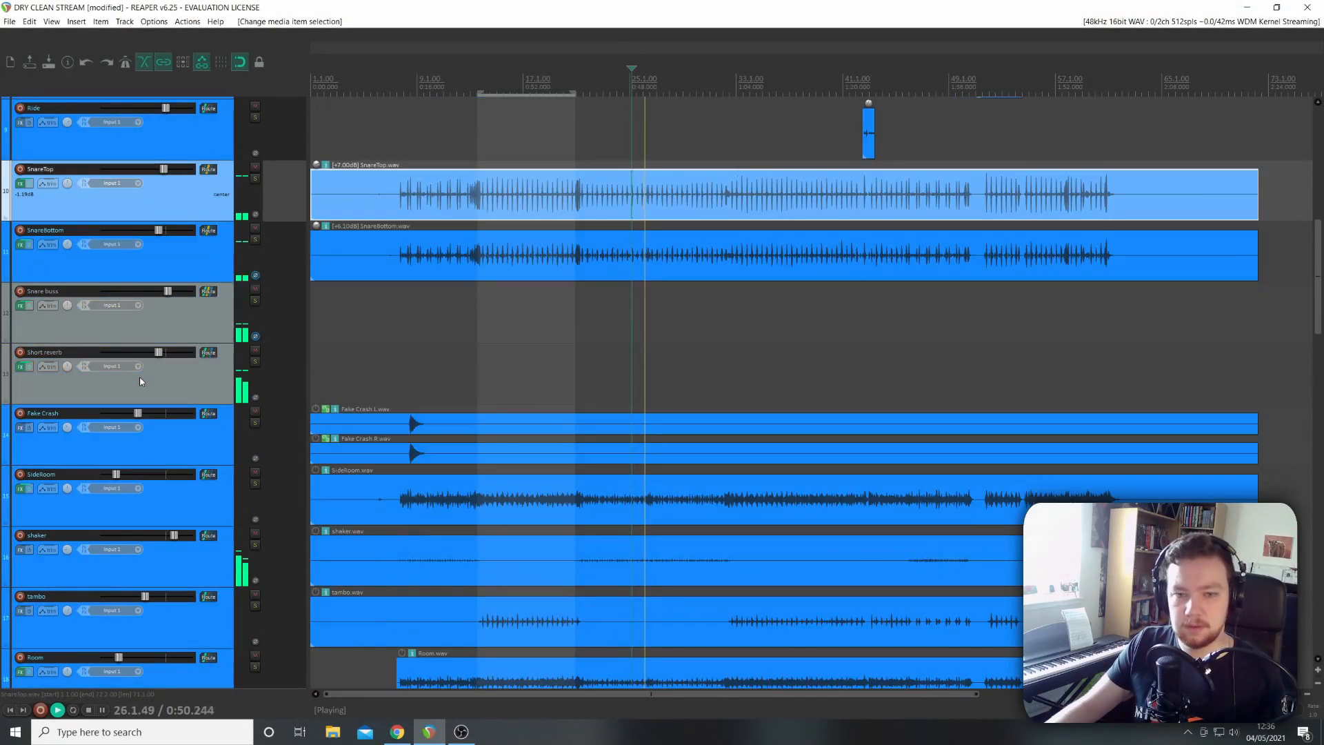
{"action": "scroll", "coordinate": [139, 379], "scroll_direction": "down", "scroll_amount": 10}
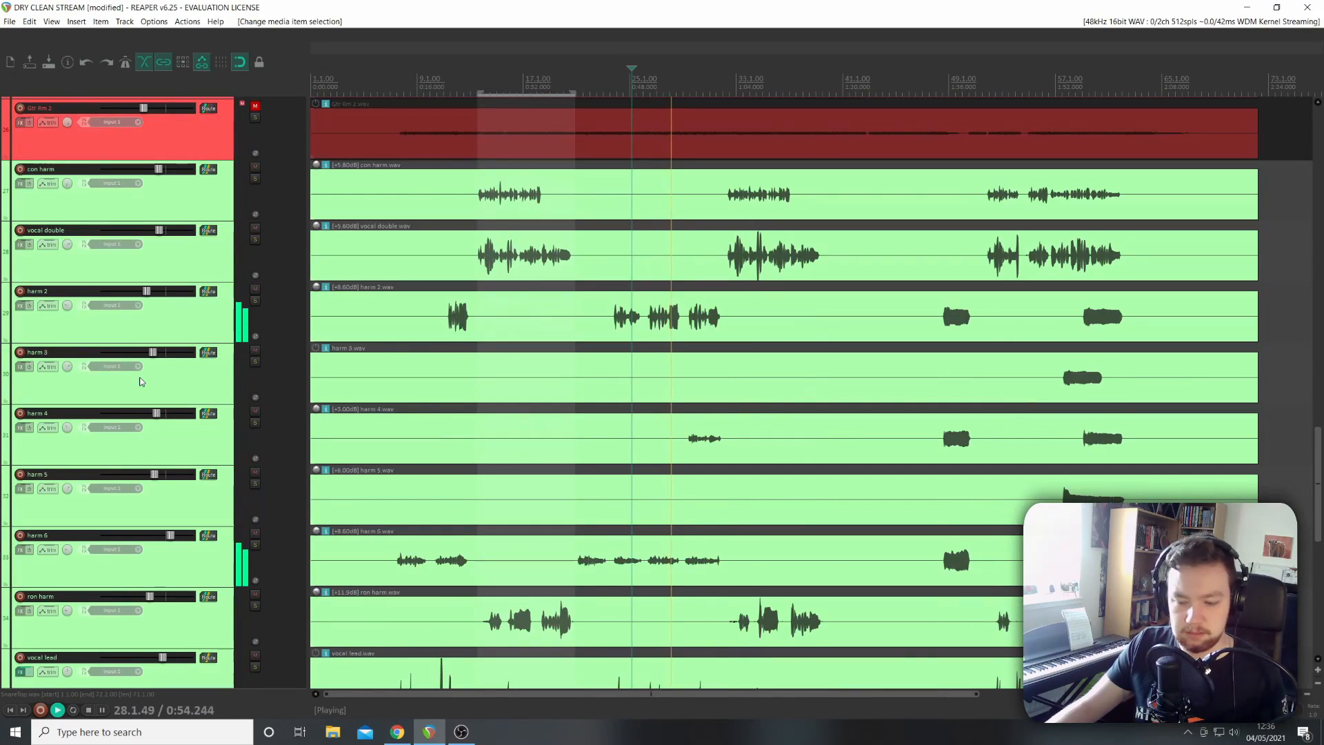
{"action": "scroll", "coordinate": [140, 382], "scroll_direction": "down", "scroll_amount": 4}
{"action": "scroll", "coordinate": [142, 380], "scroll_direction": "up", "scroll_amount": 15}
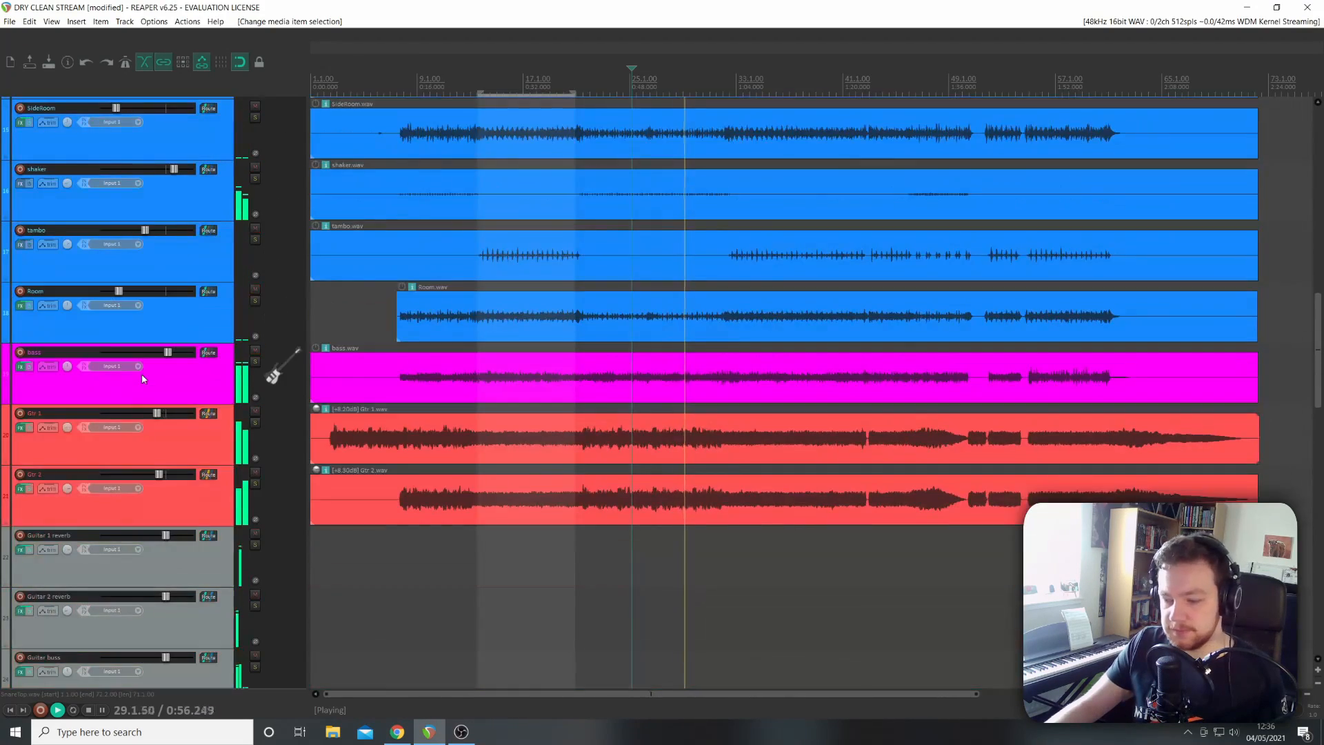
{"action": "scroll", "coordinate": [143, 378], "scroll_direction": "up", "scroll_amount": 15}
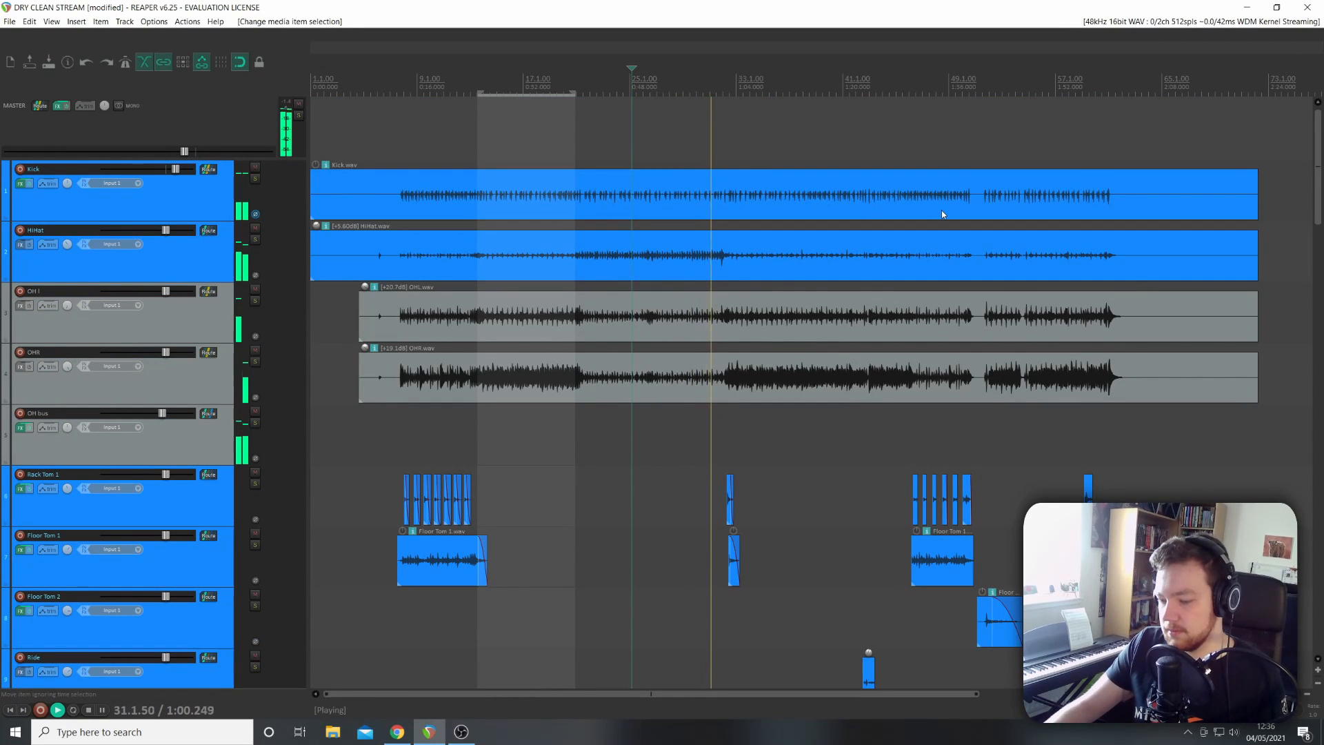
{"action": "key", "text": "space"}
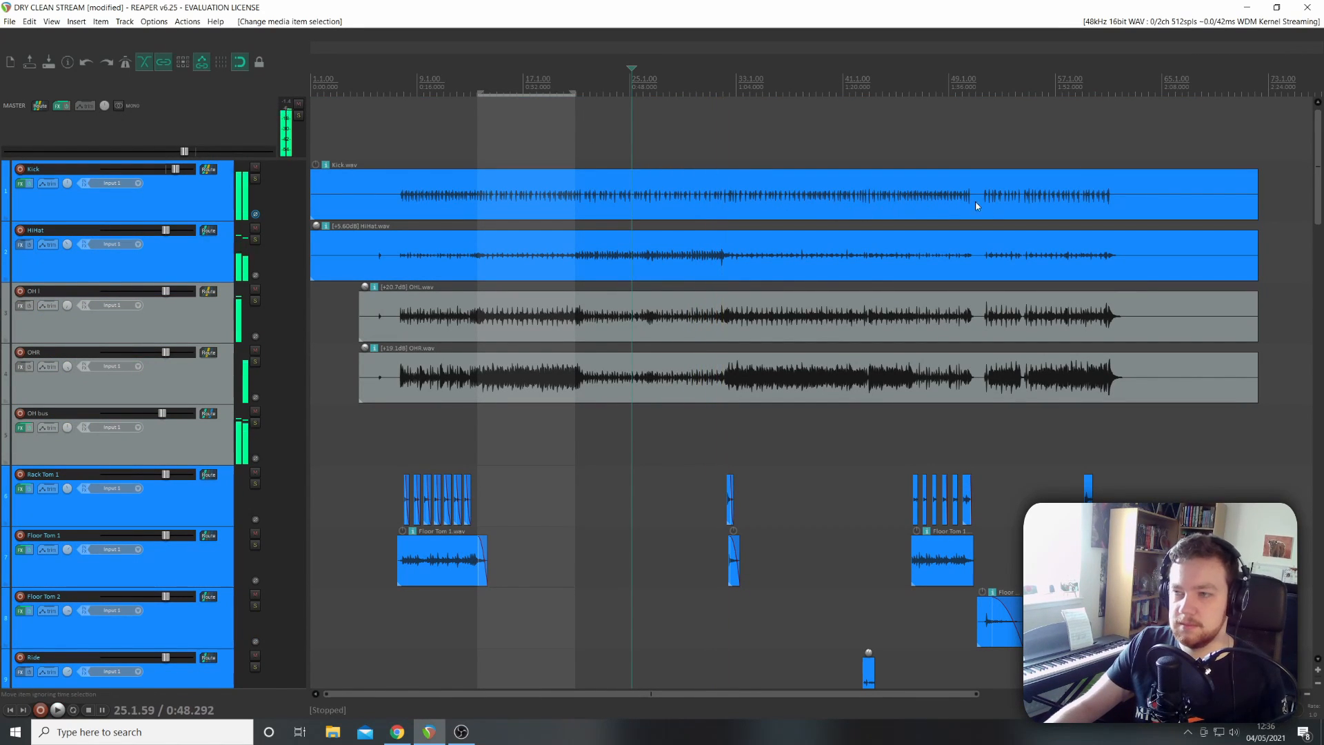
Play from about bar 49, audition the Kick in solo, and return it to the full mix.
{"action": "left_click", "coordinate": [954, 196]}
{"action": "key", "text": "space"}
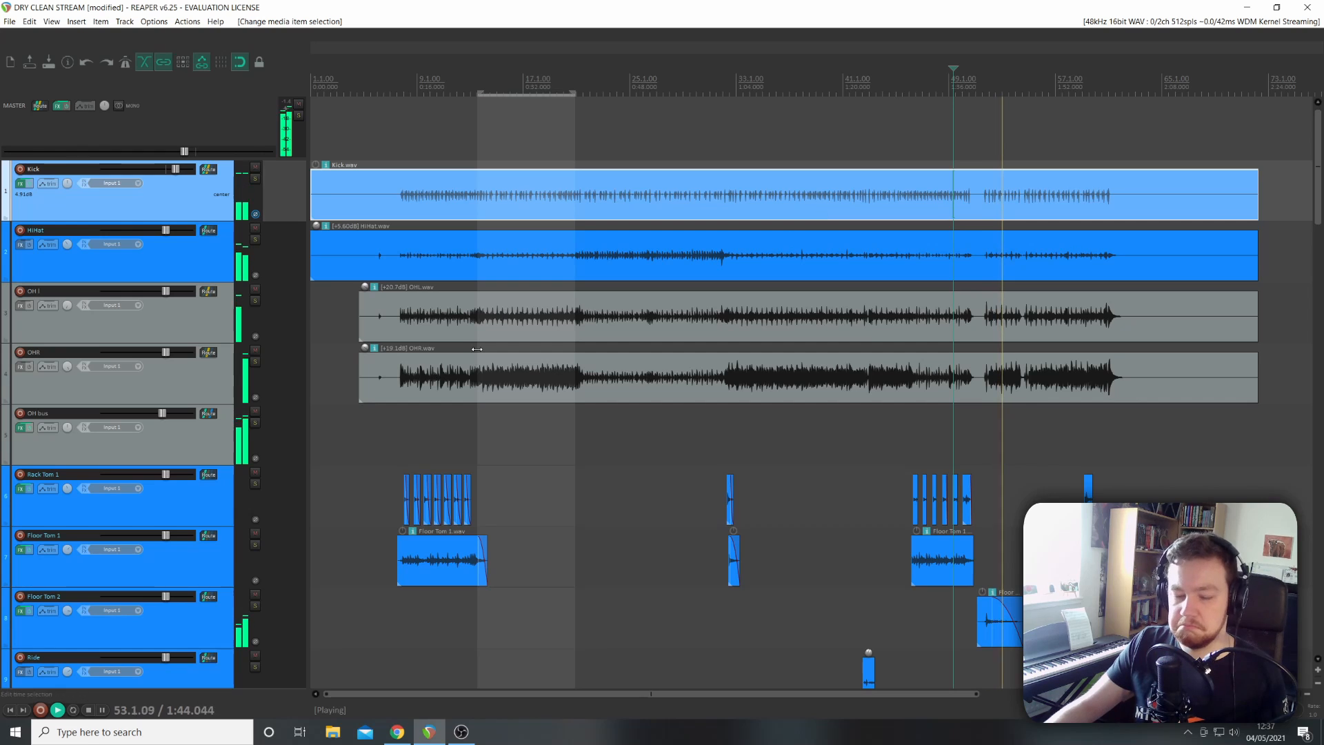
{"action": "left_click", "coordinate": [255, 180]}
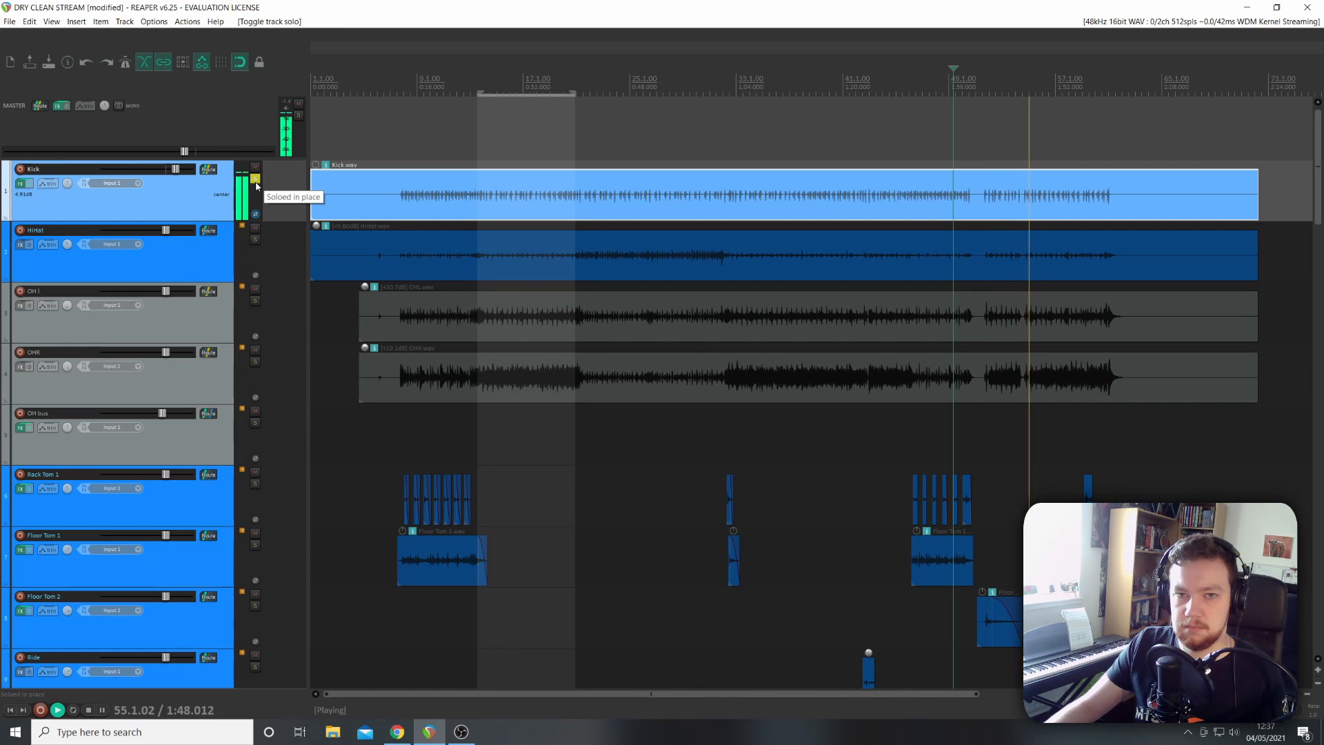
{"action": "left_click", "coordinate": [255, 180]}
{"action": "scroll", "coordinate": [213, 263], "scroll_direction": "down", "scroll_amount": 3}
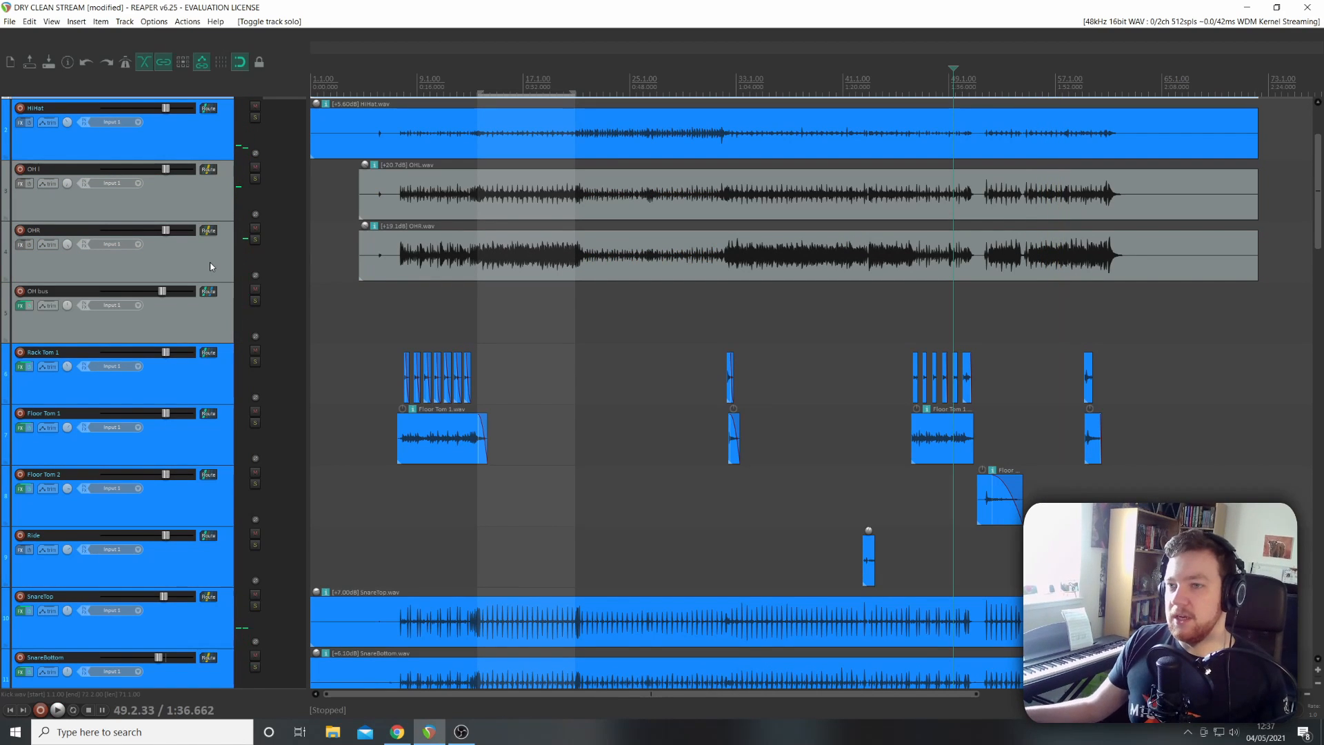
{"action": "scroll", "coordinate": [621, 263], "scroll_direction": "up", "scroll_amount": 3}
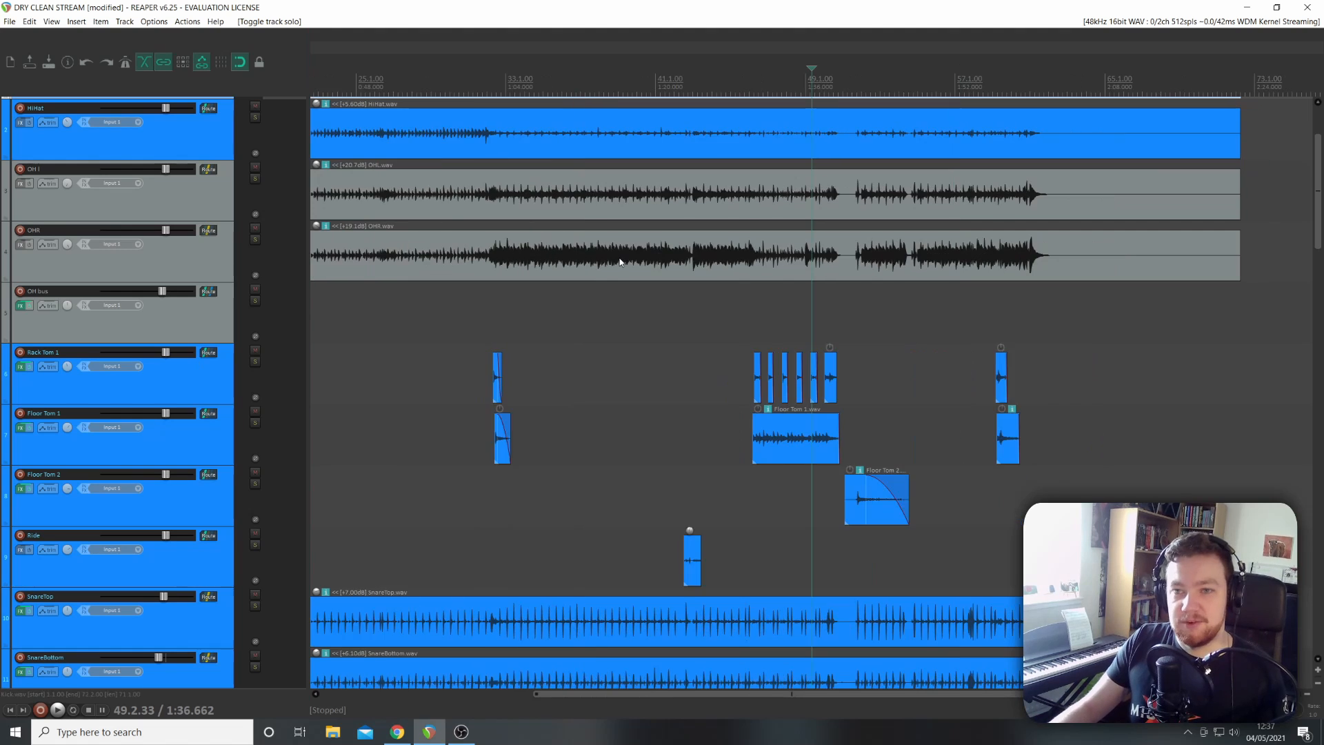
{"action": "scroll", "coordinate": [138, 329], "scroll_direction": "down", "scroll_amount": 2}
{"action": "scroll", "coordinate": [503, 360], "scroll_direction": "down", "scroll_amount": 4}
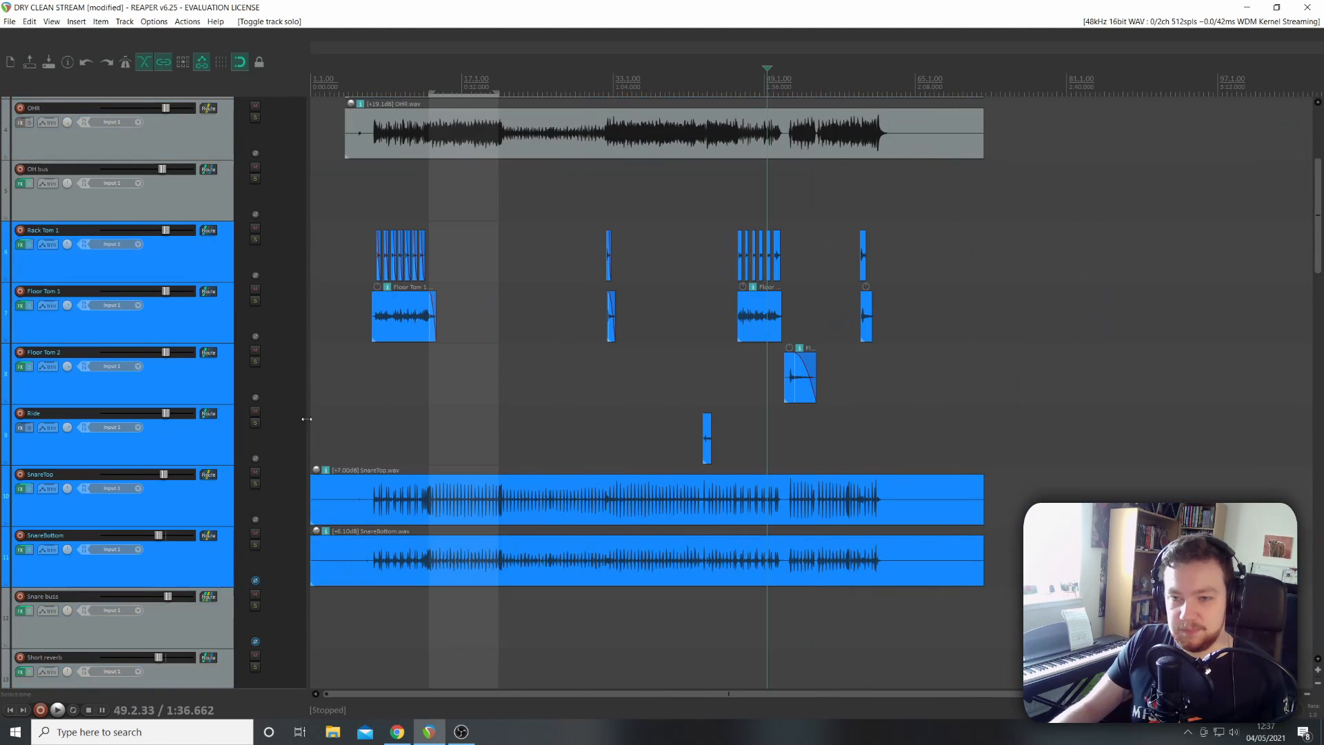
{"action": "scroll", "coordinate": [185, 386], "scroll_direction": "up", "scroll_amount": 4}
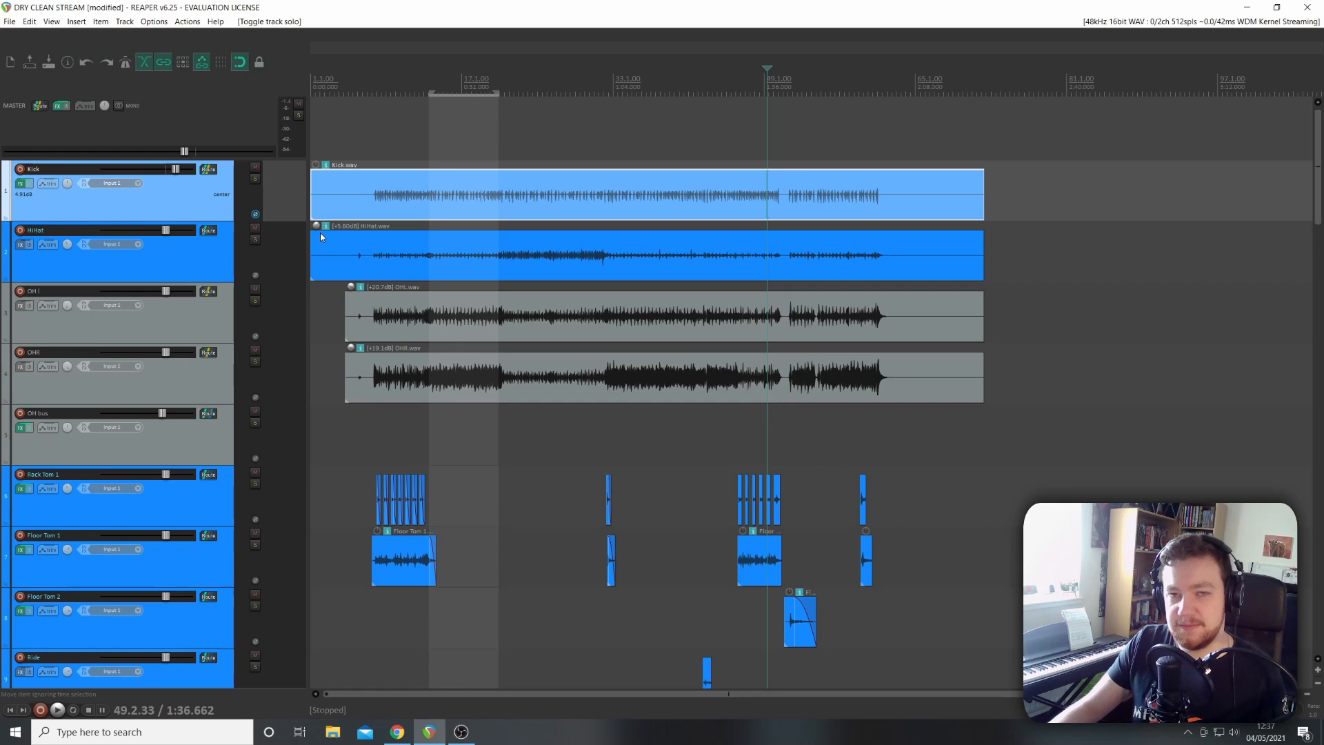
Audition Gtr 1 in solo from about bar 2, stop playback, and return it to the full mix.
{"action": "left_click", "coordinate": [374, 193]}
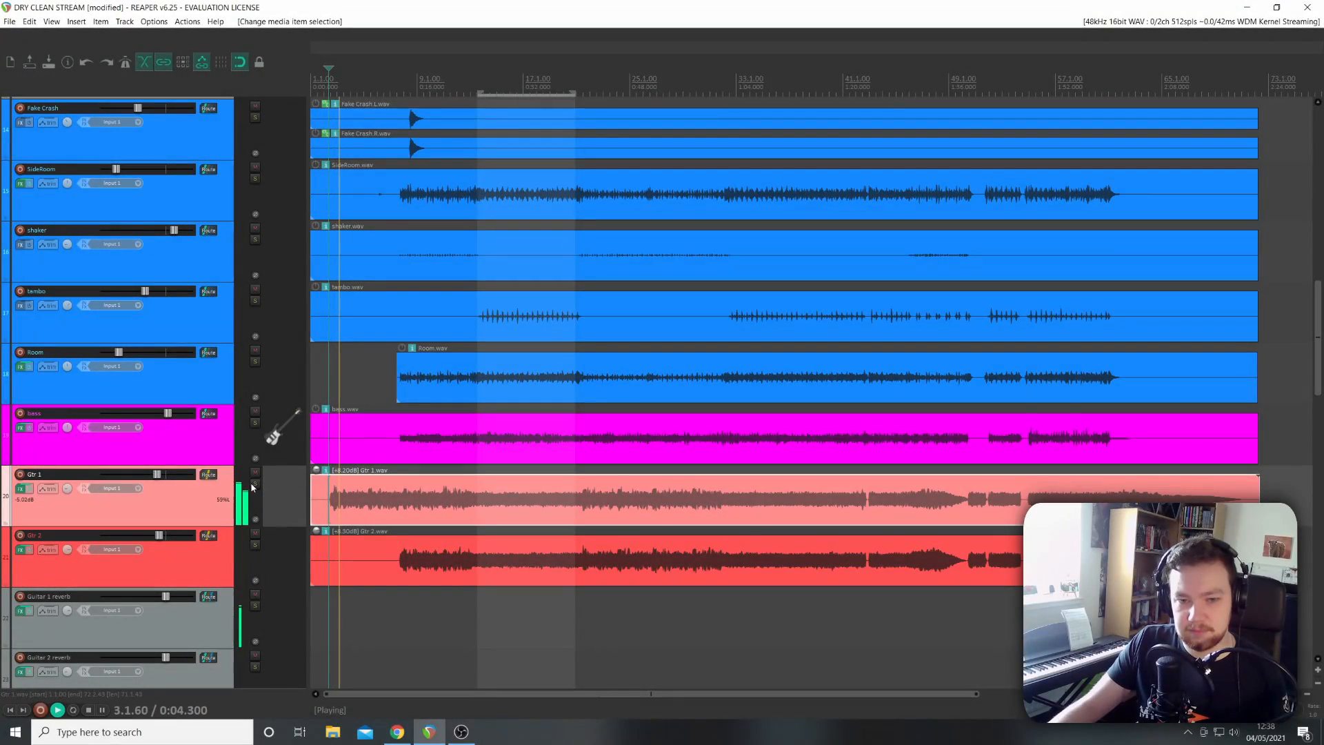
{"action": "left_click", "coordinate": [254, 485]}
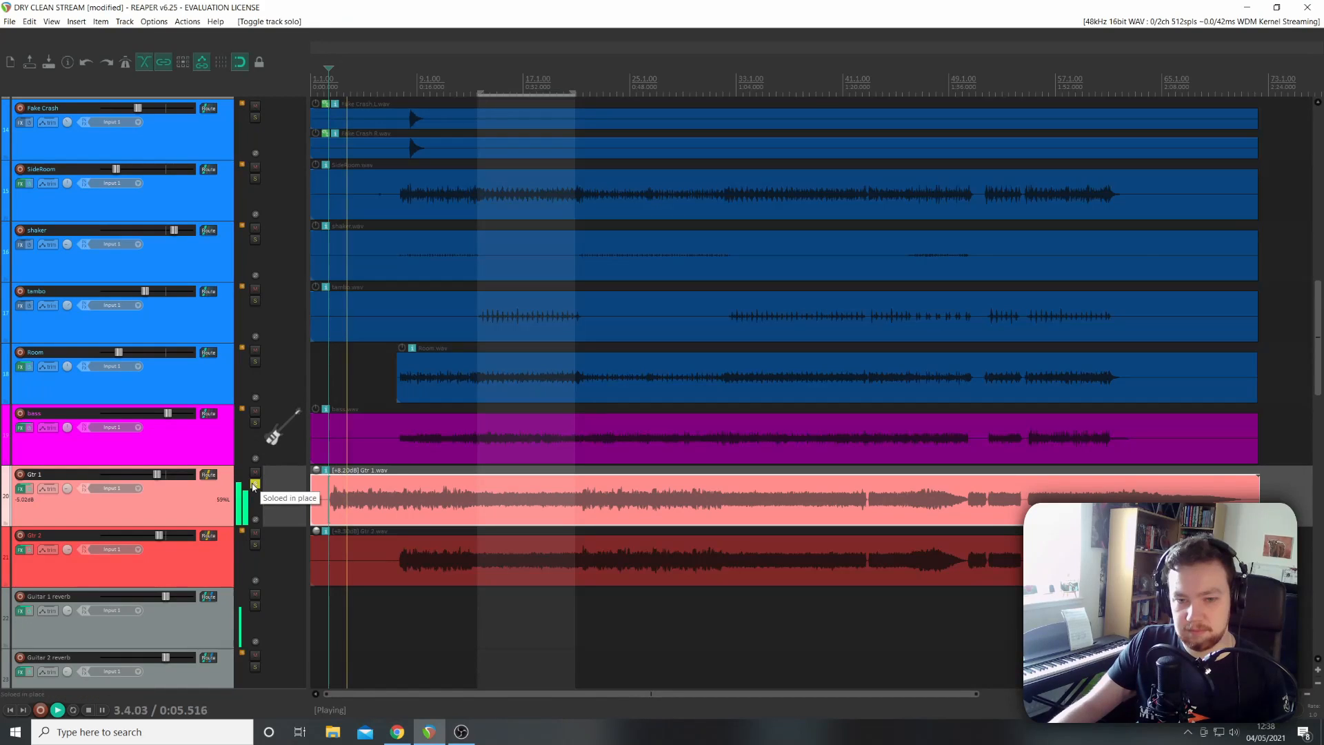
{"action": "key", "text": "space"}
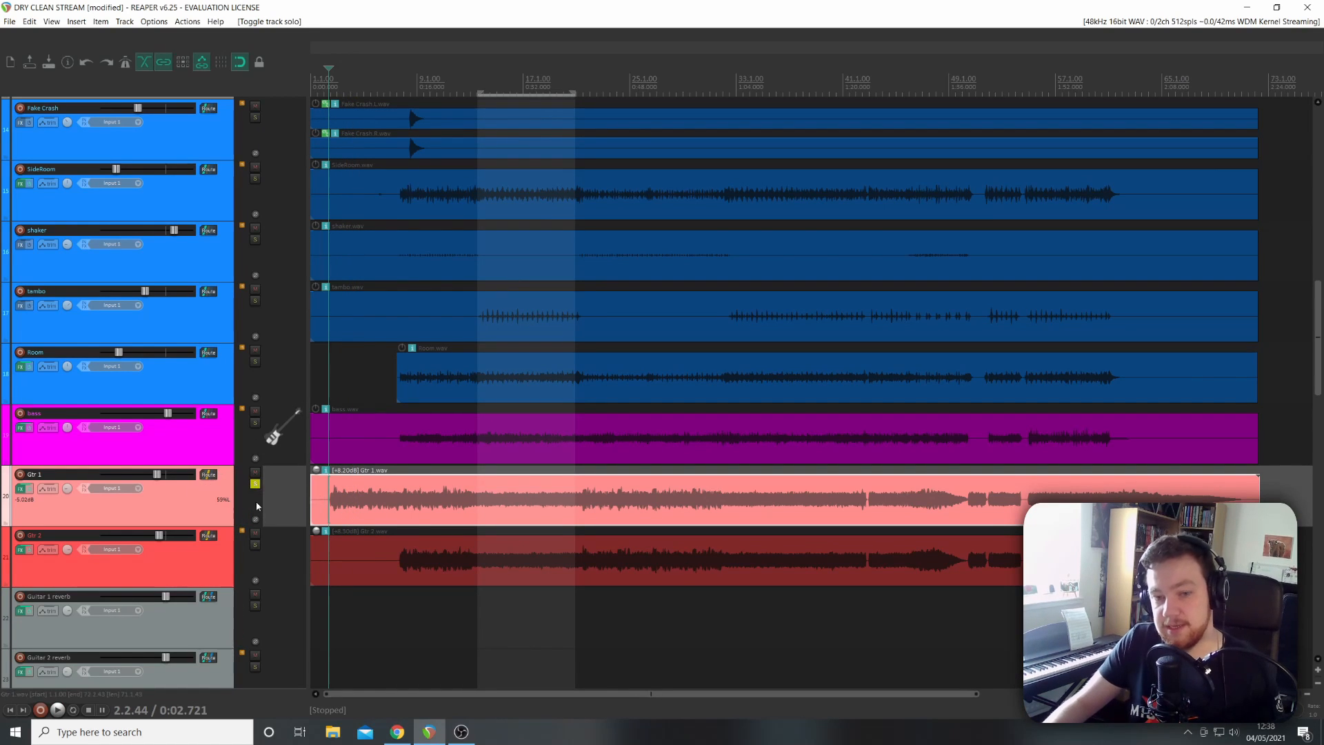
{"action": "left_click", "coordinate": [255, 486]}
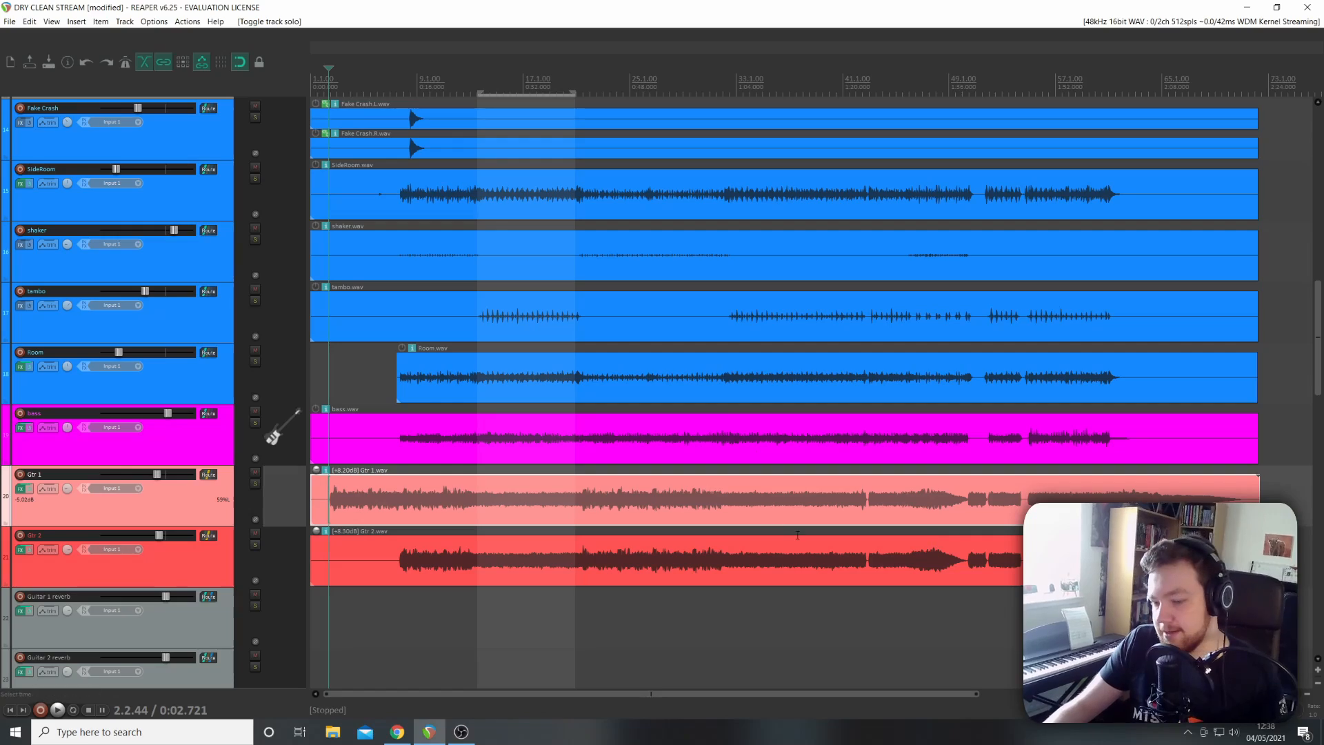
Listen to the full mix from about bar 2 through the first tambo entry, and stop playback.
{"action": "scroll", "coordinate": [613, 462], "scroll_direction": "down", "scroll_amount": 2}
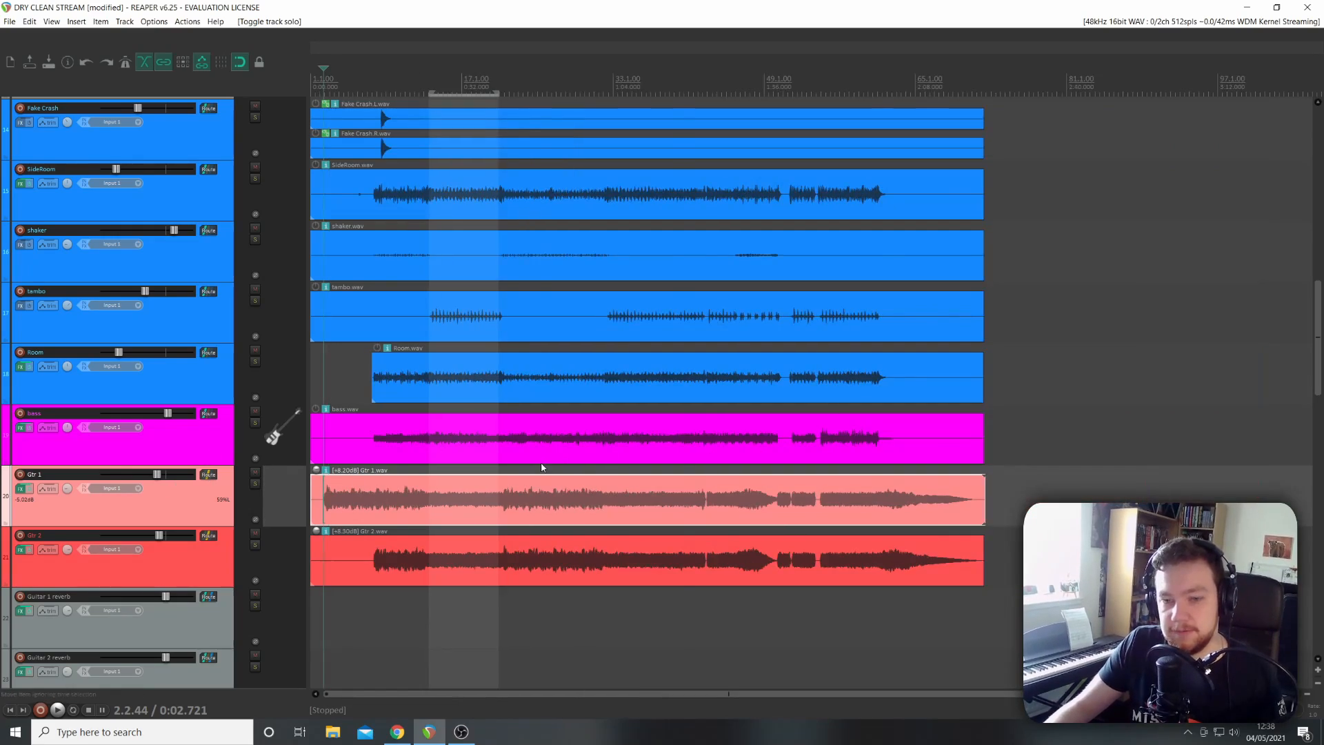
{"action": "scroll", "coordinate": [542, 468], "scroll_direction": "up", "scroll_amount": 2}
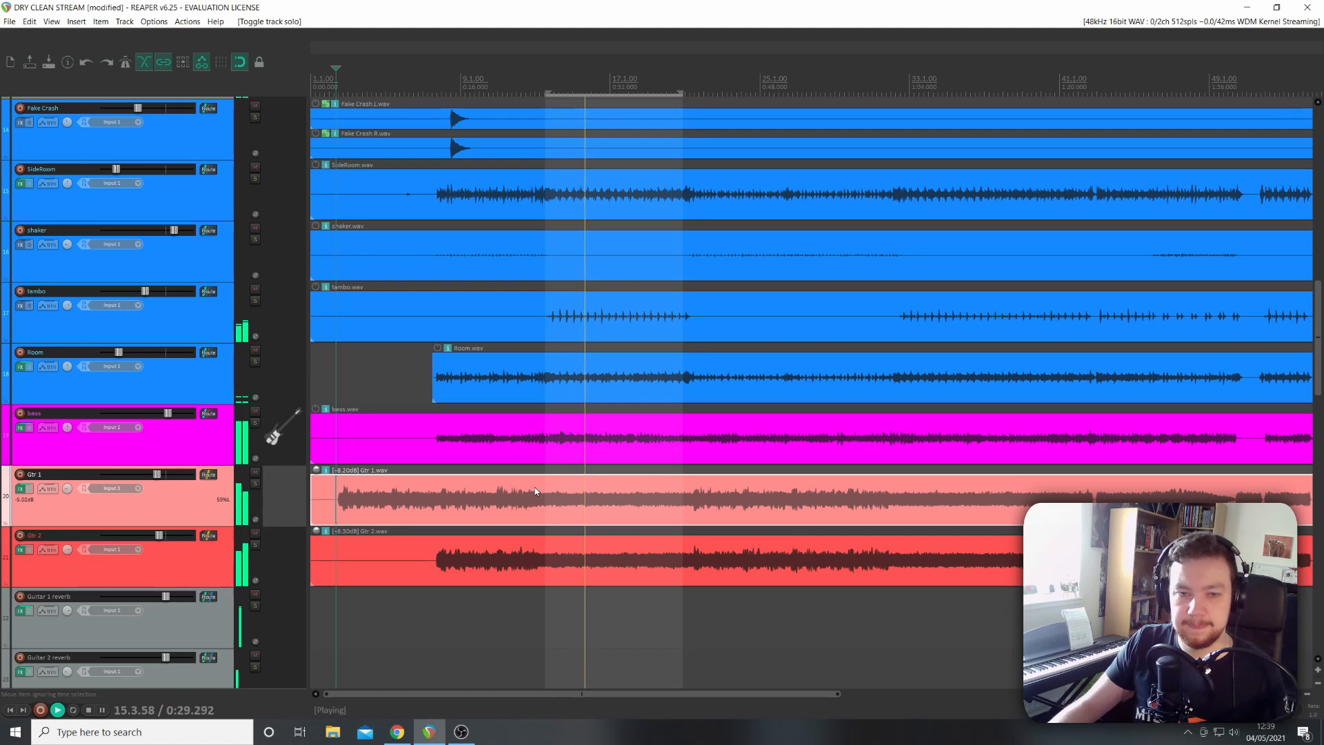
{"action": "key", "text": "space"}
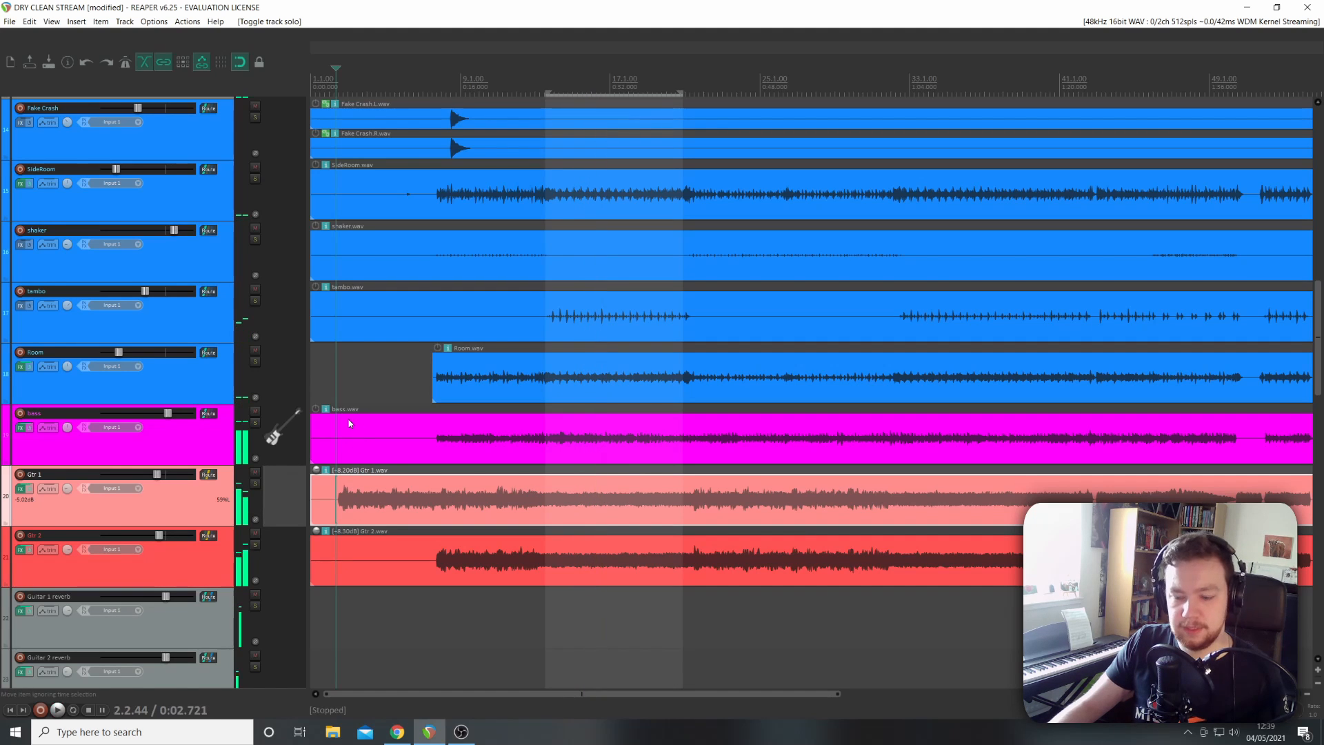
Play the vocal lead from about bar 2 and examine the ReaVerbate settings on the Reverb track.
{"action": "scroll", "coordinate": [164, 352], "scroll_direction": "down", "scroll_amount": 4}
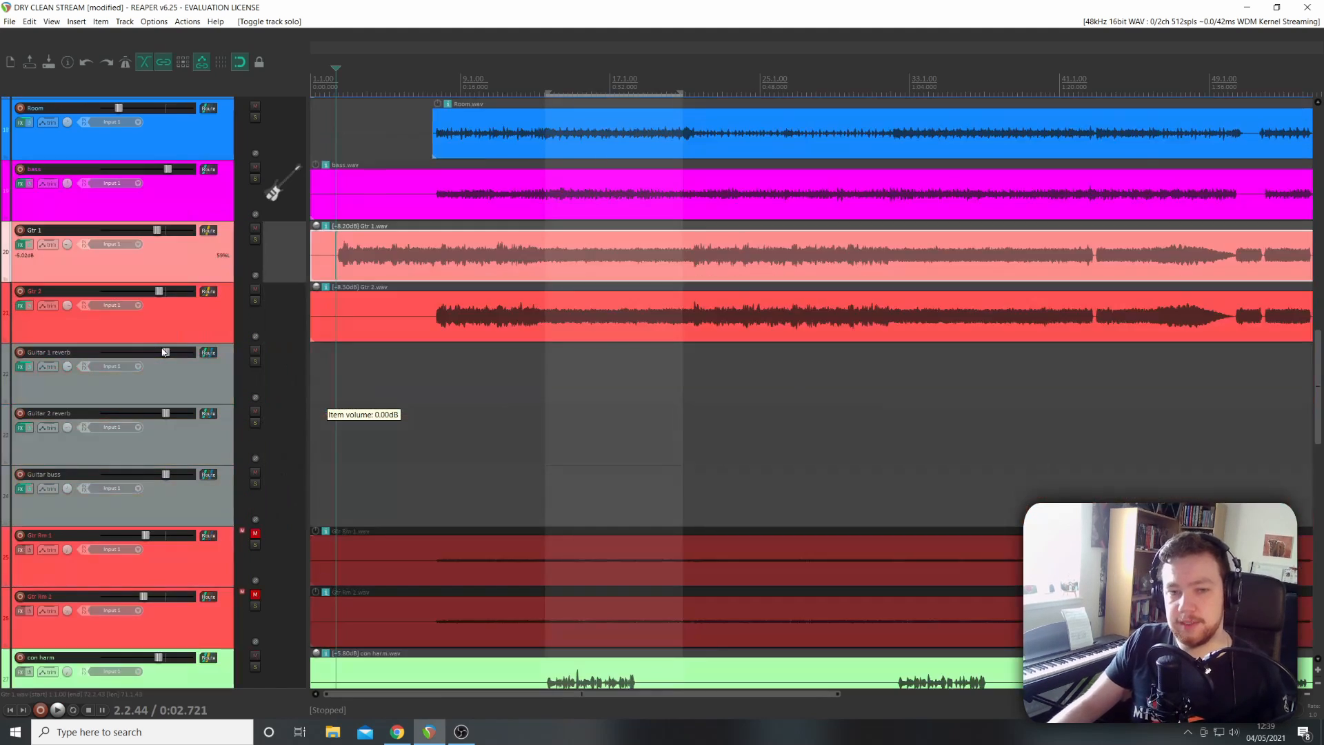
{"action": "scroll", "coordinate": [164, 351], "scroll_direction": "down", "scroll_amount": 15}
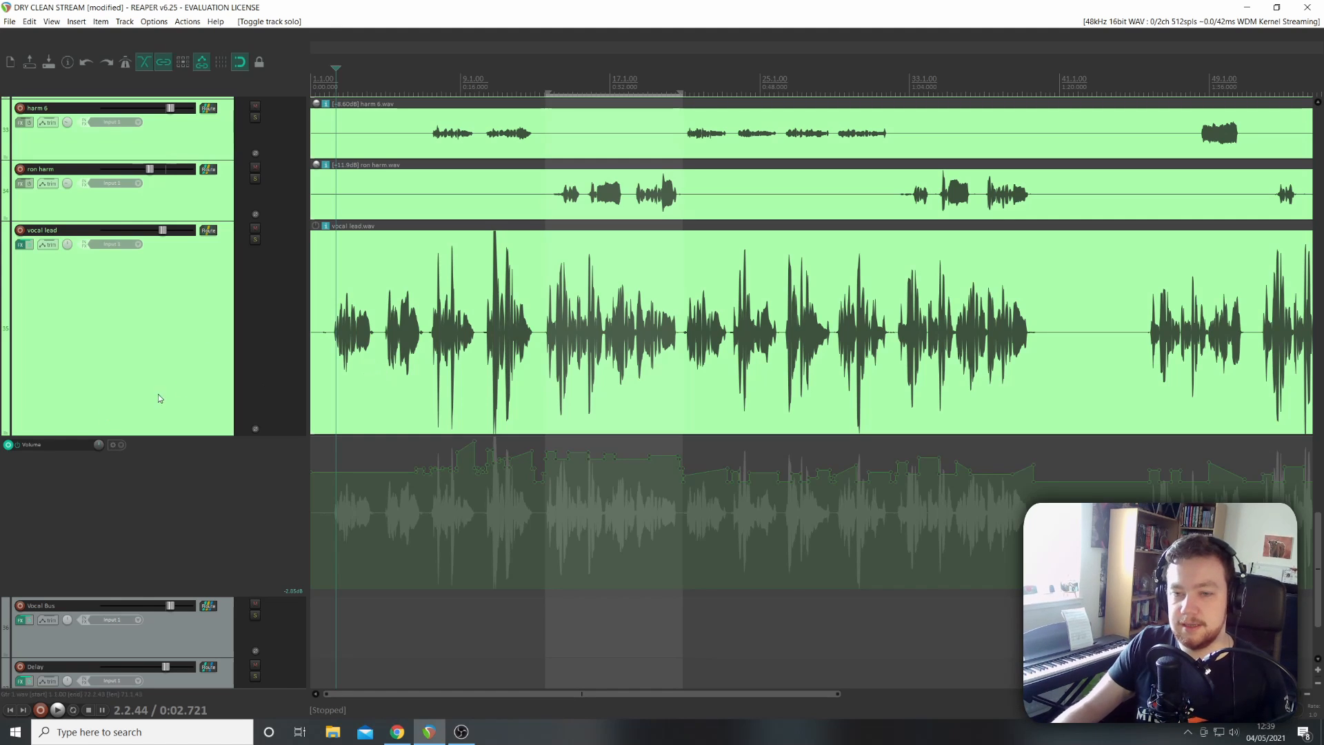
{"action": "left_click", "coordinate": [339, 316]}
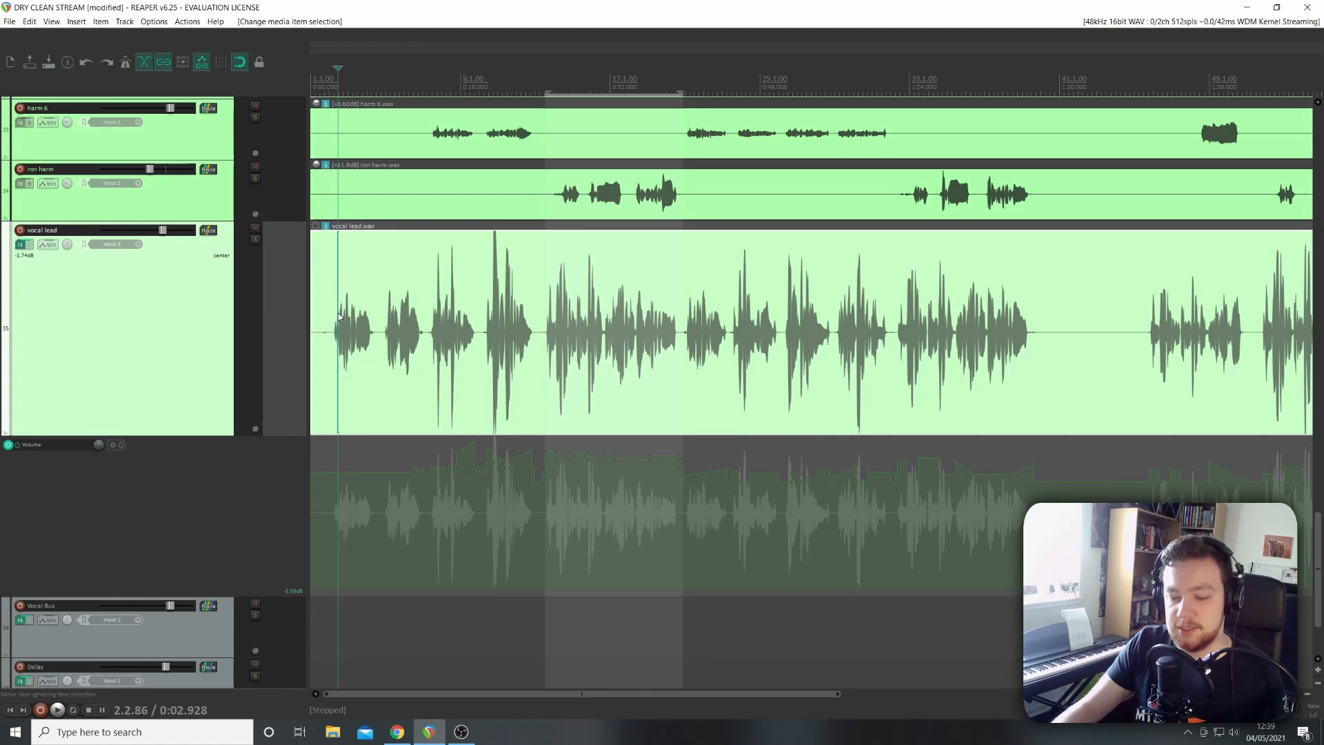
{"action": "key", "text": "space"}
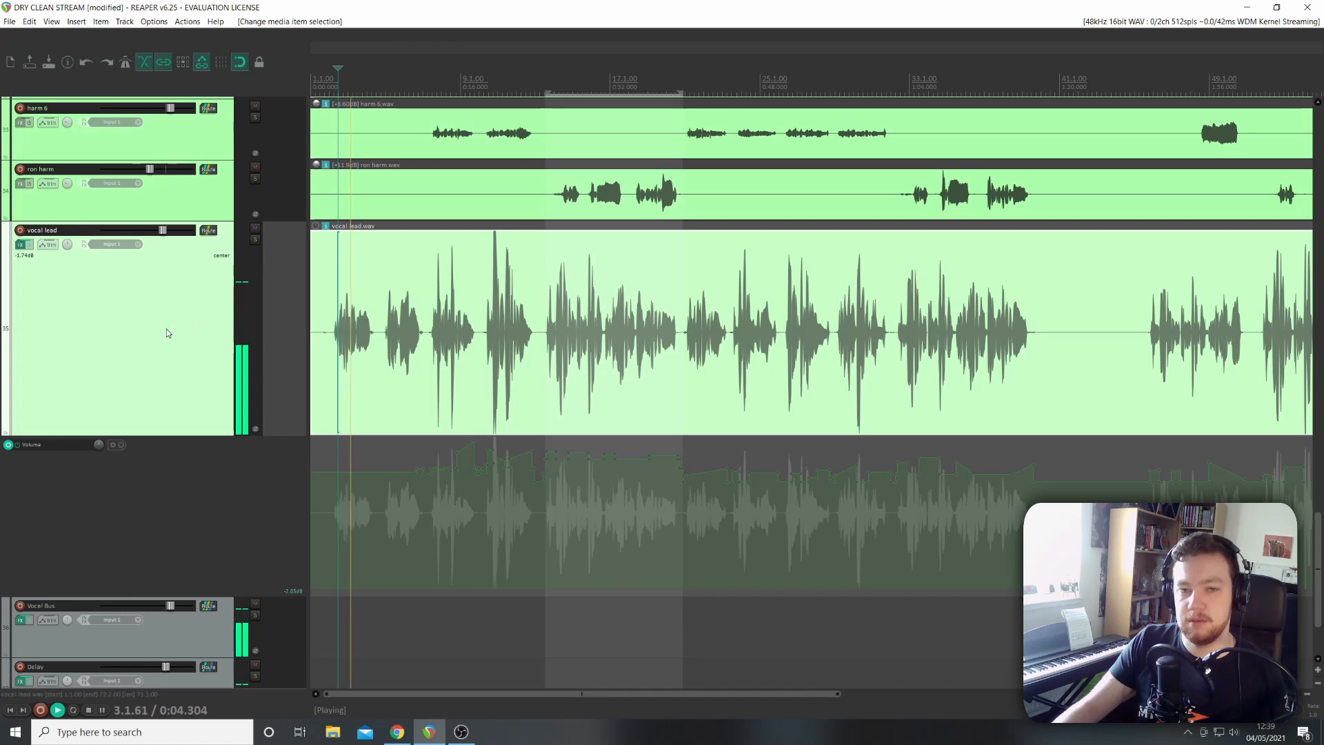
{"action": "scroll", "coordinate": [167, 333], "scroll_direction": "down", "scroll_amount": 2}
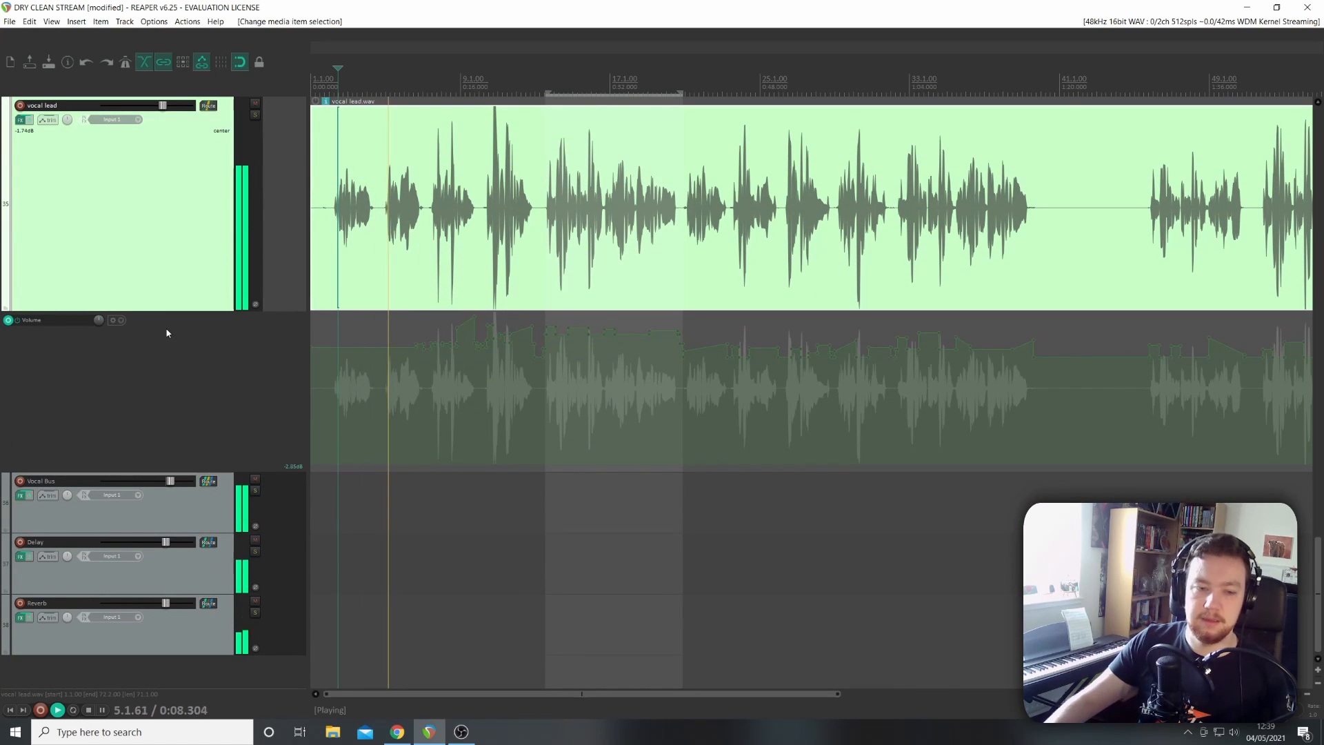
{"action": "left_click", "coordinate": [20, 619]}
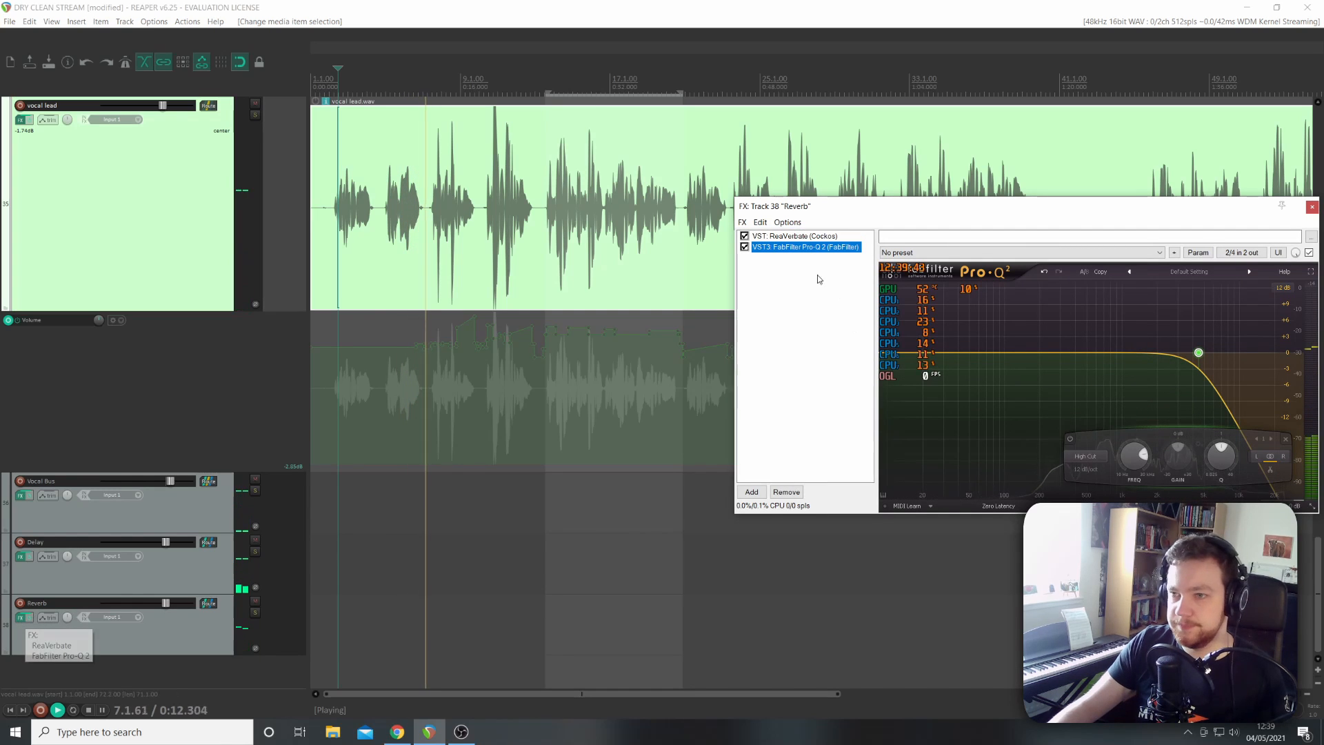
{"action": "left_click", "coordinate": [769, 238]}
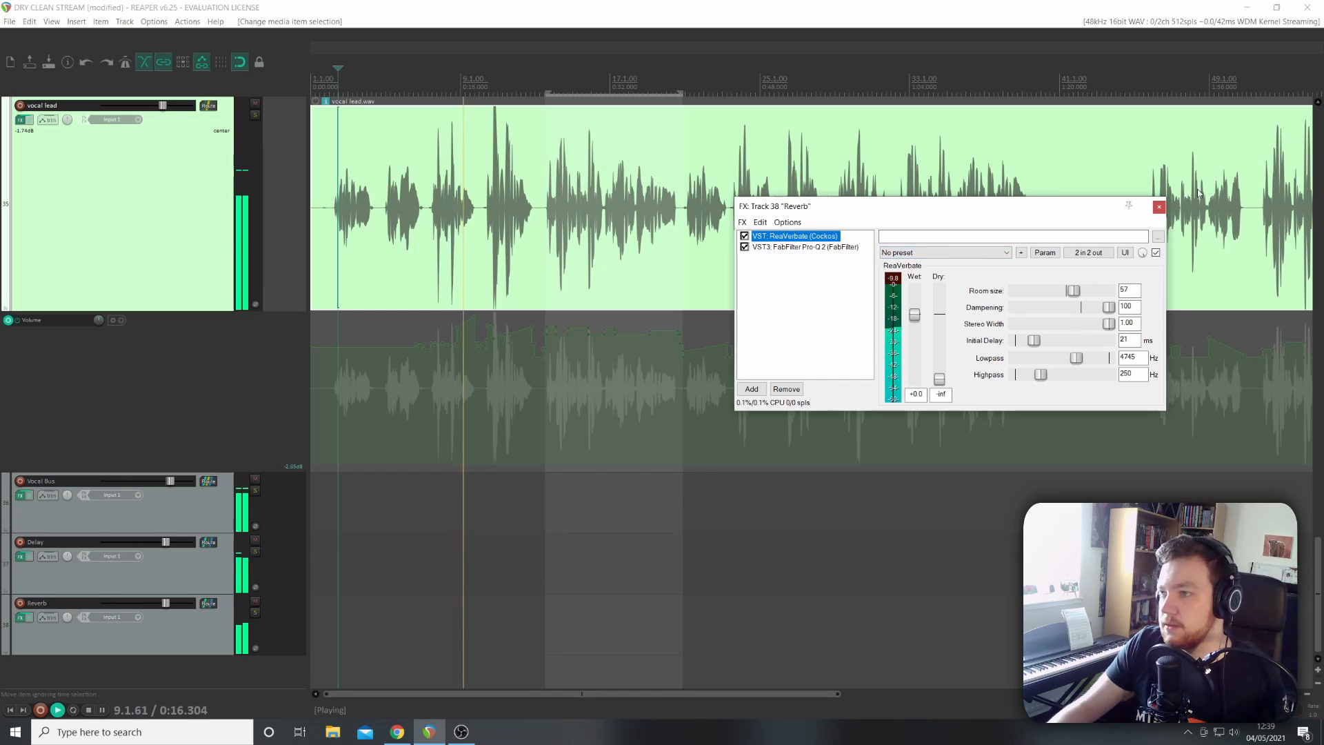
{"action": "left_click", "coordinate": [1159, 207]}
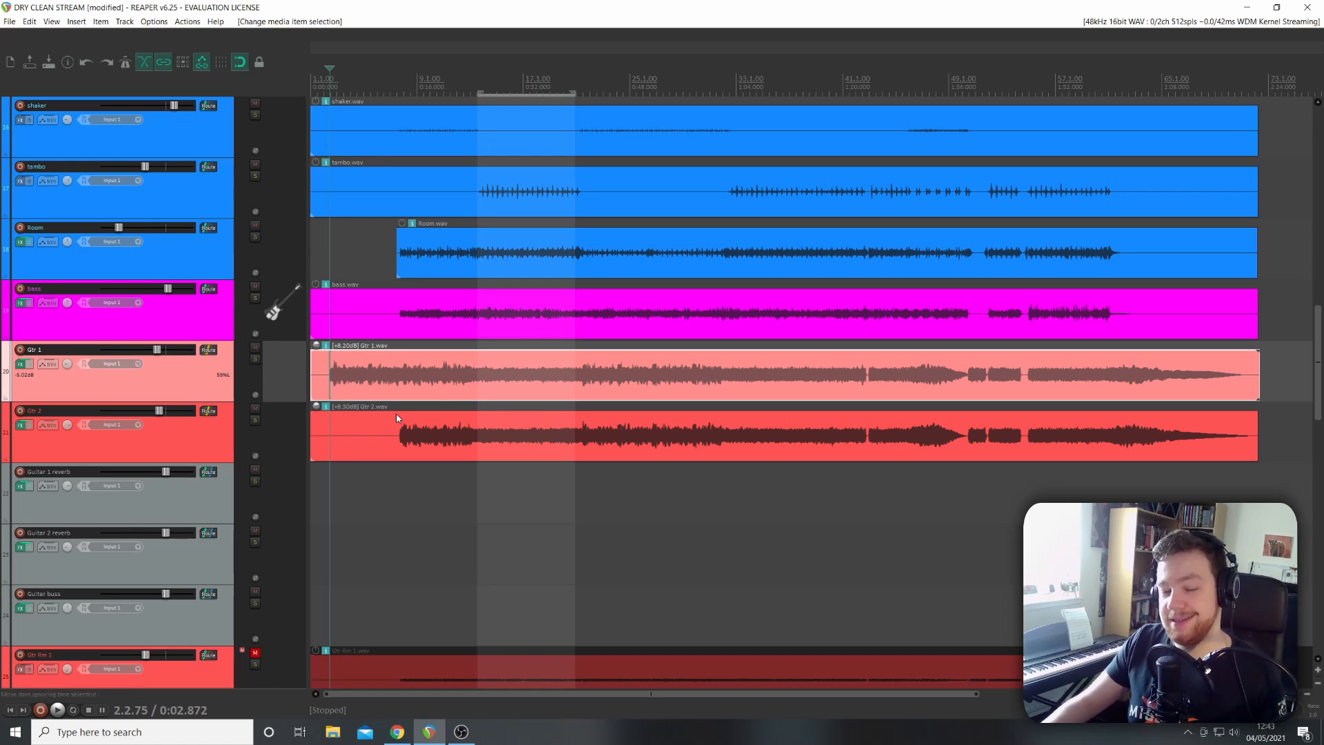
Solo Gtr 1 and check the pan settings of Gtr 1 and Gtr 2.
{"action": "left_click", "coordinate": [254, 359]}
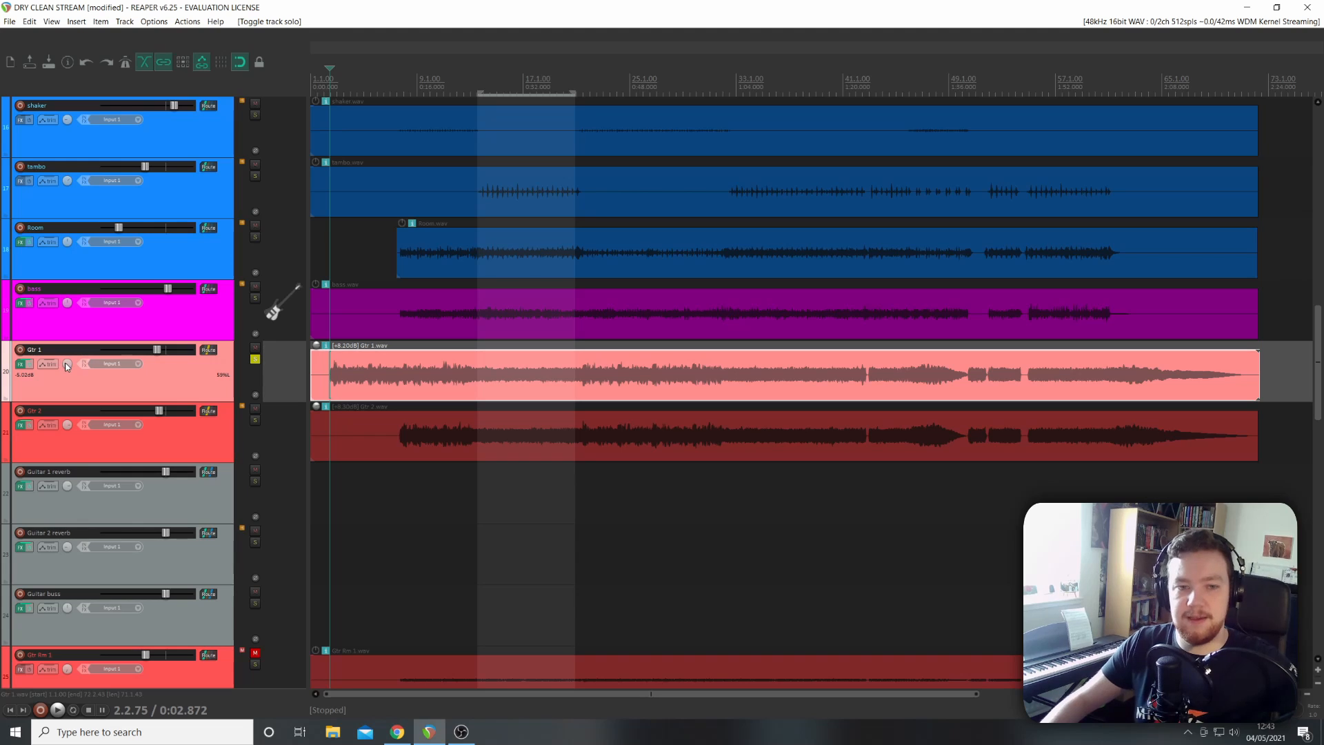
{"action": "mouse_move", "coordinate": [67, 365]}
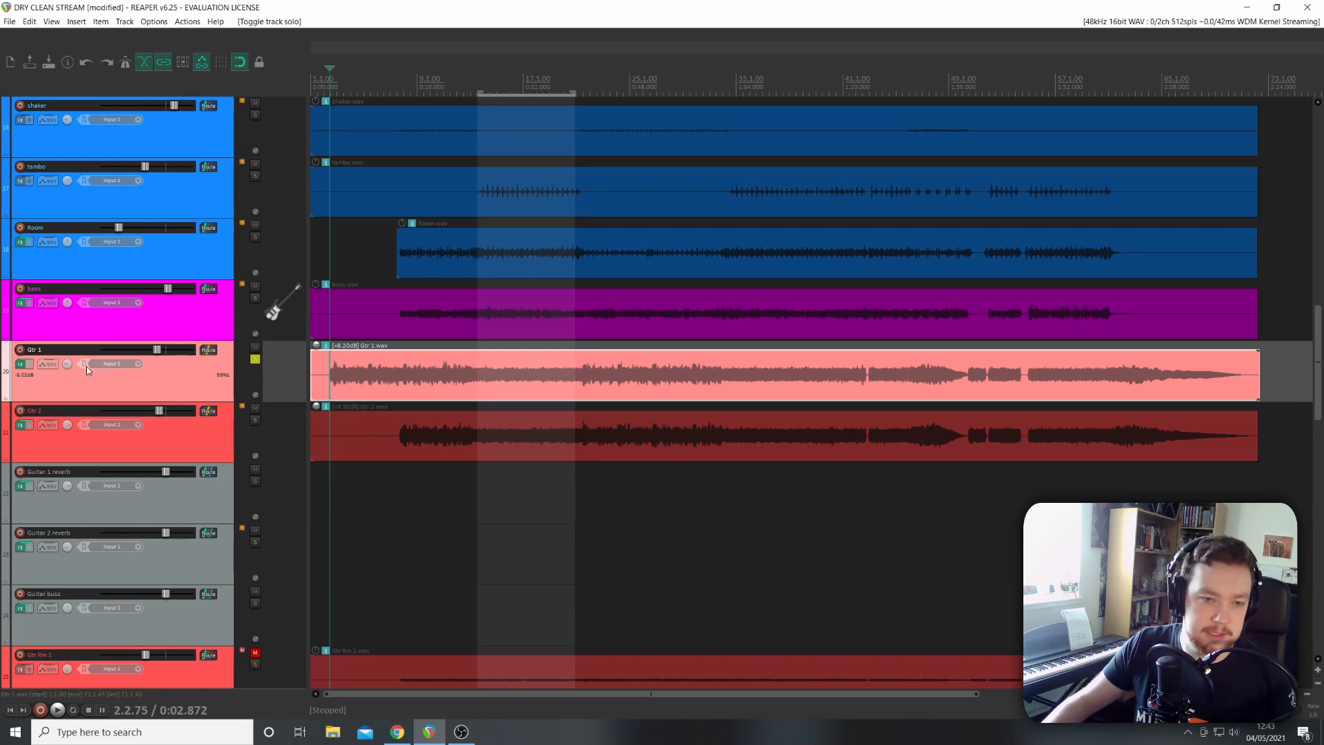
{"action": "mouse_move", "coordinate": [67, 429]}
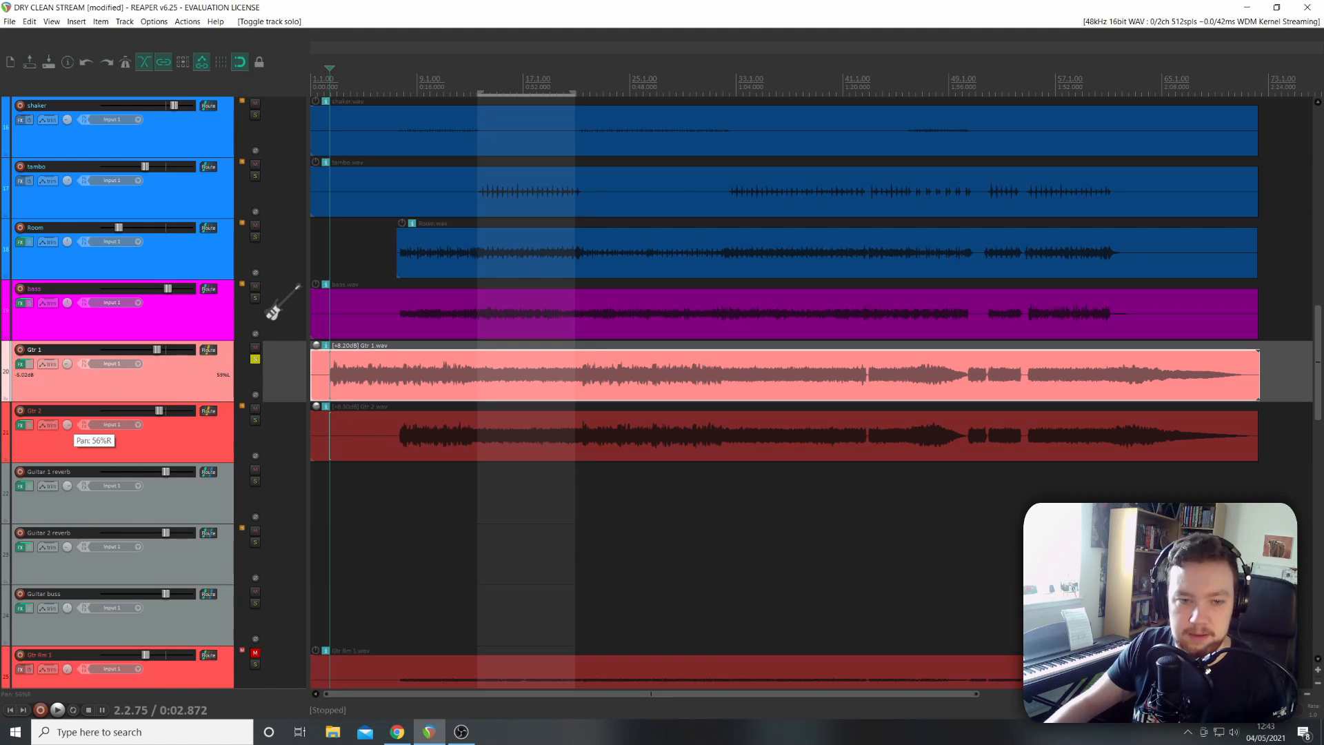
Check Gtr 2's pan and examine the effects chain on Gtr 1, including the CLA-76 compressor.
{"action": "left_click_drag", "start_coordinate": [67, 427], "coordinate": [67, 428]}
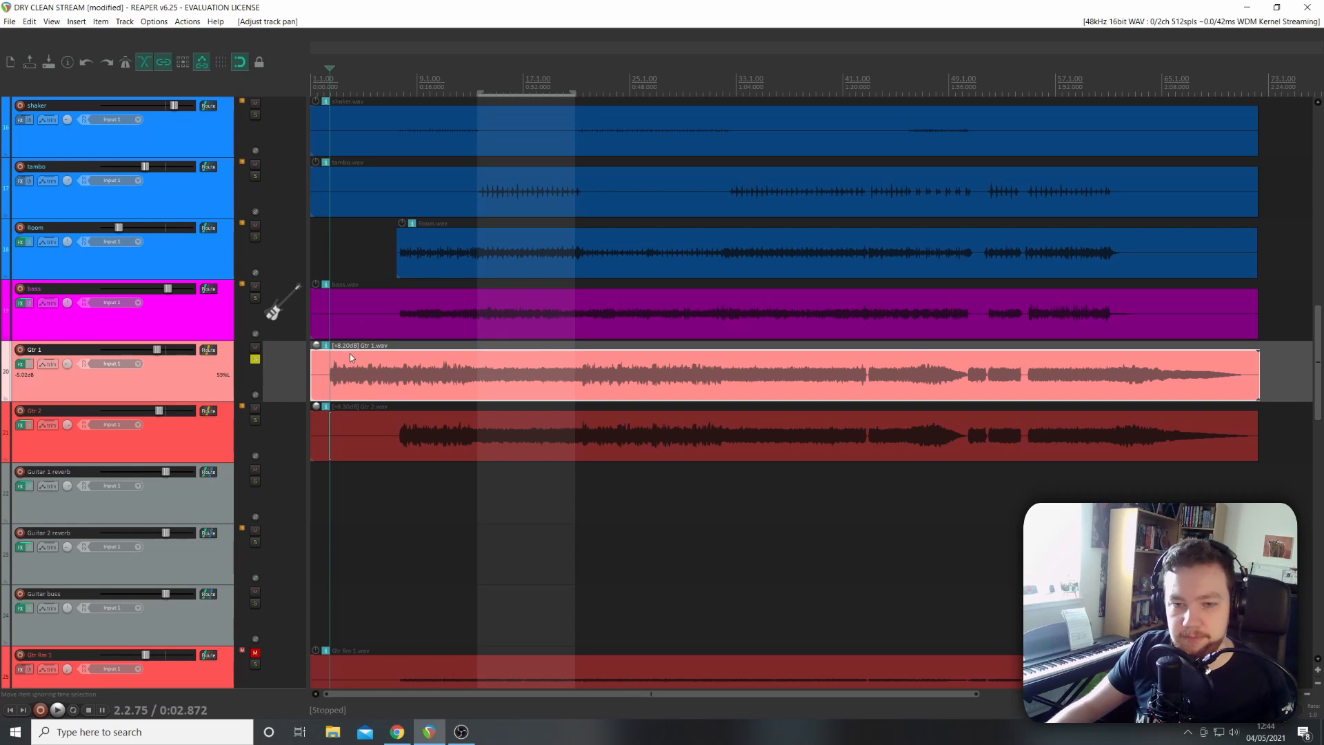
{"action": "left_click", "coordinate": [324, 366]}
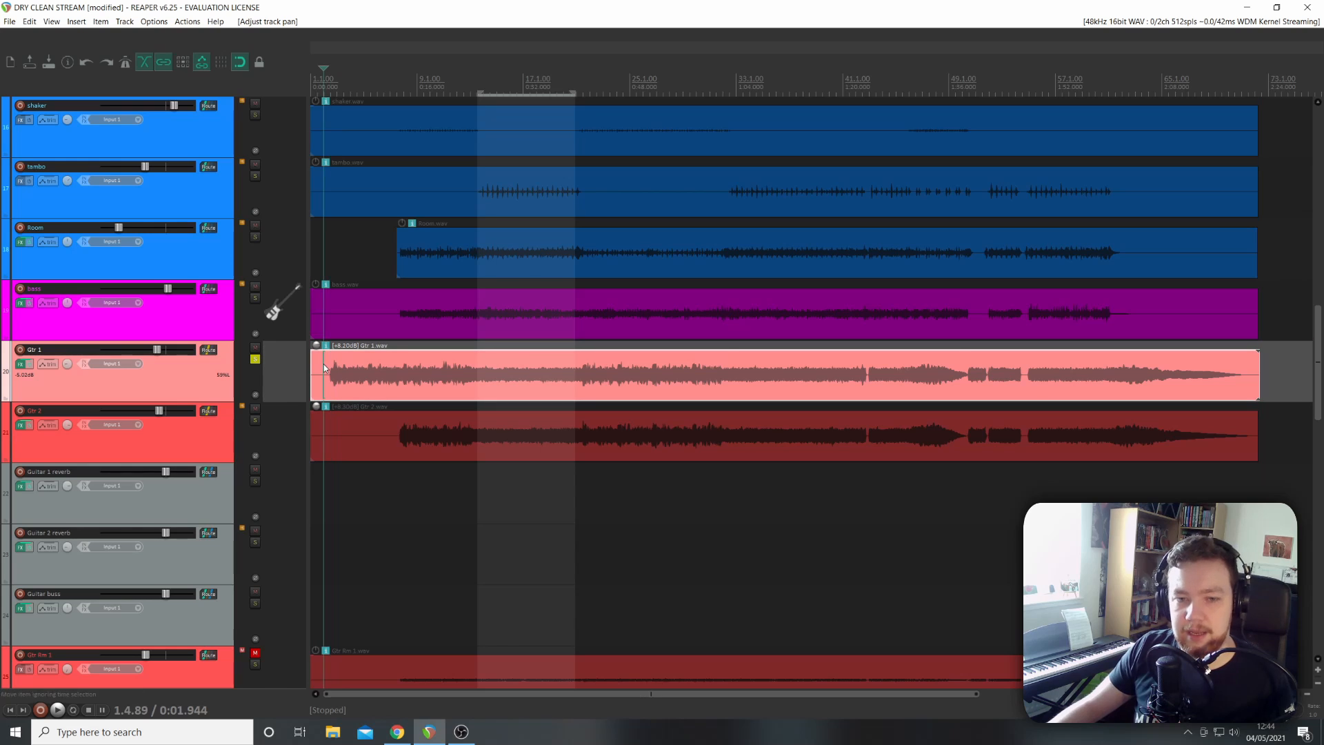
{"action": "left_click", "coordinate": [19, 365]}
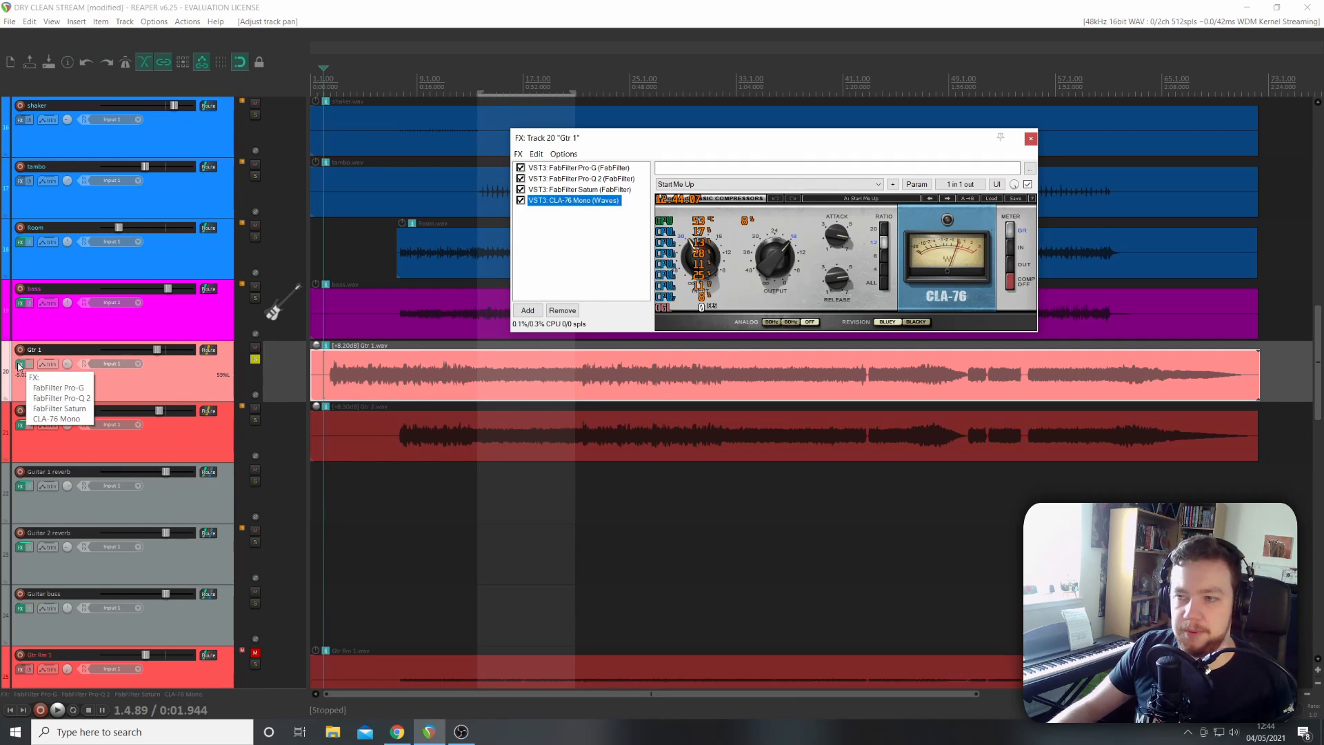
{"action": "left_click", "coordinate": [1031, 139]}
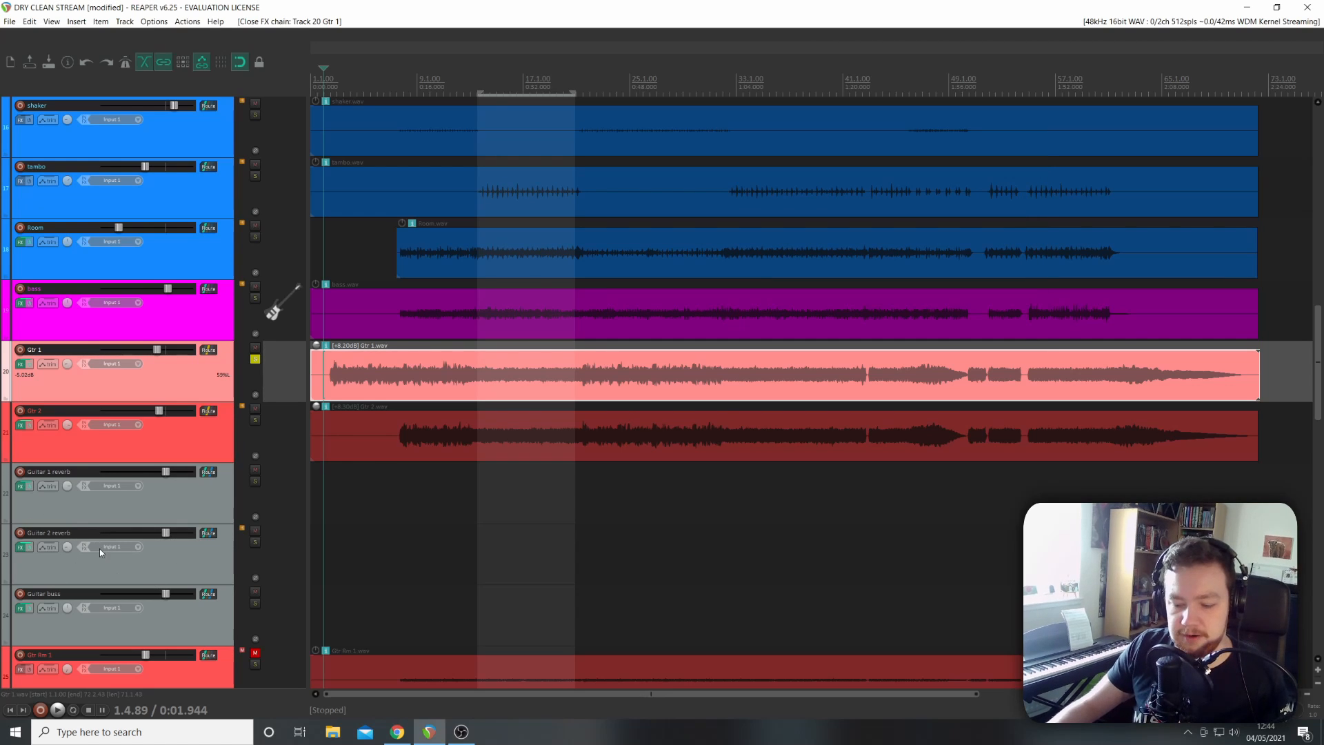
Open the Guitar 1 reverb effects and change the small rotary switch beside the Output knob in the MannyM Delay.
{"action": "left_click", "coordinate": [20, 487]}
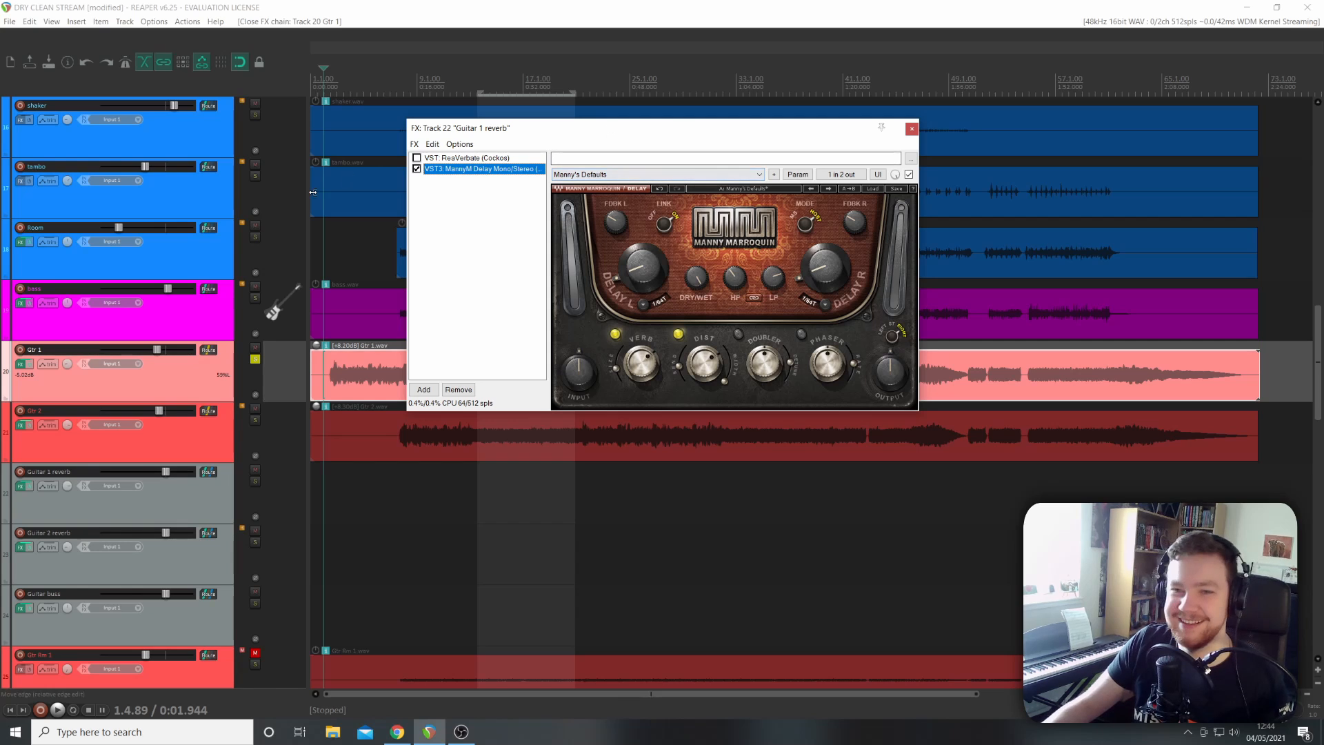
{"action": "left_click", "coordinate": [334, 366]}
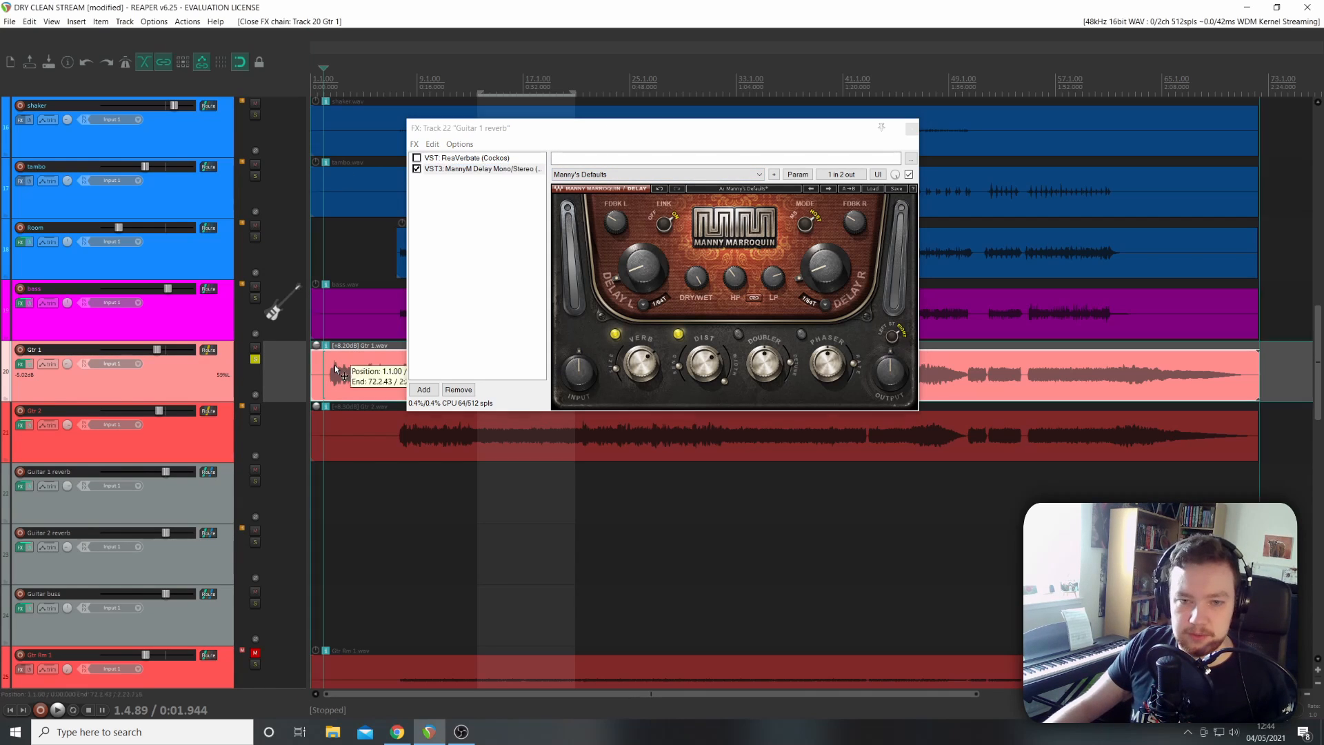
{"action": "left_click", "coordinate": [330, 360]}
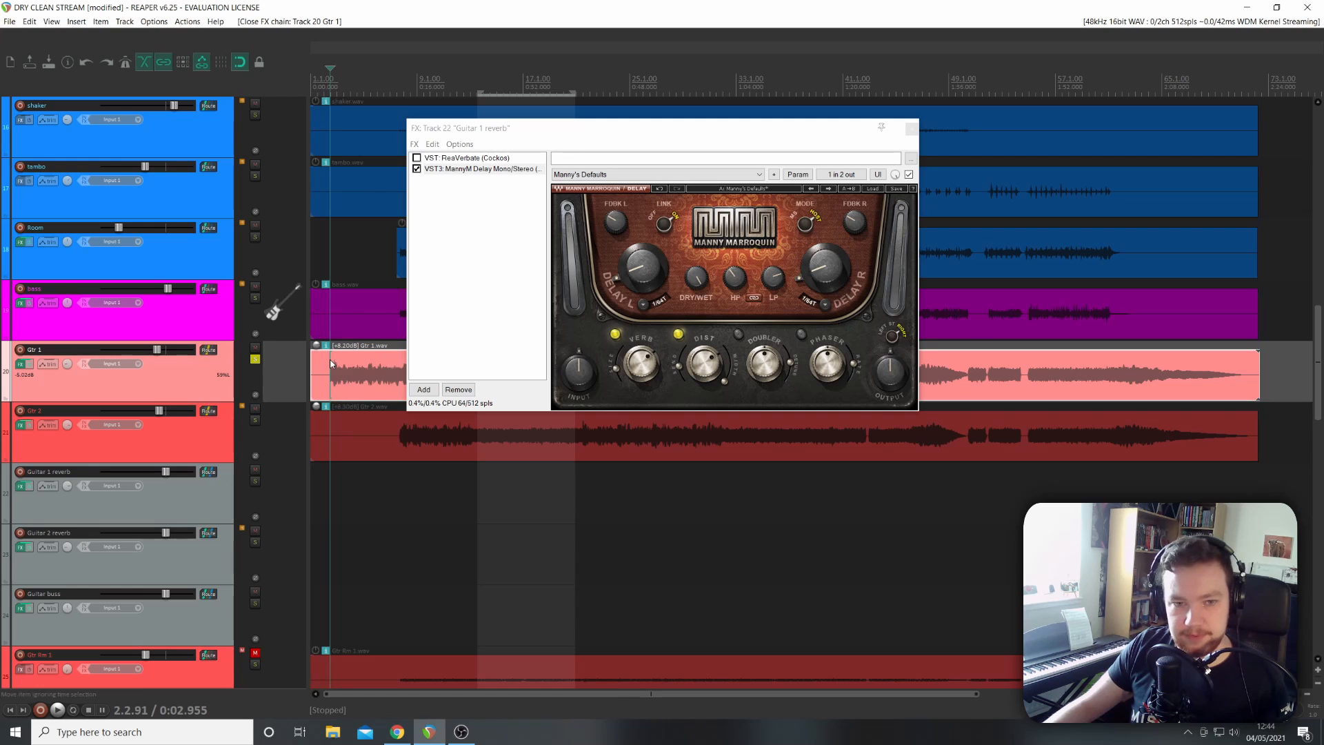
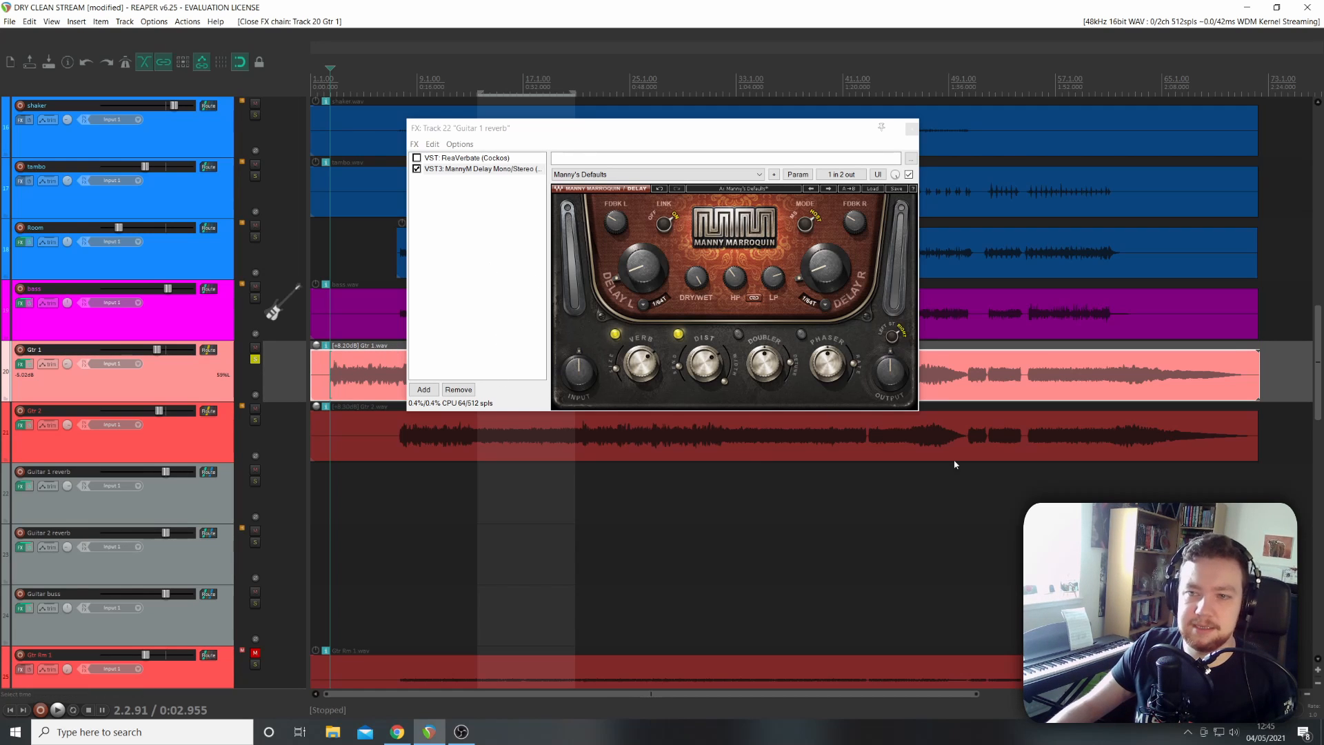
{"action": "left_click", "coordinate": [894, 339]}
{"action": "left_click_drag", "start_coordinate": [892, 337], "coordinate": [894, 314]}
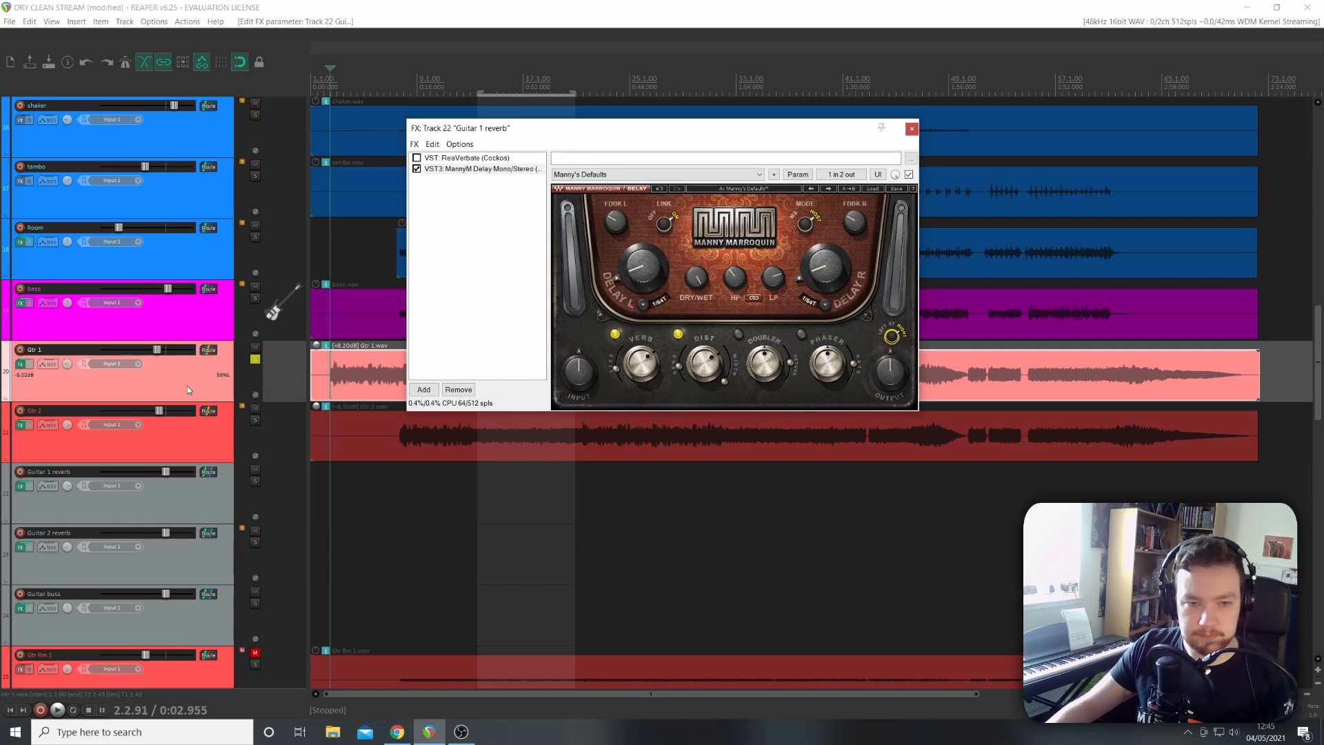
Audition Gtr 1 in solo from about bar 2, comparing it with Guitar 1 reverb muted and unmuted, and stop playback.
{"action": "key", "text": "space"}
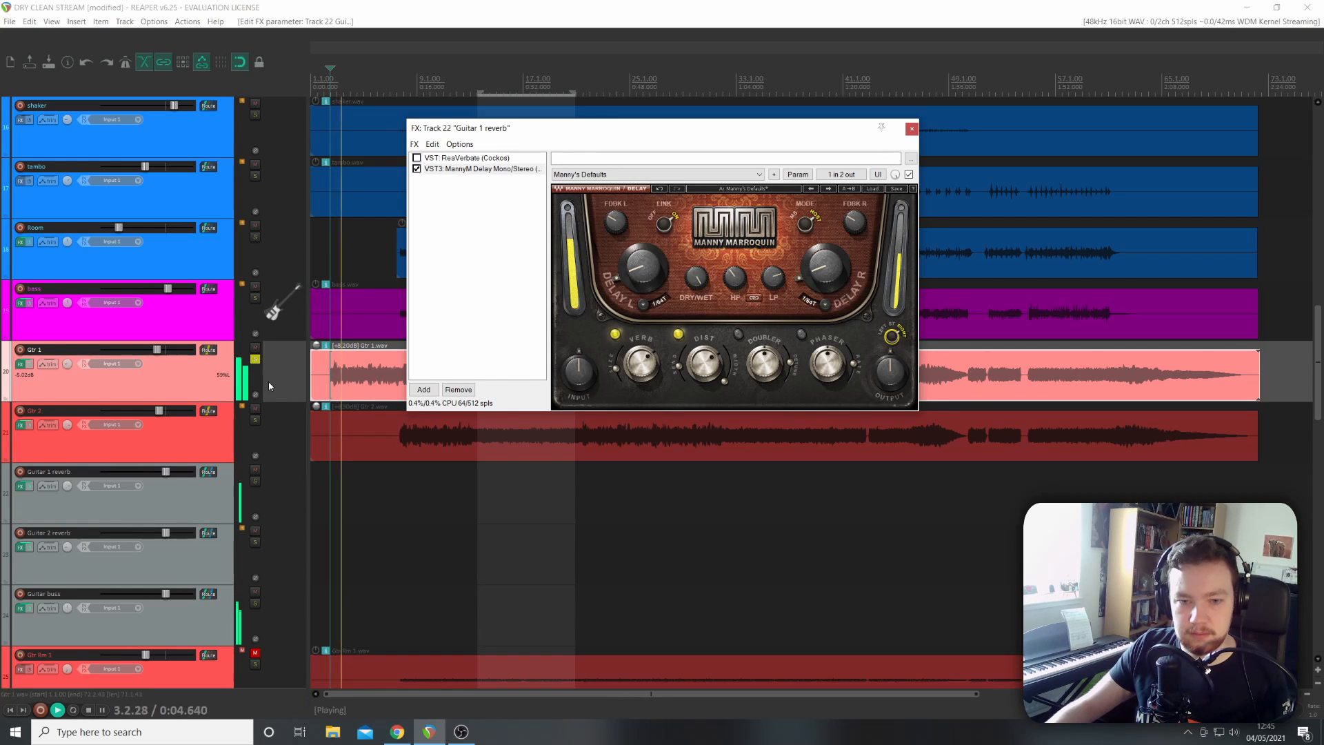
{"action": "left_click", "coordinate": [256, 469]}
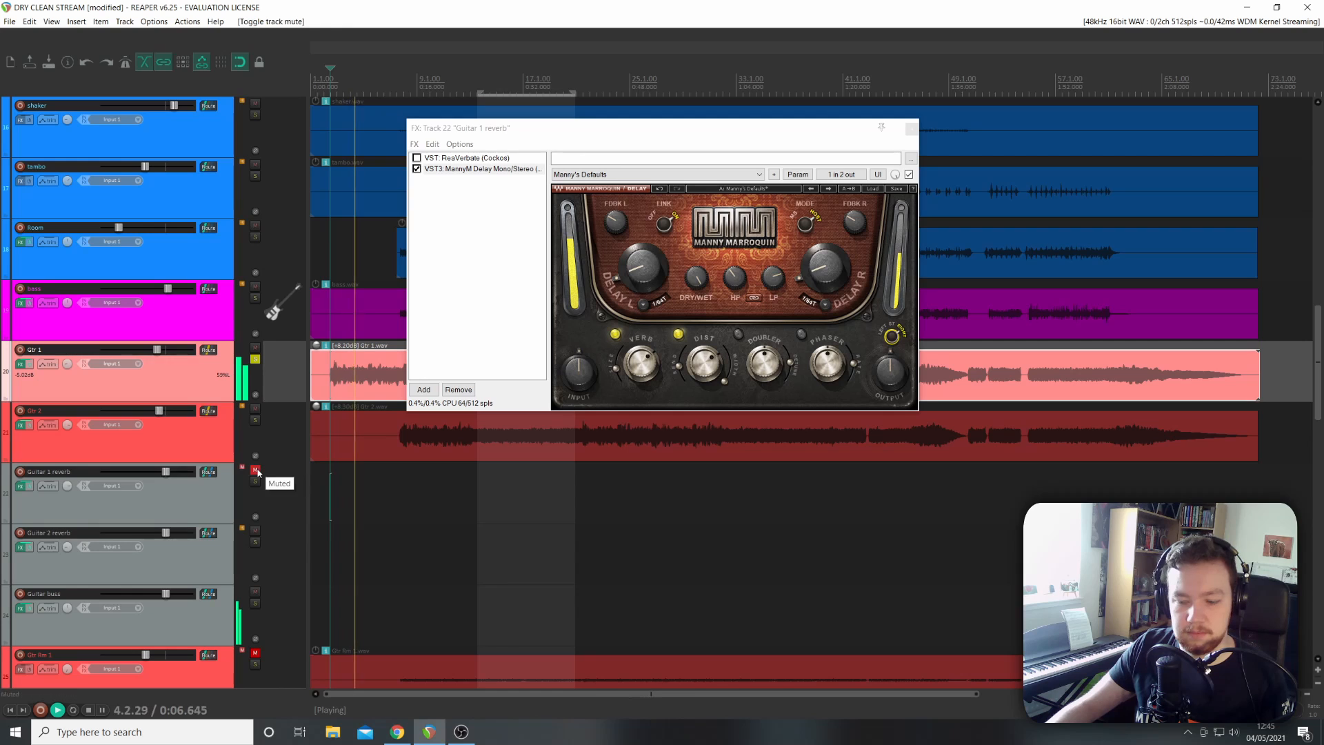
{"action": "left_click", "coordinate": [255, 470]}
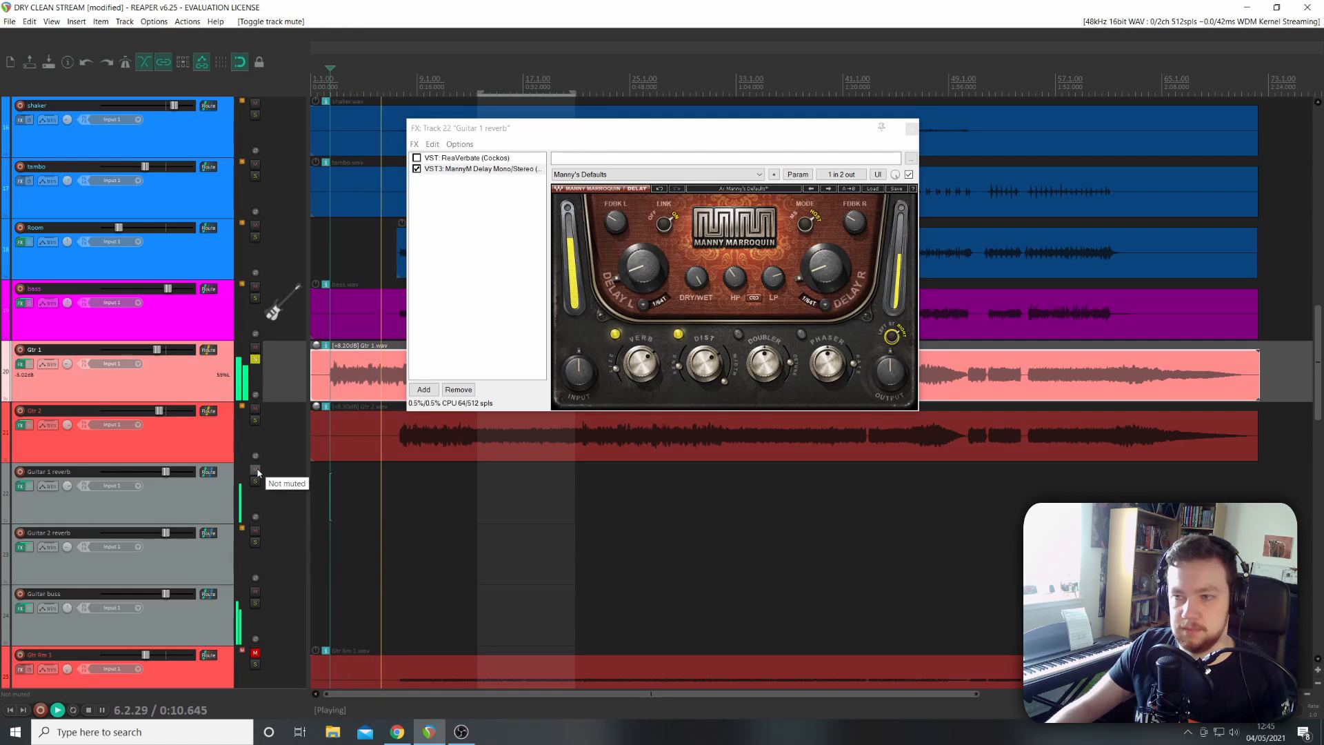
{"action": "key", "text": "space"}
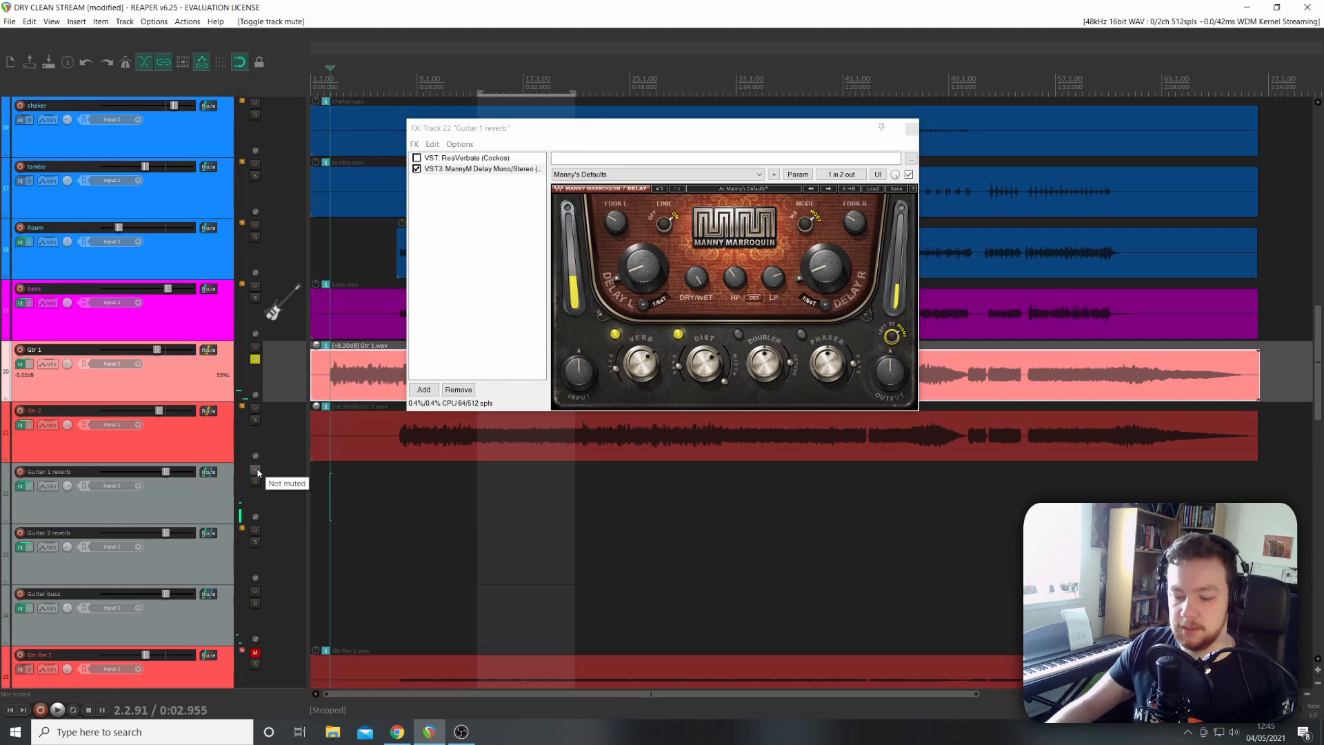
{"action": "left_click", "coordinate": [329, 362]}
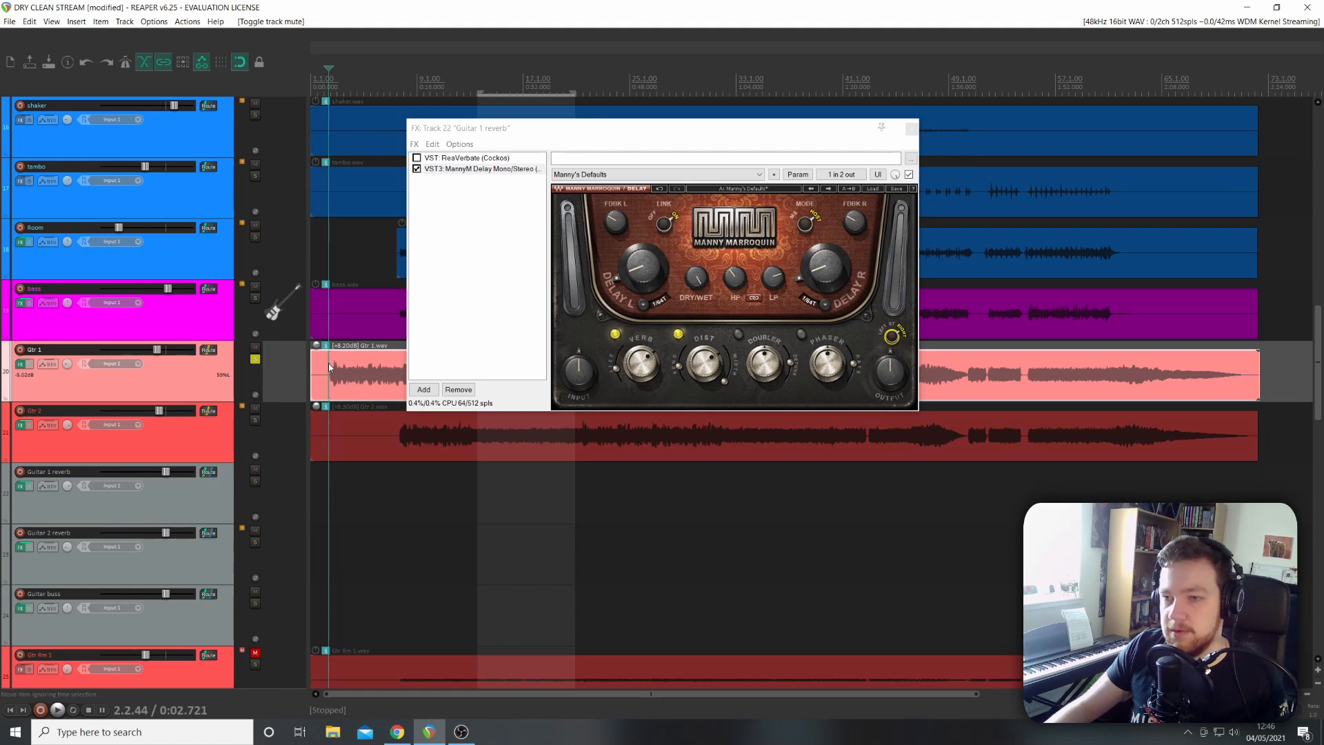
{"action": "key", "text": "space"}
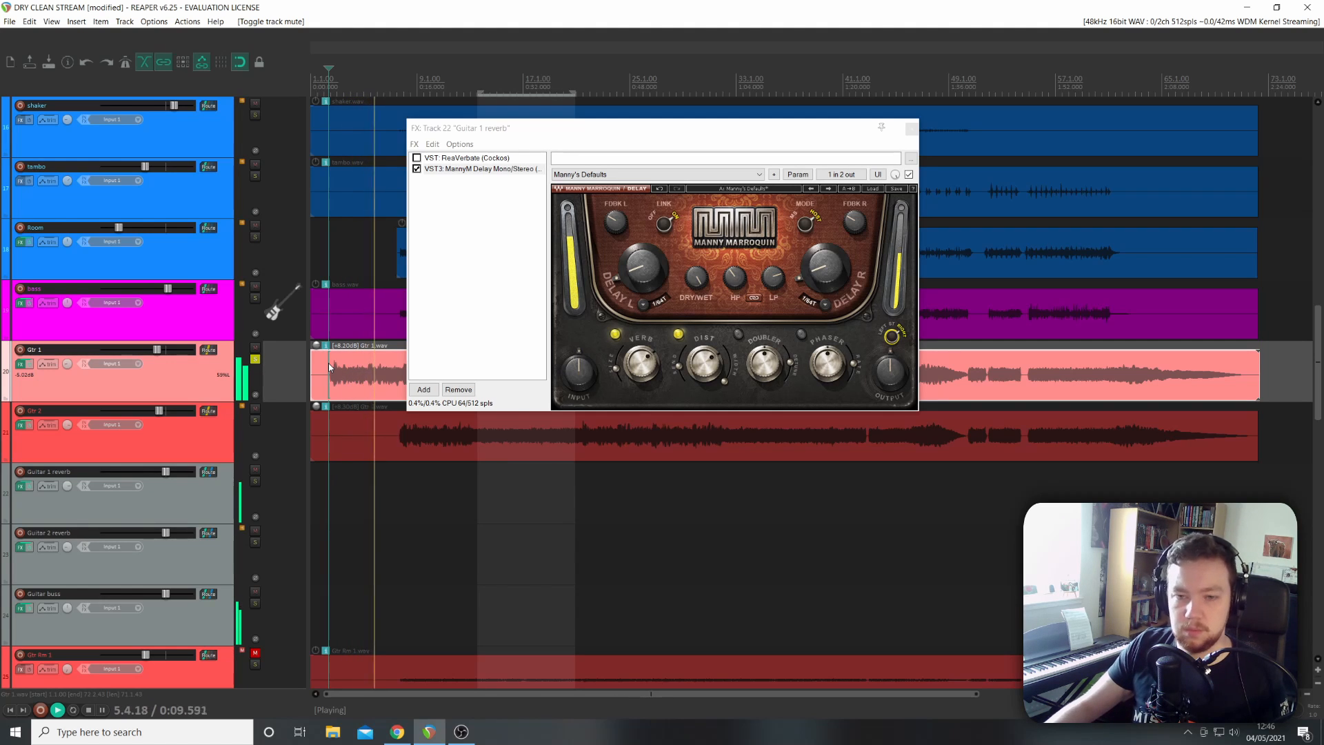
{"action": "key", "text": "space"}
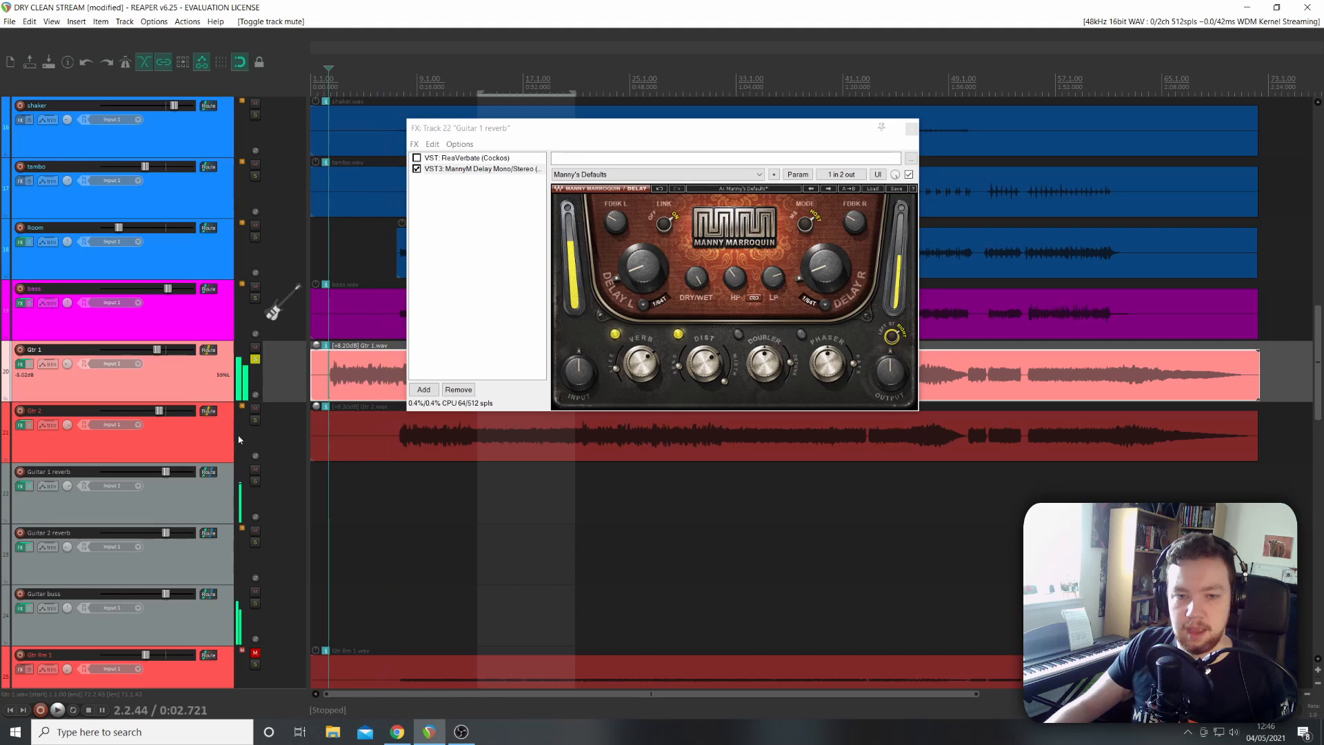
Switch the solo from Gtr 1 to Gtr 2 and audition it from about bar 7 with the Guitar 2 reverb effects open.
{"action": "left_click", "coordinate": [255, 420]}
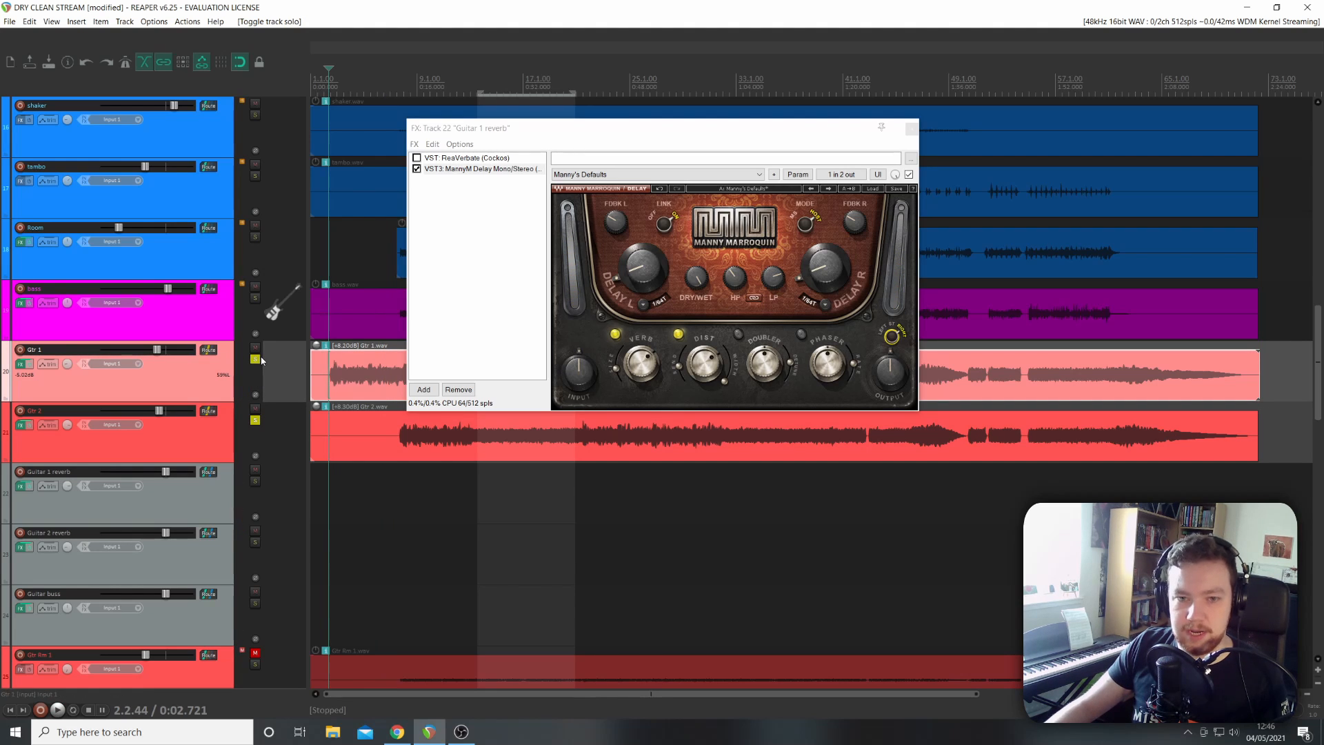
{"action": "left_click", "coordinate": [255, 359]}
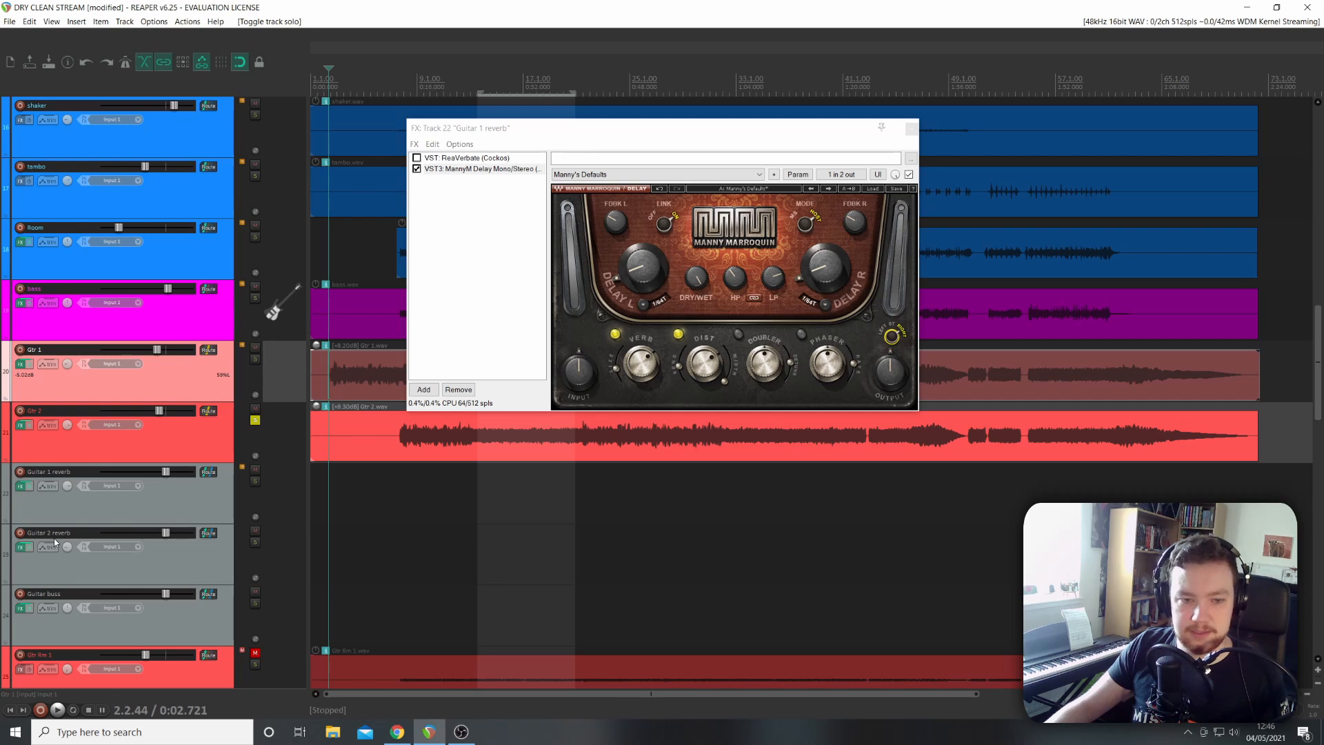
{"action": "left_click", "coordinate": [23, 549]}
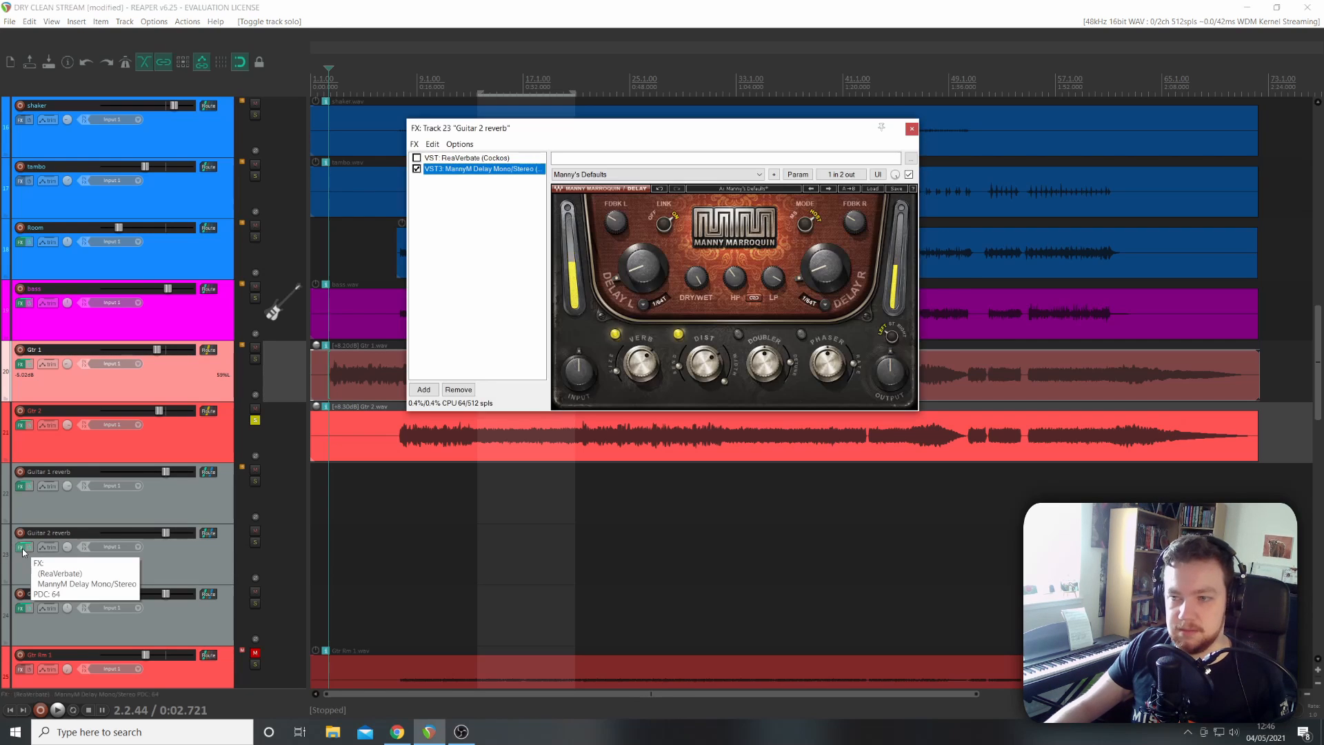
{"action": "left_click", "coordinate": [397, 432]}
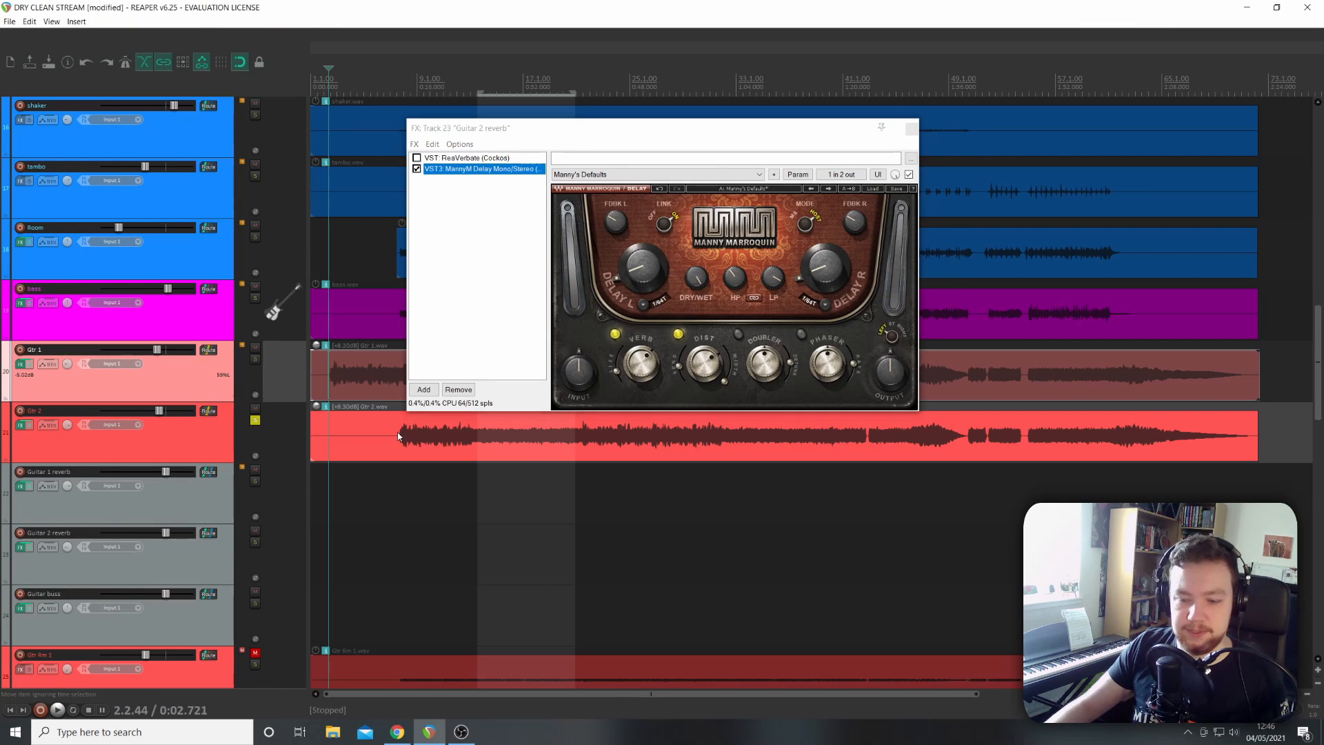
{"action": "key", "text": "space"}
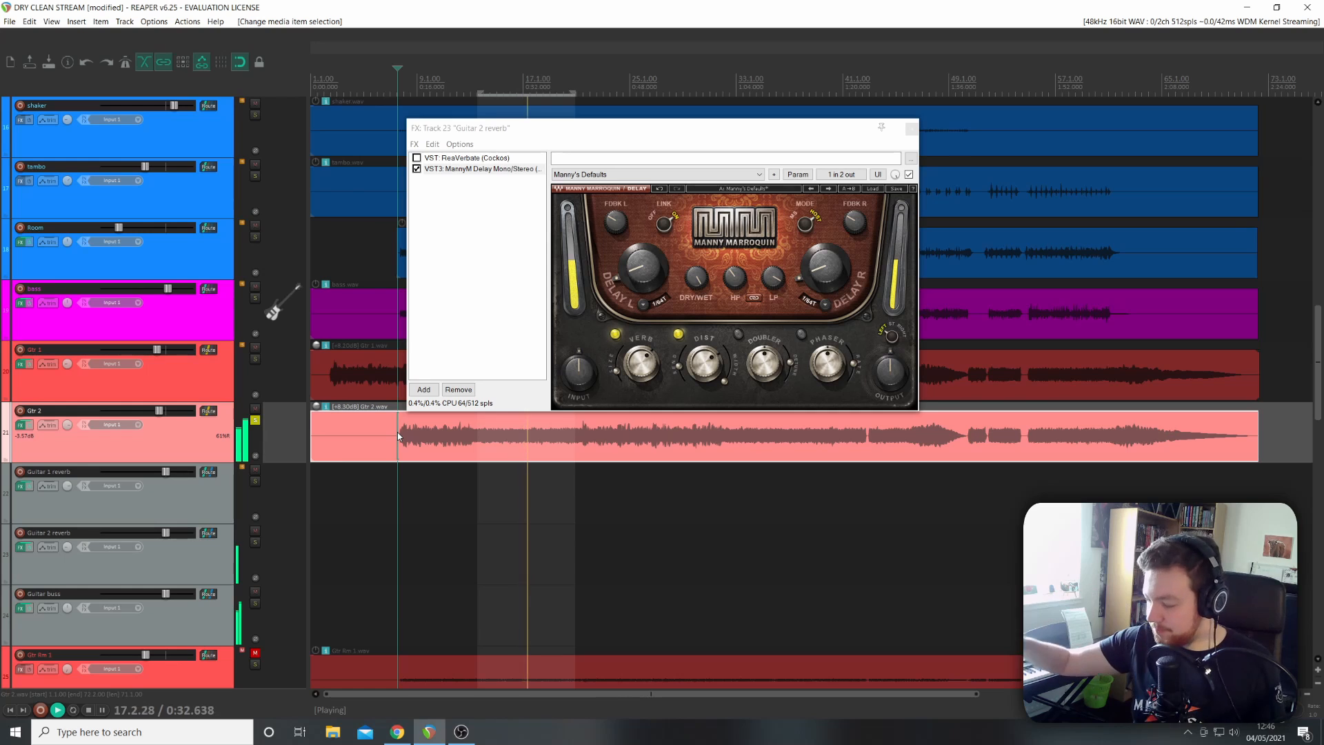
{"action": "key", "text": "space"}
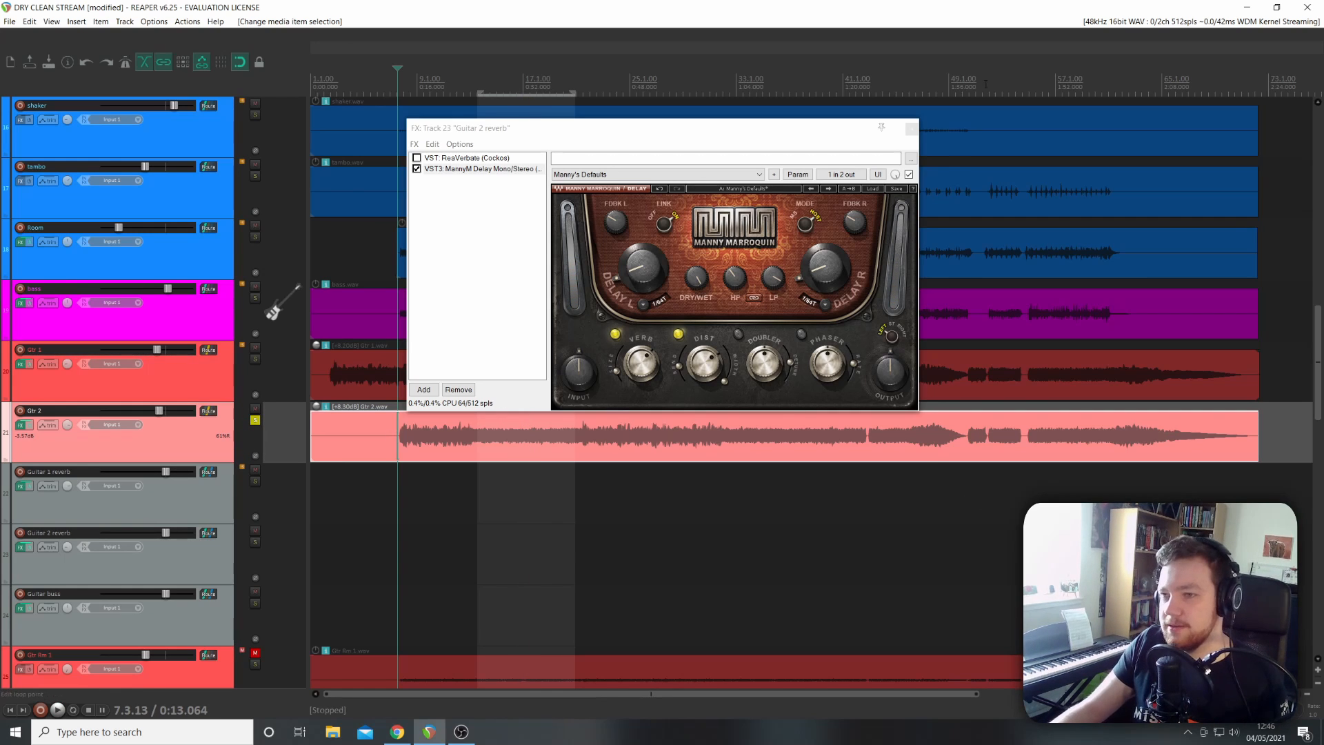
{"action": "left_click", "coordinate": [911, 128]}
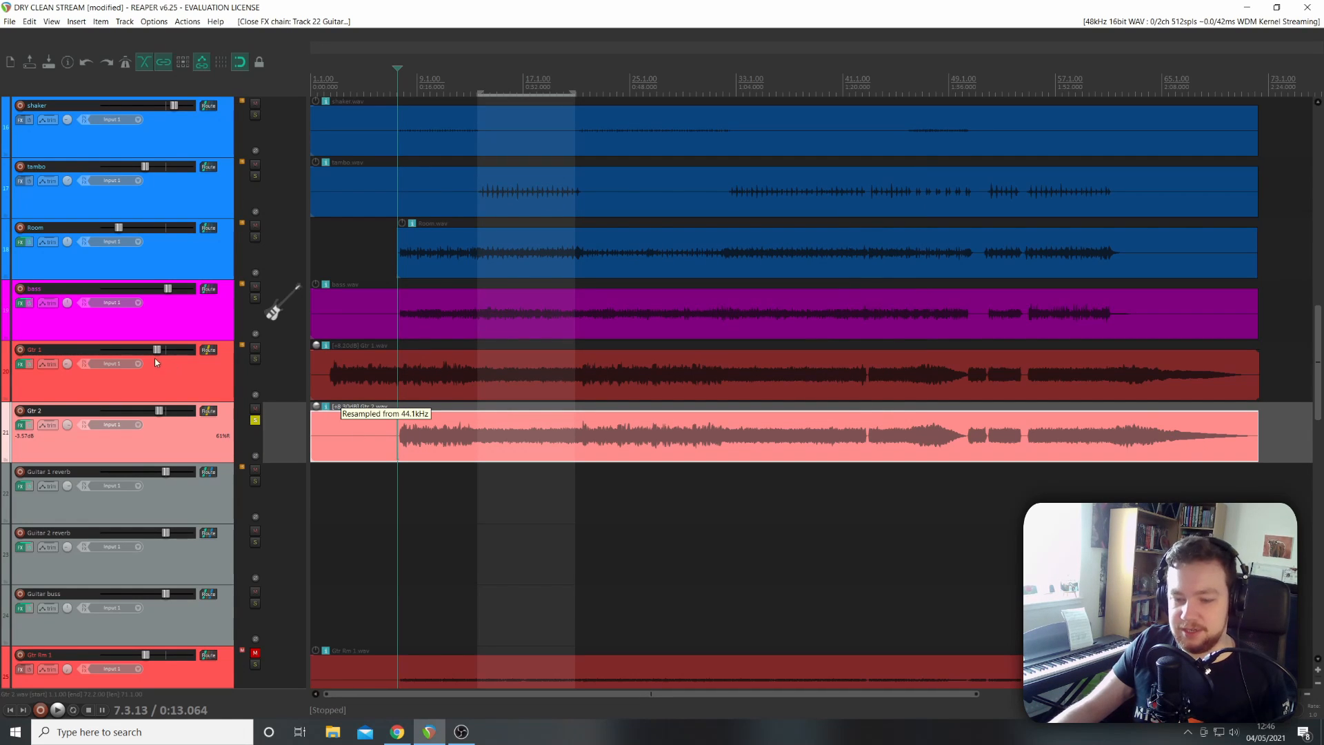
Play Gtr 1 and Gtr 2 soloed together from about bar 7 and mute both guitar reverb tracks for comparison.
{"action": "left_click", "coordinate": [255, 359]}
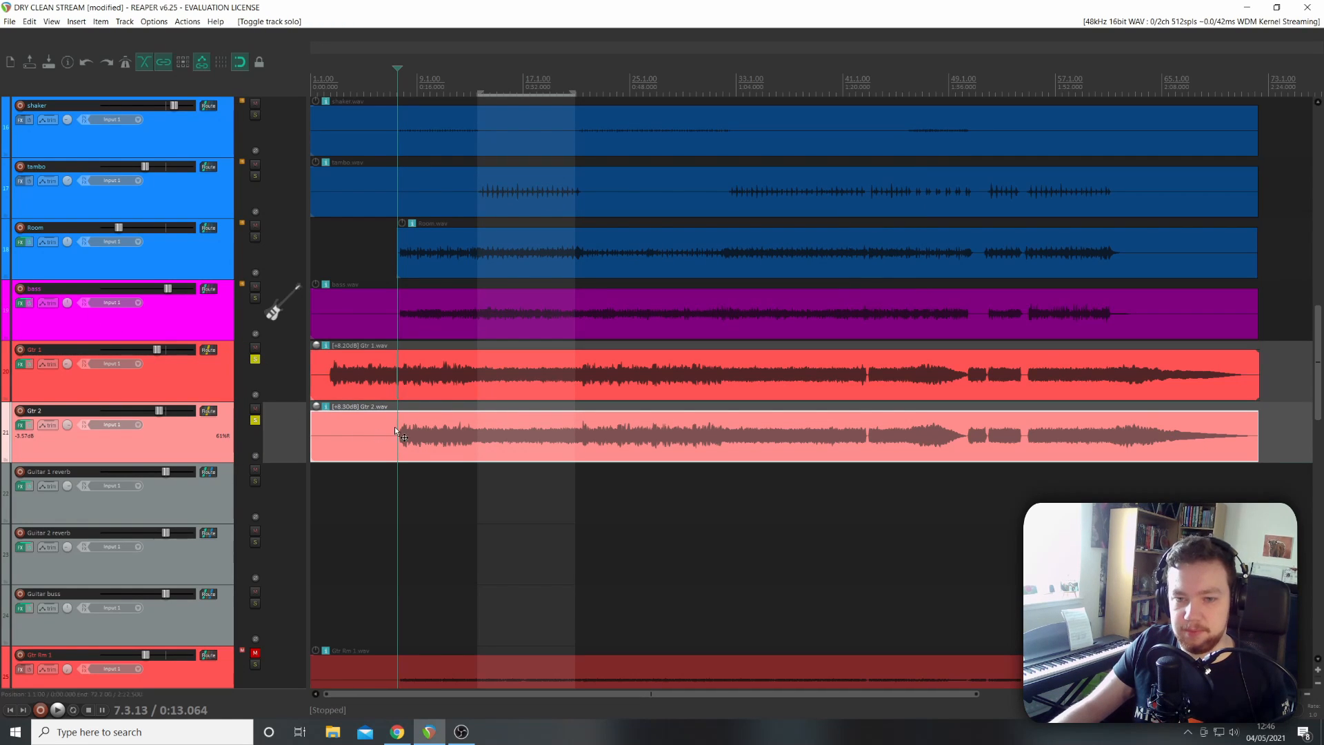
{"action": "left_click", "coordinate": [396, 429]}
{"action": "key", "text": "space"}
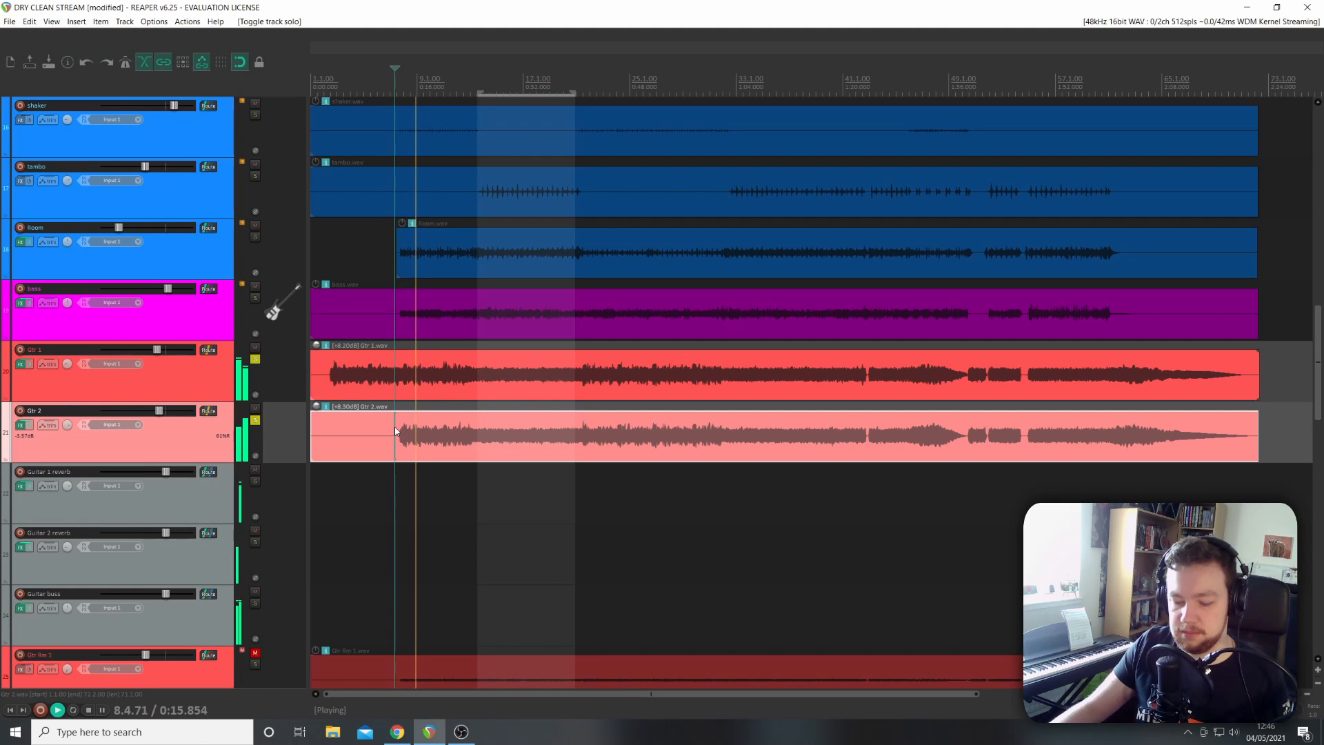
{"action": "left_click", "coordinate": [253, 472]}
{"action": "left_click", "coordinate": [256, 531]}
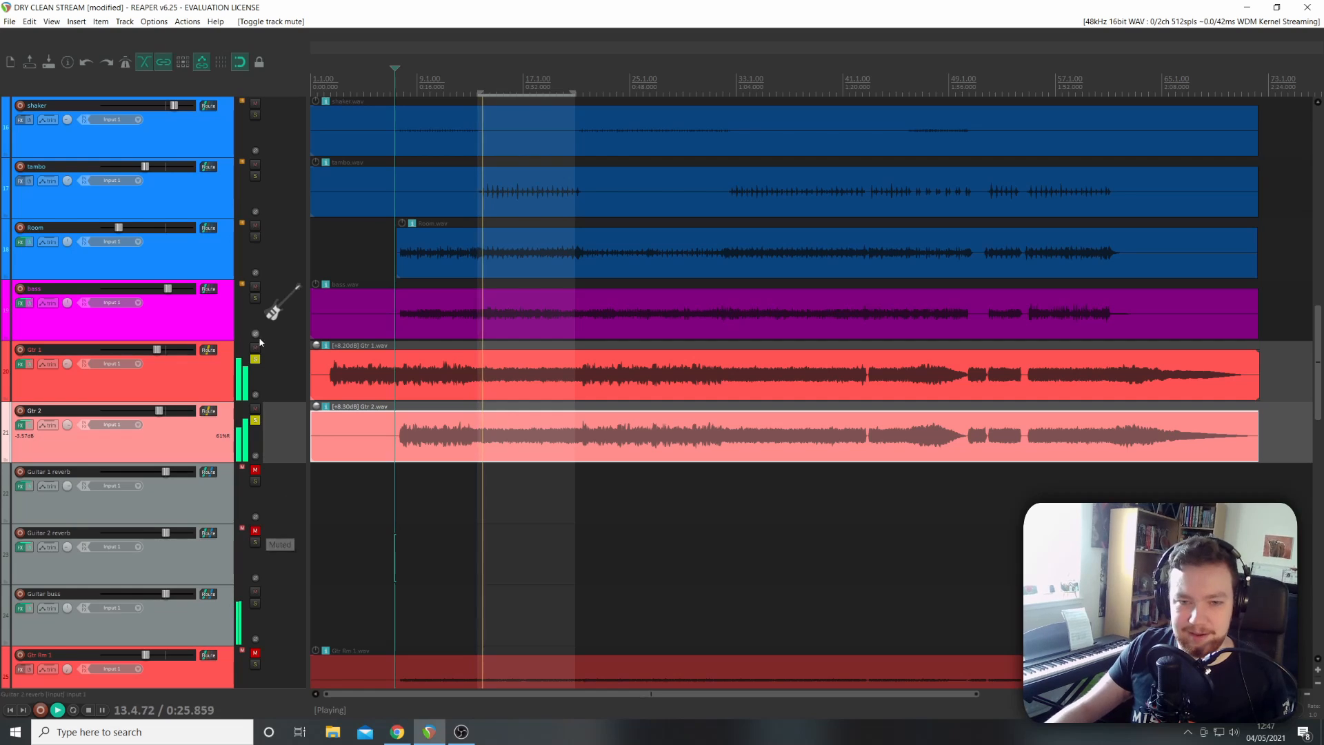
Return both guitars to the full mix, unmute Guitar 1 reverb and Guitar 2 reverb during playback, and stop.
{"action": "left_click", "coordinate": [255, 359]}
{"action": "left_click", "coordinate": [255, 420]}
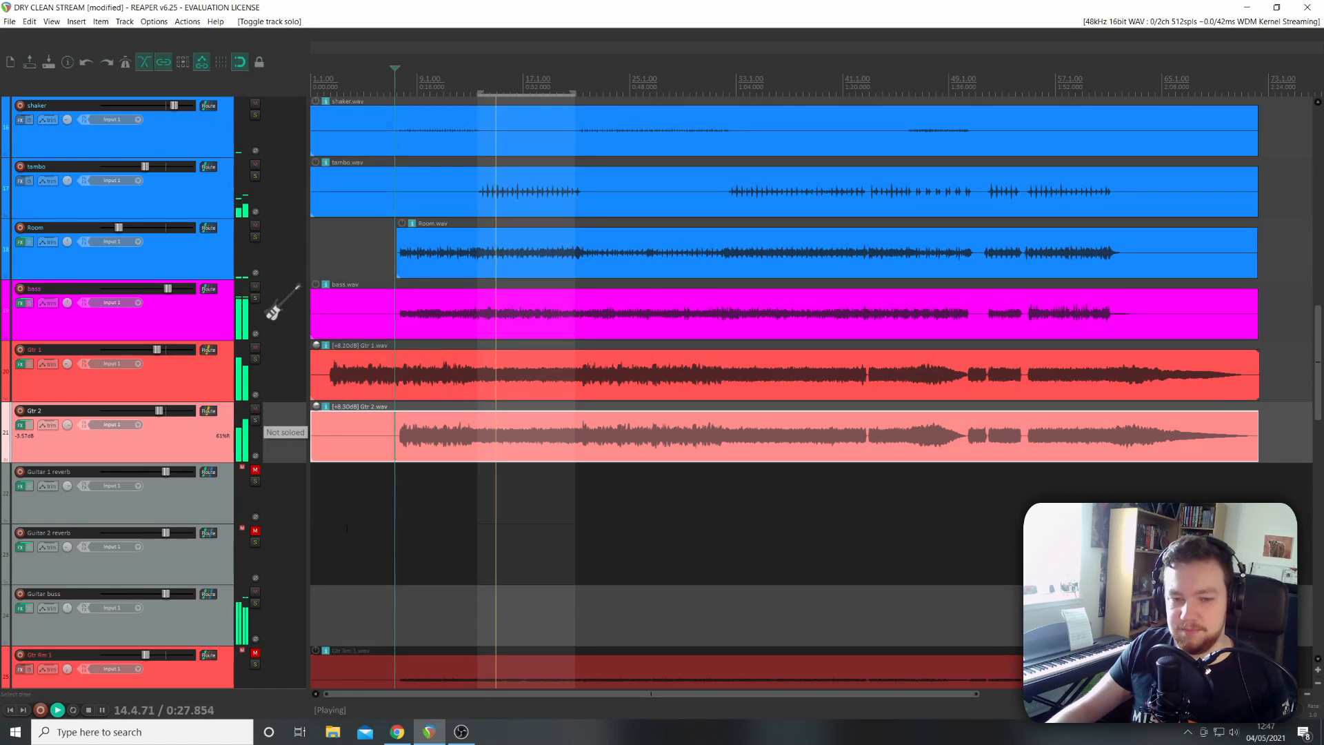
{"action": "left_click", "coordinate": [255, 470]}
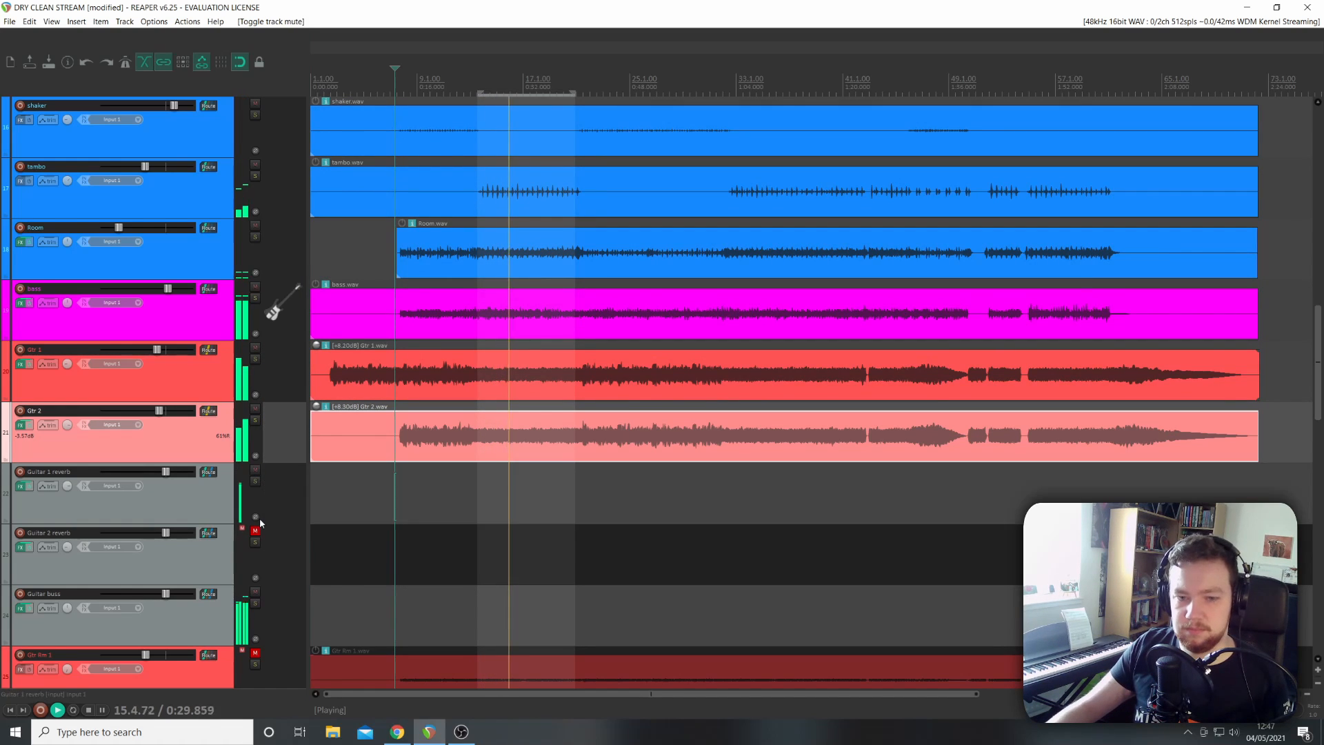
{"action": "left_click", "coordinate": [255, 531]}
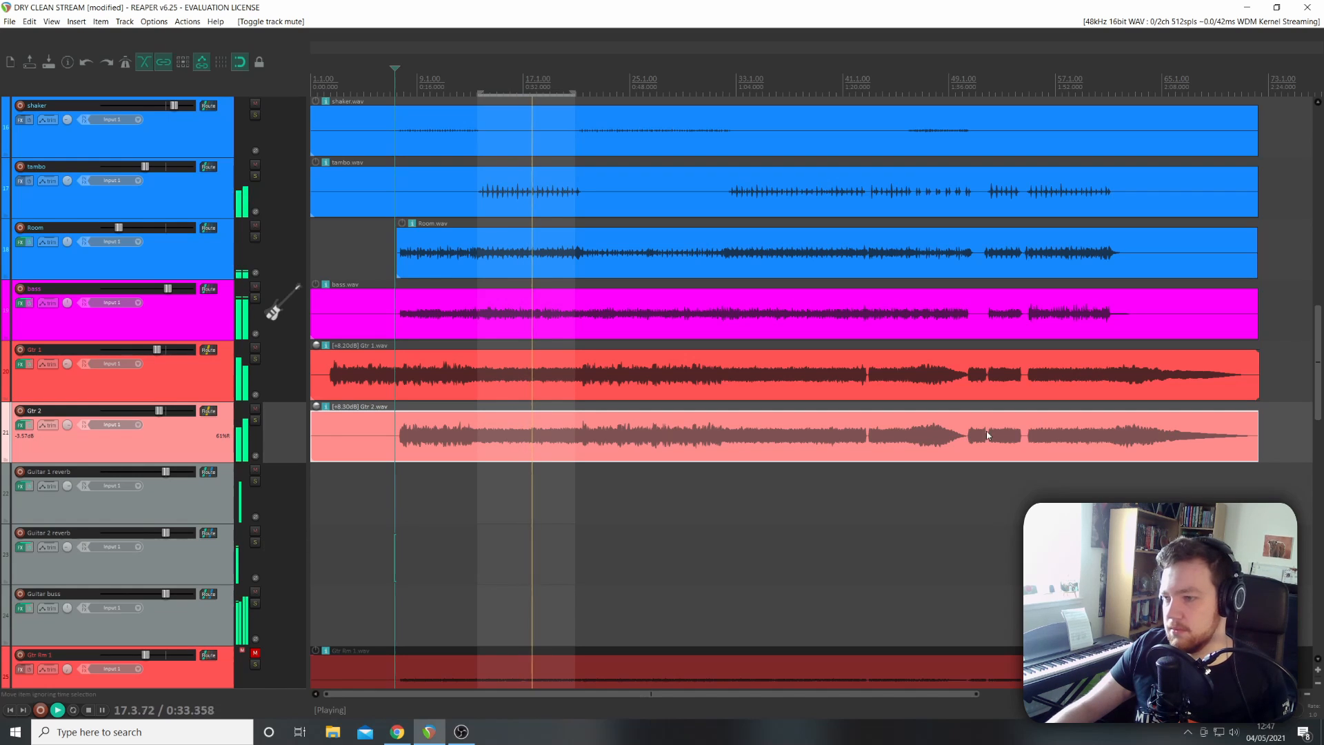
{"action": "key", "text": "space"}
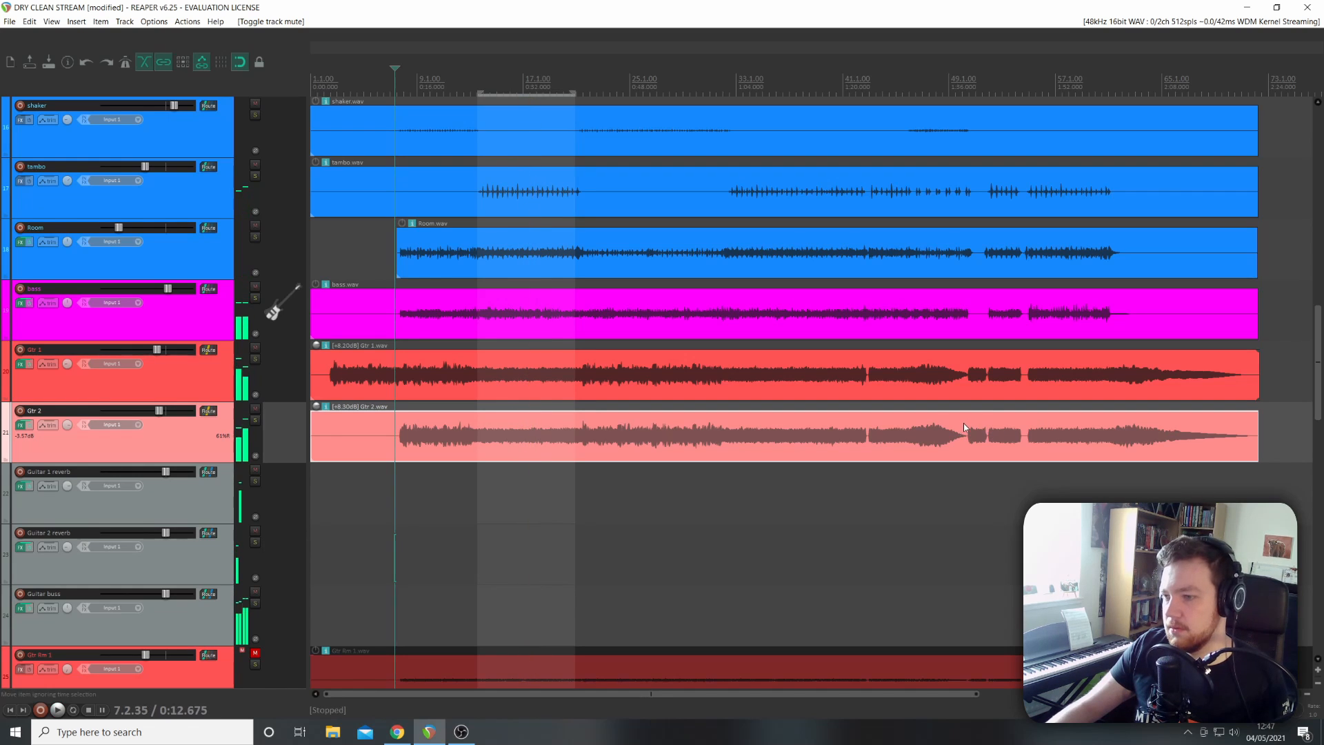
Listen to the end section of the full mix from about bar 48, and stop playback.
{"action": "left_click", "coordinate": [943, 428]}
{"action": "key", "text": "space"}
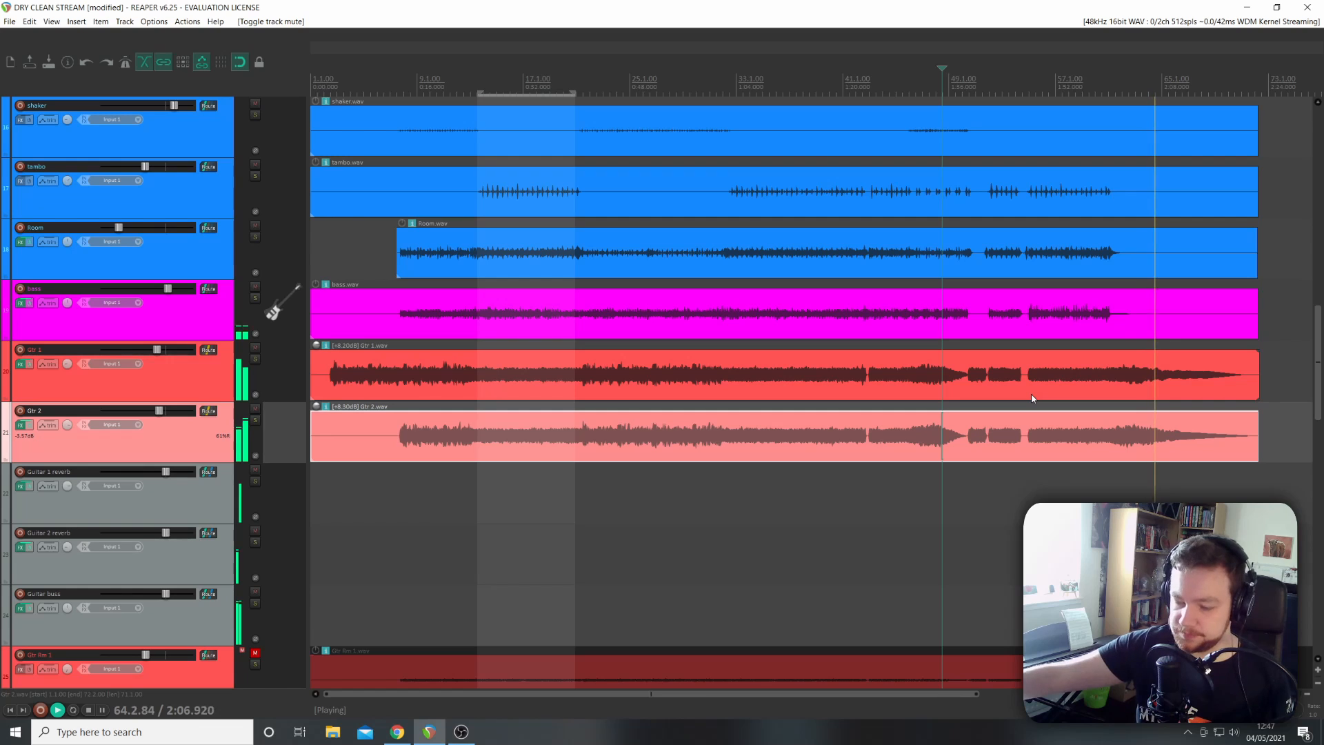
{"action": "key", "text": "space"}
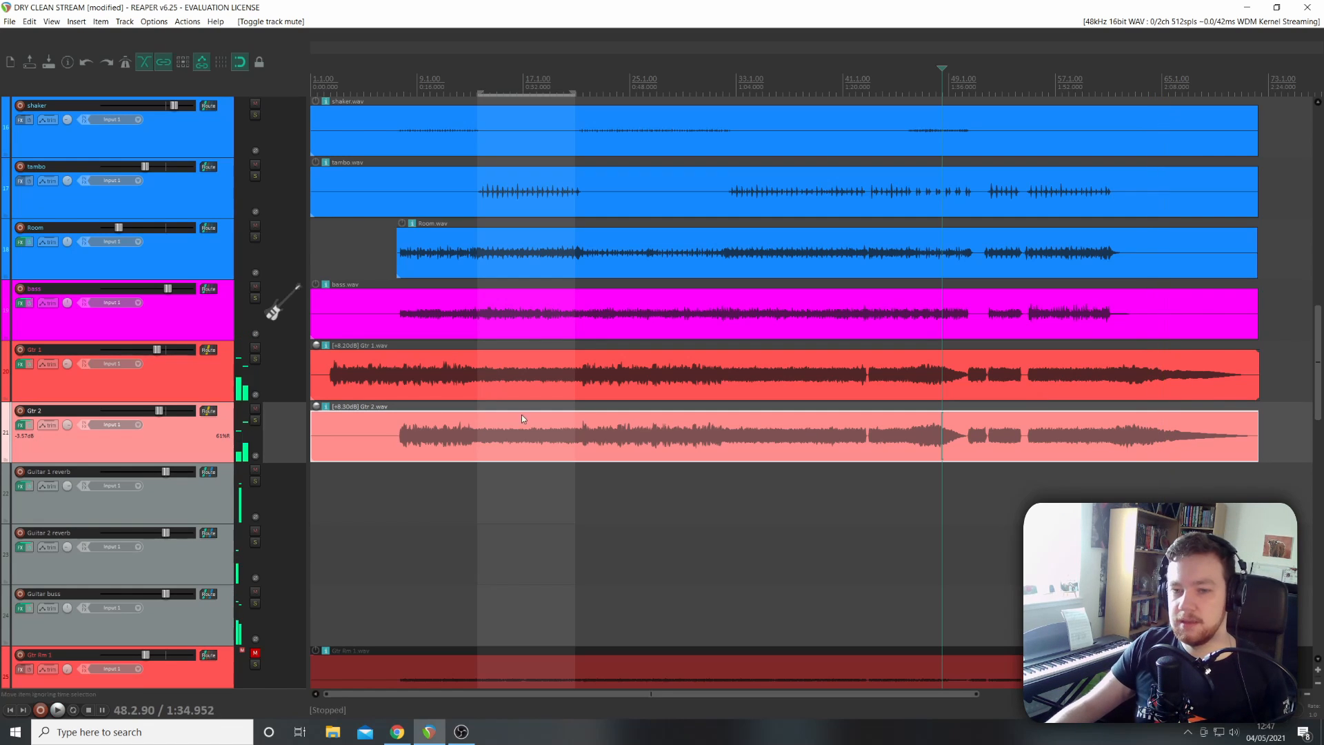
Place the edit cursor at about bar 2 and review the vocal lead, Vocal Bus, Delay and Reverb tracks.
{"action": "left_click", "coordinate": [331, 424]}
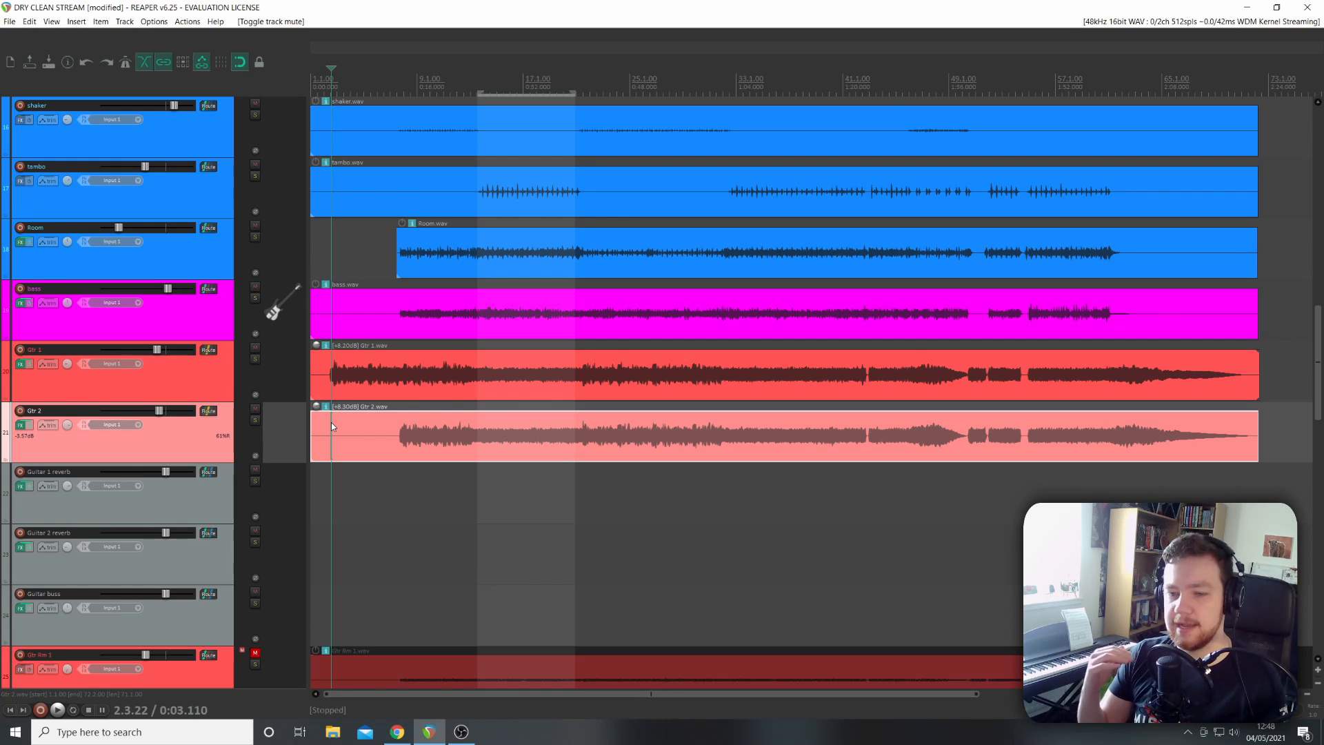
{"action": "left_click", "coordinate": [388, 421]}
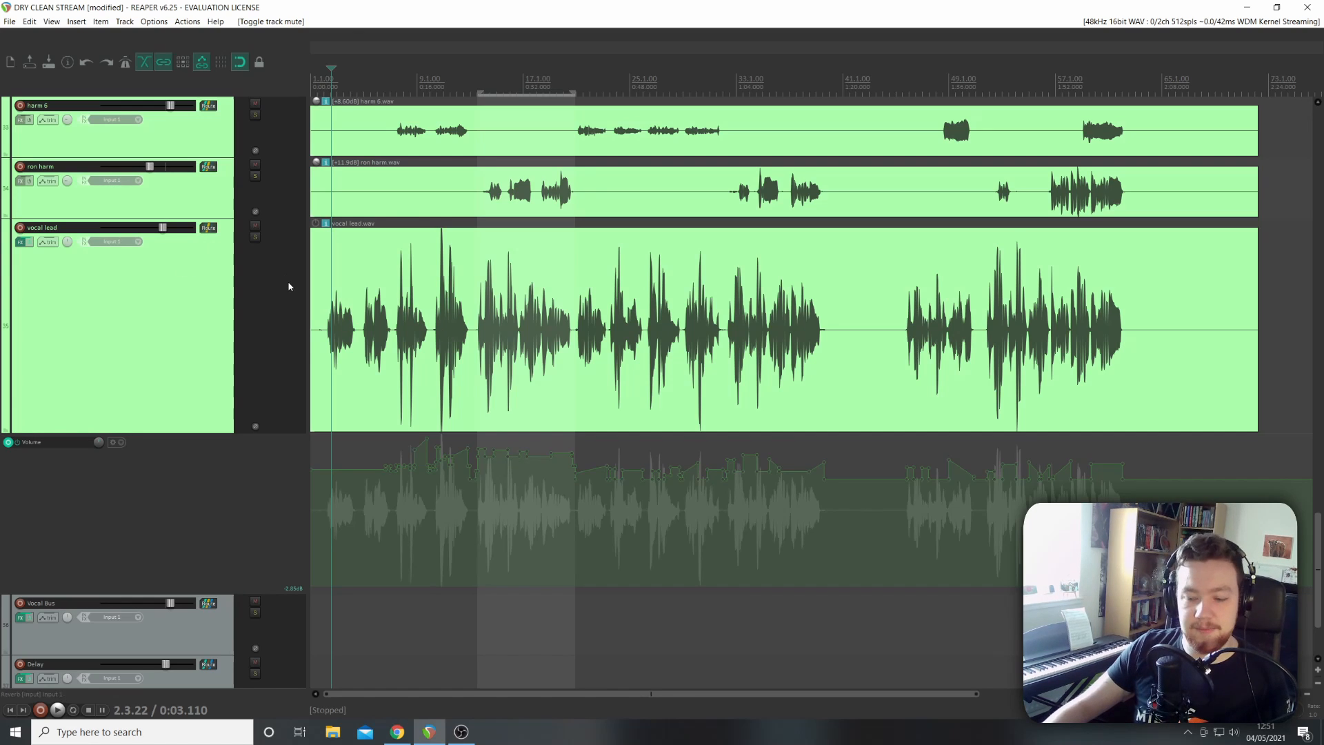
{"action": "scroll", "coordinate": [193, 327], "scroll_direction": "down", "scroll_amount": 2}
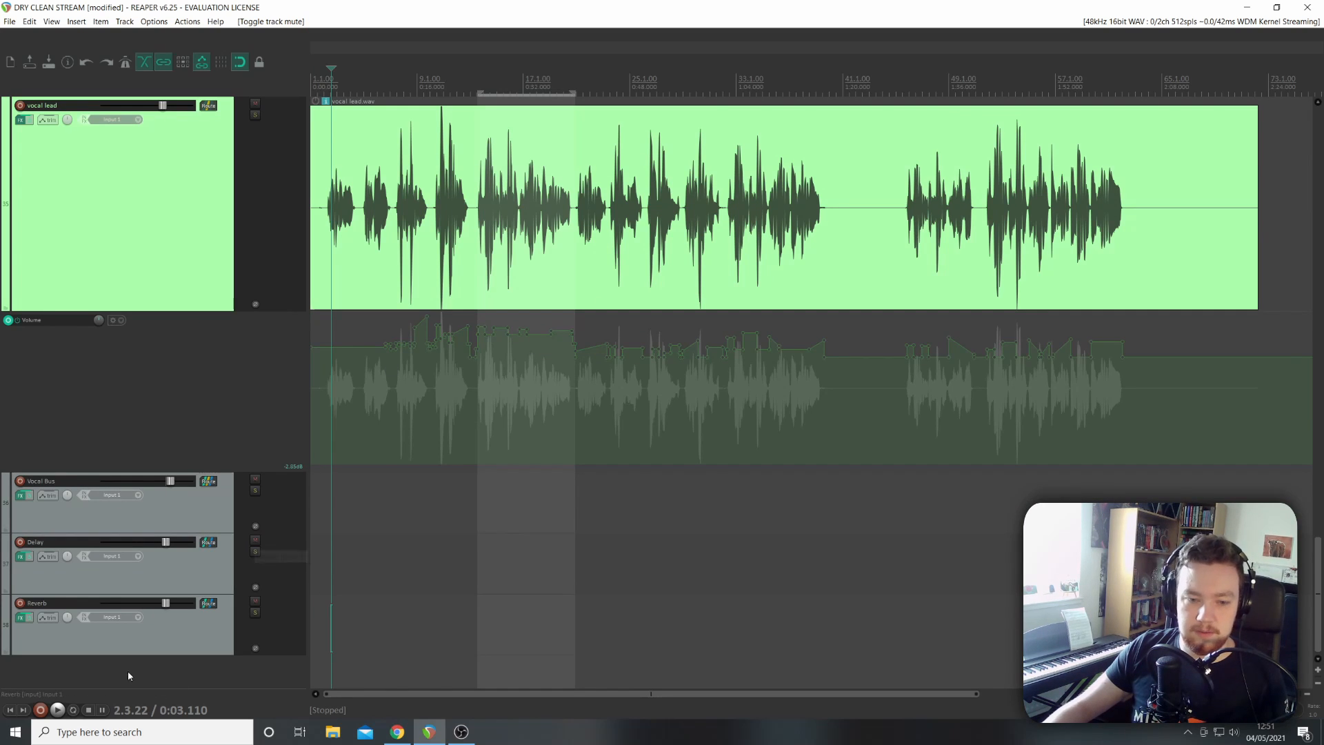
Add a new track below the Reverb track and name it "Long reverb".
{"action": "double_click", "coordinate": [149, 668]}
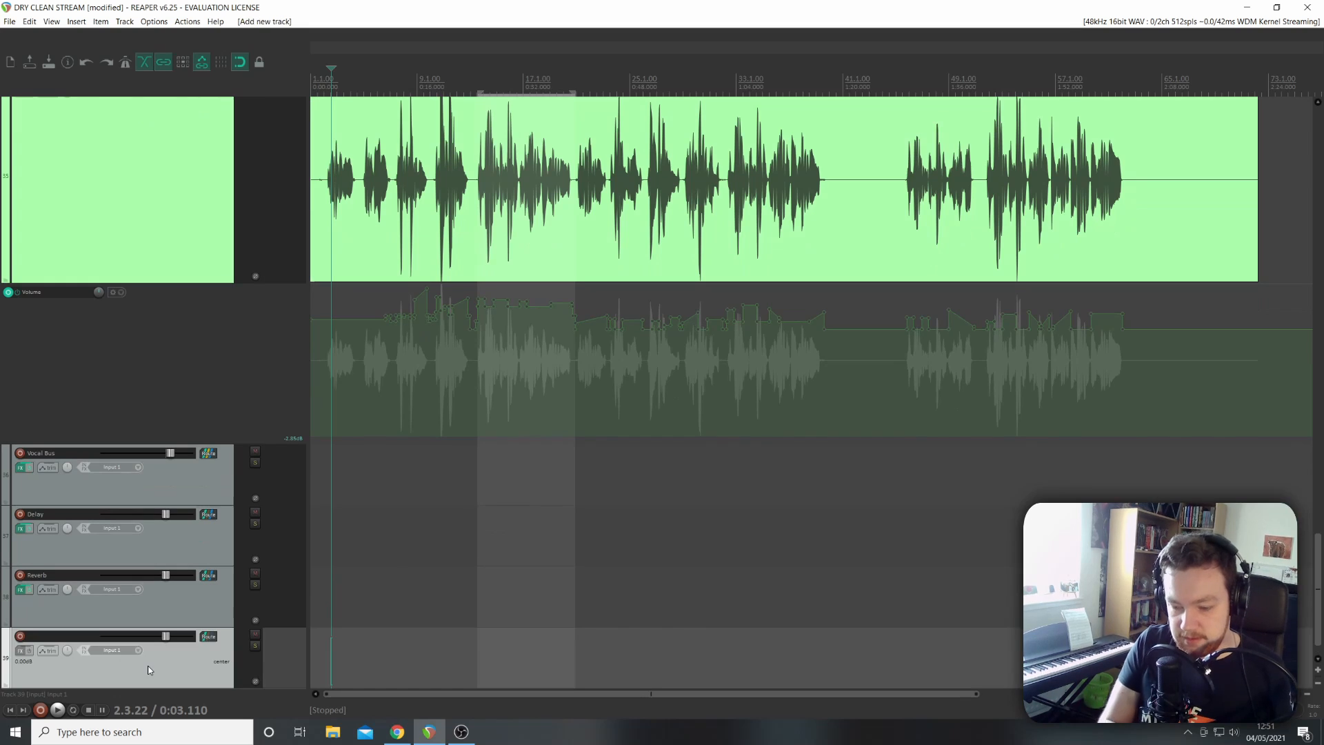
{"action": "double_click", "coordinate": [59, 636]}
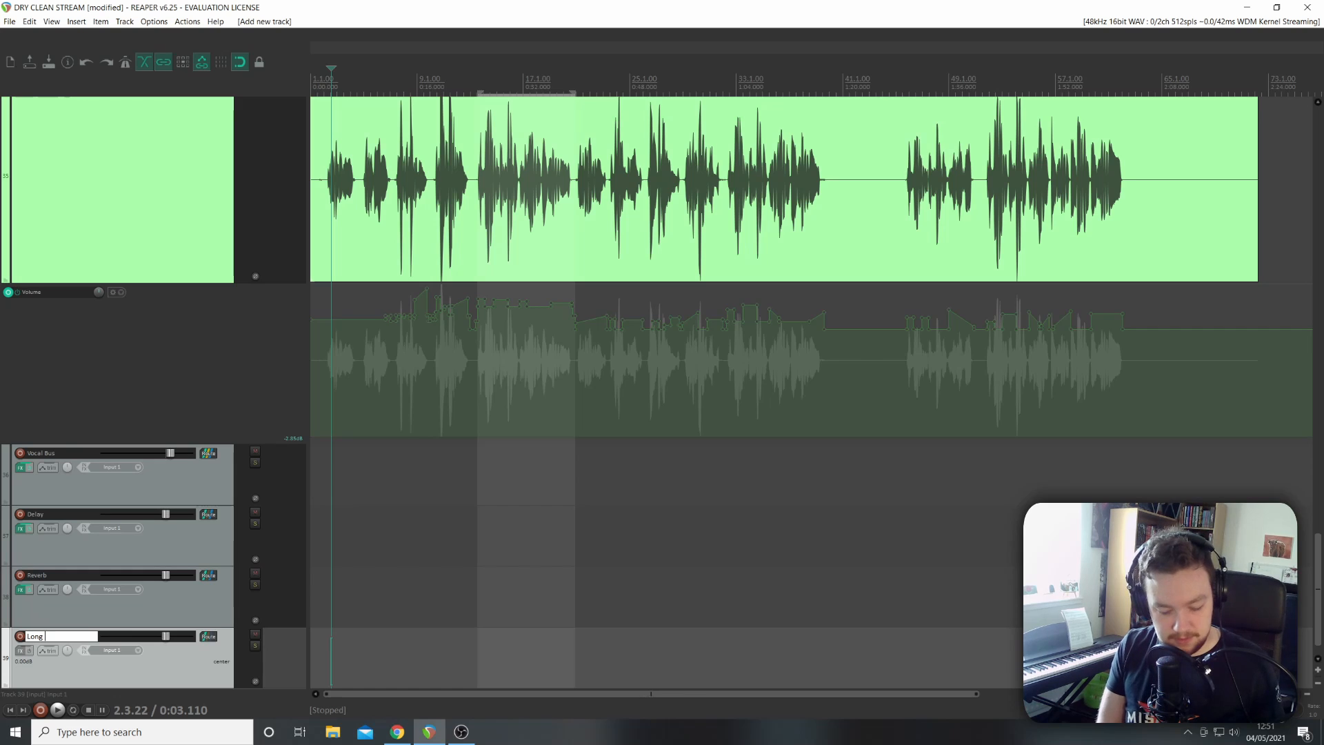
{"action": "type", "text": "Long"}
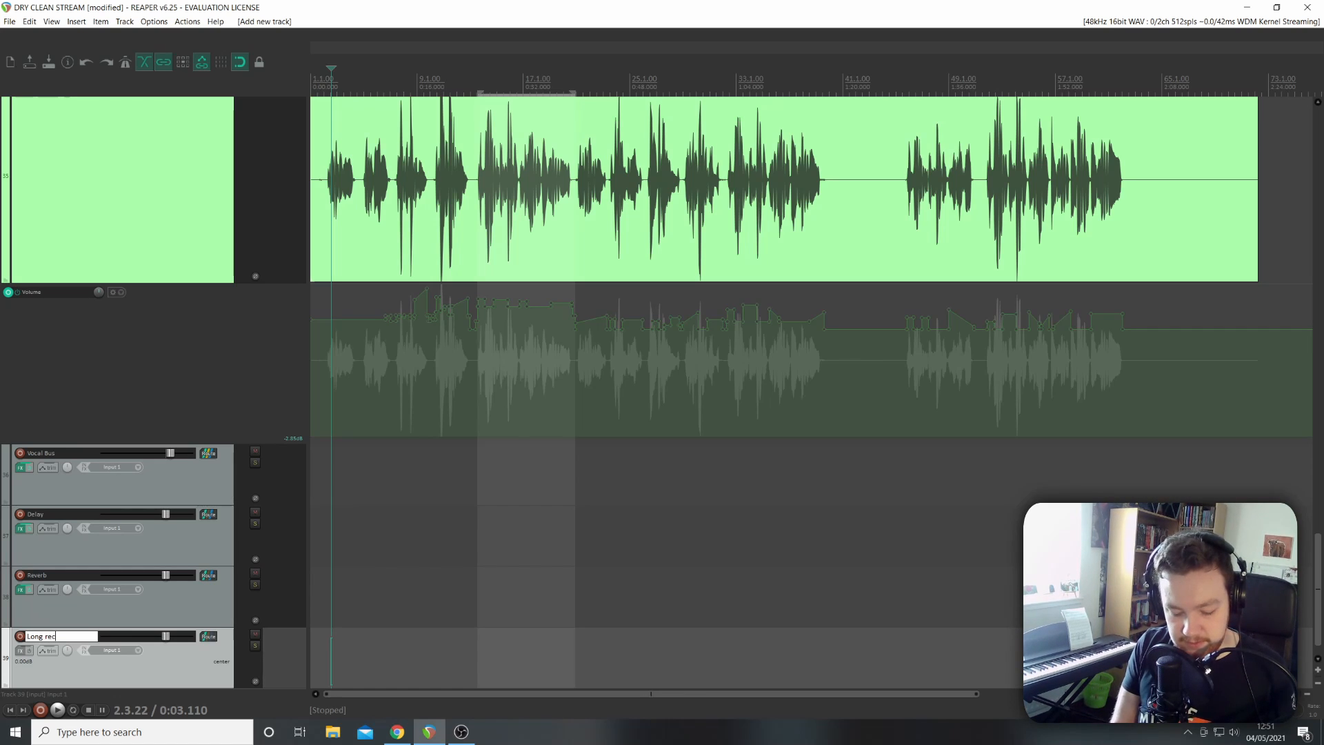
{"action": "key", "text": "Return"}
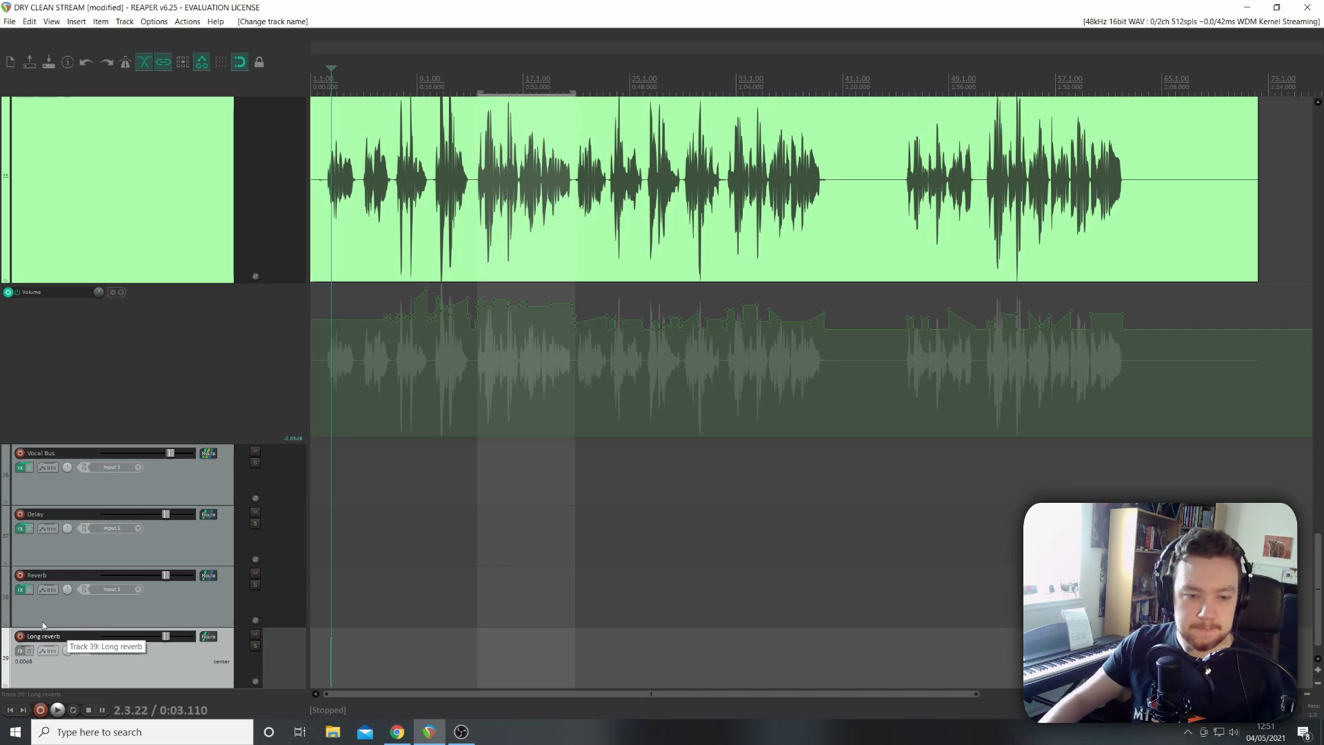
Add the ReaVerb (Cockos) effect from the Reverb category to the Long reverb track and move its window clear of the track list.
{"action": "left_click", "coordinate": [20, 651]}
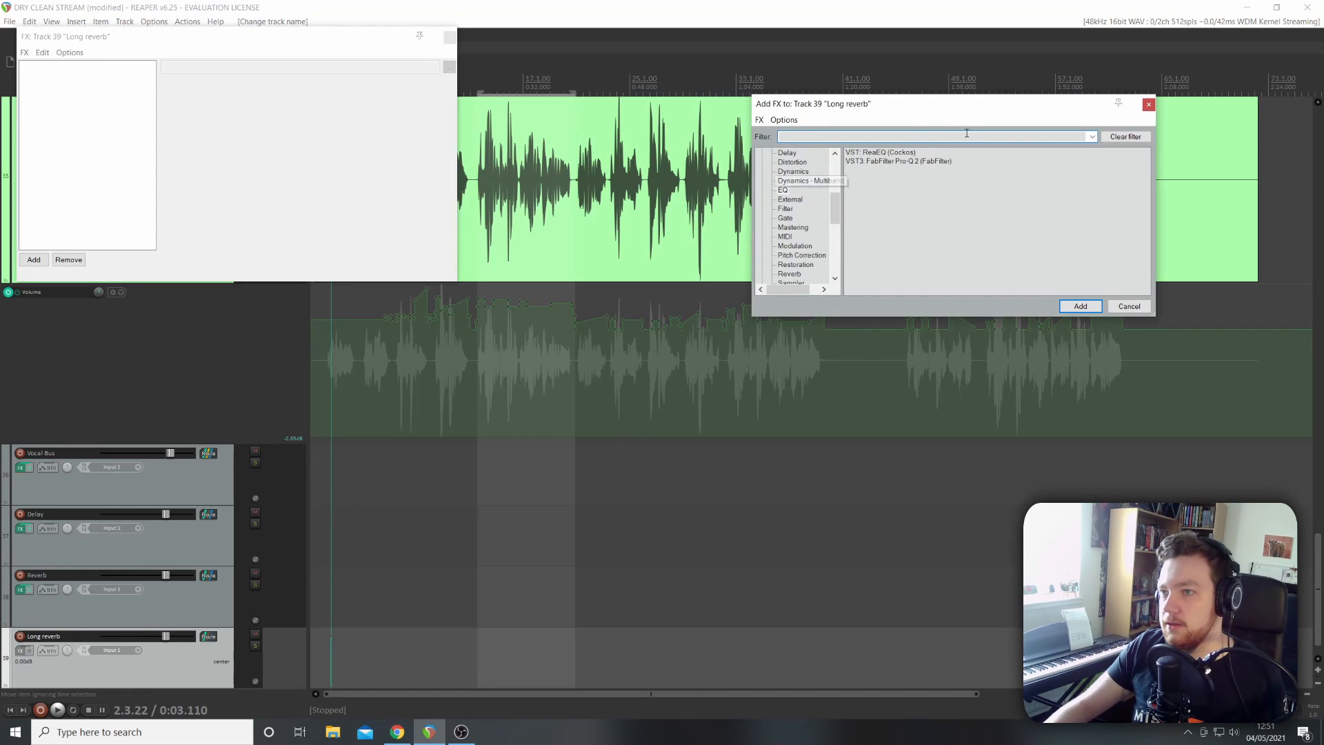
{"action": "scroll", "coordinate": [785, 191], "scroll_direction": "up", "scroll_amount": 1}
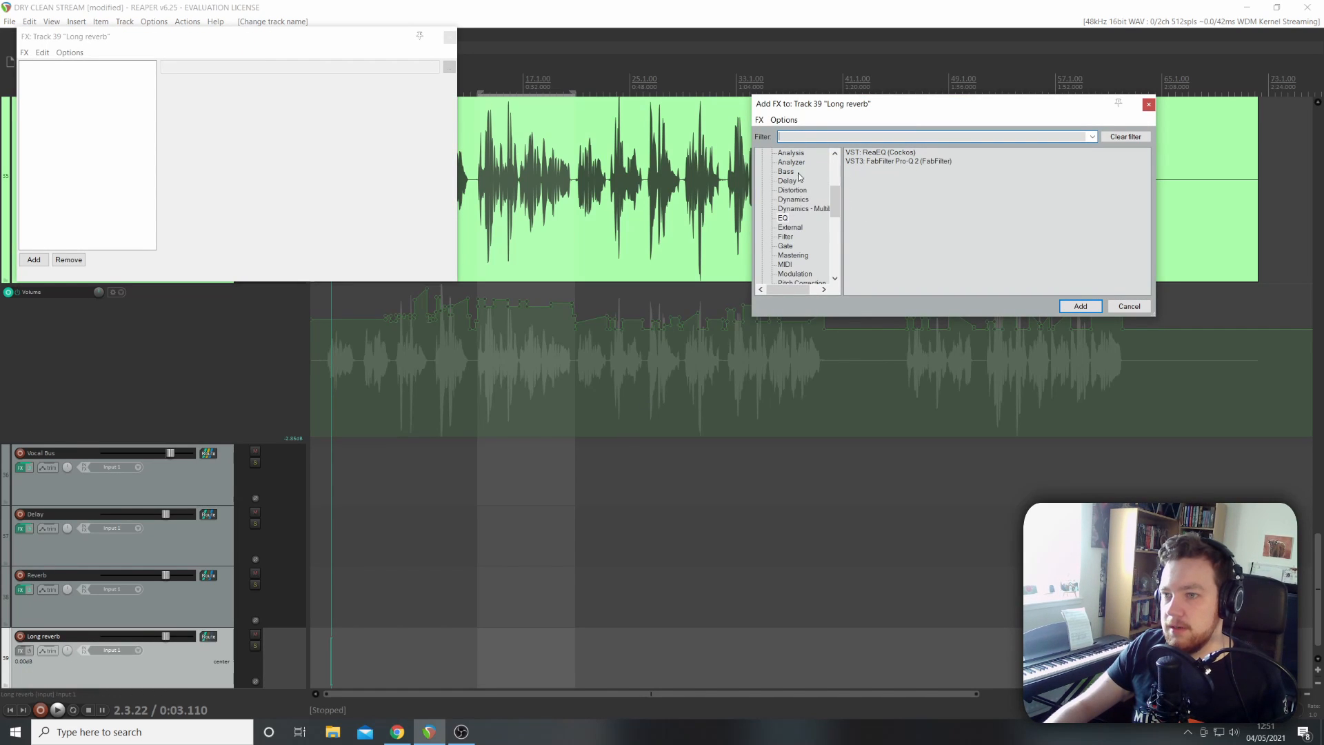
{"action": "left_click", "coordinate": [793, 190]}
{"action": "scroll", "coordinate": [807, 188], "scroll_direction": "up", "scroll_amount": 1}
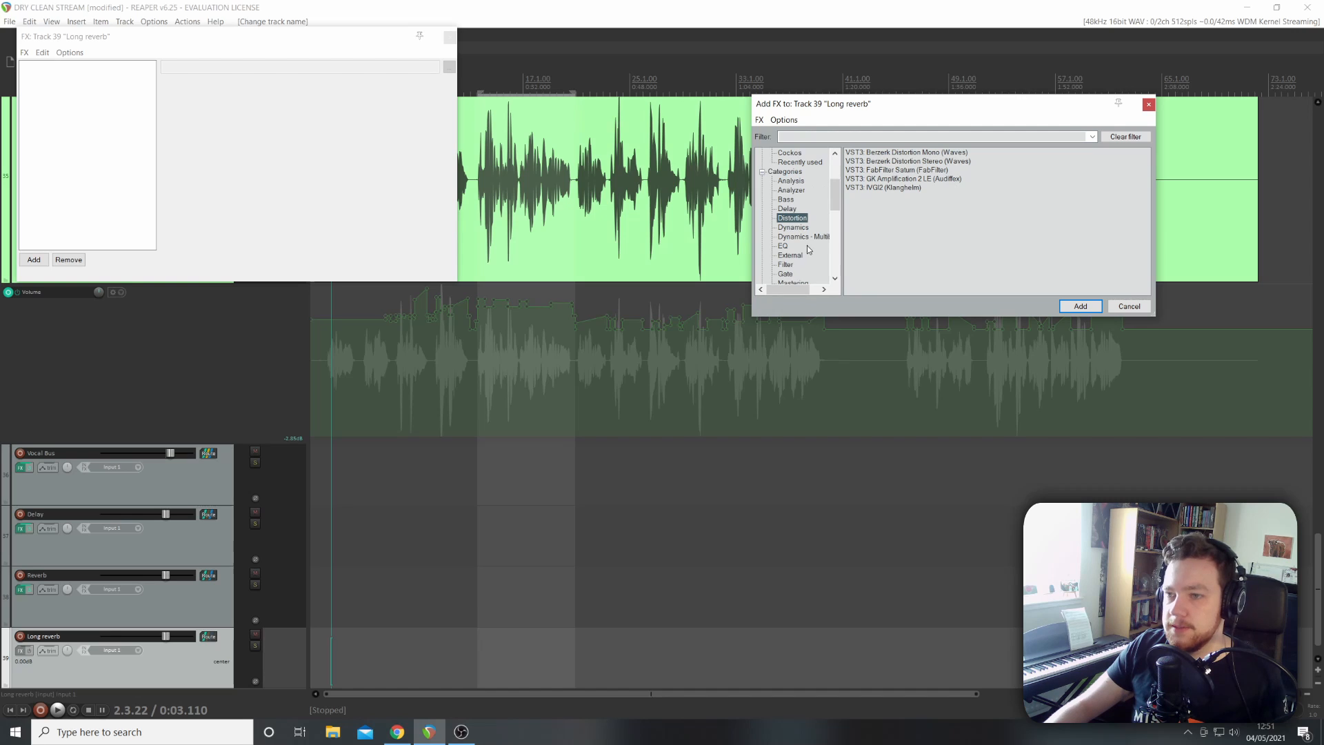
{"action": "scroll", "coordinate": [810, 250], "scroll_direction": "down", "scroll_amount": 4}
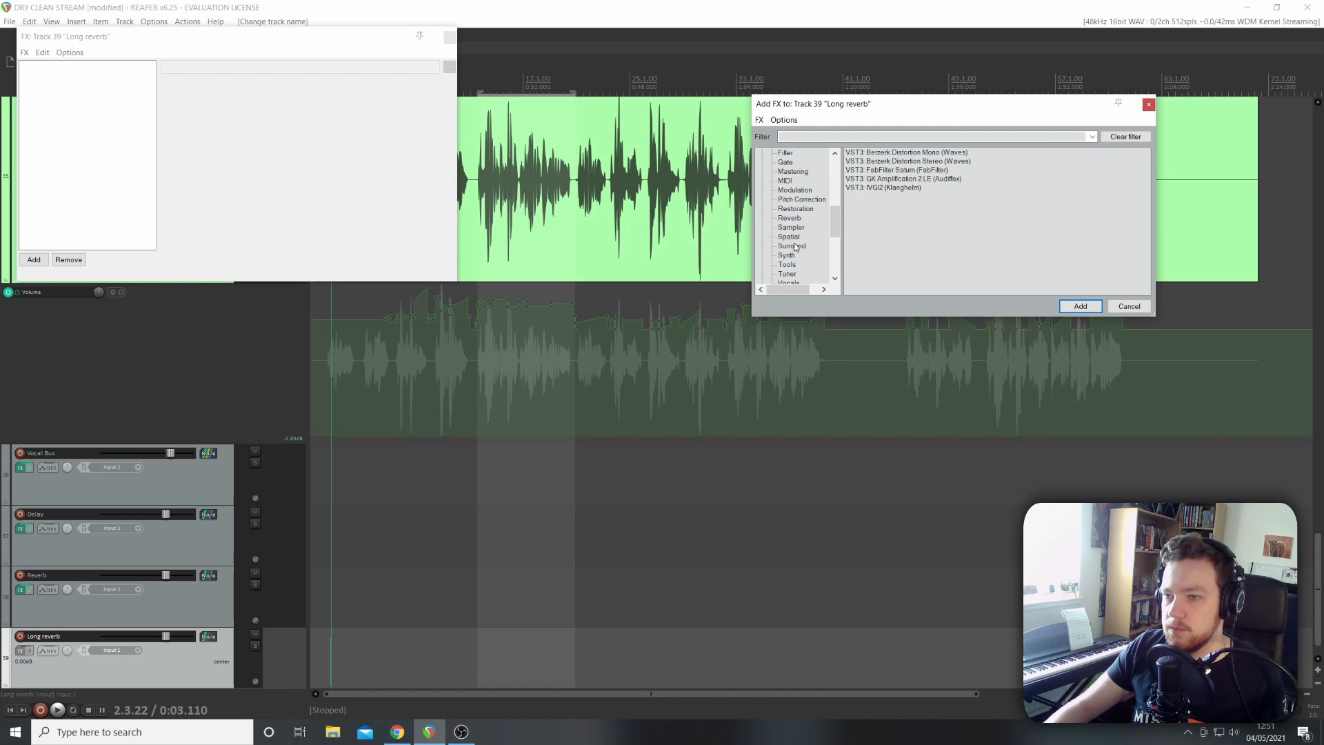
{"action": "left_click", "coordinate": [791, 219]}
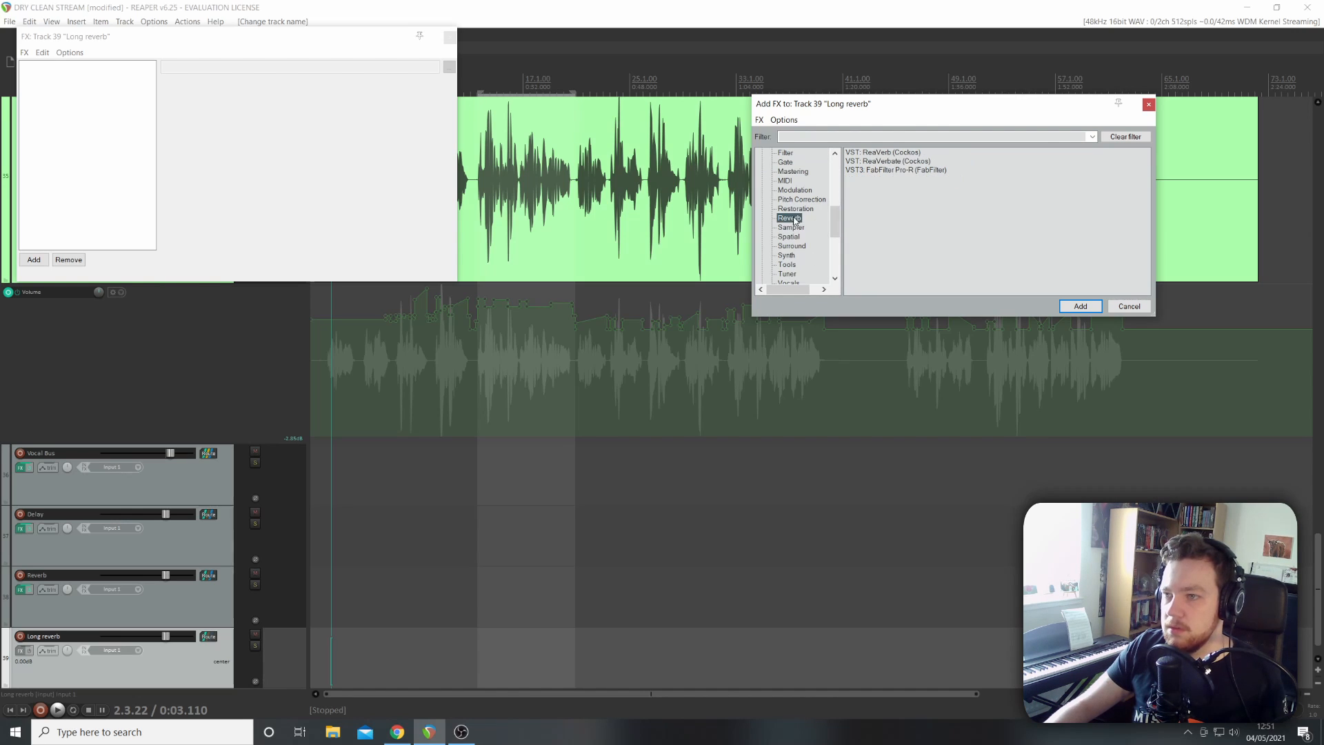
{"action": "left_click", "coordinate": [866, 155]}
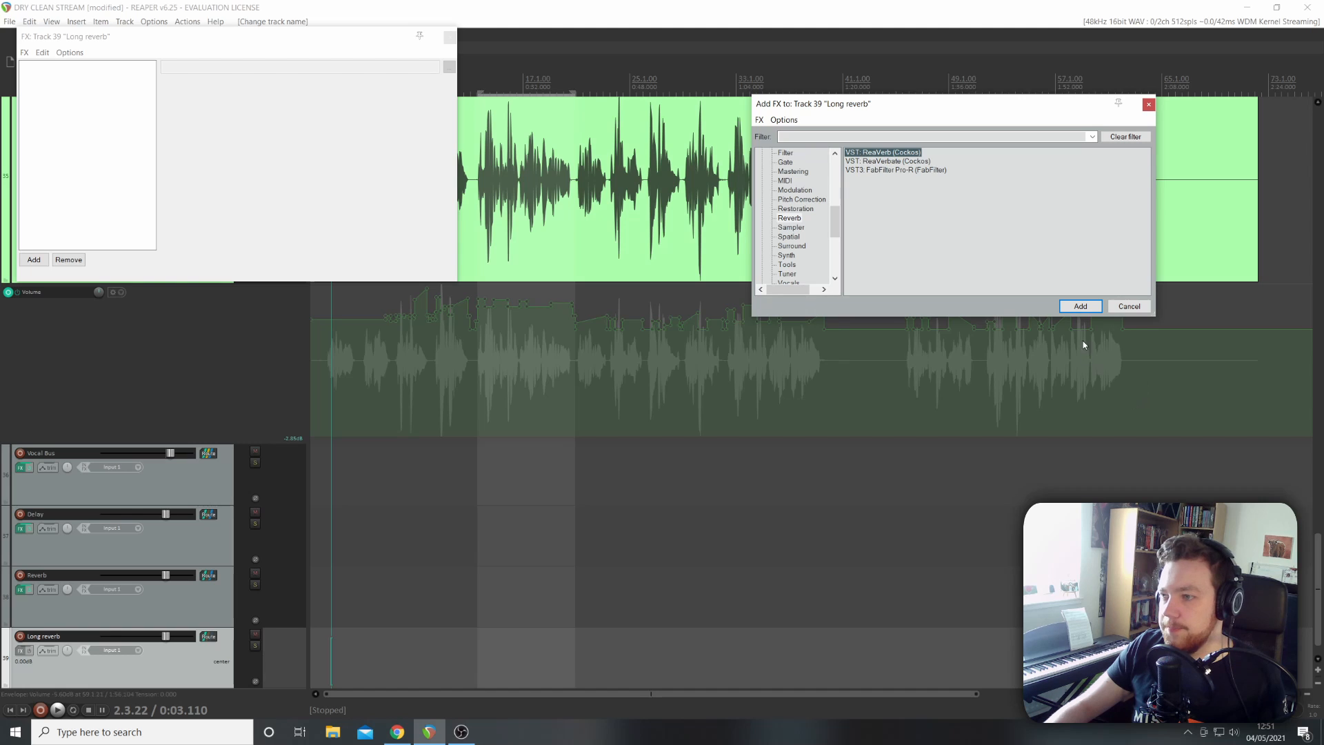
{"action": "left_click", "coordinate": [1081, 305]}
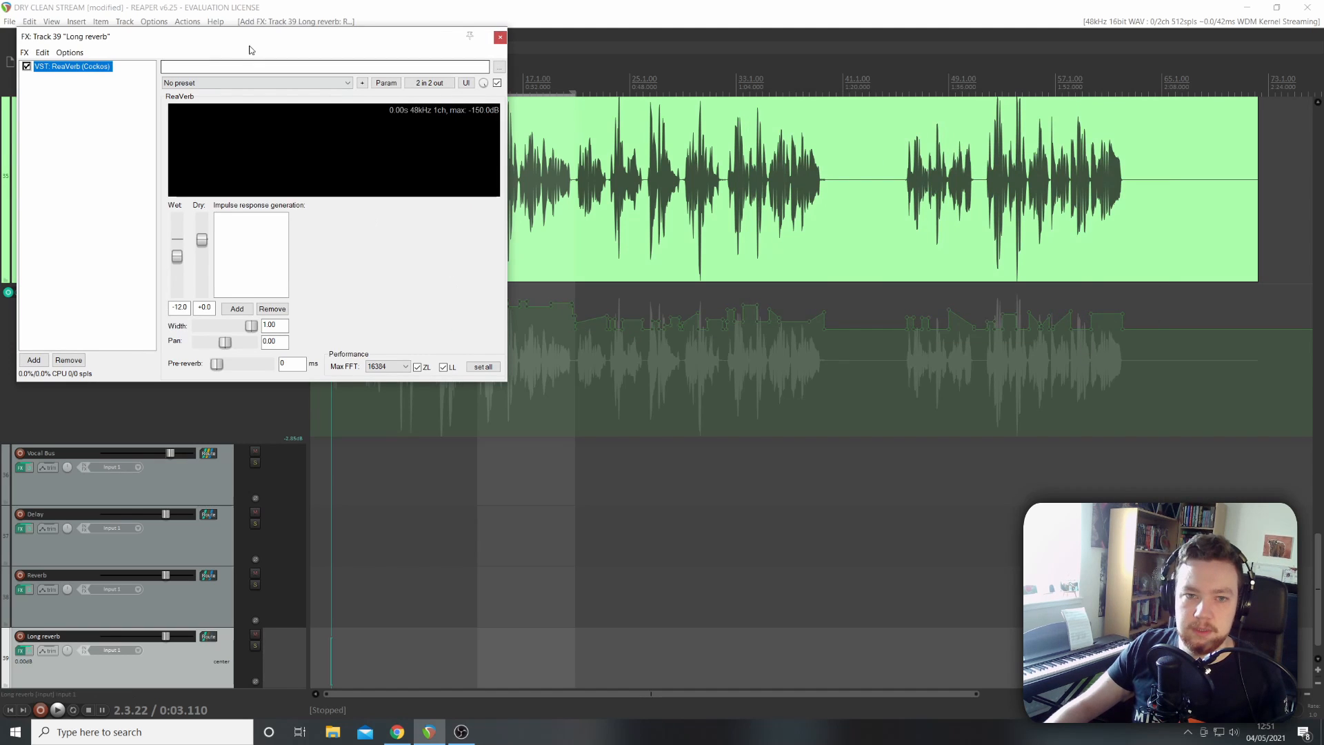
{"action": "left_click_drag", "start_coordinate": [181, 36], "coordinate": [716, 28]}
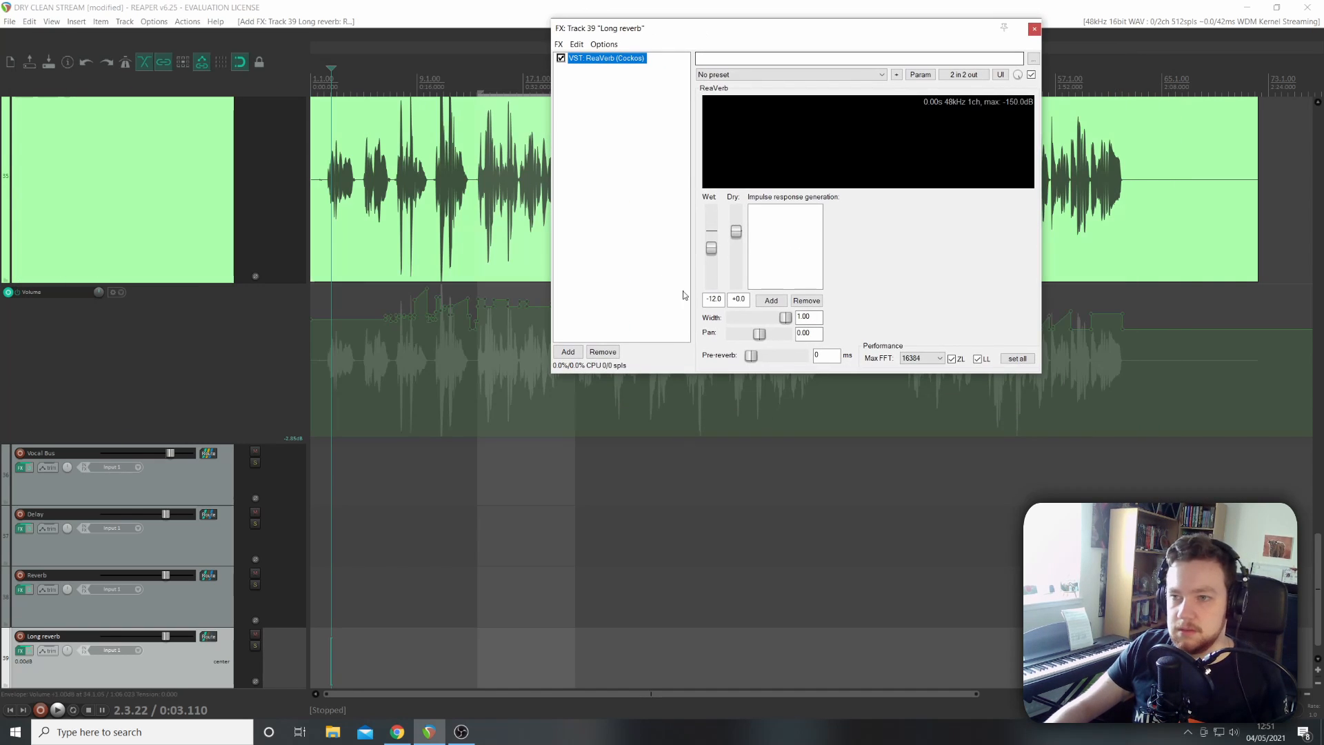
Set ReaVerb's wet level to 0 dB and dry level to -inf, and check the available impulse response generators.
{"action": "double_click", "coordinate": [711, 249]}
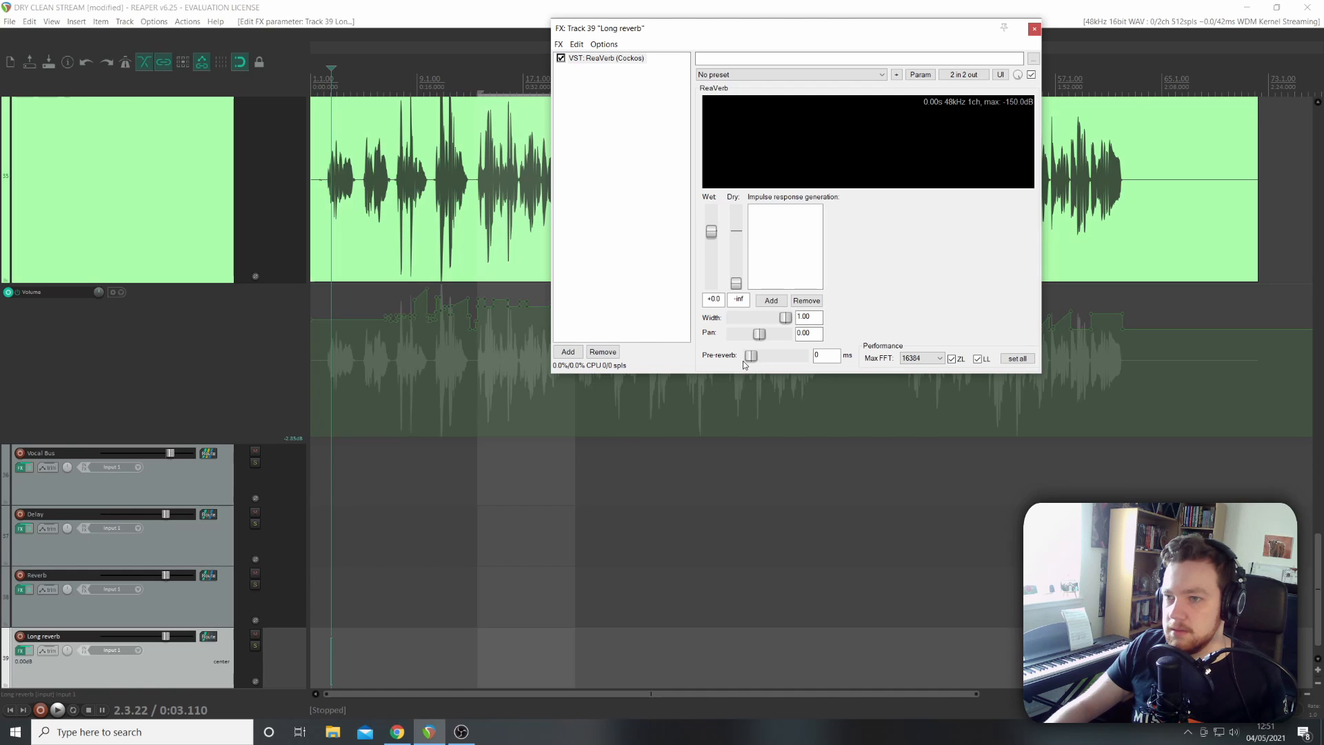
{"action": "left_click", "coordinate": [772, 301]}
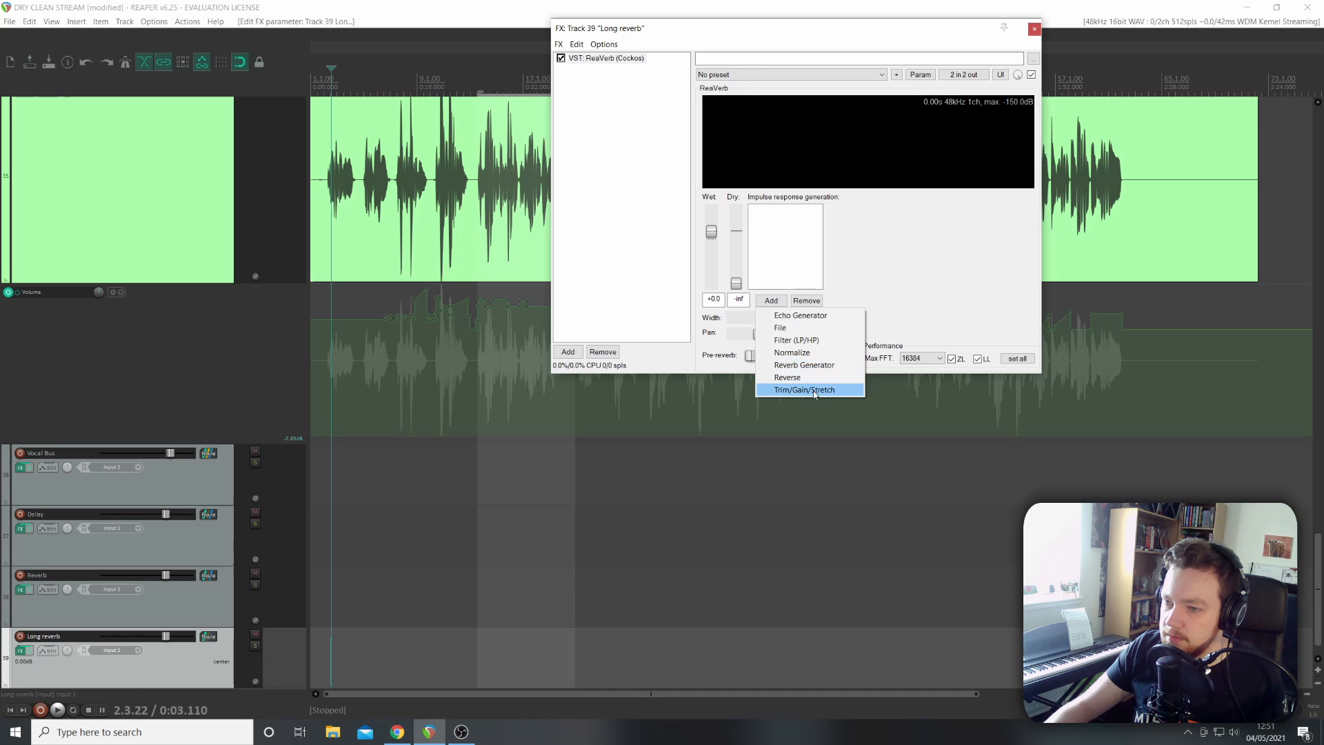
{"action": "left_click", "coordinate": [915, 225]}
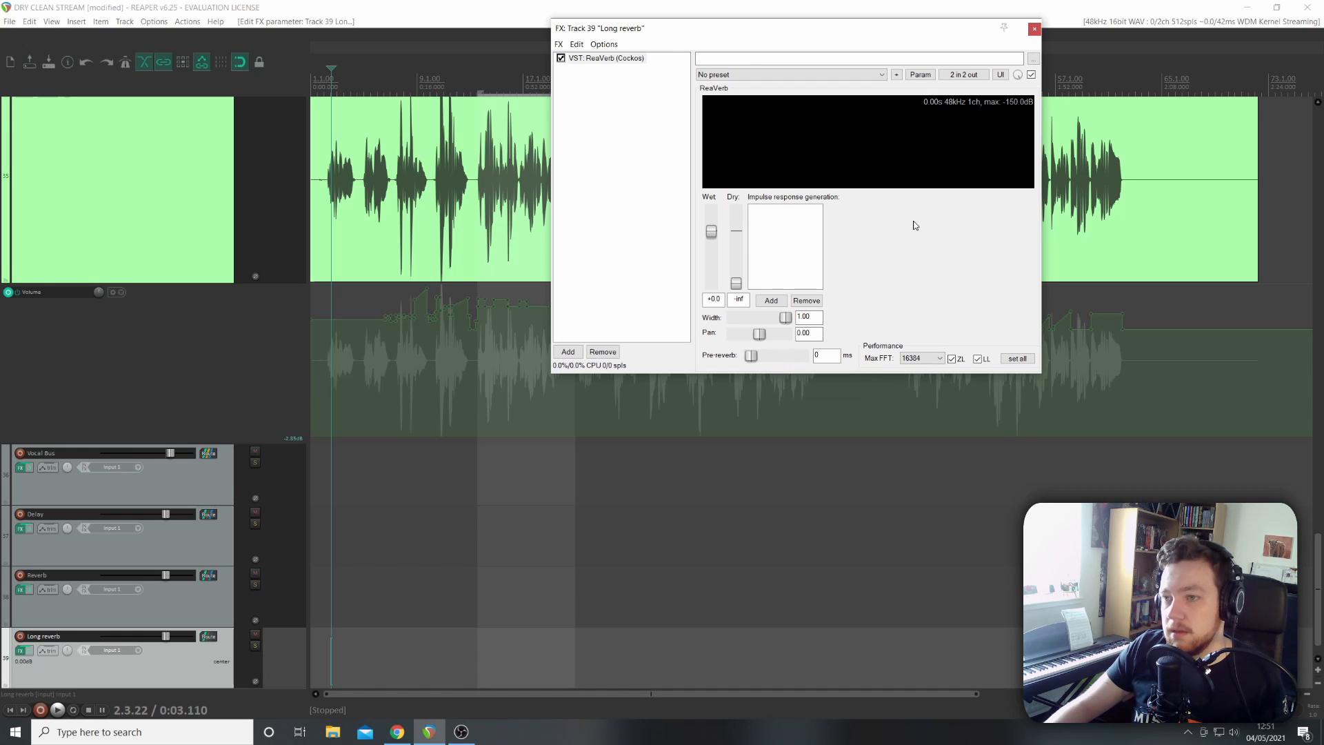
Load the sweetverbo preset in ReaVerb and set its dry level to -inf and wet level to 0 dB.
{"action": "left_click", "coordinate": [792, 74]}
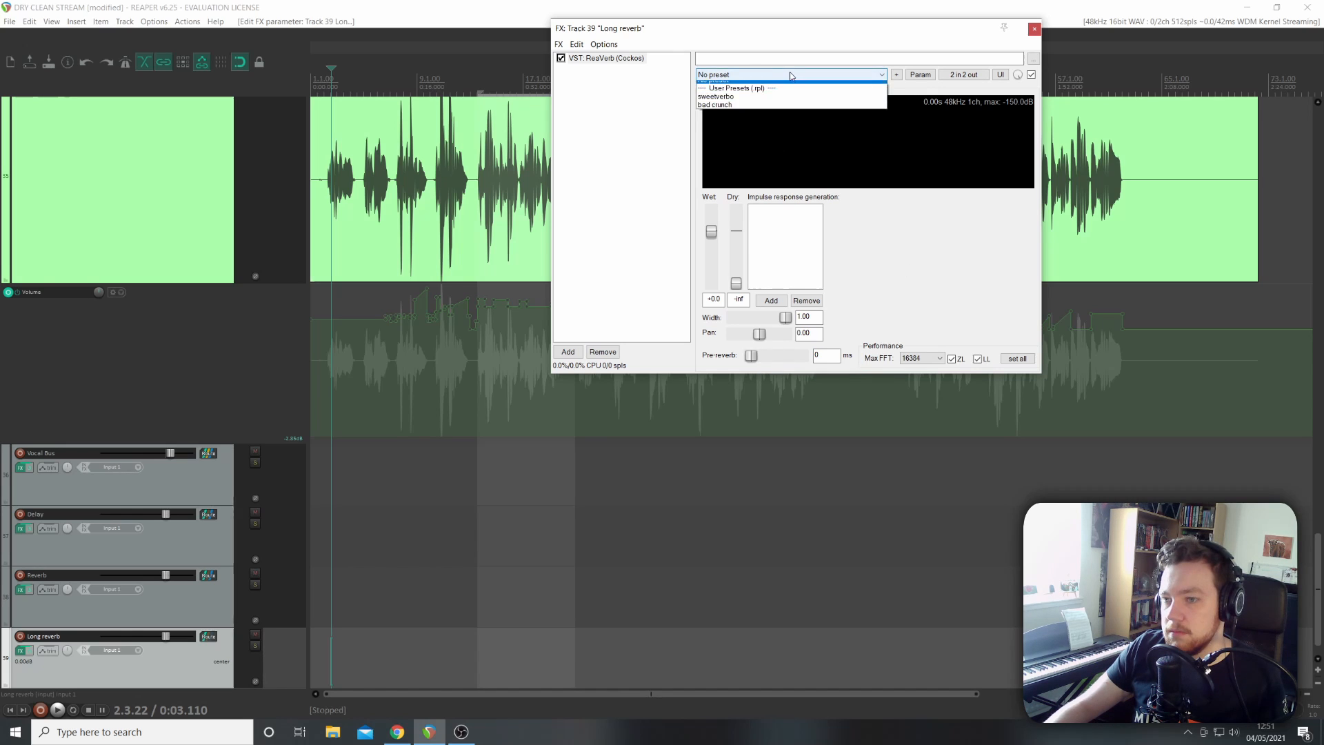
{"action": "left_click", "coordinate": [854, 166]}
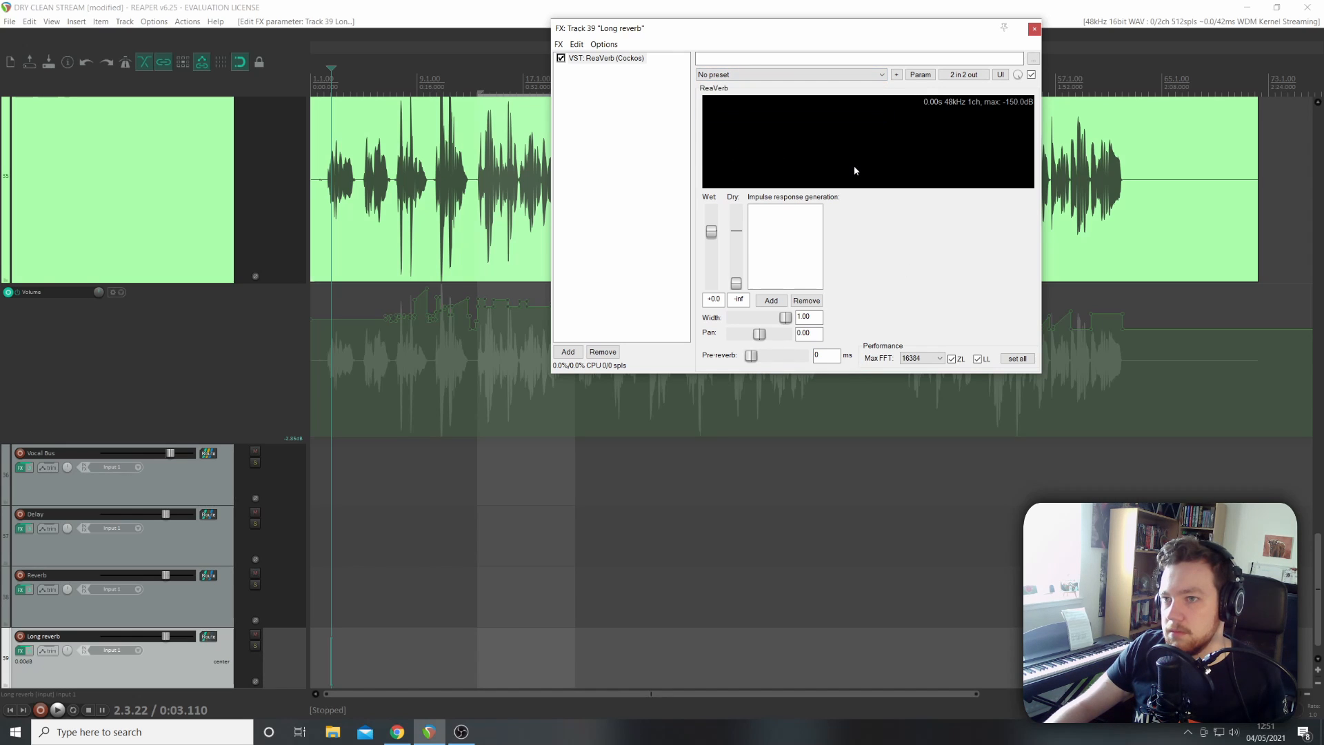
{"action": "left_click", "coordinate": [766, 75]}
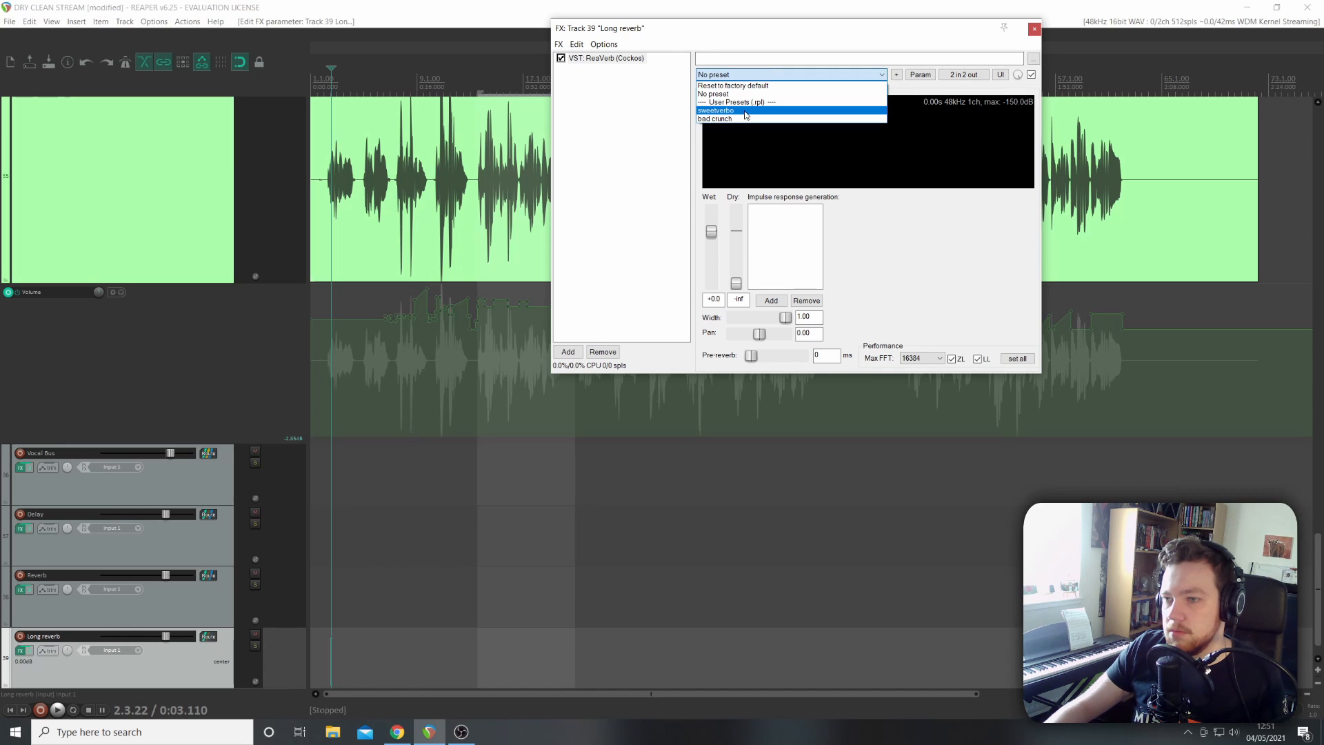
{"action": "left_click", "coordinate": [716, 111]}
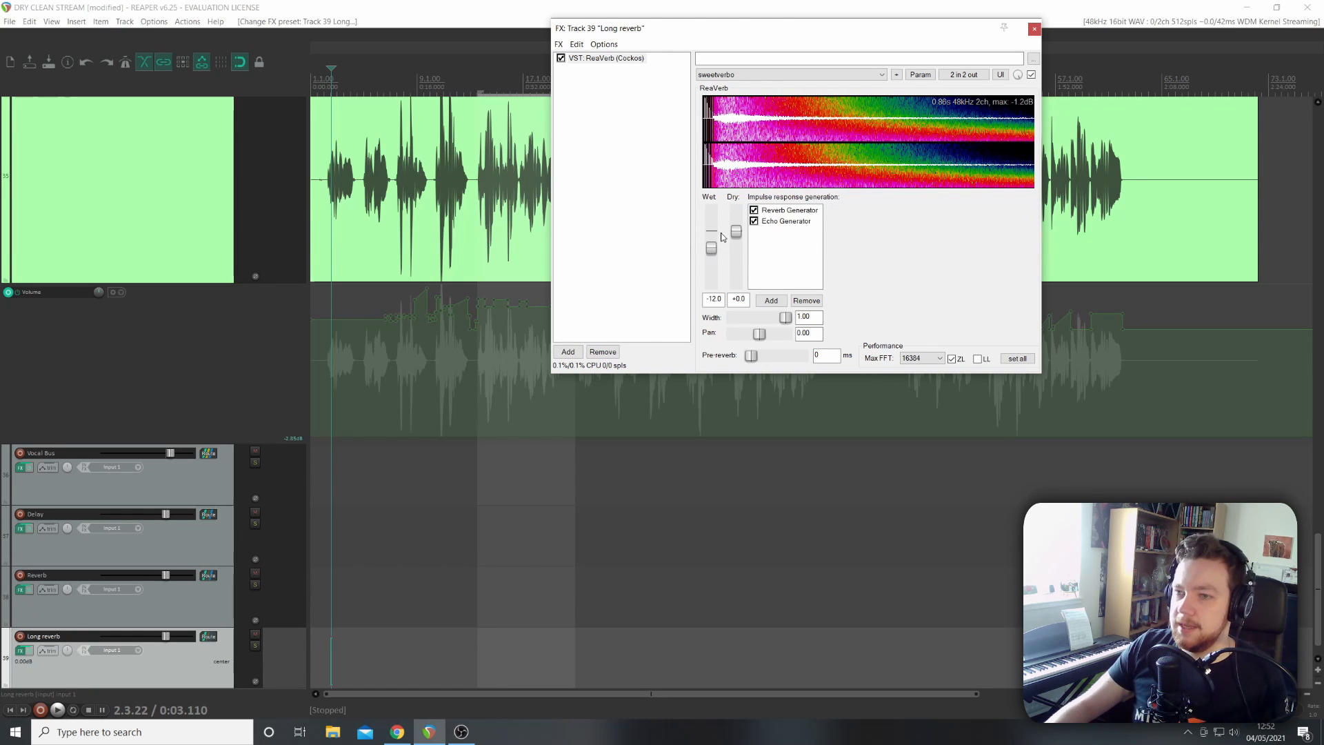
{"action": "left_click_drag", "start_coordinate": [737, 240], "coordinate": [742, 285]}
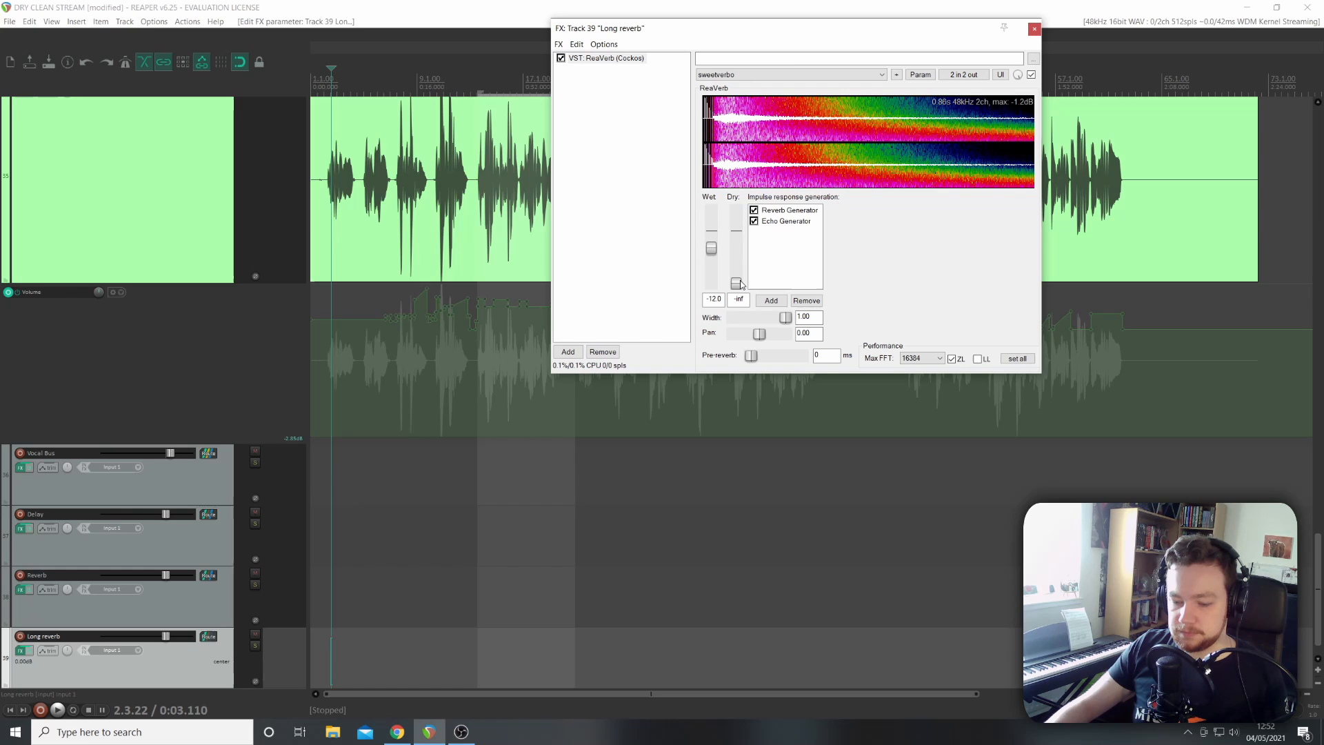
{"action": "double_click", "coordinate": [717, 252]}
Solo the vocal lead track and create a send from it to the Long reverb track.
{"action": "scroll", "coordinate": [282, 411], "scroll_direction": "down", "scroll_amount": 1}
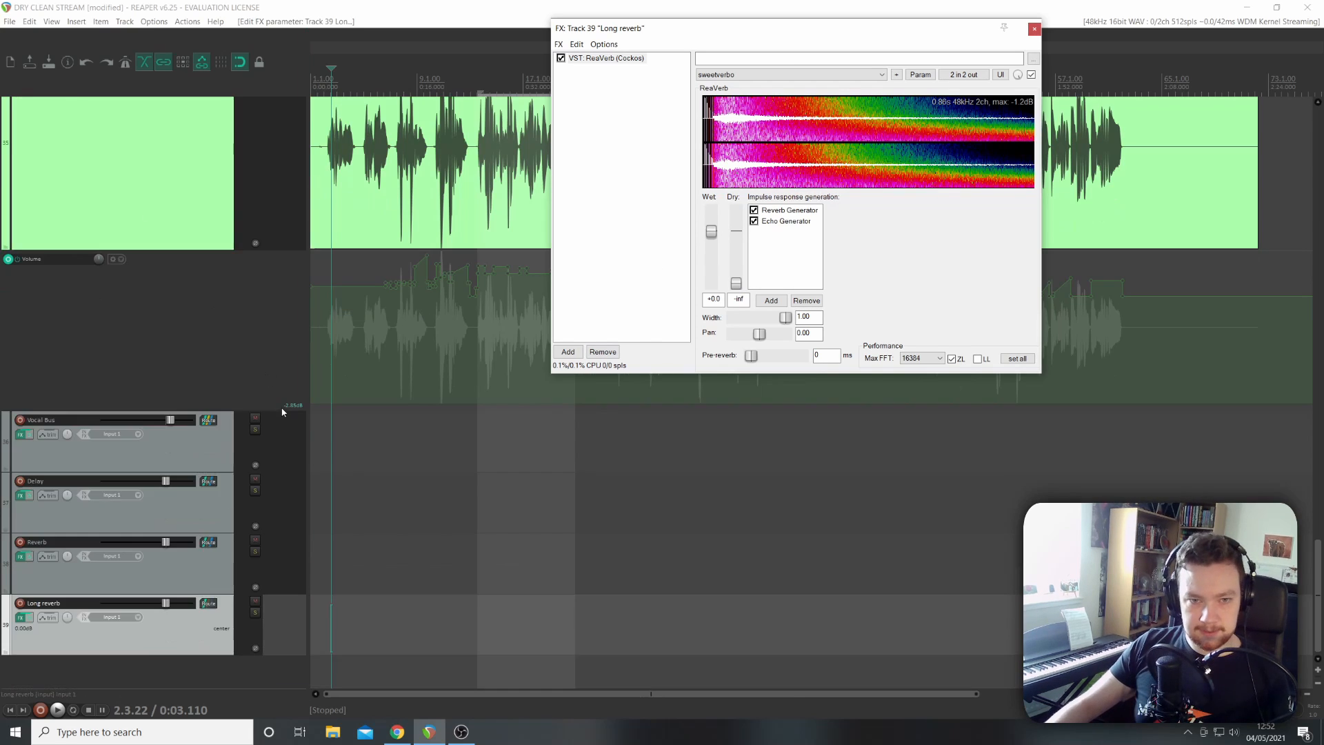
{"action": "scroll", "coordinate": [282, 412], "scroll_direction": "up", "scroll_amount": 5}
{"action": "left_click", "coordinate": [255, 367]}
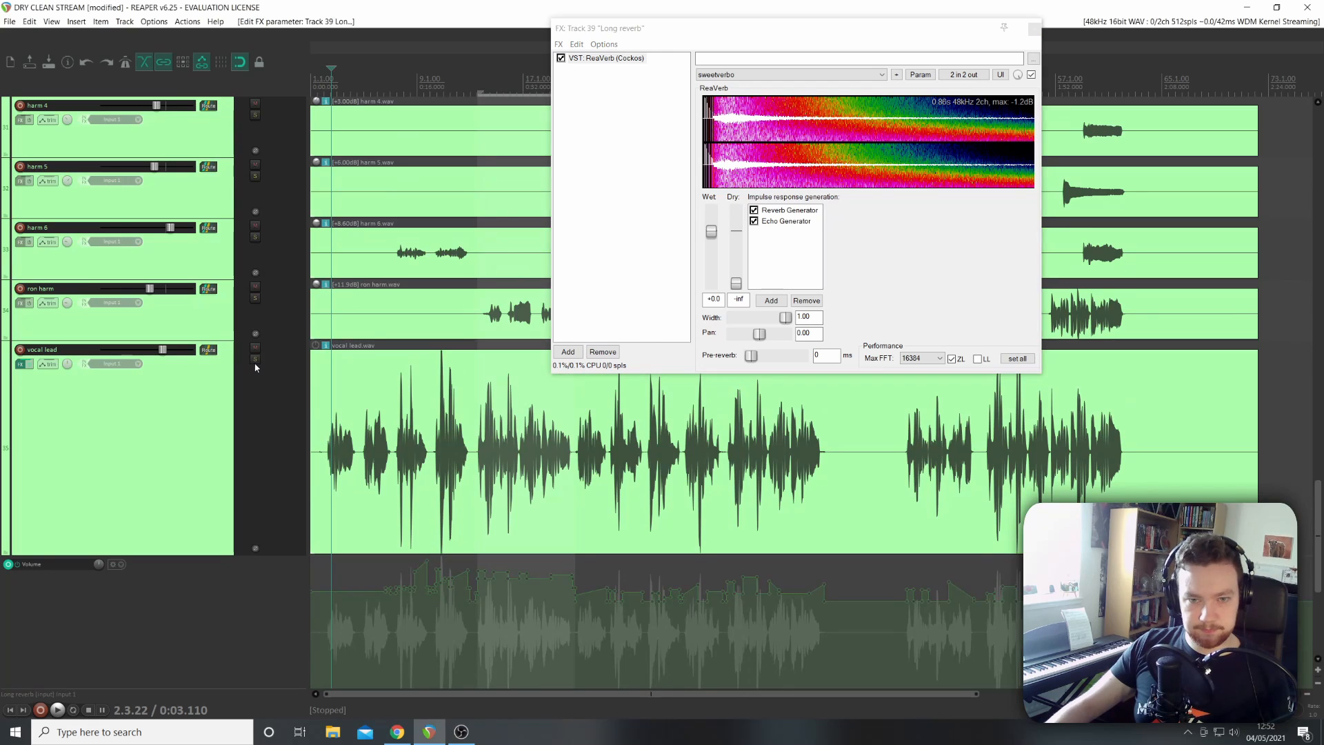
{"action": "left_click", "coordinate": [255, 364]}
{"action": "scroll", "coordinate": [124, 391], "scroll_direction": "down", "scroll_amount": 7}
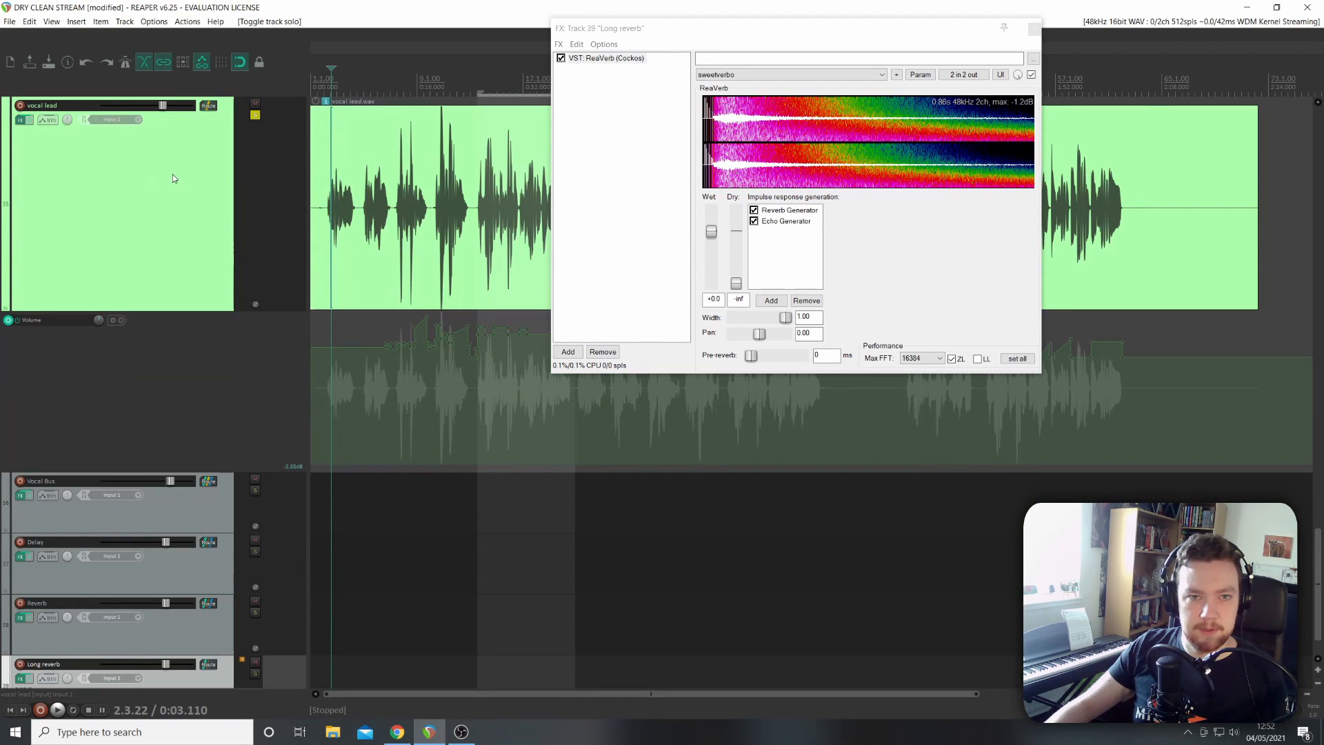
{"action": "left_click_drag", "start_coordinate": [213, 517], "coordinate": [214, 608]}
Play the soloed vocal, lower its send level to Long reverb, and reset the Long reverb track's clip indicator.
{"action": "key", "text": "space"}
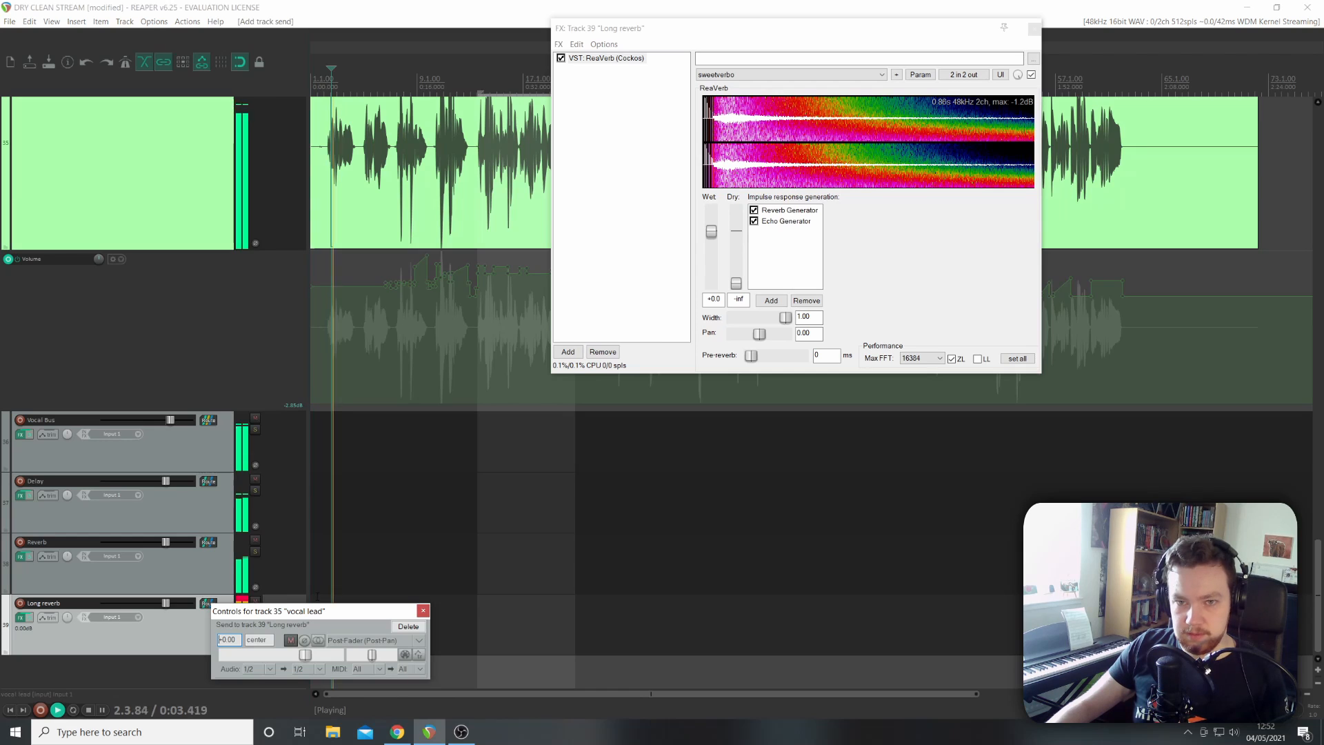
{"action": "key", "text": "space"}
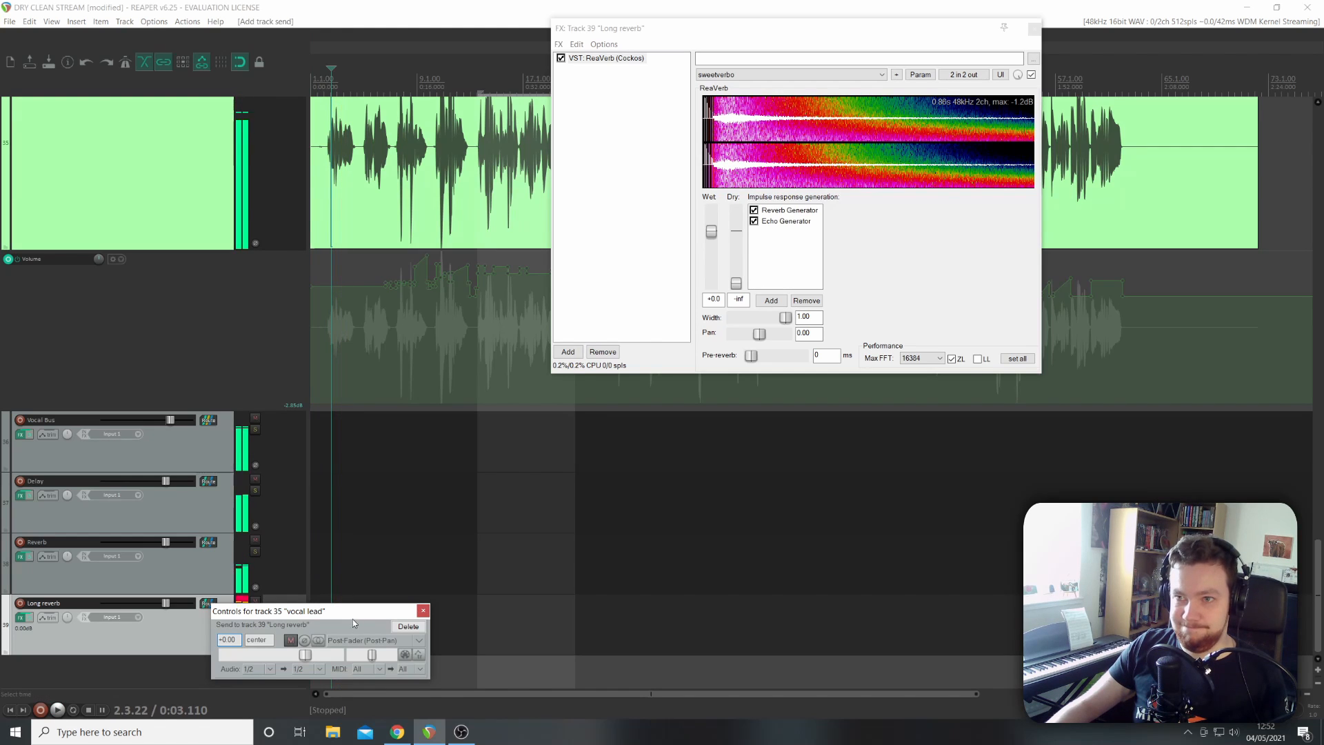
{"action": "left_click_drag", "start_coordinate": [267, 611], "coordinate": [489, 424]}
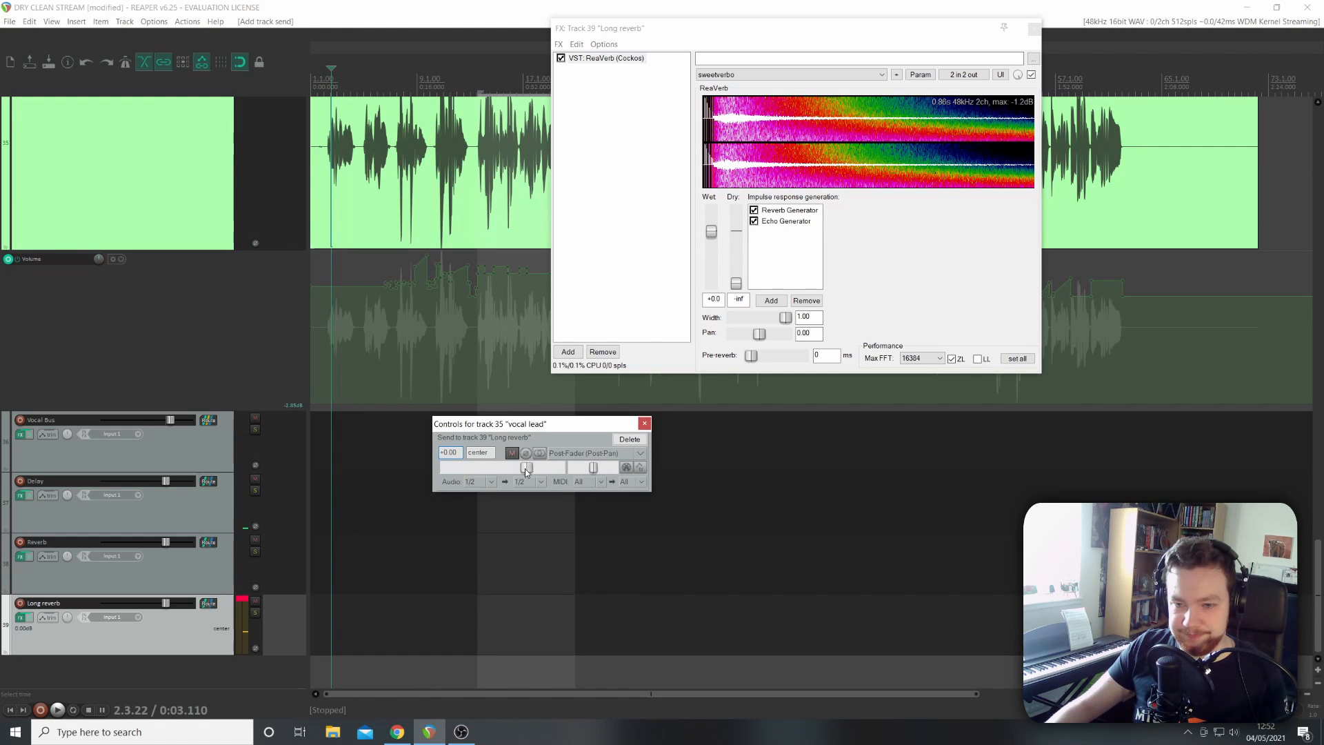
{"action": "left_click_drag", "start_coordinate": [526, 473], "coordinate": [492, 473]}
{"action": "key", "text": "space"}
{"action": "left_click", "coordinate": [241, 607]}
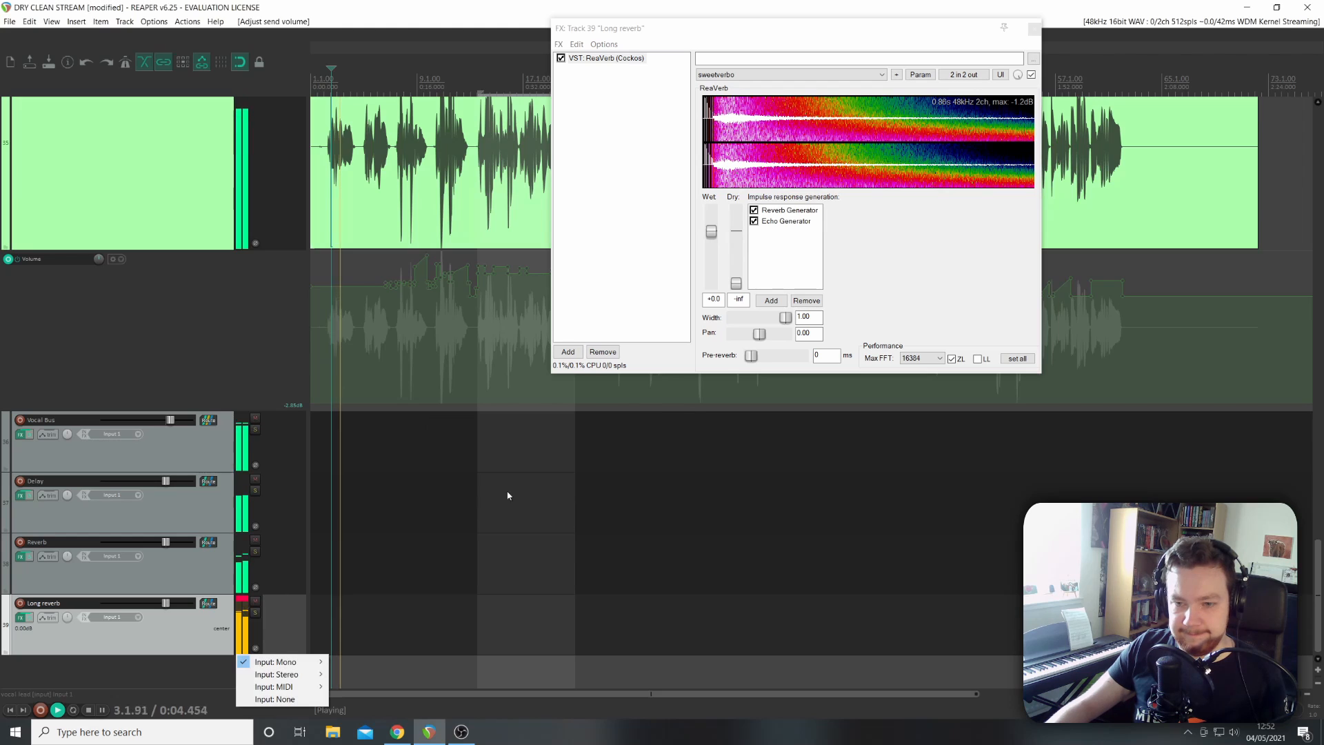
{"action": "left_click", "coordinate": [241, 599]}
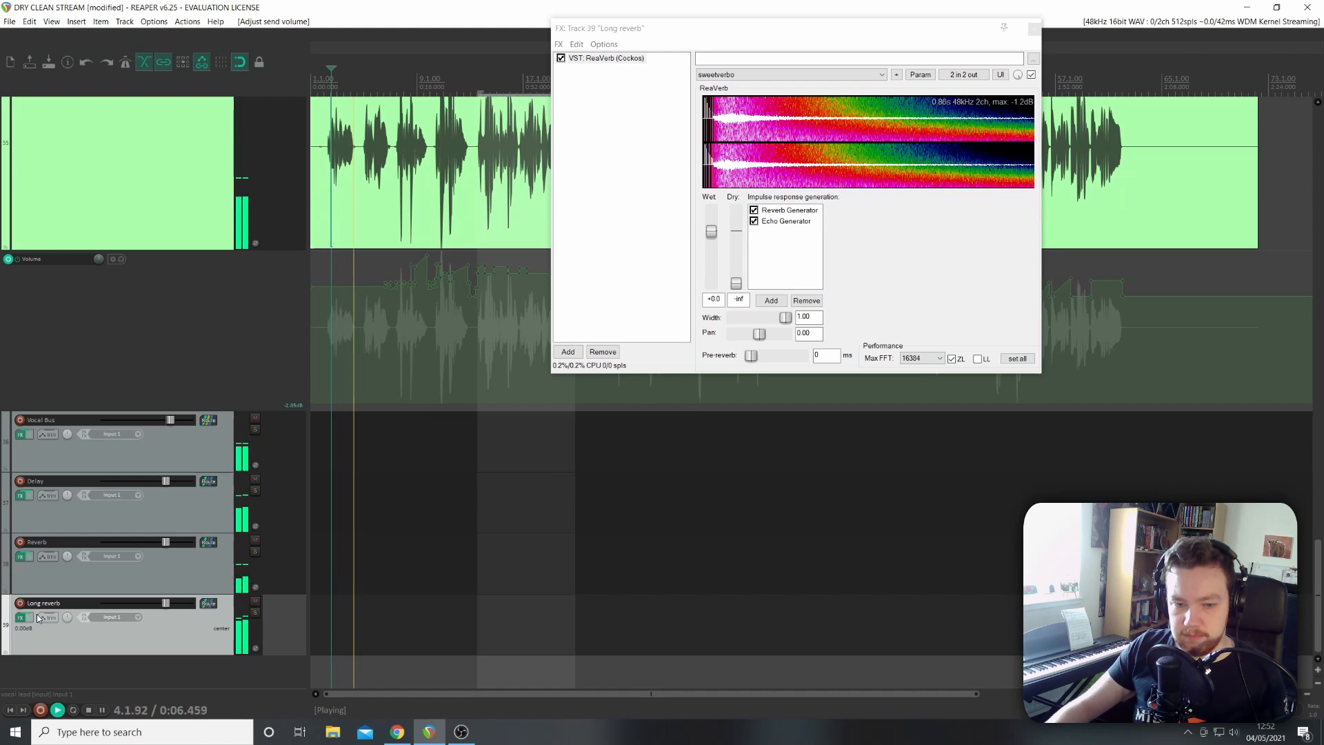
Set the length of ReaVerb's Reverb Generator to 7412 ms on the Long reverb track.
{"action": "left_click", "coordinate": [785, 220]}
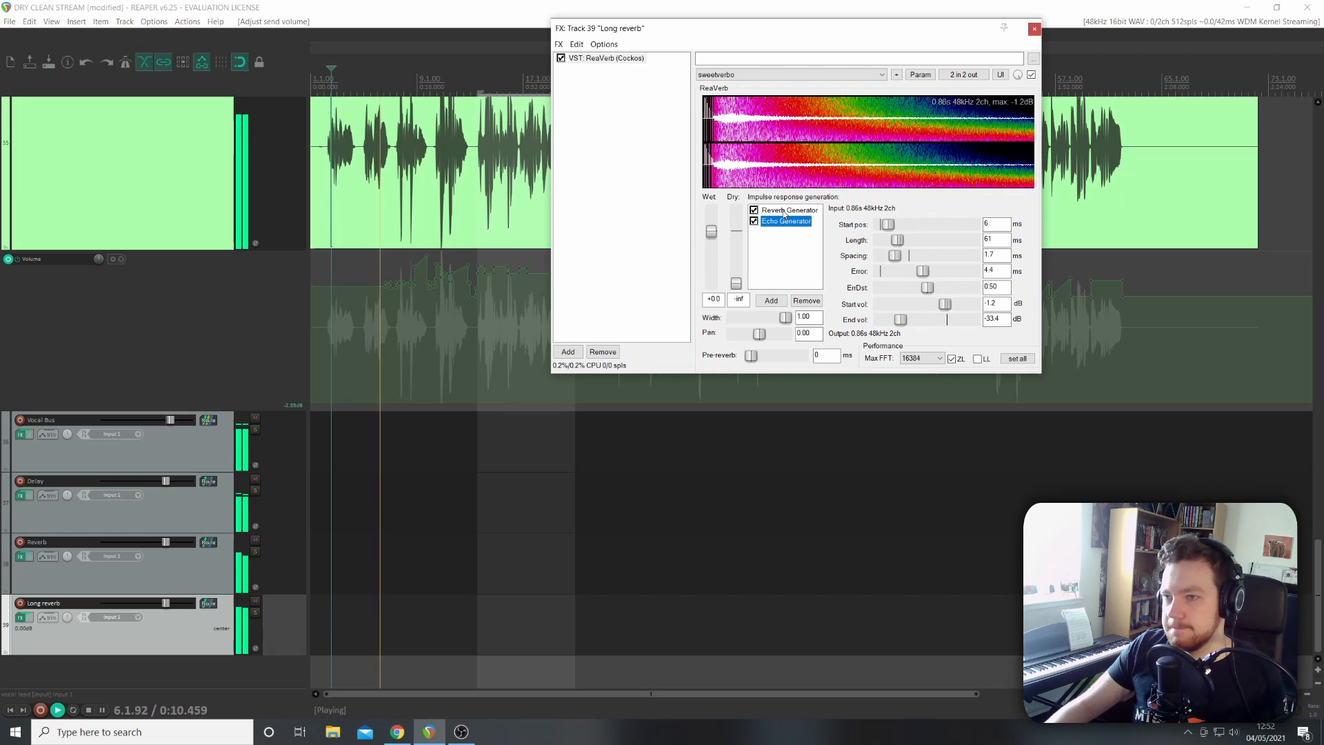
{"action": "left_click", "coordinate": [785, 211]}
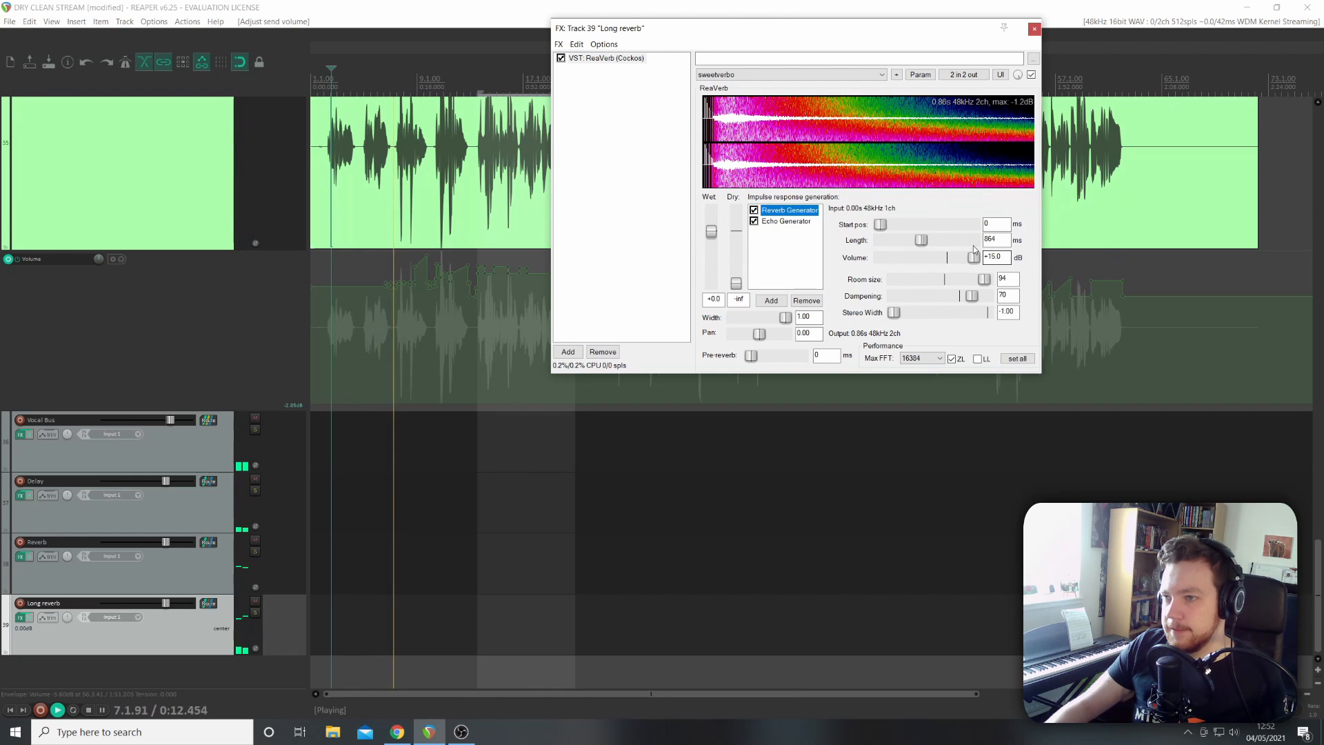
{"action": "key", "text": "space"}
{"action": "left_click_drag", "start_coordinate": [922, 240], "coordinate": [969, 243]}
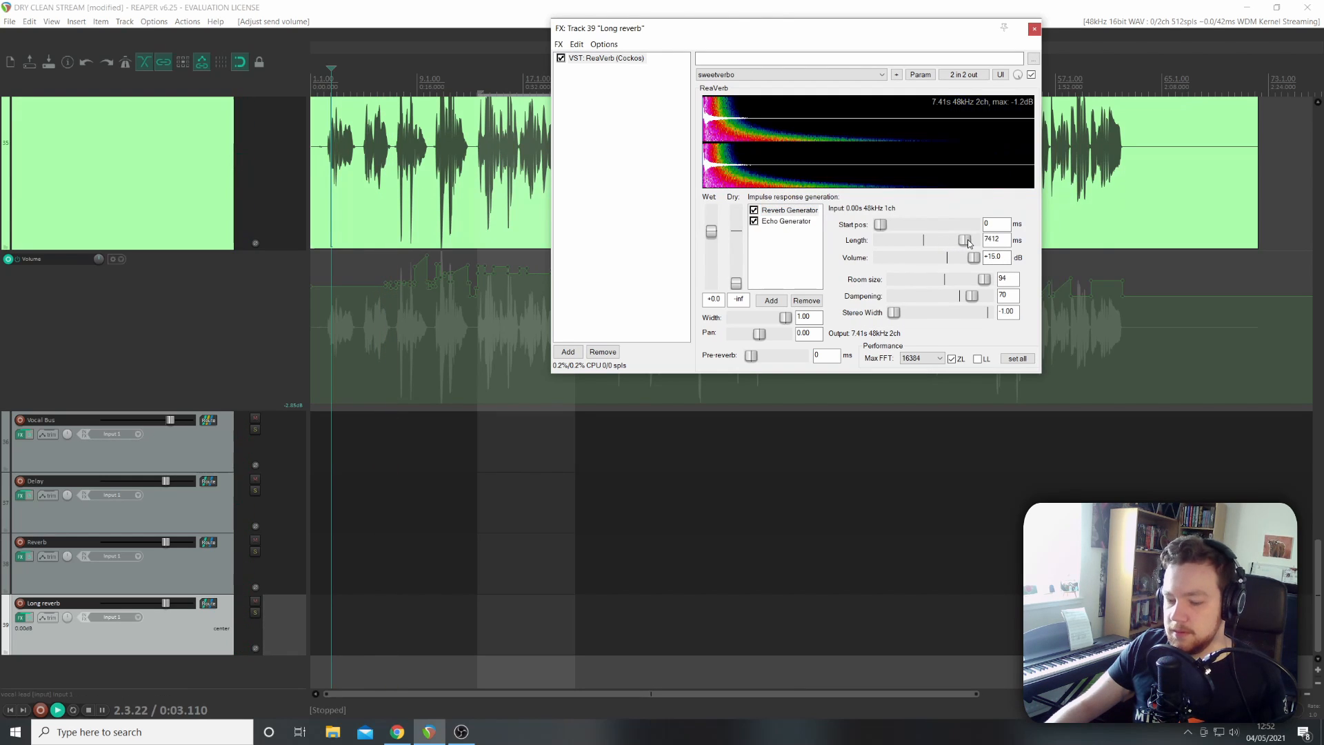
Listen to the soloed vocal with the lengthened reverb from about bar 2, review the Echo Generator settings, and stop playback.
{"action": "key", "text": "space"}
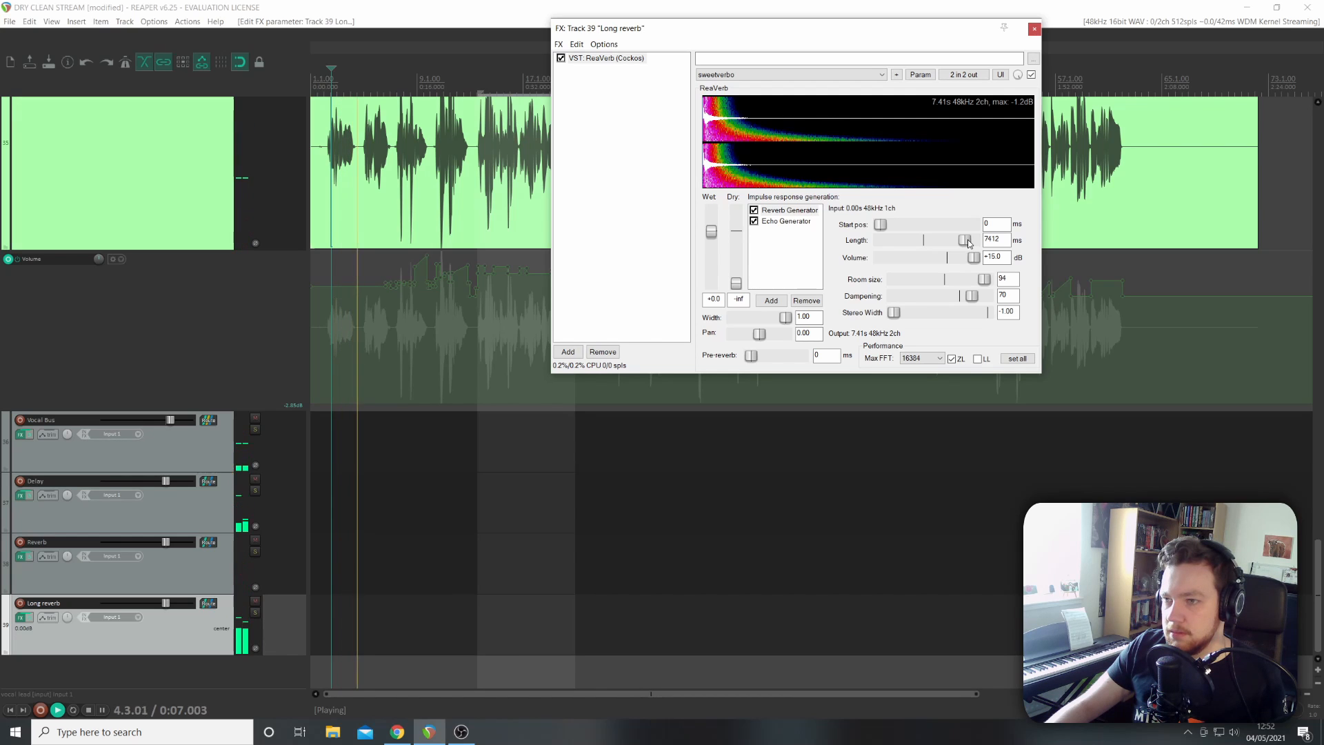
{"action": "left_click", "coordinate": [786, 221]}
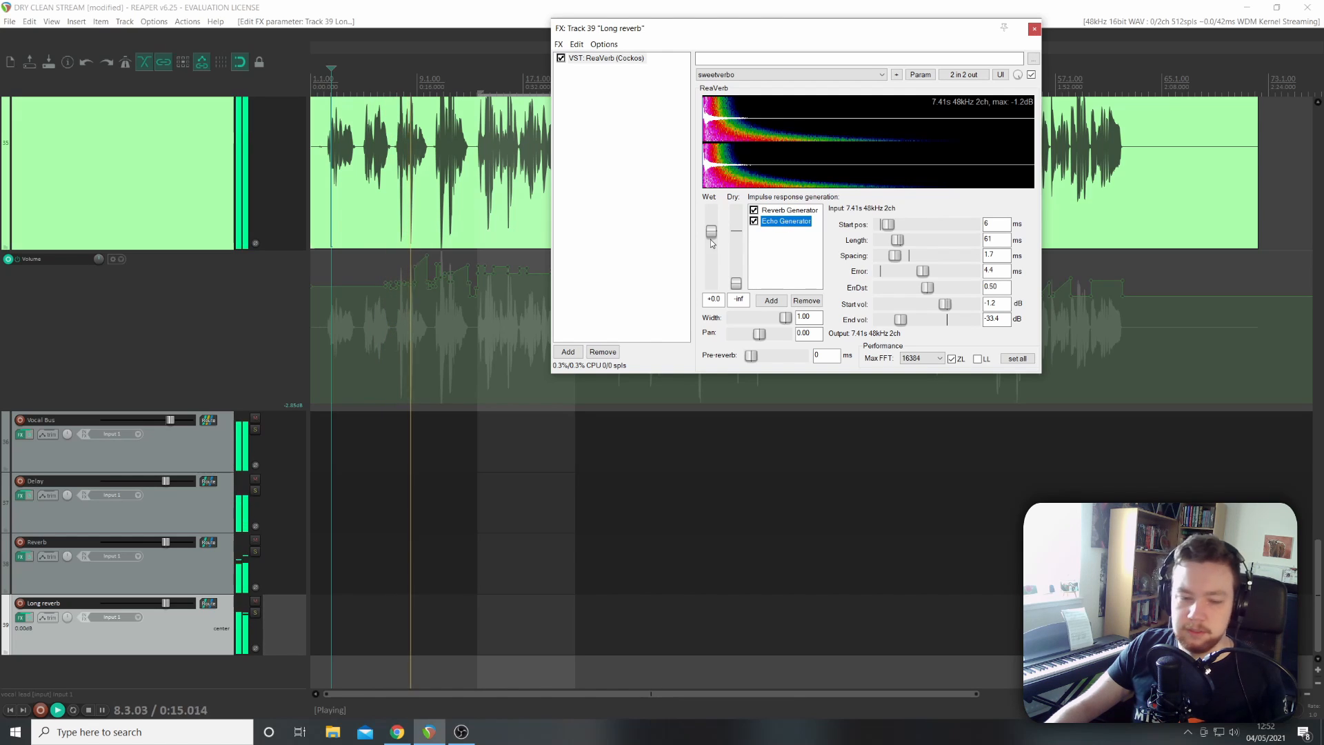
{"action": "key", "text": "space"}
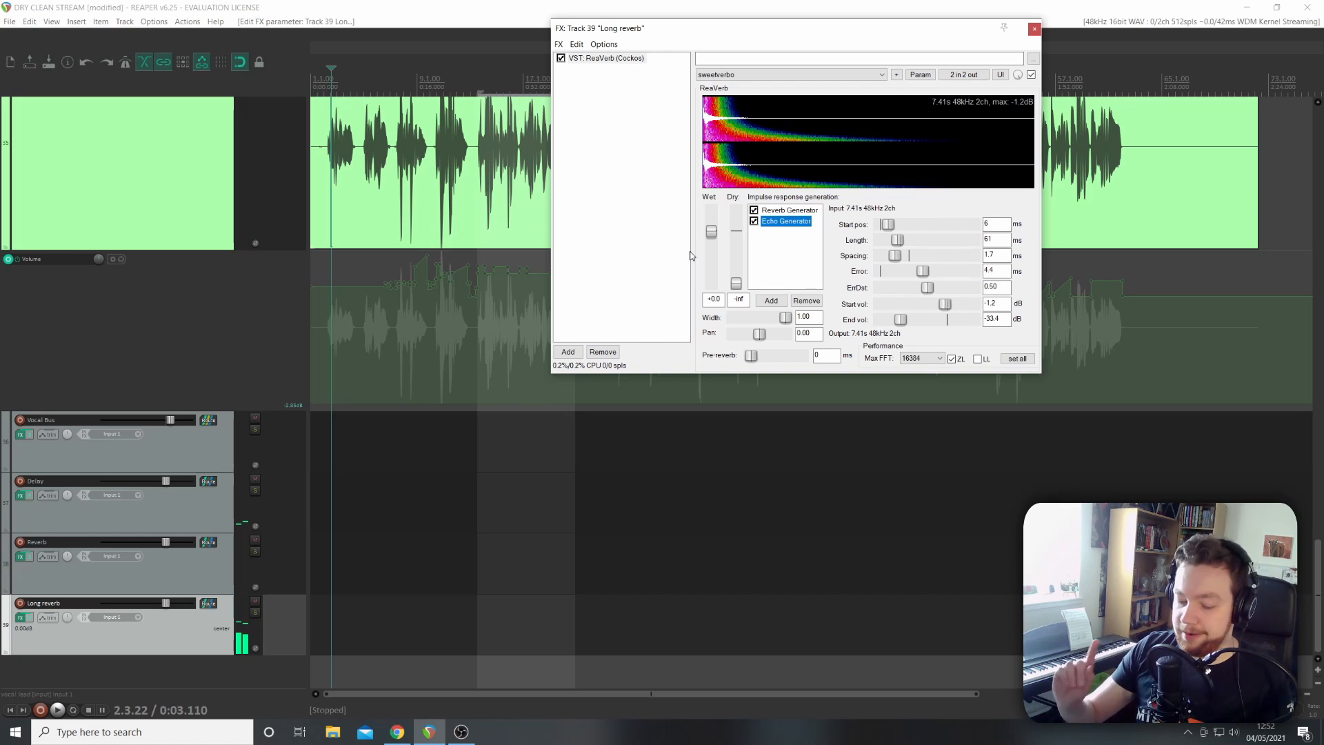
Add the FabFilter Pro-C 2 compressor from the Dynamics category after ReaVerb on the Long reverb track.
{"action": "double_click", "coordinate": [652, 170]}
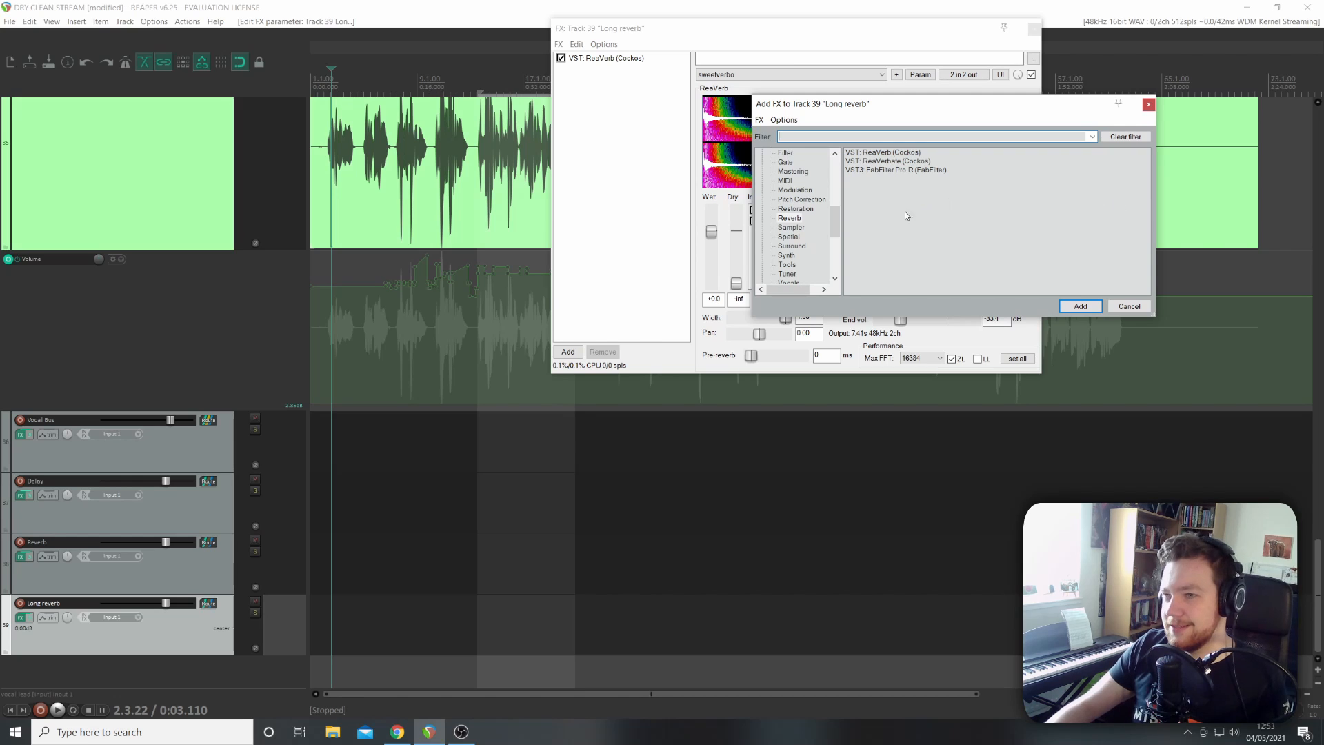
{"action": "scroll", "coordinate": [819, 224], "scroll_direction": "up", "scroll_amount": 3}
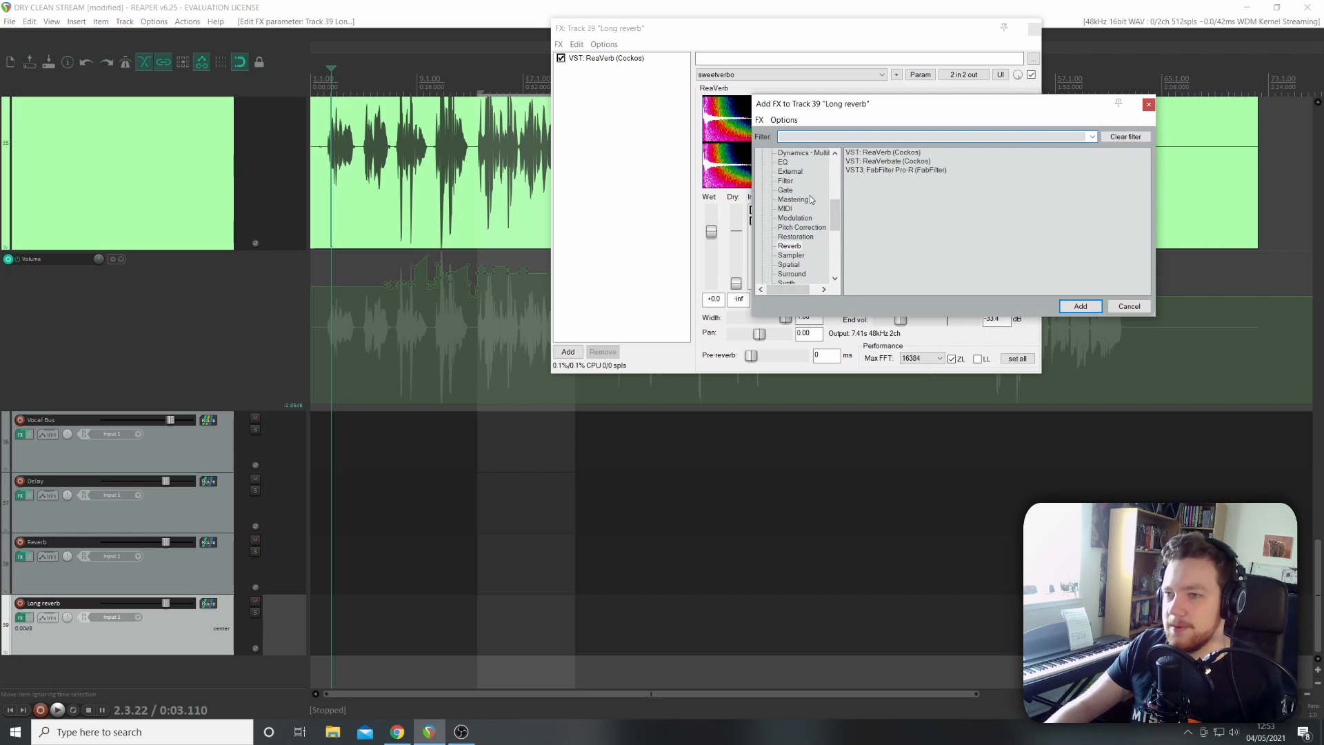
{"action": "scroll", "coordinate": [800, 203], "scroll_direction": "up", "scroll_amount": 3}
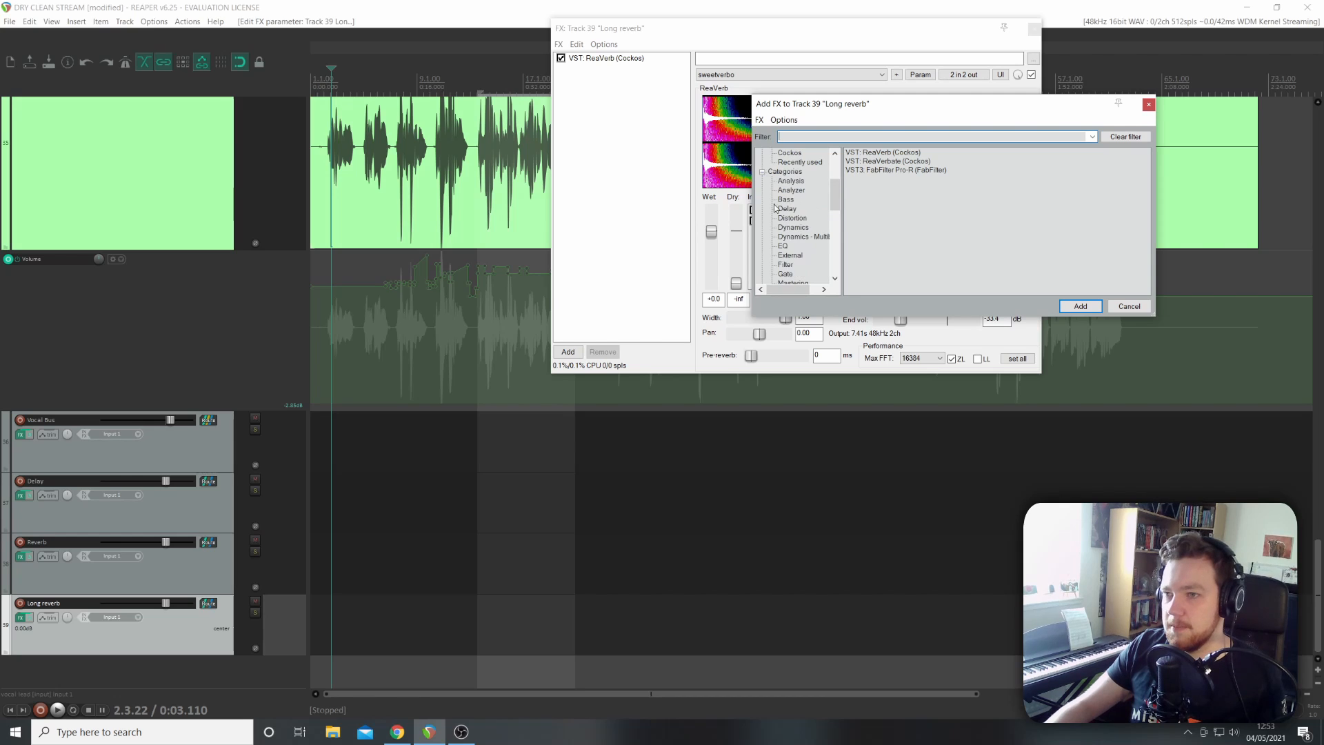
{"action": "left_click", "coordinate": [793, 237]}
{"action": "scroll", "coordinate": [792, 207], "scroll_direction": "down", "scroll_amount": 2}
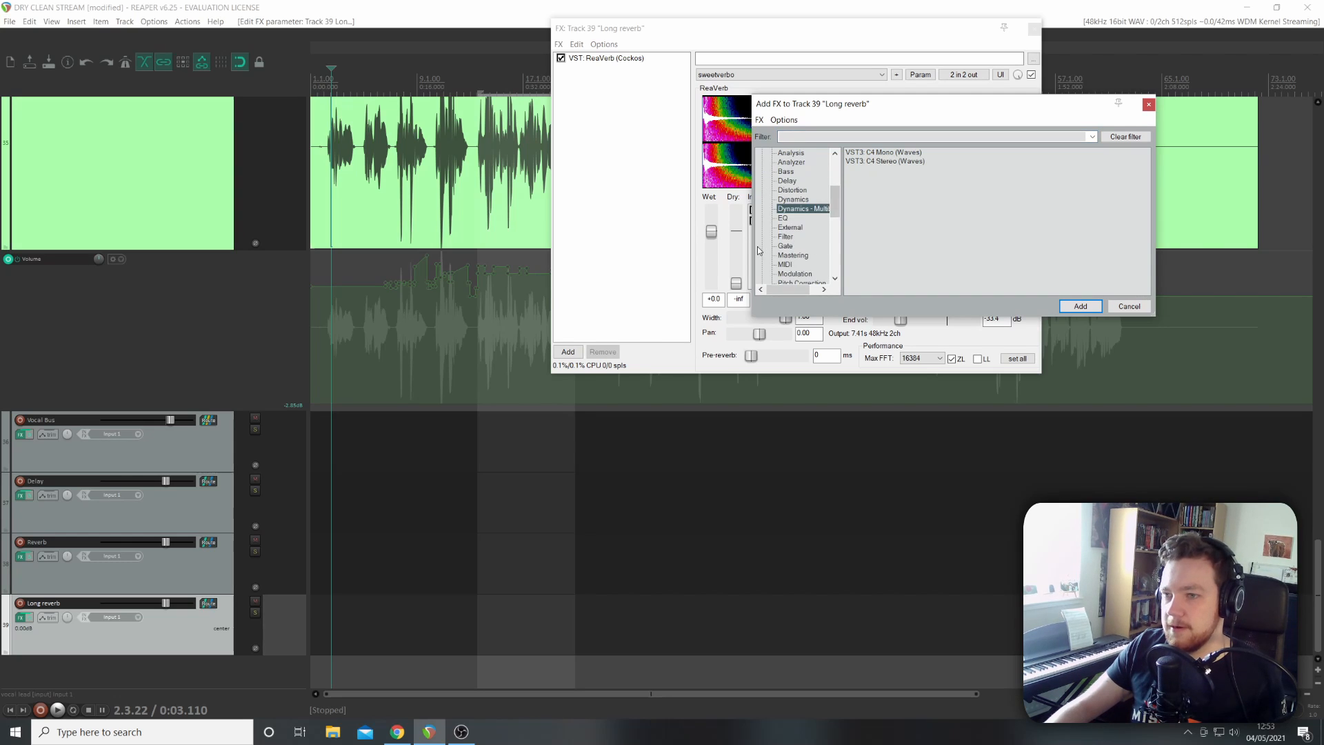
{"action": "scroll", "coordinate": [829, 200], "scroll_direction": "up", "scroll_amount": 1}
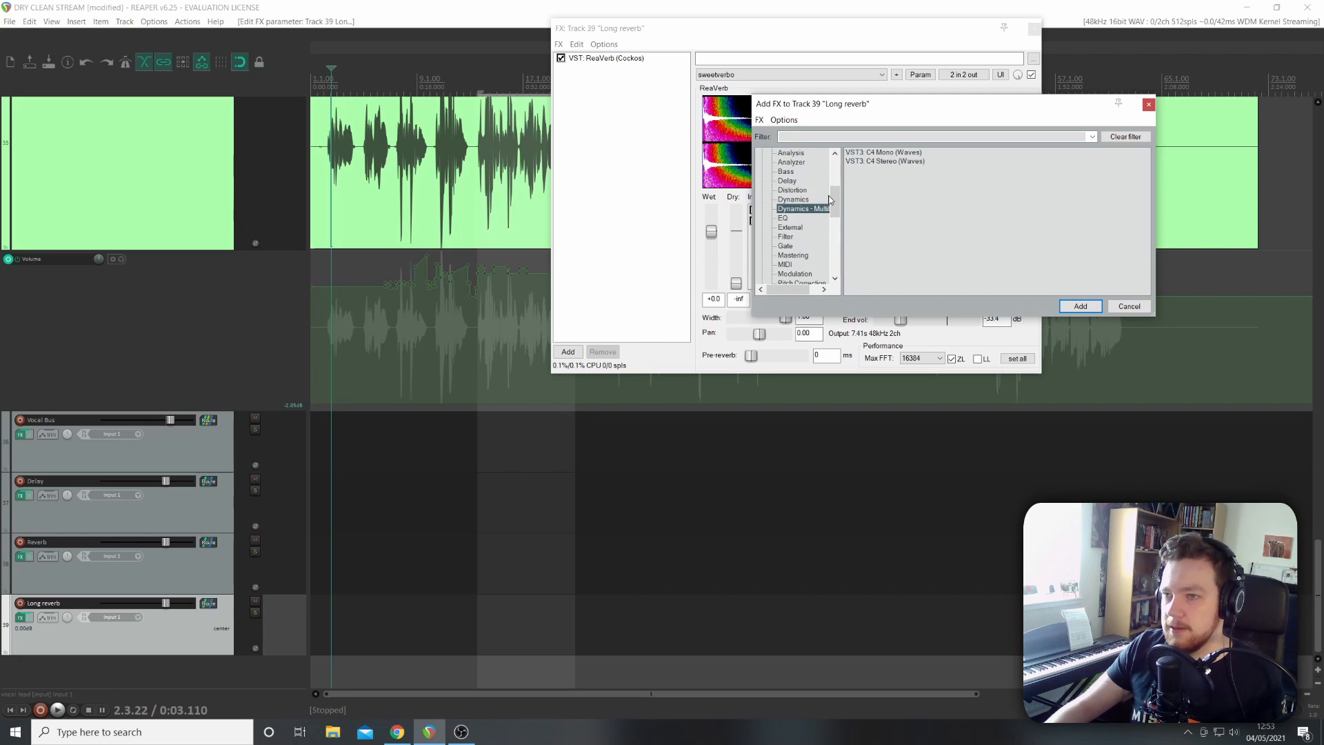
{"action": "left_click", "coordinate": [793, 199]}
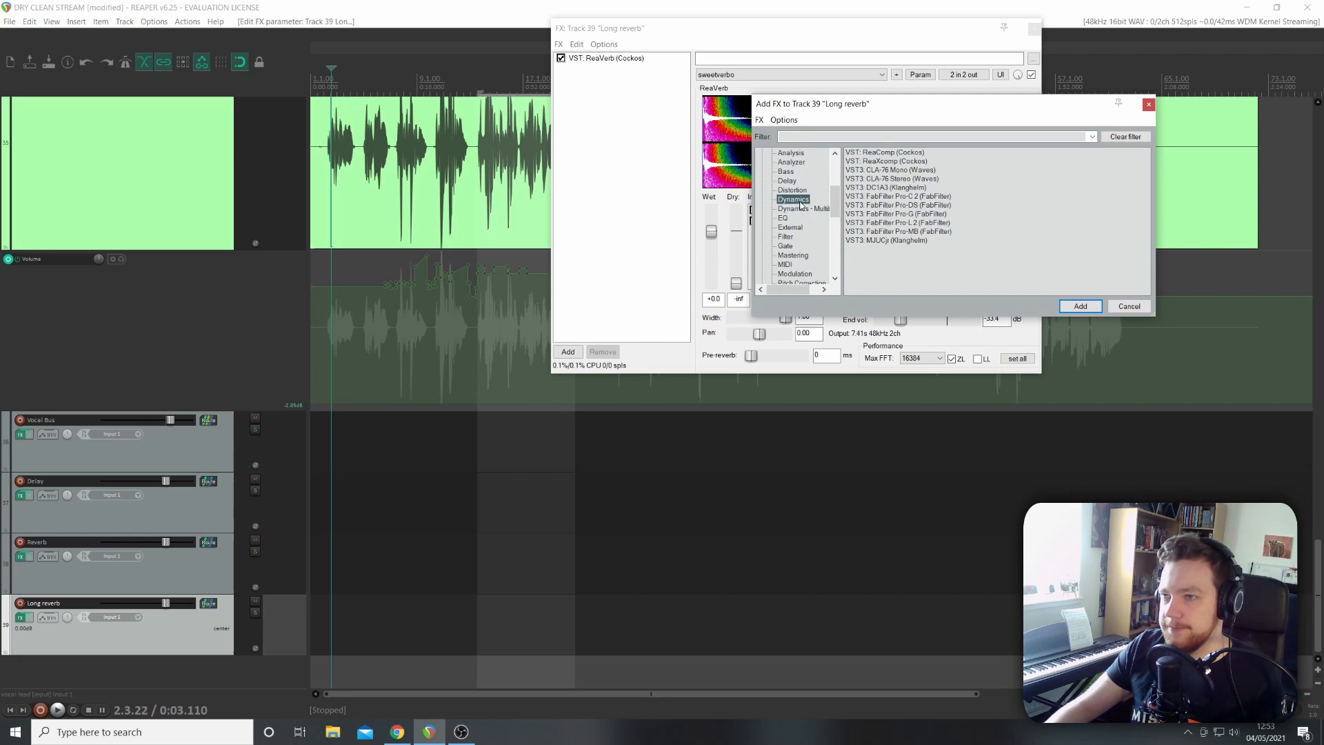
{"action": "left_click", "coordinate": [909, 196]}
{"action": "left_click", "coordinate": [1084, 311]}
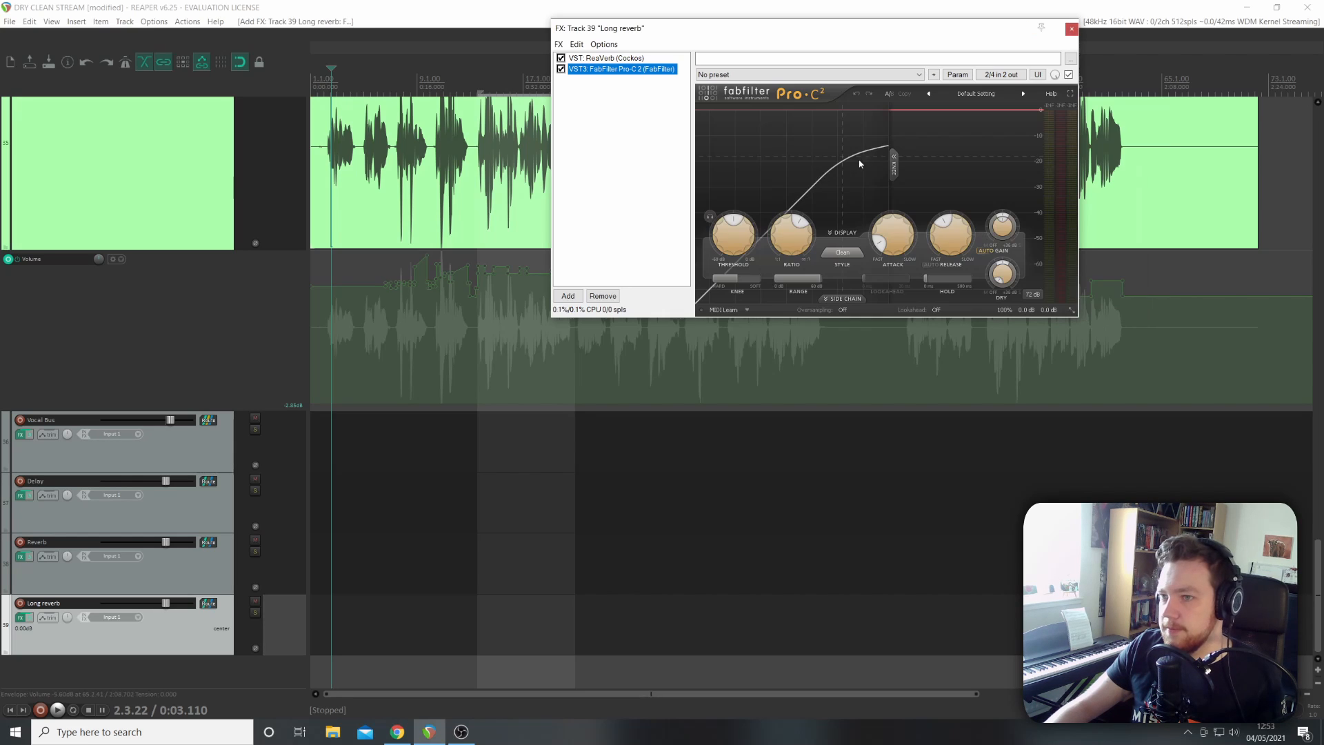
Add a second send from vocal lead to Long reverb feeding its channels 3/4, and check the Long reverb track's routing.
{"action": "left_click_drag", "start_coordinate": [944, 40], "coordinate": [1207, 162]}
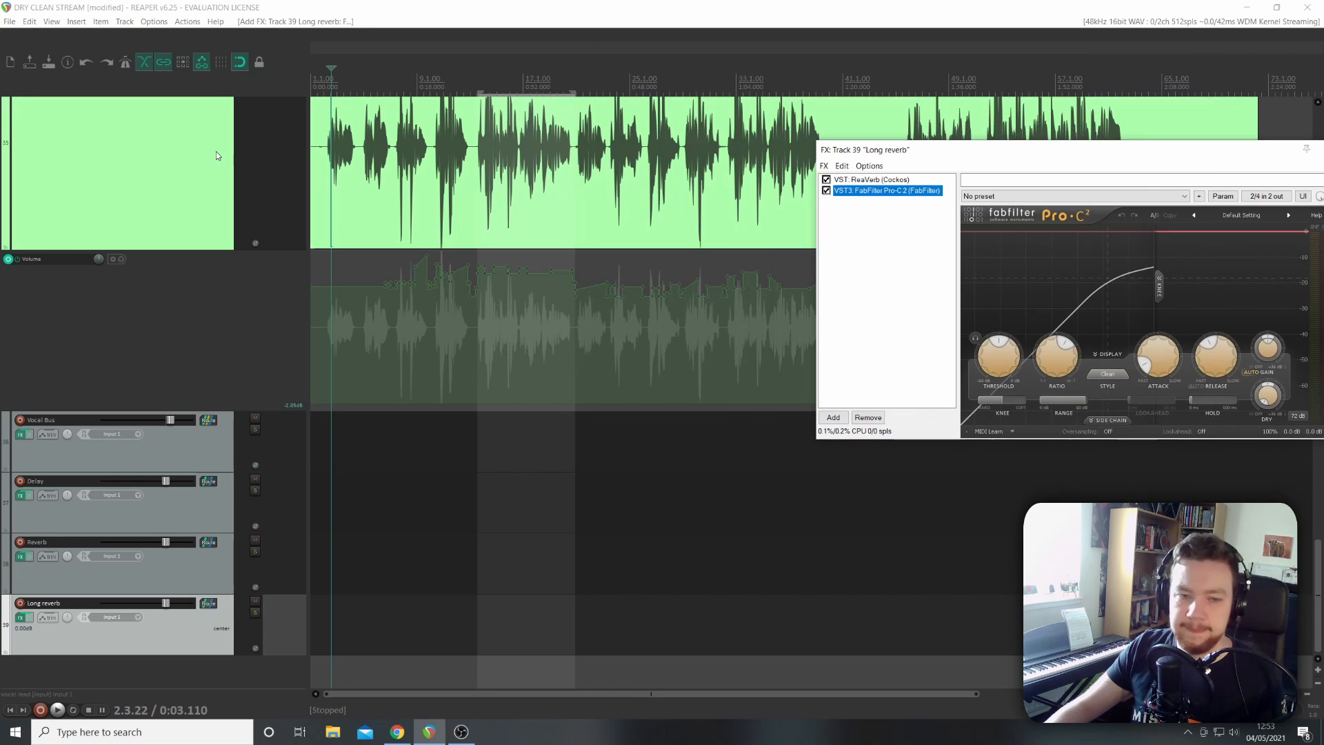
{"action": "scroll", "coordinate": [178, 291], "scroll_direction": "up", "scroll_amount": 3}
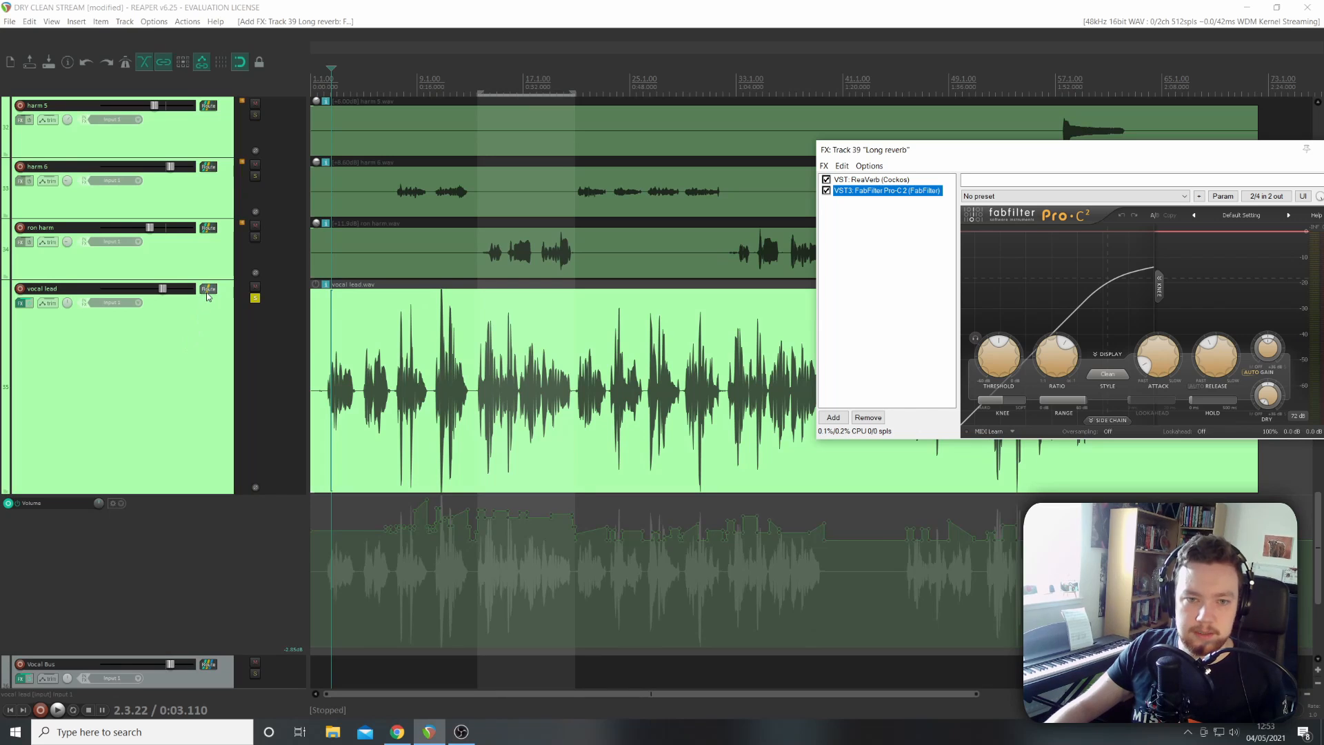
{"action": "scroll", "coordinate": [195, 375], "scroll_direction": "down", "scroll_amount": 4}
{"action": "left_click_drag", "start_coordinate": [208, 293], "coordinate": [212, 607]}
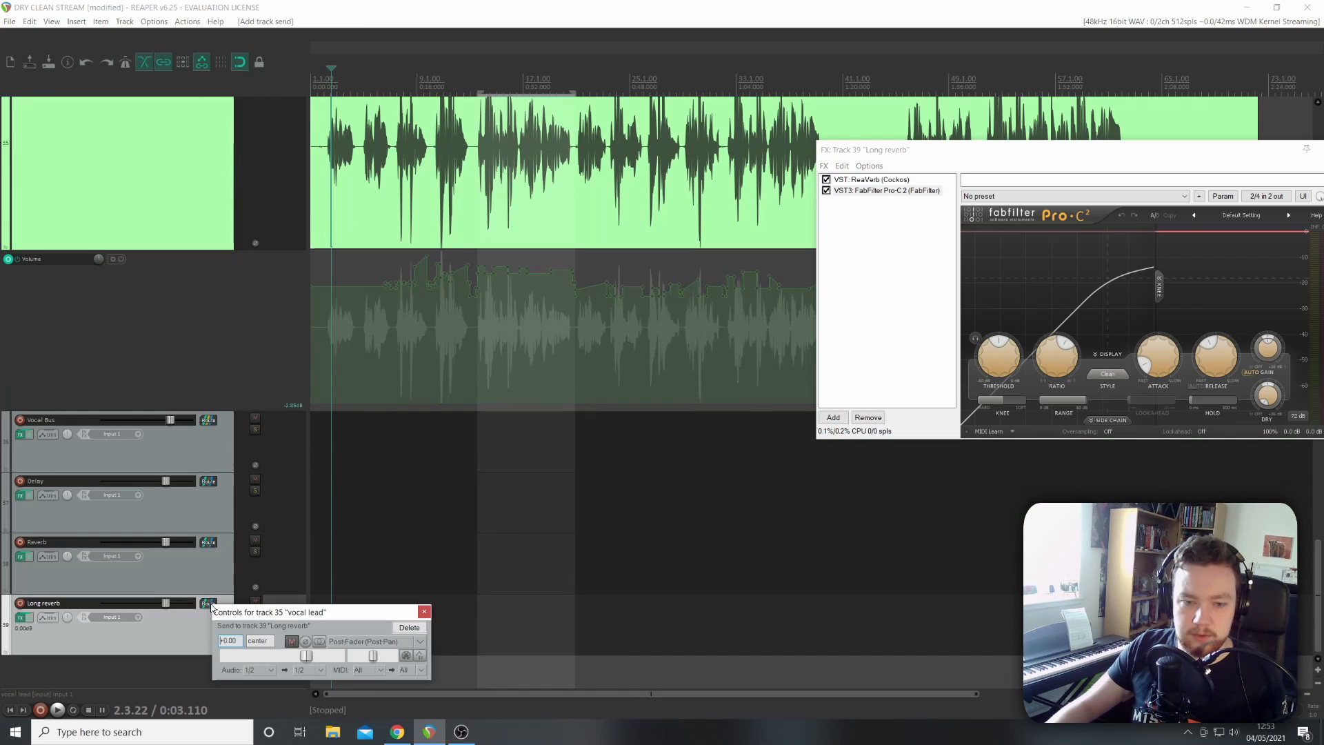
{"action": "left_click", "coordinate": [296, 674]}
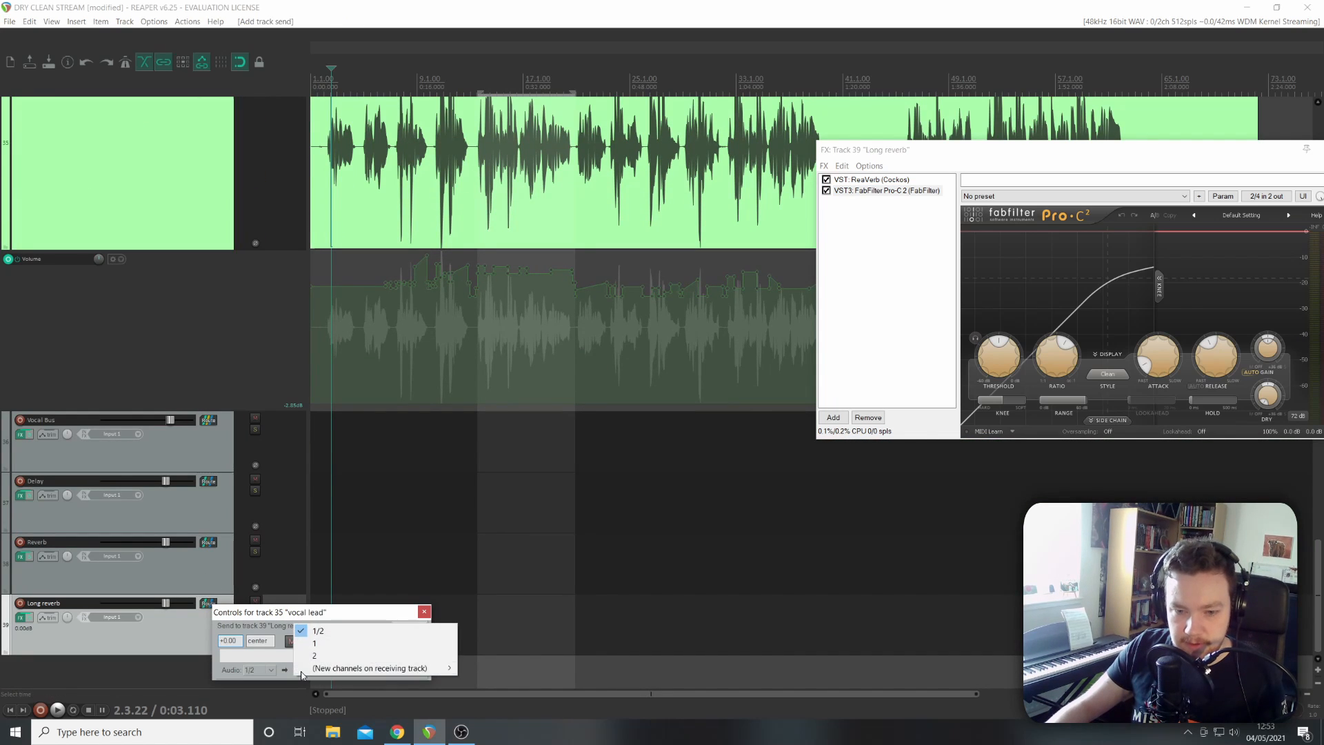
{"action": "mouse_move", "coordinate": [414, 668]}
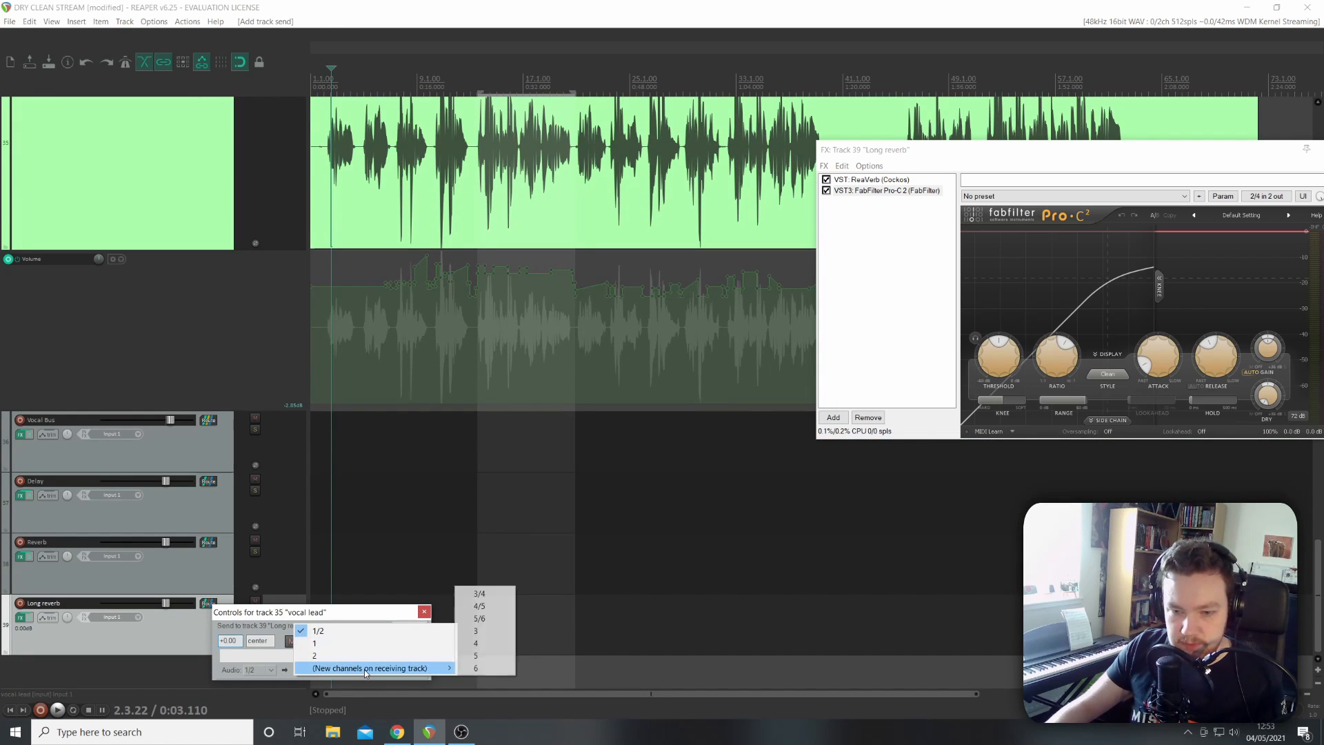
{"action": "left_click", "coordinate": [483, 594]}
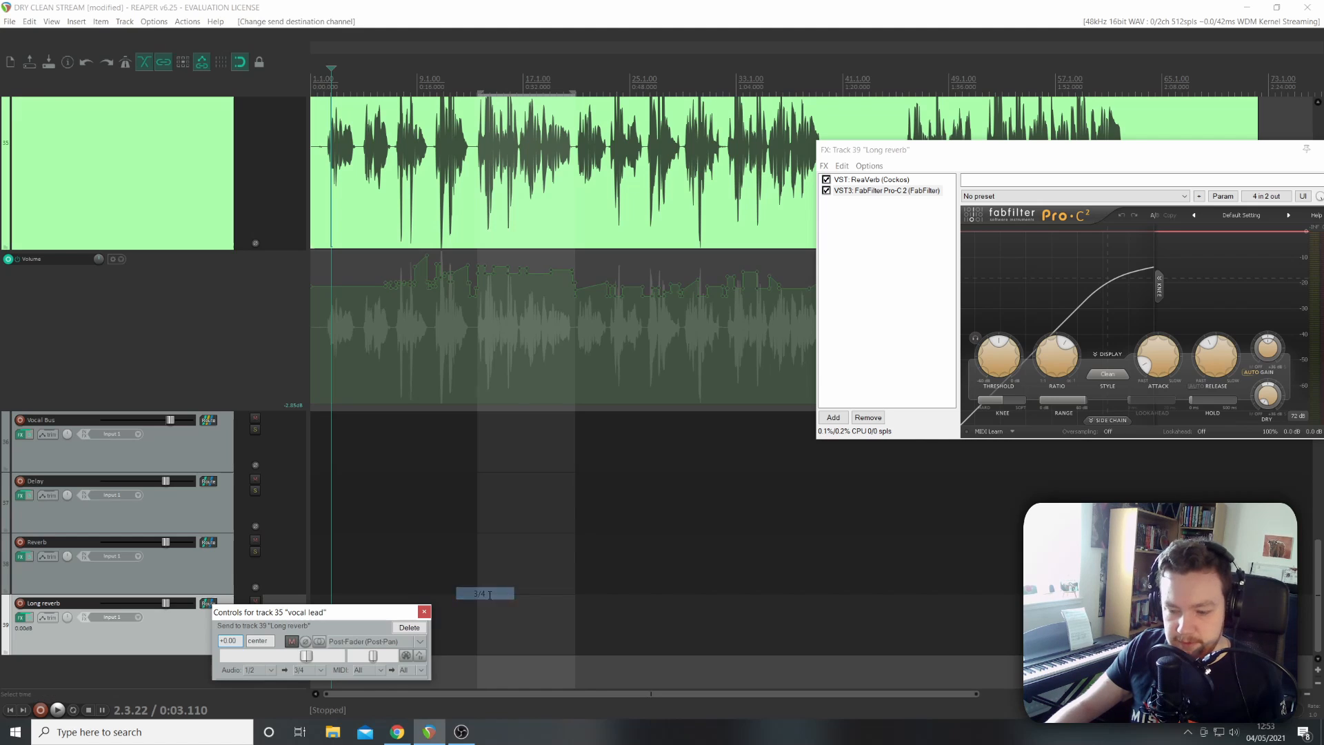
{"action": "left_click", "coordinate": [424, 613]}
{"action": "left_click", "coordinate": [208, 604]}
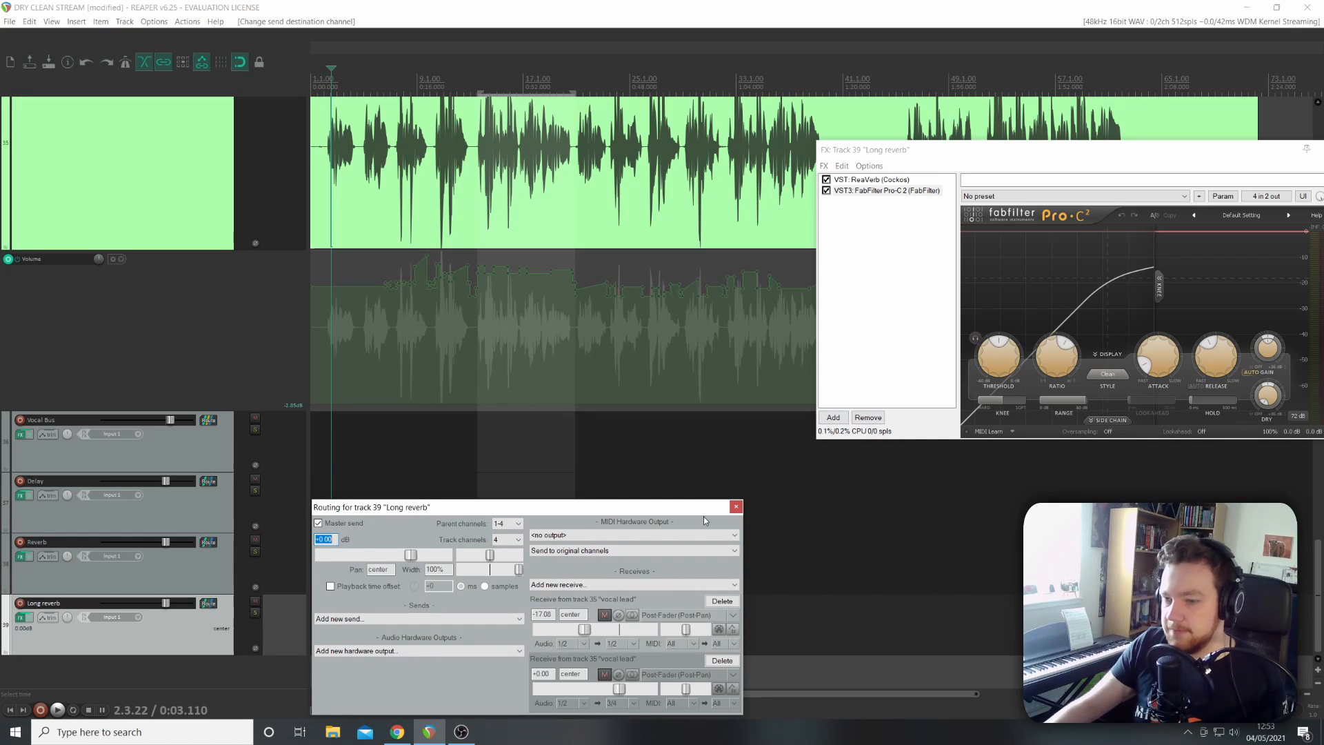
{"action": "left_click", "coordinate": [736, 508]}
Expand the side chain section of Pro-C 2 on the Long reverb track and reposition the effects window.
{"action": "left_click_drag", "start_coordinate": [896, 149], "coordinate": [400, 133]}
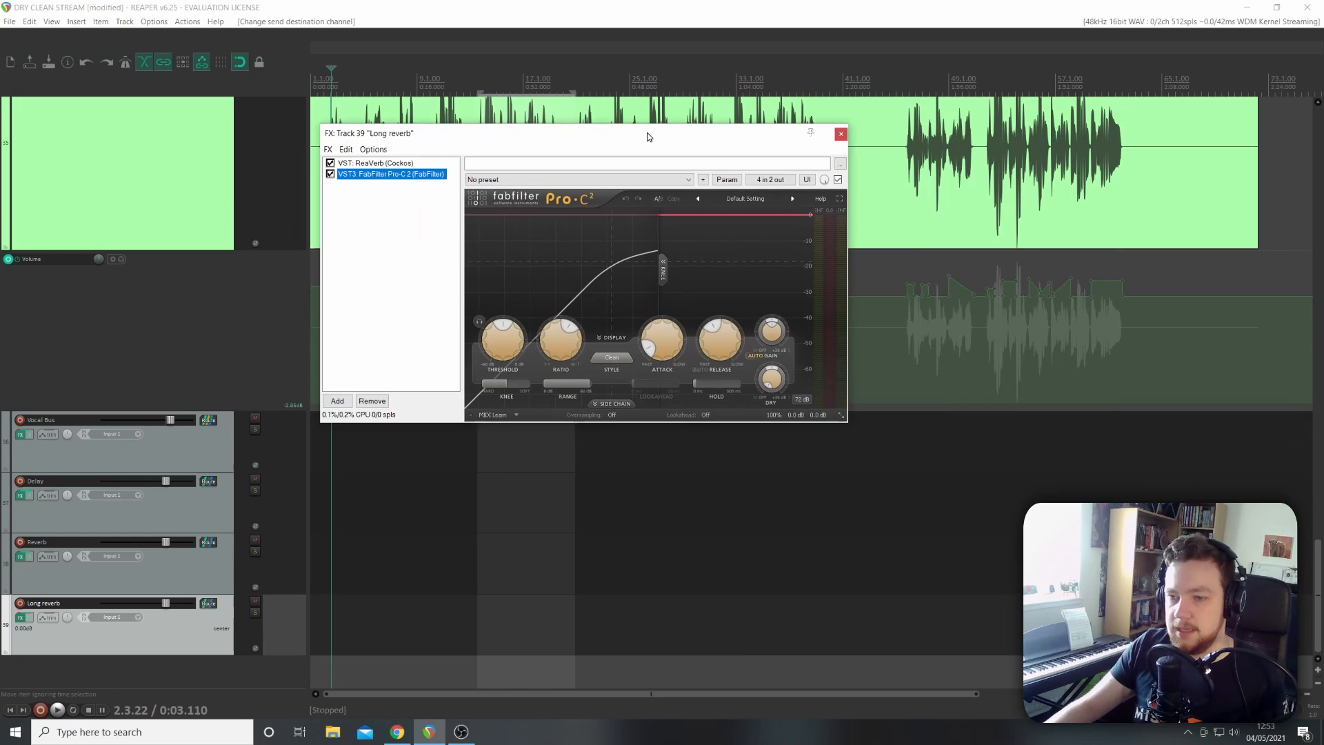
{"action": "left_click", "coordinate": [613, 403]}
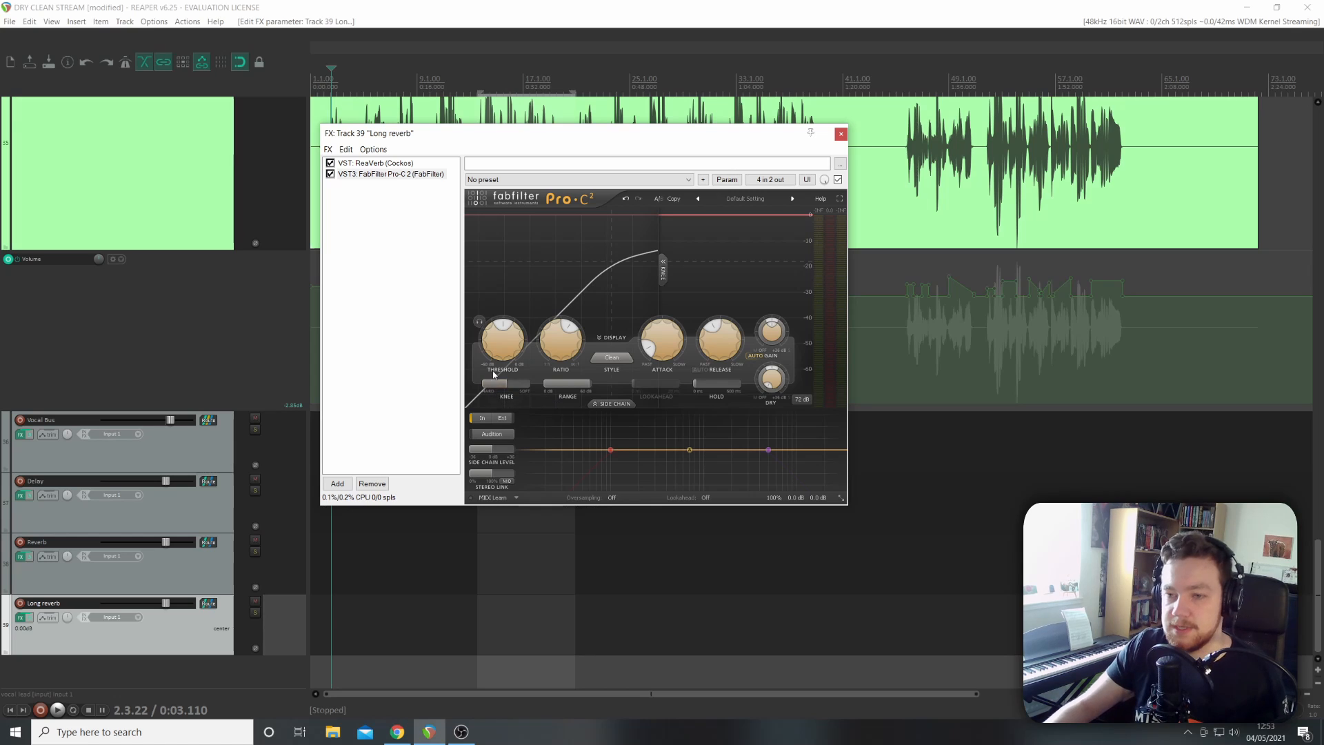
{"action": "left_click_drag", "start_coordinate": [556, 134], "coordinate": [750, 142]}
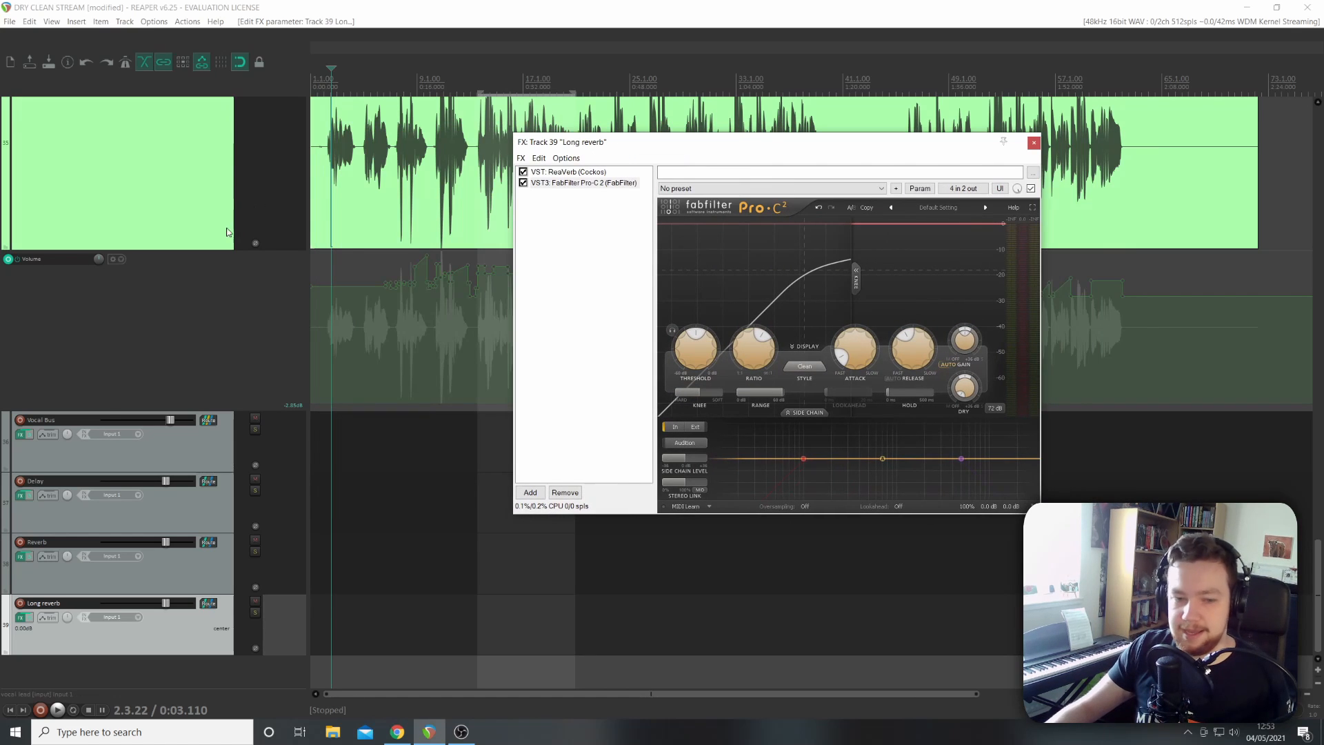
Play the soloed vocal and adjust the Pro-C 2 threshold by ear while watching gain reduction, and stop playback.
{"action": "key", "text": "space"}
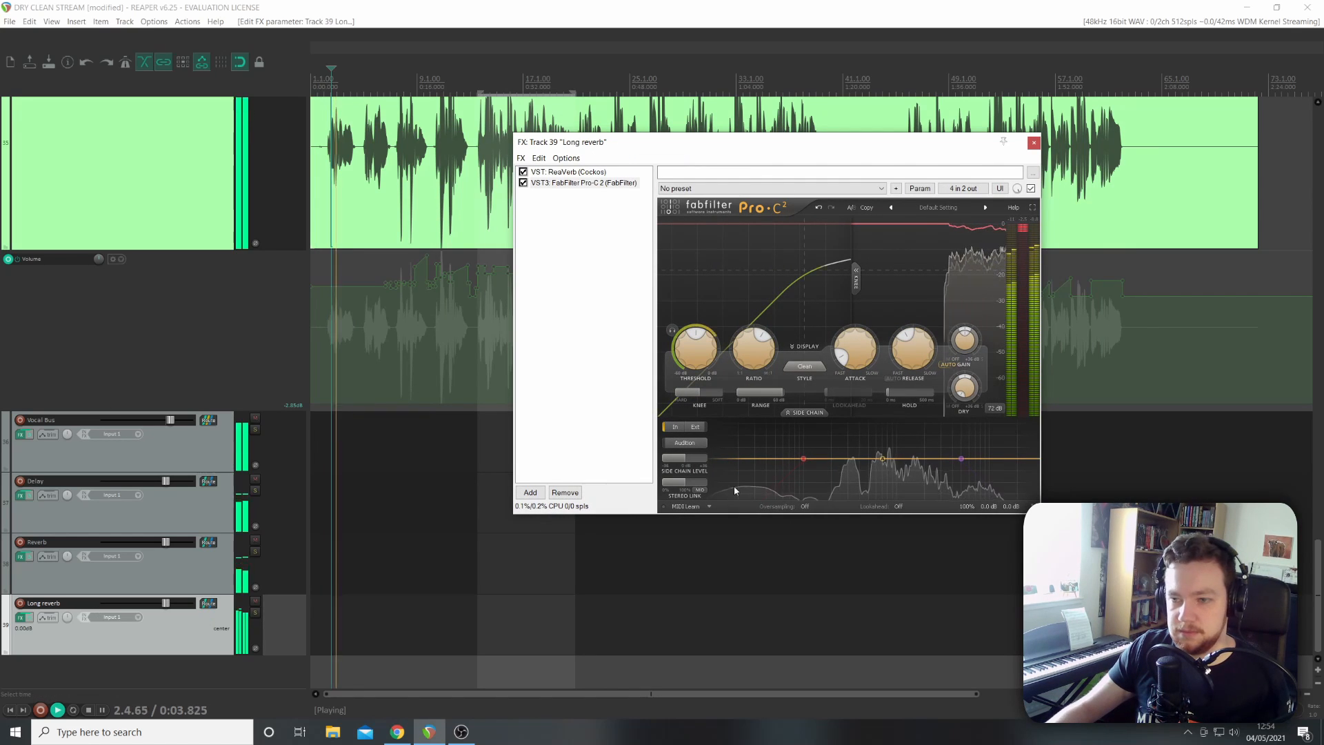
{"action": "mouse_move", "coordinate": [692, 352]}
{"action": "left_click_drag", "start_coordinate": [692, 352], "coordinate": [683, 391]}
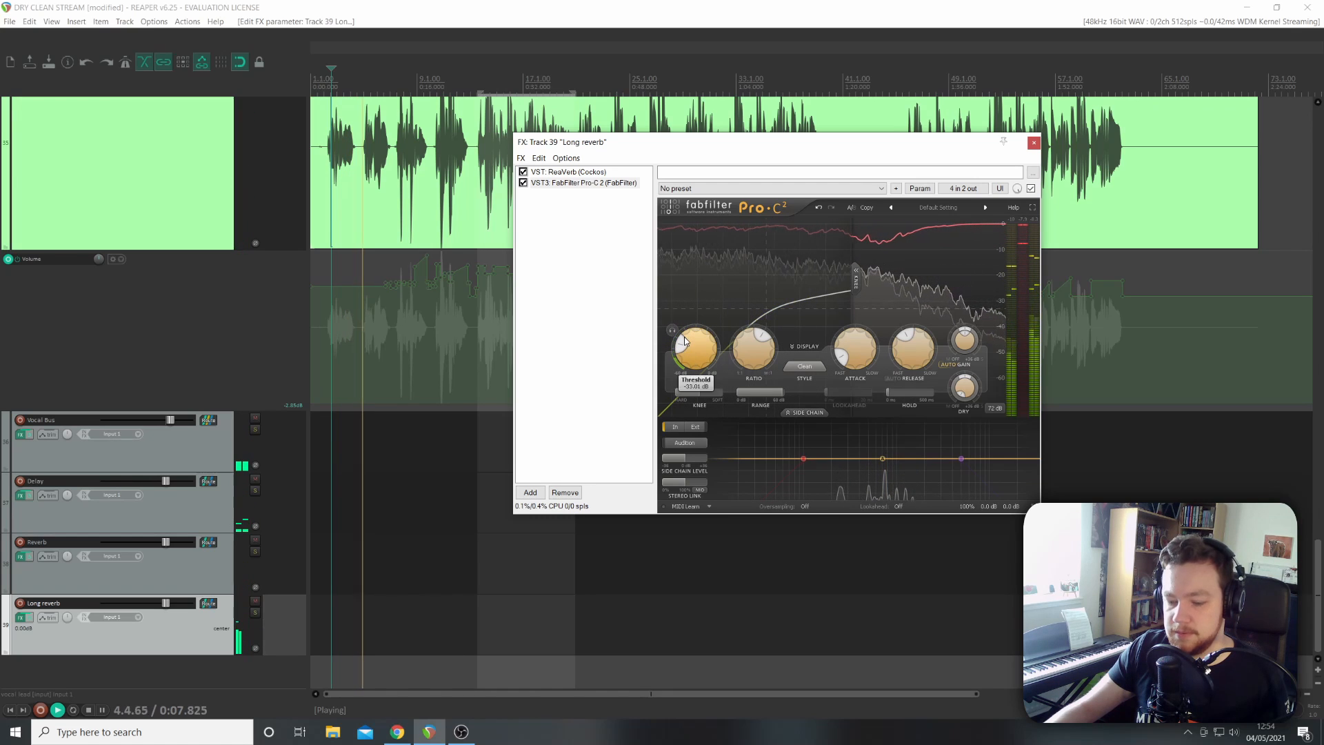
{"action": "left_click_drag", "start_coordinate": [680, 343], "coordinate": [686, 349]}
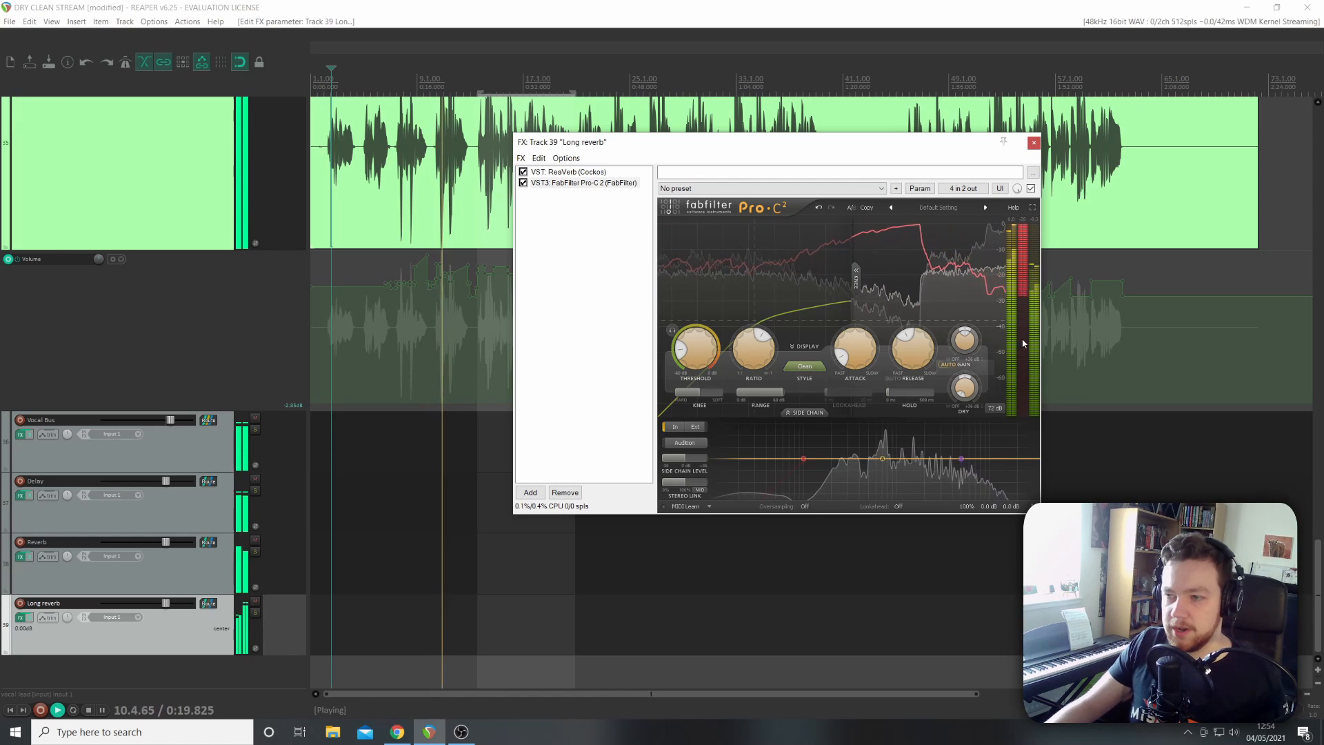
{"action": "left_click_drag", "start_coordinate": [695, 347], "coordinate": [696, 321]}
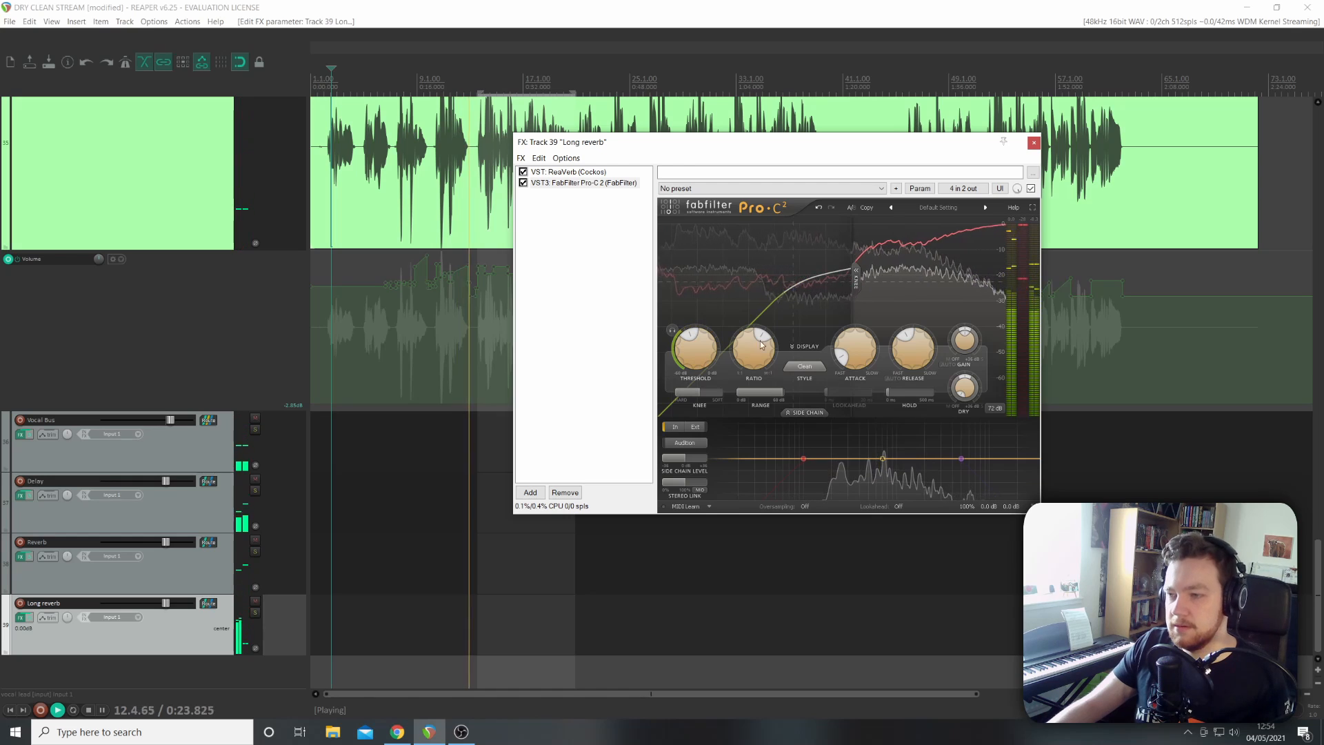
{"action": "key", "text": "space"}
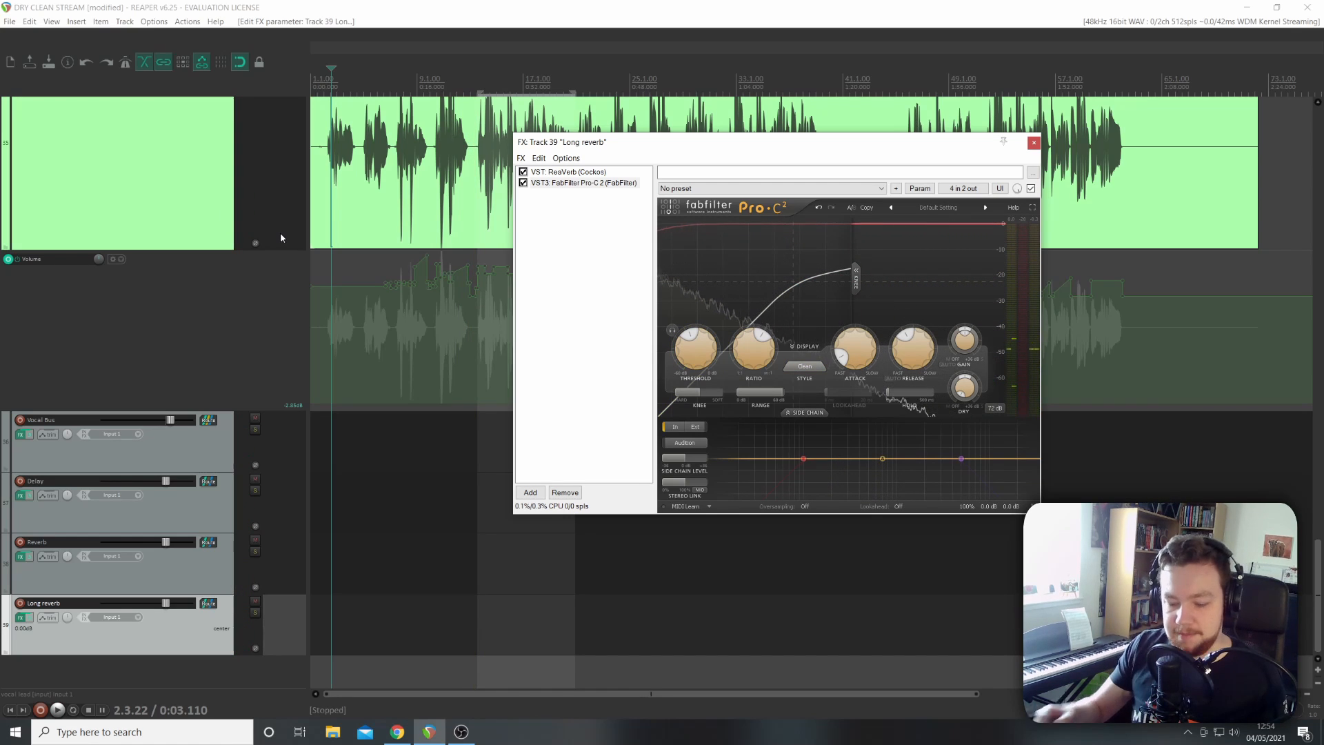
Replay the soloed vocal, fine-tune the Pro-C 2 threshold and raise its ratio, and close the Long reverb effects window.
{"action": "key", "text": "space"}
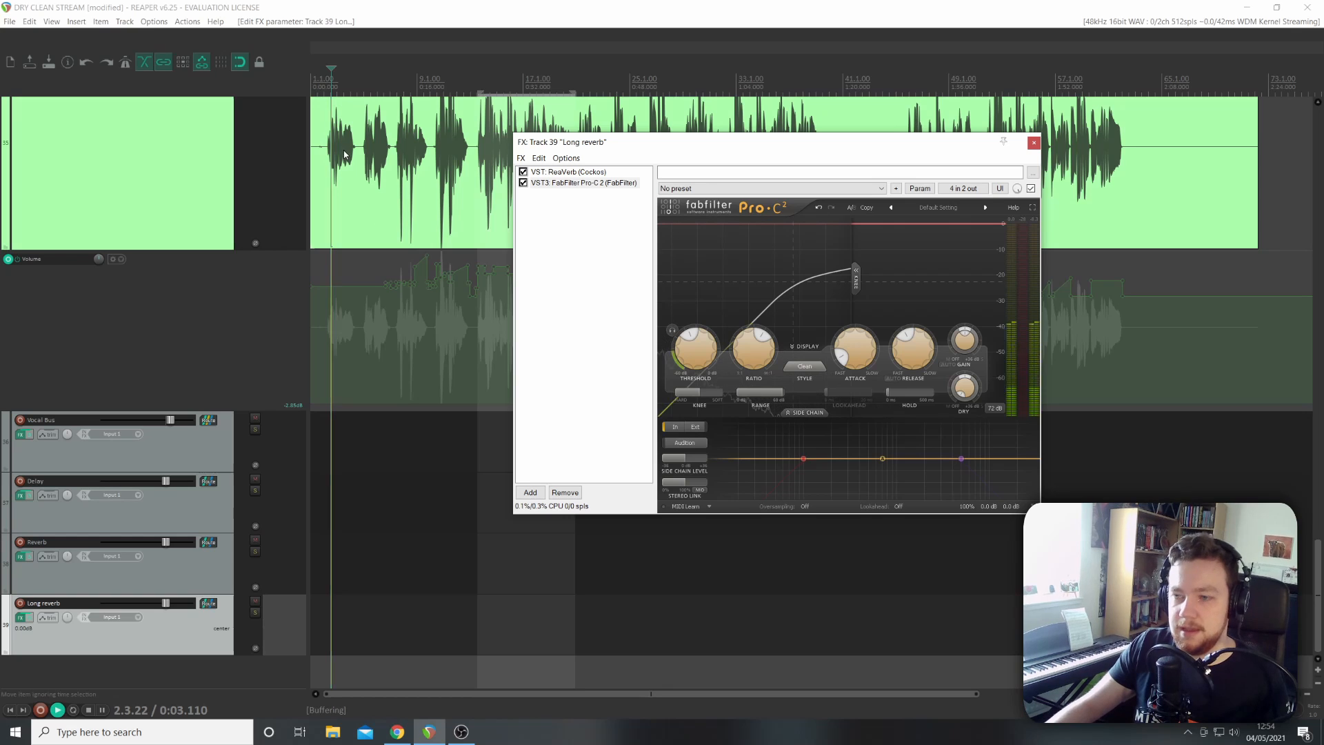
{"action": "left_click_drag", "start_coordinate": [685, 351], "coordinate": [758, 340]}
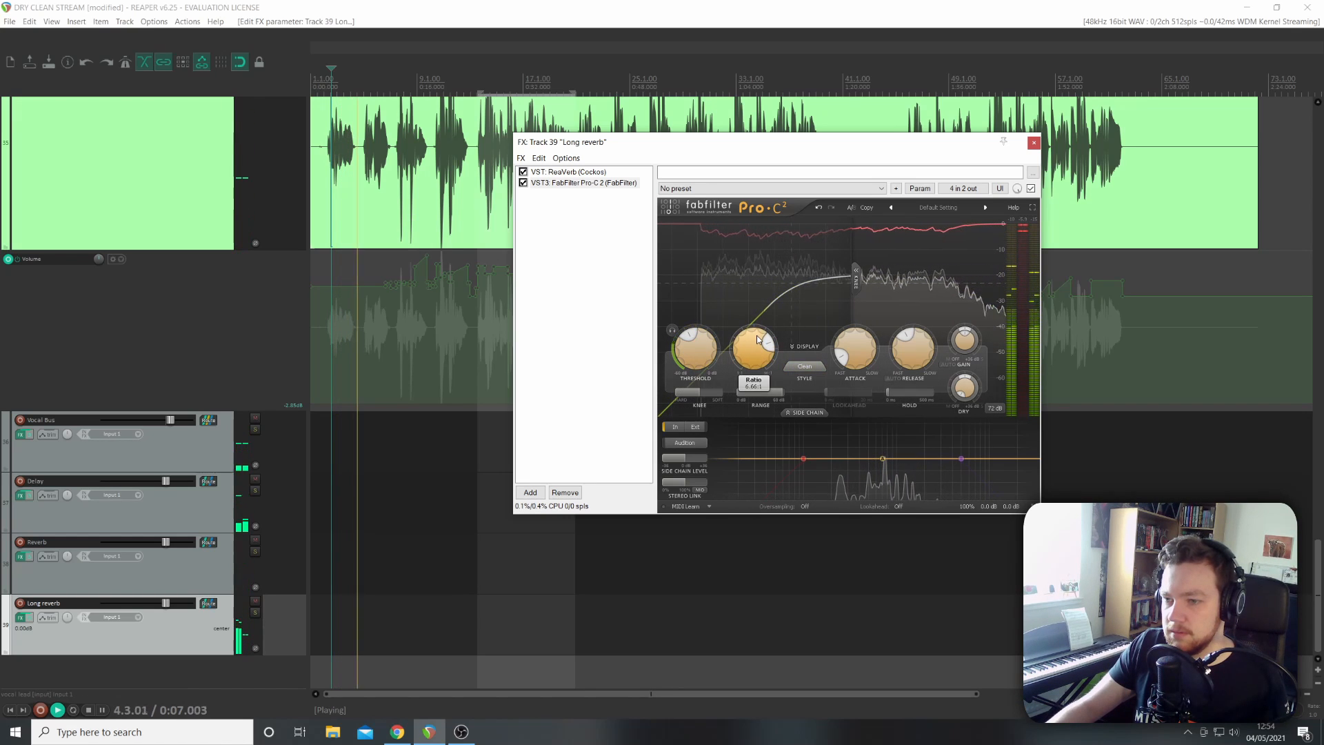
{"action": "left_click_drag", "start_coordinate": [678, 349], "coordinate": [676, 354]}
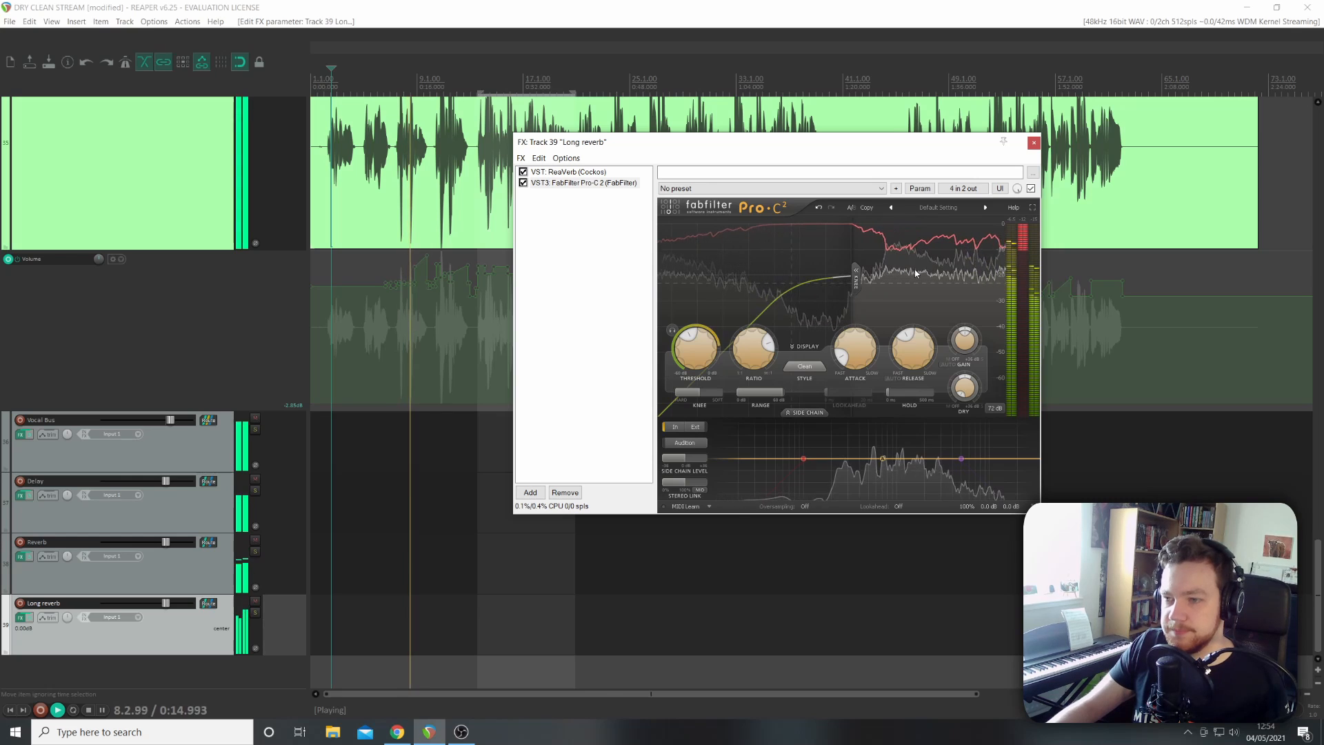
{"action": "left_click", "coordinate": [1033, 144]}
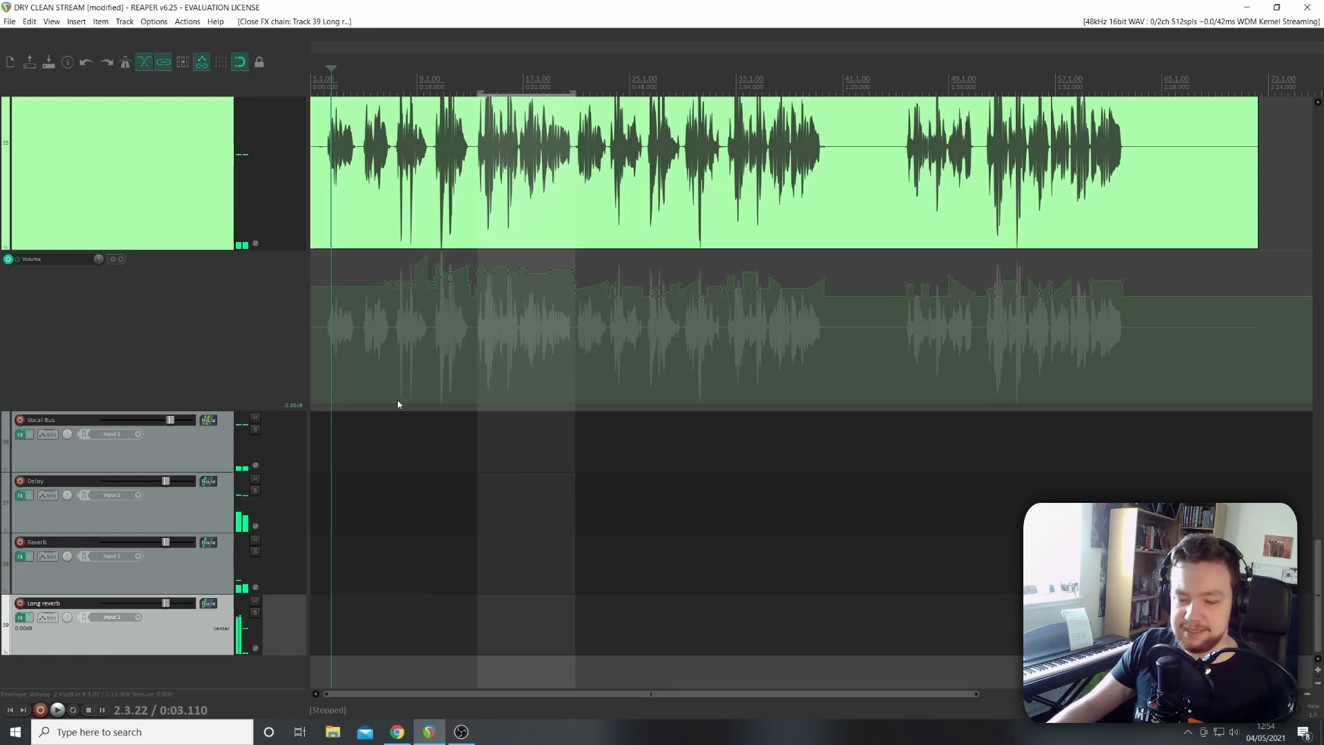
Unsolo the vocal lead track and play the full mix while watching the vocal bus, delay and reverb levels.
{"action": "scroll", "coordinate": [398, 404], "scroll_direction": "up", "scroll_amount": 5}
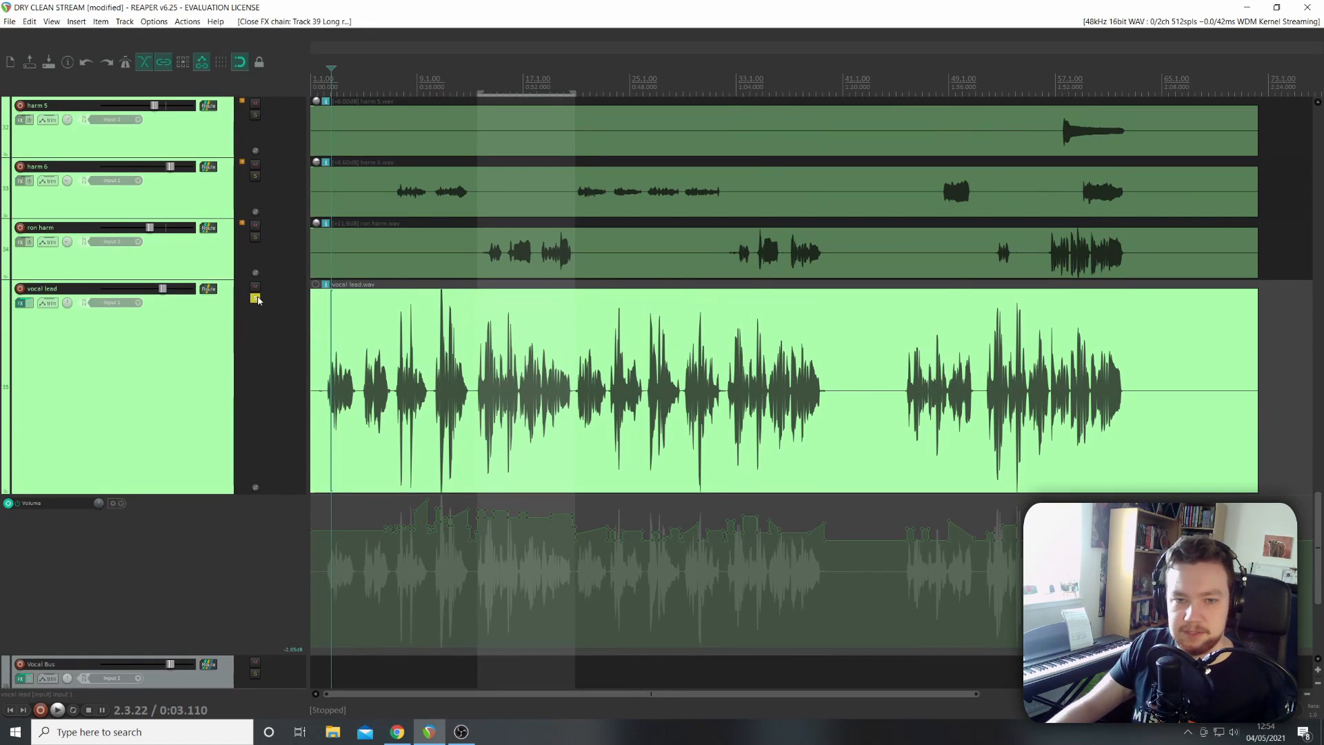
{"action": "left_click", "coordinate": [255, 298]}
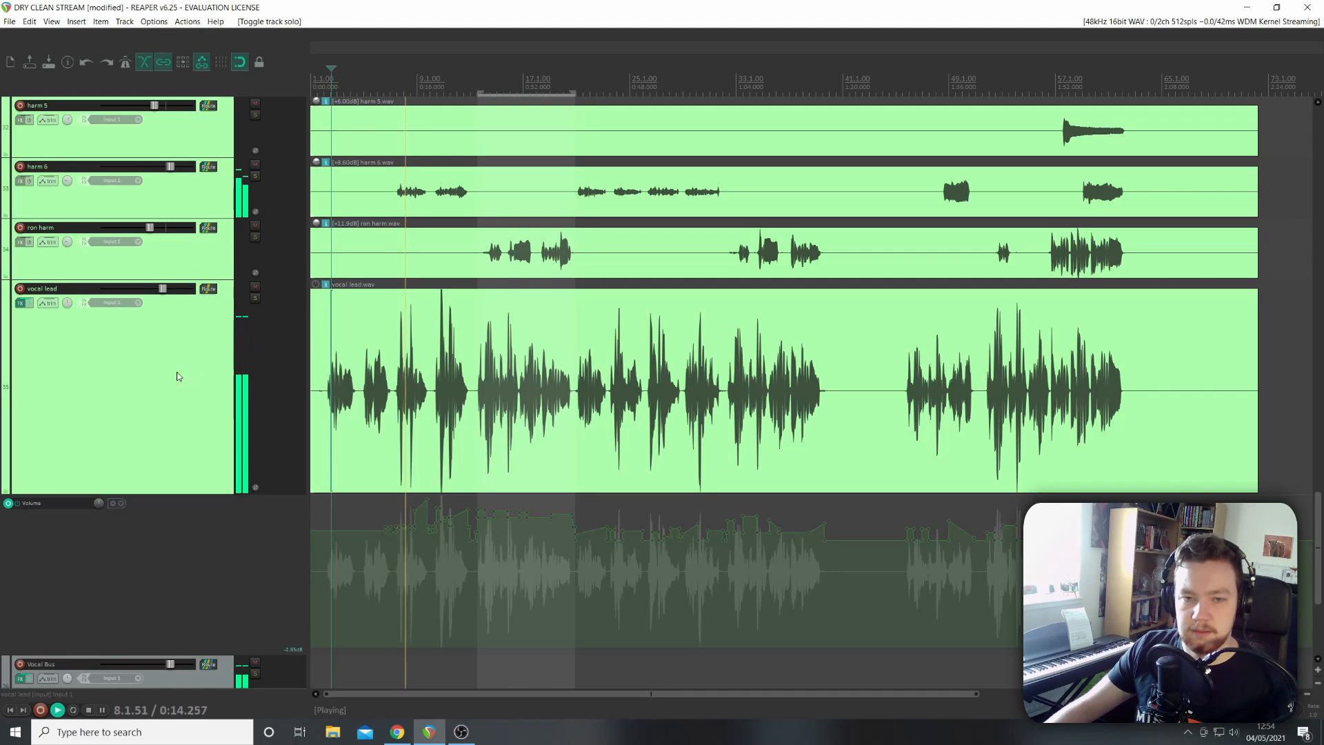
{"action": "scroll", "coordinate": [172, 375], "scroll_direction": "down", "scroll_amount": 3}
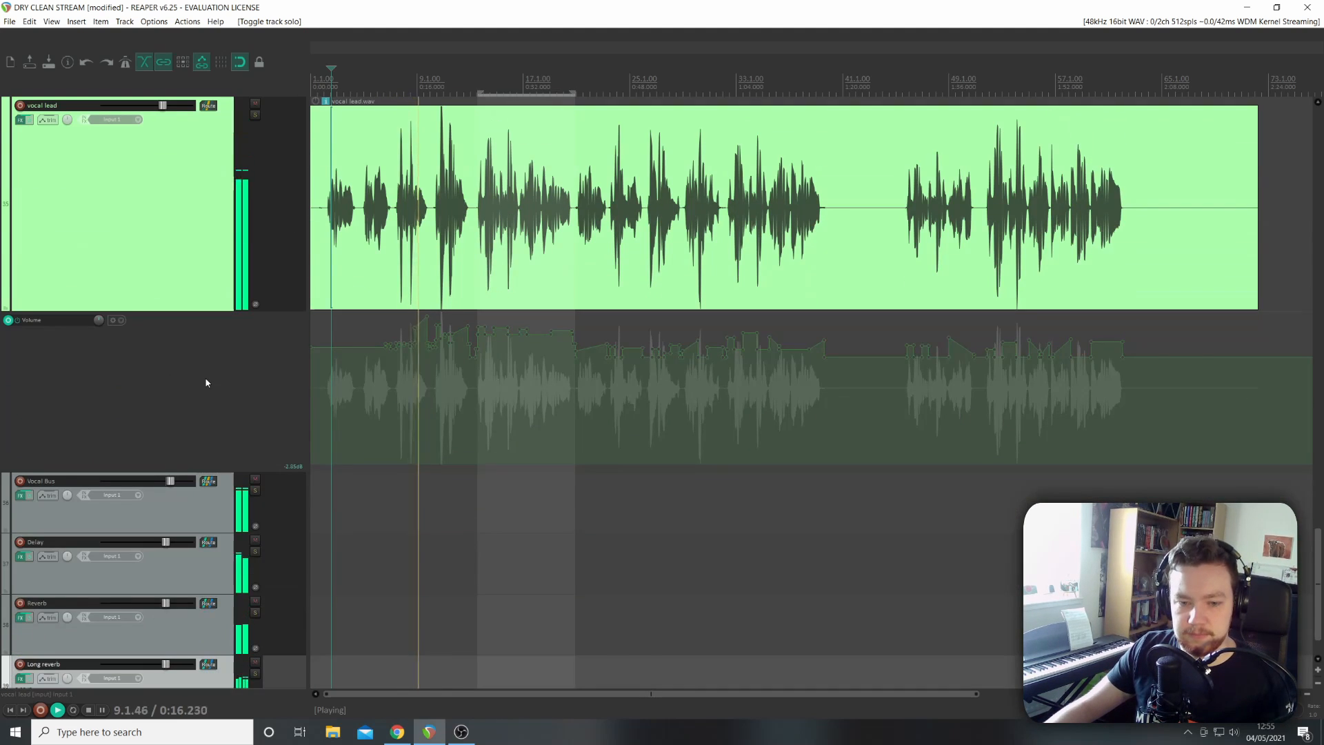
{"action": "scroll", "coordinate": [221, 427], "scroll_direction": "down", "scroll_amount": 1}
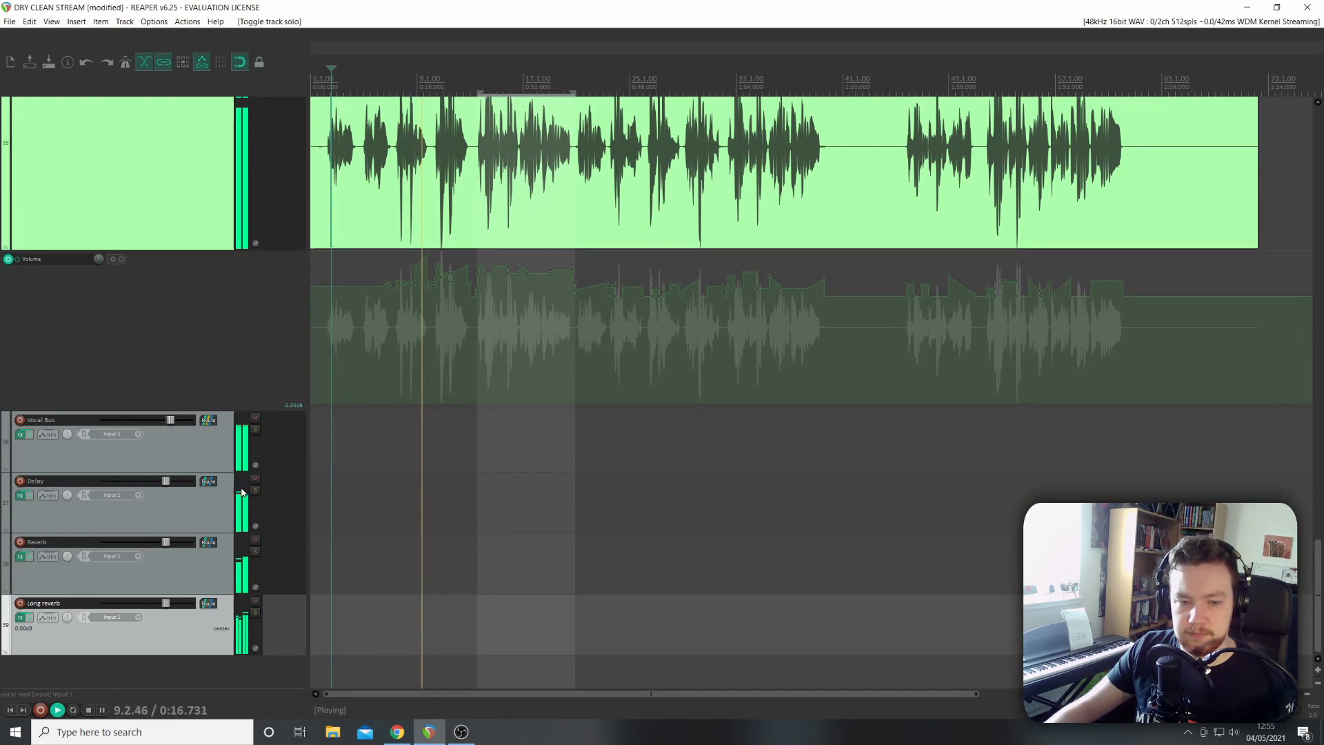
Enable the 100 Hz low-cut and 5000 Hz high-cut filters on the side chain of Long reverb's Pro-C 2.
{"action": "left_click", "coordinate": [20, 619]}
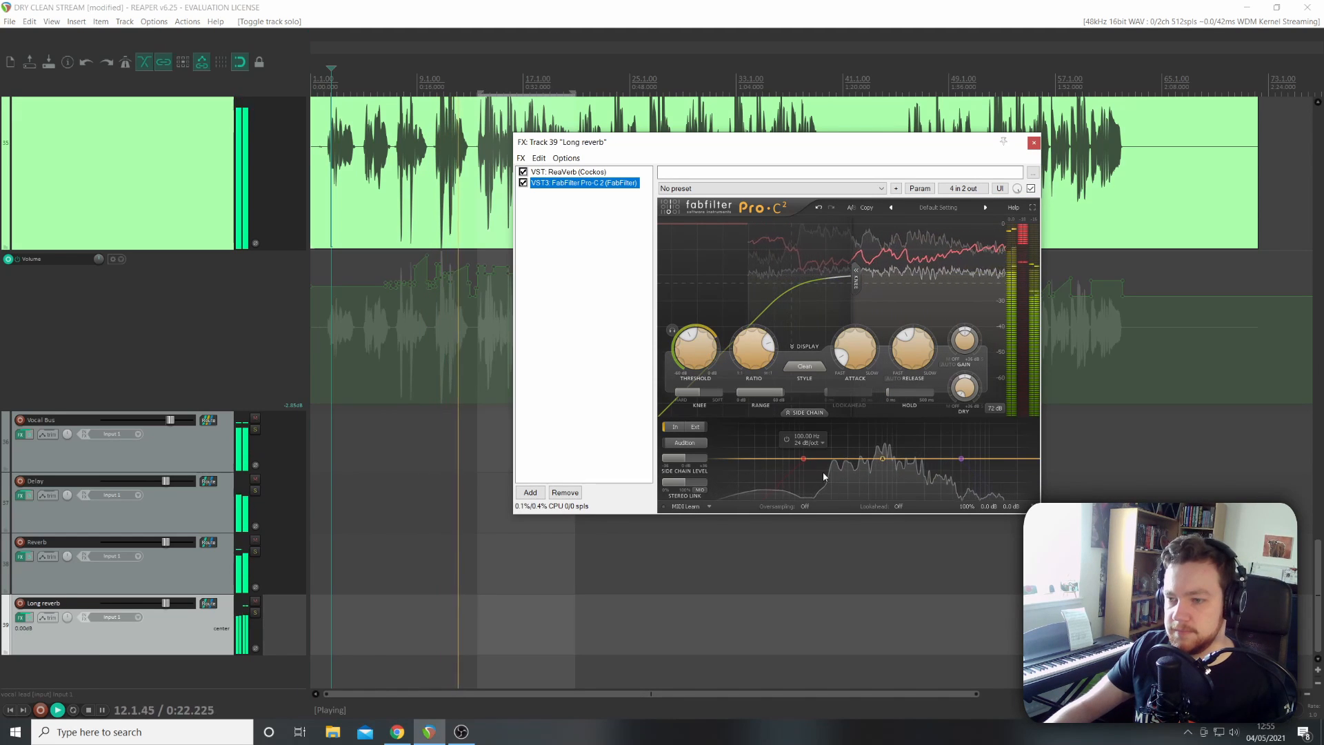
{"action": "left_click", "coordinate": [804, 458]}
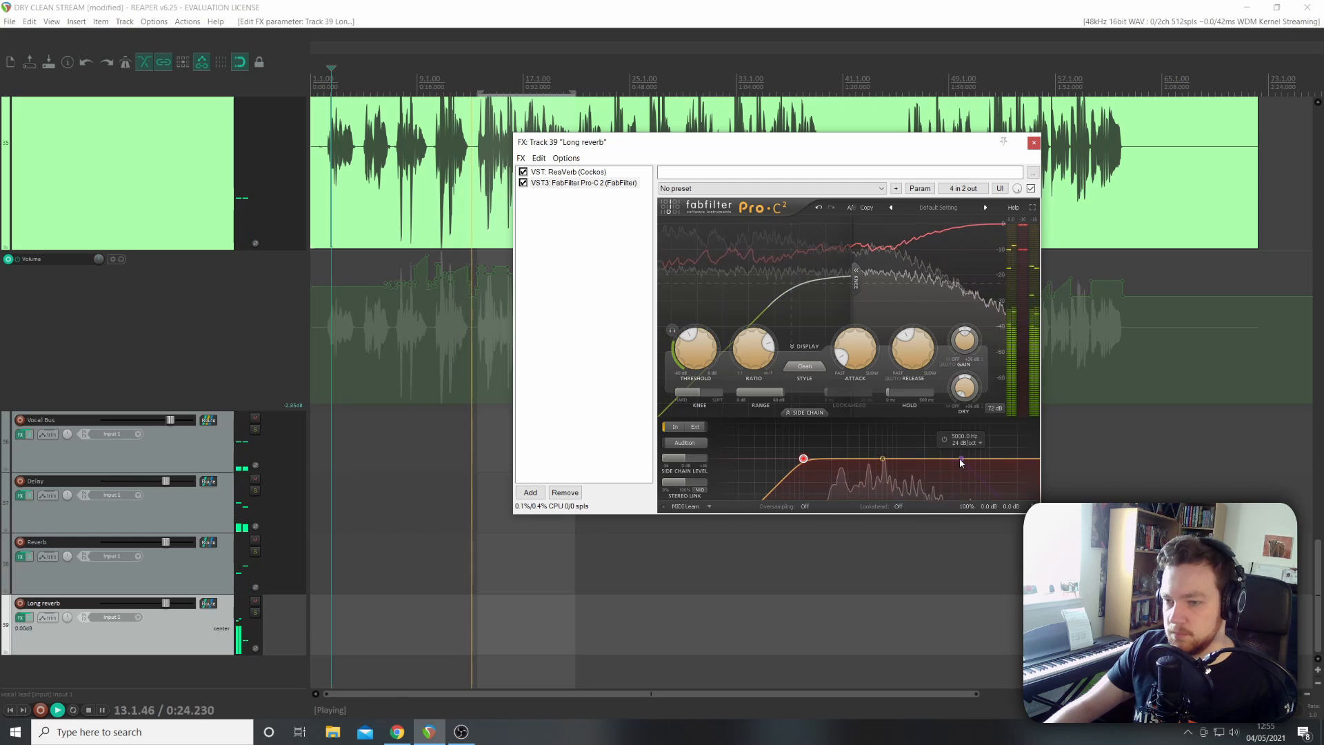
{"action": "left_click", "coordinate": [944, 440]}
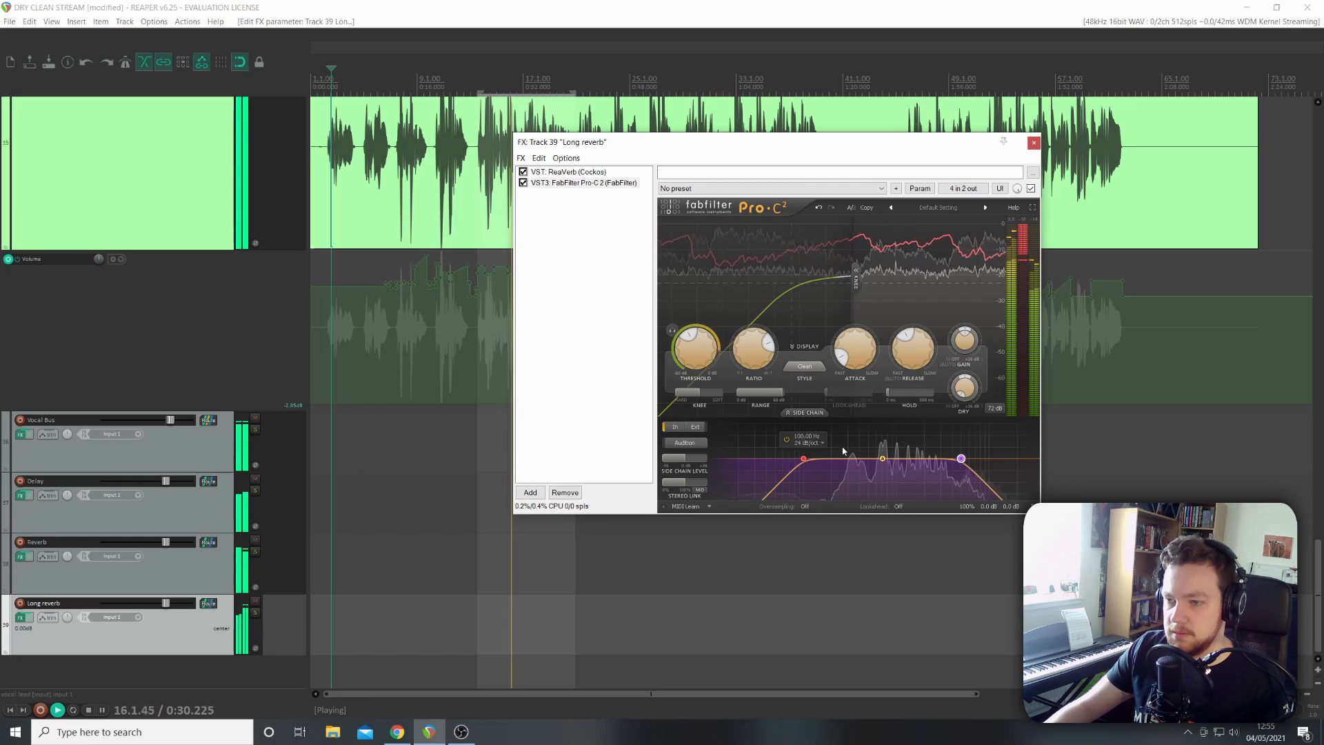
Switch the Pro-C 2 side chain to its external input and solo the Long reverb track during playback.
{"action": "left_click", "coordinate": [695, 427]}
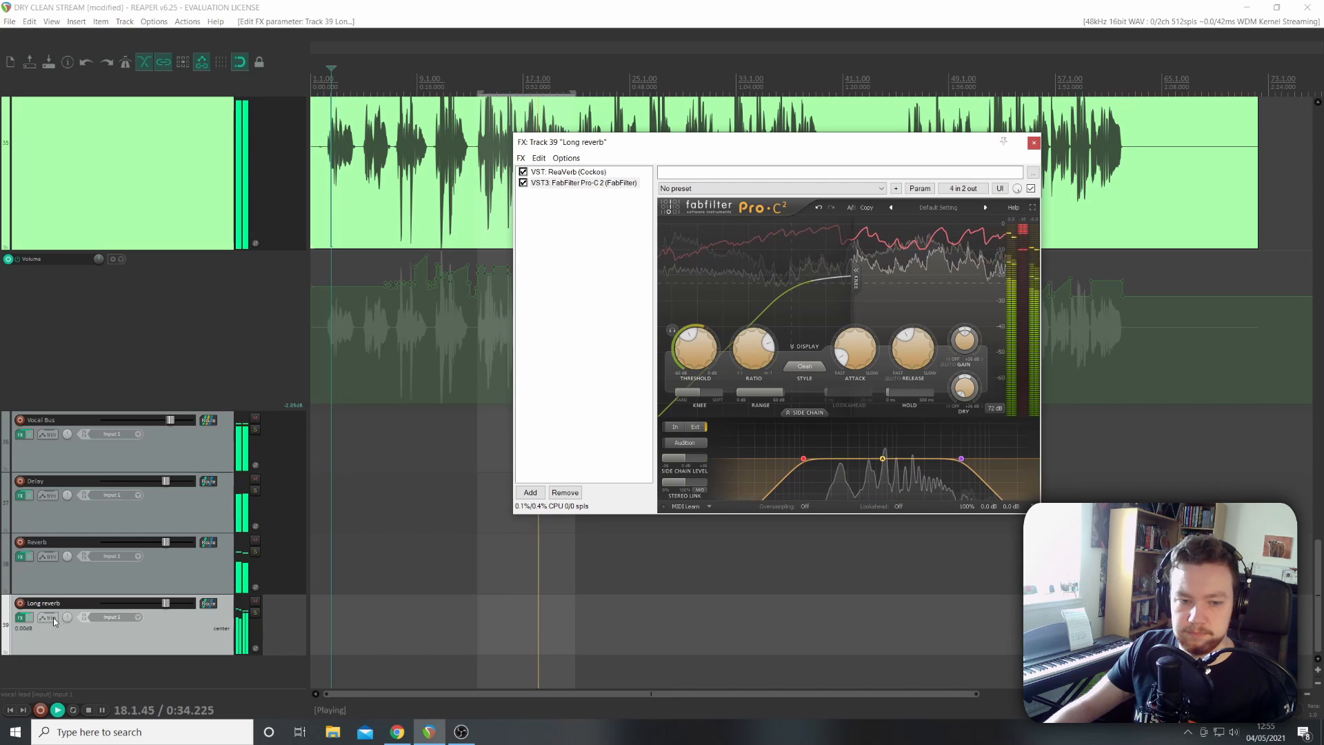
{"action": "left_click", "coordinate": [256, 613]}
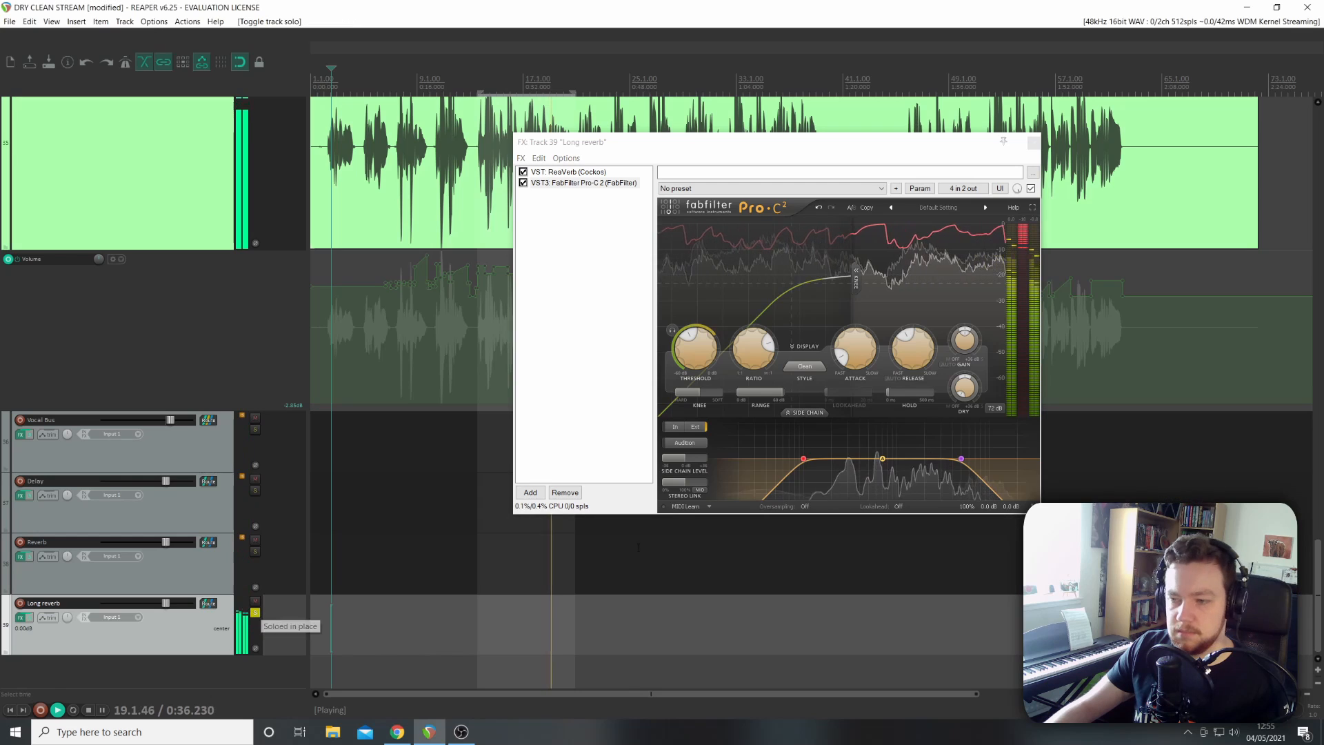
Switch Long reverb's Pro-C 2 side chain to its internal input, and raise the ratio and the threshold.
{"action": "left_click", "coordinate": [686, 425]}
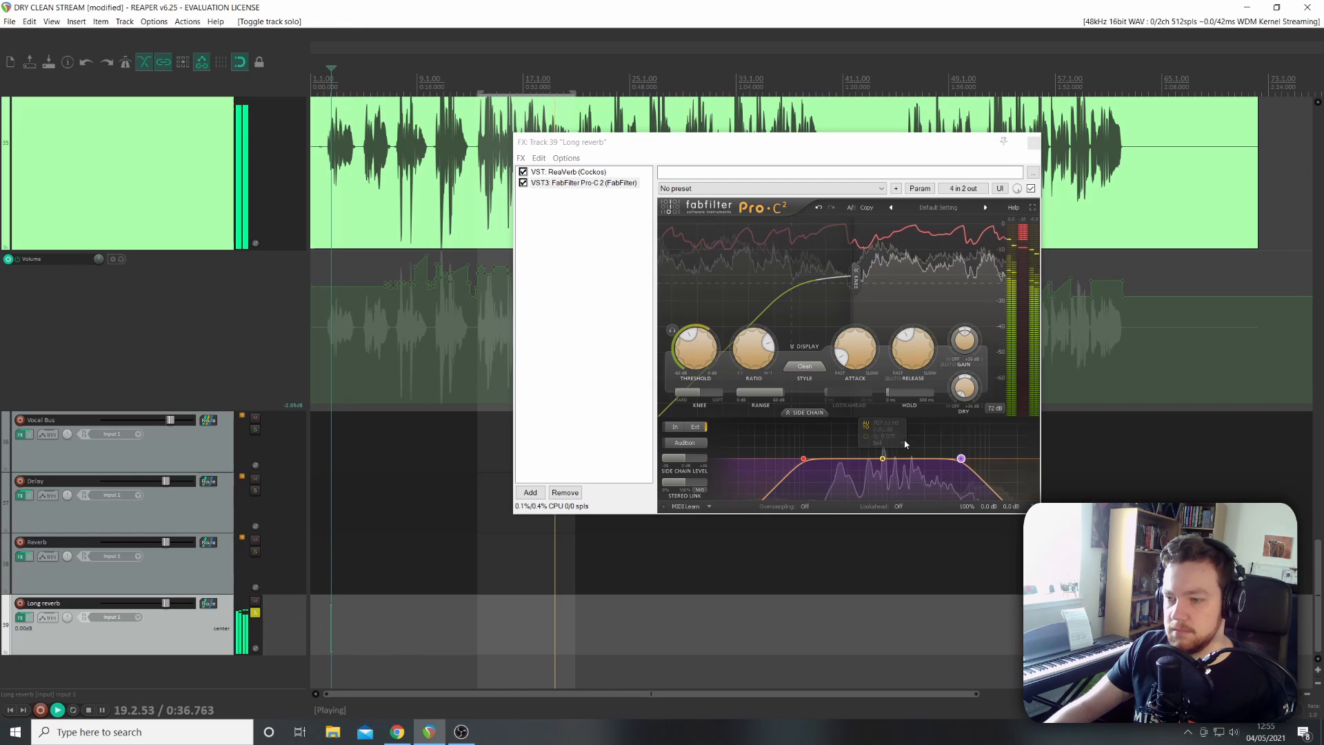
{"action": "left_click", "coordinate": [675, 427]}
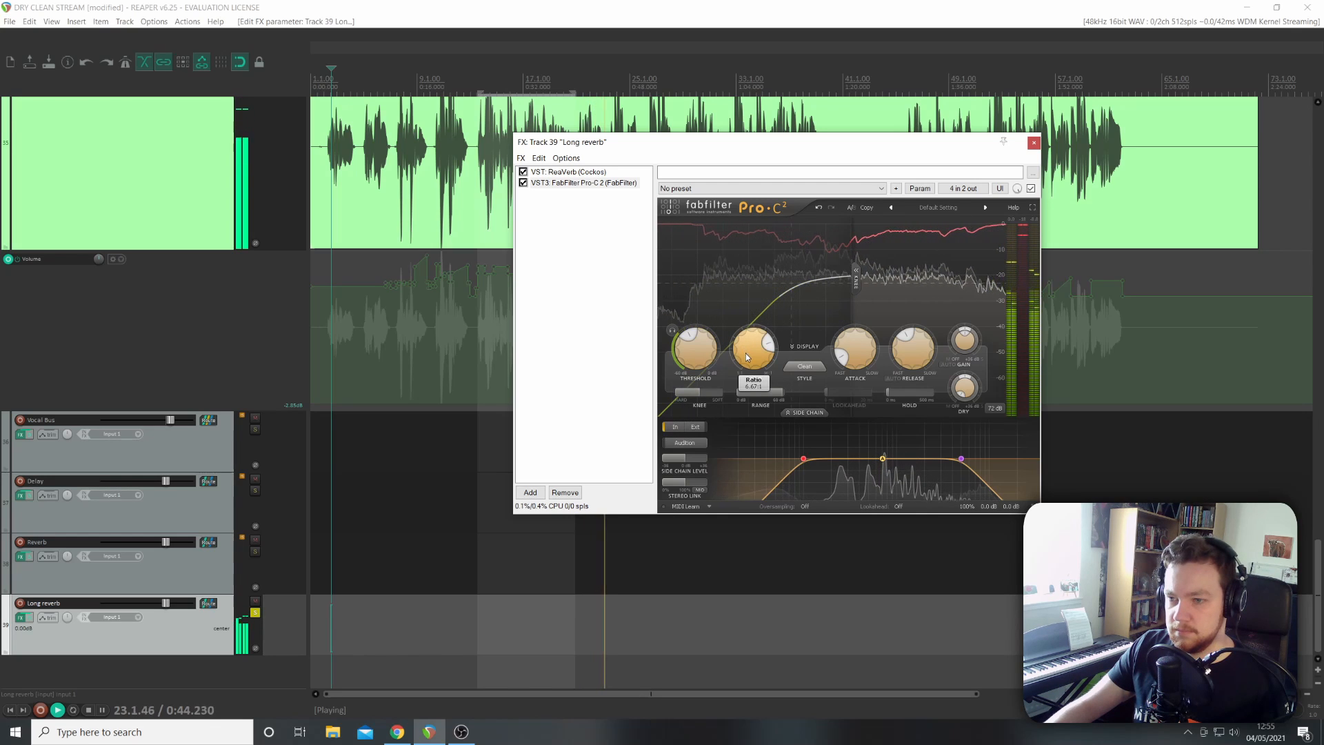
{"action": "left_click_drag", "start_coordinate": [747, 353], "coordinate": [749, 336]}
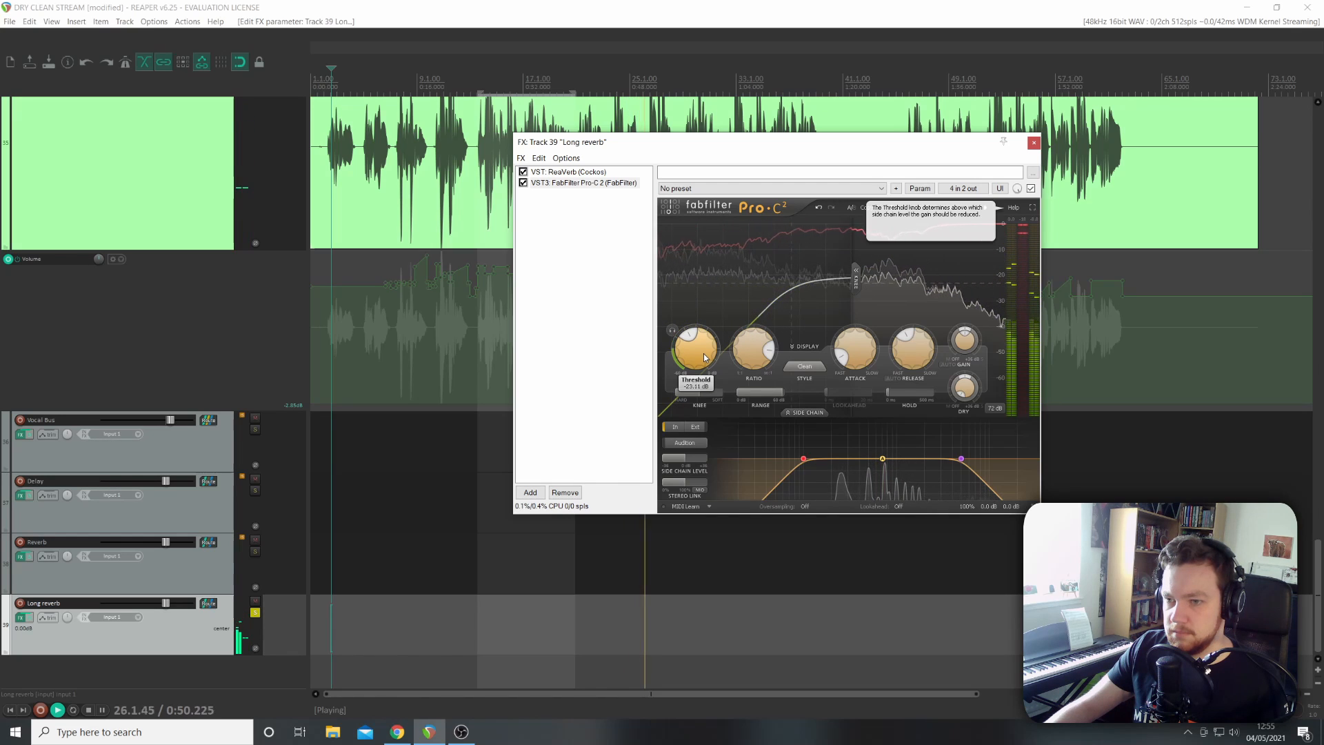
{"action": "scroll", "coordinate": [704, 352], "scroll_direction": "up", "scroll_amount": 5}
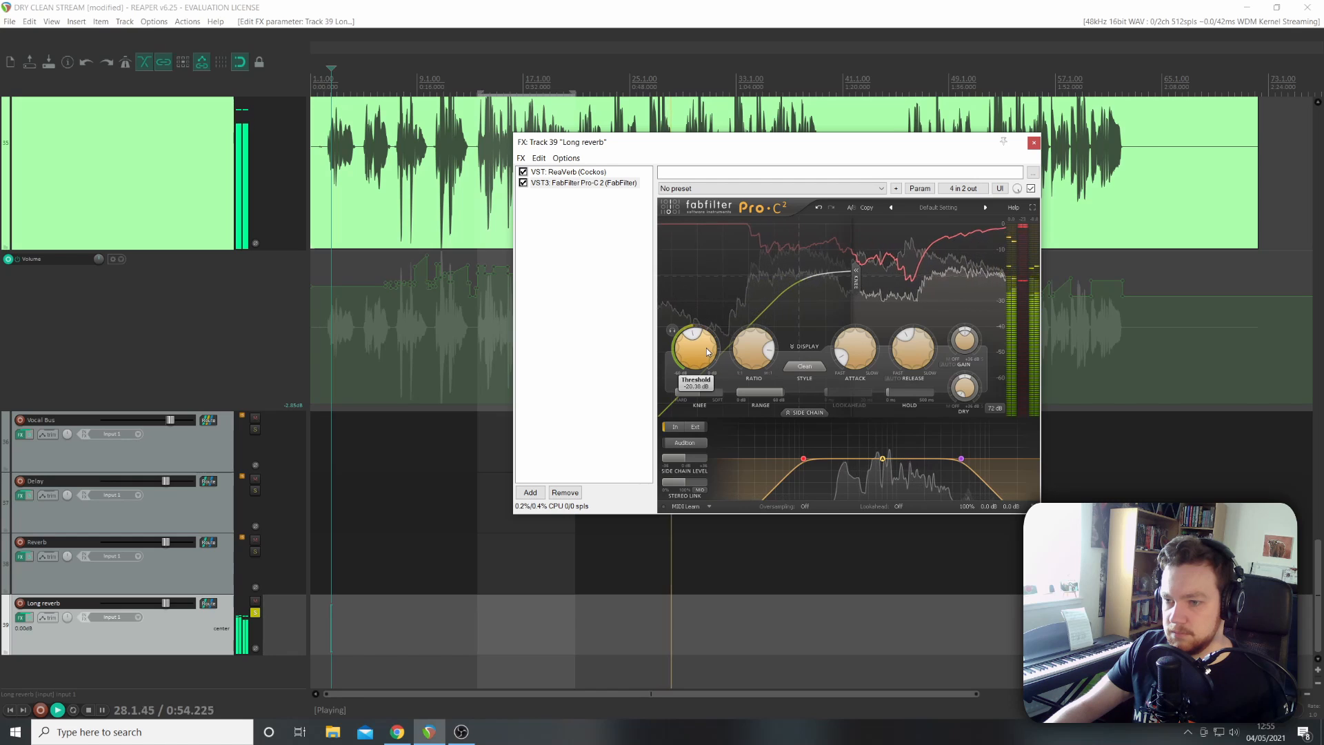
Try Pro-C 2's external side chain with a lower threshold, and briefly audition the side-chain signal.
{"action": "left_click", "coordinate": [696, 426]}
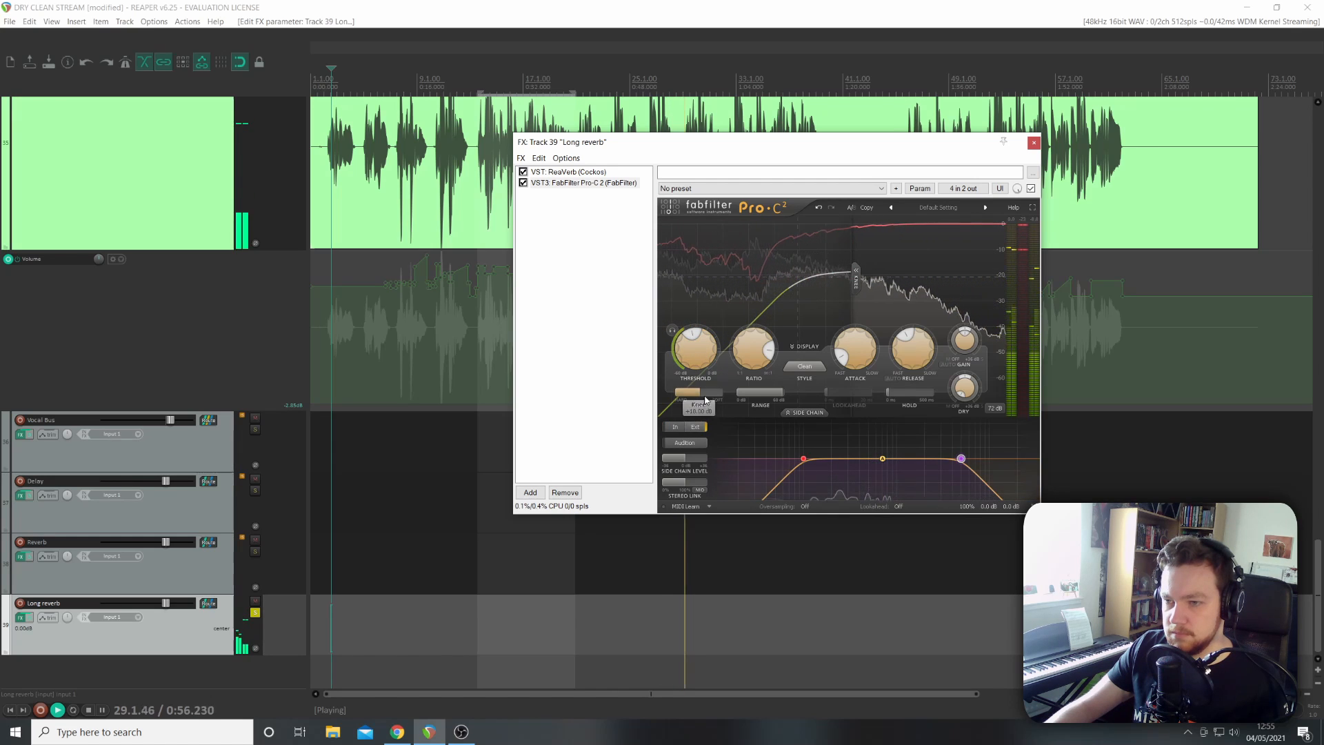
{"action": "scroll", "coordinate": [676, 363], "scroll_direction": "down", "scroll_amount": 15}
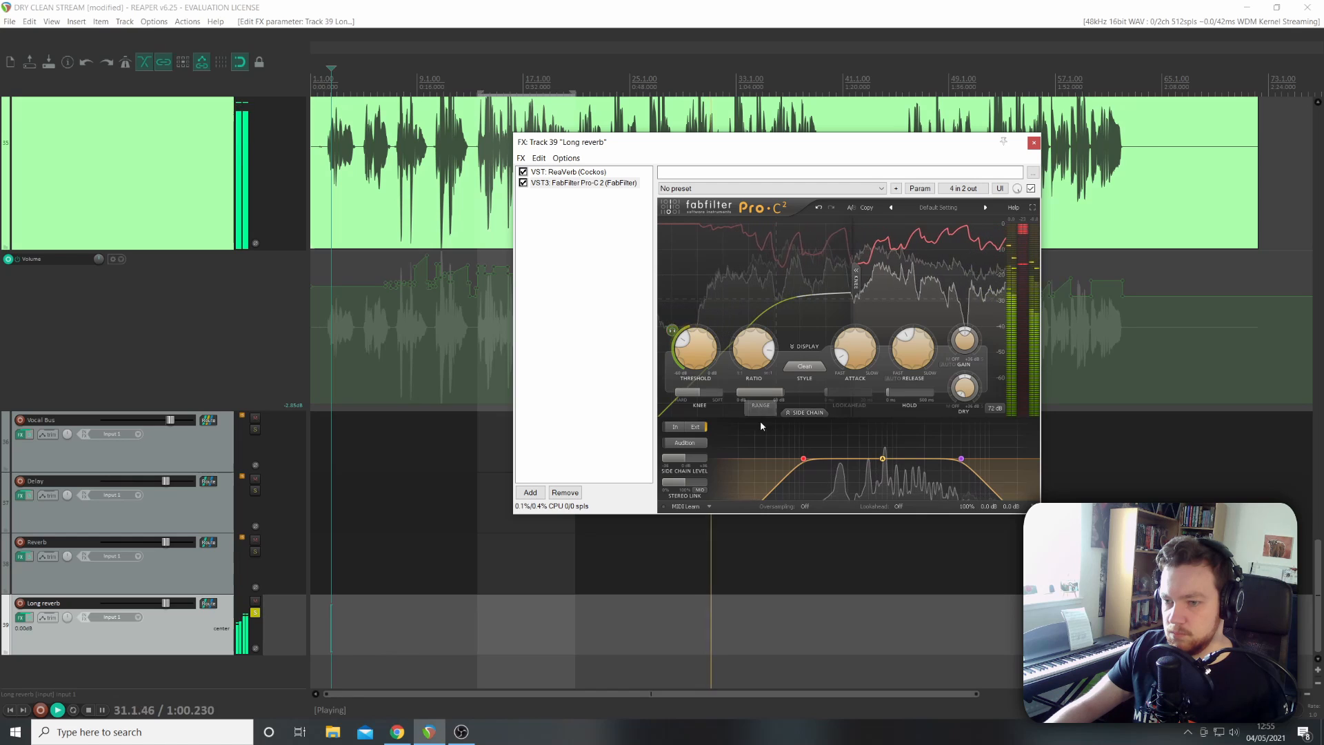
{"action": "left_click", "coordinate": [692, 443]}
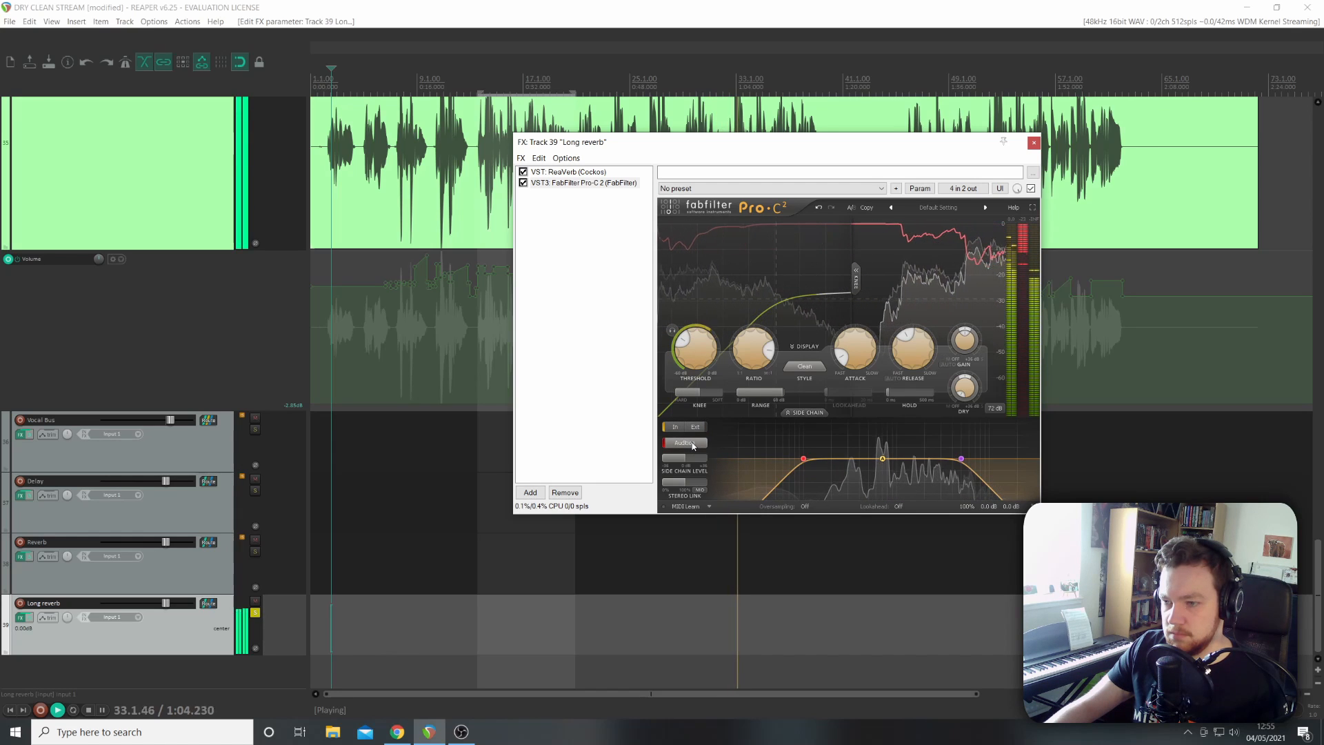
{"action": "left_click", "coordinate": [692, 446]}
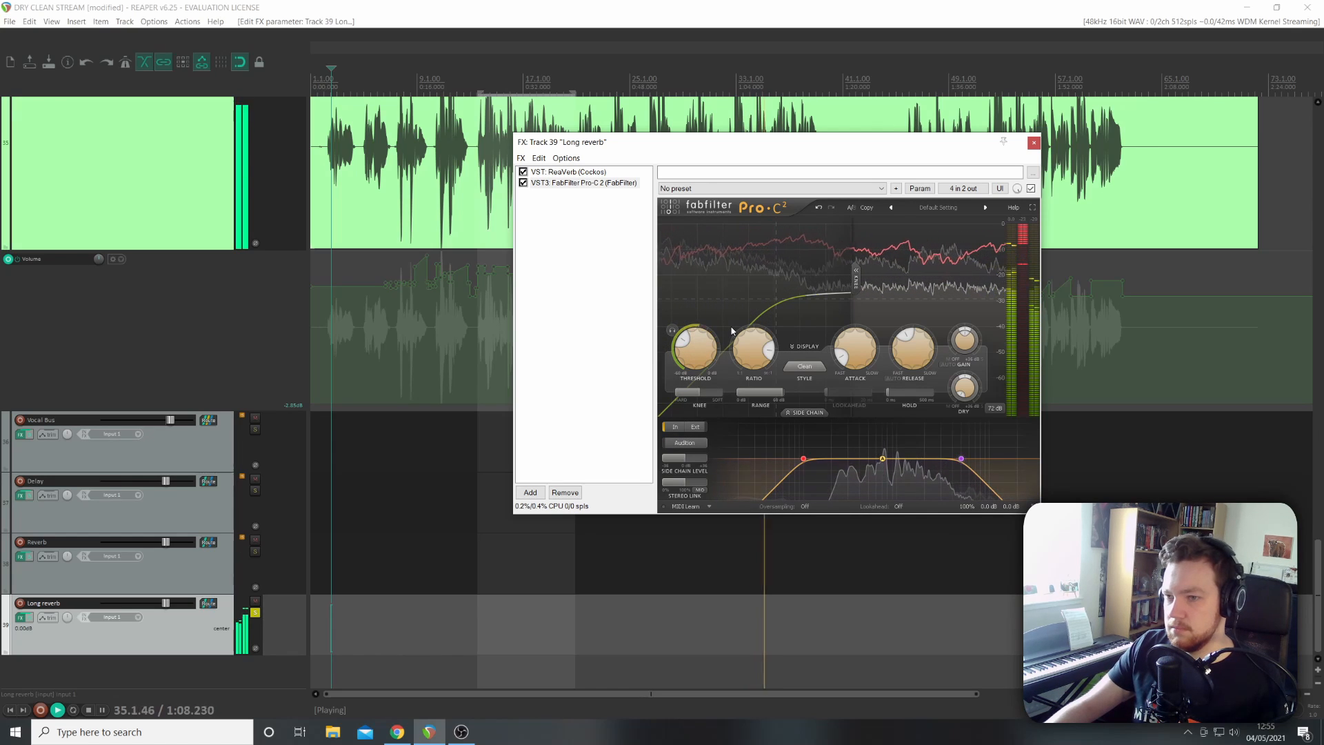
Set the Pro-C 2 threshold to about -23.39 dB, stop playback and close the Long reverb effects window.
{"action": "mouse_move", "coordinate": [692, 352]}
{"action": "left_click_drag", "start_coordinate": [692, 352], "coordinate": [692, 337]}
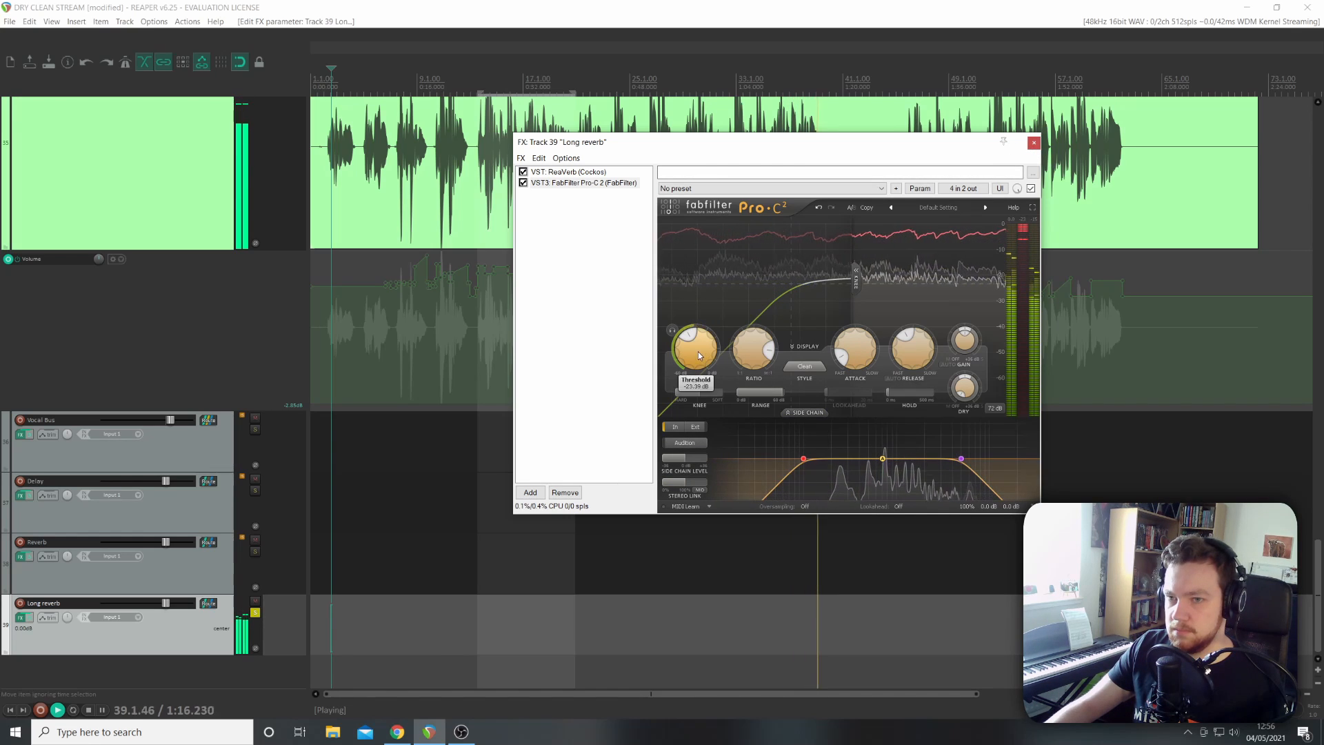
{"action": "key", "text": "space"}
{"action": "left_click", "coordinate": [1034, 143]}
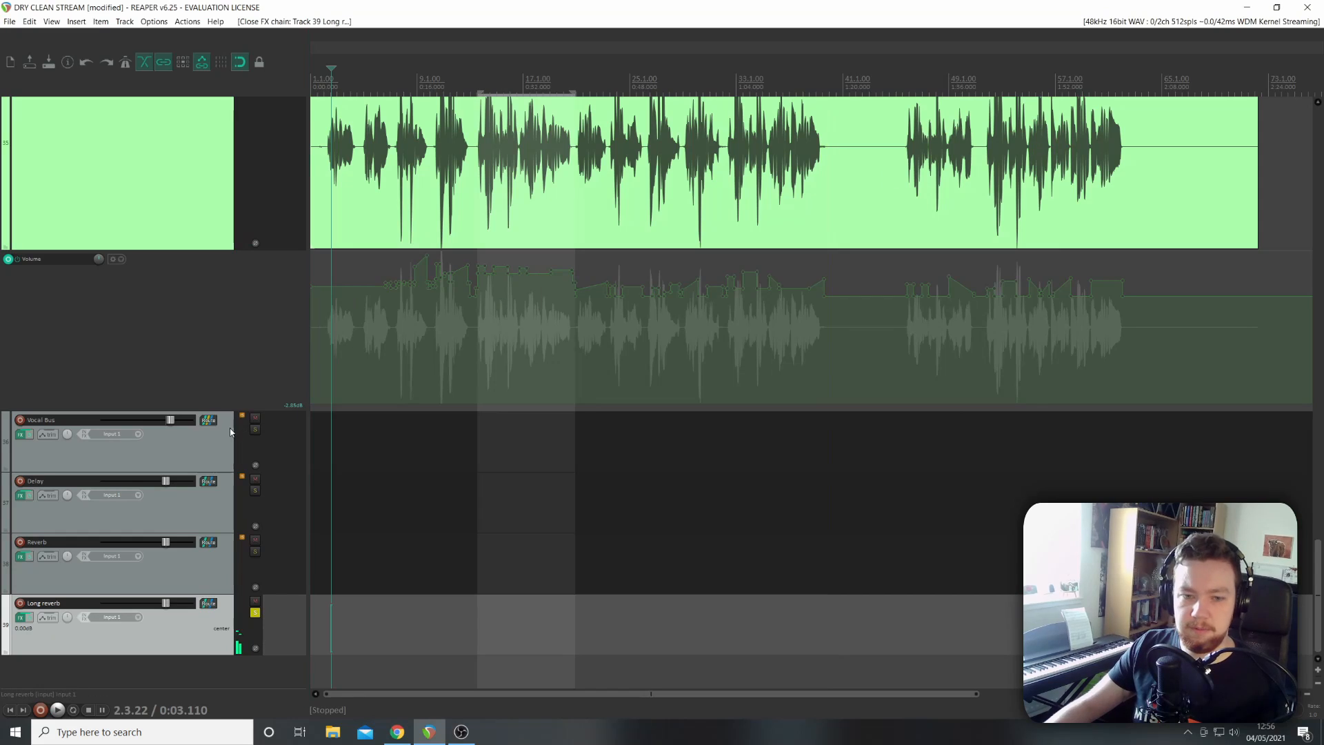
Unsolo the Long reverb track and play the full mix with the vocal bus, delay and reverb tracks in view.
{"action": "left_click", "coordinate": [255, 615]}
{"action": "scroll", "coordinate": [352, 266], "scroll_direction": "up", "scroll_amount": 3}
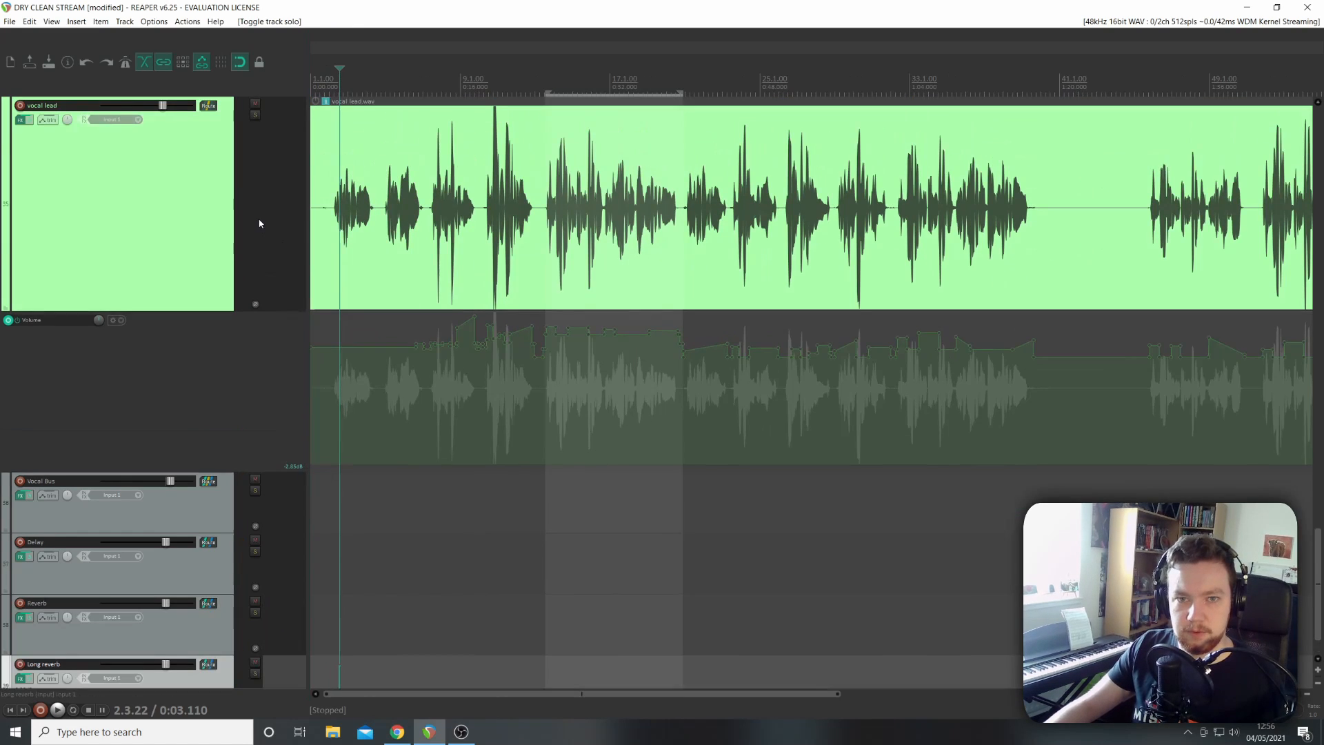
{"action": "key", "text": "space"}
{"action": "scroll", "coordinate": [149, 449], "scroll_direction": "down", "scroll_amount": 2}
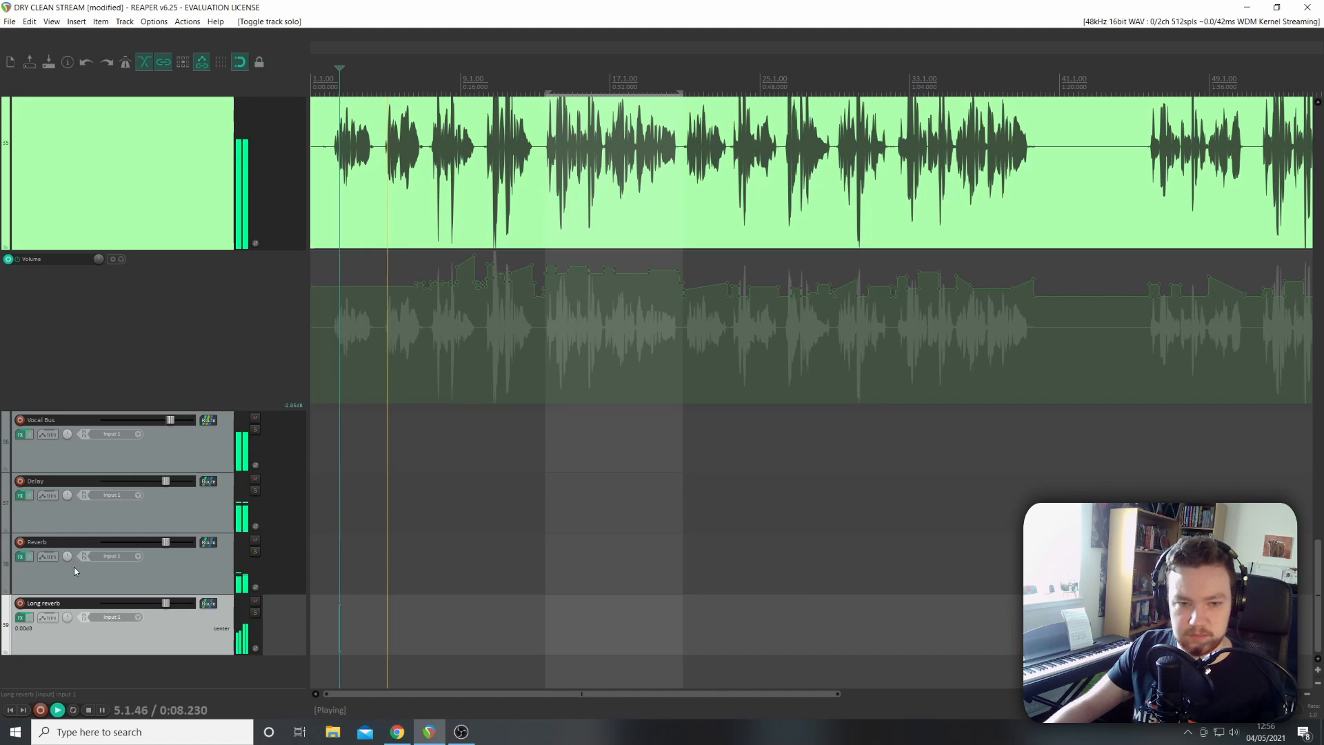
Set Long reverb's first vocal lead receive to about -22.28 dB, and mute and unmute the track to compare.
{"action": "left_click", "coordinate": [208, 603]}
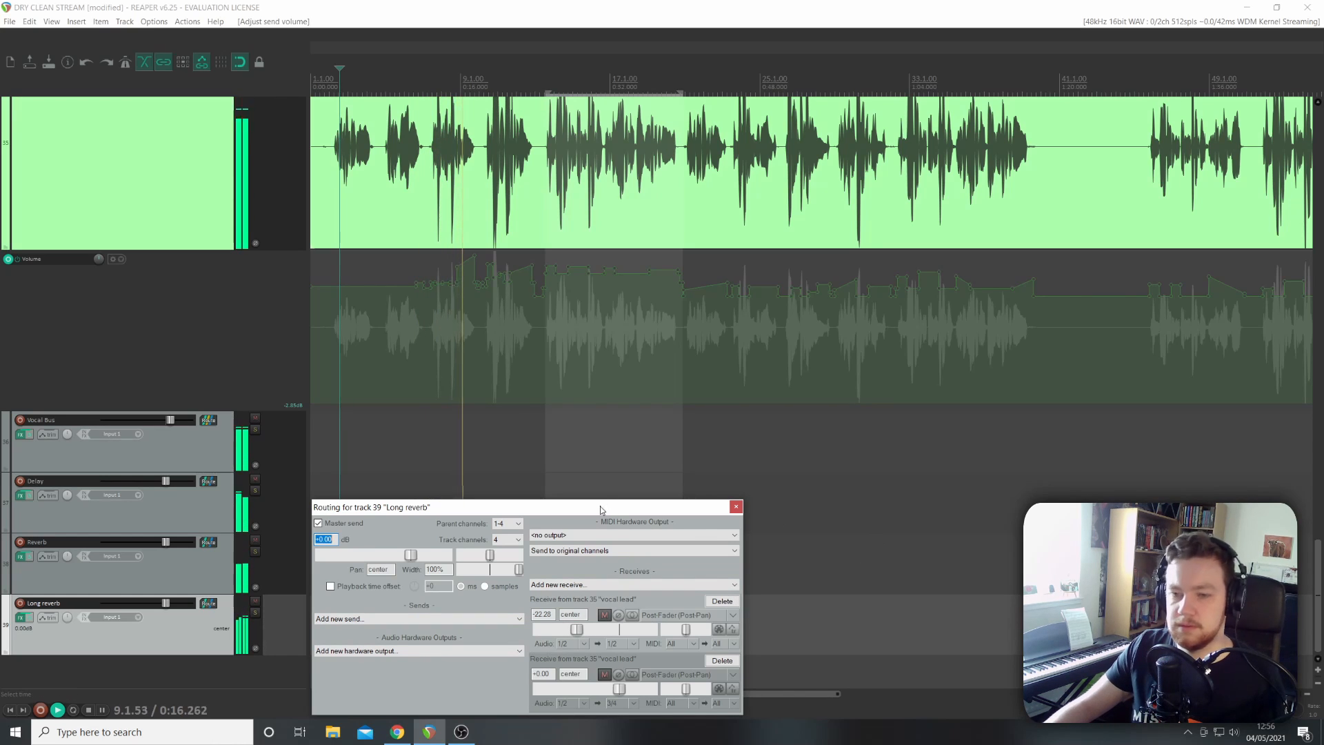
{"action": "left_click", "coordinate": [736, 507]}
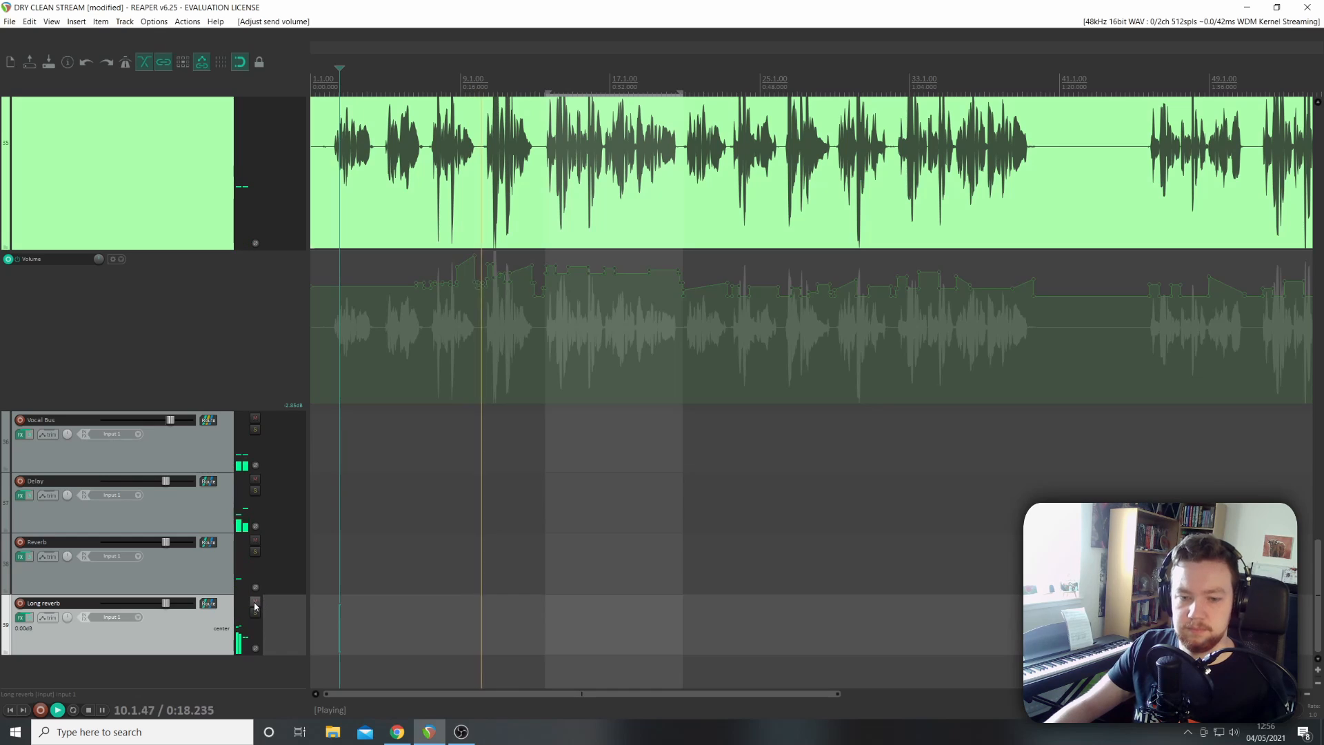
{"action": "left_click", "coordinate": [254, 604]}
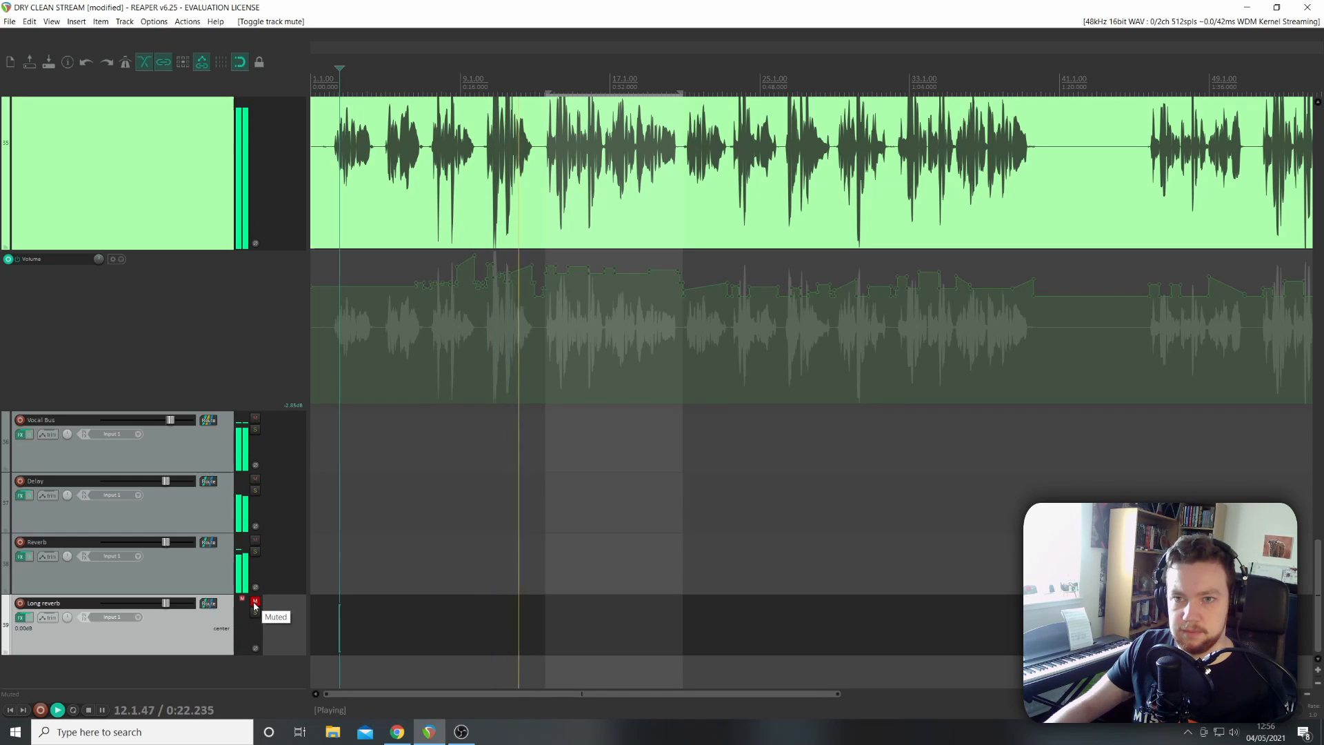
{"action": "left_click", "coordinate": [255, 605]}
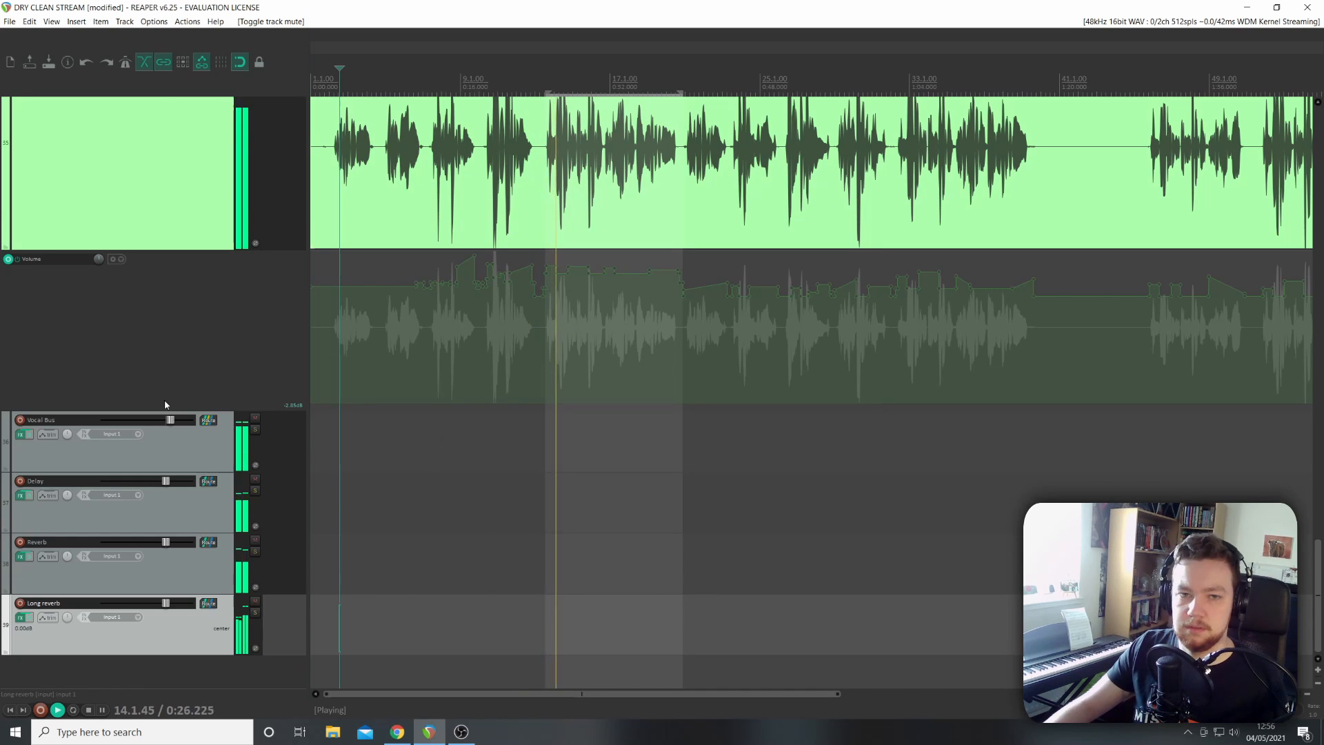
Stop and replay the mix while examining the guitar, harmony vocal and reverb tracks.
{"action": "scroll", "coordinate": [159, 423], "scroll_direction": "up", "scroll_amount": 10}
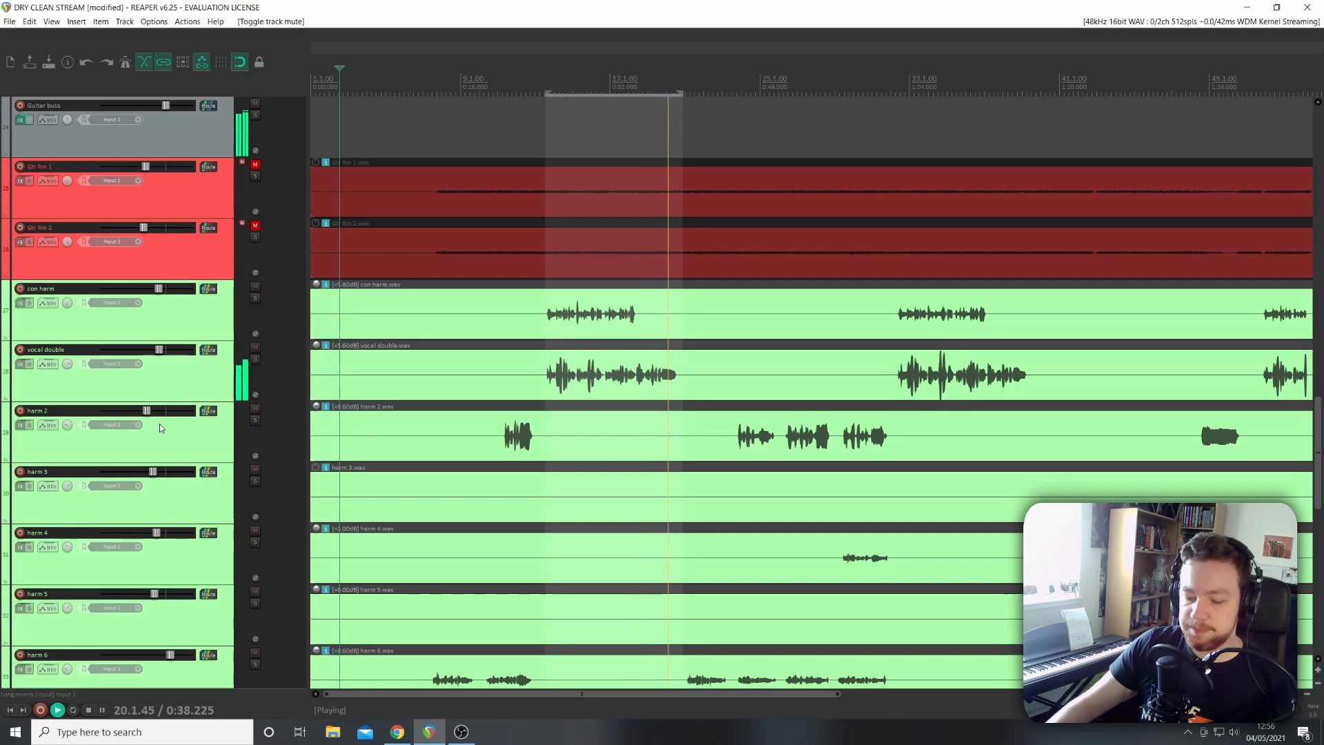
{"action": "key", "text": "space"}
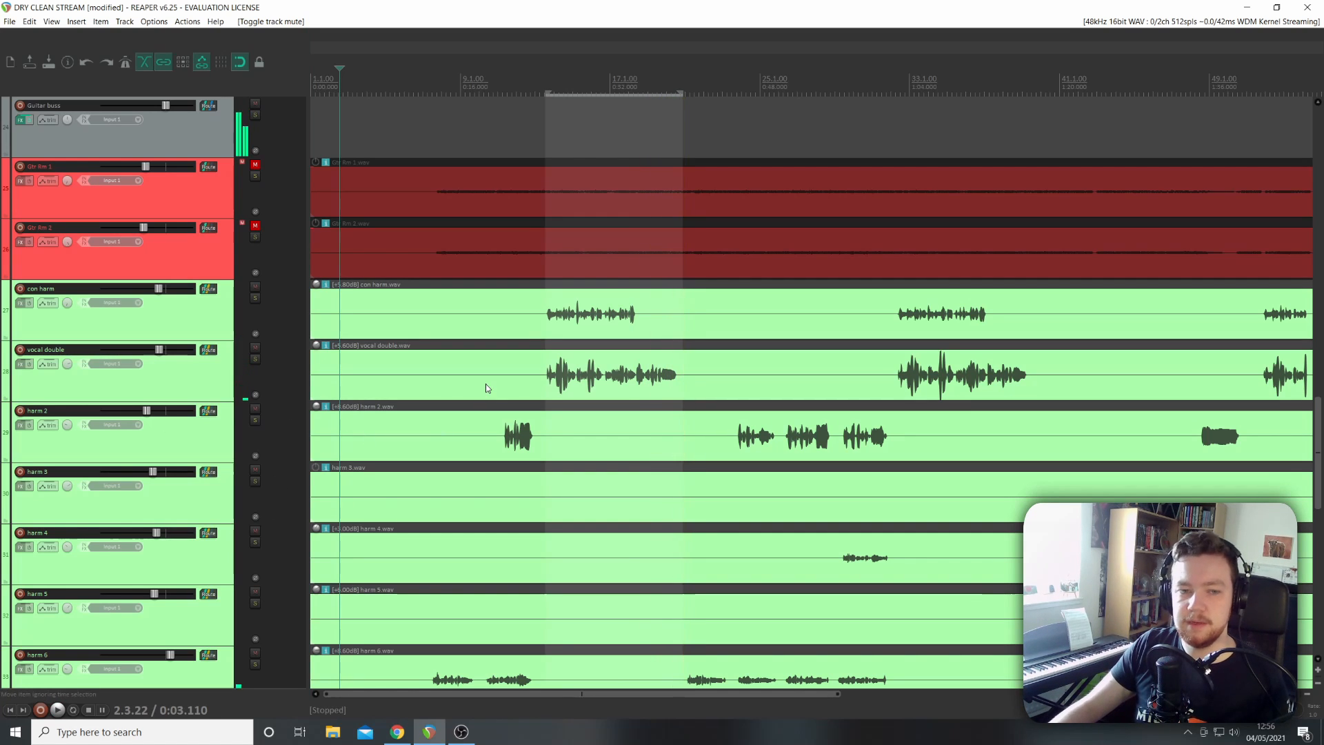
{"action": "scroll", "coordinate": [191, 352], "scroll_direction": "down", "scroll_amount": 10}
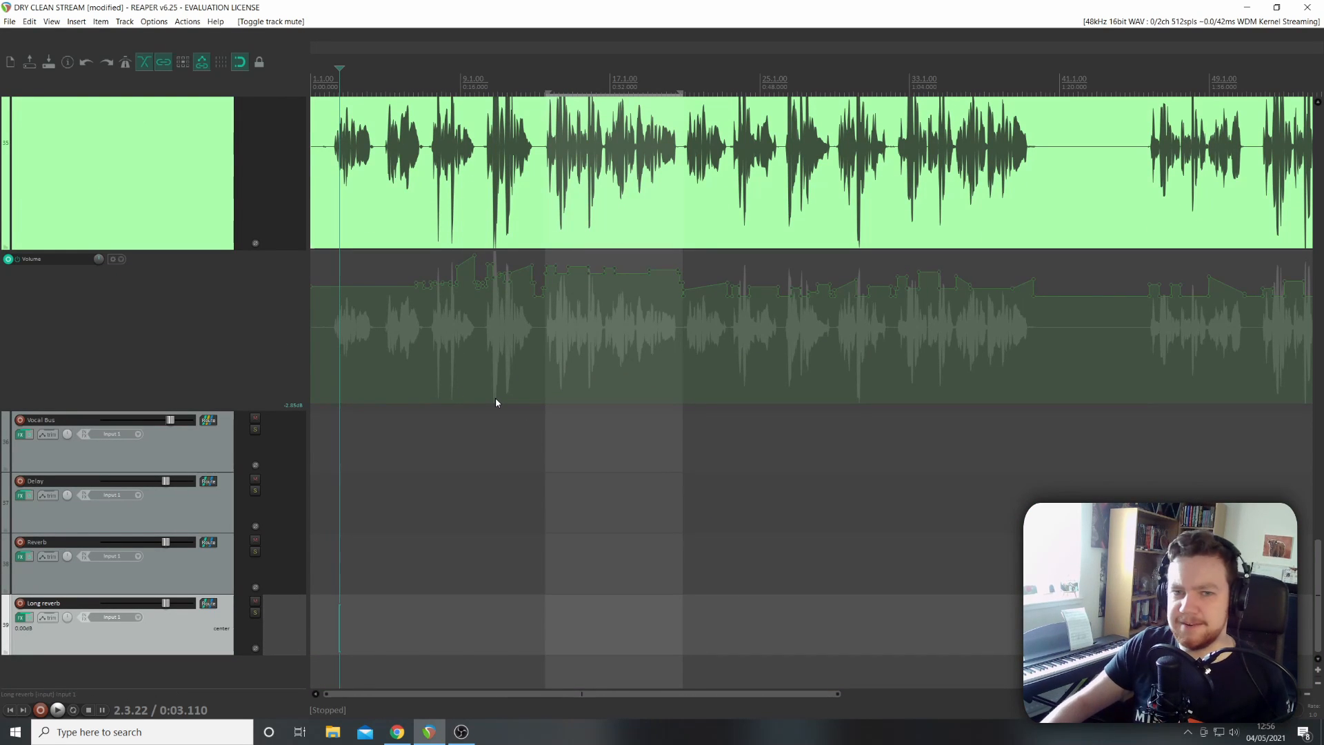
{"action": "scroll", "coordinate": [114, 343], "scroll_direction": "up", "scroll_amount": 10}
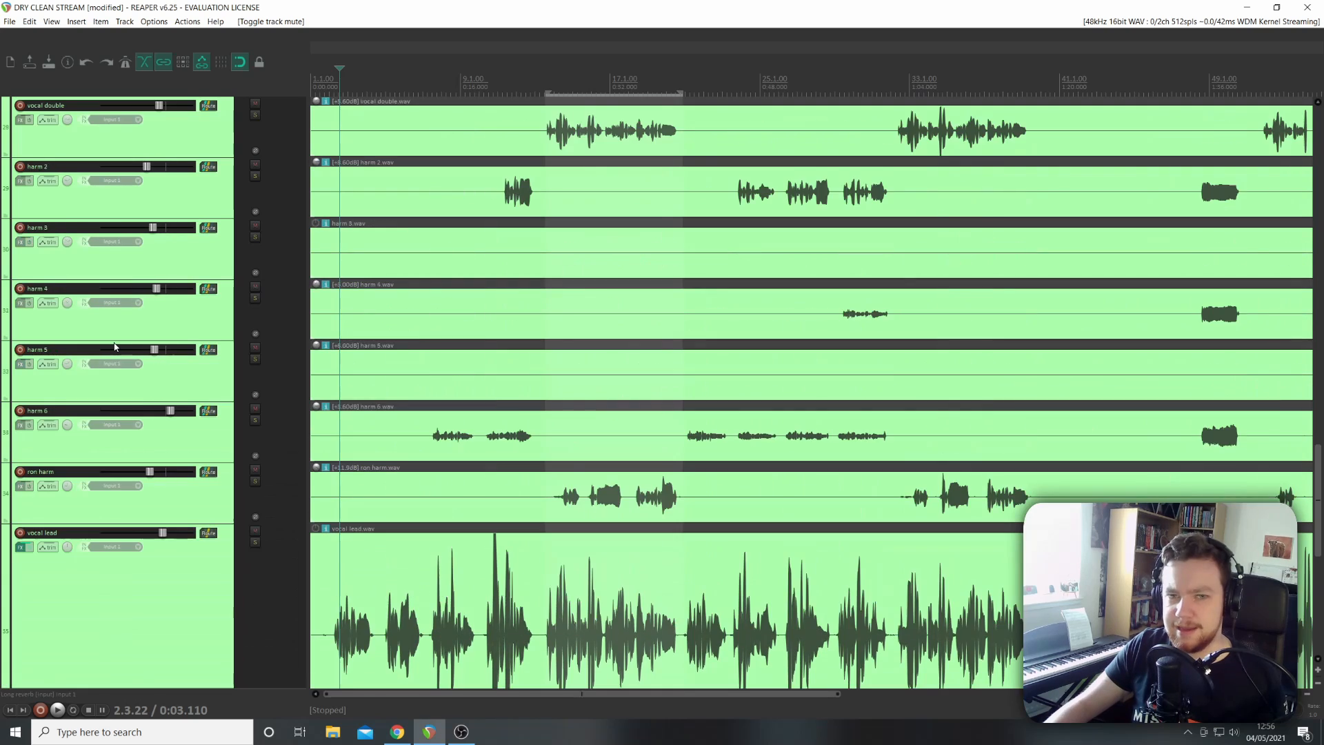
{"action": "scroll", "coordinate": [114, 347], "scroll_direction": "up", "scroll_amount": 3}
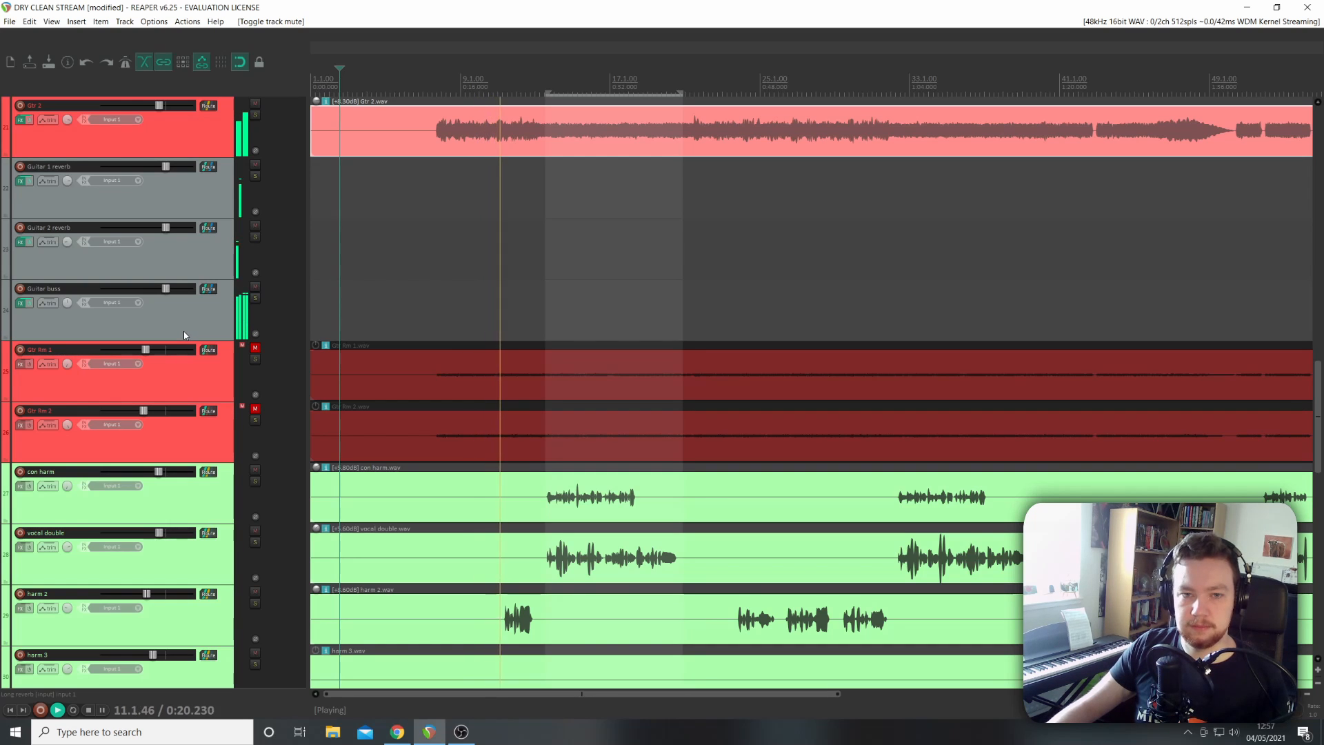
{"action": "scroll", "coordinate": [662, 344], "scroll_direction": "down", "scroll_amount": 5}
{"action": "scroll", "coordinate": [114, 297], "scroll_direction": "down", "scroll_amount": 15}
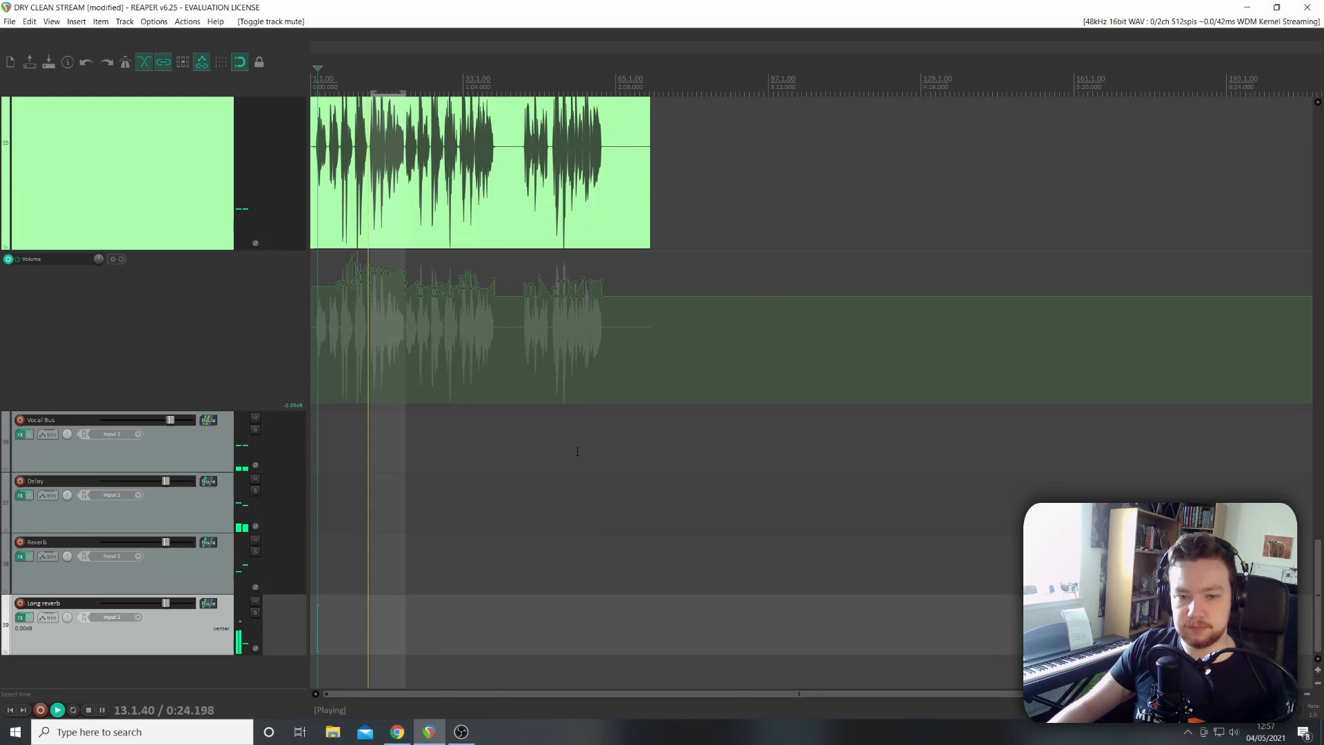
{"action": "scroll", "coordinate": [577, 450], "scroll_direction": "up", "scroll_amount": 3}
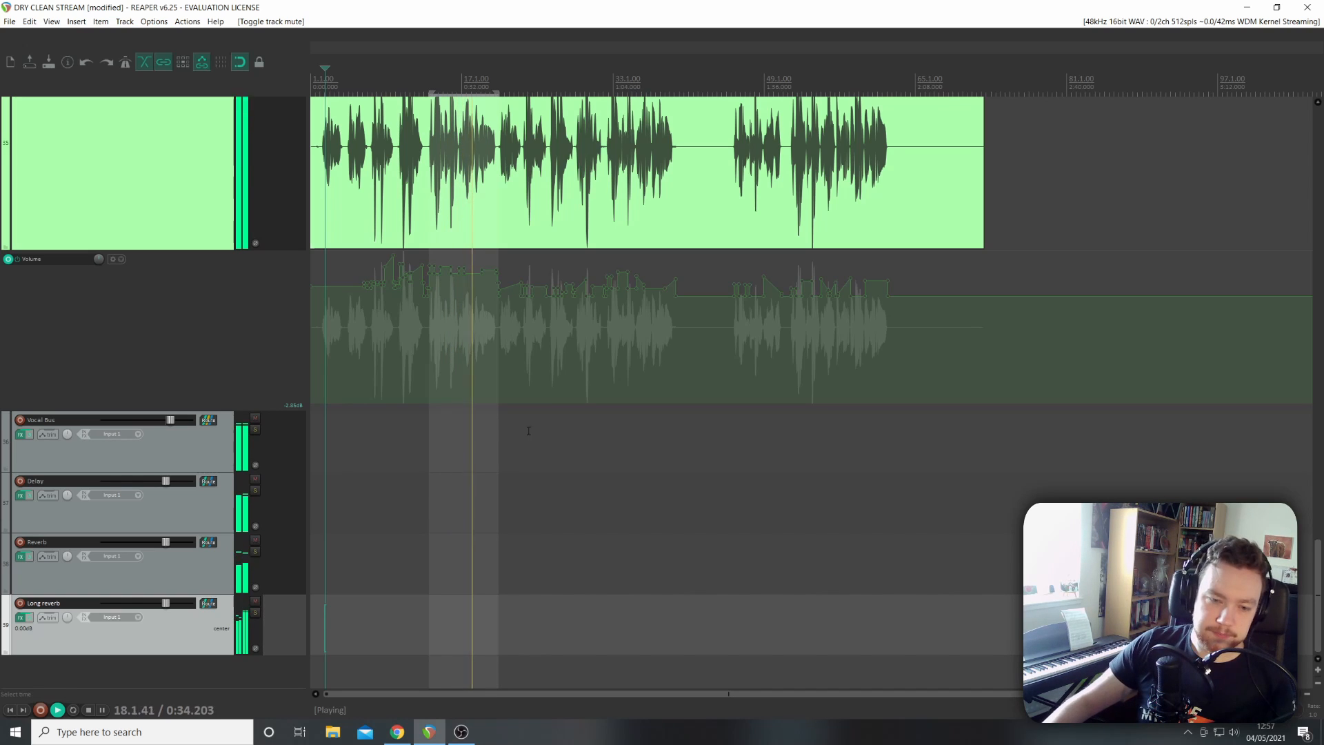
Add the FabFilter Pro-Q 2 equalizer after Pro-C 2 in the Long reverb track's effects chain.
{"action": "left_click", "coordinate": [22, 621]}
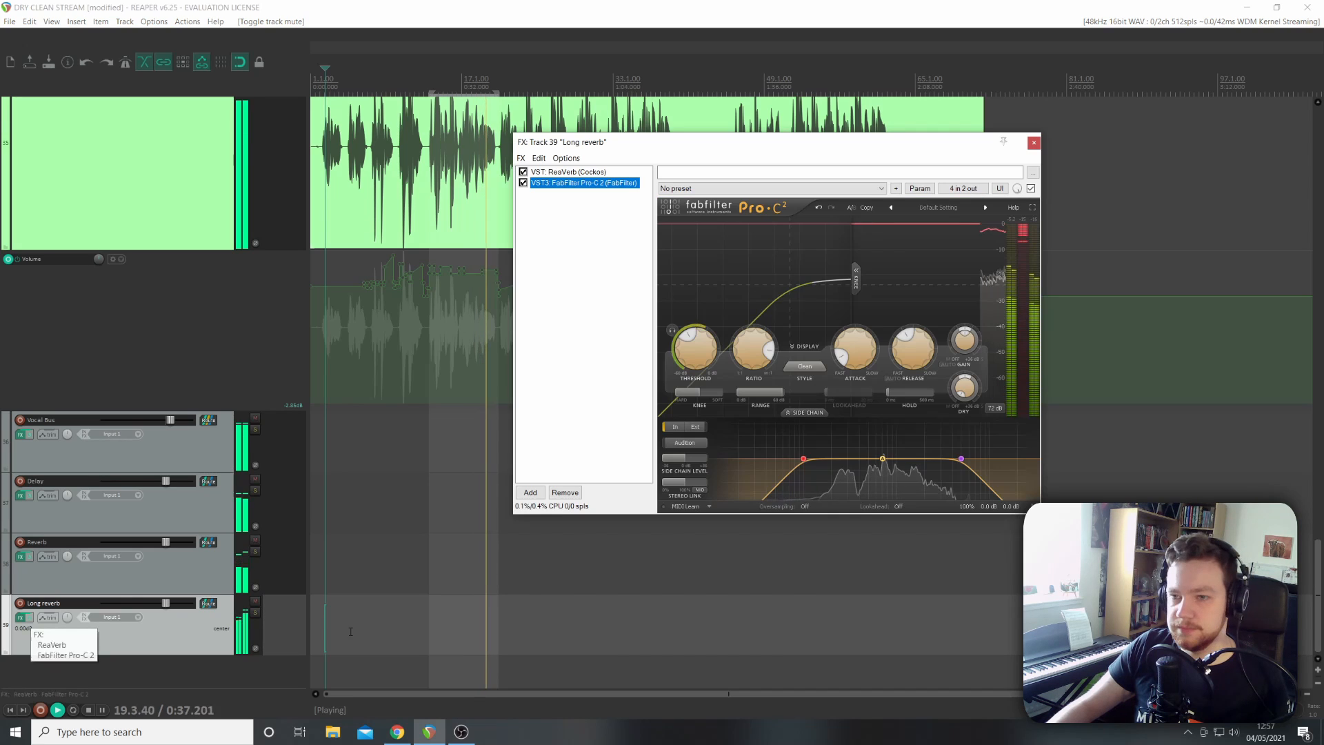
{"action": "double_click", "coordinate": [569, 296]}
{"action": "left_click", "coordinate": [790, 208]}
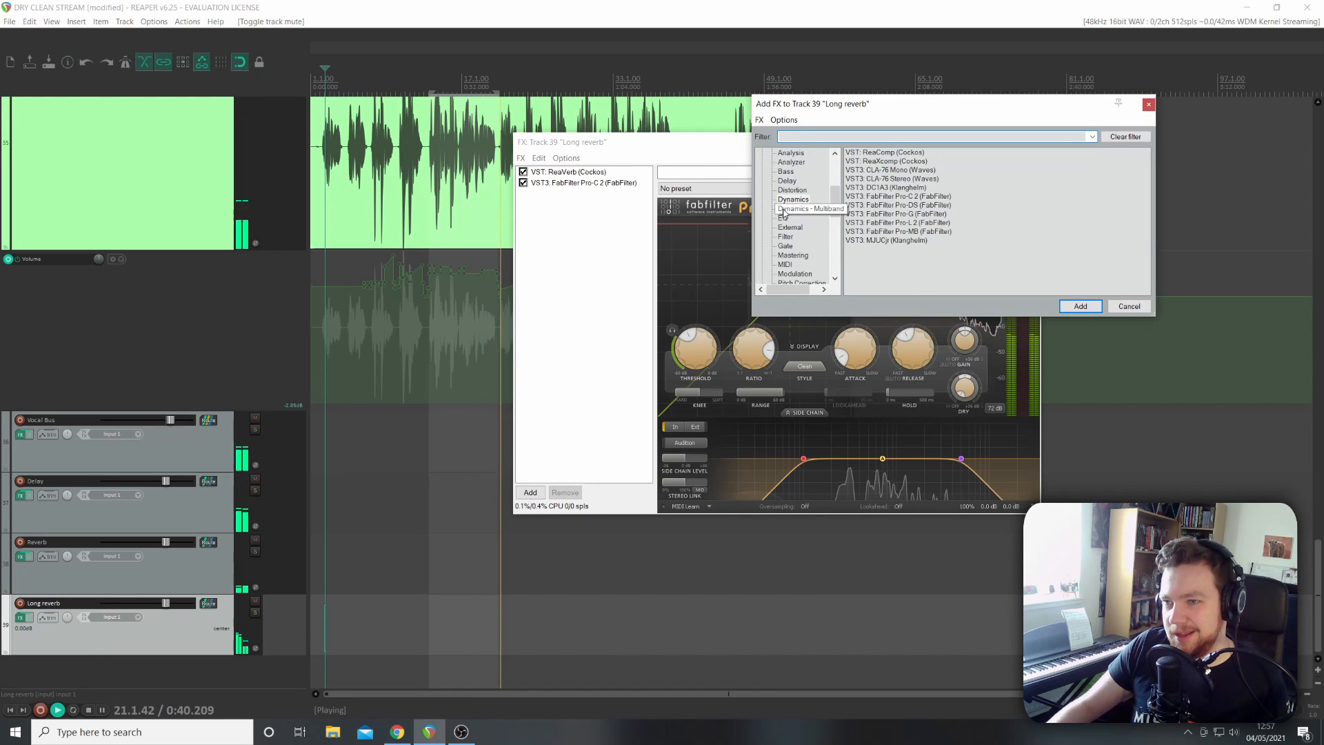
{"action": "left_click", "coordinate": [783, 218]}
{"action": "left_click", "coordinate": [880, 162]}
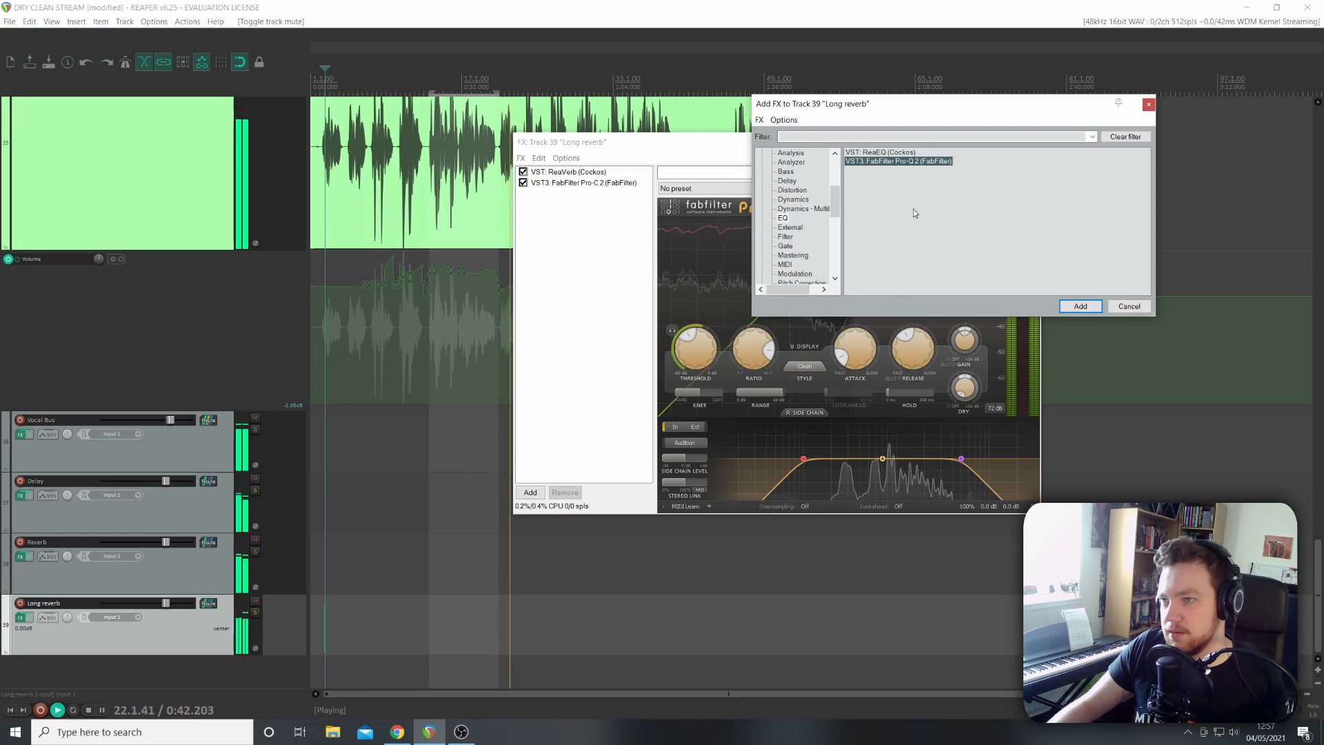
{"action": "left_click", "coordinate": [1081, 306]}
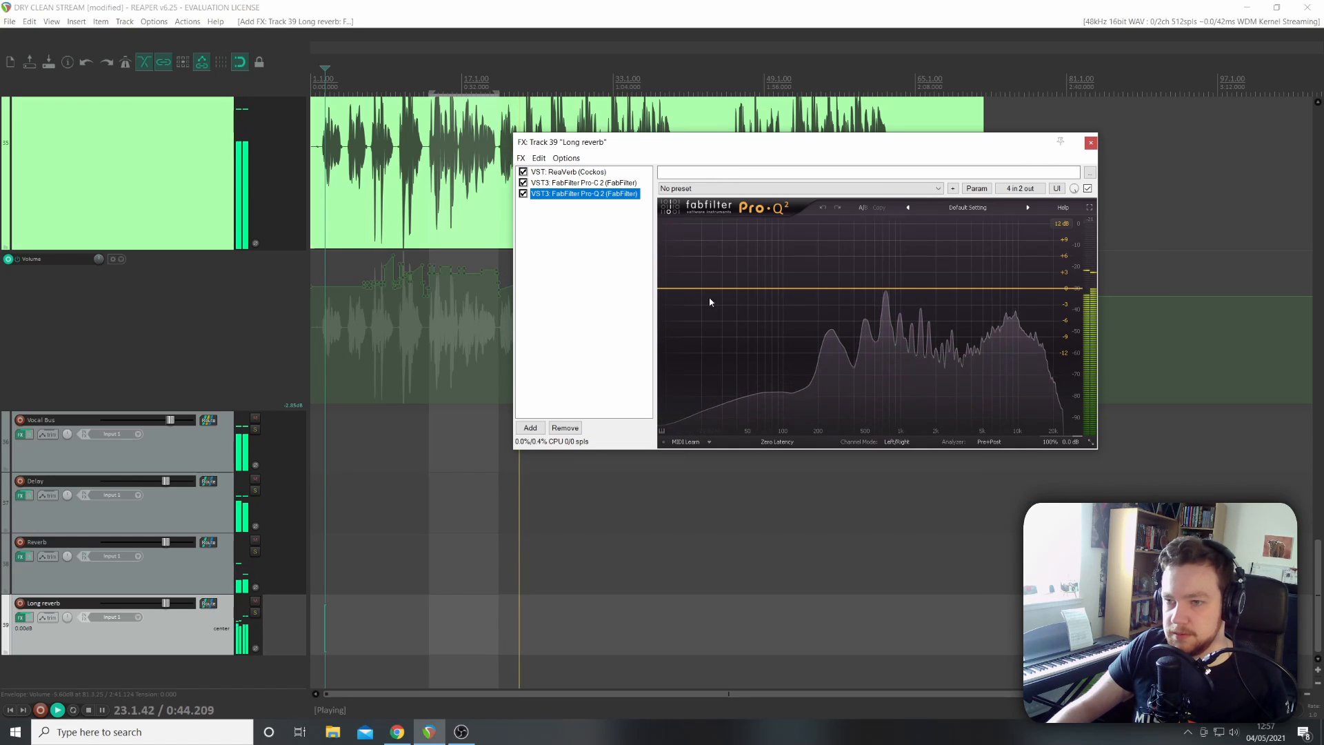
Create a low-cut band in Long reverb's Pro-Q 2 and set its frequency to 250 Hz.
{"action": "left_click", "coordinate": [686, 289]}
{"action": "double_click", "coordinate": [680, 266]}
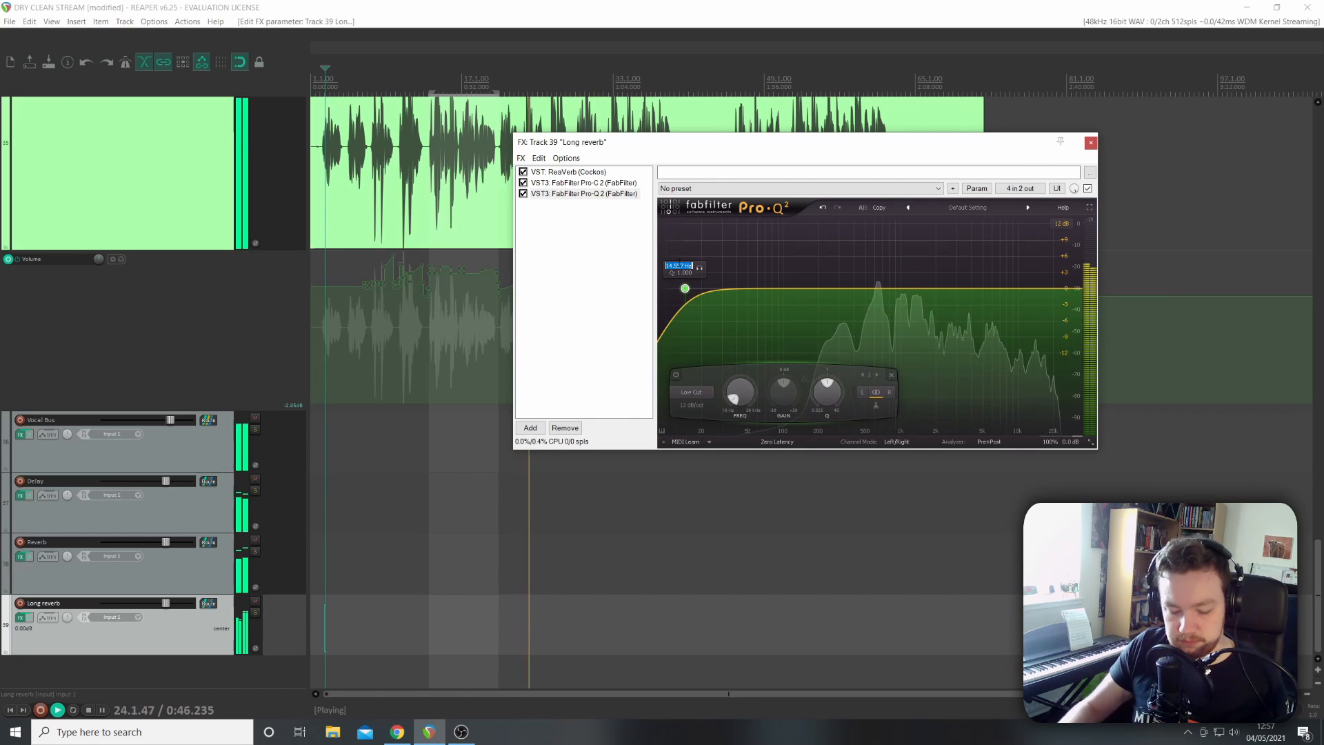
{"action": "type", "text": "250"}
{"action": "key", "text": "Return"}
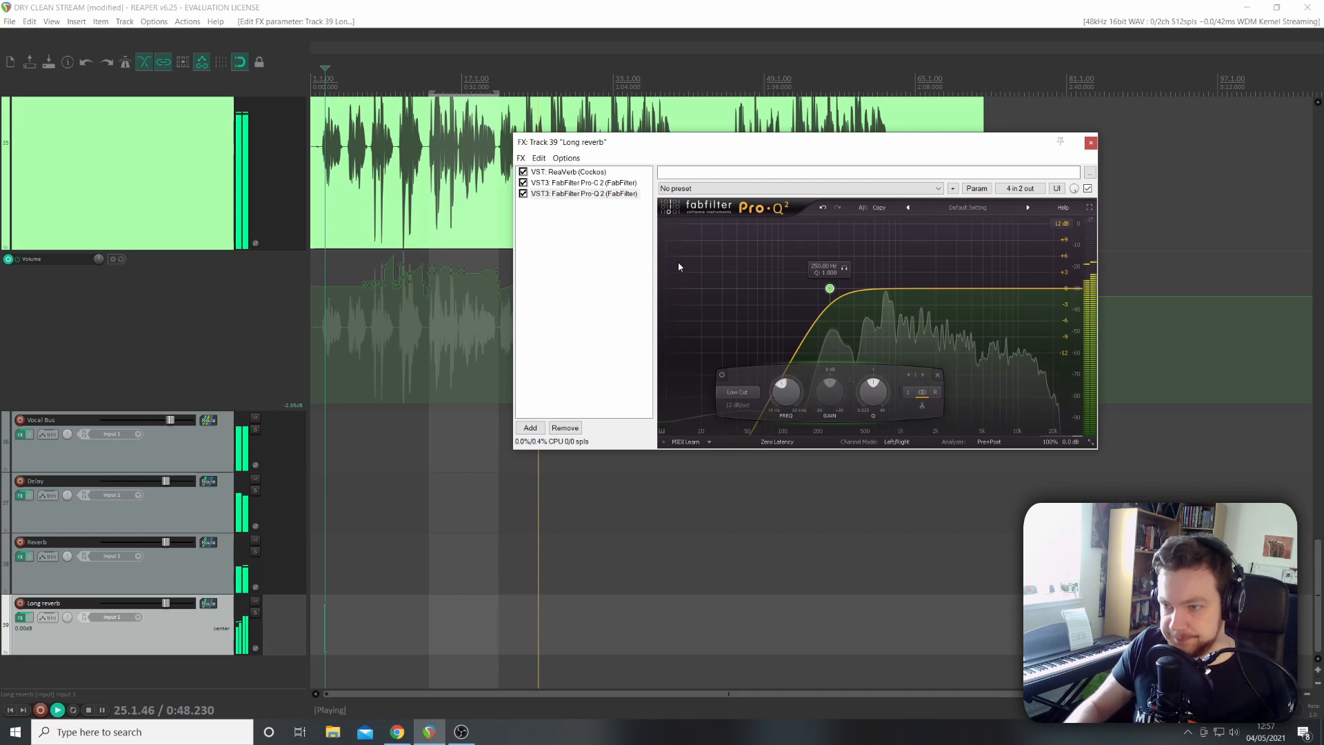
Create a high-cut band at about 6.7 kHz in Long reverb's Pro-Q 2 and close the effects window.
{"action": "left_click", "coordinate": [1059, 289]}
{"action": "left_click_drag", "start_coordinate": [1060, 289], "coordinate": [992, 289]}
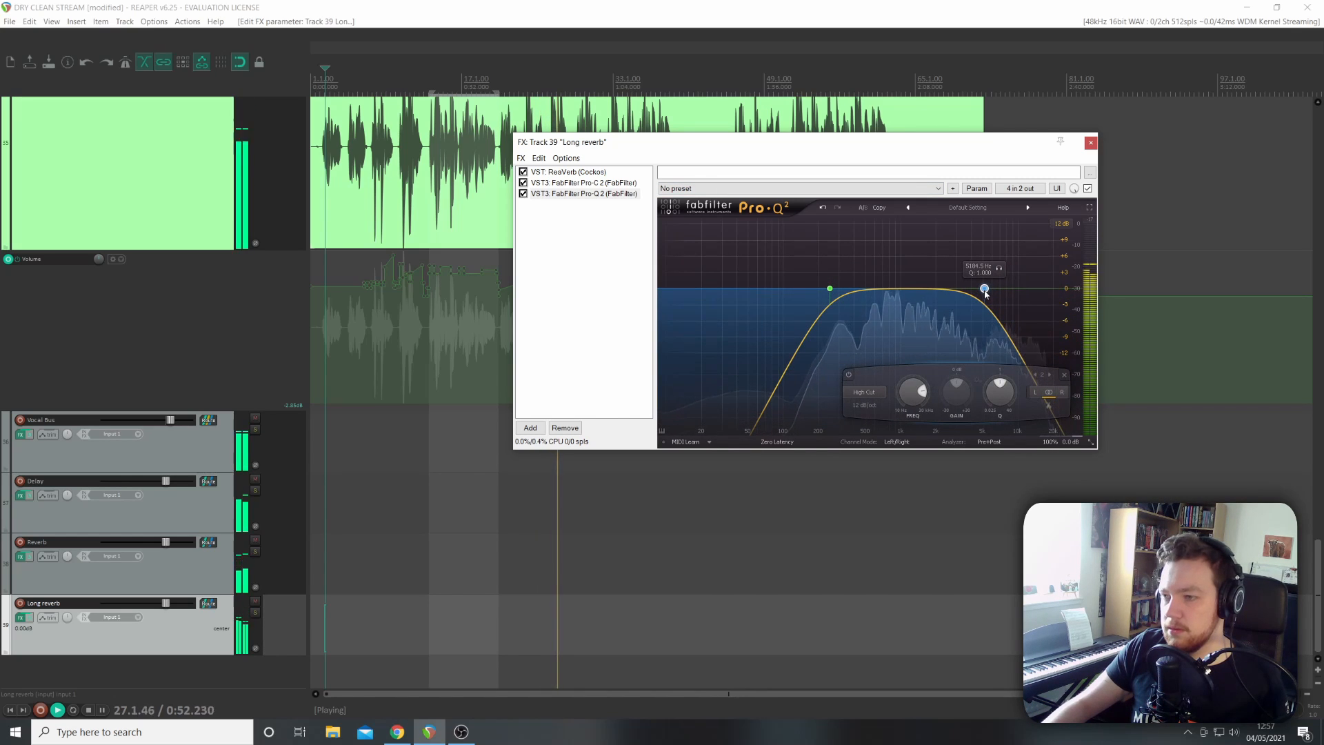
{"action": "left_click_drag", "start_coordinate": [985, 291], "coordinate": [999, 293]}
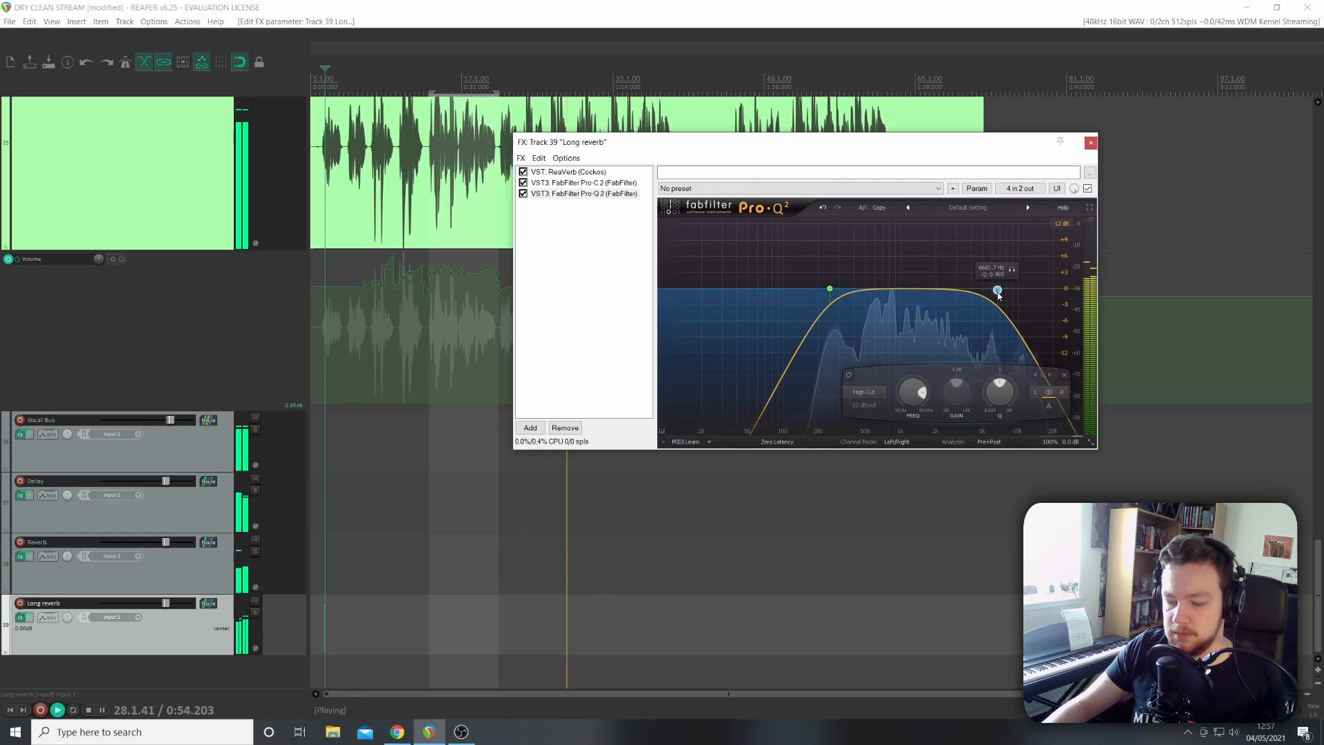
{"action": "left_click", "coordinate": [1091, 142]}
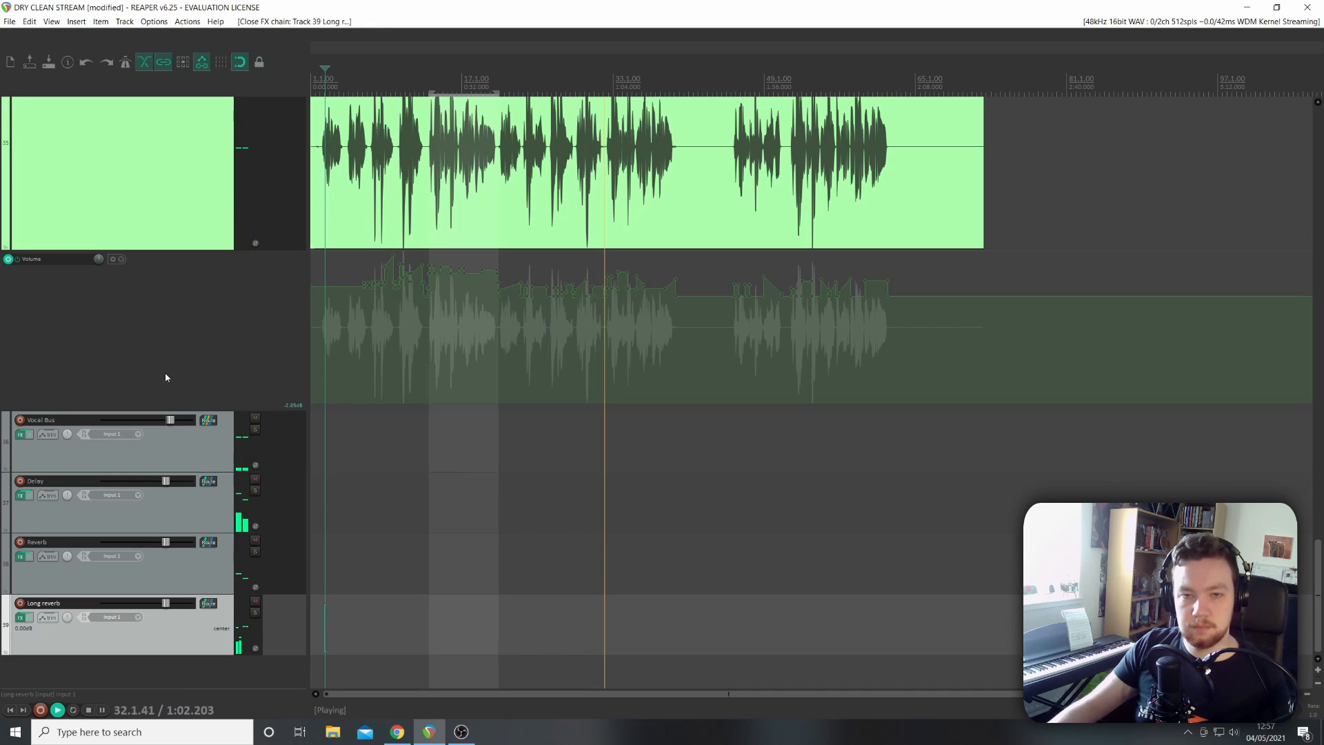
Review the tracks from the vocals up to the kick while the full mix plays.
{"action": "scroll", "coordinate": [155, 379], "scroll_direction": "up", "scroll_amount": 10}
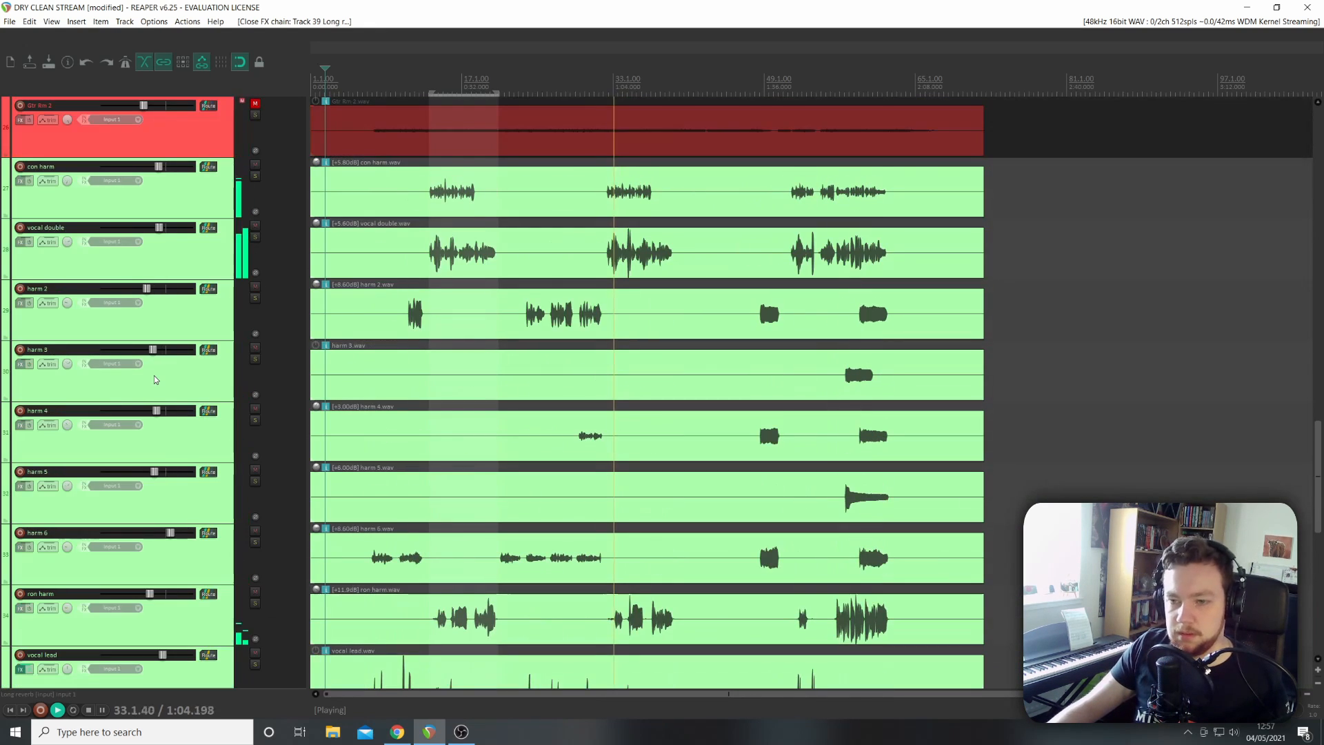
{"action": "scroll", "coordinate": [155, 379], "scroll_direction": "up", "scroll_amount": 15}
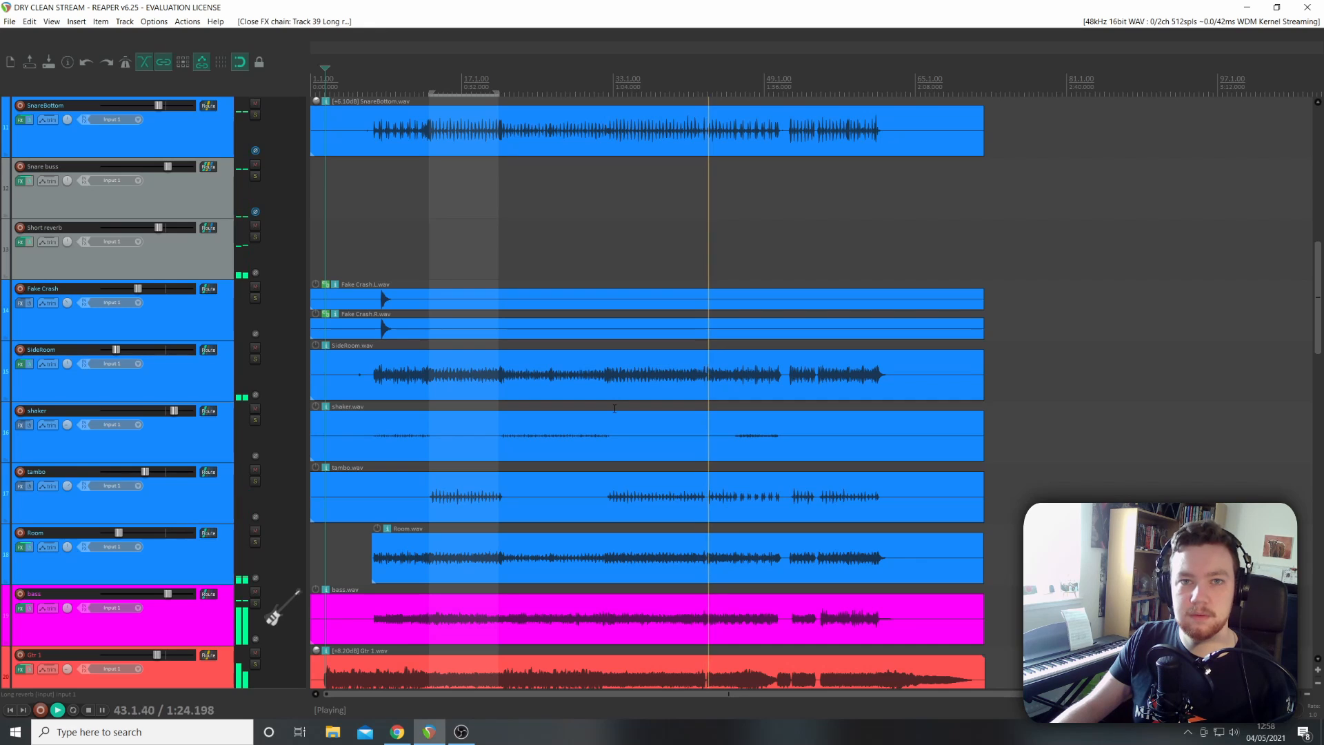
{"action": "scroll", "coordinate": [326, 346], "scroll_direction": "up", "scroll_amount": 12}
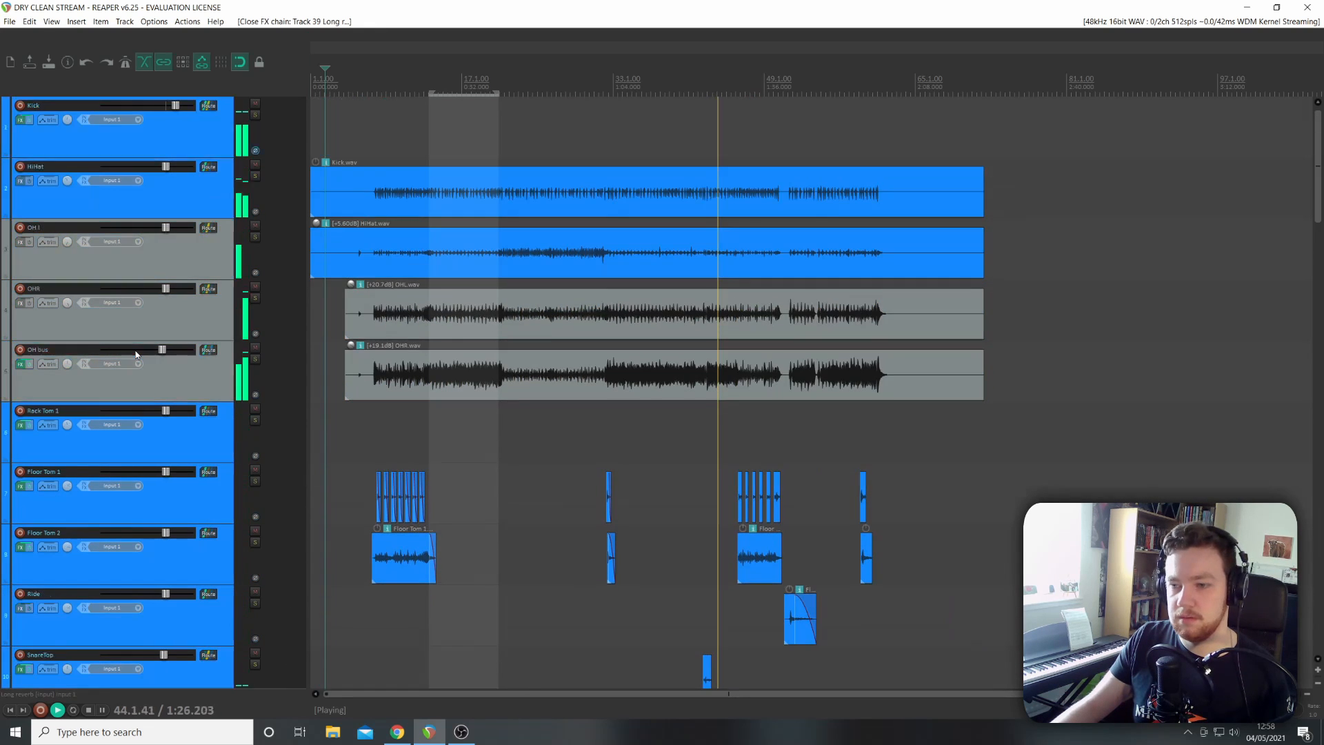
Examine the tracks from the kick down through the guitars and vocals to Long reverb while the full mix plays.
{"action": "scroll", "coordinate": [590, 390], "scroll_direction": "down", "scroll_amount": 4}
{"action": "scroll", "coordinate": [590, 390], "scroll_direction": "up", "scroll_amount": 4}
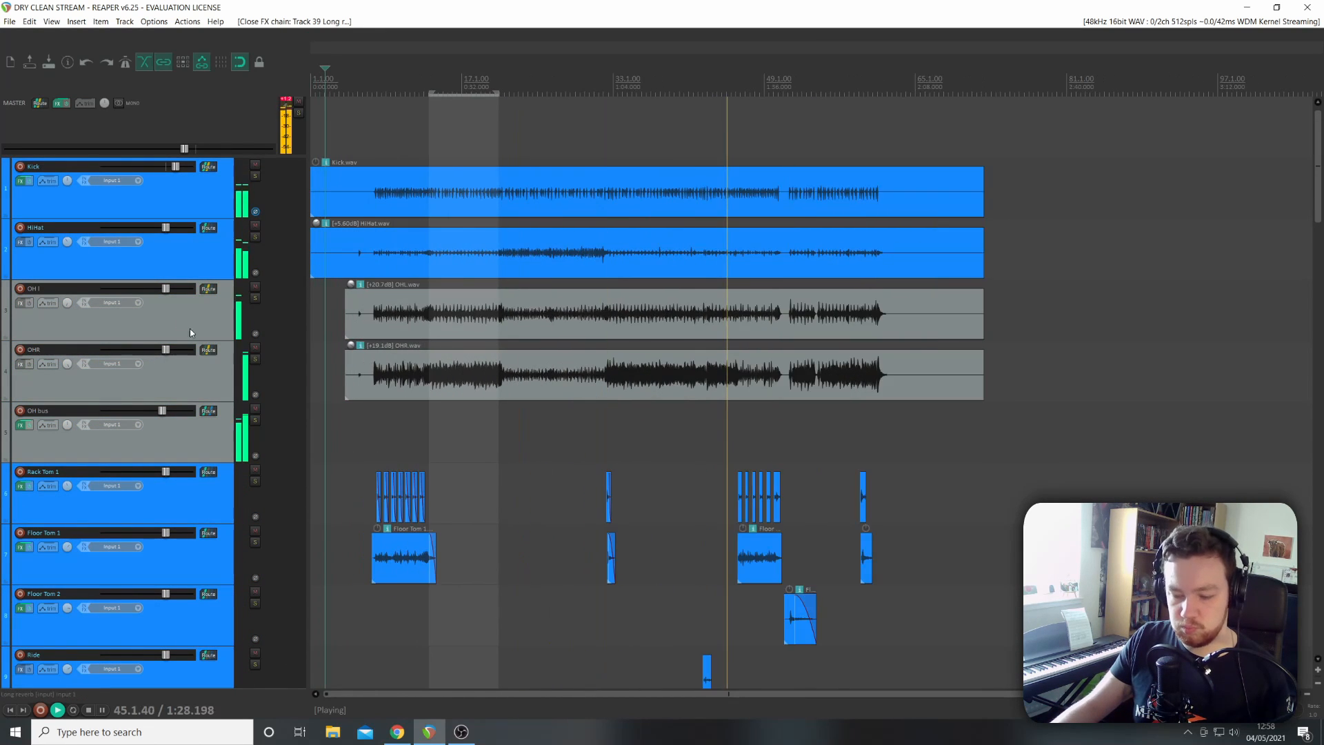
{"action": "scroll", "coordinate": [186, 325], "scroll_direction": "down", "scroll_amount": 4}
{"action": "scroll", "coordinate": [186, 323], "scroll_direction": "down", "scroll_amount": 7}
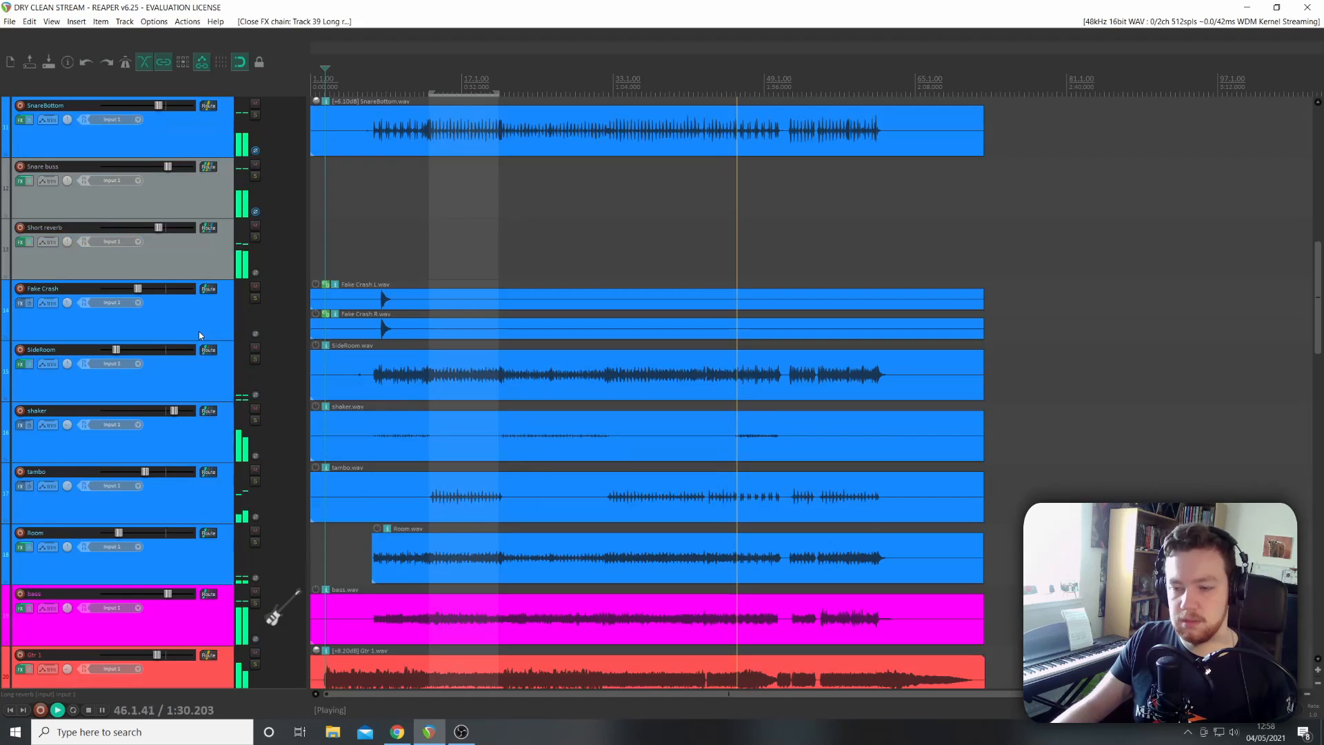
{"action": "scroll", "coordinate": [200, 336], "scroll_direction": "down", "scroll_amount": 4}
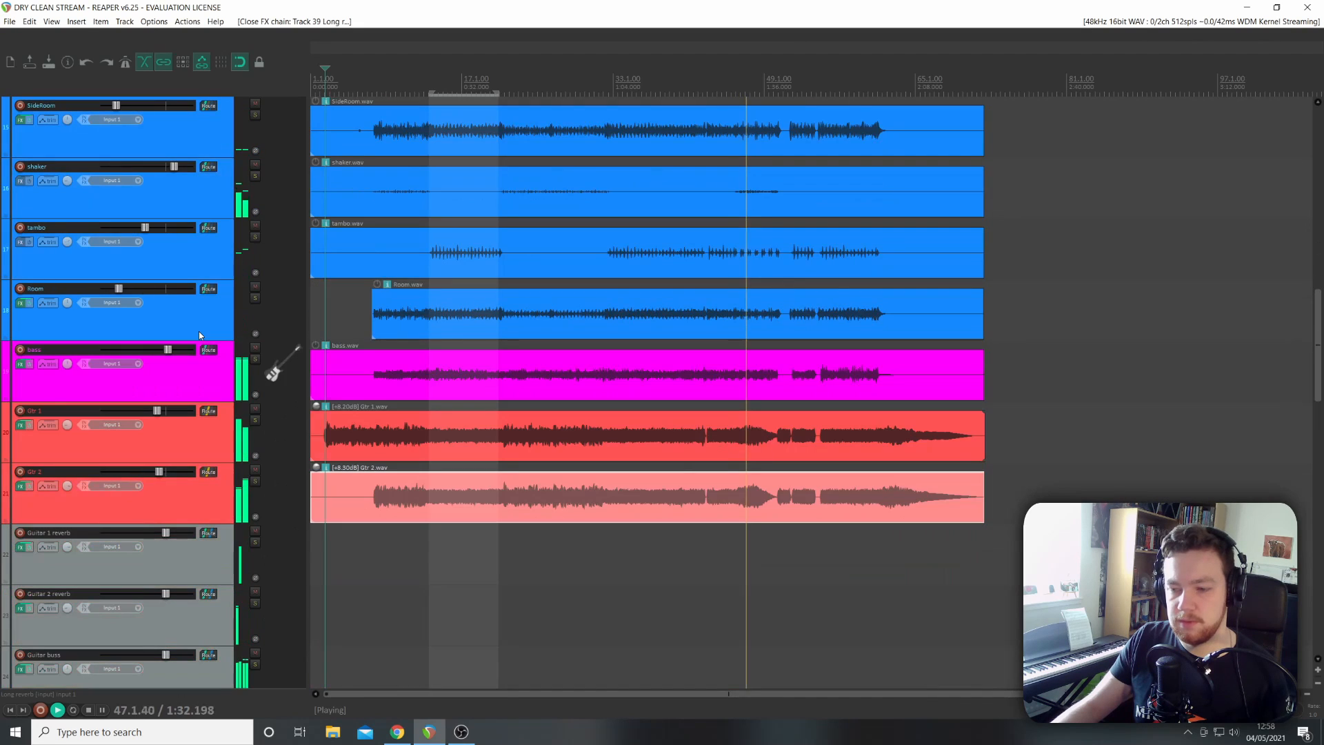
{"action": "scroll", "coordinate": [199, 335], "scroll_direction": "down", "scroll_amount": 10}
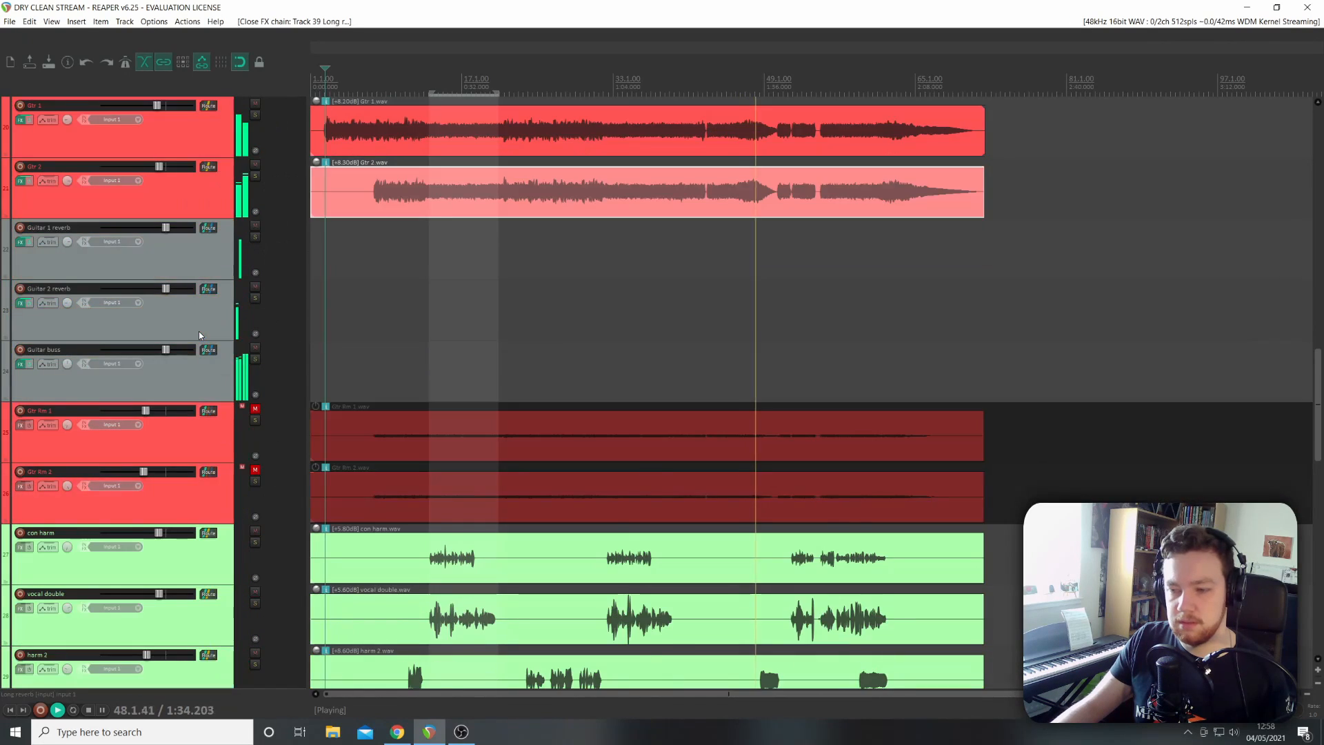
{"action": "scroll", "coordinate": [200, 336], "scroll_direction": "down", "scroll_amount": 6}
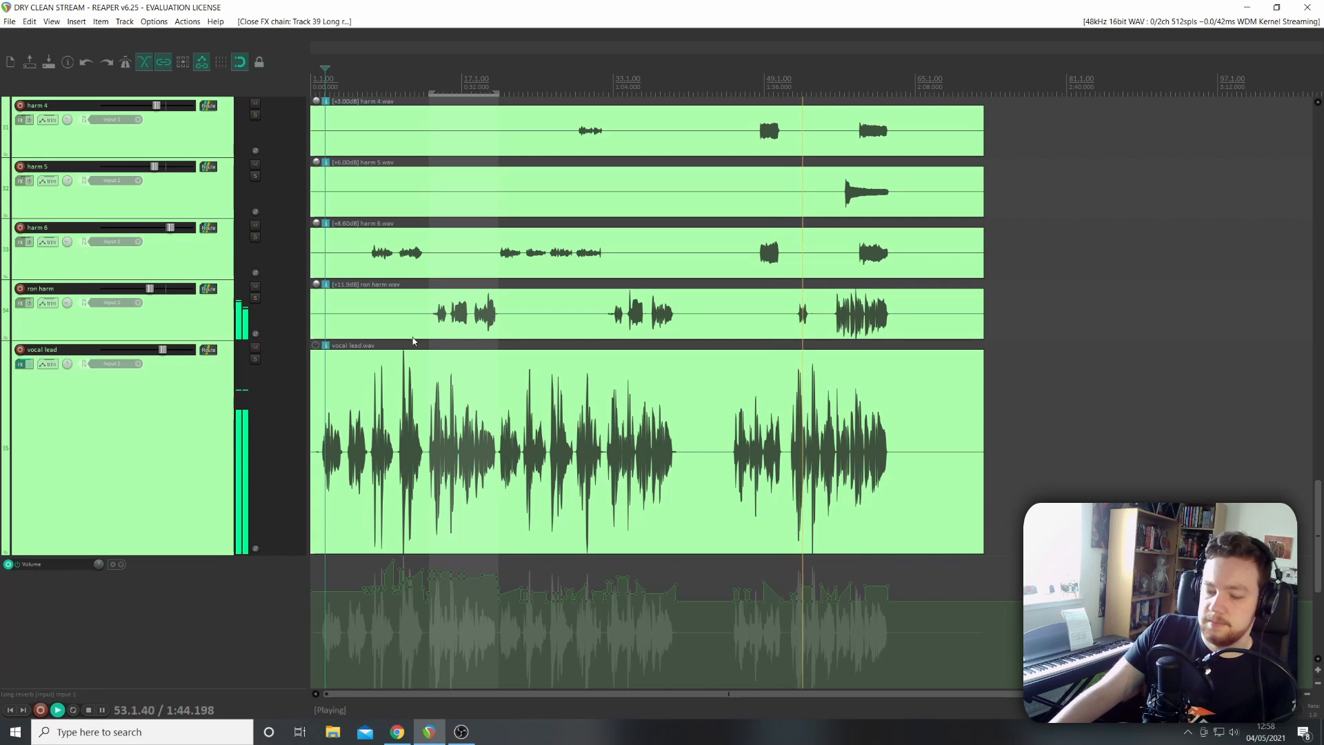
{"action": "scroll", "coordinate": [201, 411], "scroll_direction": "down", "scroll_amount": 5}
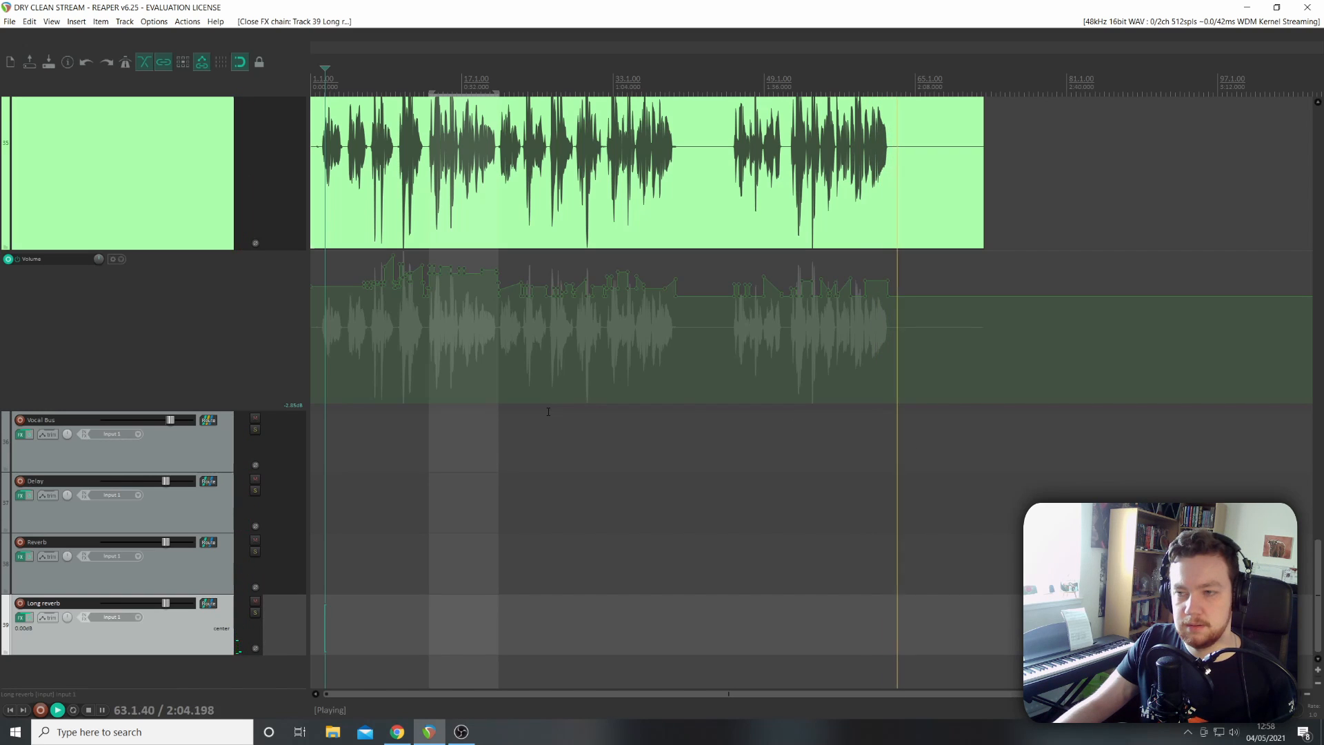
Look back over the tracks from the vocals up to the drums and down to the guitars while the song's ending plays.
{"action": "scroll", "coordinate": [74, 440], "scroll_direction": "up", "scroll_amount": 10}
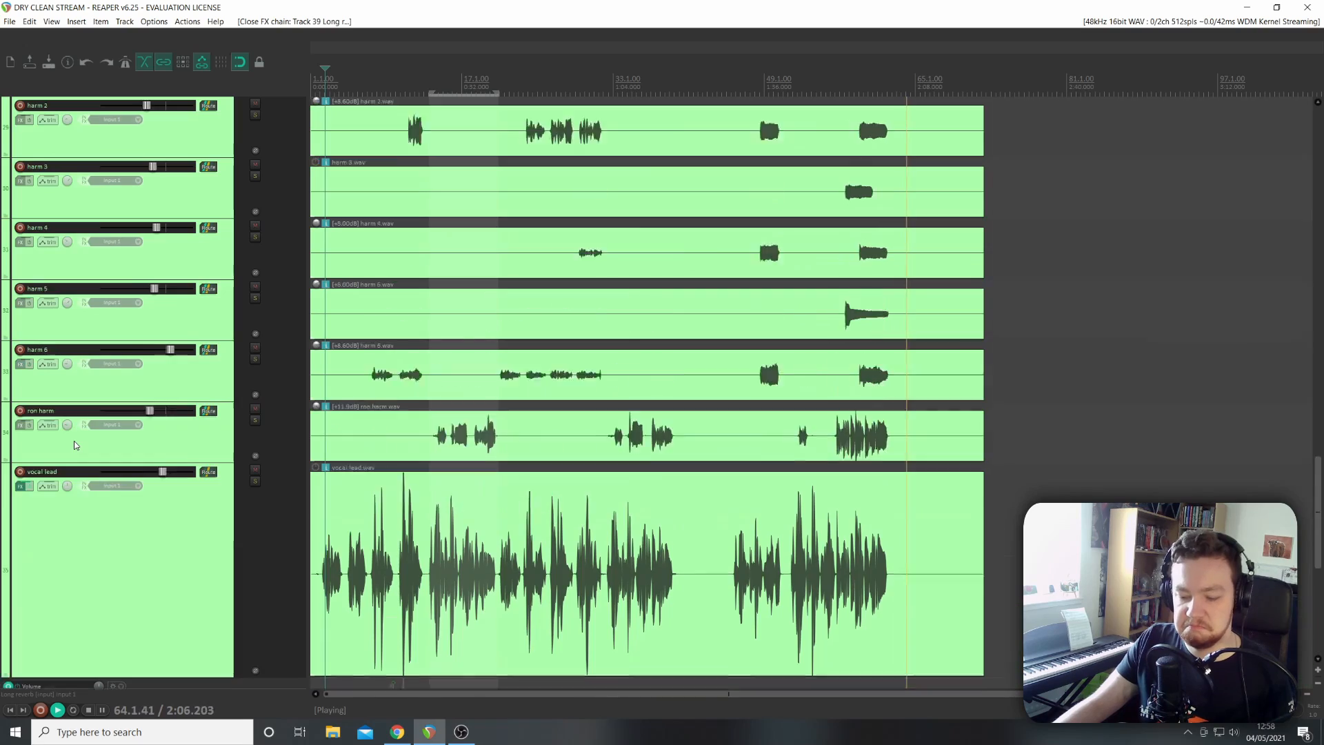
{"action": "scroll", "coordinate": [74, 444], "scroll_direction": "up", "scroll_amount": 15}
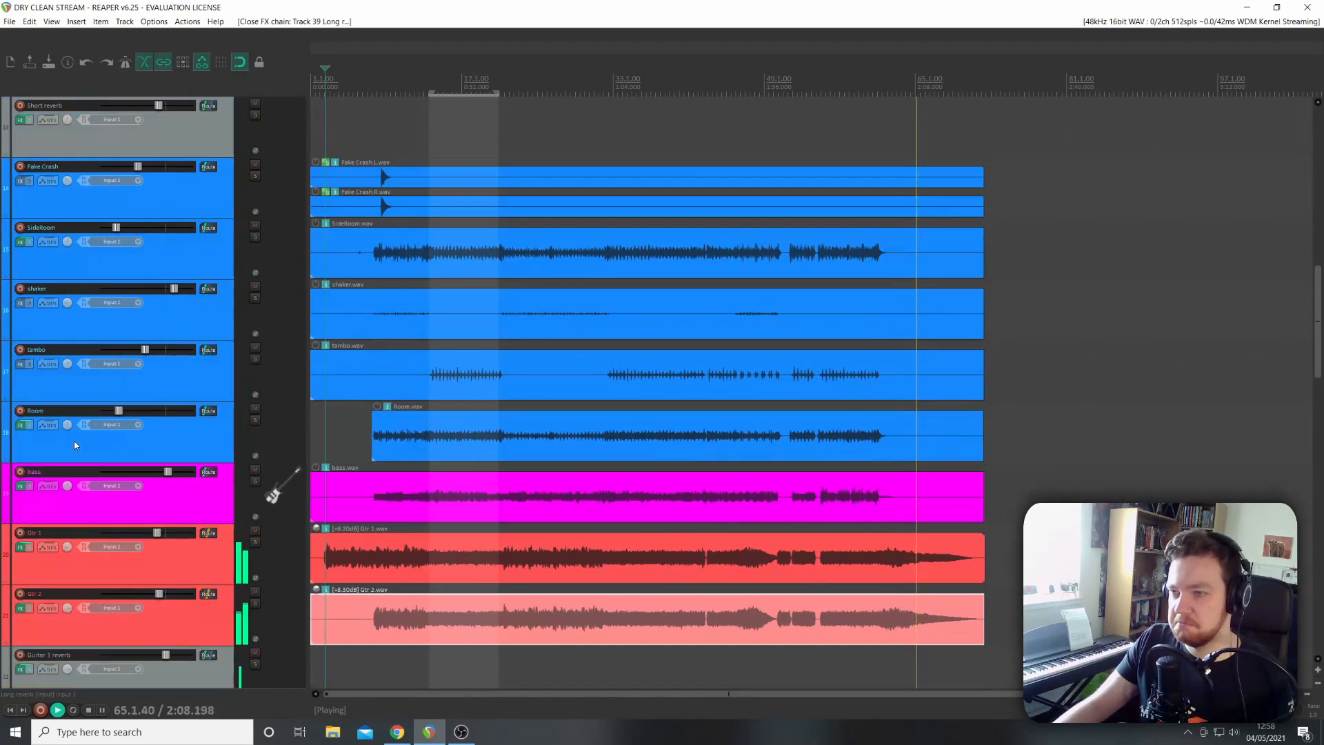
{"action": "scroll", "coordinate": [73, 441], "scroll_direction": "up", "scroll_amount": 3}
{"action": "scroll", "coordinate": [73, 441], "scroll_direction": "down", "scroll_amount": 4}
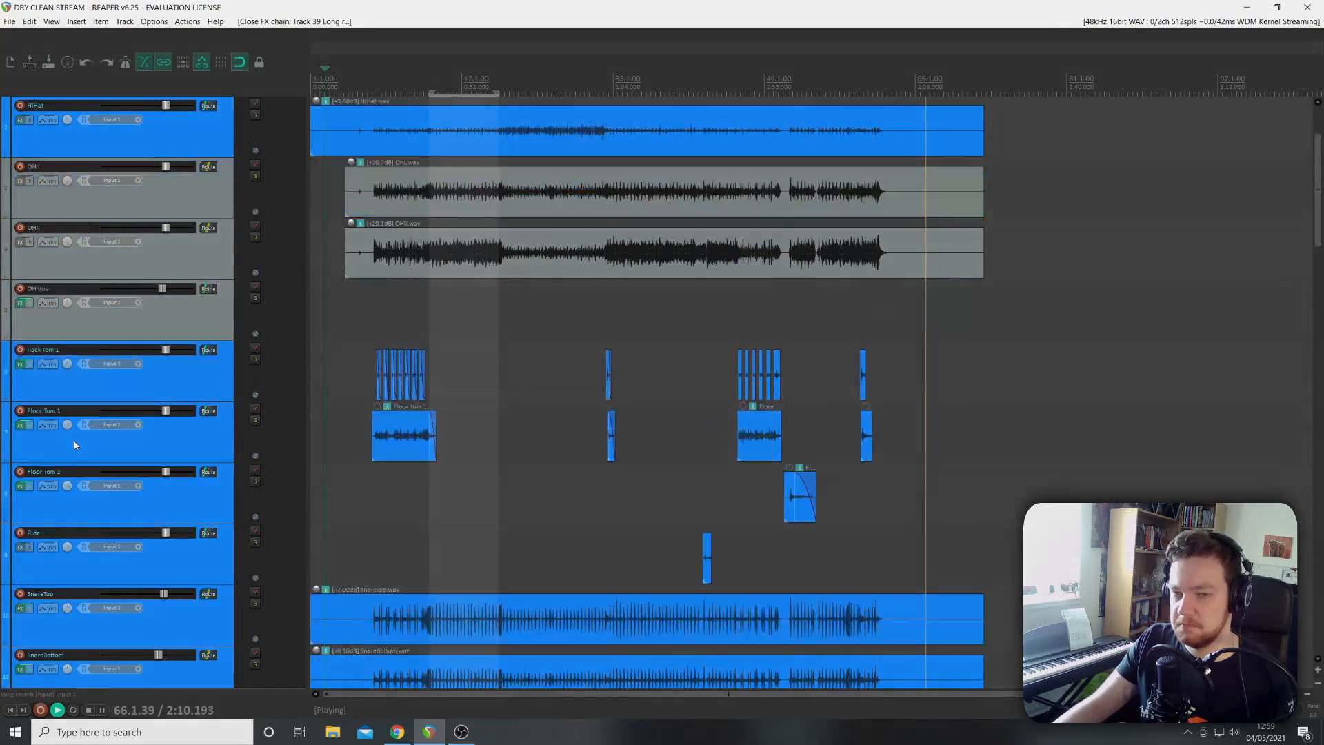
{"action": "scroll", "coordinate": [73, 441], "scroll_direction": "down", "scroll_amount": 10}
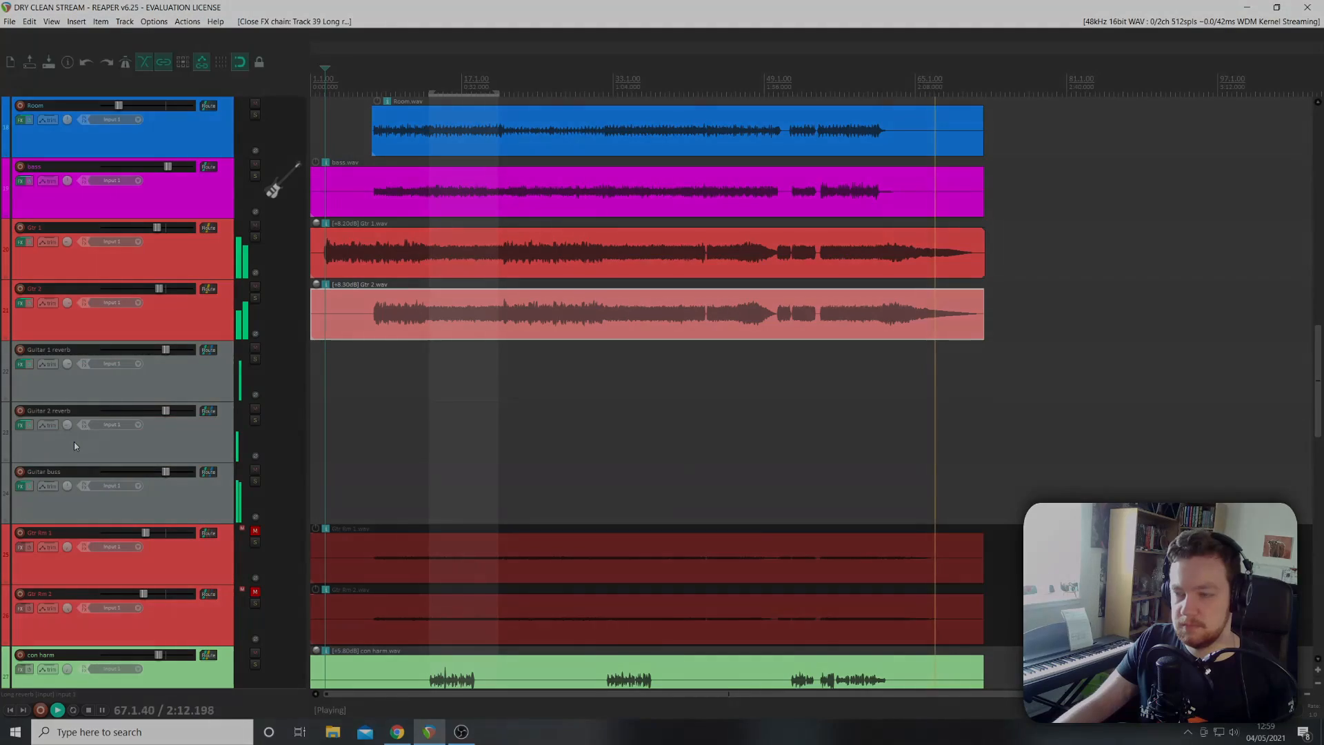
{"action": "scroll", "coordinate": [73, 442], "scroll_direction": "down", "scroll_amount": 1}
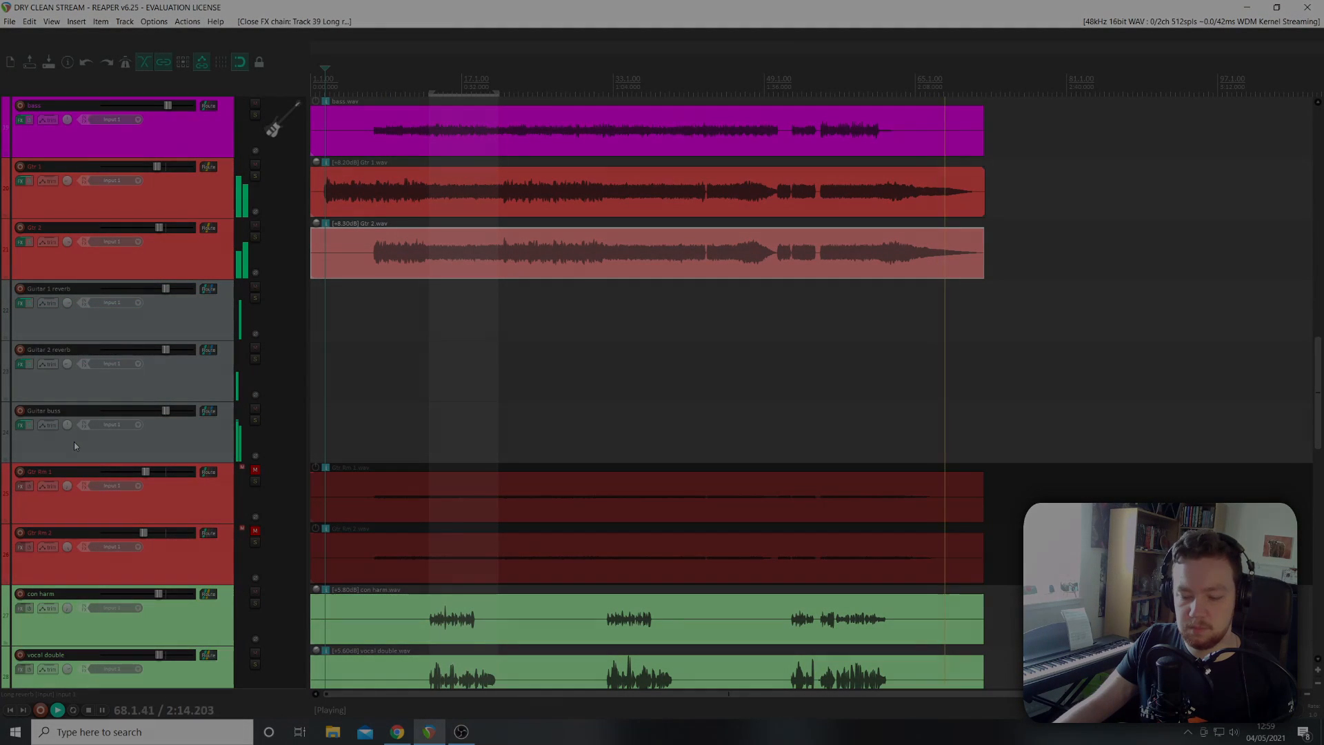